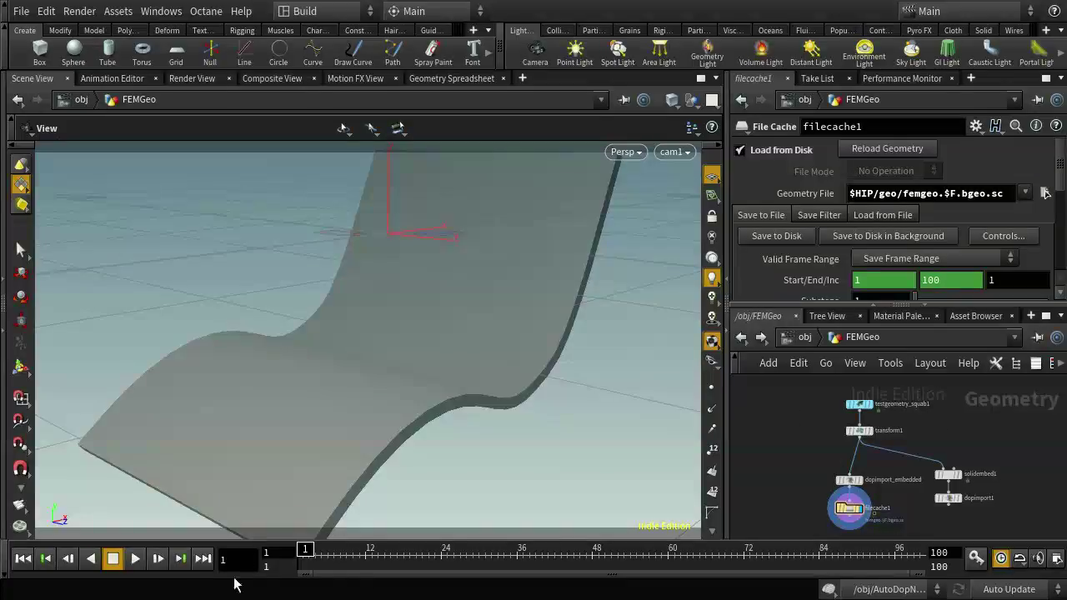
Play back the cached FEM animation over the slope, stop it and rewind to the first frame
left_click(137, 559)
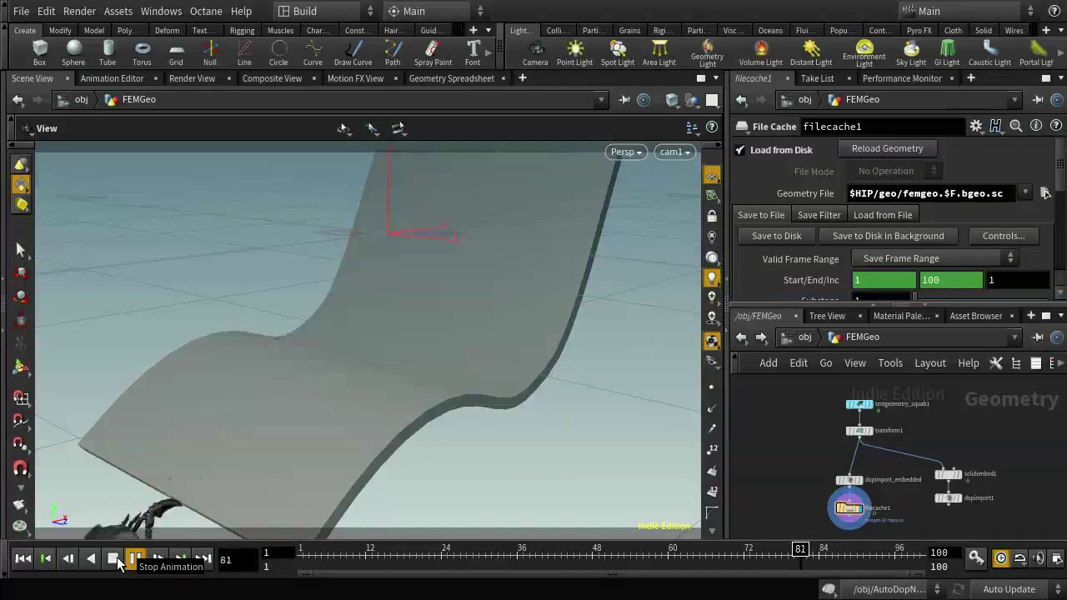
left_click(116, 561)
left_click(24, 560)
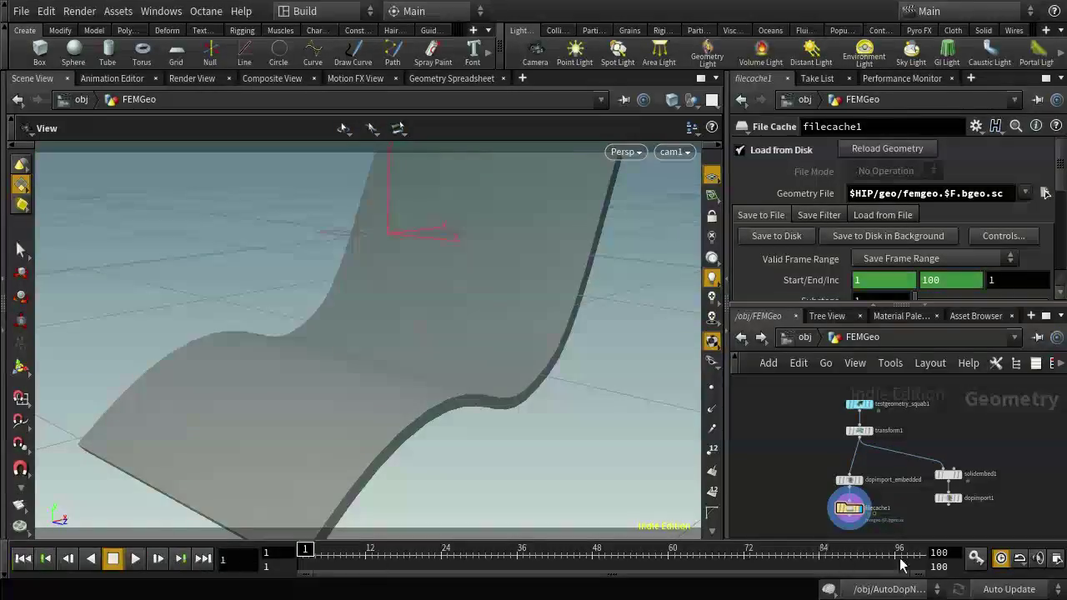
left_click(855, 515)
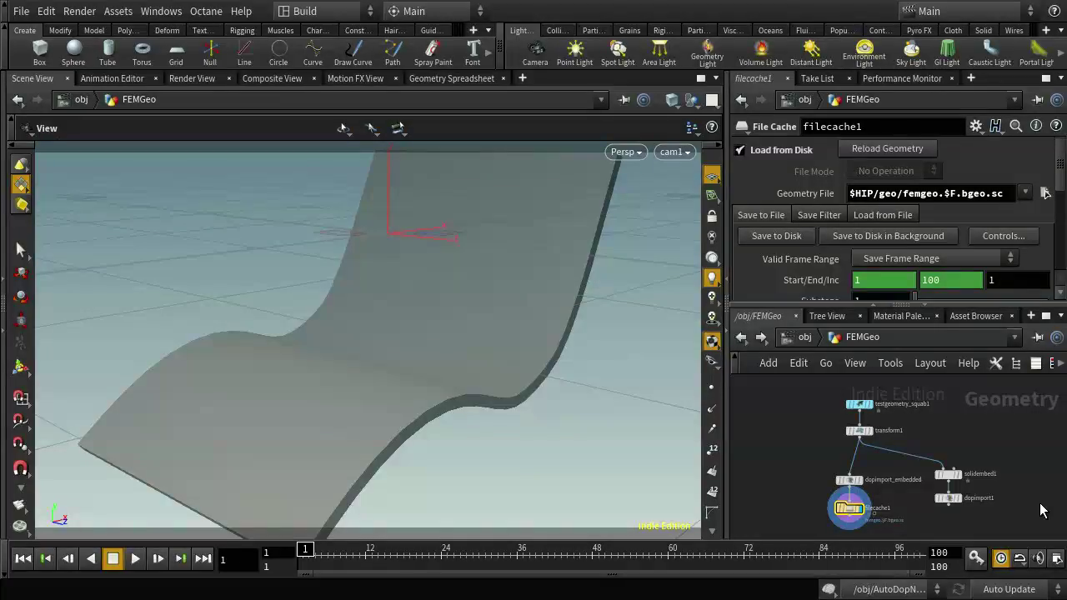
Return to the object level and create a new, separate DOP simulation network
left_click(807, 338)
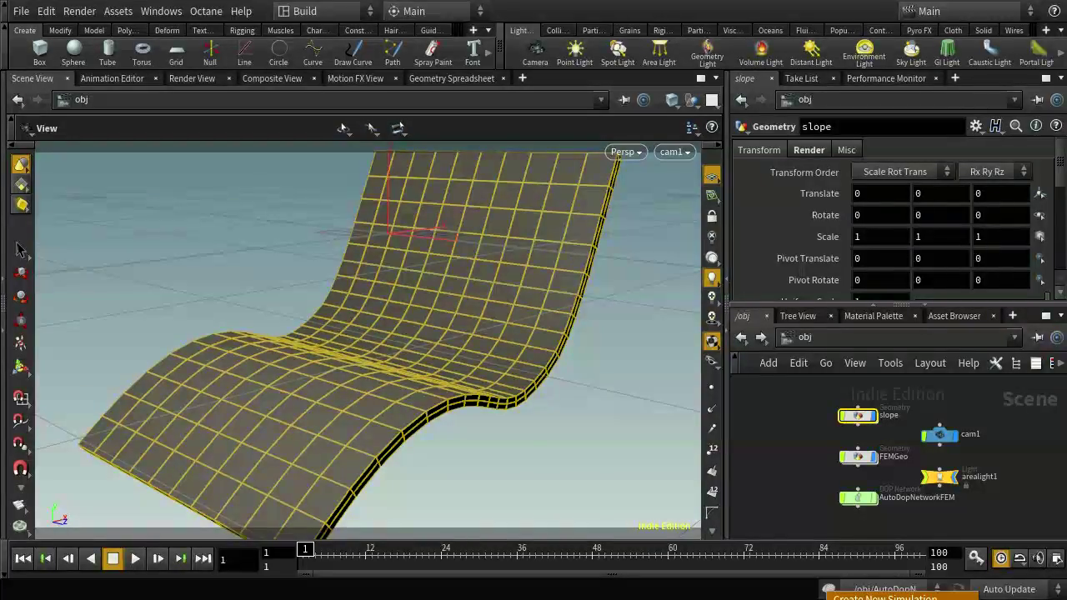
left_click(830, 589)
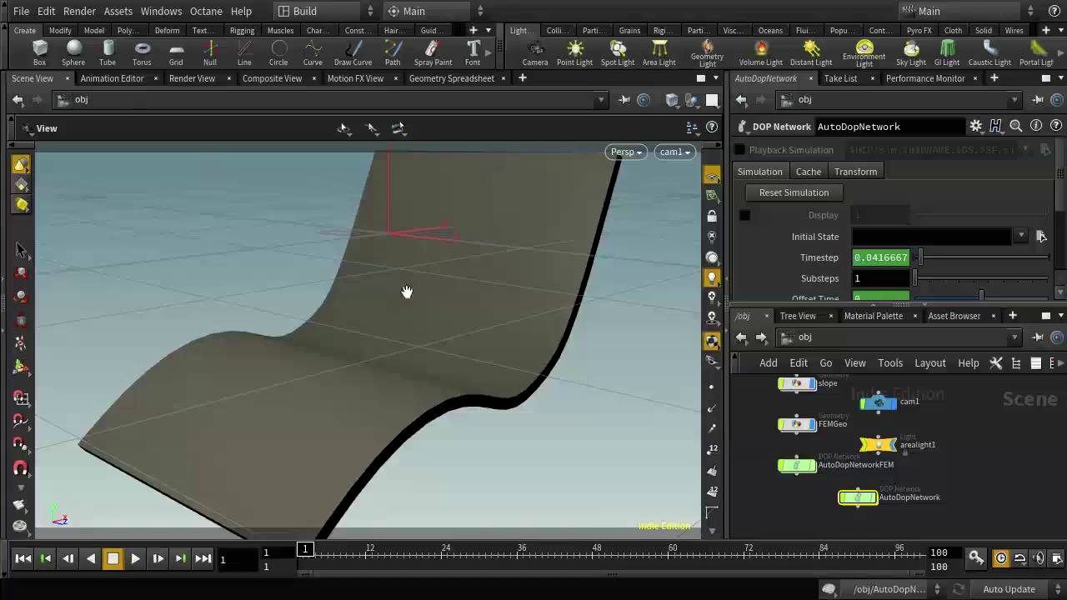
Open the slope object's network, display the extrudevolume1 node and show its parameters
middle_click_drag(830, 413, 901, 475)
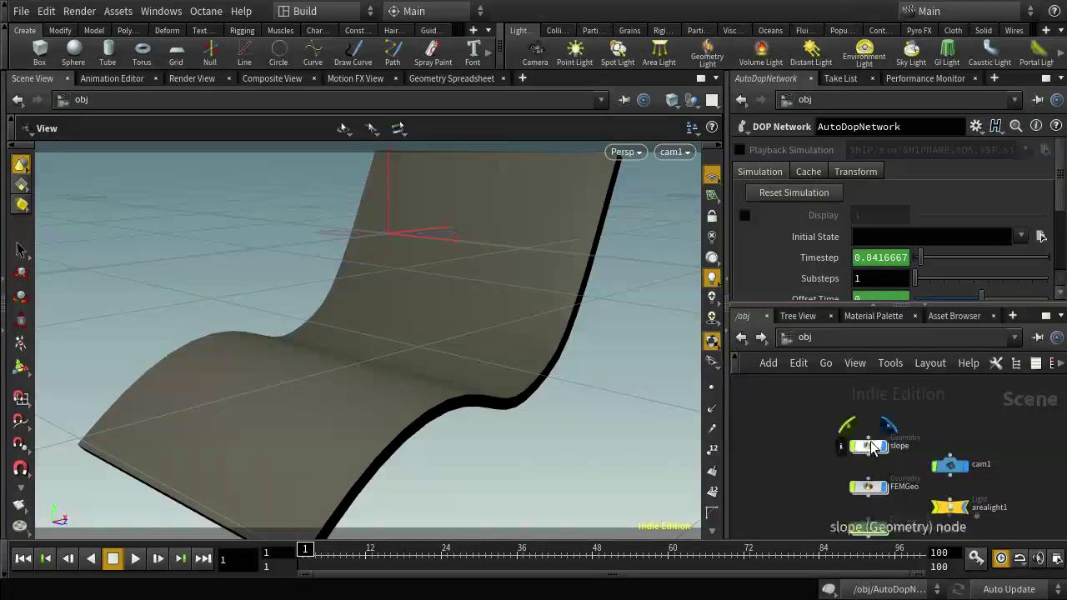
double_click(868, 447)
scroll(993, 491, "up", 6)
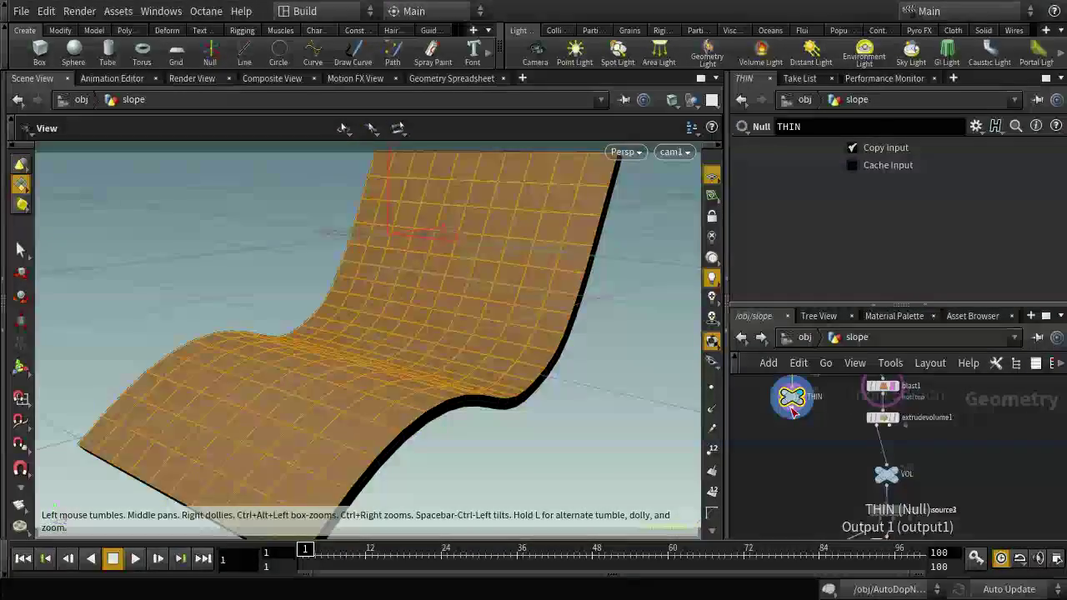
scroll(931, 481, "down", 3)
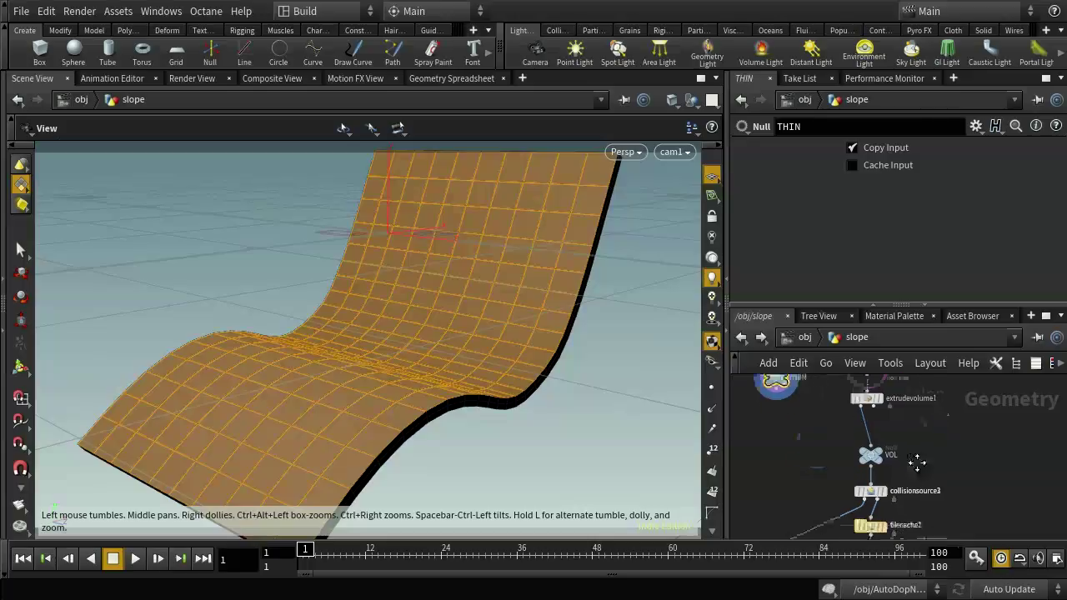
scroll(913, 492, "up", 3)
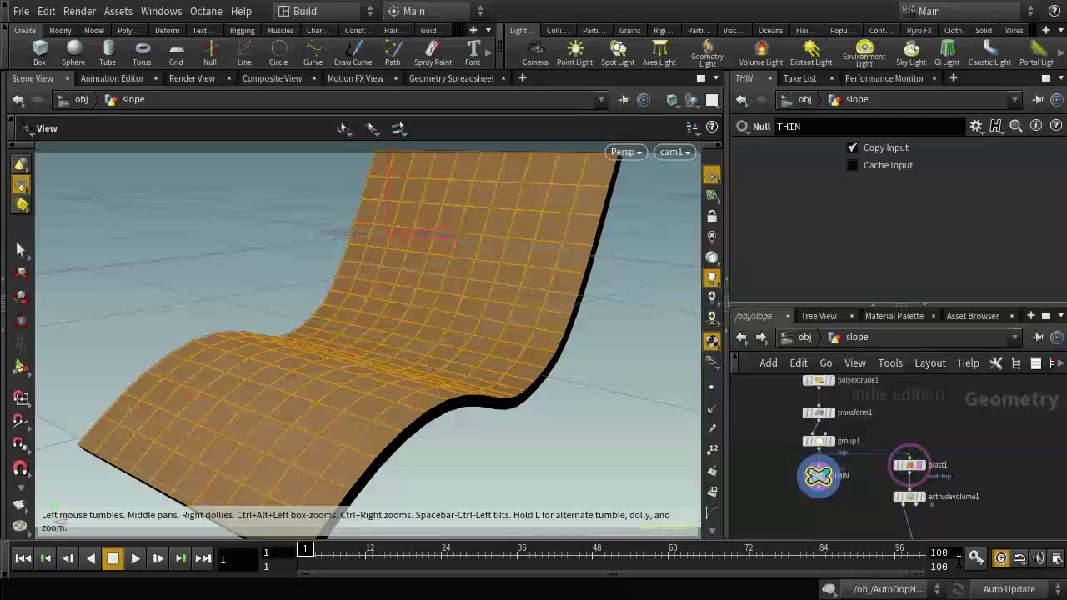
left_click(924, 500)
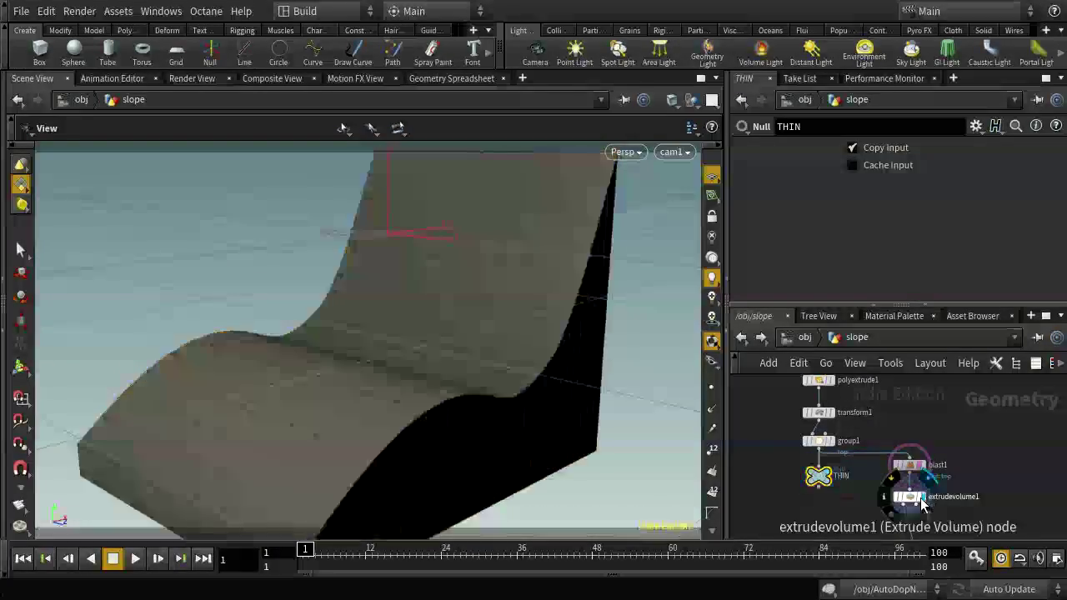
left_click(910, 497)
middle_click_drag(950, 535, 940, 443)
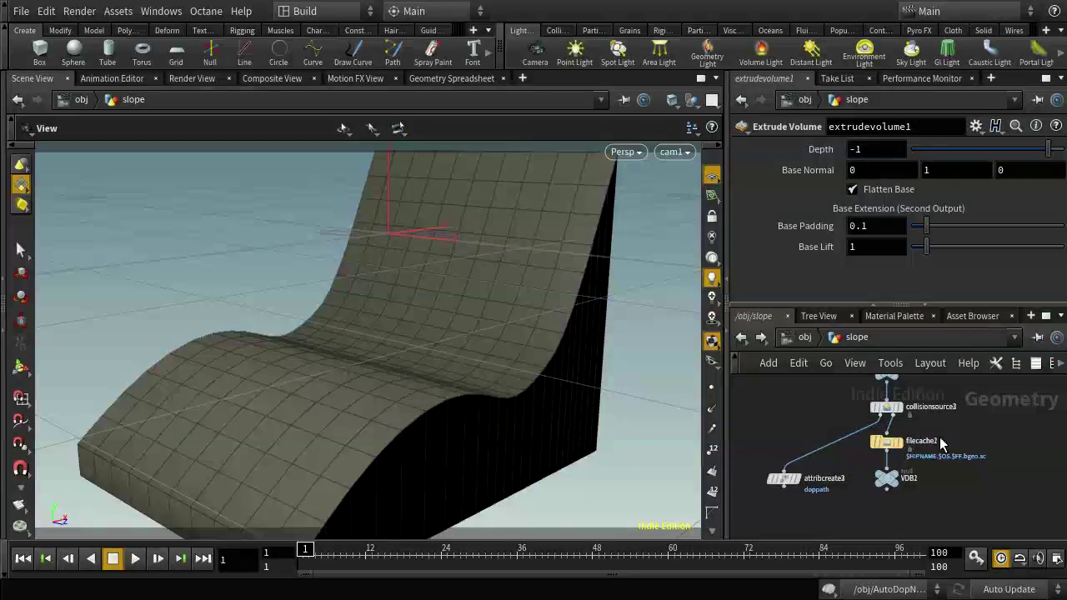
Check the VDB2 output in the slope network, and set the display to the collisionsource3 node
left_click(895, 478)
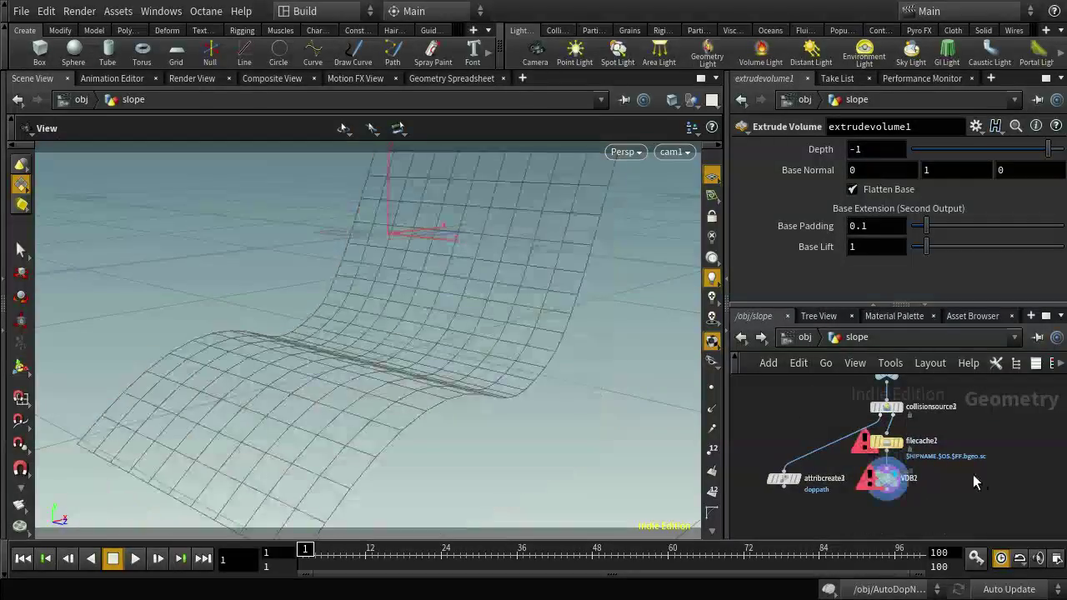
mouse_move(908, 413)
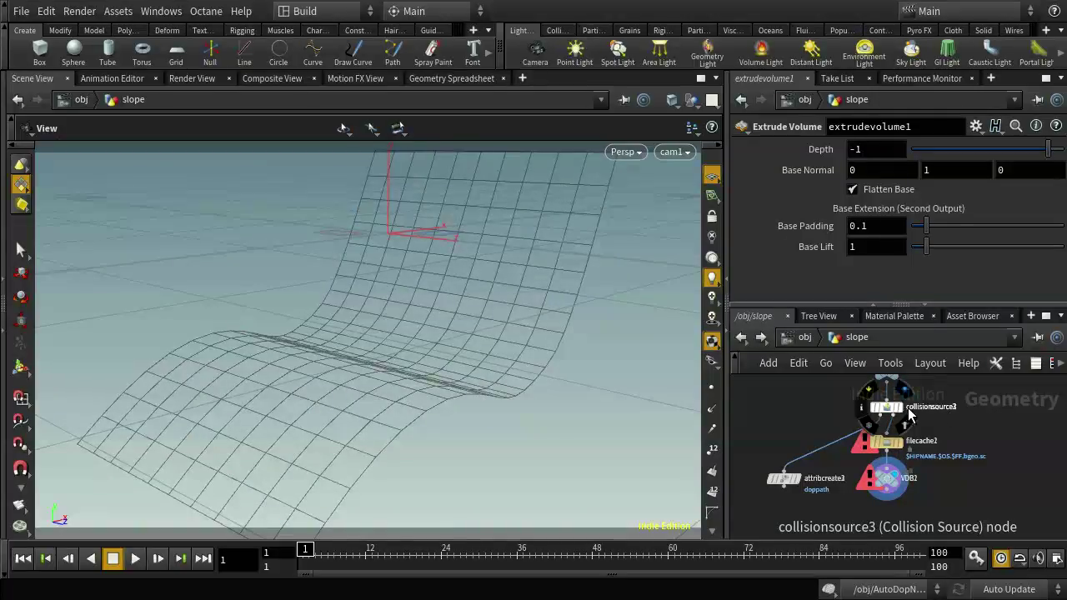
middle_click_drag(935, 414, 900, 448)
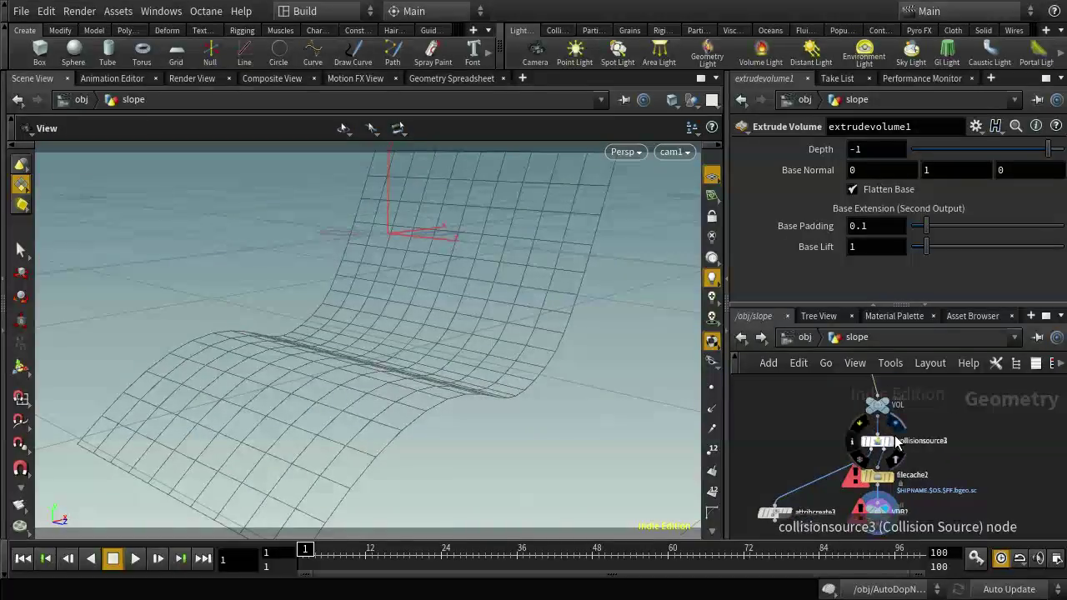
left_click(894, 457)
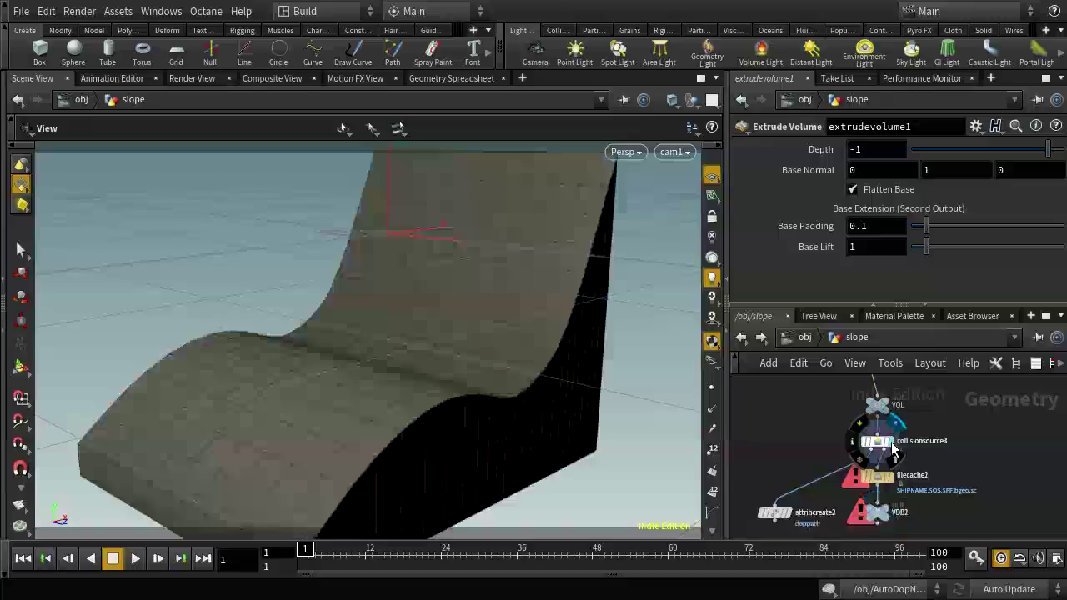
Make the slope a static collision object in the new simulation and open AutoDopNetwork to check its nodes
left_click(802, 338)
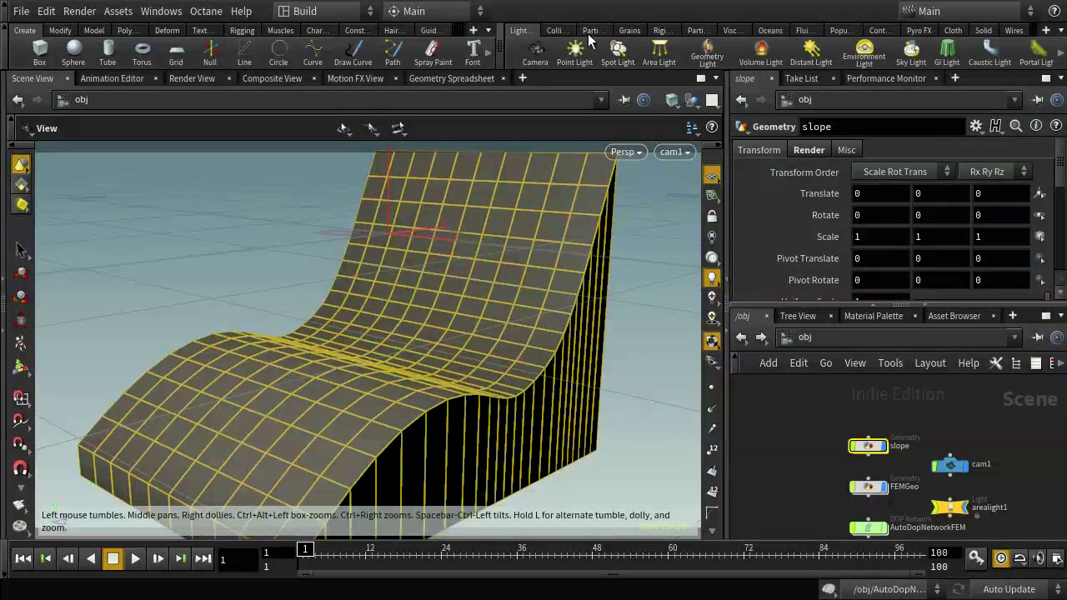
left_click(662, 31)
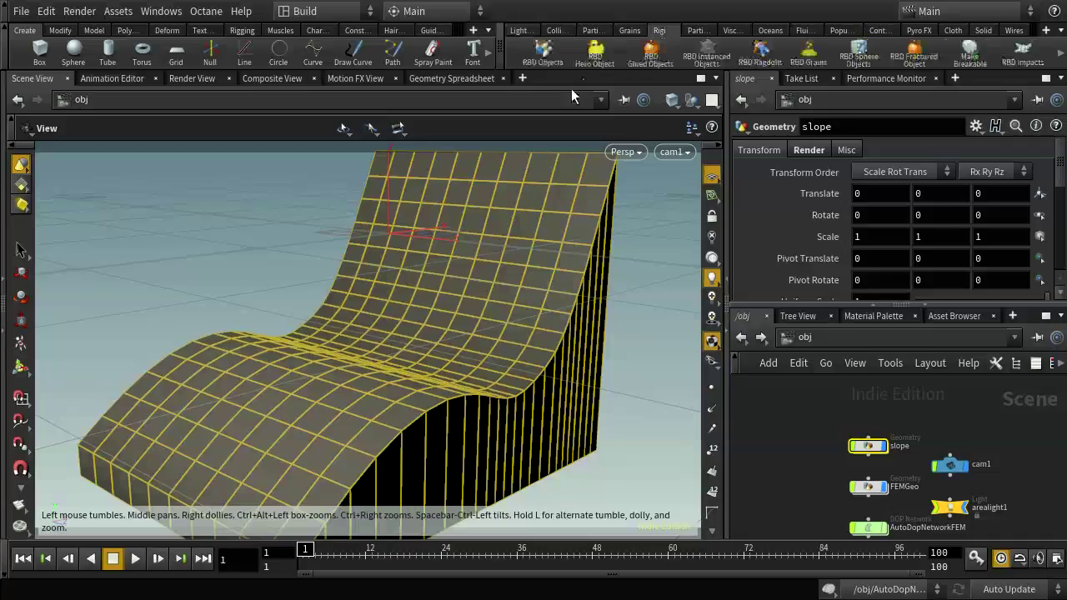
left_click(557, 31)
left_click(525, 52)
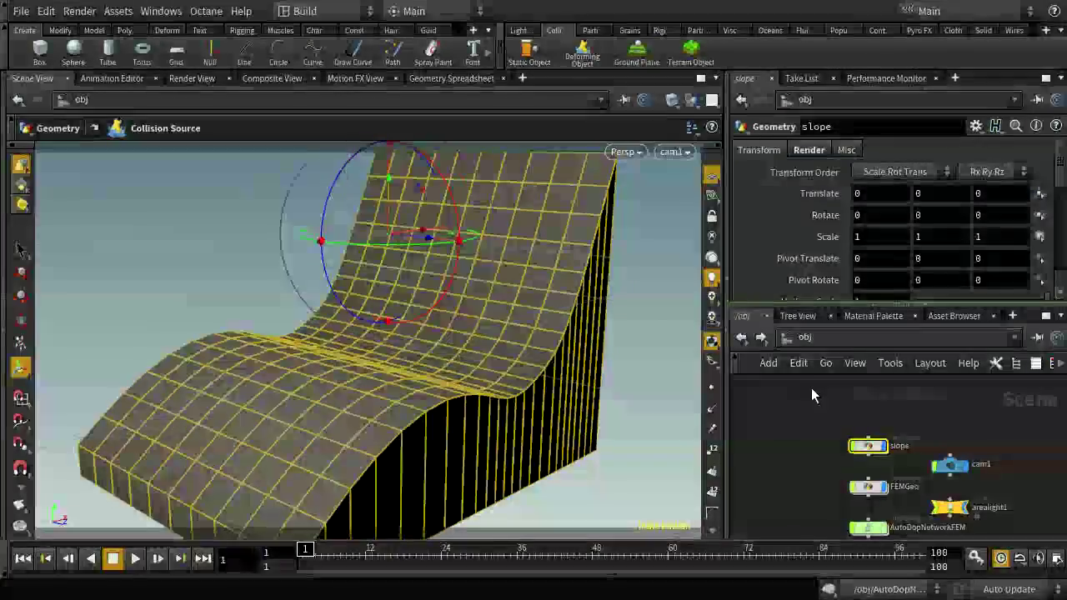
middle_click_drag(788, 443, 779, 337)
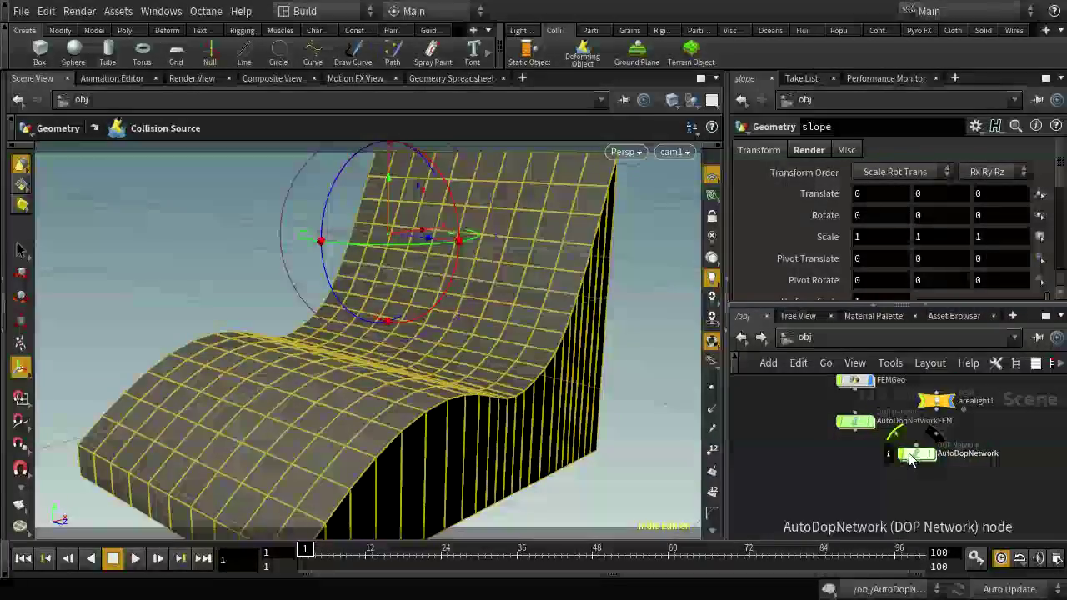
double_click(909, 457)
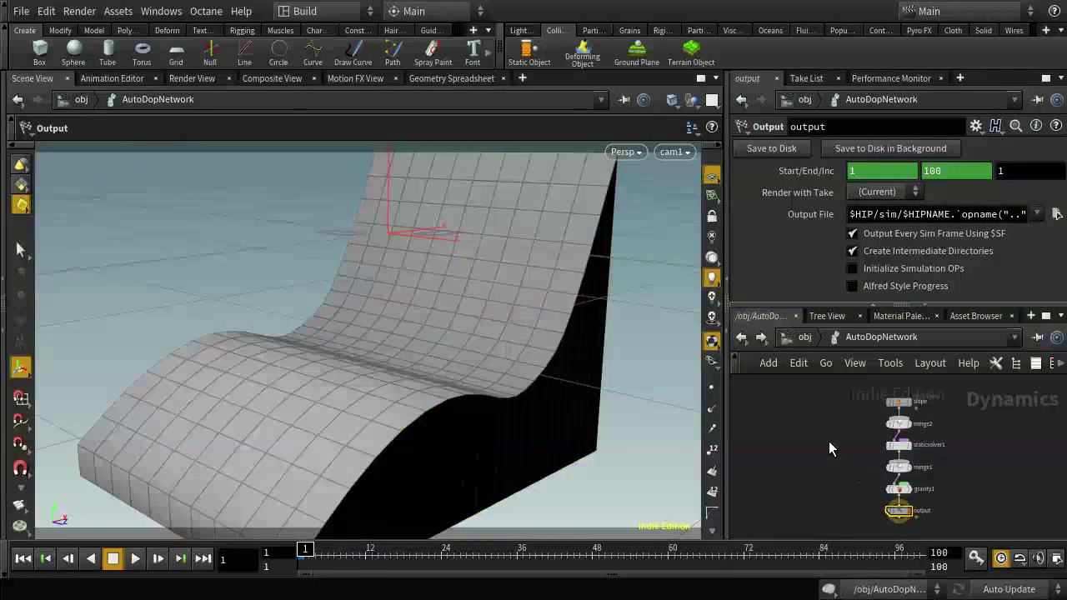
middle_click_drag(826, 442, 769, 417)
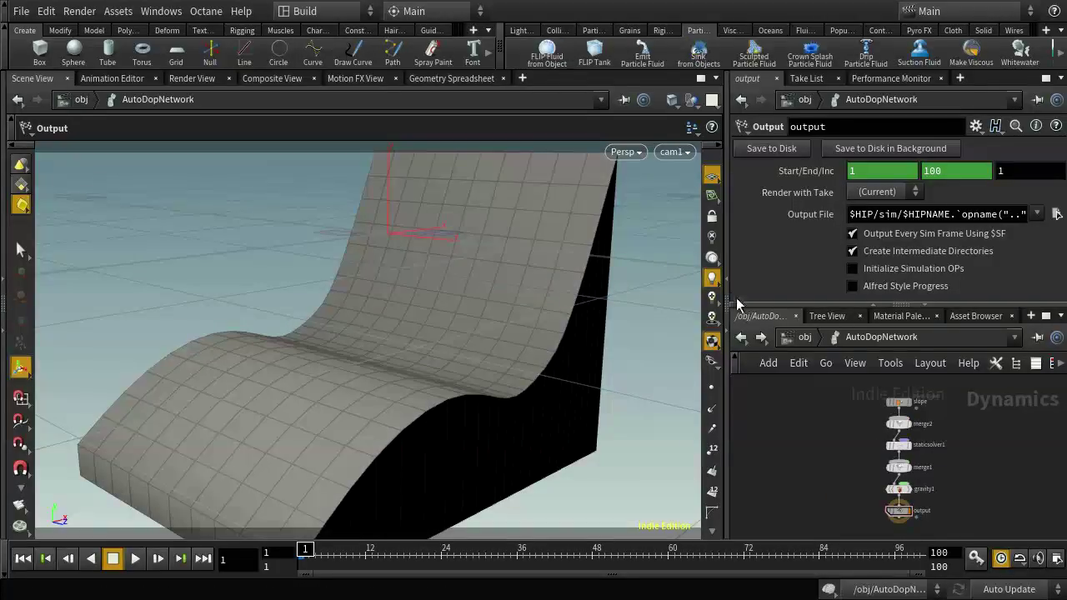
Add a FLIP Tank to the scene, centred at the origin
left_click(595, 59)
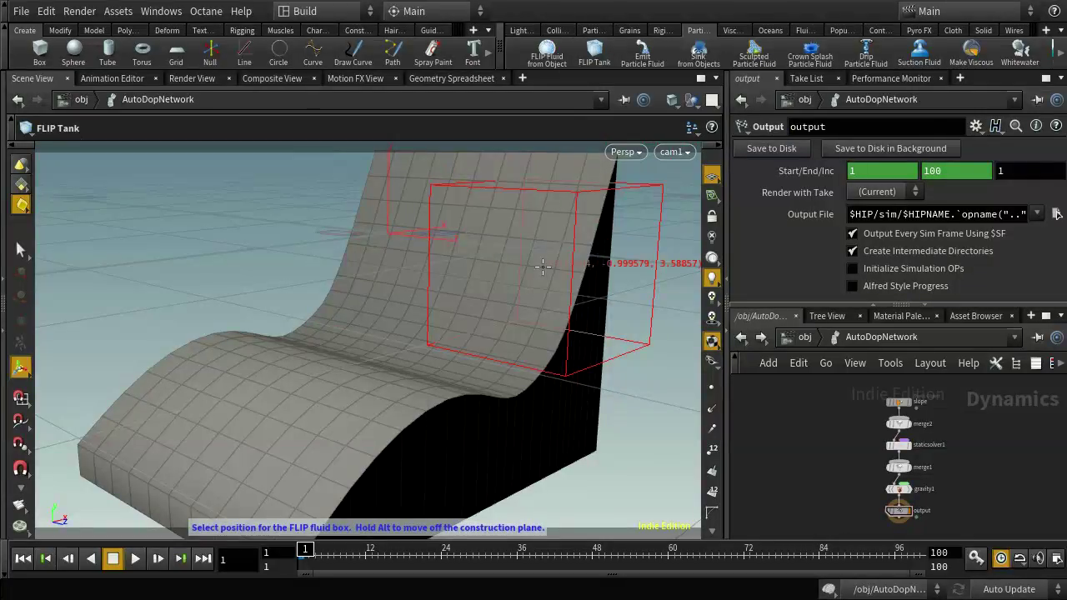
left_click(542, 265)
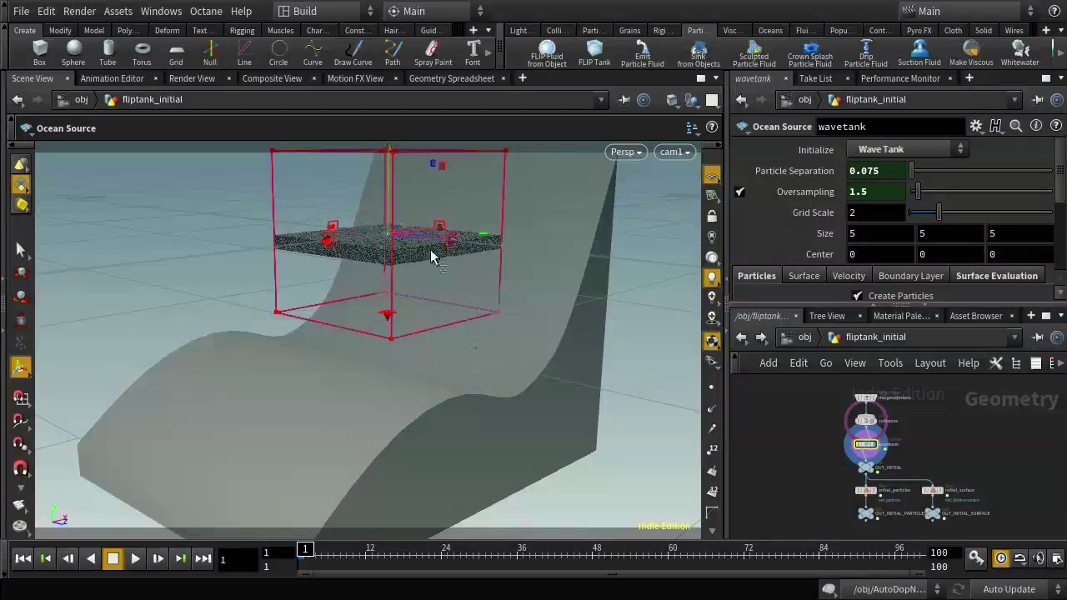
Lower the wave tank to a centre Y of about -3.23 and lengthen it down the slope to an X size of about 11.14
key("Escape")
left_click_drag(425, 331, 533, 292)
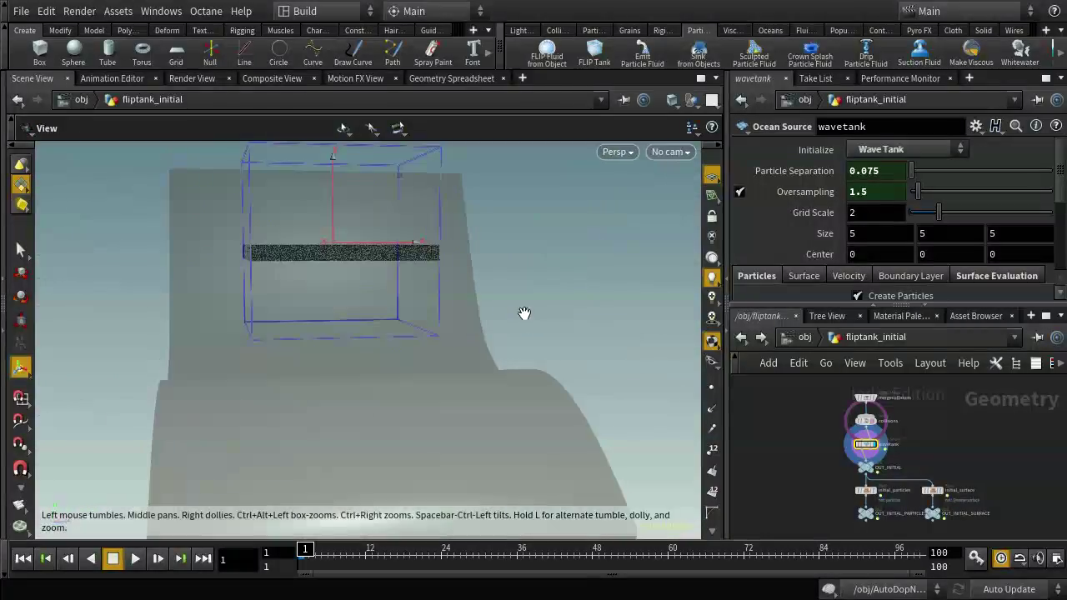
right_click_drag(524, 250, 458, 375)
key("Return")
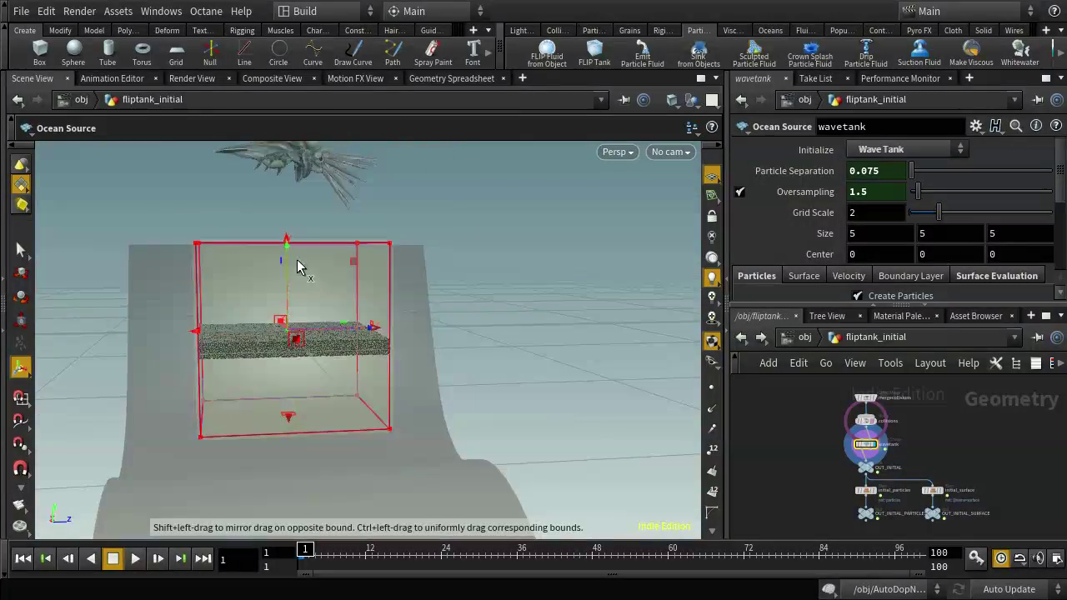
left_click_drag(287, 271, 286, 419)
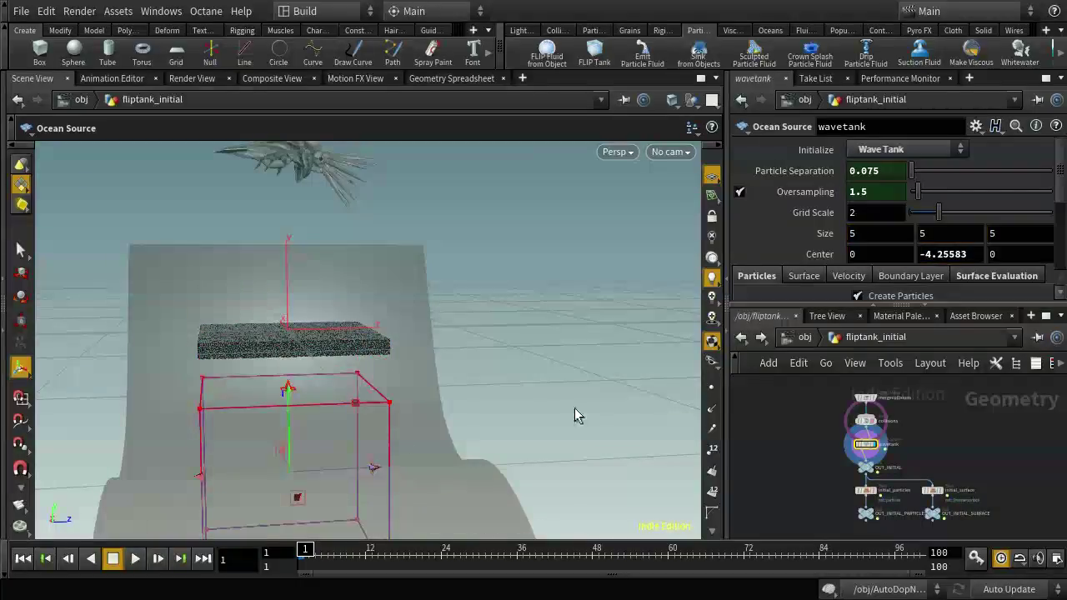
key("Escape")
left_click_drag(574, 414, 388, 391)
key("Return")
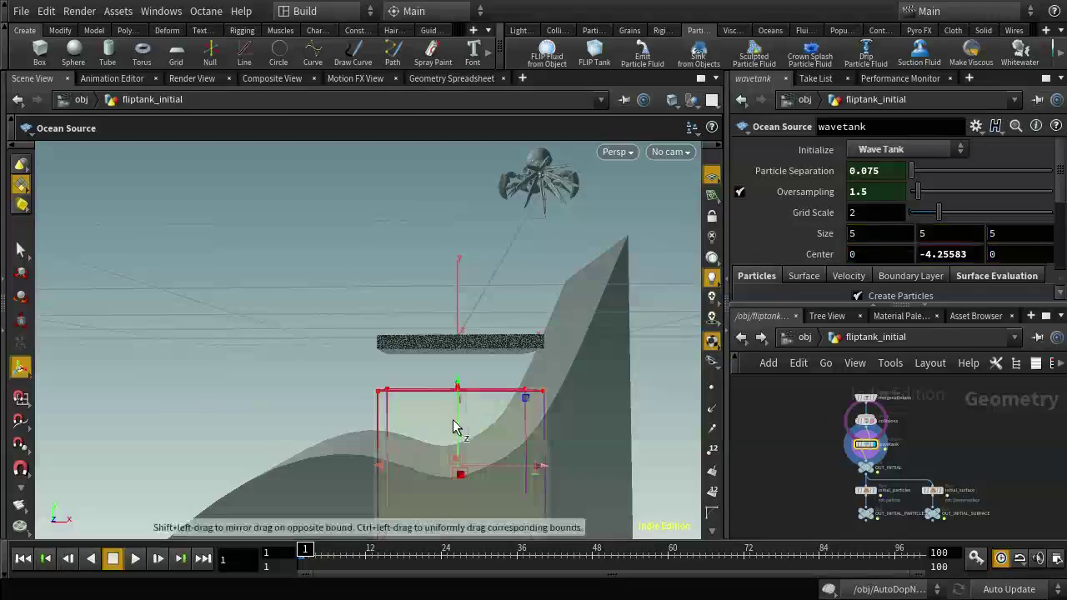
left_click_drag(457, 423, 469, 396)
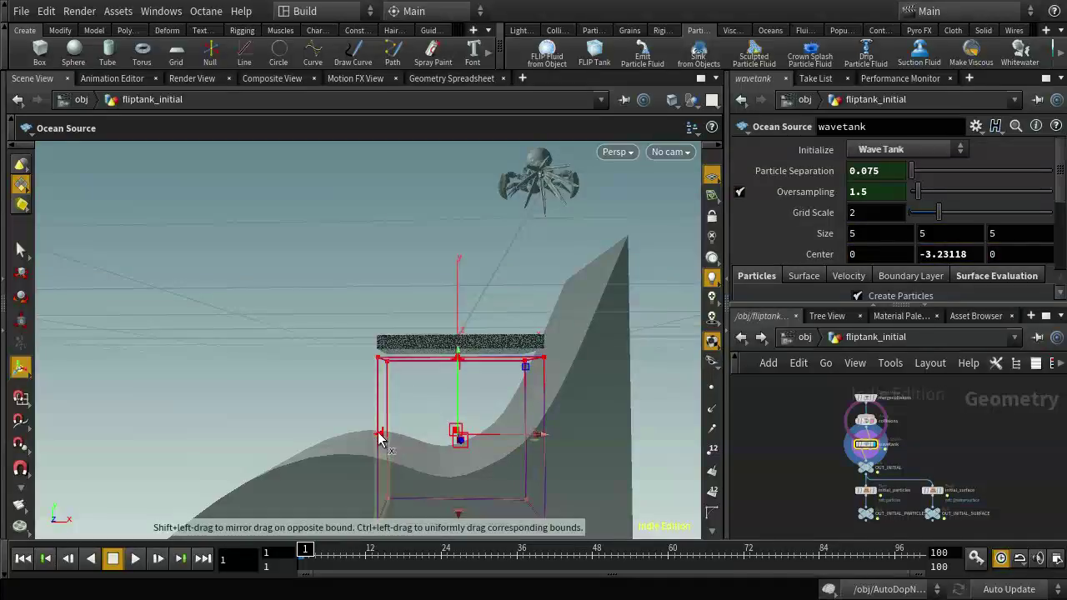
left_click_drag(380, 435, 184, 433)
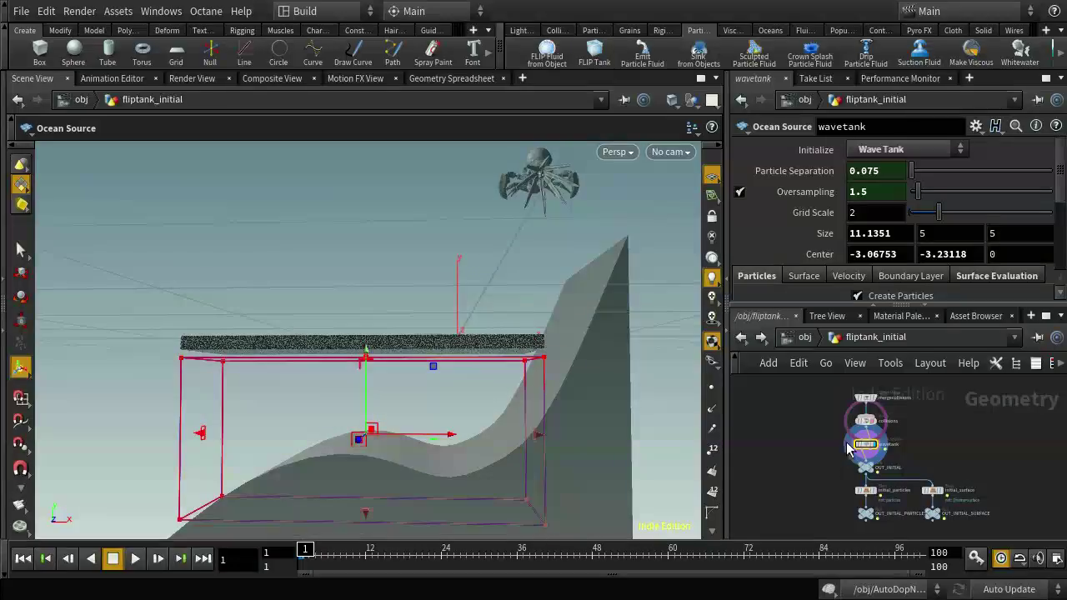
Set the wave tank's Water Level to -3.9 so the fluid sits low against the slope
scroll(870, 209, "down", 3)
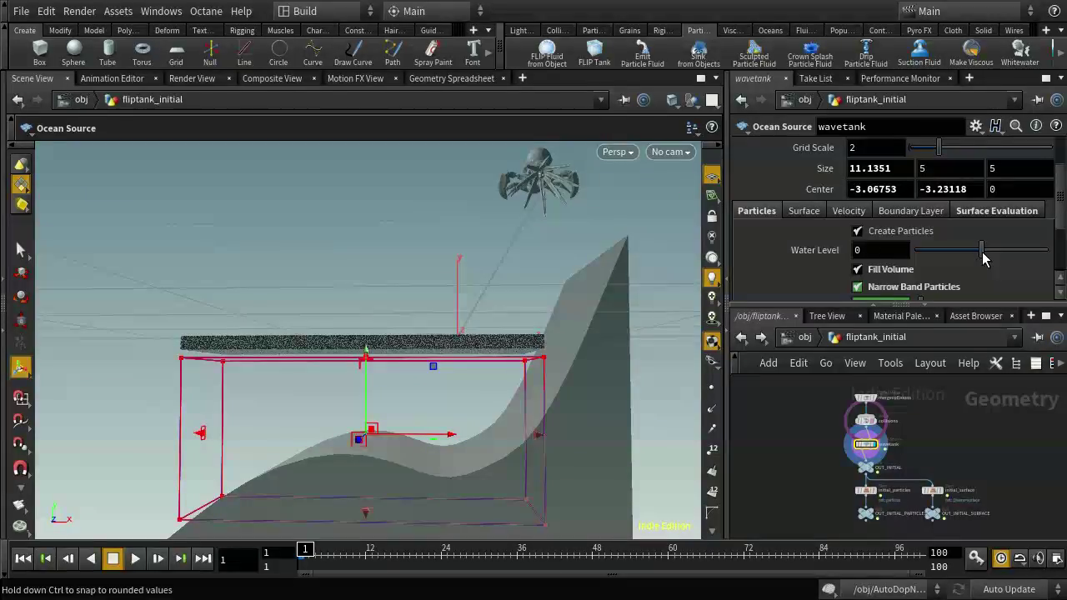
left_click_drag(982, 249, 829, 286)
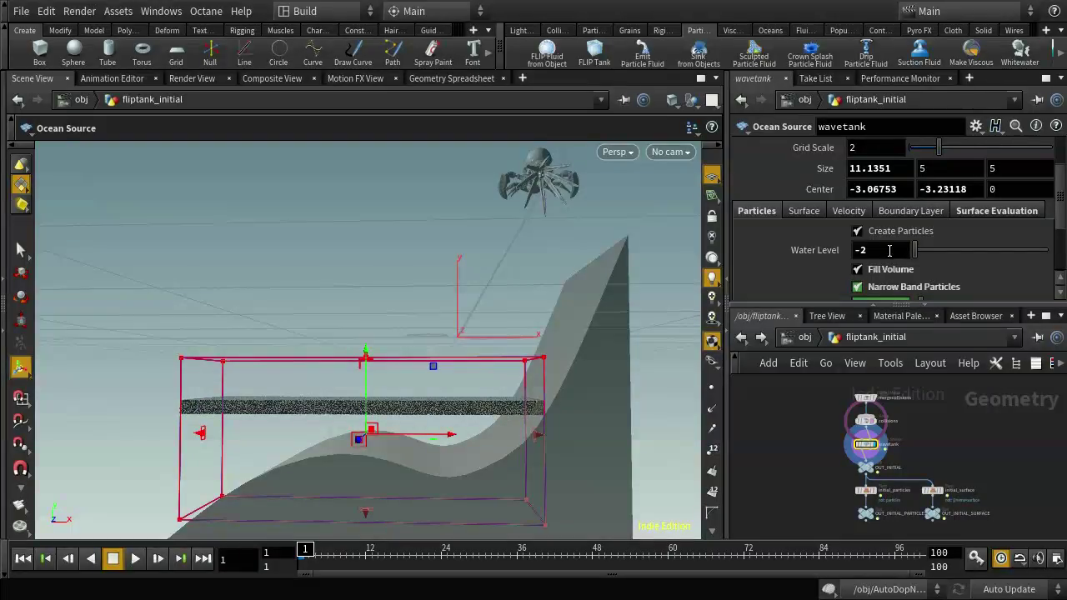
middle_click_drag(890, 250, 740, 258)
Widen the wave tank symmetrically across the slope to a Z size of about 10.29
key("Escape")
mouse_move(508, 392)
left_mouse_down()
mouse_move(536, 431)
mouse_move(600, 476)
mouse_move(609, 360)
mouse_move(500, 408)
left_mouse_up()
key("Return")
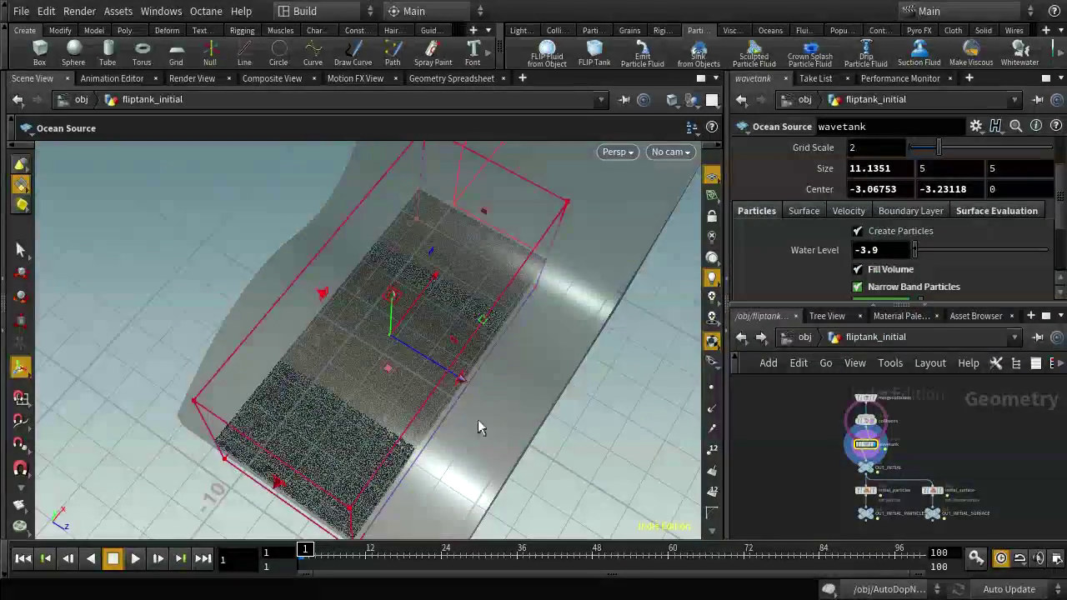
left_click(464, 376)
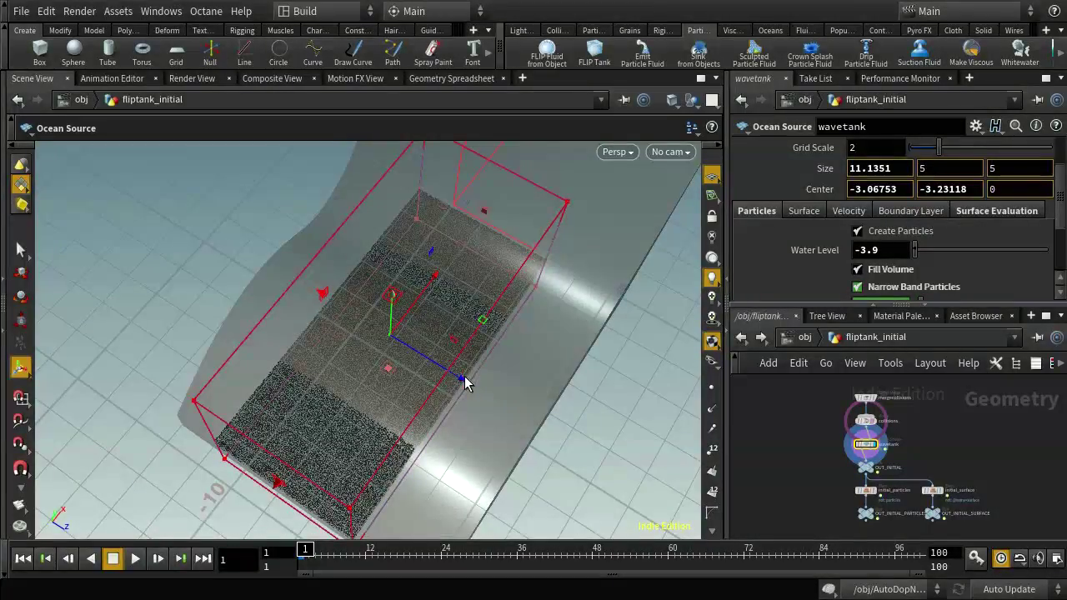
left_click_drag(464, 381, 537, 427)
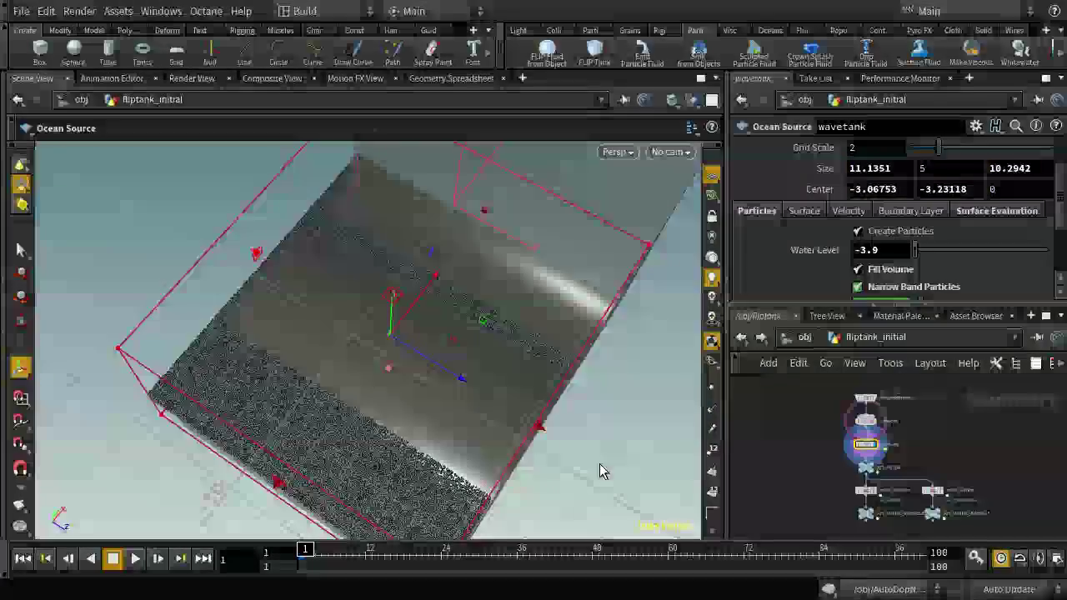
left_click_drag(599, 469, 483, 359)
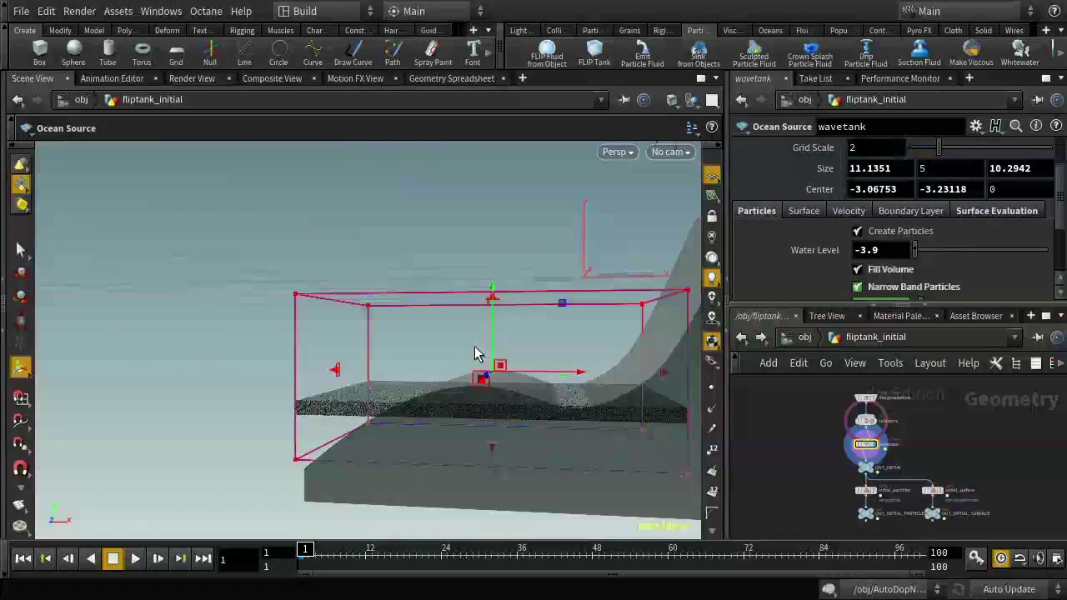
Raise the wave tank's Water Level to -3.7
left_click(890, 250)
type("-3.8")
key("Return")
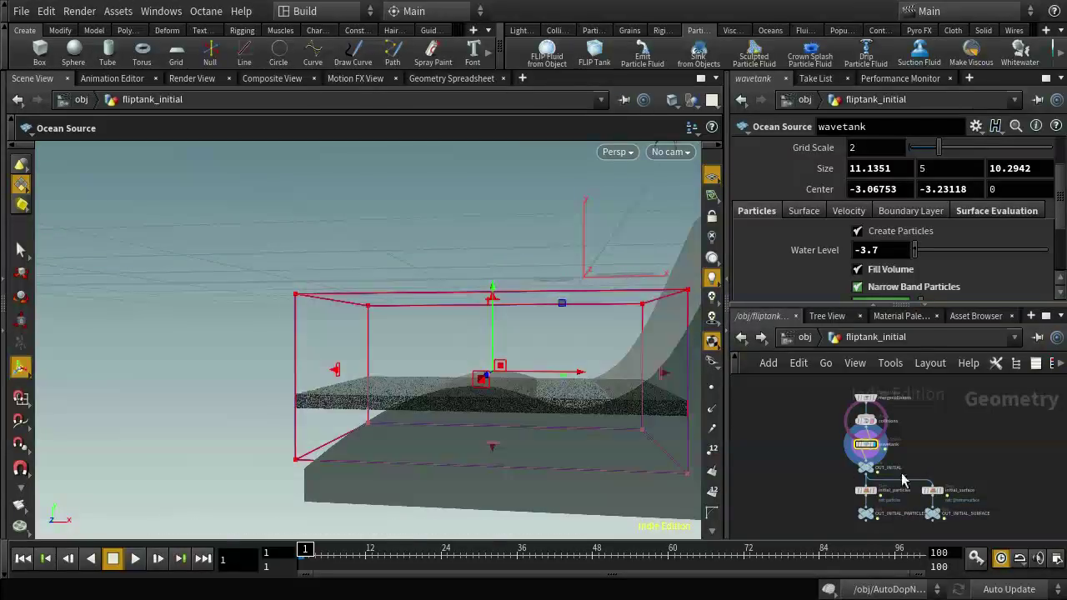
Set Object 1 of the mergecollisions Object Merge to /obj/slope/VOL so the slope cuts the tank fluid
scroll(946, 434, "up", 2)
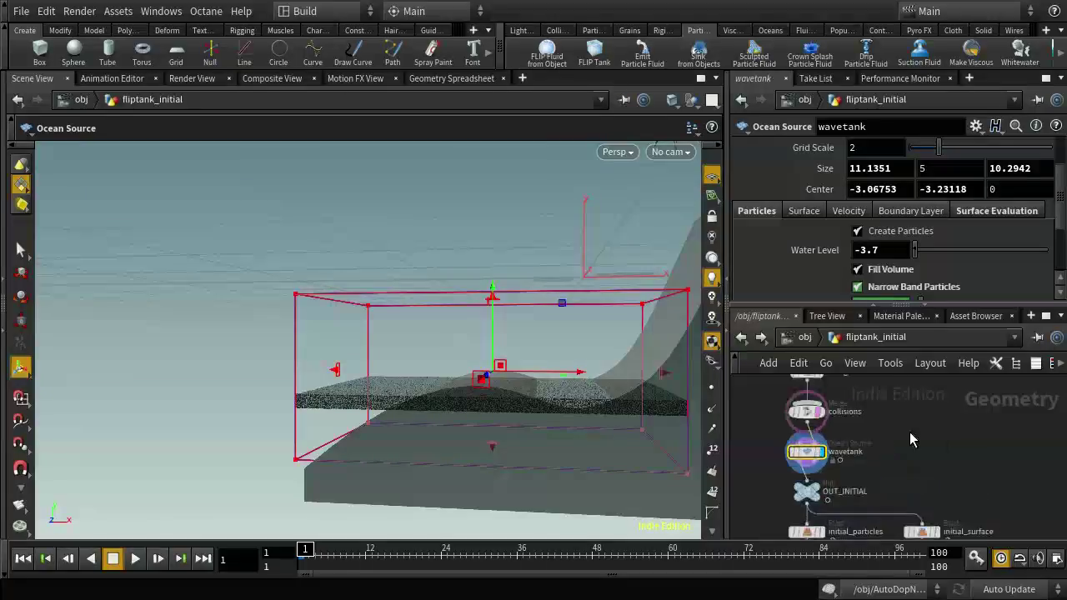
middle_click_drag(912, 433, 1000, 528)
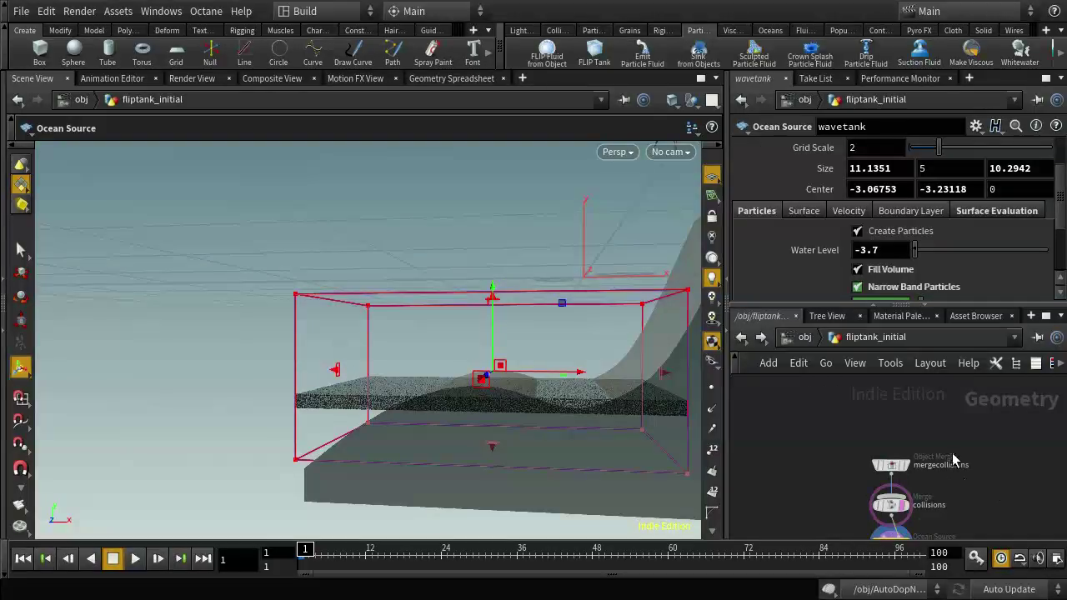
scroll(954, 459, "down", 1)
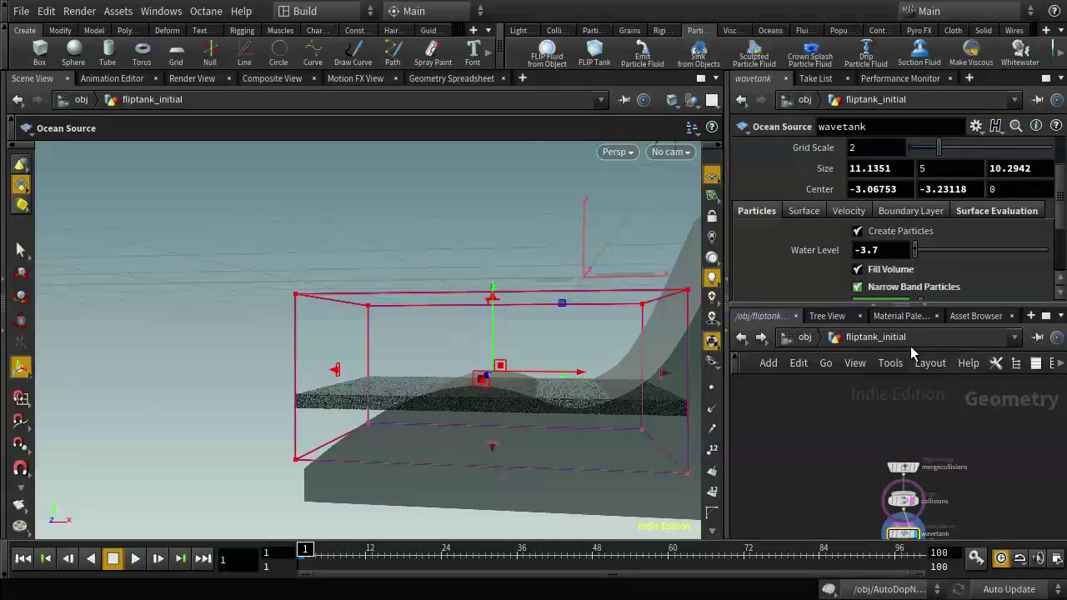
middle_click_drag(1023, 494, 1006, 442)
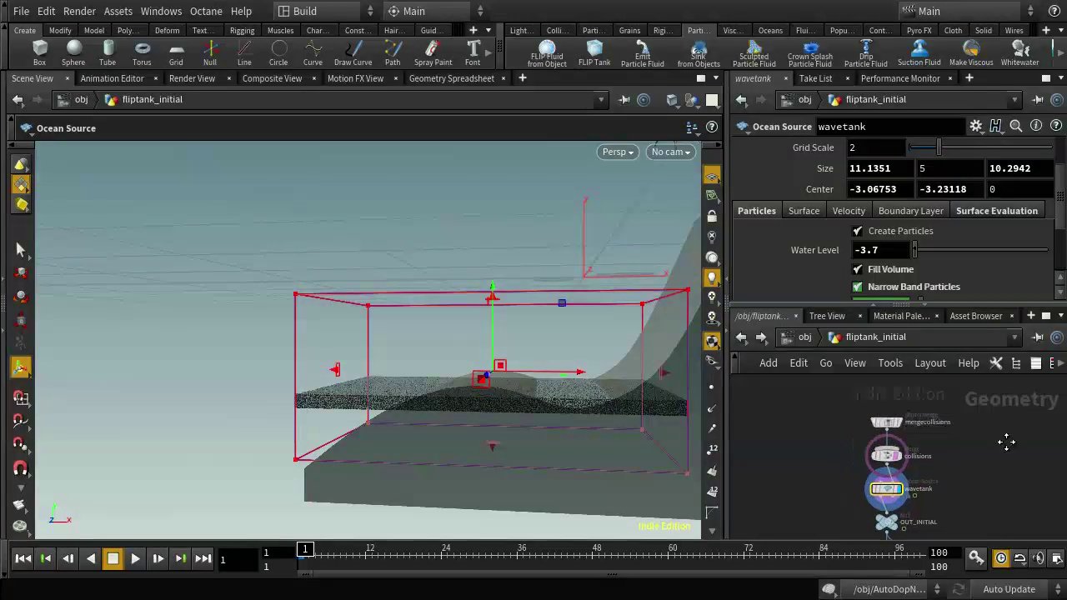
left_click(889, 423)
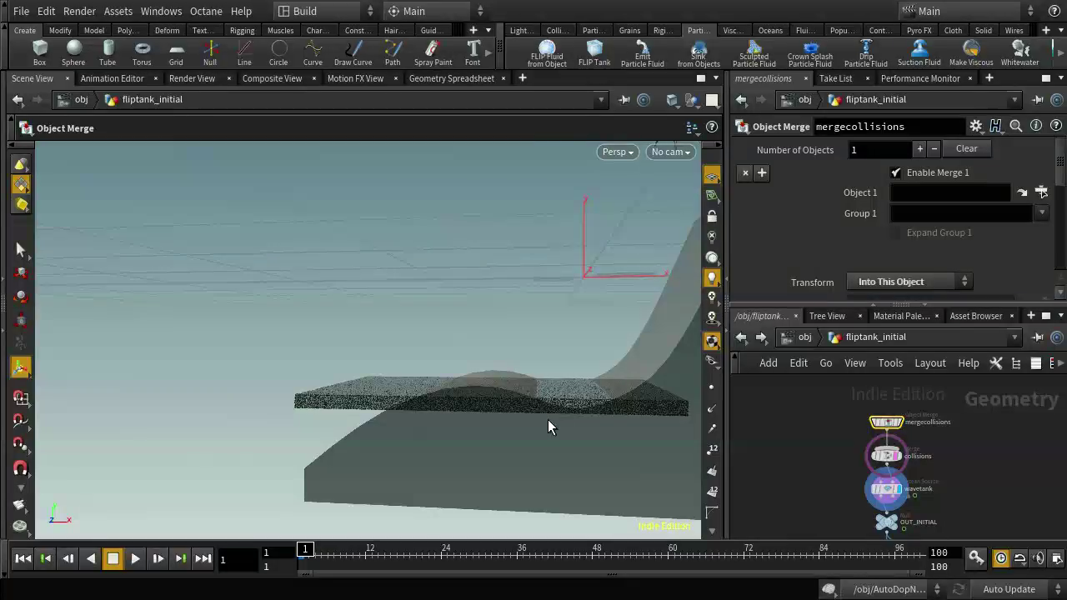
left_click(1040, 192)
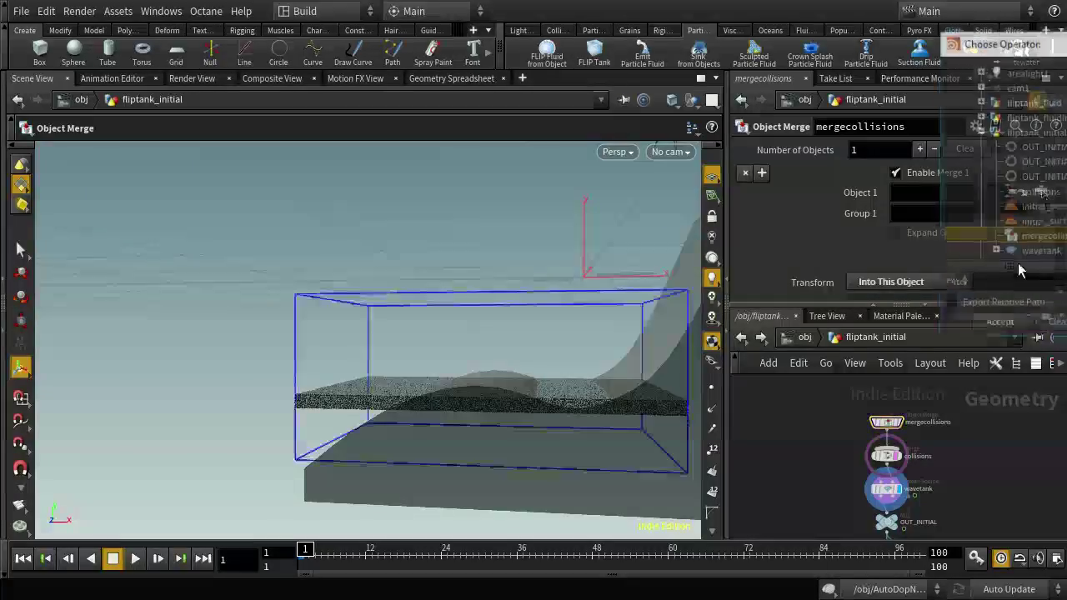
left_click(981, 132)
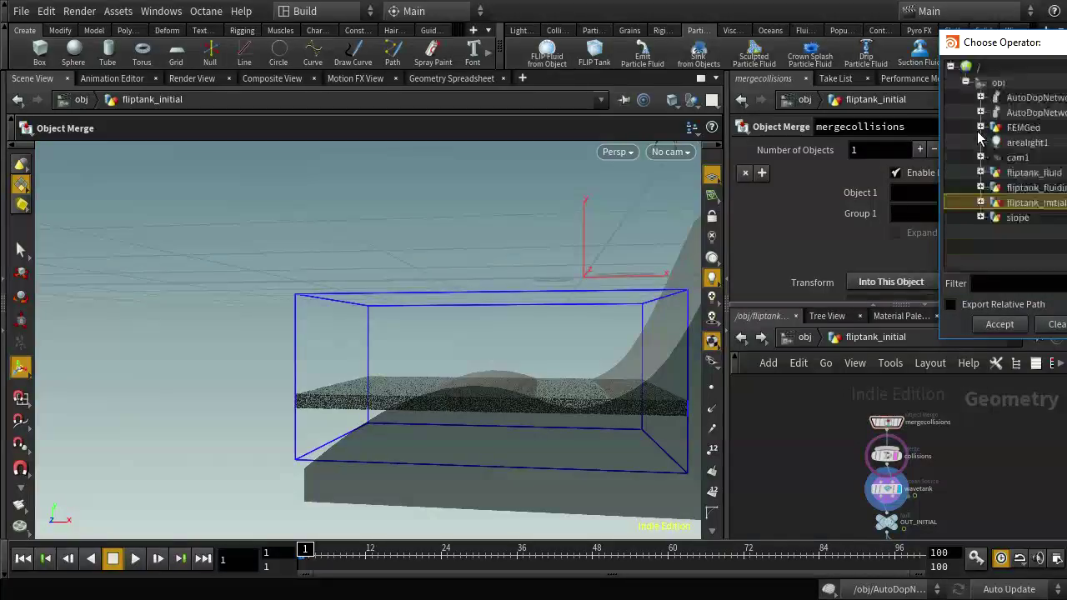
left_click(980, 216)
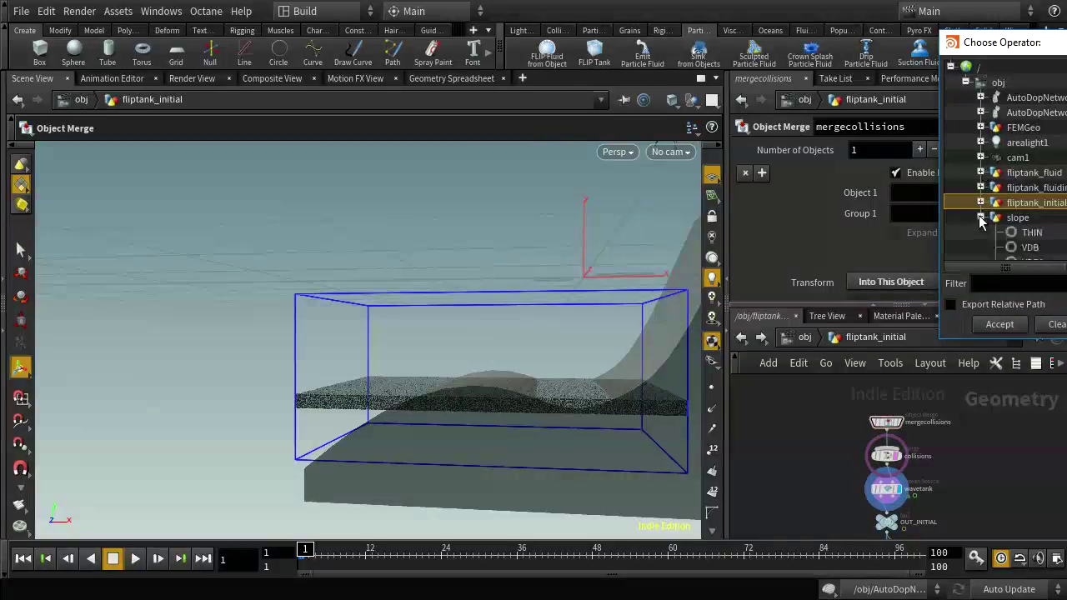
scroll(1009, 225, "down", 2)
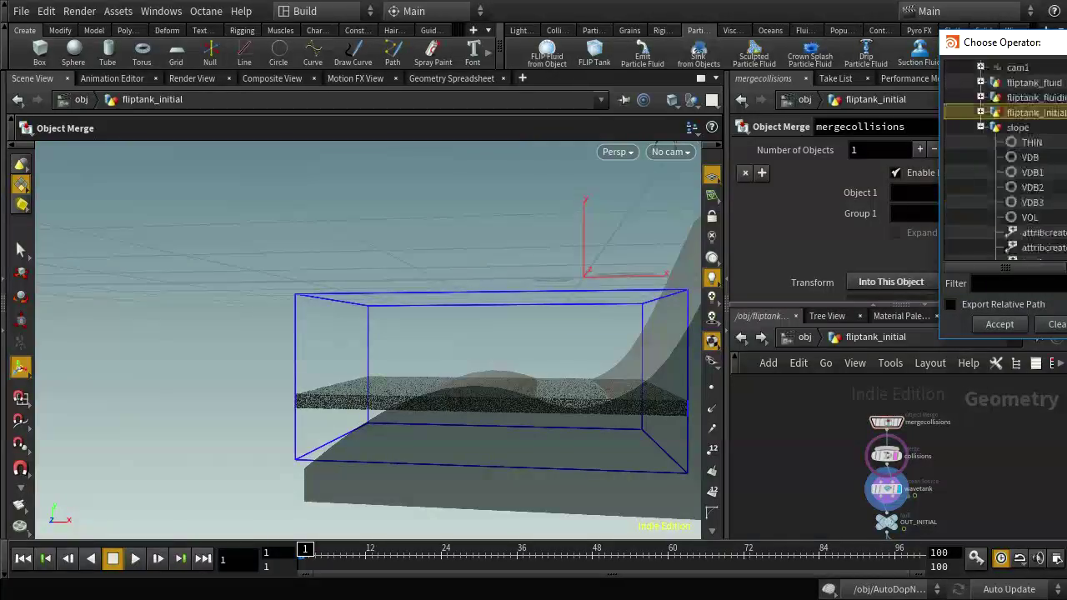
left_click(1029, 218)
left_click(999, 325)
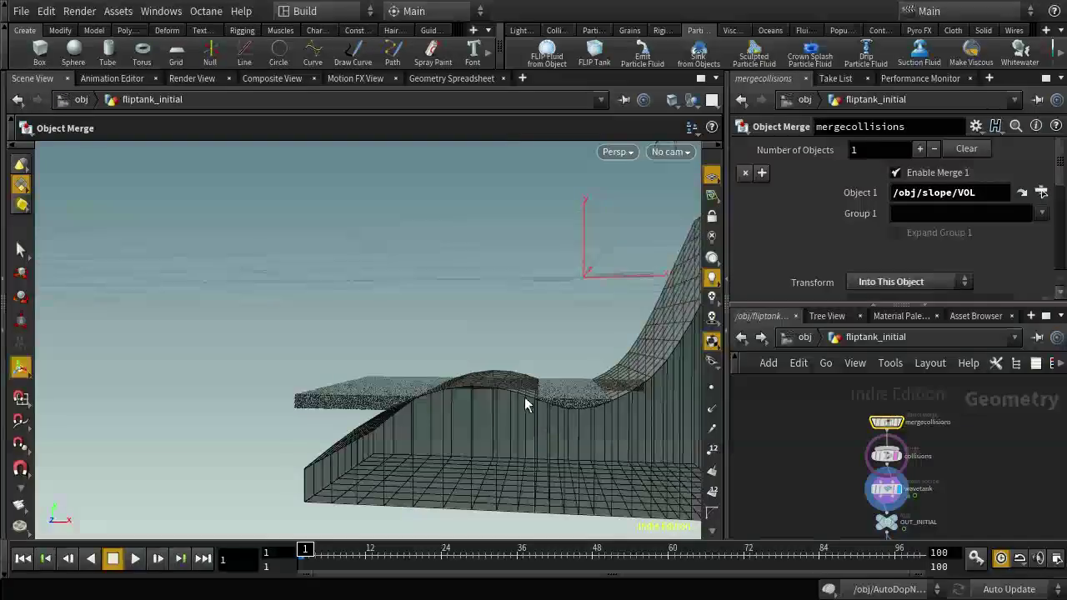
key("Escape")
left_click_drag(481, 380, 521, 250)
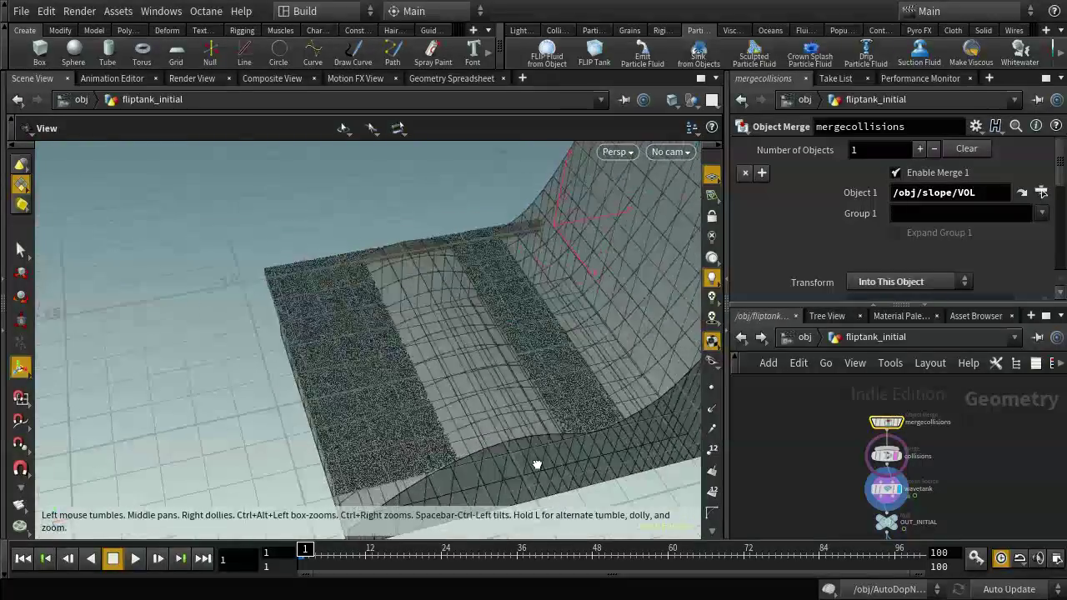
key("Return")
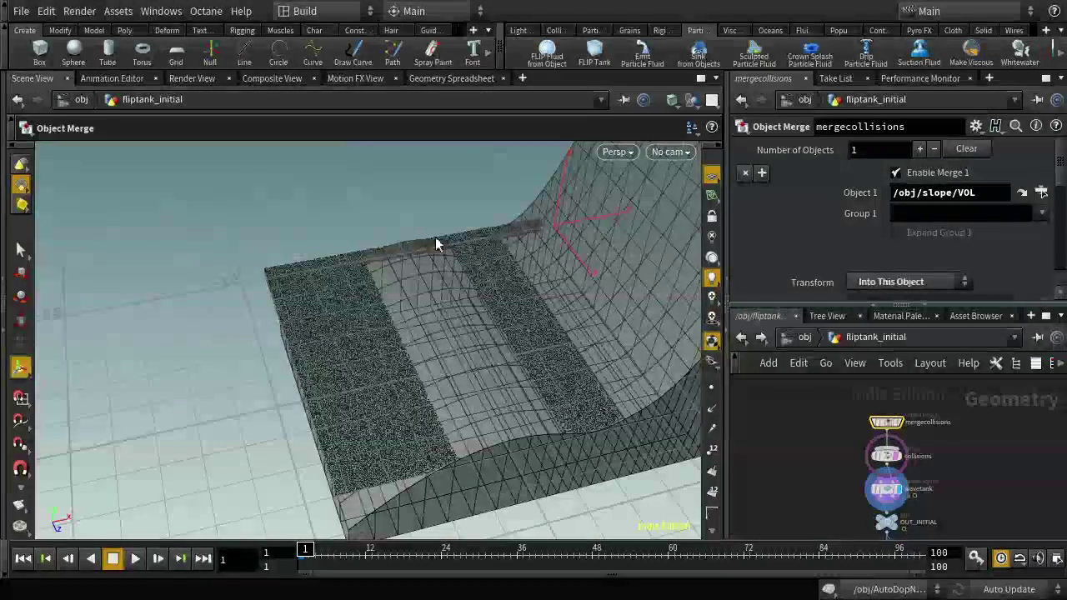
left_click_drag(571, 530, 500, 476)
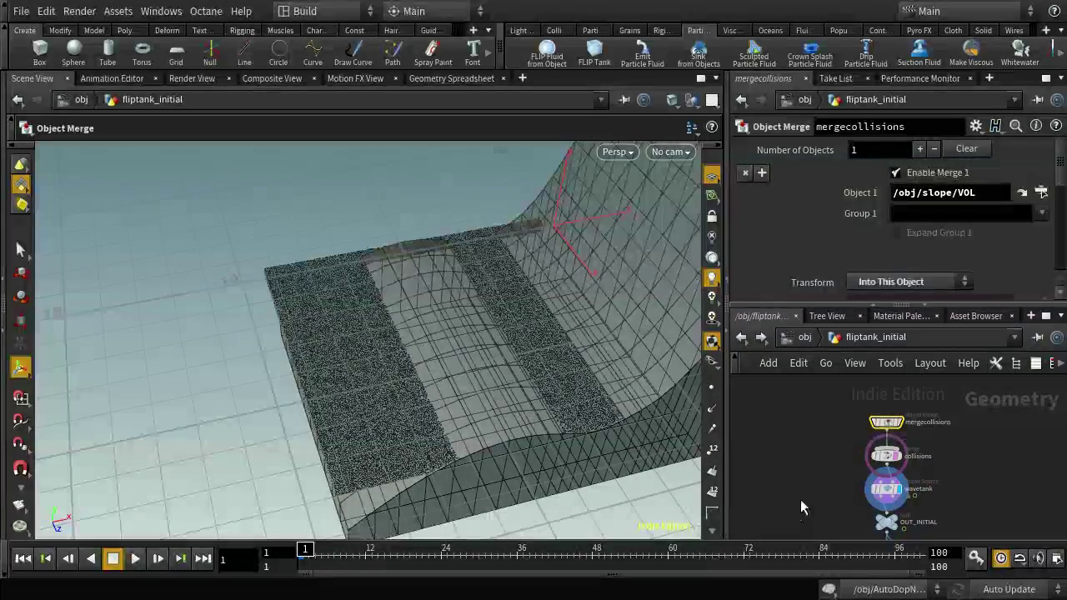
Add a Box object at the scene level and rename it fluid_mask
left_click(807, 336)
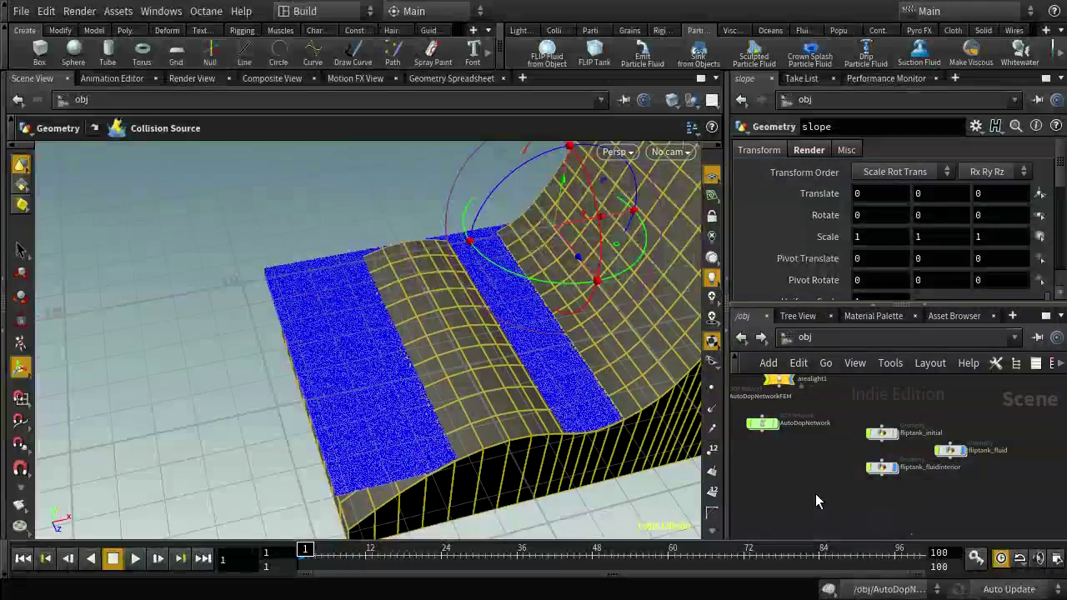
key("Tab")
type("bo")
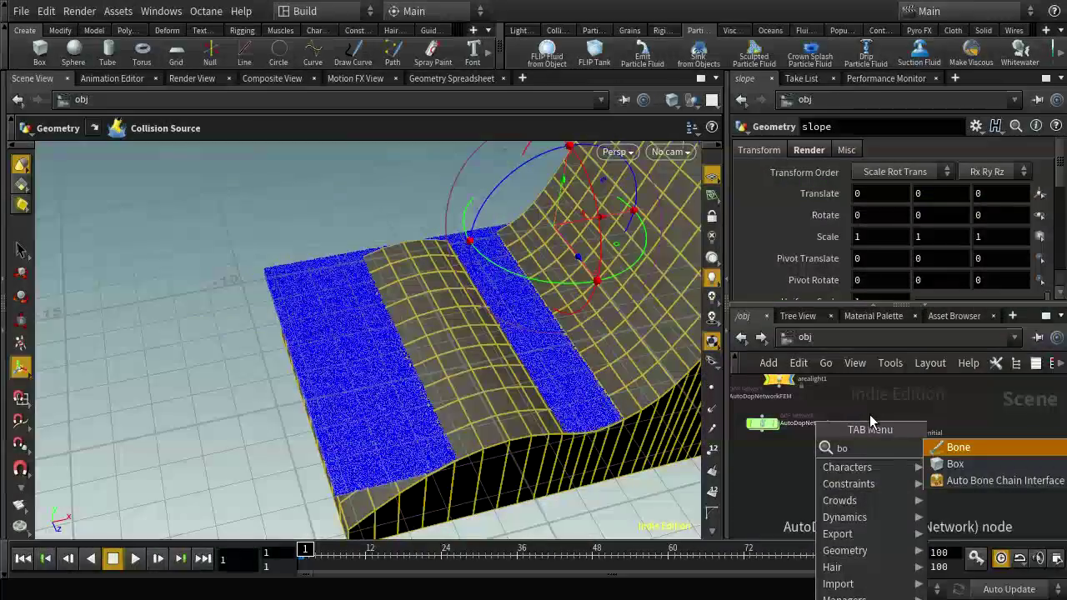
left_click(955, 464)
left_click(786, 475)
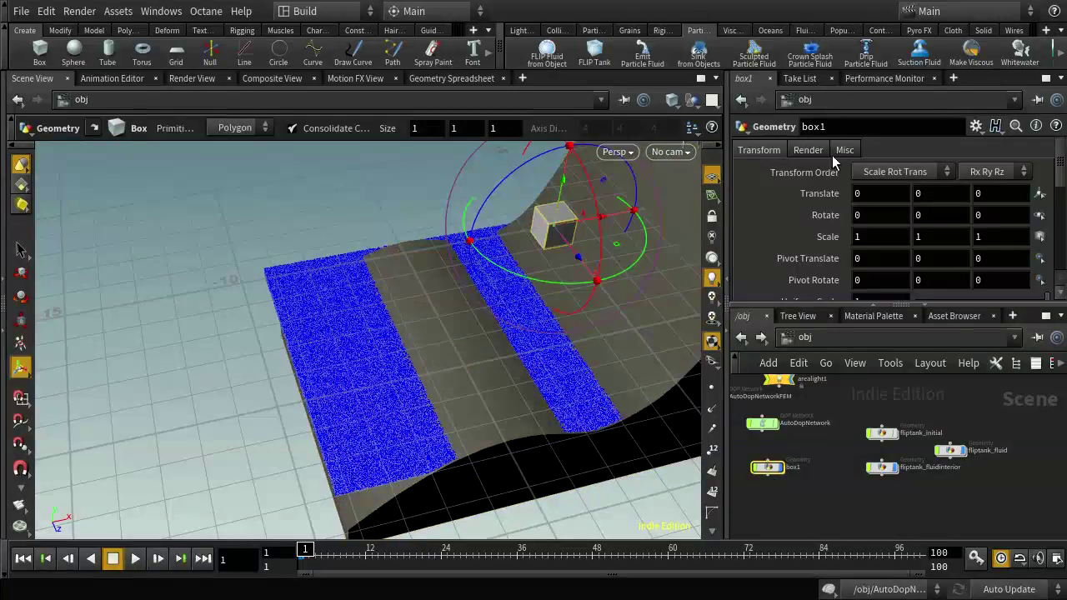
left_click(839, 129)
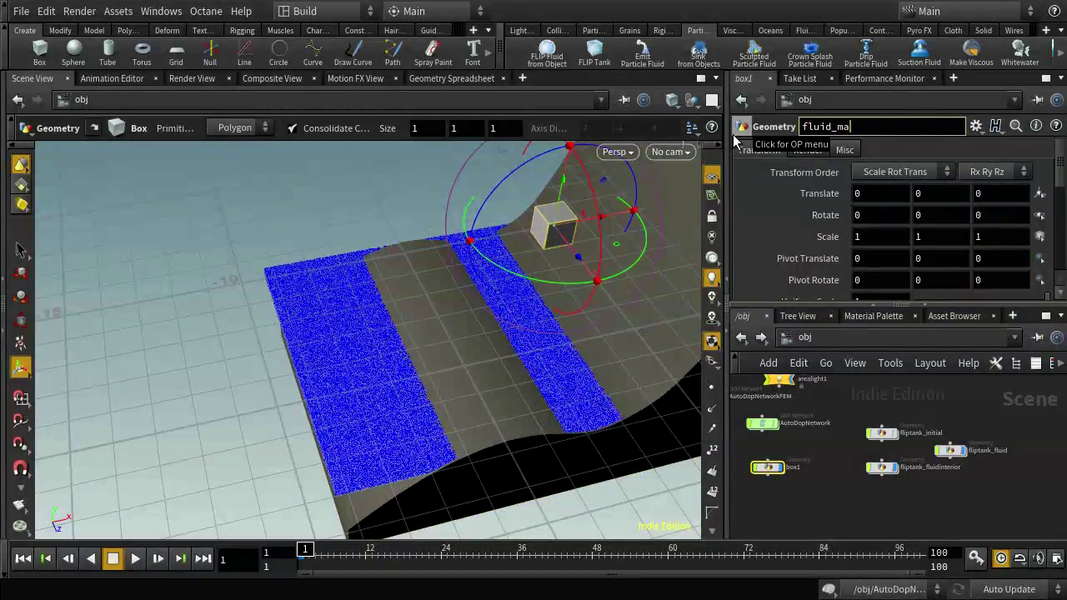
key("Return")
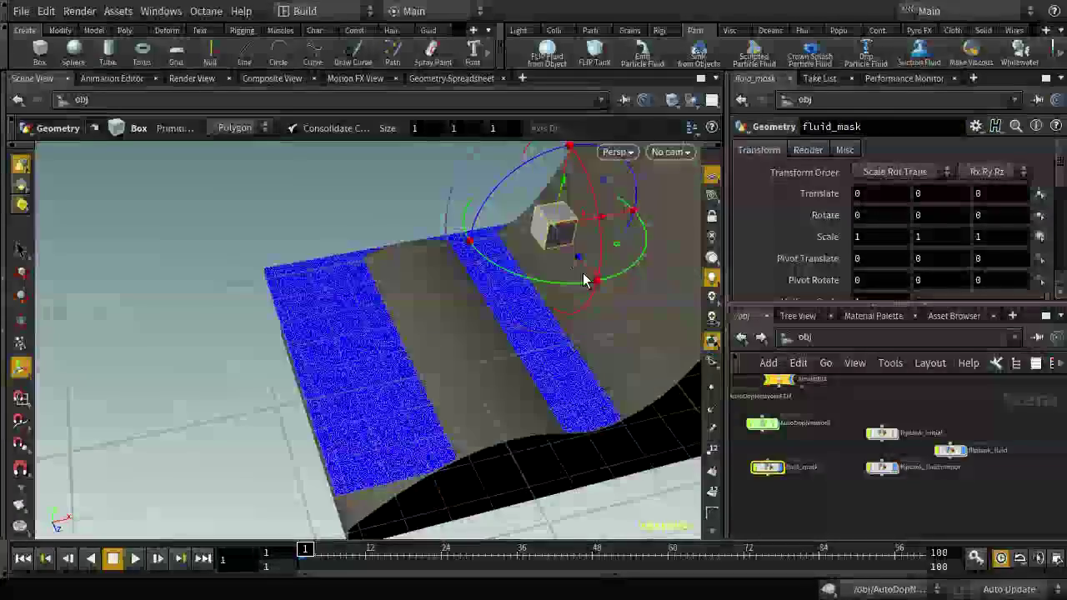
left_click_drag(571, 194, 383, 345)
key("r")
key("y")
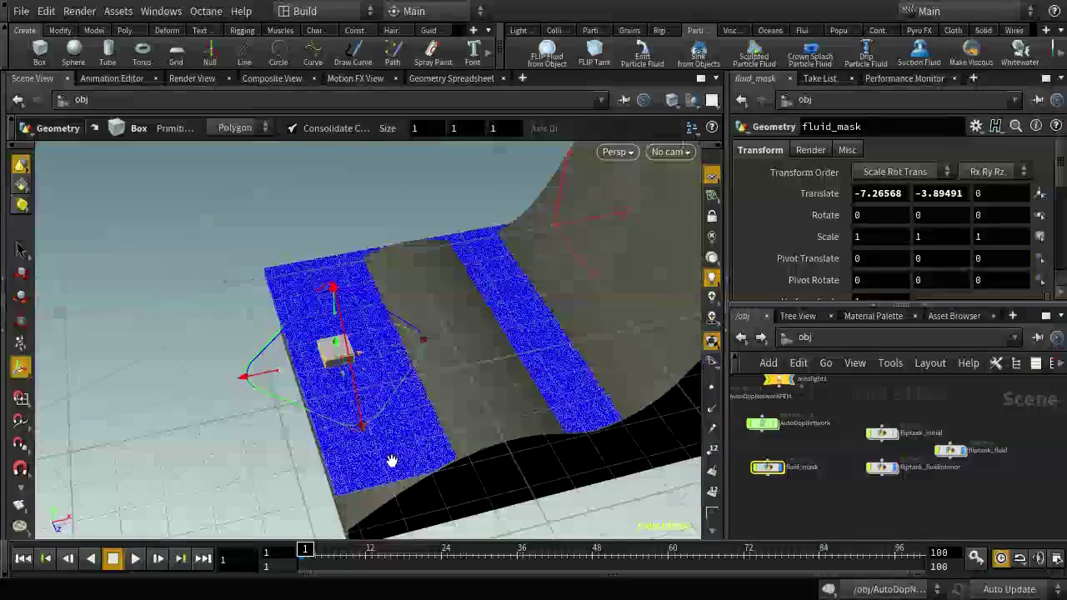
key("Escape")
left_click_drag(391, 459, 534, 455)
key("h")
key("Return")
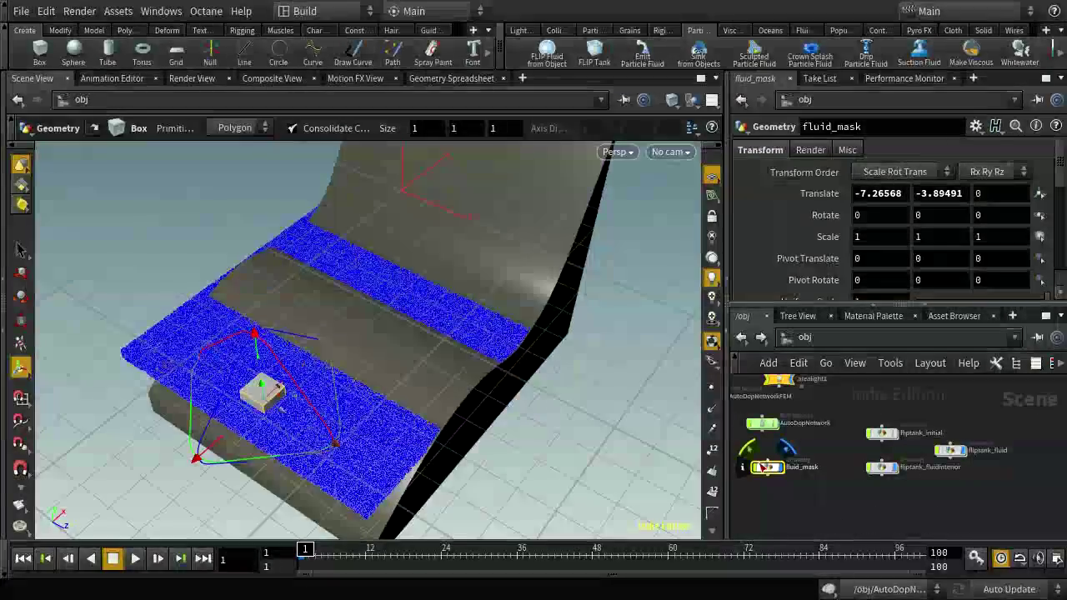
right_click(807, 193)
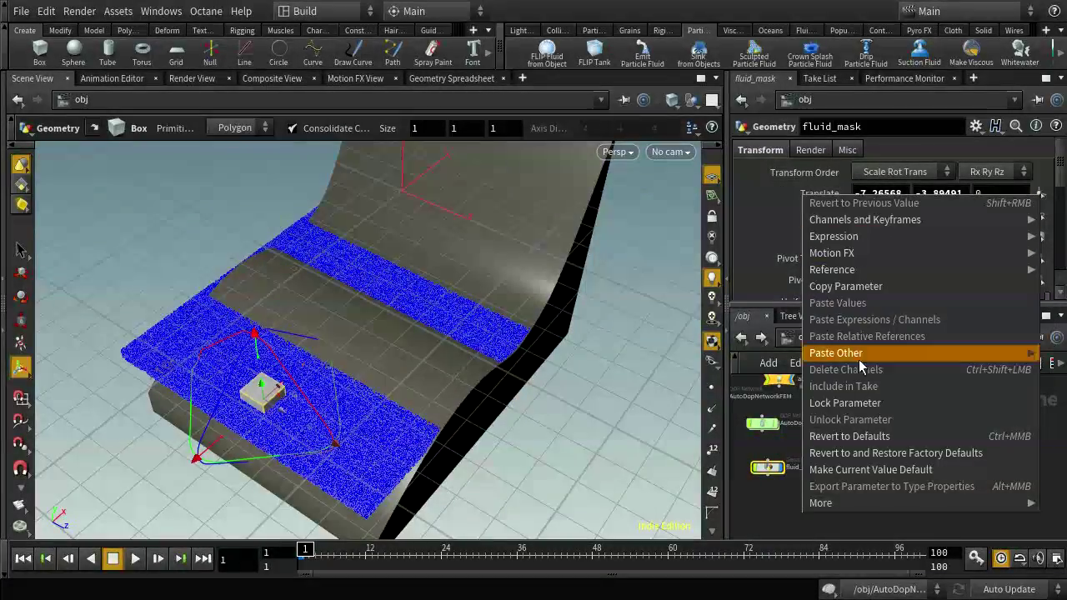
left_click(849, 436)
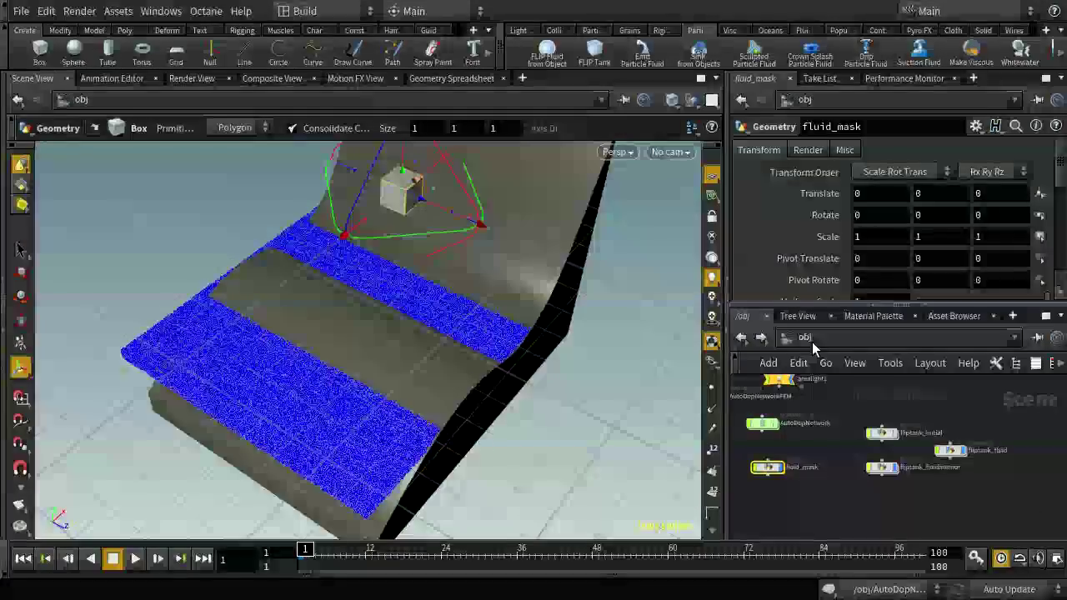
Inside fluid_mask, move the box down to the lower pool, to a centre of about X -5.38 and Y -5.71
double_click(770, 468)
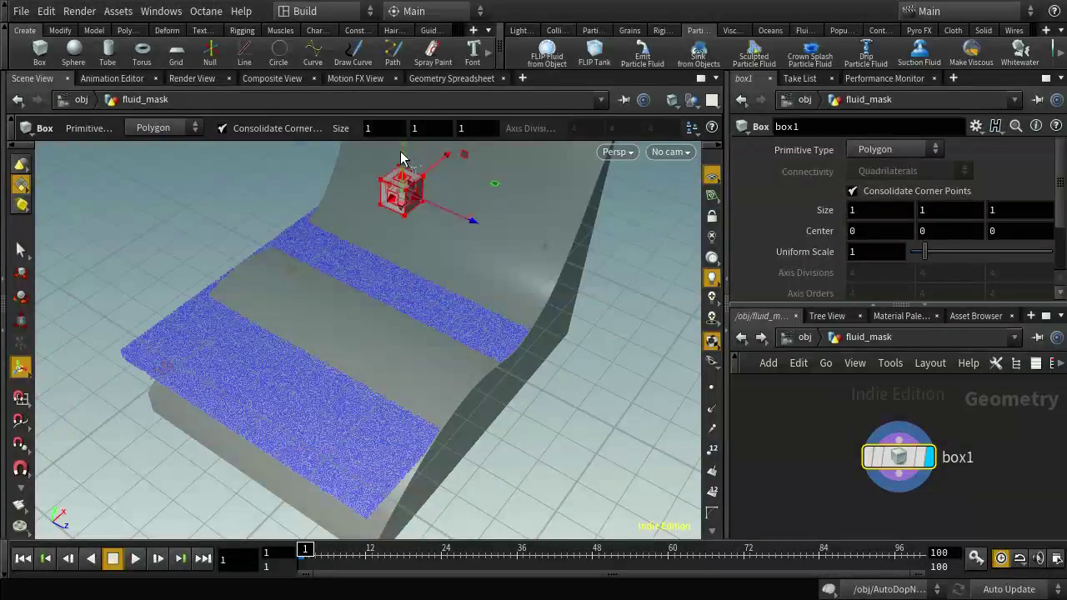
left_click_drag(401, 158, 404, 341)
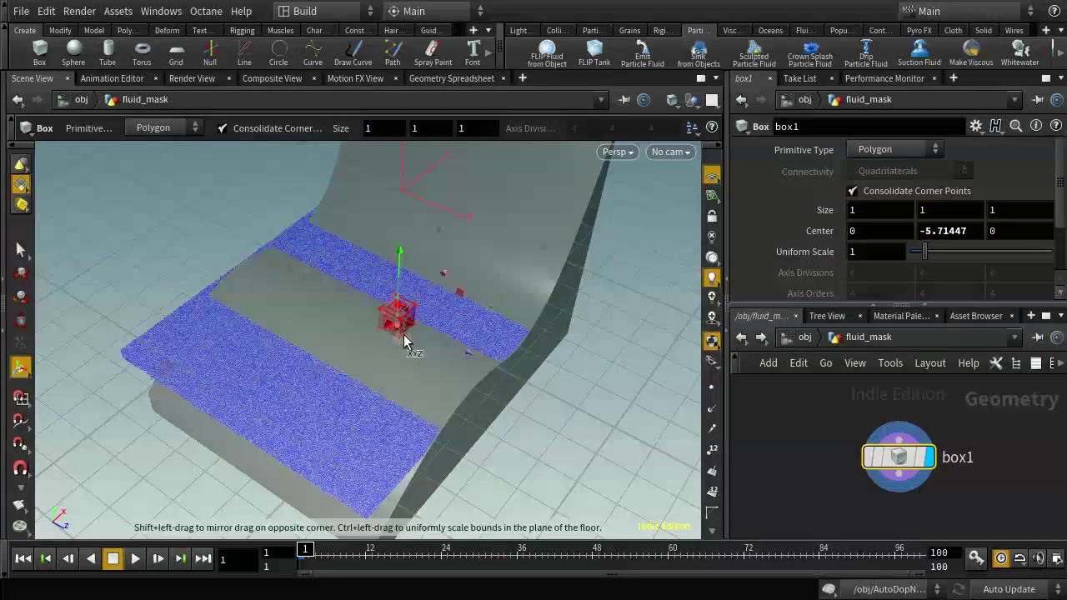
left_click_drag(447, 285, 348, 367)
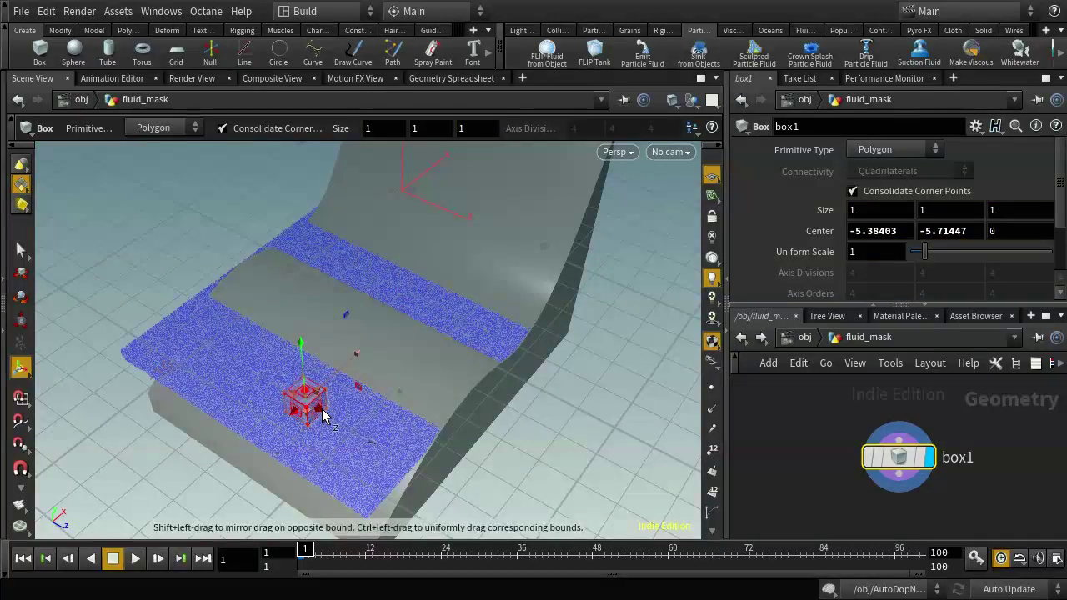
Enlarge the mask box symmetrically over the lower pool to a size of about 7.66 × 6.85 × 15.55
left_click_drag(325, 417, 491, 547)
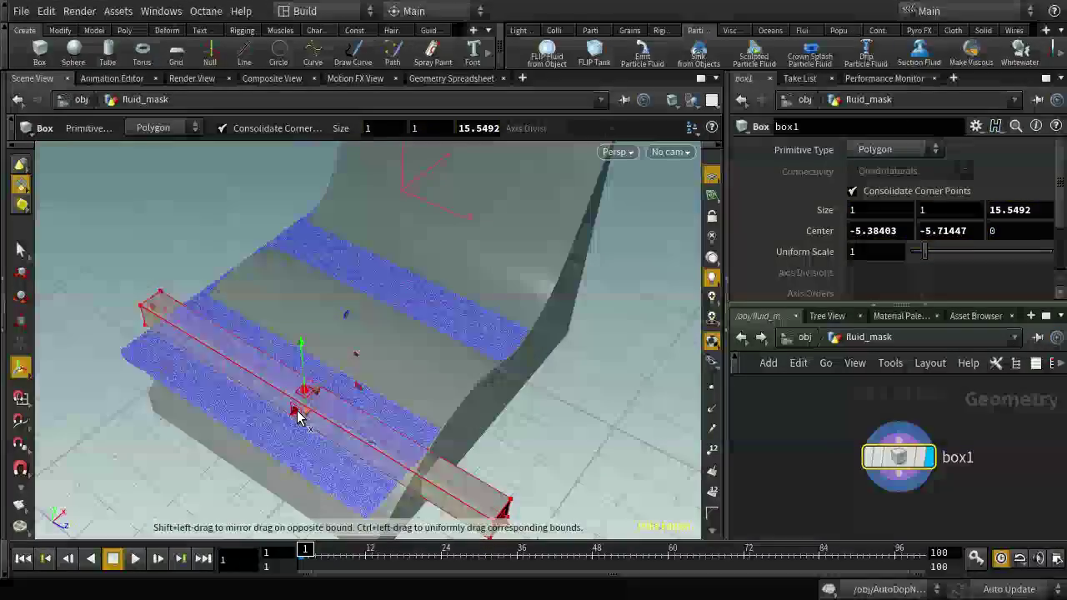
left_click_drag(297, 412, 253, 476)
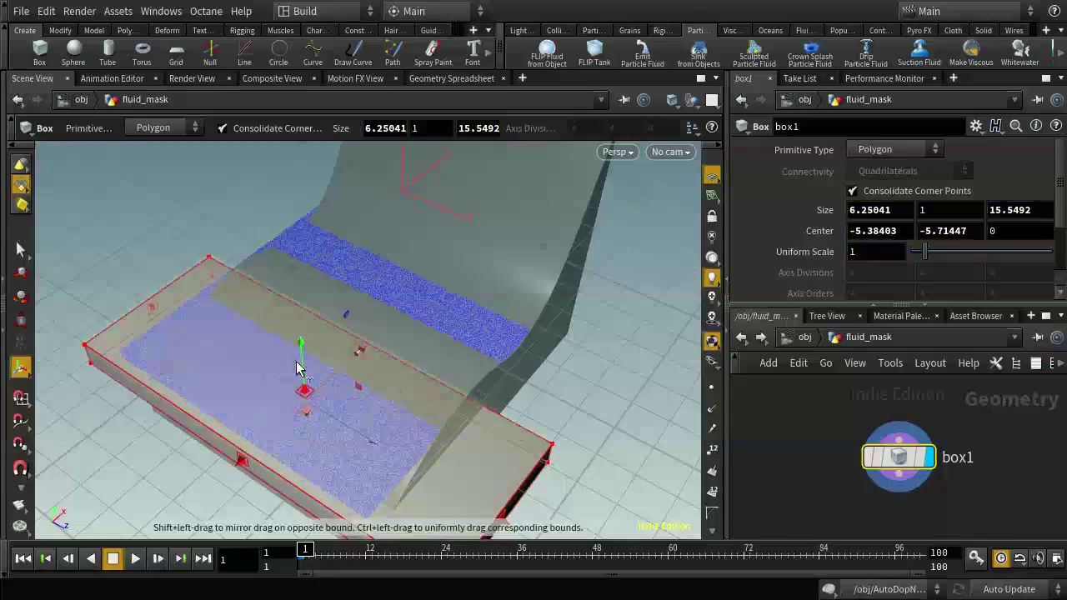
left_click_drag(305, 388, 300, 333)
left_click_drag(239, 458, 221, 472)
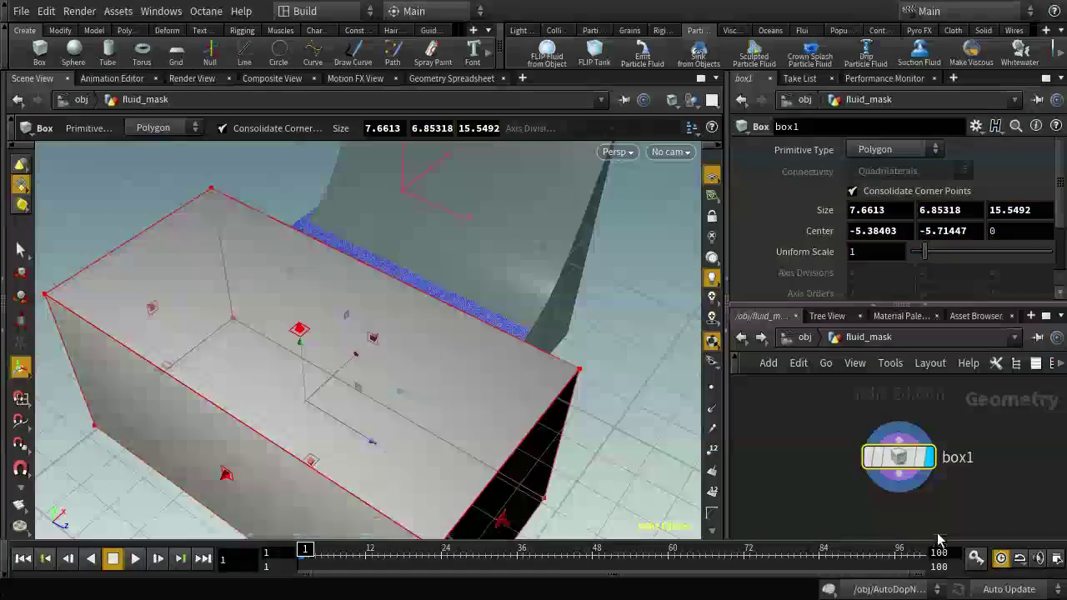
Shift the mask box away from the upper pool to a centre X of about -6.66
key("Escape")
left_click_drag(663, 408, 490, 335)
key("Return")
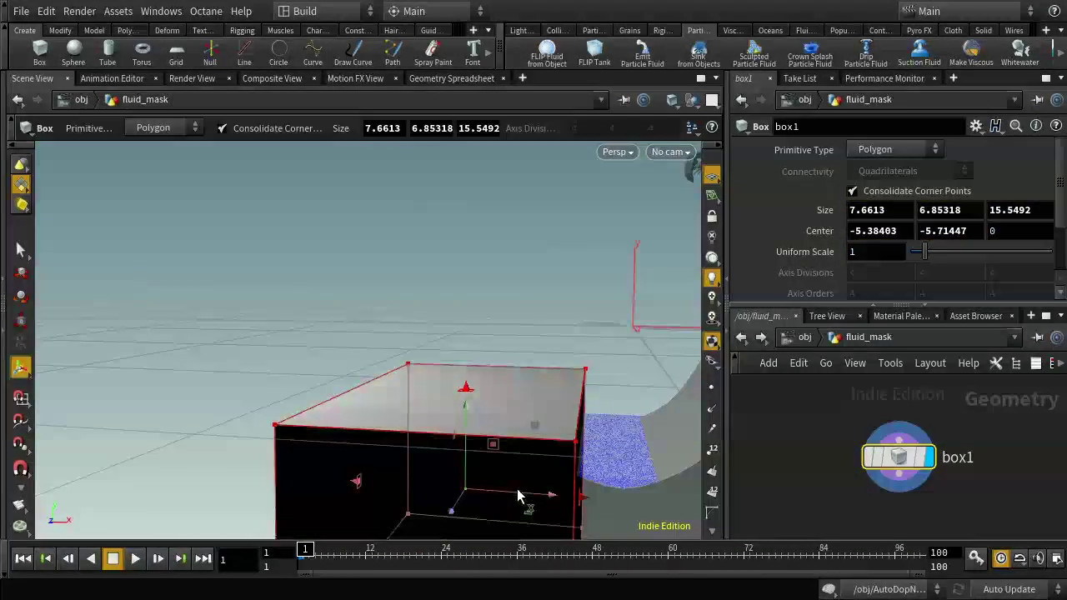
left_click_drag(521, 495, 476, 496)
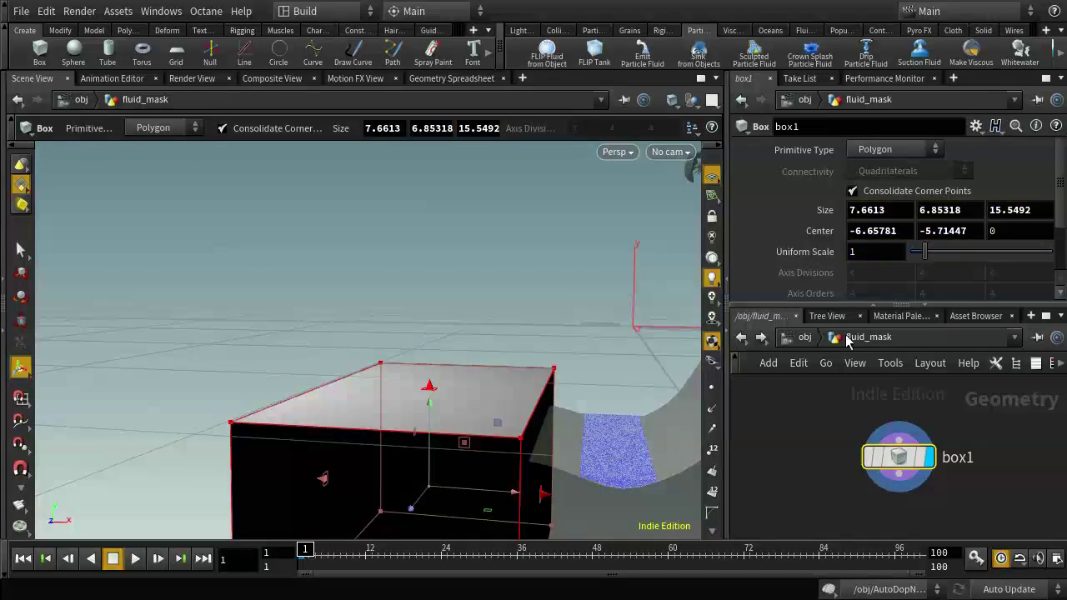
Inside fliptank_initial, insert a new object entry ahead of /obj/slope/VOL on the mergecollisions node
left_click(802, 338)
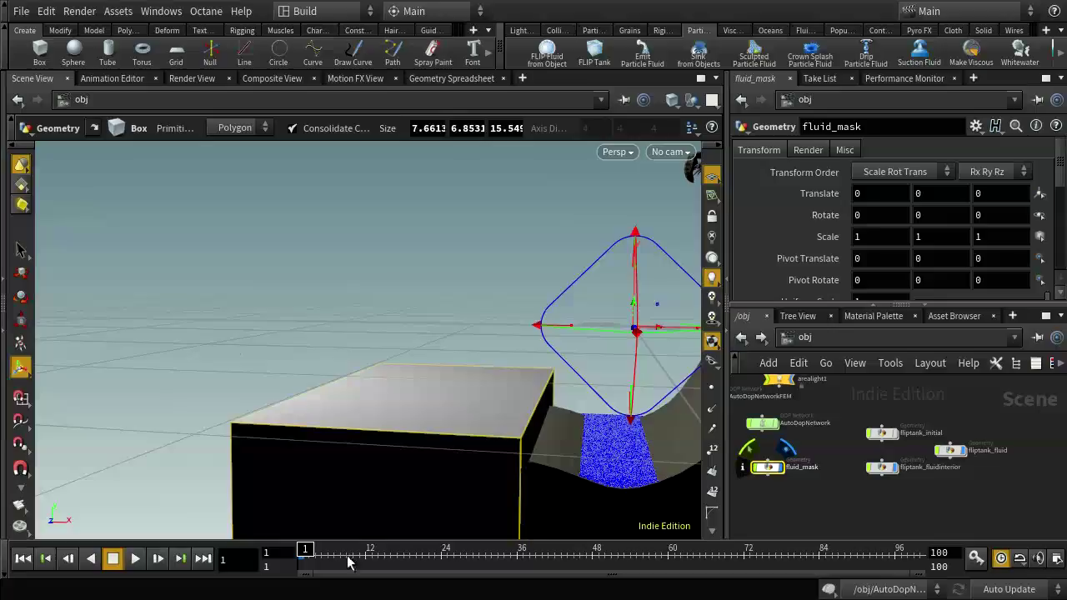
double_click(881, 434)
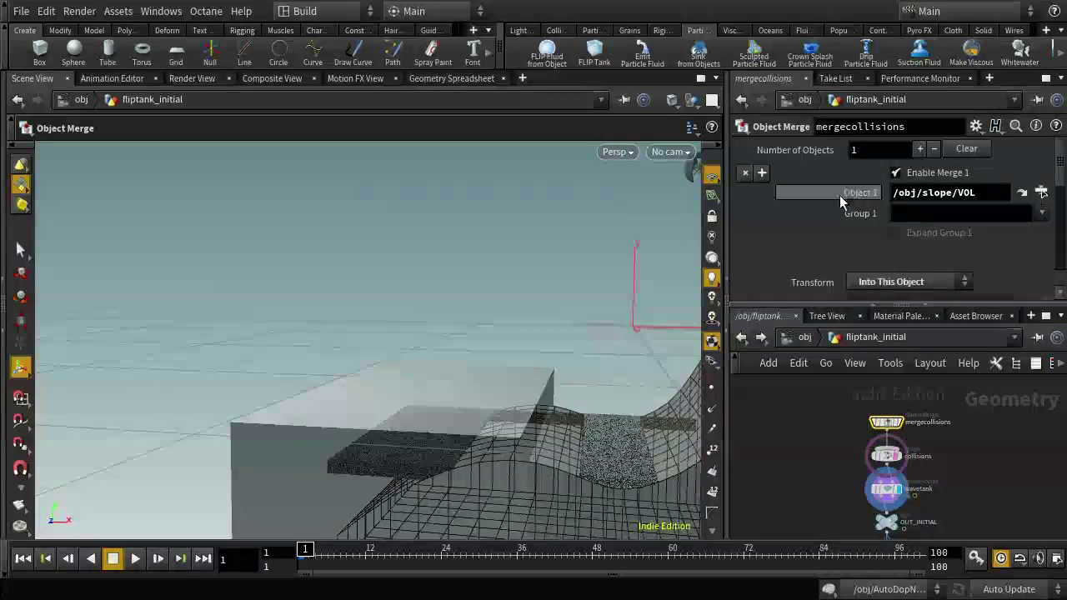
left_click(761, 173)
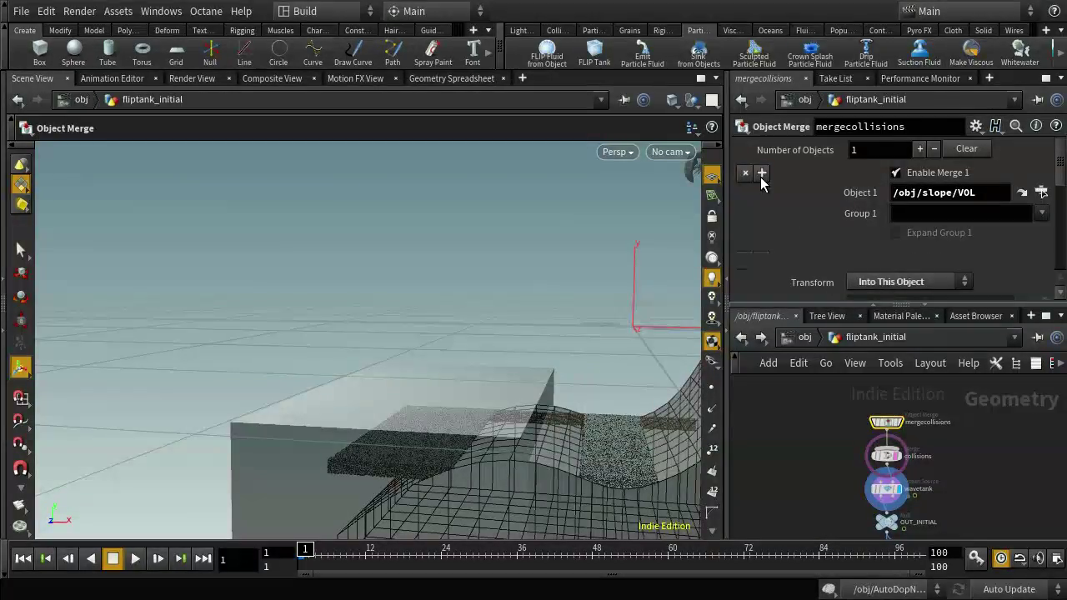
scroll(947, 242, "down", 2)
scroll(947, 241, "up", 2)
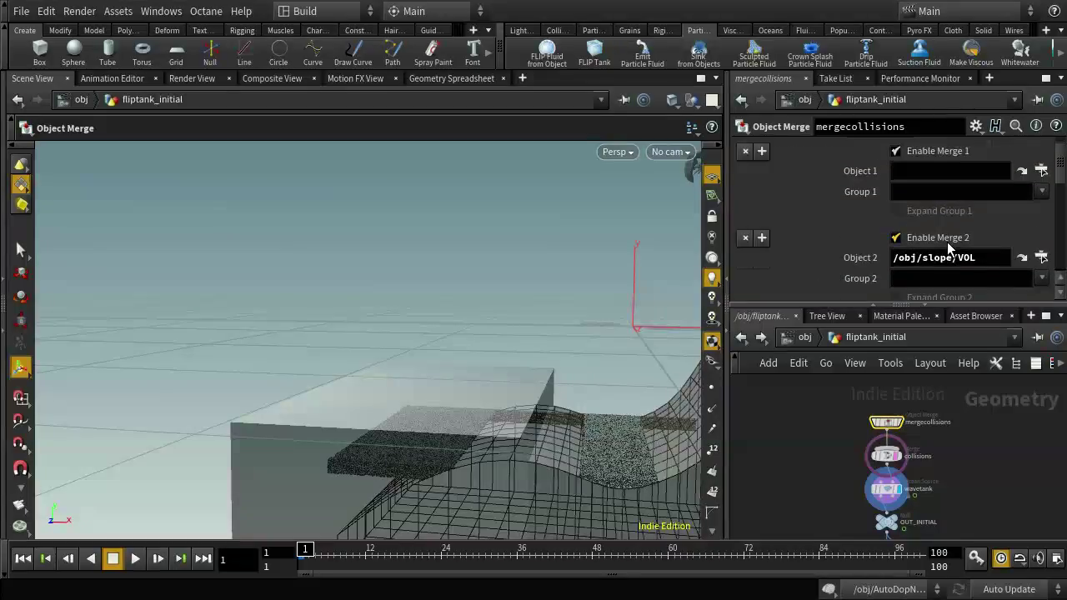
Set Object 1 of the mergecollisions node to the /obj/fluid_mask object
left_click(1040, 191)
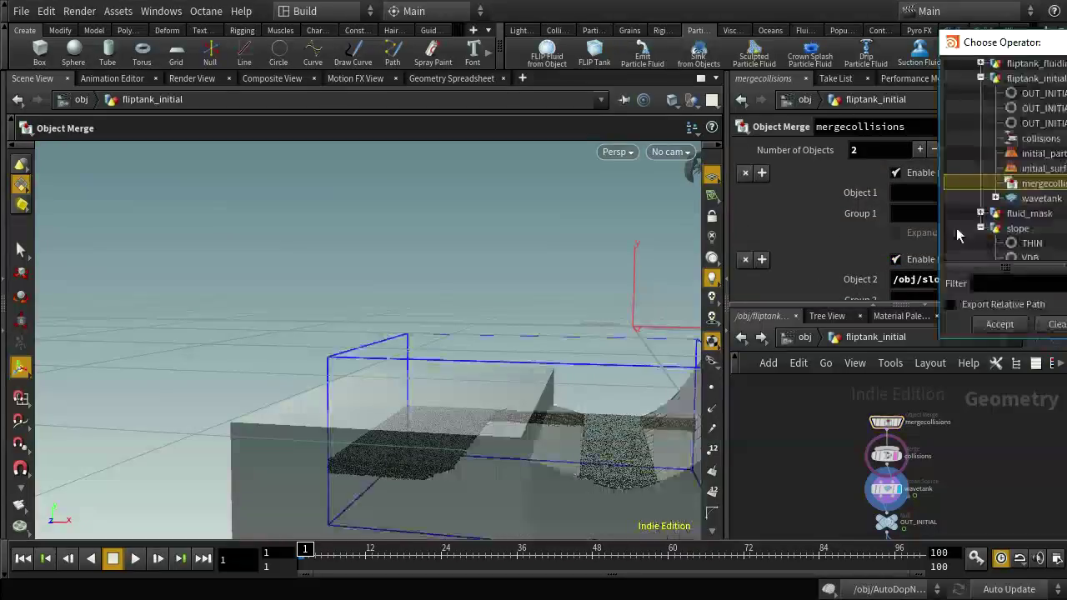
scroll(1031, 181, "up", 3)
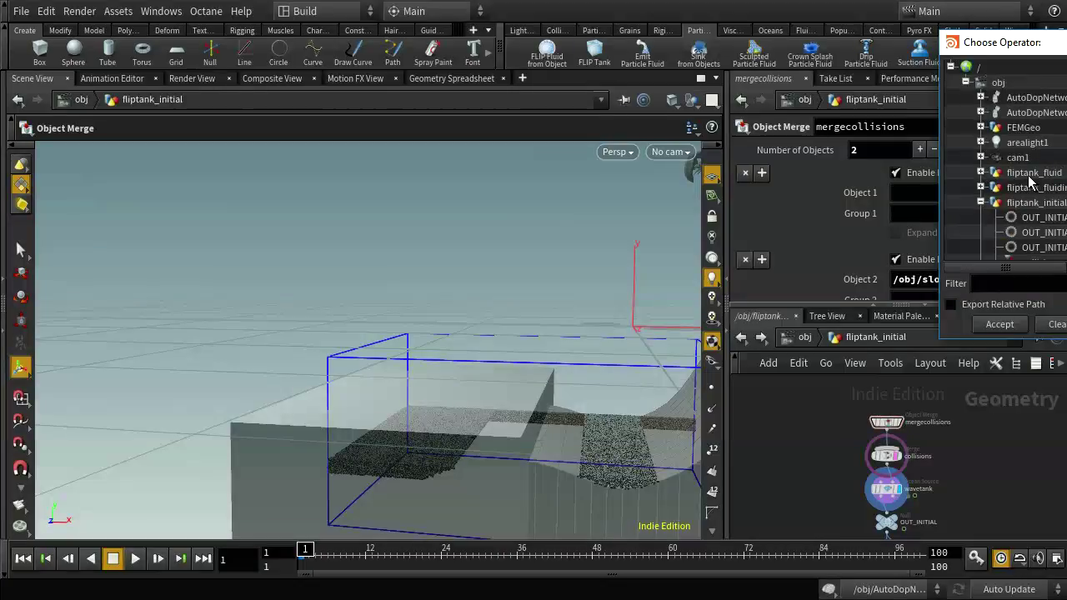
scroll(1046, 200, "down", 5)
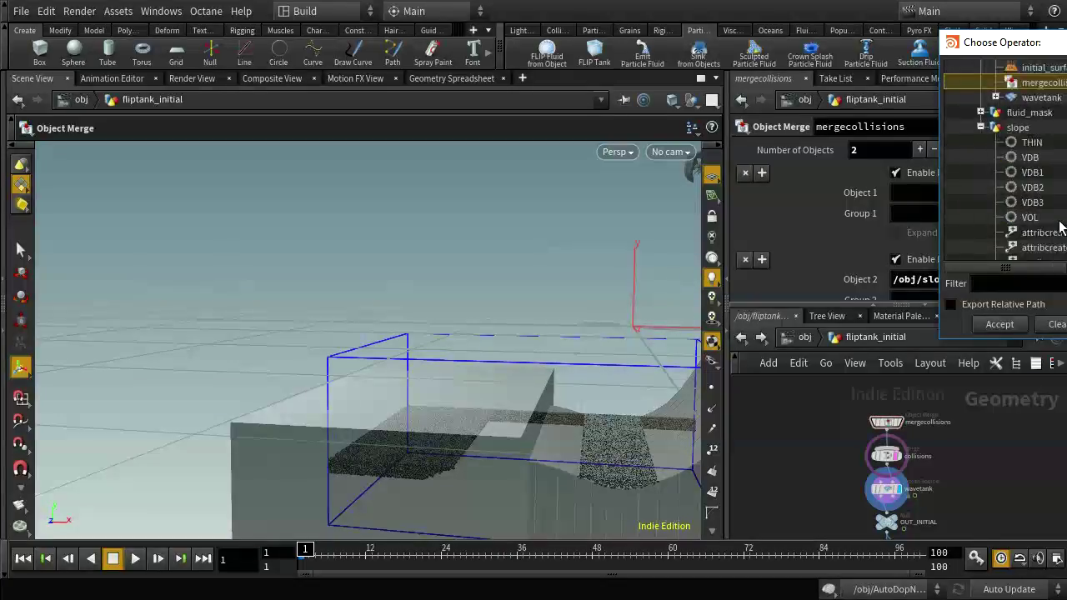
left_click(981, 127)
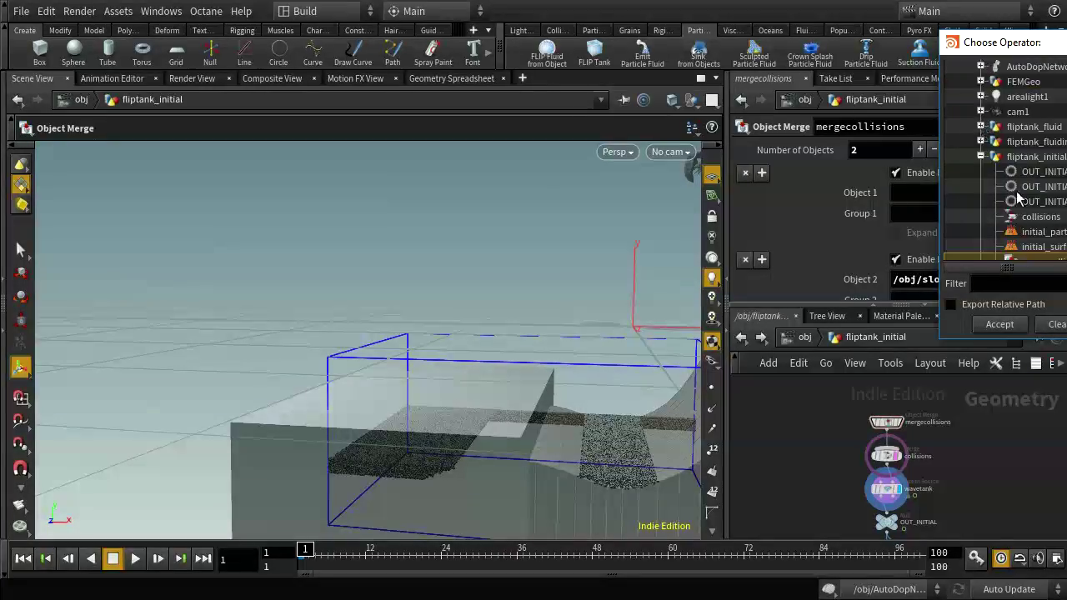
scroll(978, 155, "down", 3)
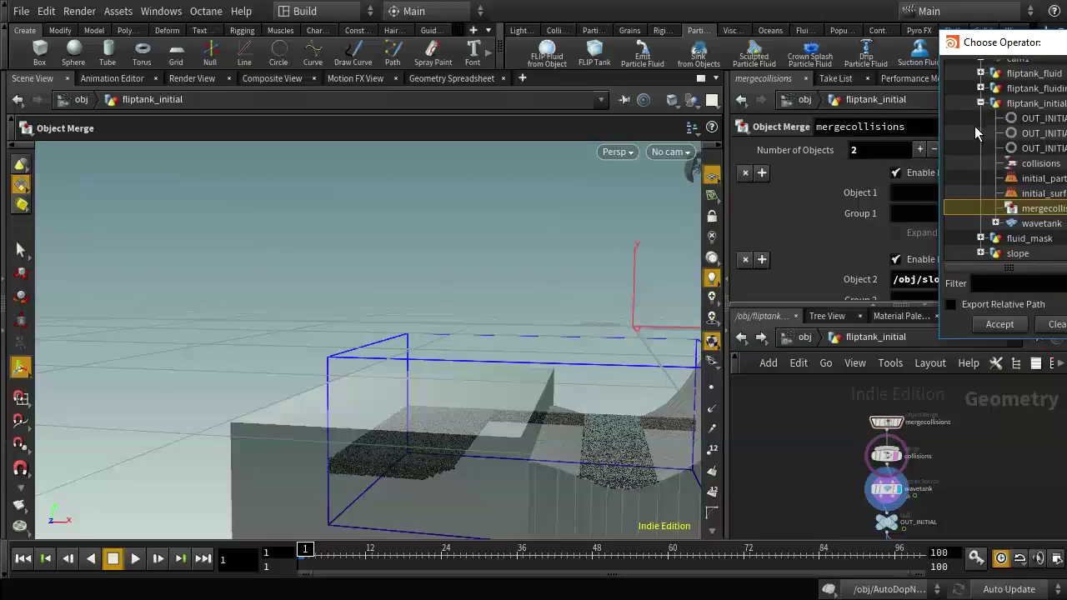
left_click(1038, 239)
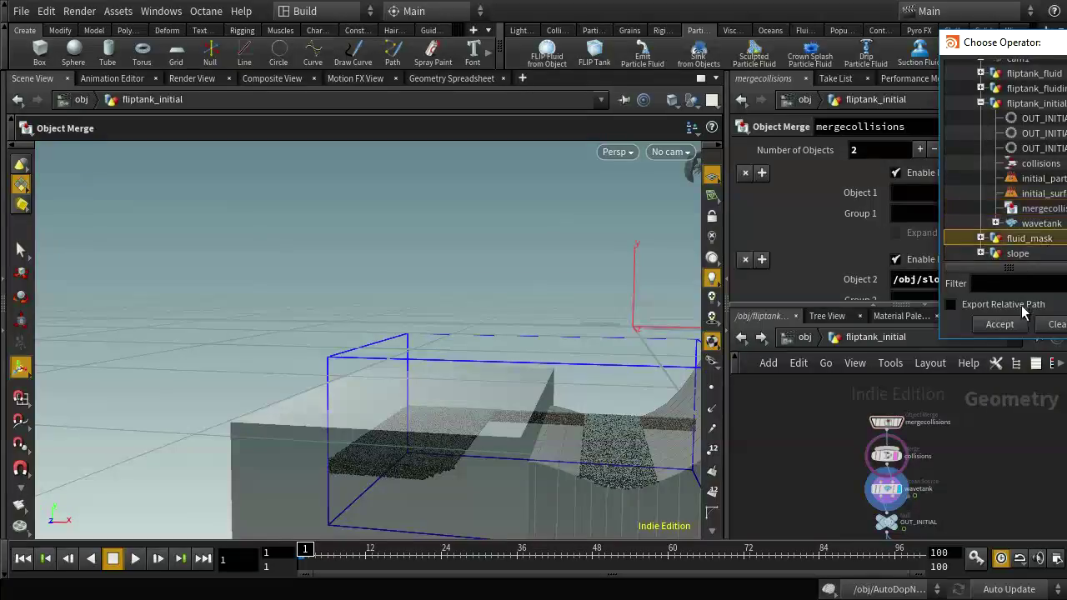
left_click(999, 324)
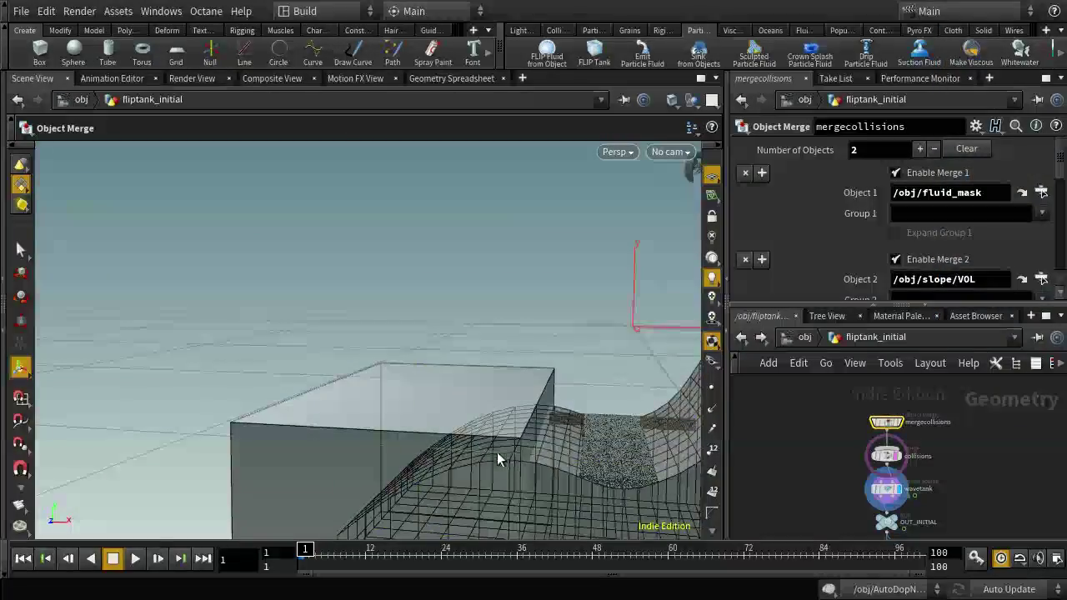
Trim one Z side of the wavetank Ocean Source to a Z size of about 9.87 and save the scene
key("Escape")
mouse_move(497, 452)
left_mouse_down()
mouse_move(505, 527)
mouse_move(530, 501)
mouse_move(509, 450)
left_mouse_up()
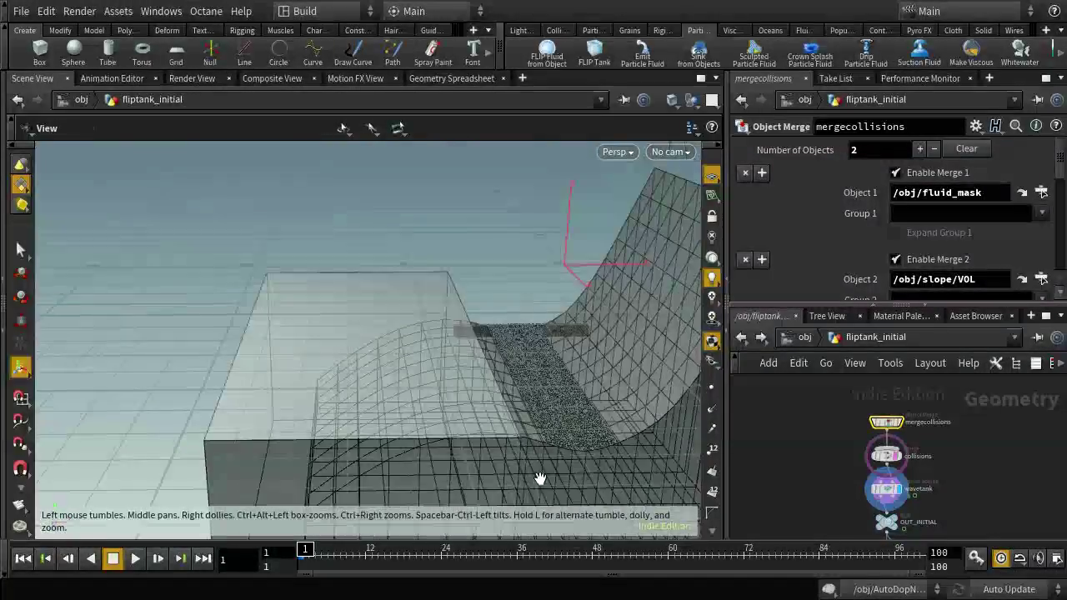
left_click(896, 493)
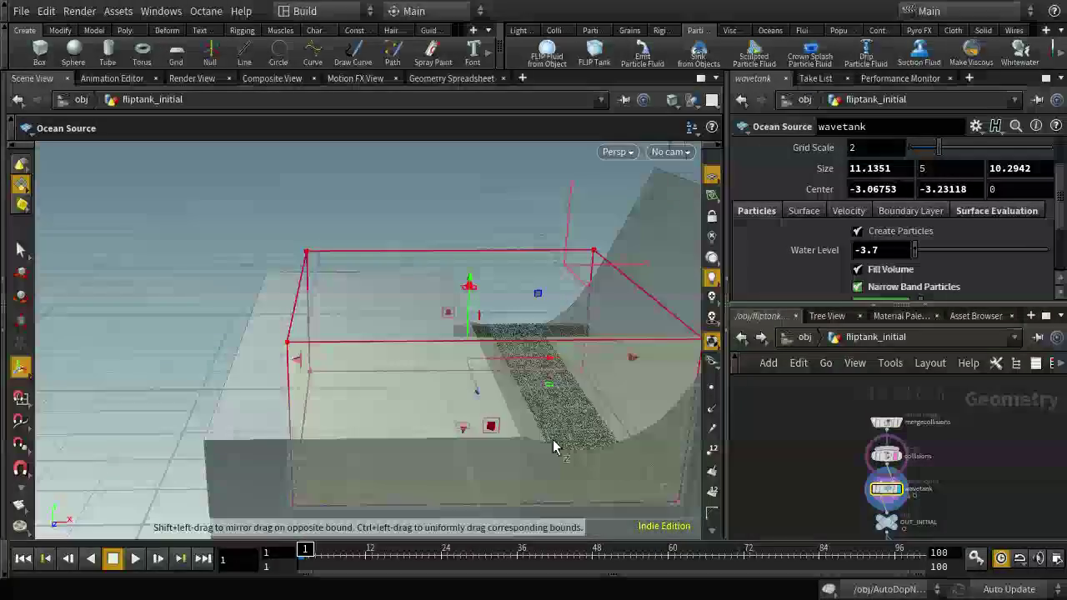
key("Escape")
left_click_drag(553, 440, 500, 375)
key("Return")
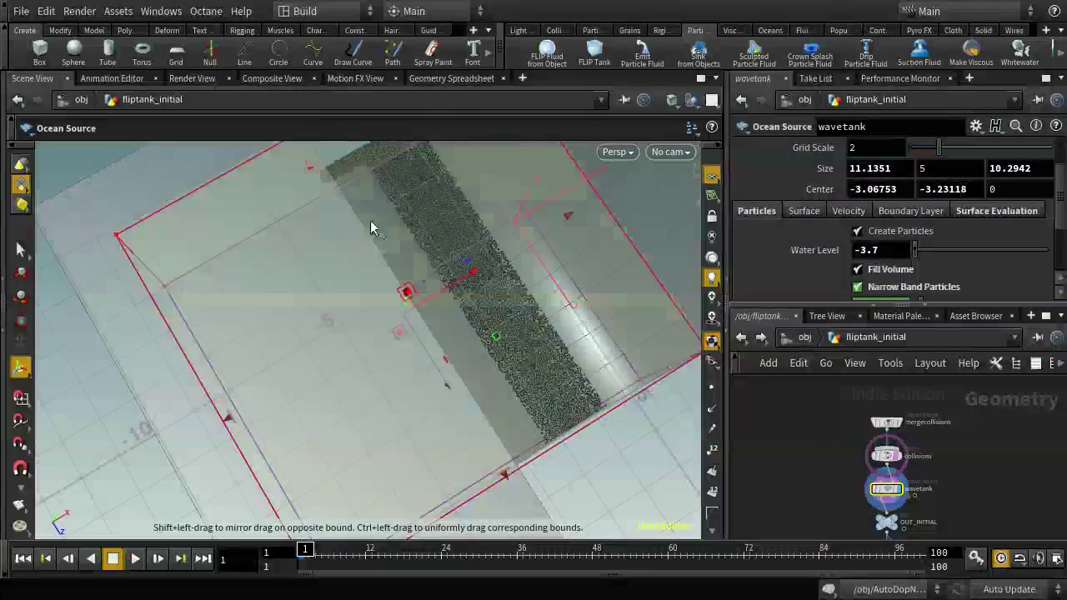
mouse_move(310, 170)
left_mouse_down()
mouse_move(324, 188)
mouse_move(319, 177)
left_mouse_up()
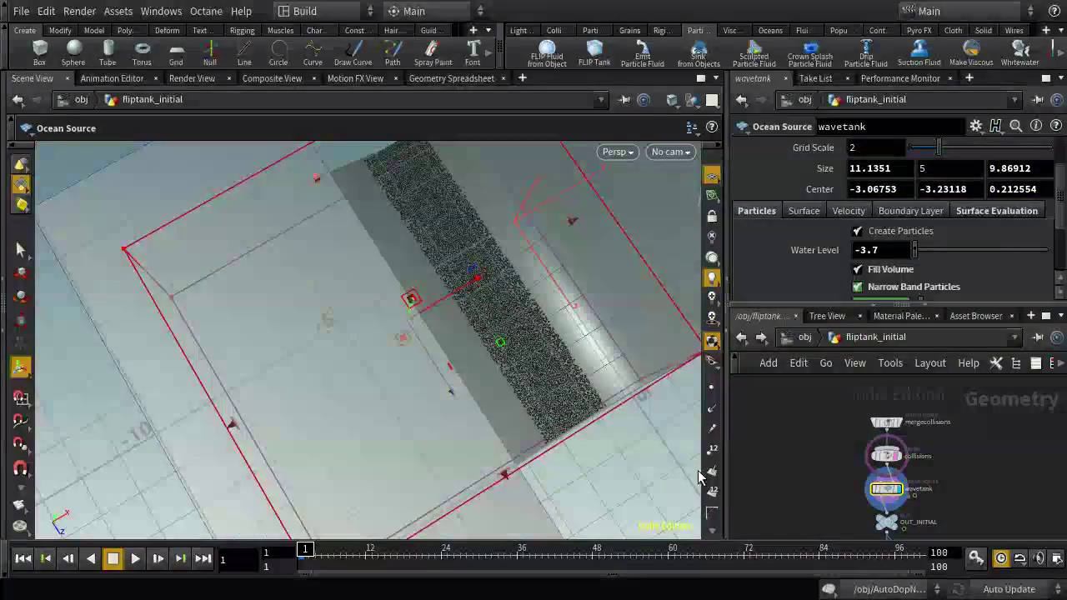
key("ctrl+s")
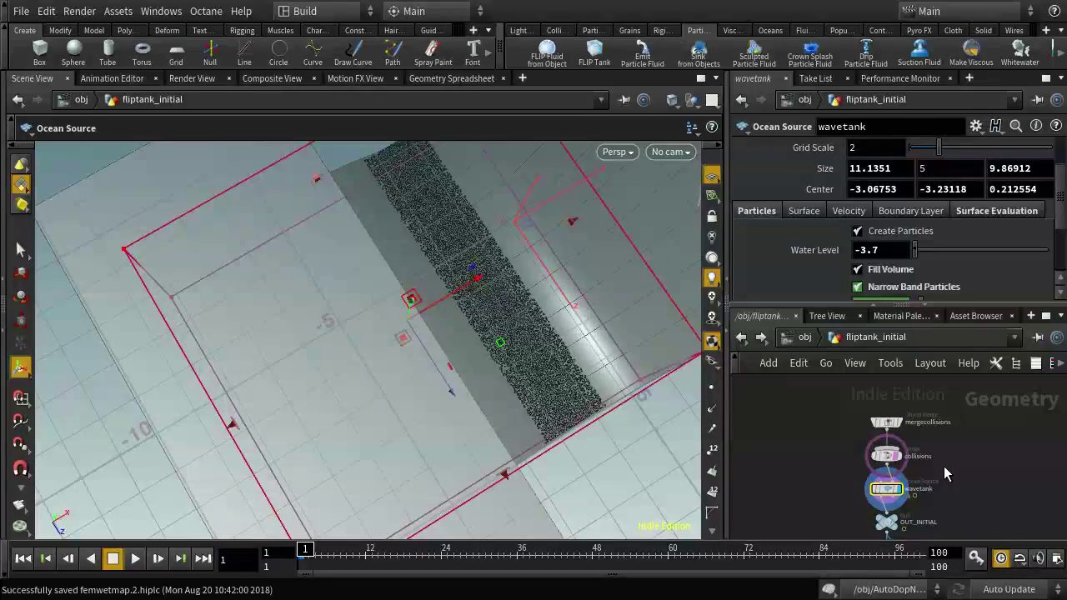
Examine the initial particle and surface output nodes inside fliptank_initial and return to the scene level
left_click(810, 338)
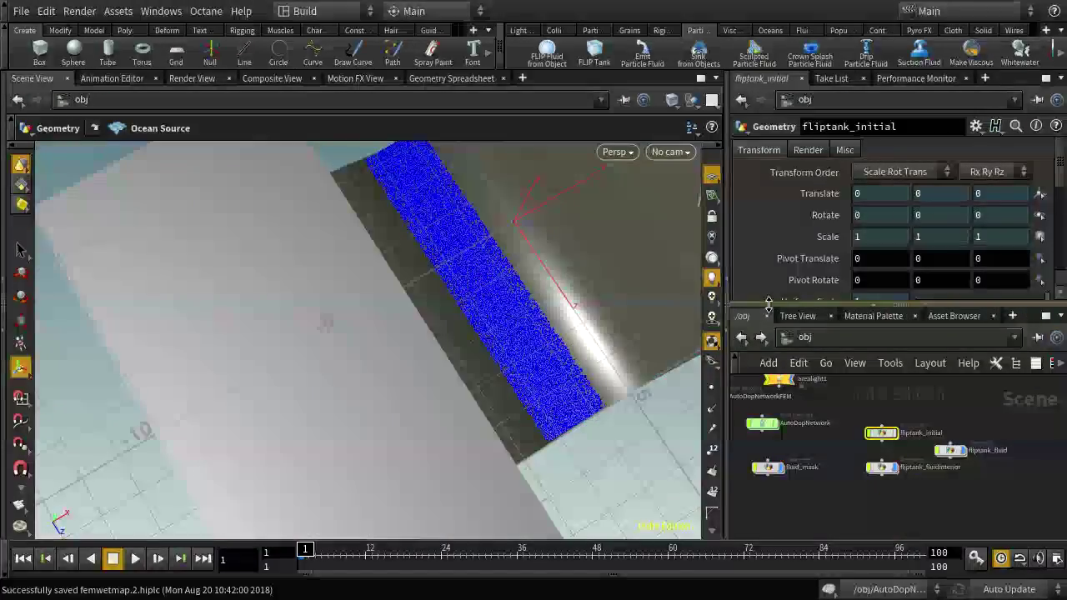
left_click(635, 101)
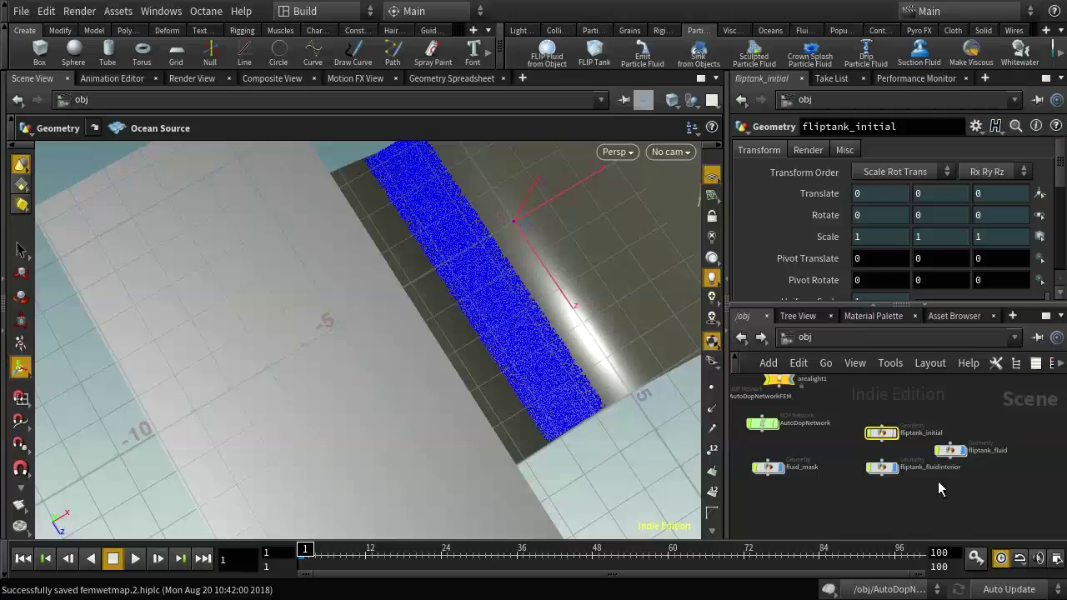
double_click(881, 433)
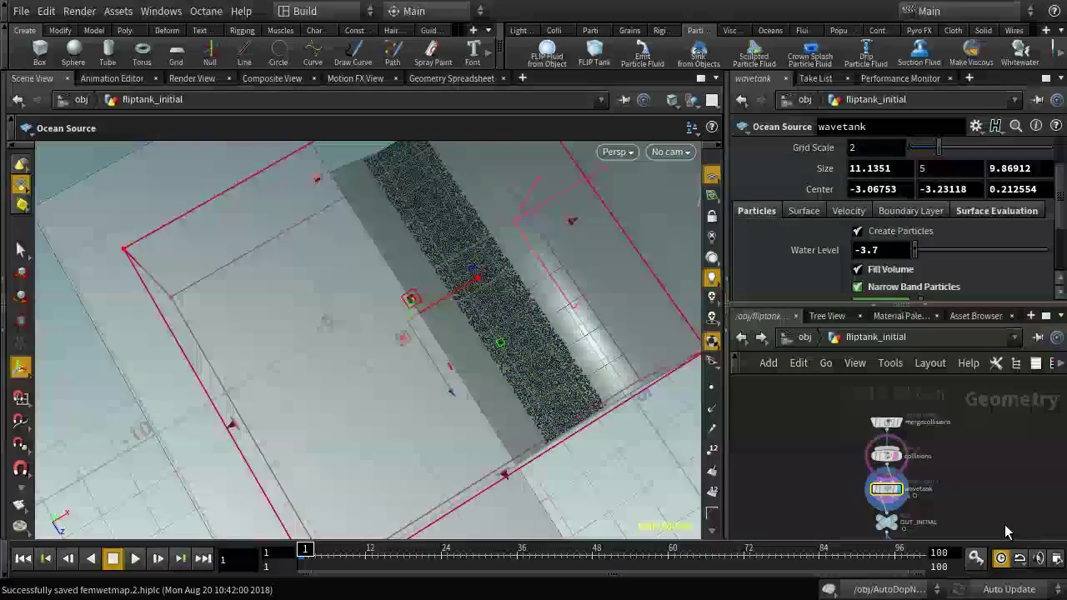
middle_click_drag(1004, 524, 959, 448)
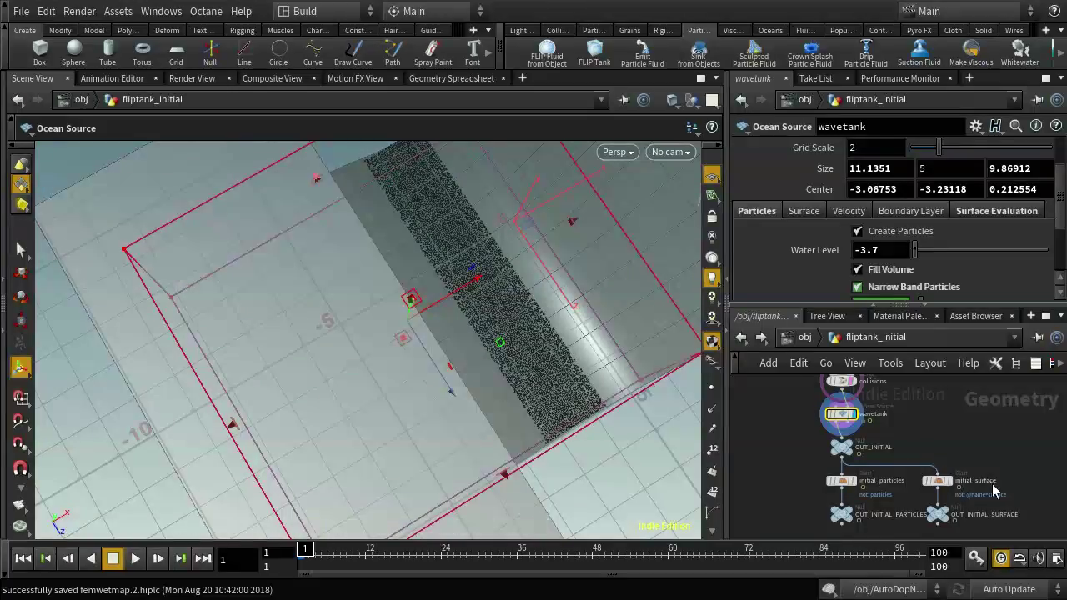
left_click(797, 342)
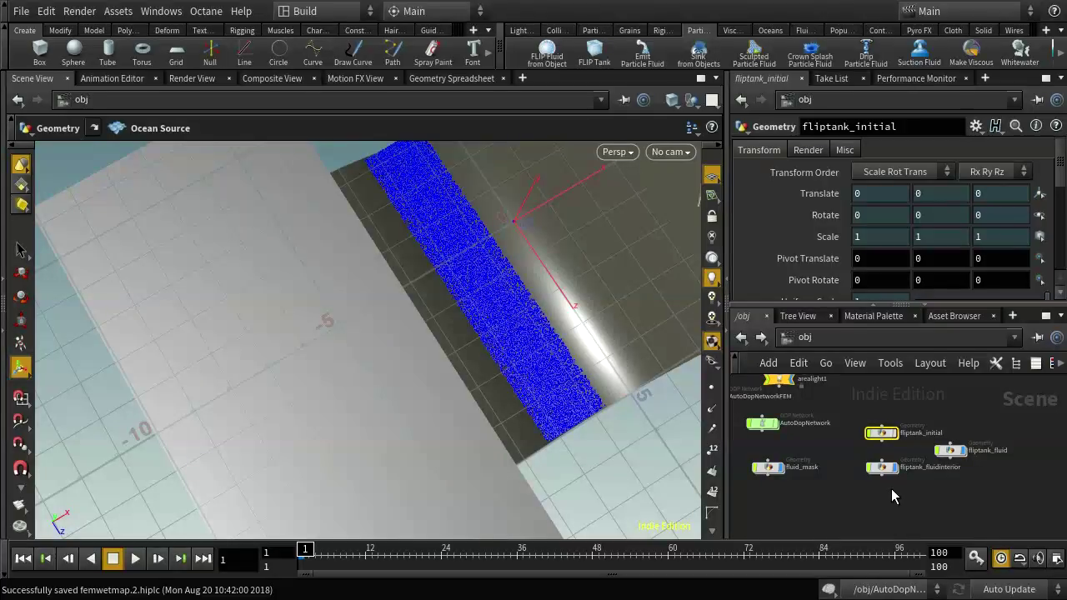
mouse_move(895, 472)
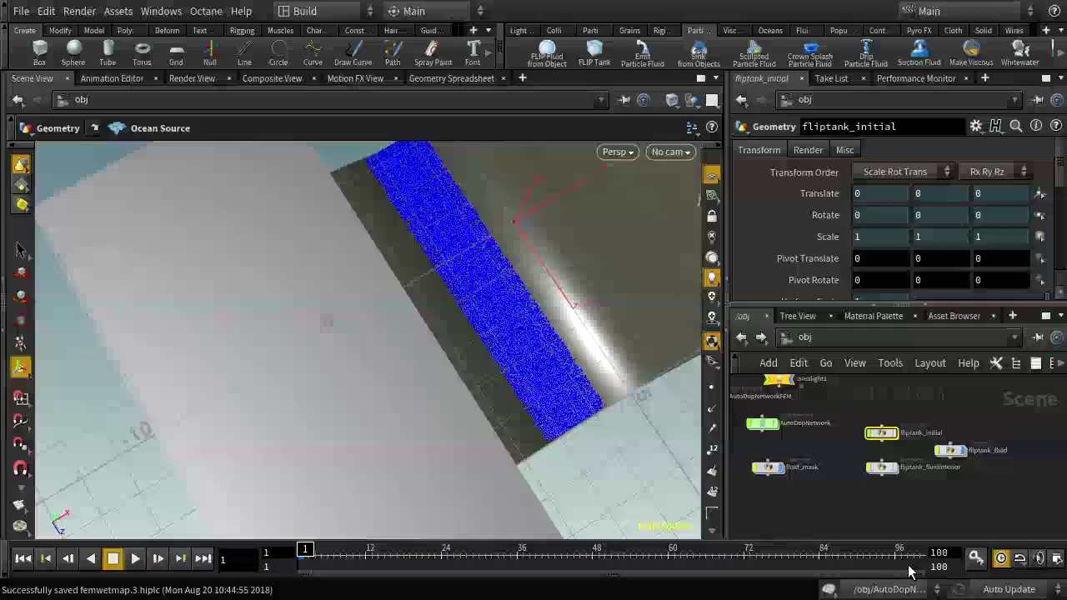
Add a Geometry object at the scene level, placed below fluid_mask
middle_click_drag(796, 502, 868, 466)
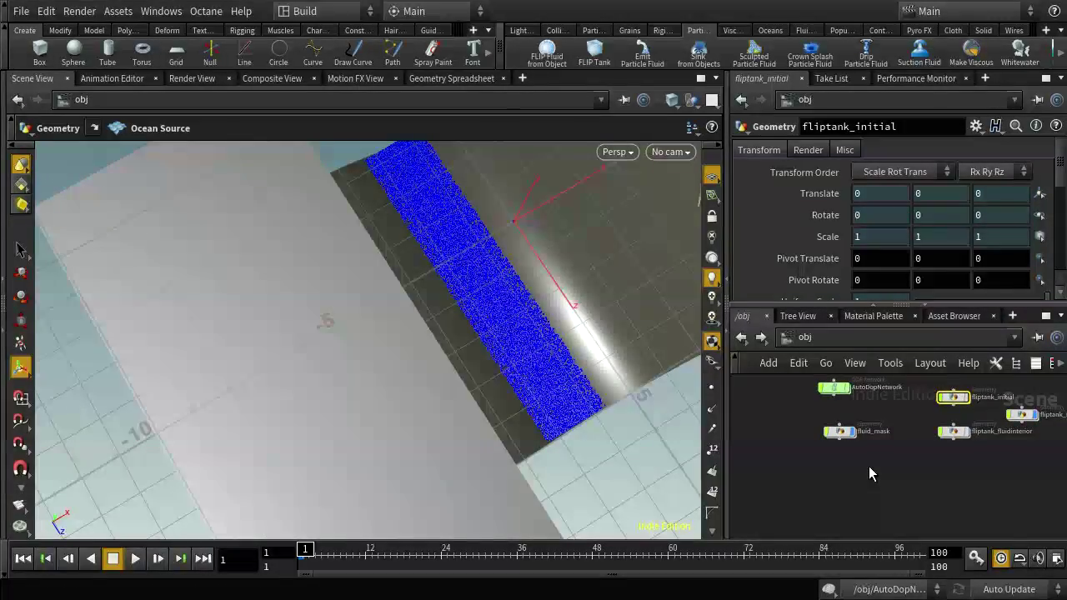
key("Tab")
type("ge")
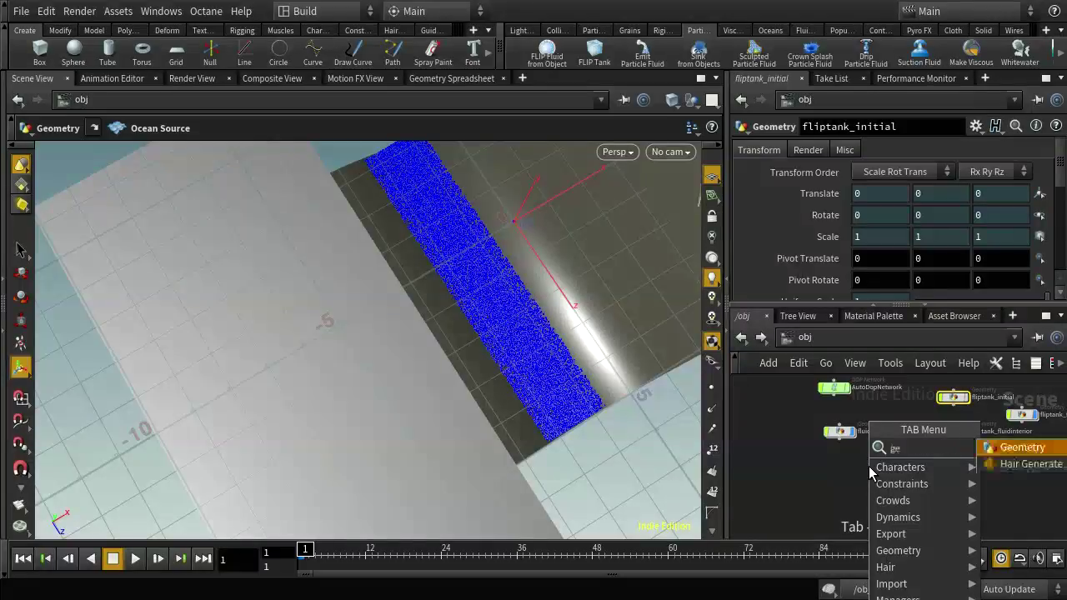
left_click(1013, 449)
left_click(813, 454)
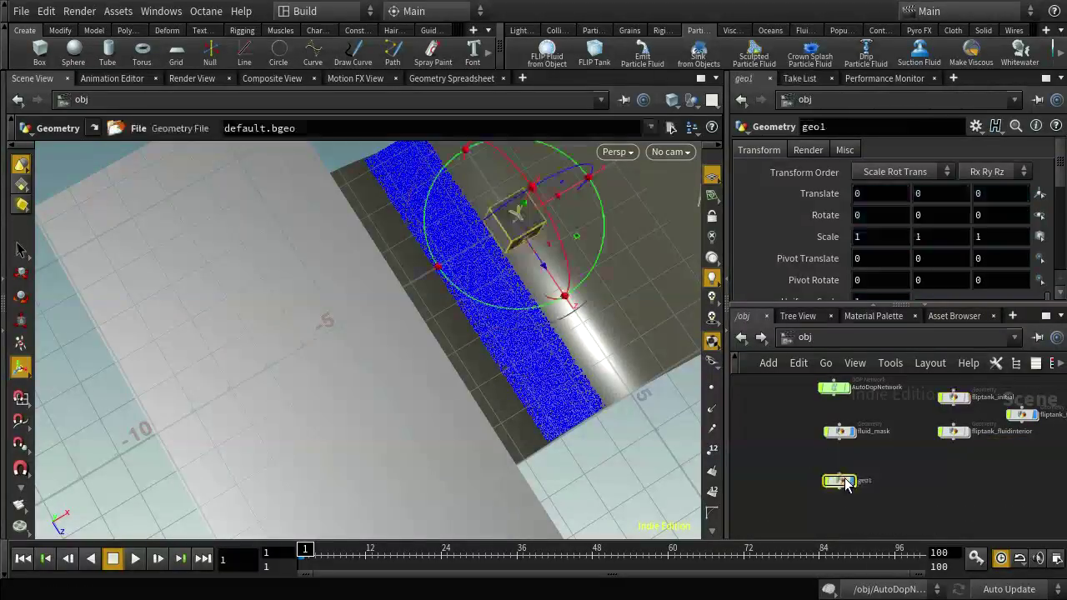
Rename the new Geometry object wetsquab
left_click(832, 130)
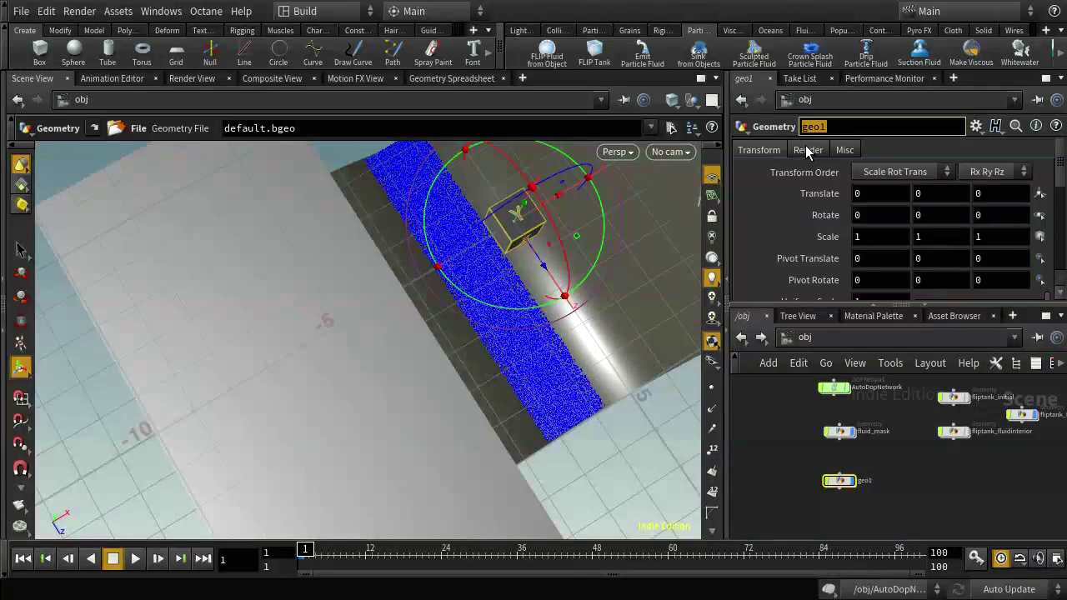
type("wt")
key("BackSpace")
type("et")
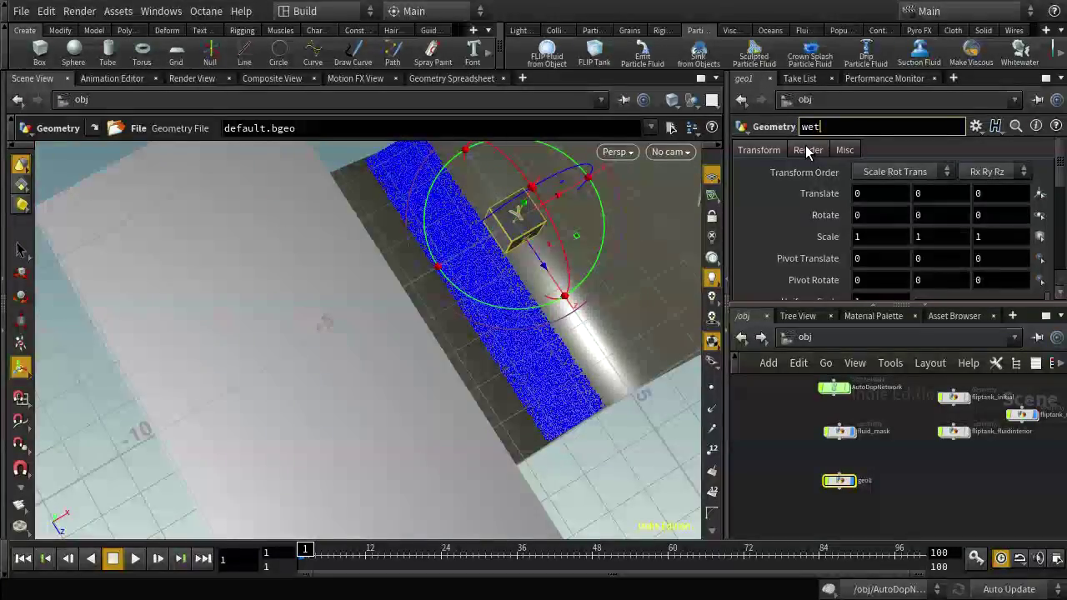
type("squan")
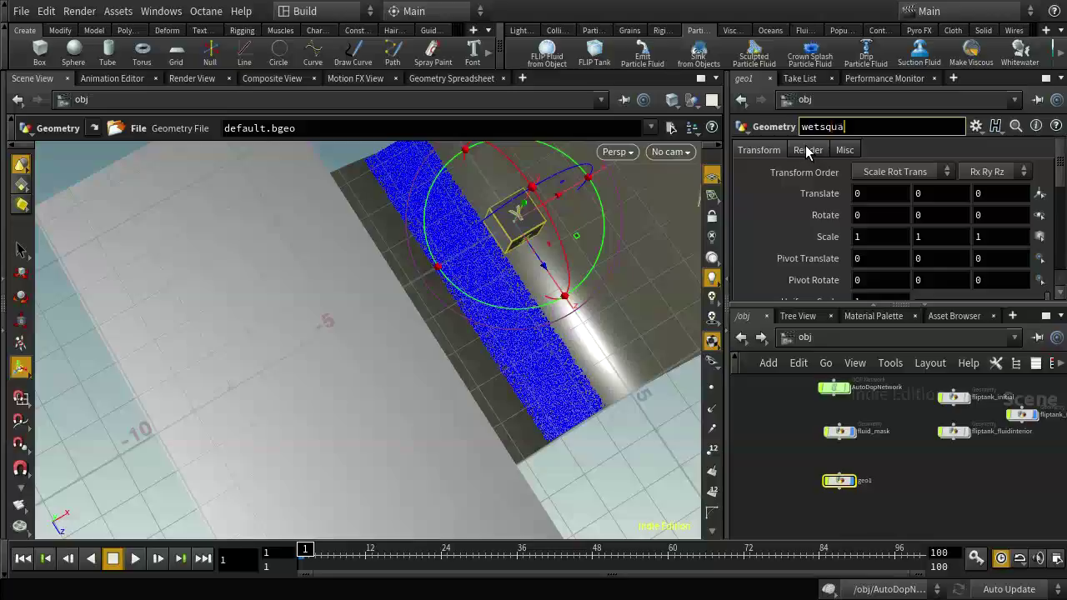
key("Return")
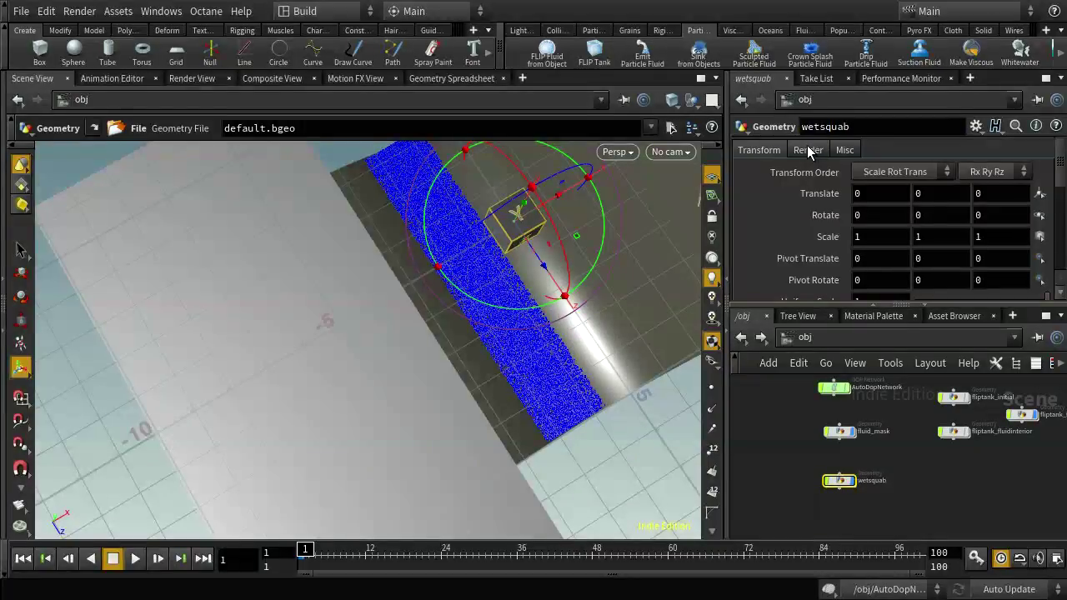
Load the $HIP/geo/femgeo.$F.bgeo.sc sequence into the File node inside wetsquab and scrub the timeline to frame 39
double_click(840, 481)
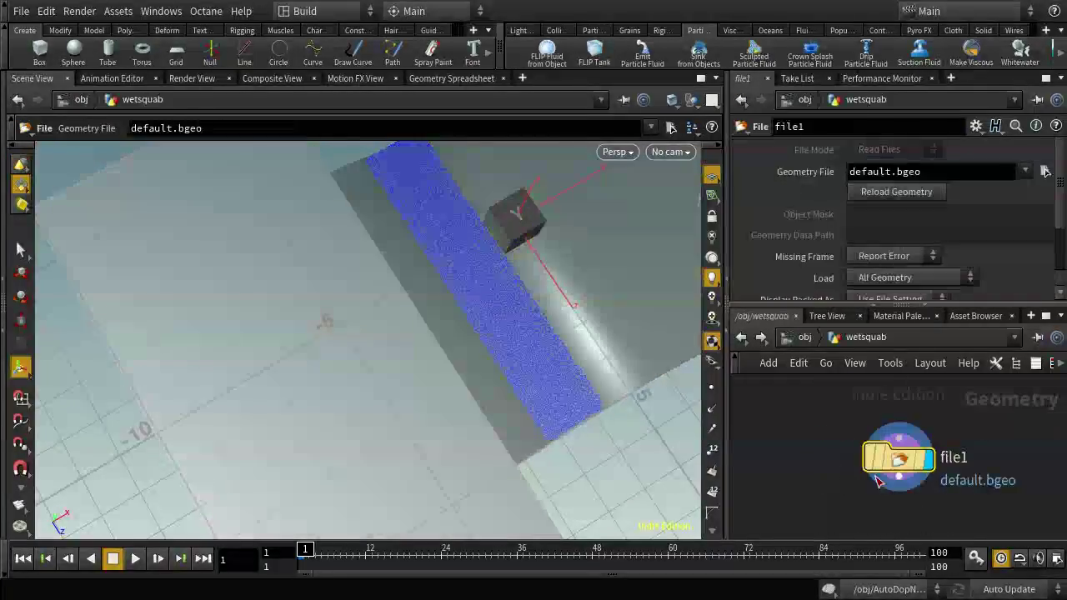
mouse_move(901, 464)
left_click(1045, 171)
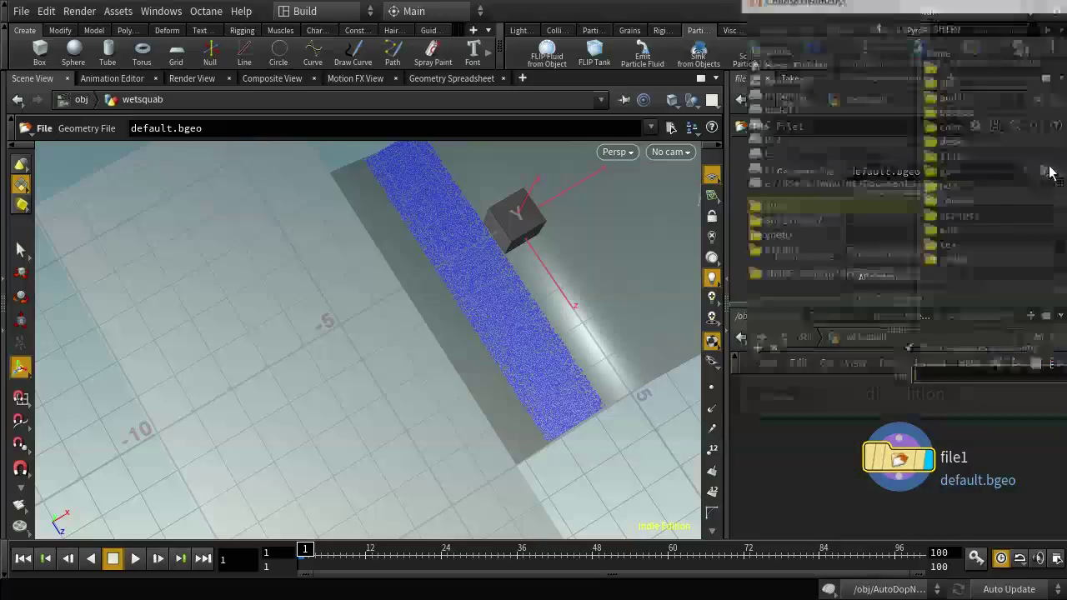
double_click(947, 171)
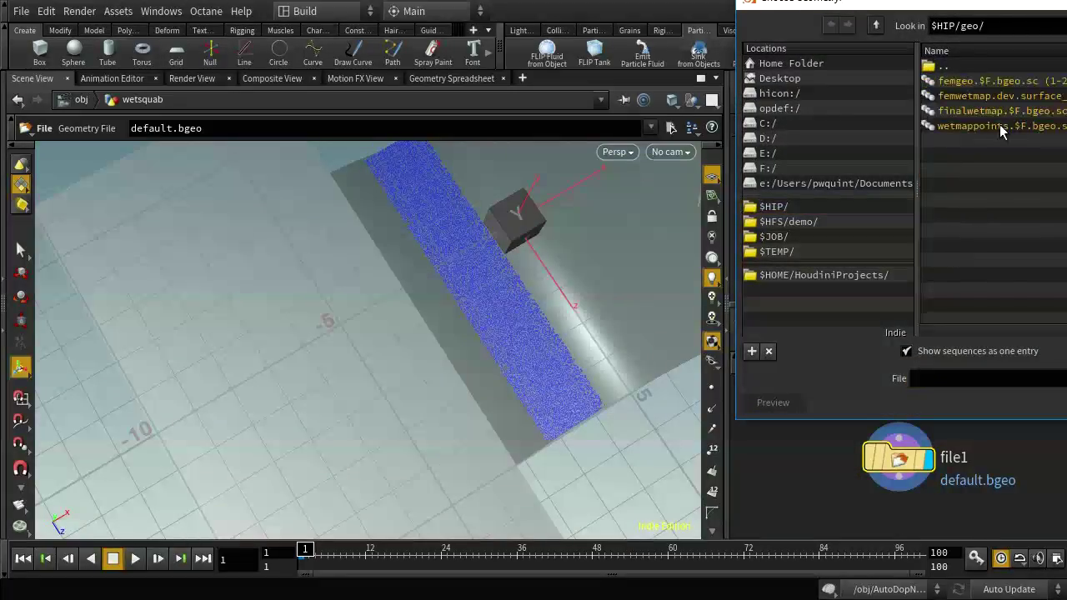
left_click(1038, 88)
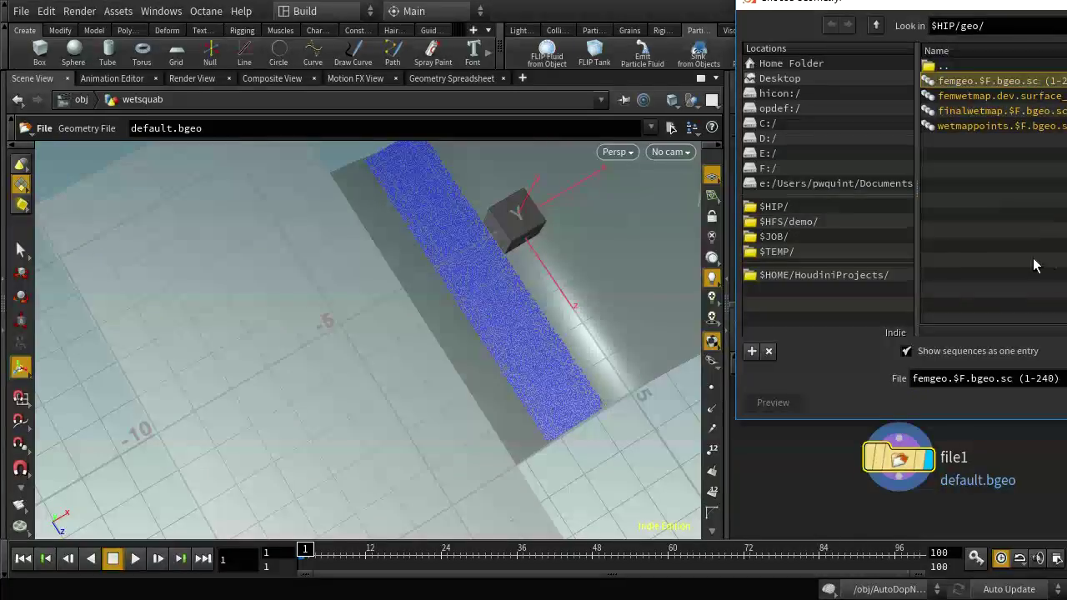
key("Return")
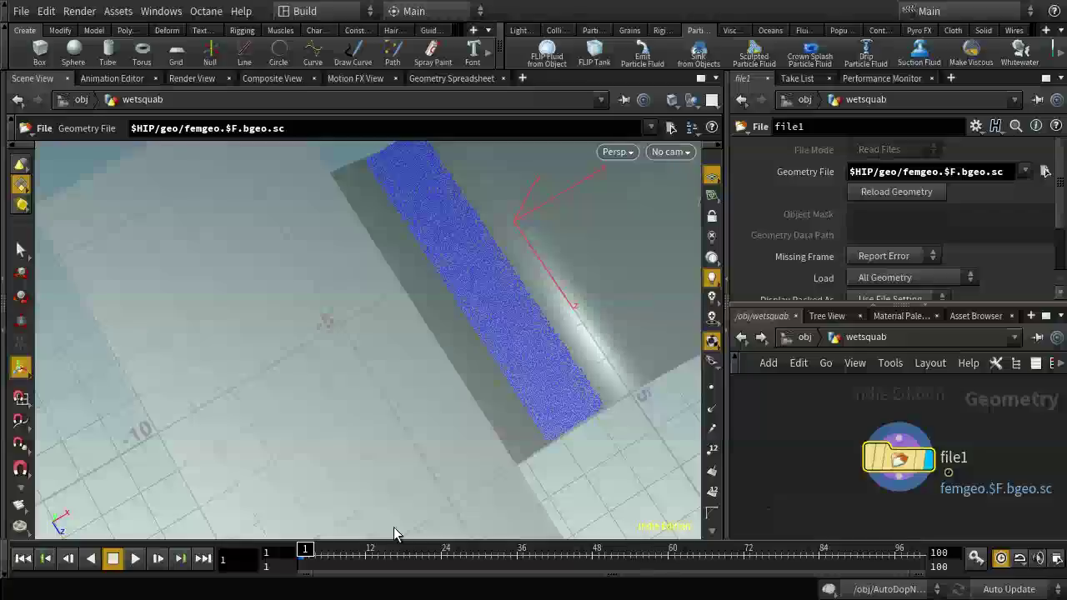
mouse_move(326, 552)
left_mouse_down()
mouse_move(386, 543)
mouse_move(546, 559)
left_mouse_up()
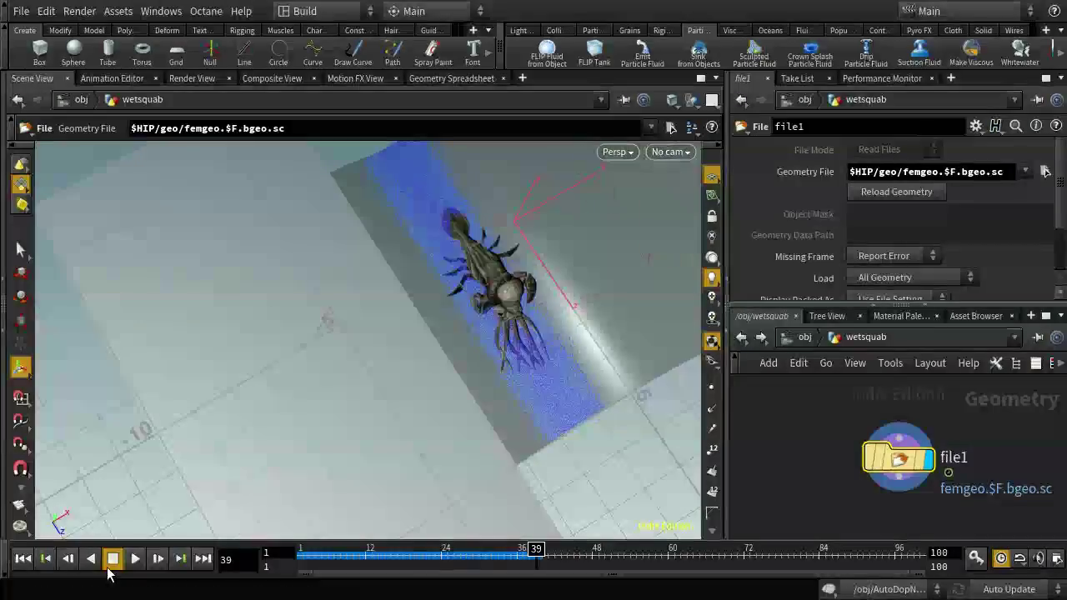
Go back to frame 1, return to the scene level, and examine the FEMGeo and wetsquab objects
left_click(23, 558)
left_click(792, 337)
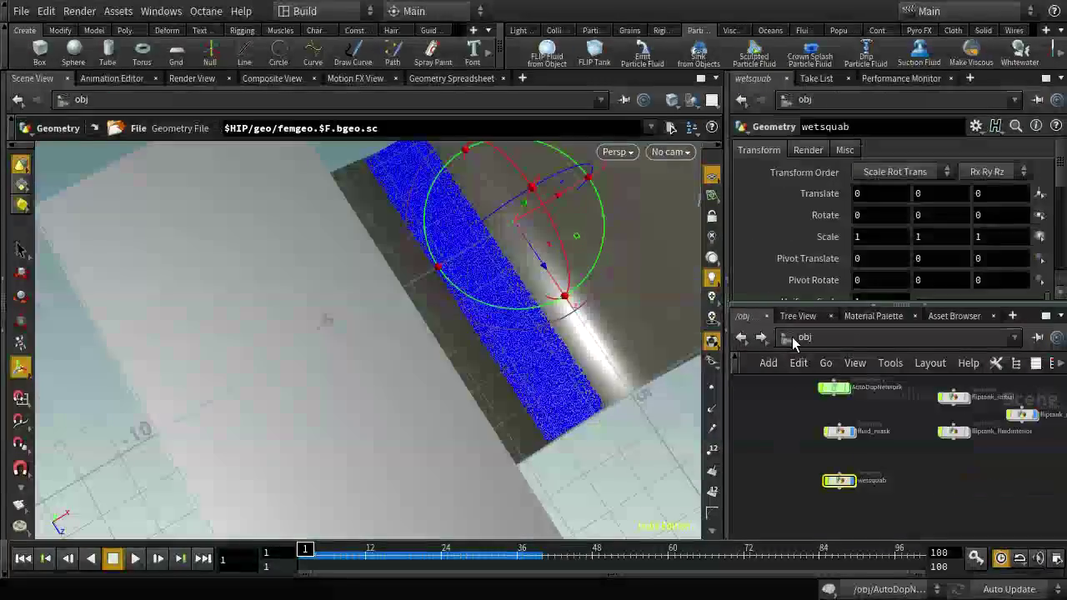
middle_click_drag(884, 494, 879, 525)
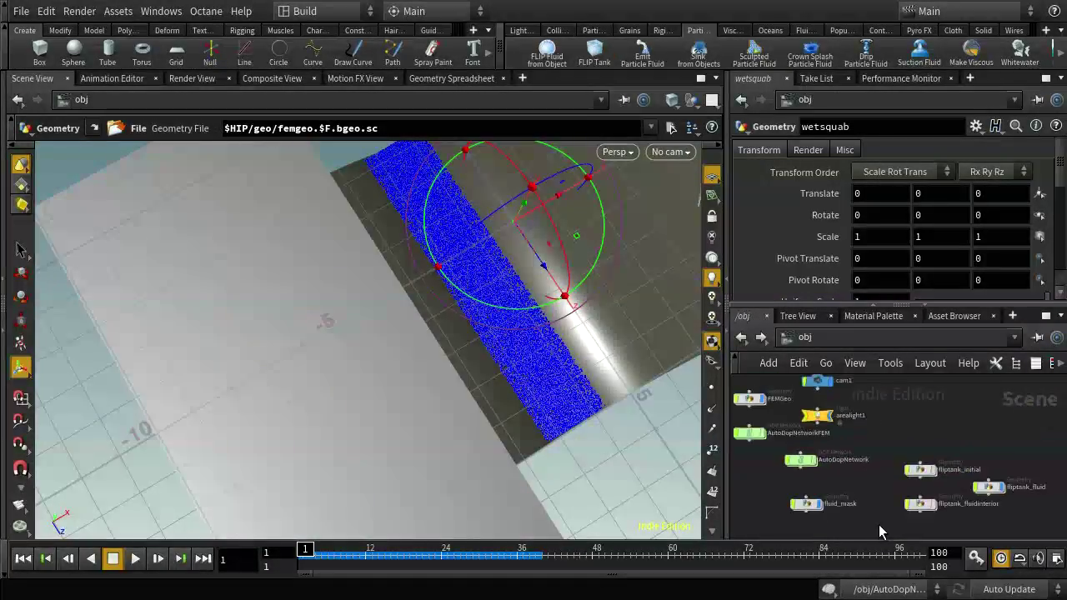
middle_click_drag(864, 444, 908, 452)
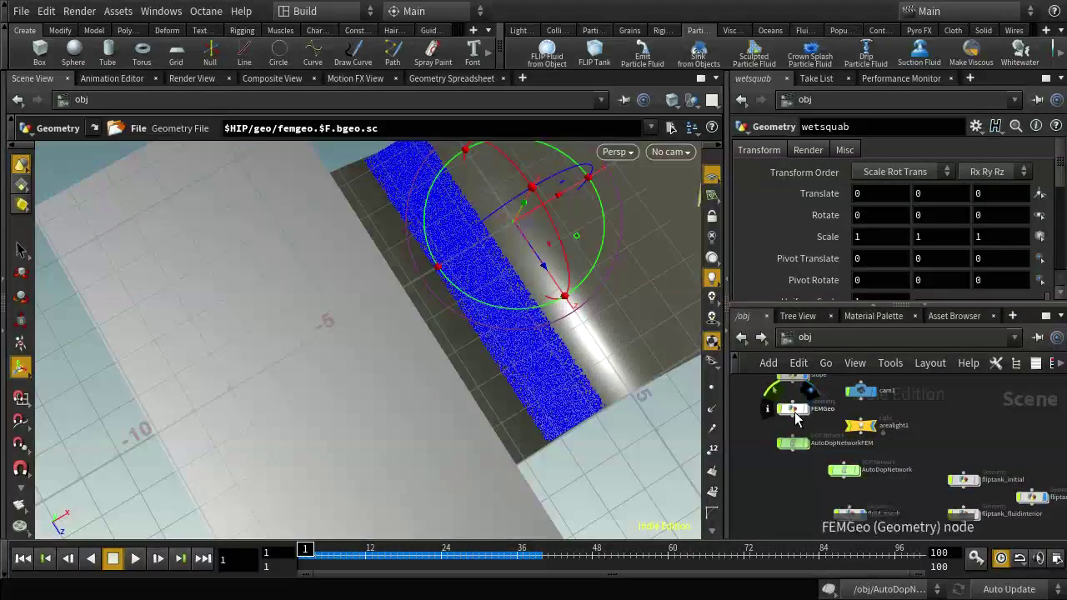
middle_click_drag(844, 470, 861, 403)
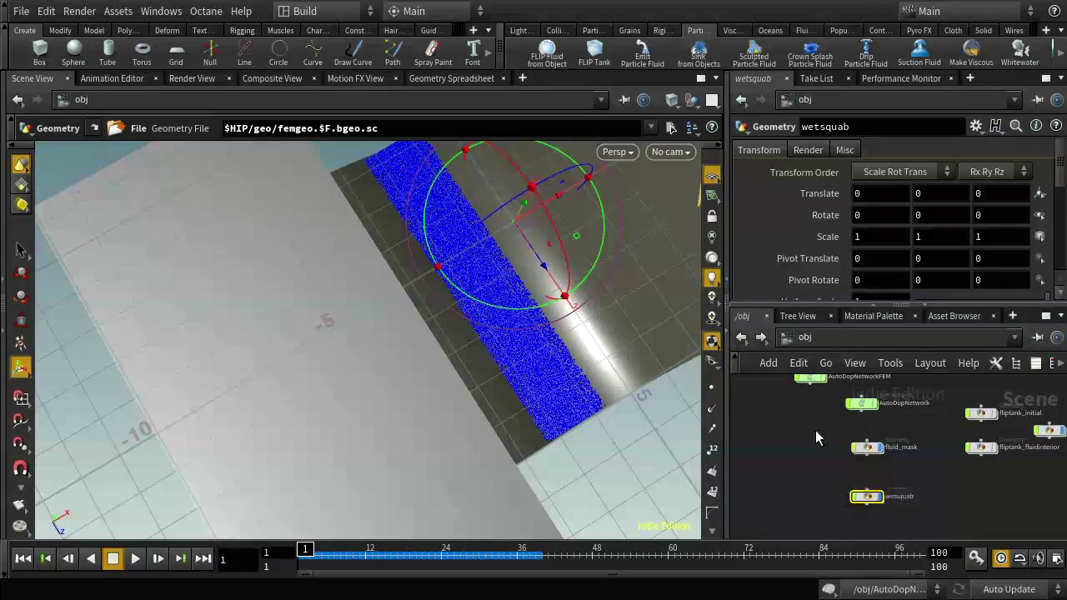
middle_click_drag(815, 438, 791, 538)
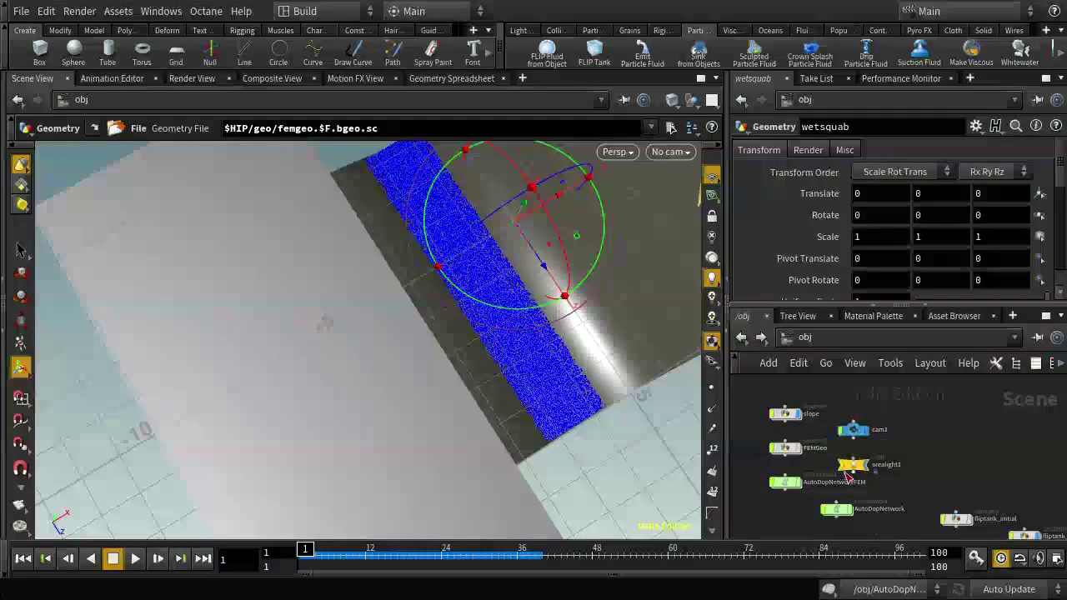
mouse_move(783, 447)
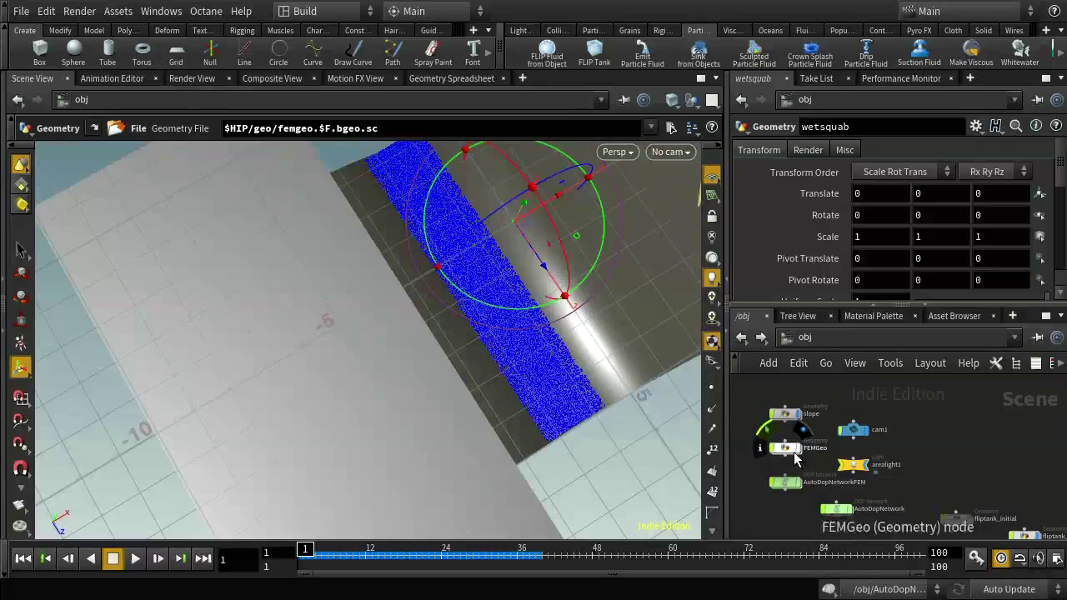
middle_click_drag(828, 470, 867, 396)
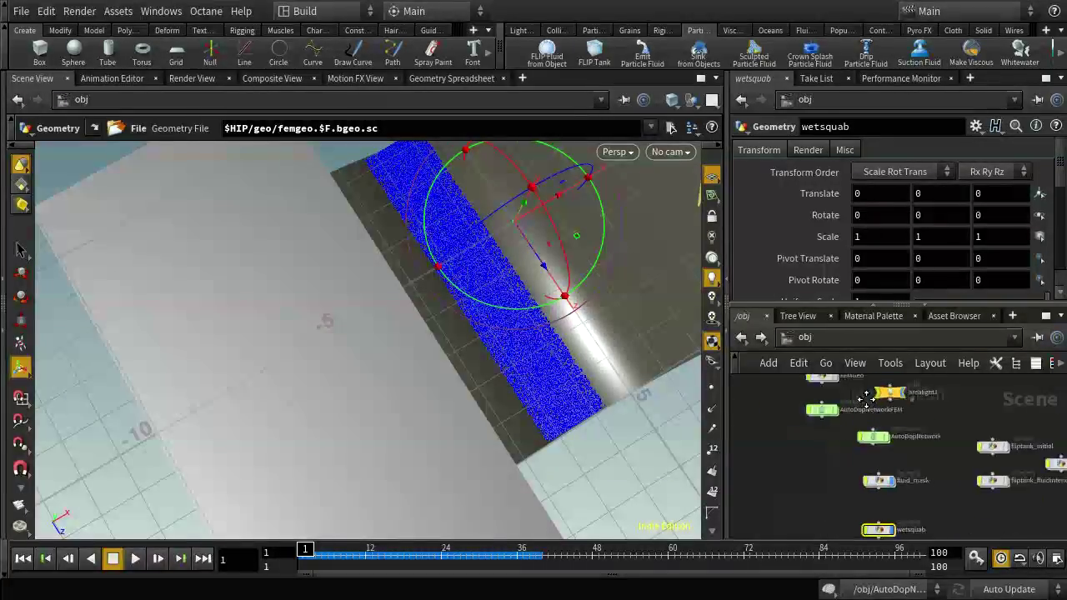
middle_click_drag(850, 509, 817, 440)
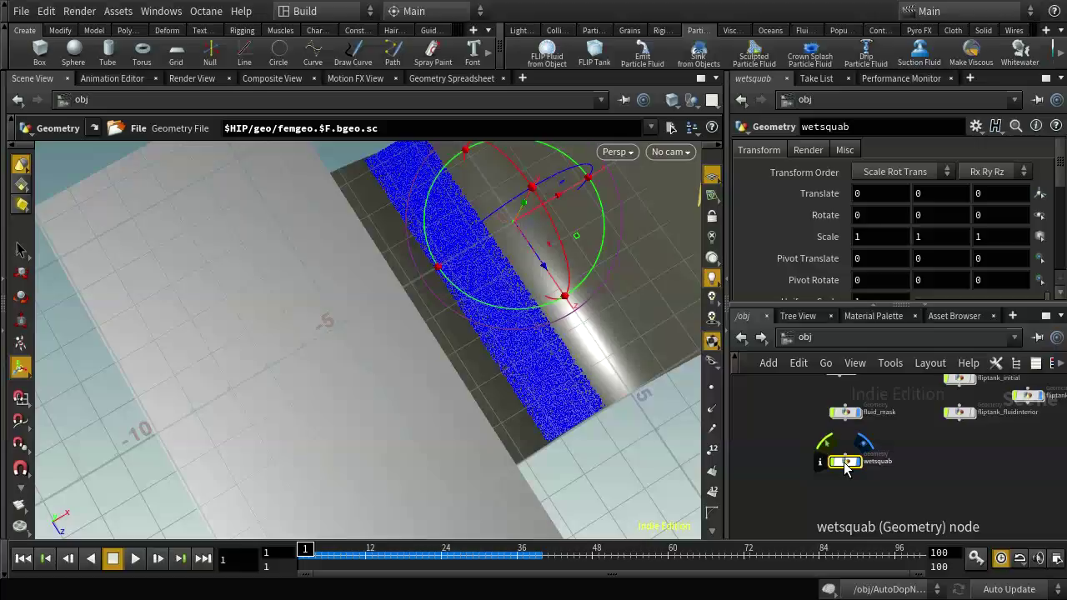
double_click(846, 464)
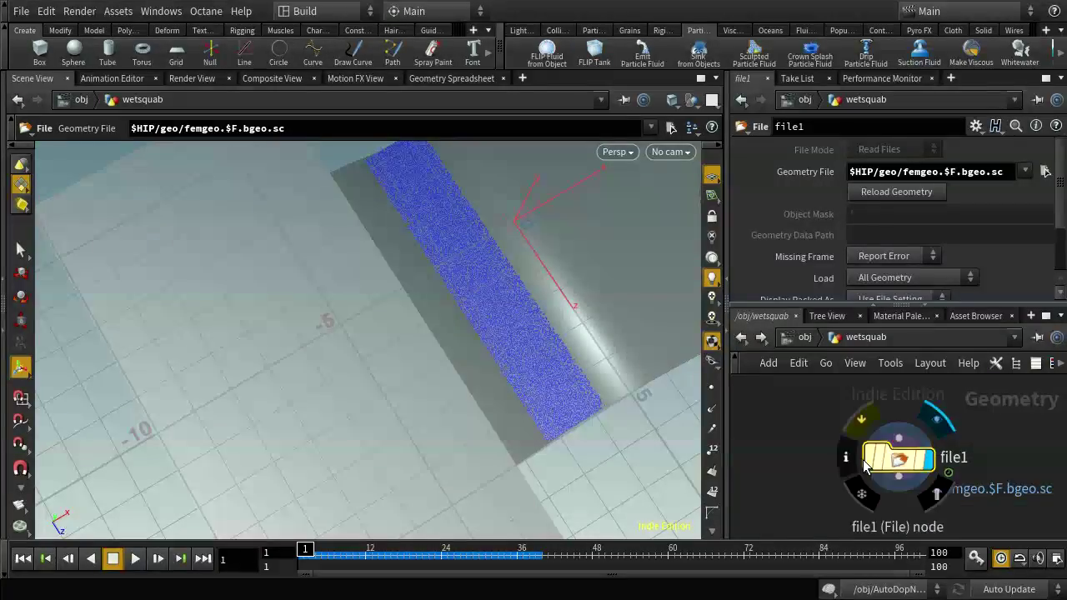
left_click(804, 338)
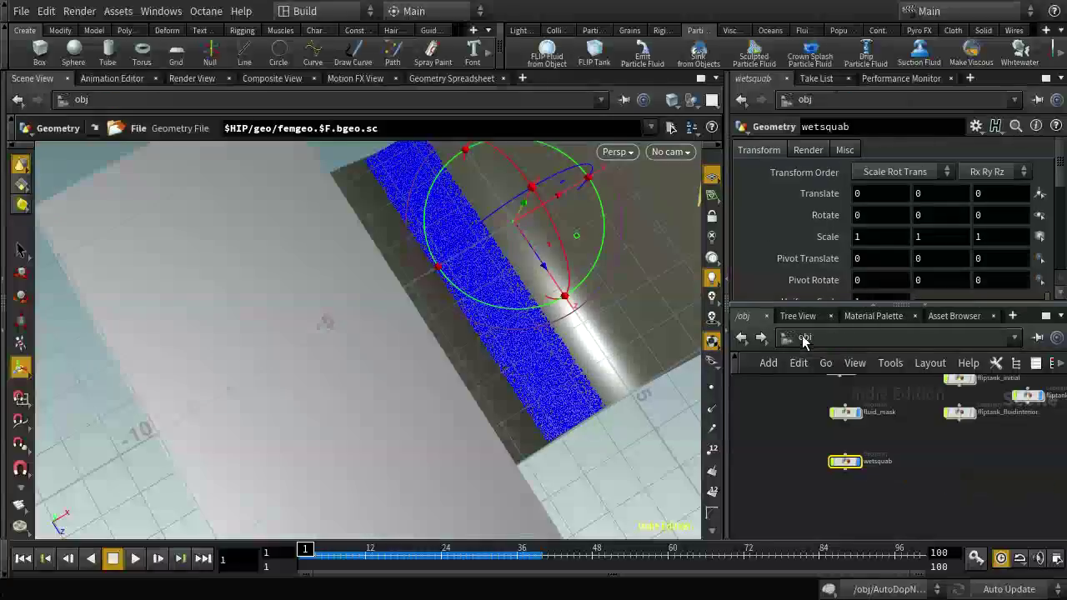
Make wetsquab a deforming collision object, lay out the nodes in AutoDopNetwork, and return to the scene level
left_click(555, 31)
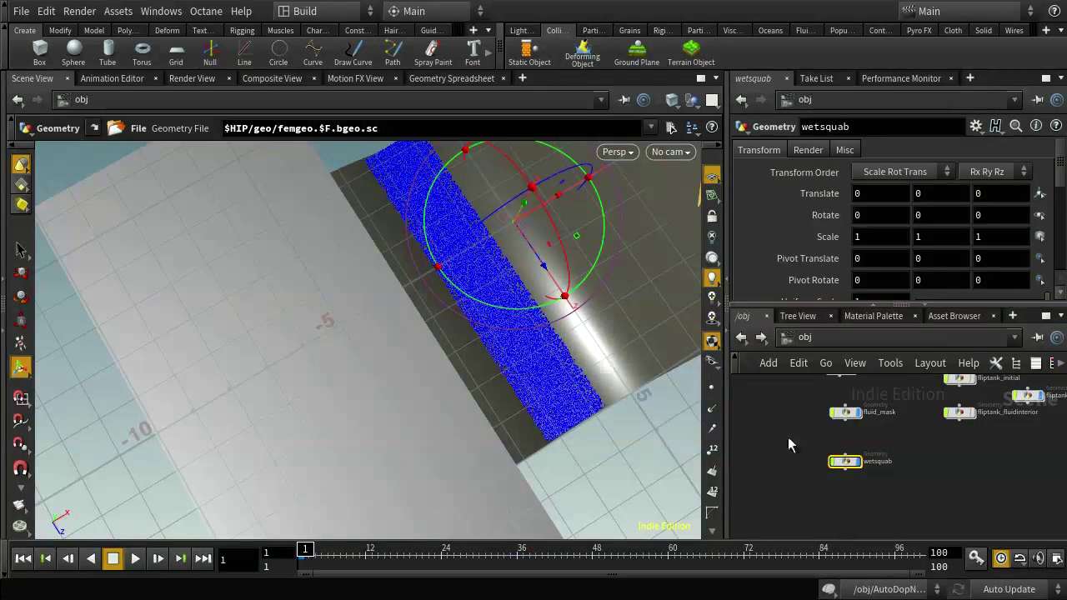
middle_click_drag(1011, 464, 998, 520)
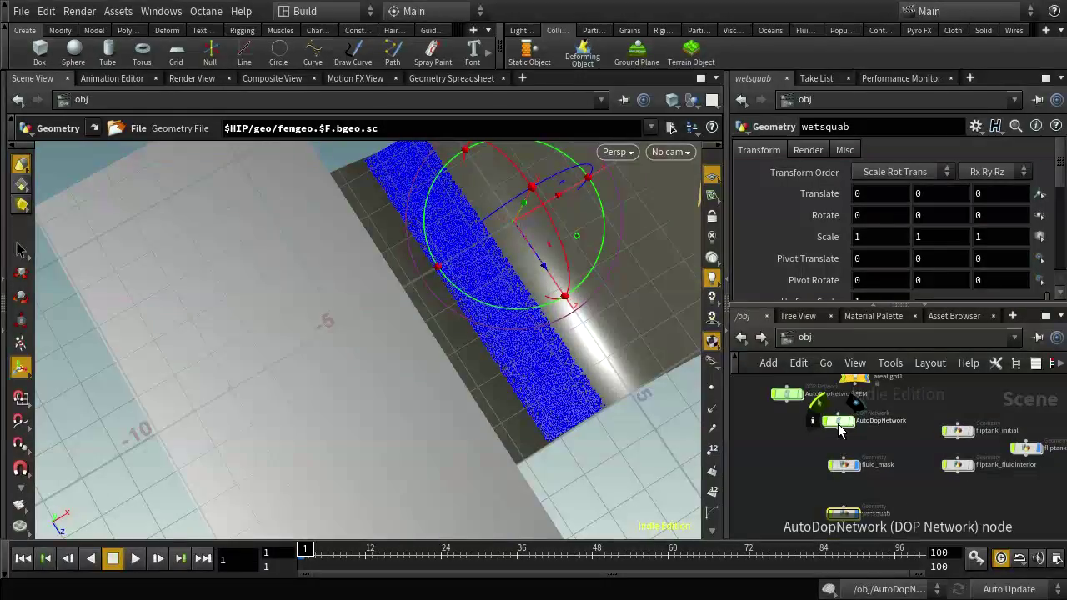
double_click(842, 425)
key("l")
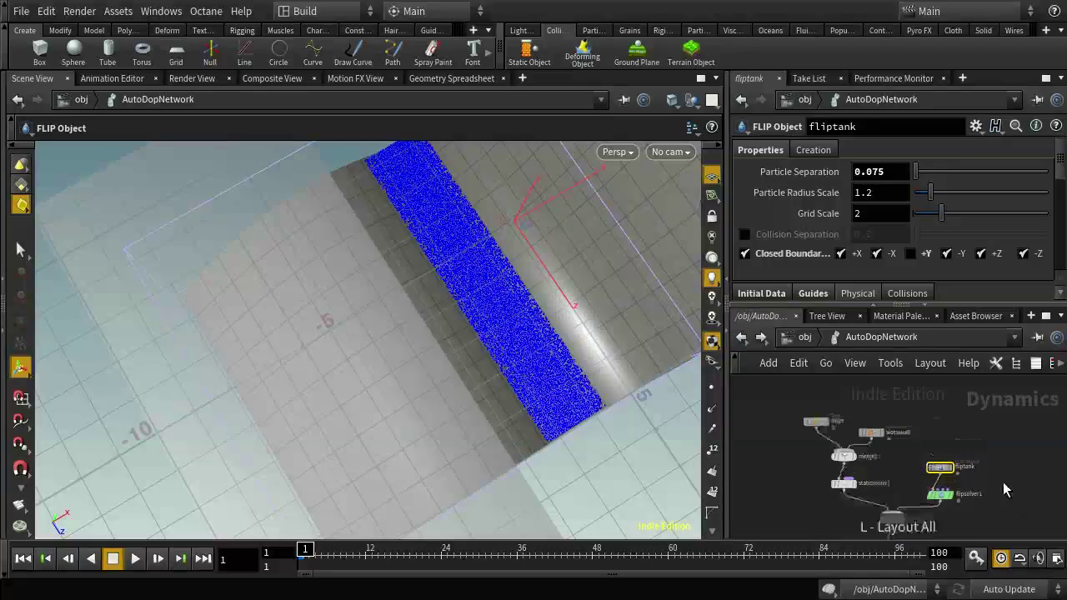
middle_click_drag(1004, 465, 1011, 424)
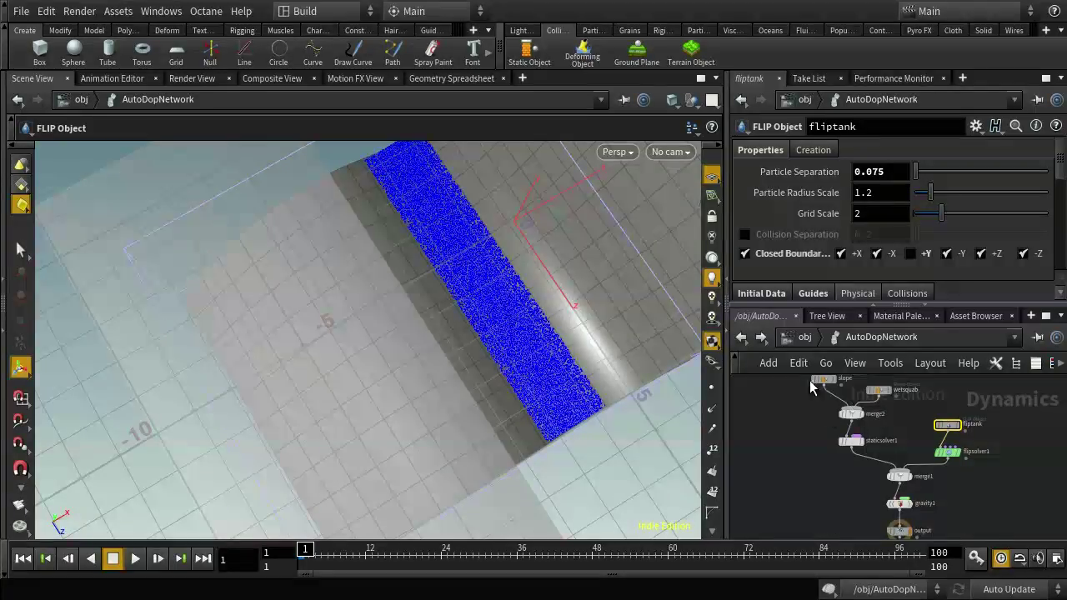
left_click(803, 337)
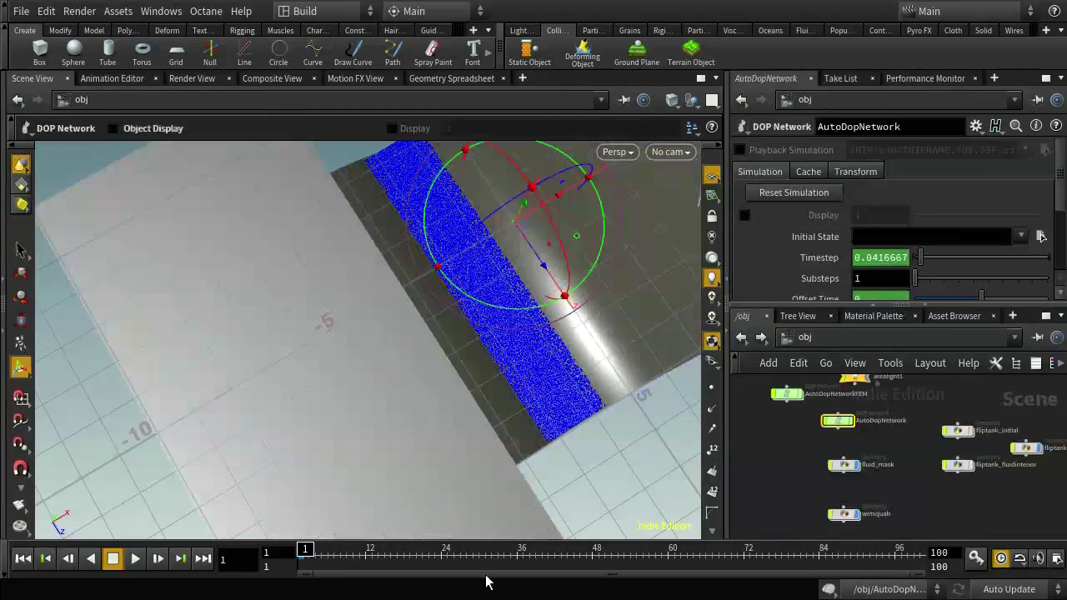
Play the fluid simulation past frame 70, hiding fluid_mask during playback, and rewind to frame 1
left_click(135, 559)
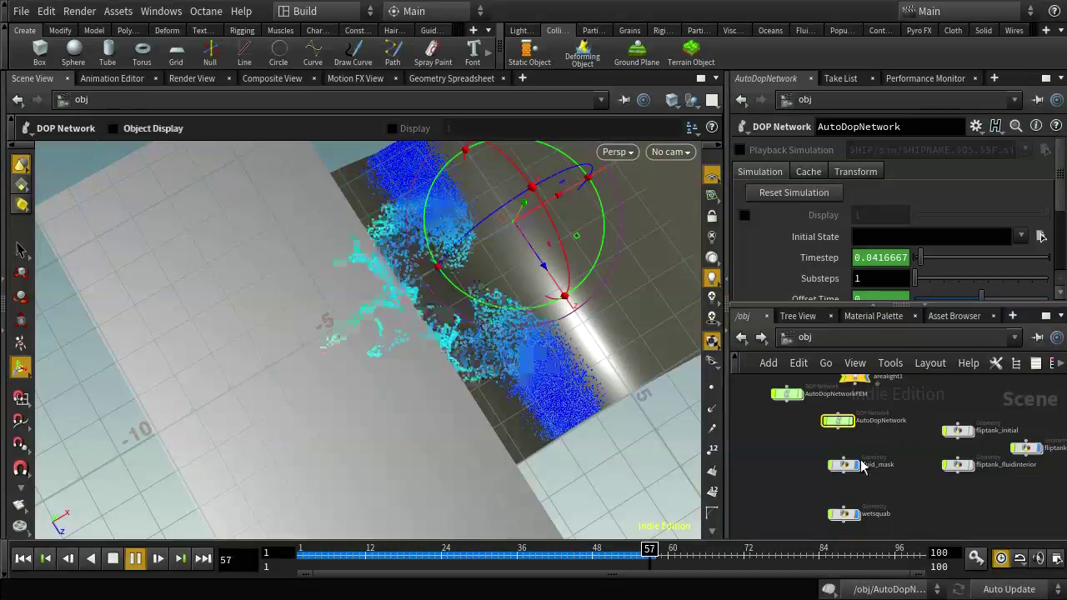
left_click(866, 507)
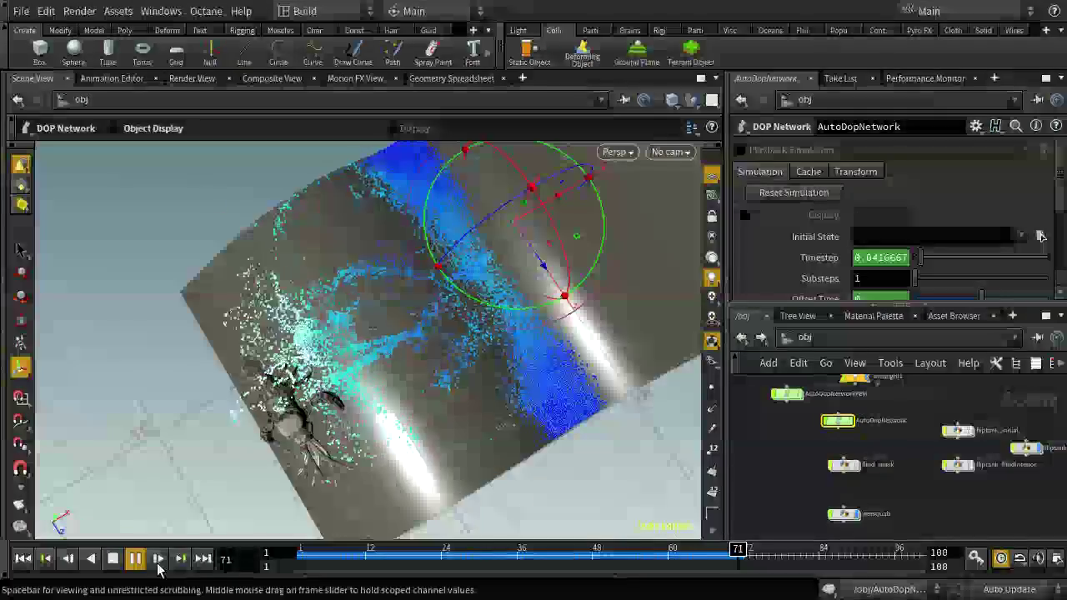
left_click(113, 558)
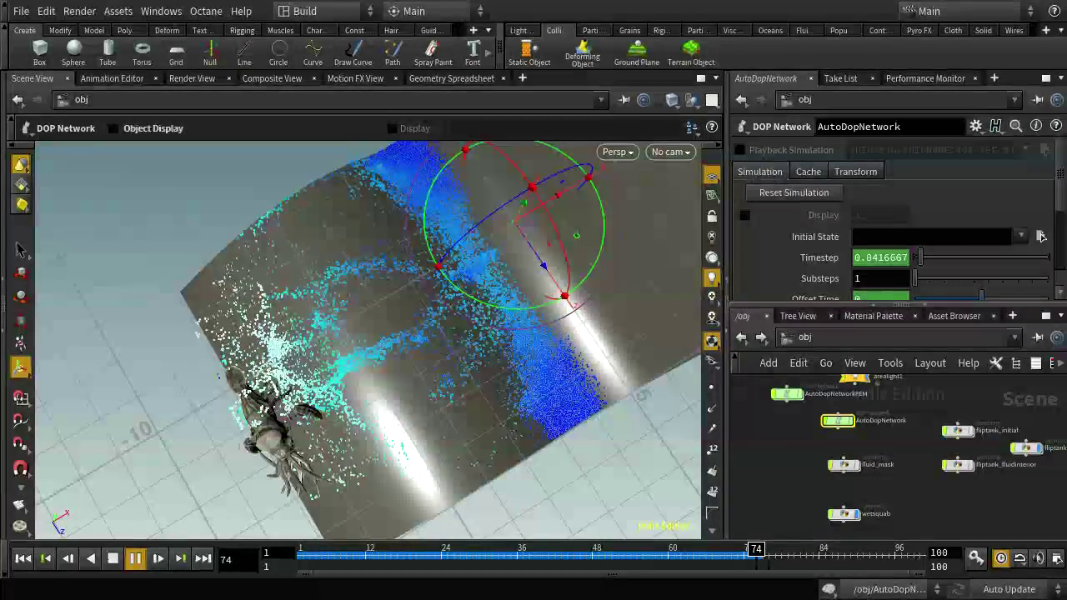
left_click(25, 559)
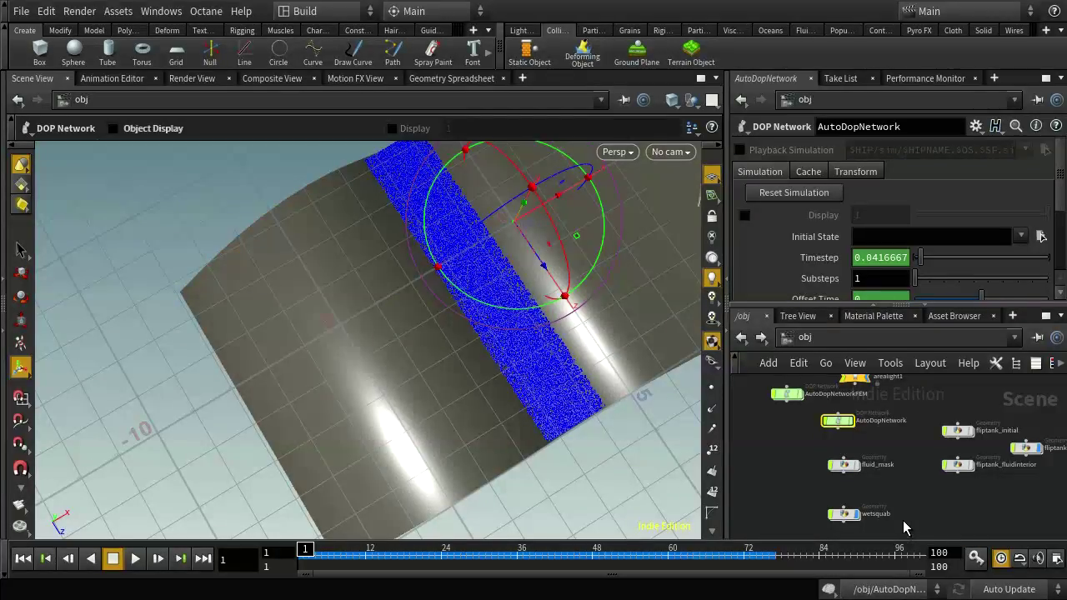
Open wetsquab and widen the gap between the file1 and collisionsource1 nodes
double_click(844, 515)
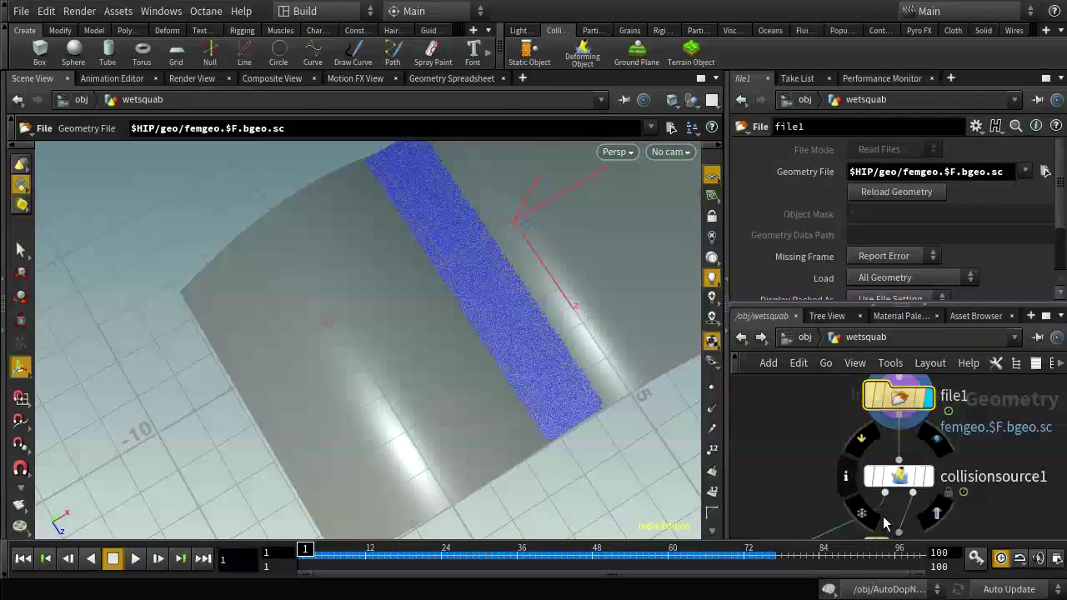
scroll(809, 508, "down", 1)
middle_click_drag(795, 480, 949, 464)
key("h")
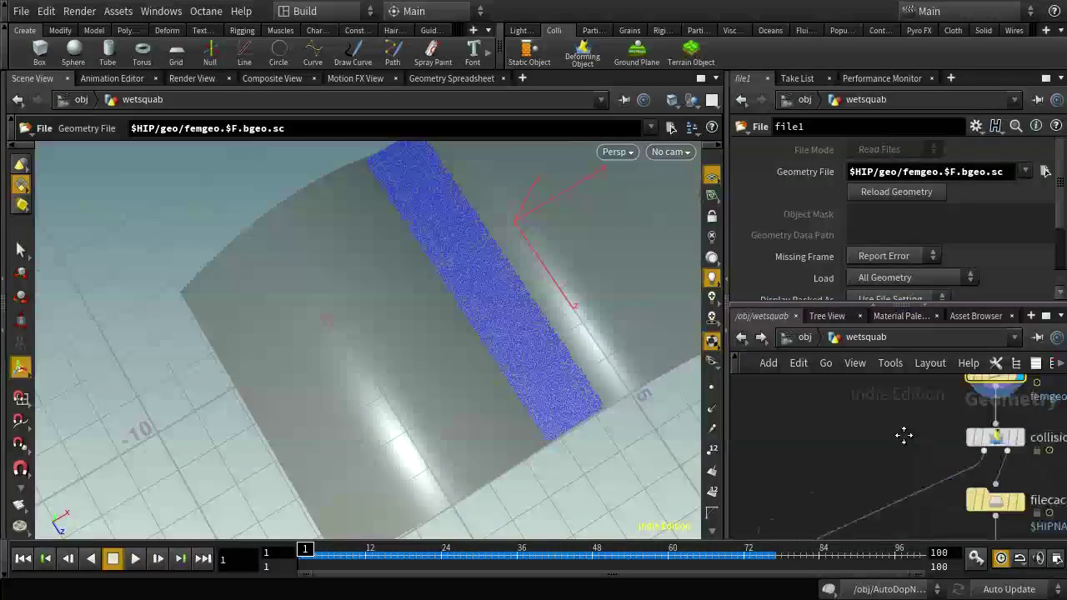
left_click_drag(888, 426, 888, 404)
left_click_drag(894, 491, 893, 523)
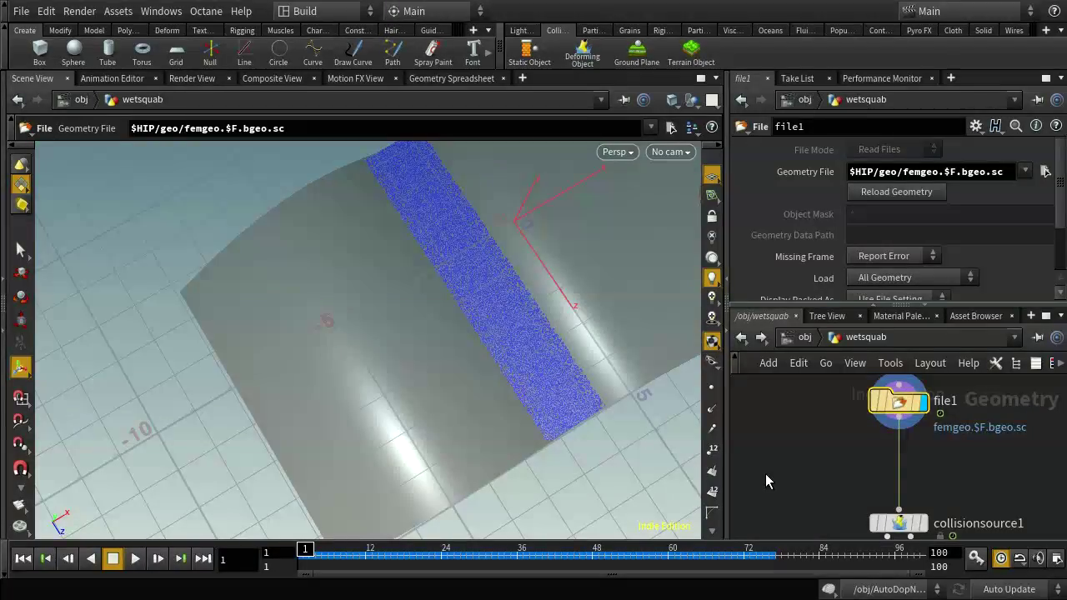
Add a Scatter node beside the main chain, wire file1 into it, and display its output
key("Tab")
type("scatt")
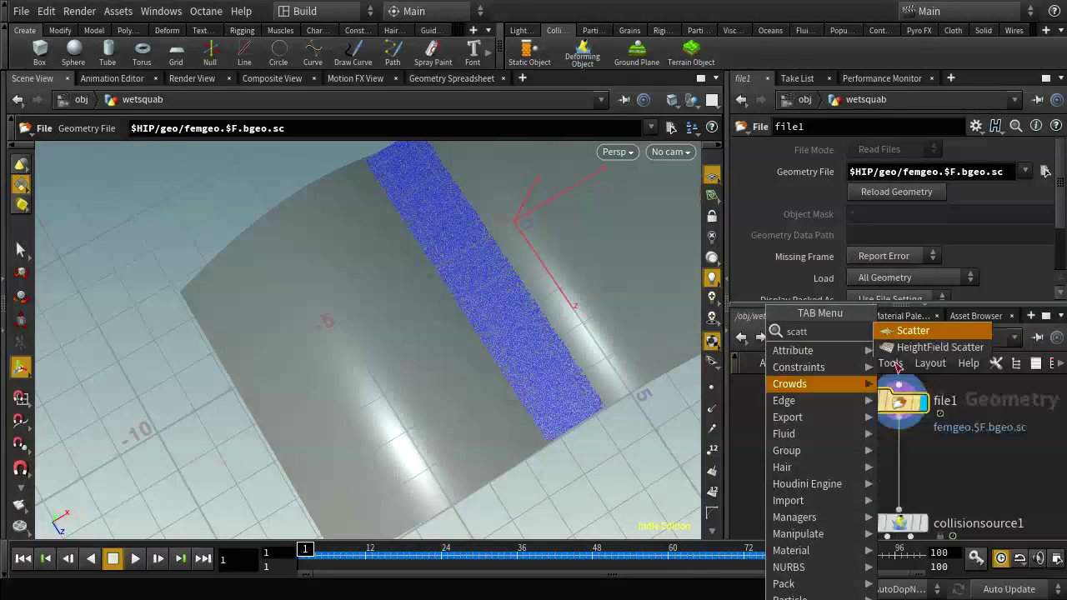
key("Return")
left_click(807, 475)
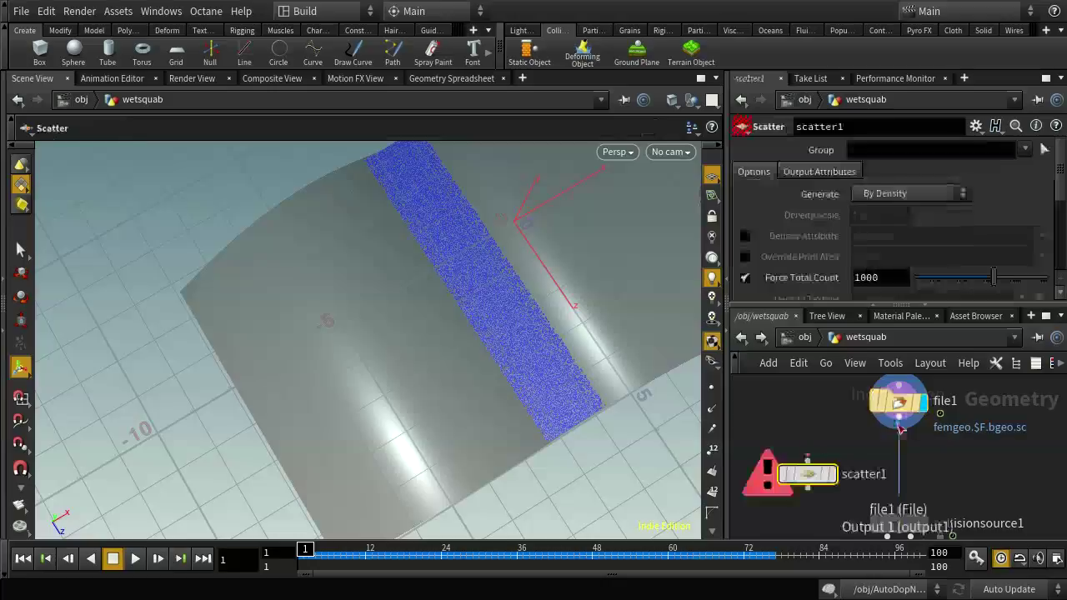
left_click(807, 457)
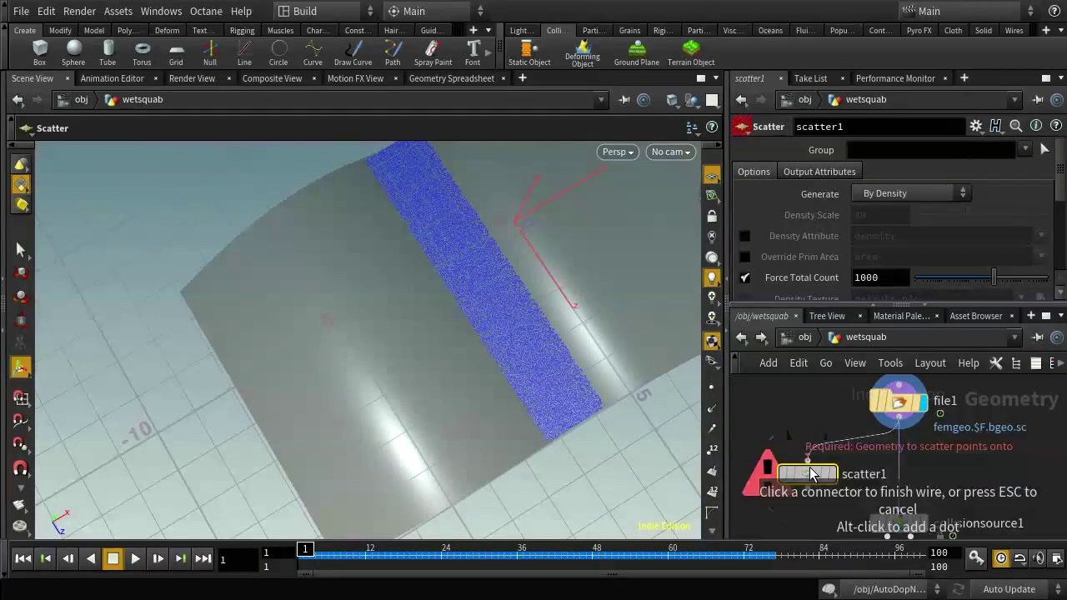
left_click(898, 430)
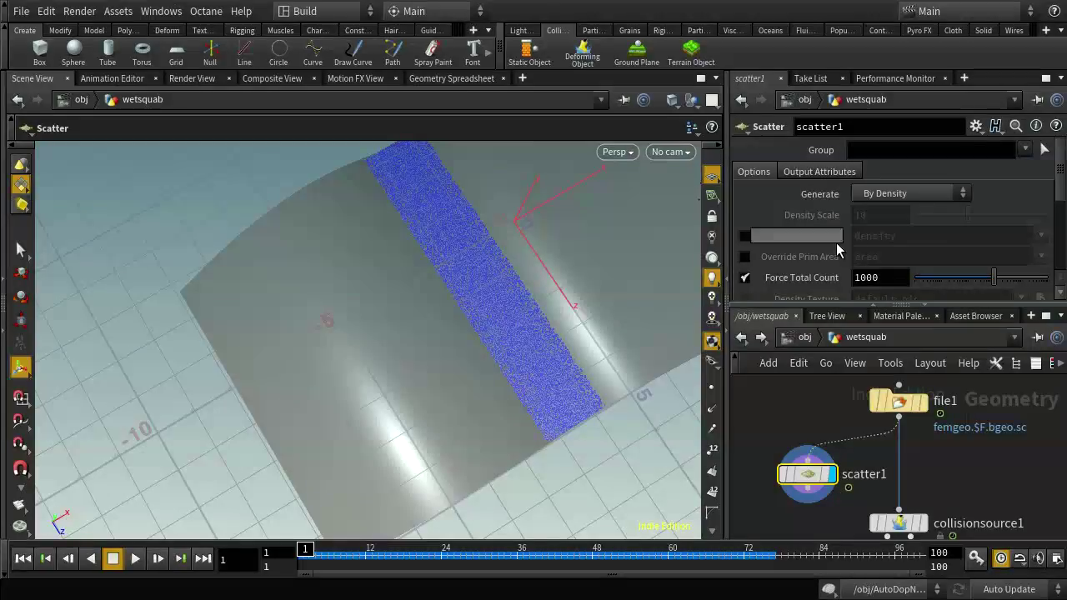
Set the Scatter node's Force Total Count to 5000 and inspect the scattered creature points
left_click(881, 276)
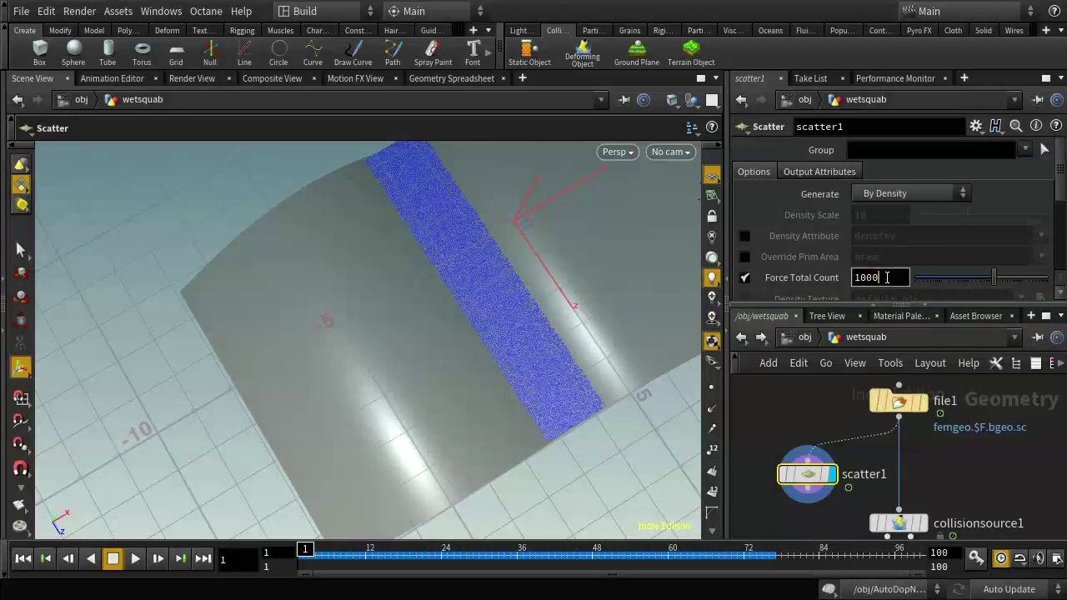
left_click_drag(891, 280, 790, 288)
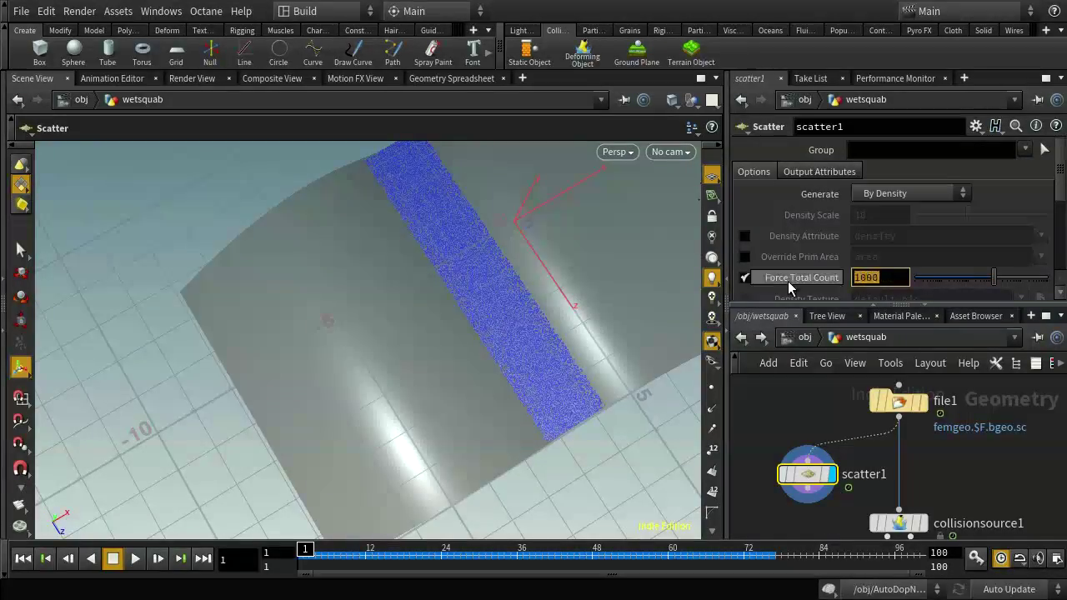
type("5000")
key("Return")
key("Escape")
left_click_drag(624, 453, 434, 409)
key("Return")
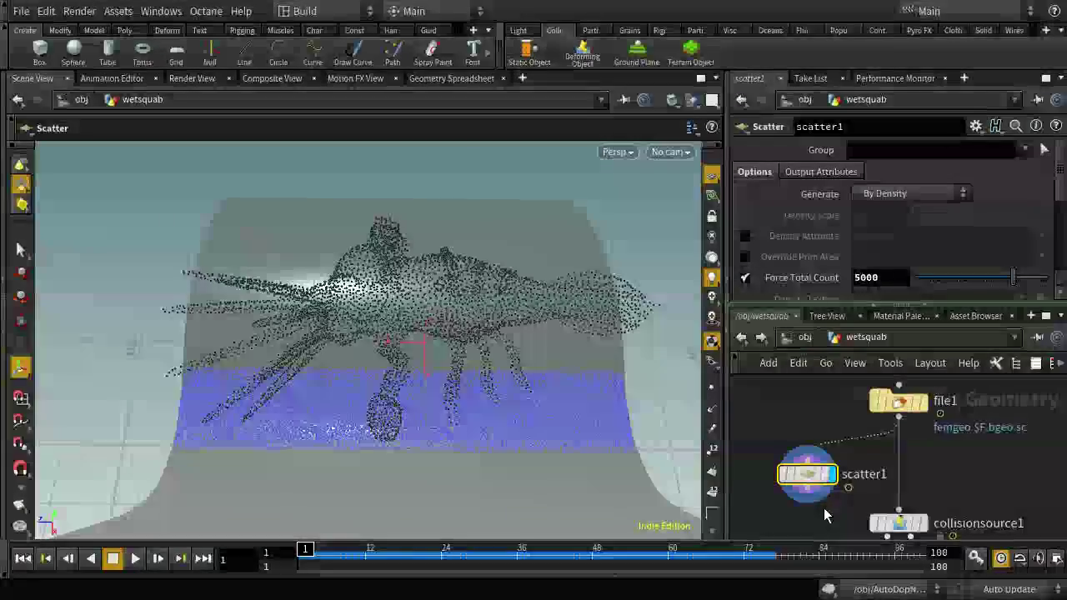
Move the scatter1 node farther away from the chain between file1 and collisionsource1
scroll(833, 504, "down", 2)
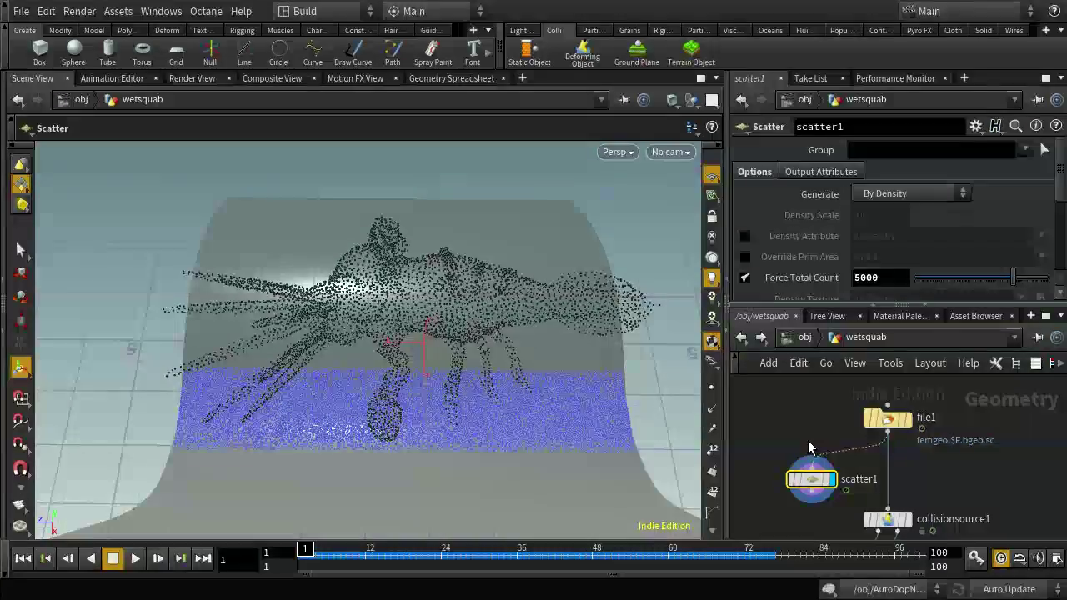
mouse_move(809, 479)
left_click_drag(809, 479, 767, 467)
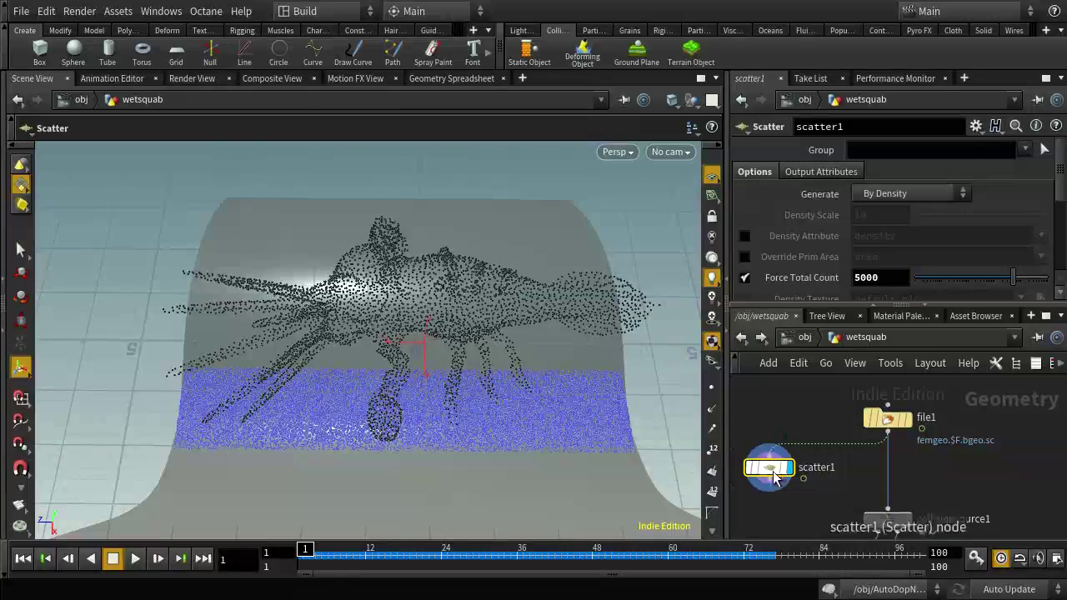
left_click_drag(773, 477, 761, 510)
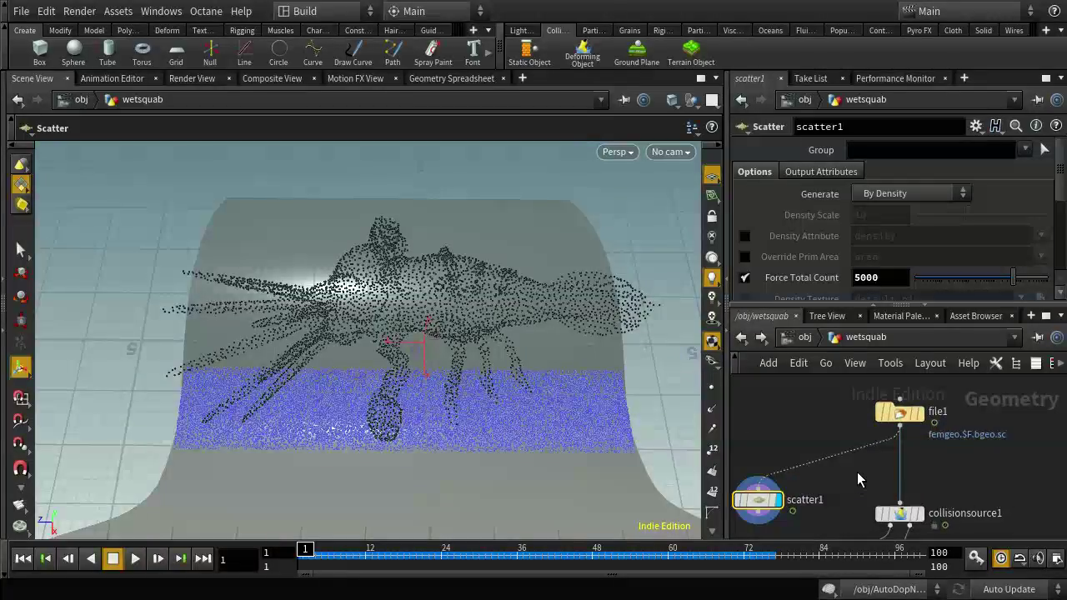
Add a File node directly above scatter1 in the wetsquab network
key("Tab")
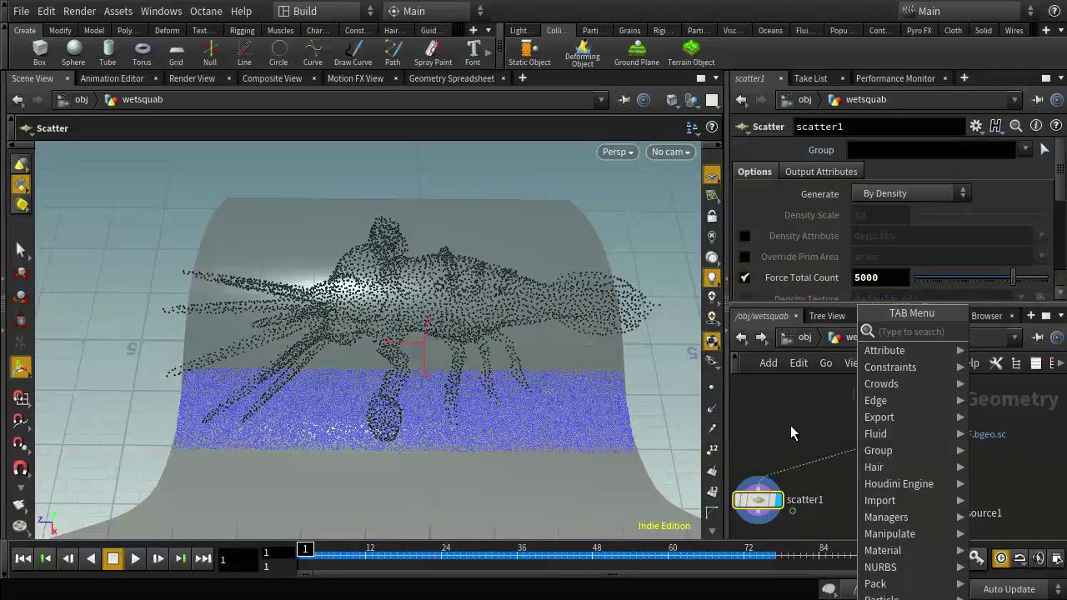
key("Escape")
middle_click_drag(790, 425, 821, 431)
key("Tab")
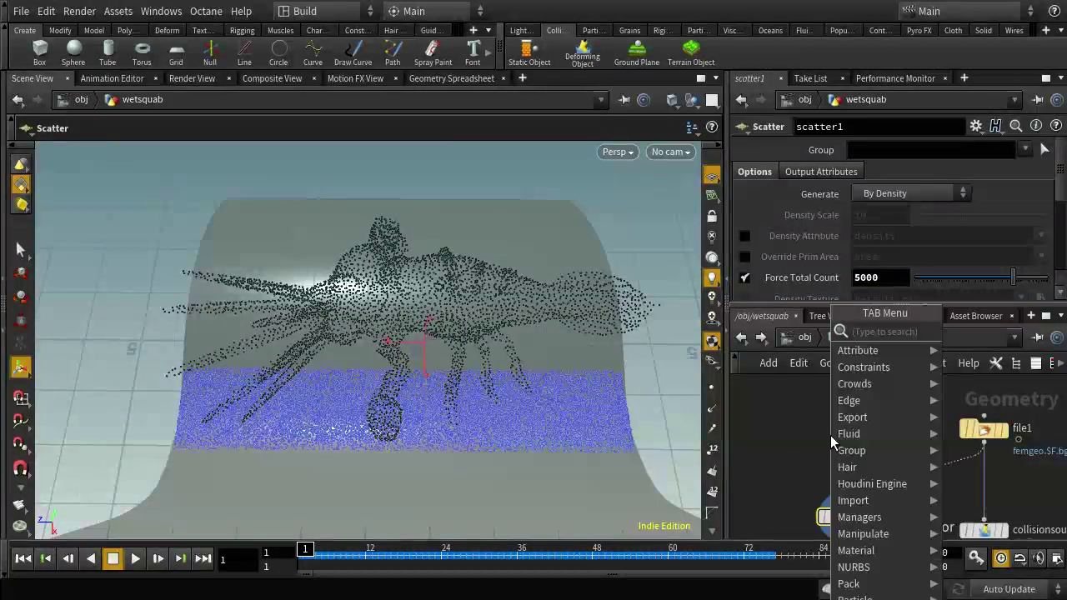
type("fil")
key("Return")
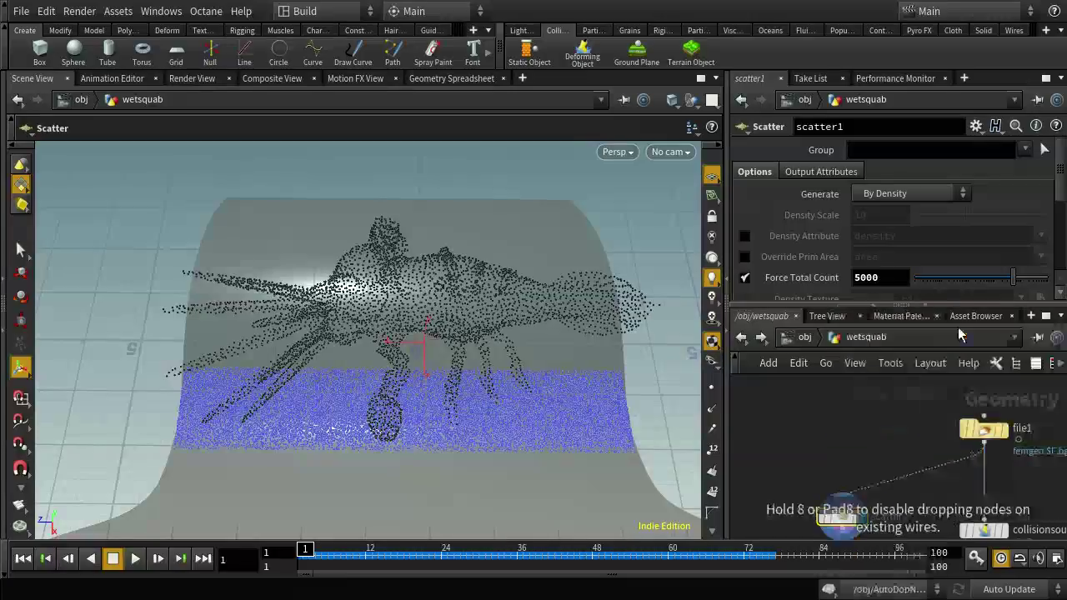
left_click(840, 450)
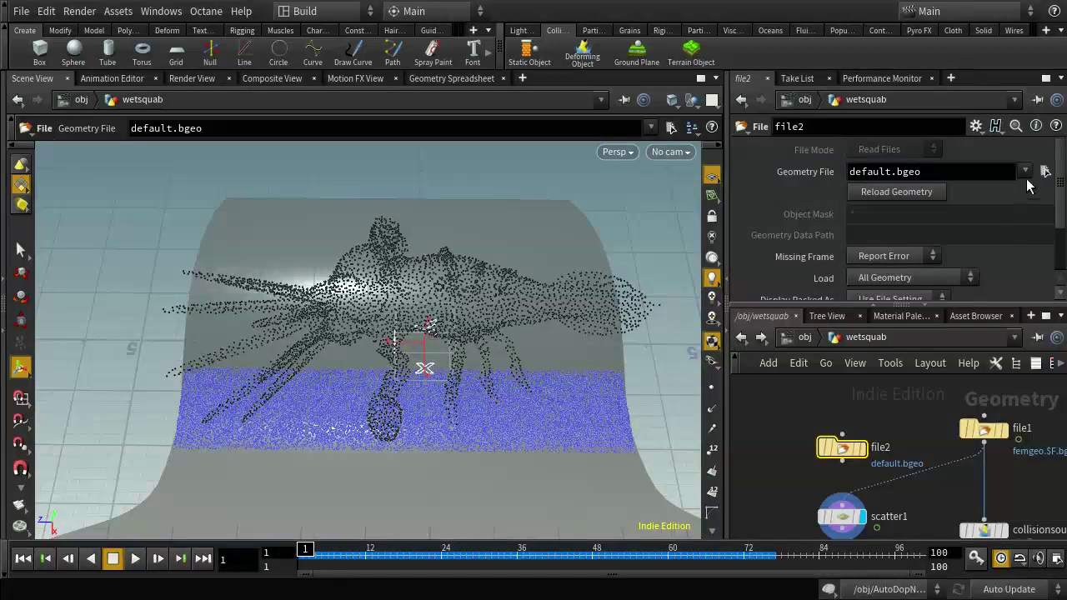
List the geometry sequences as individual files and load $HIP/geo/femgeo.1.bgeo.sc into file2
left_click(1047, 171)
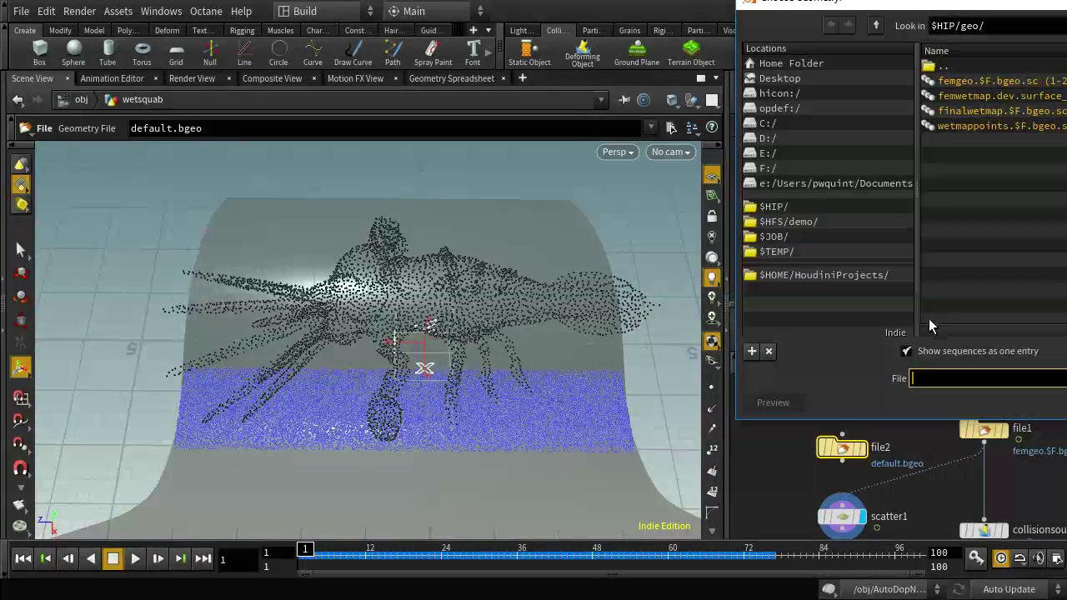
left_click(906, 351)
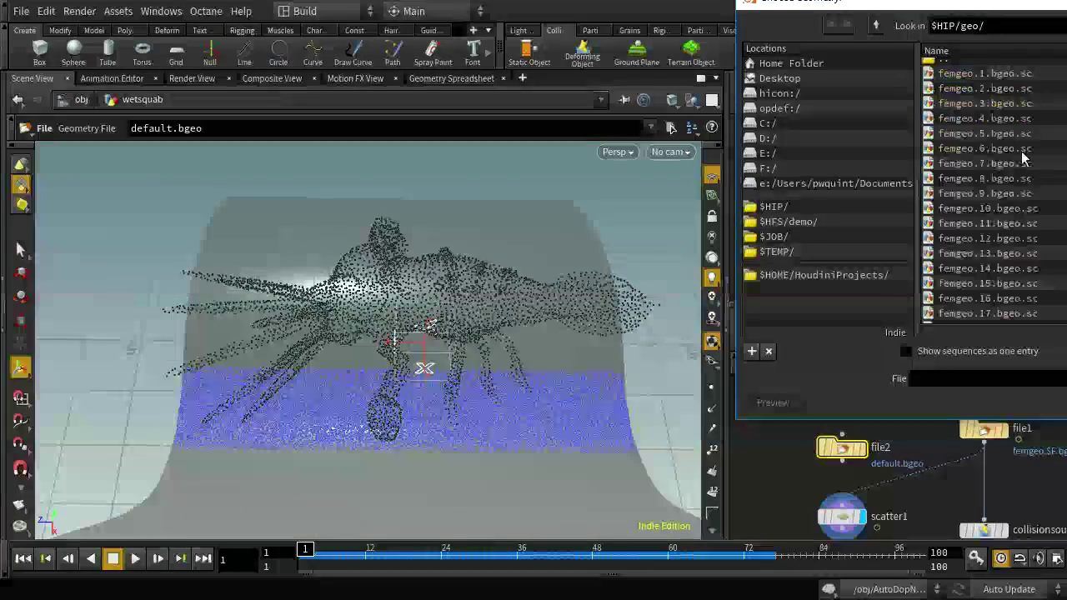
left_click(980, 75)
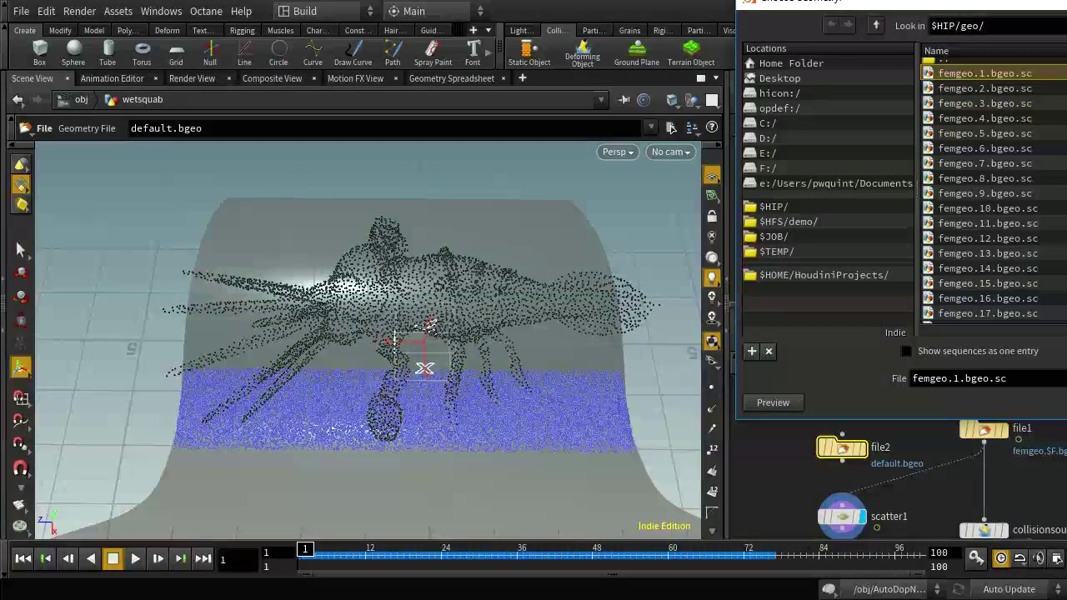
double_click(980, 75)
Wire file2 into scatter1 in place of file1 and move scatter1 closer beneath it
left_click(842, 458)
left_click(852, 519)
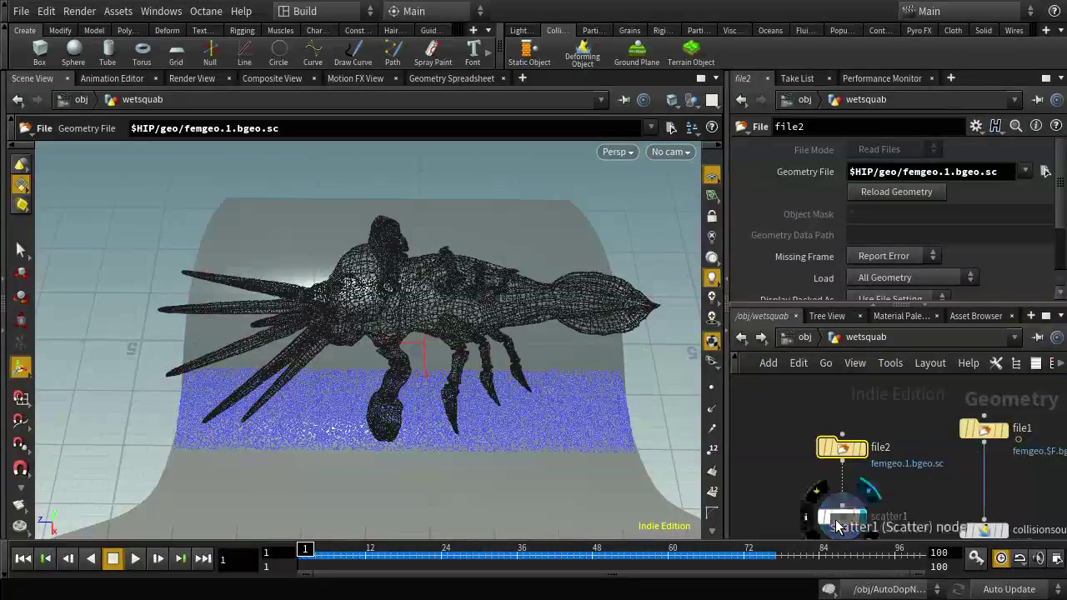
left_click_drag(852, 518, 844, 478)
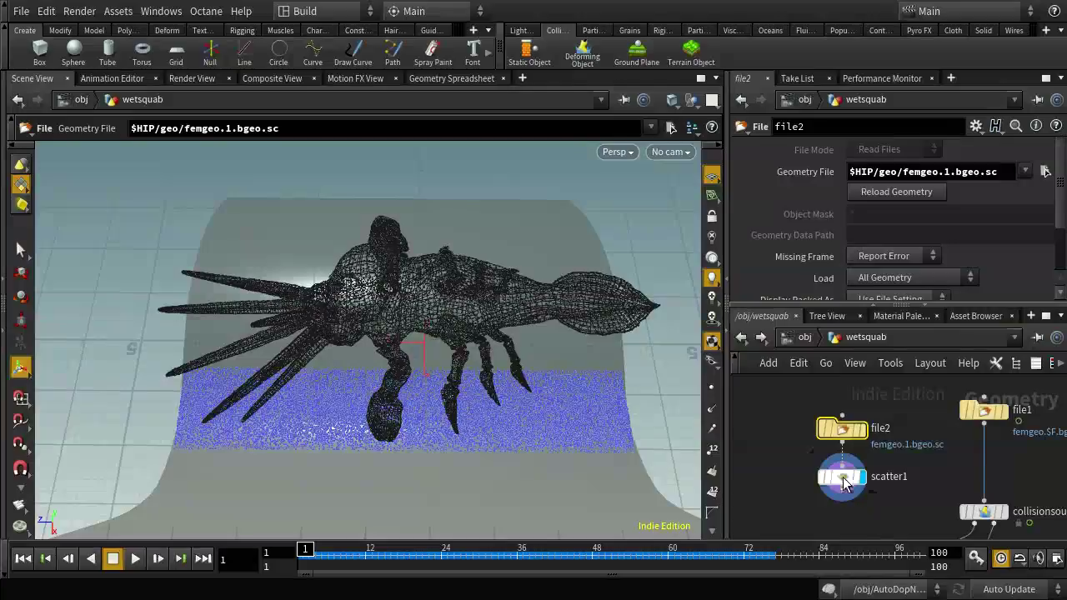
Go to frame 11 and template file1 to compare the static scattered points with the animated creature
left_click_drag(306, 549, 360, 550)
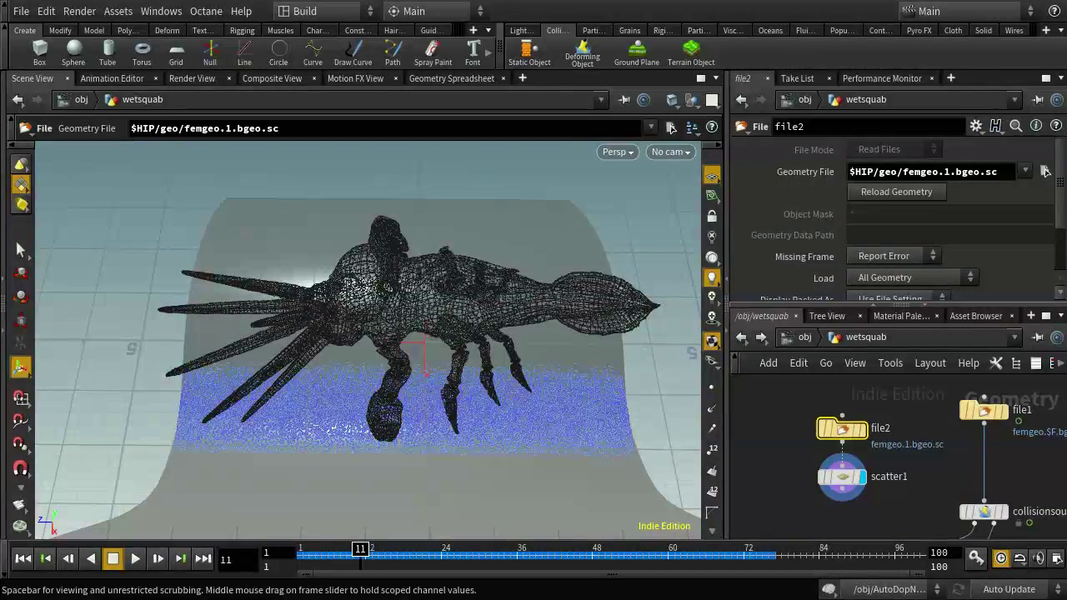
middle_click_drag(916, 492, 885, 445)
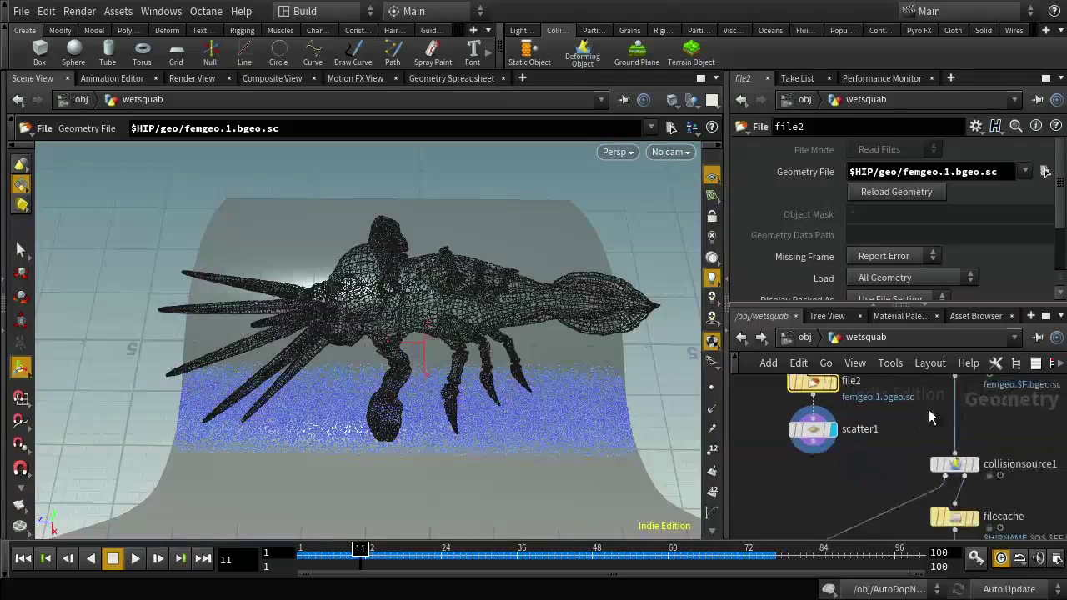
scroll(966, 417, "up", 2)
left_click(982, 409)
left_click_drag(530, 431, 496, 290)
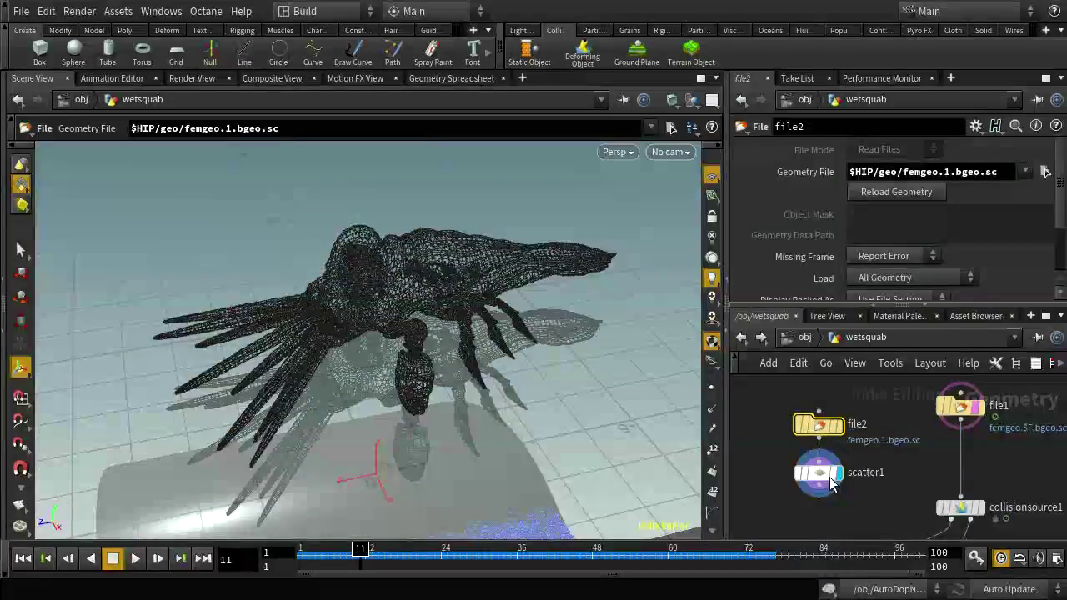
left_click(818, 473)
mouse_move(492, 384)
left_mouse_down()
mouse_move(488, 366)
mouse_move(474, 382)
left_mouse_up()
key("Escape")
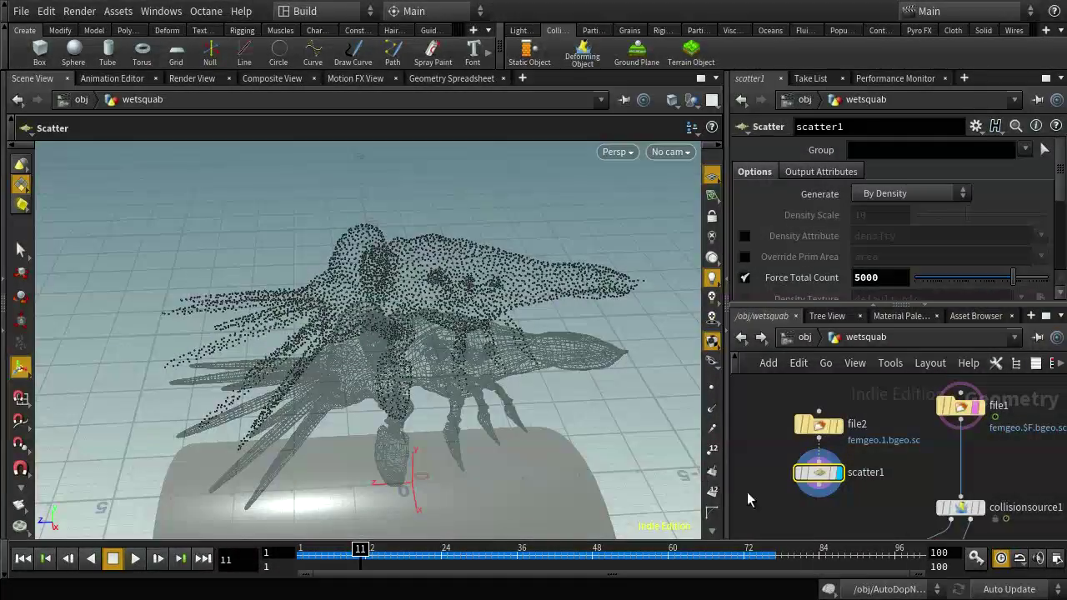
Add a Cloth Capture node below scatter1
middle_click_drag(851, 496, 817, 448)
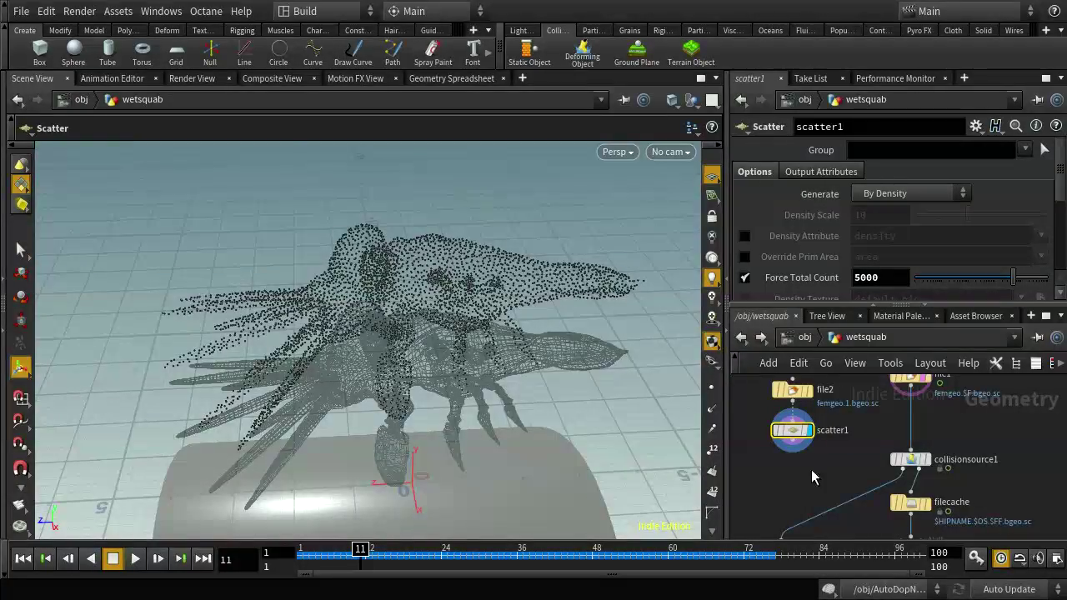
key("Tab")
type("cl")
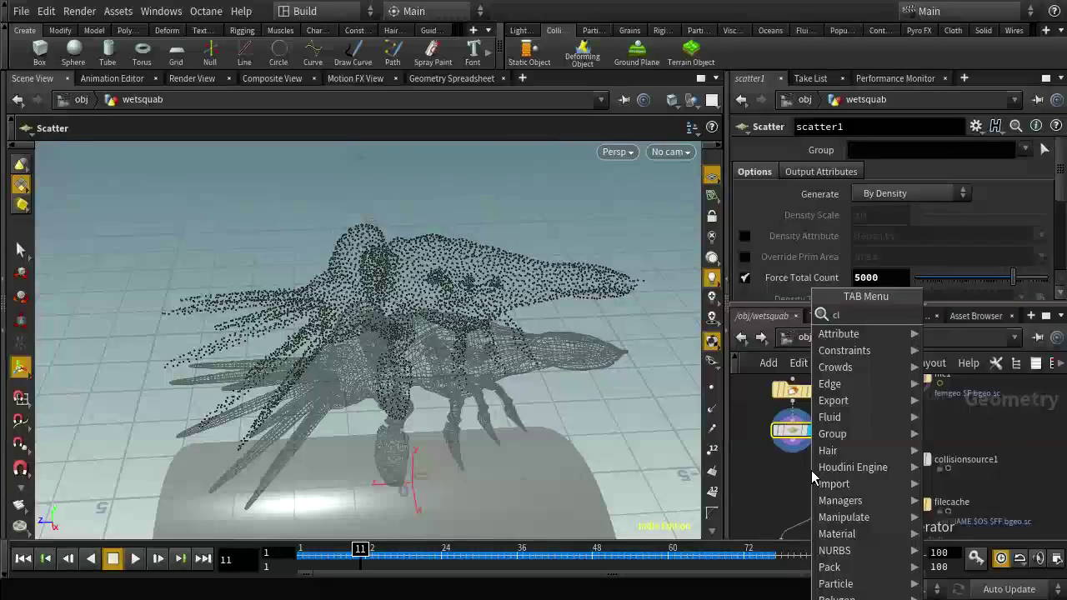
type("oth")
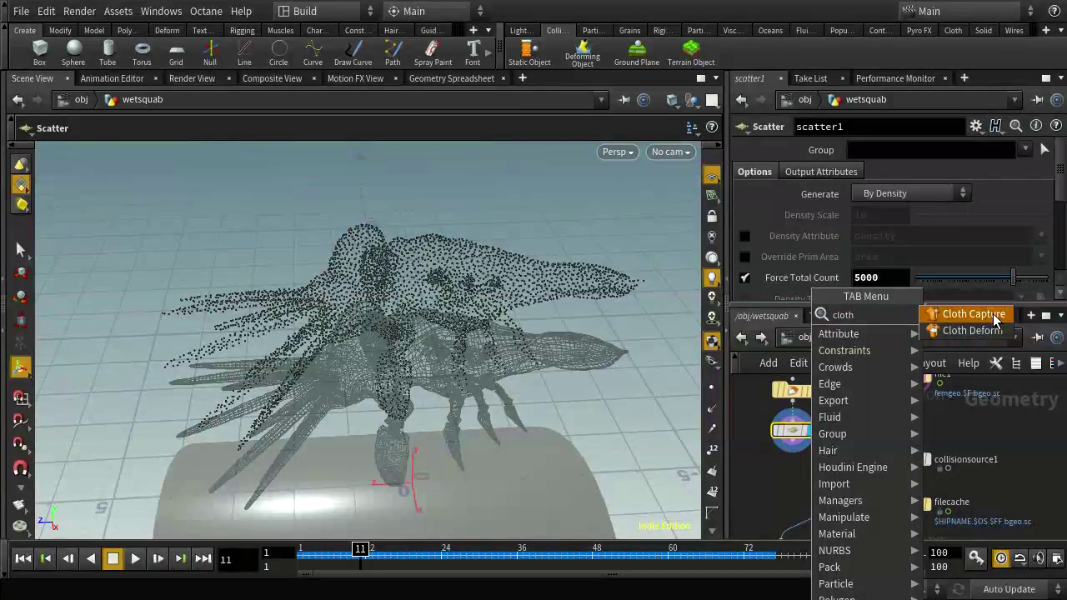
left_click(994, 318)
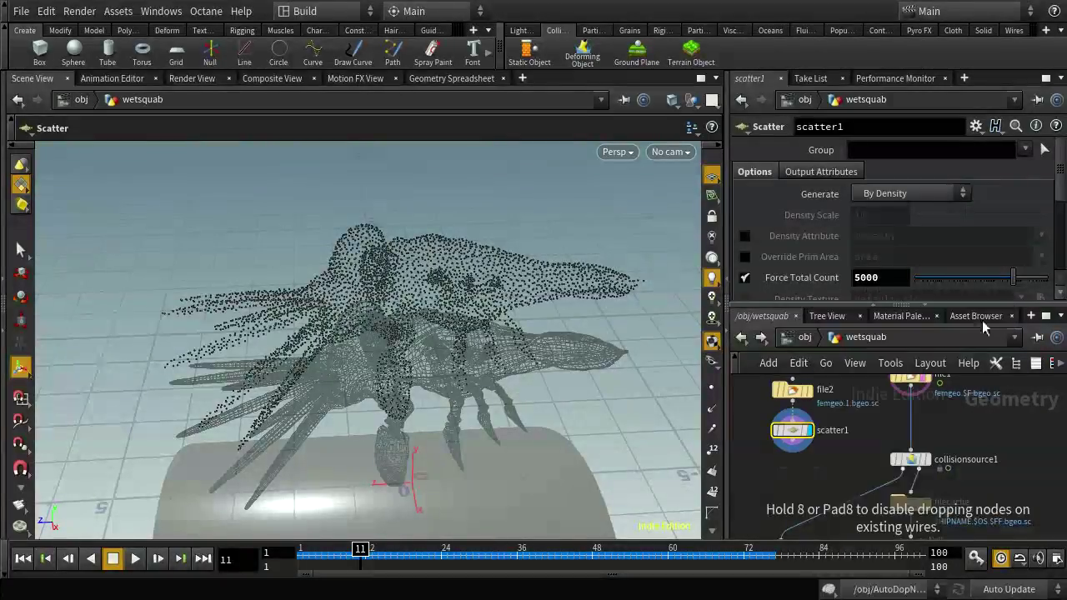
left_click(836, 480)
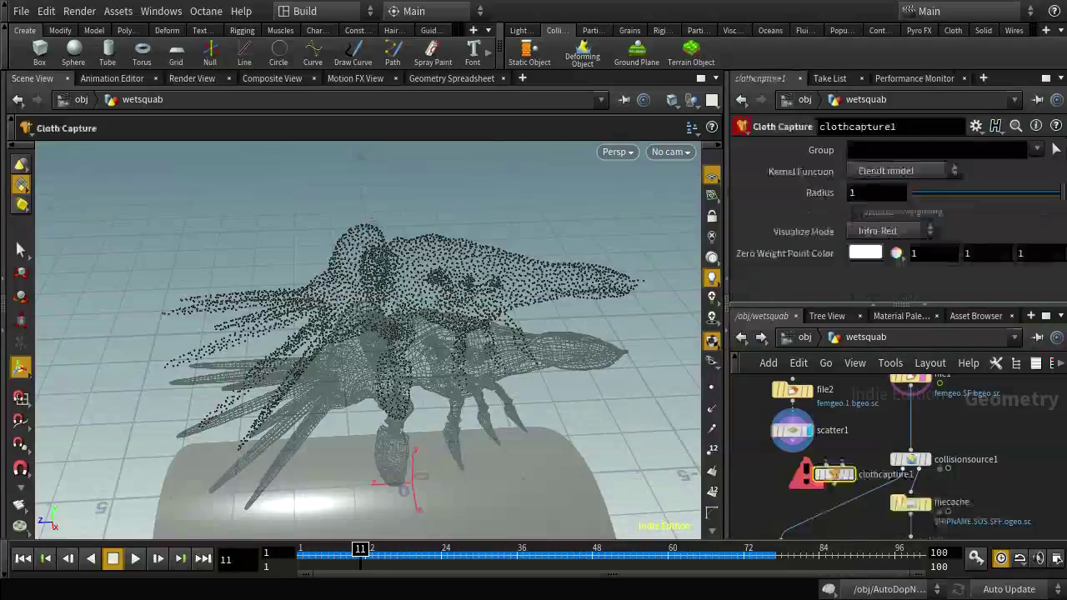
Wire scatter1 into clothcapture1's first input and file2 into its second, then shift file2 so both wires are clear
left_click(827, 464)
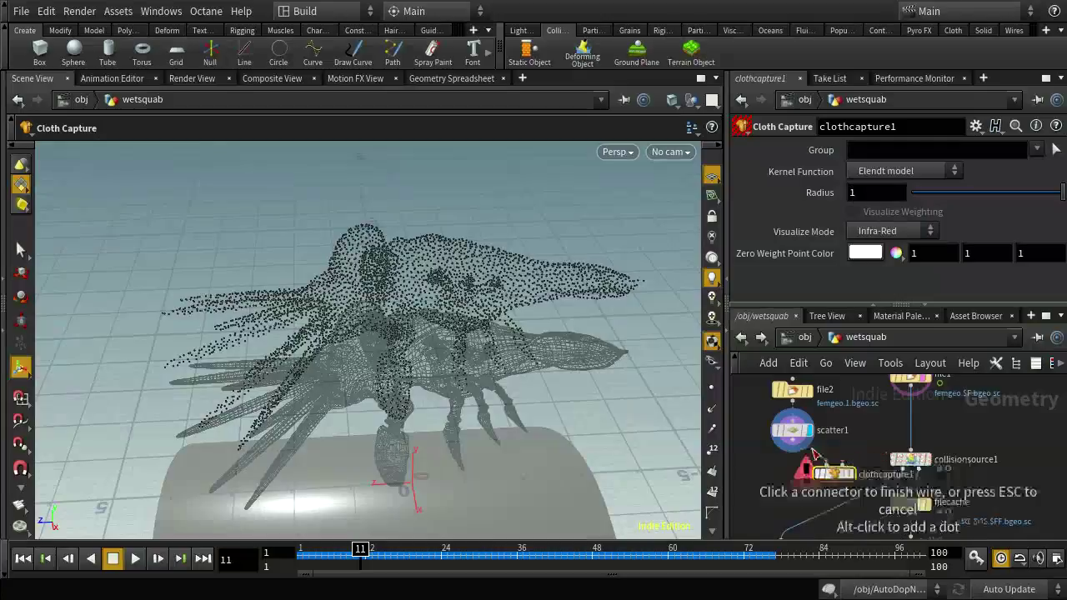
left_click(792, 451)
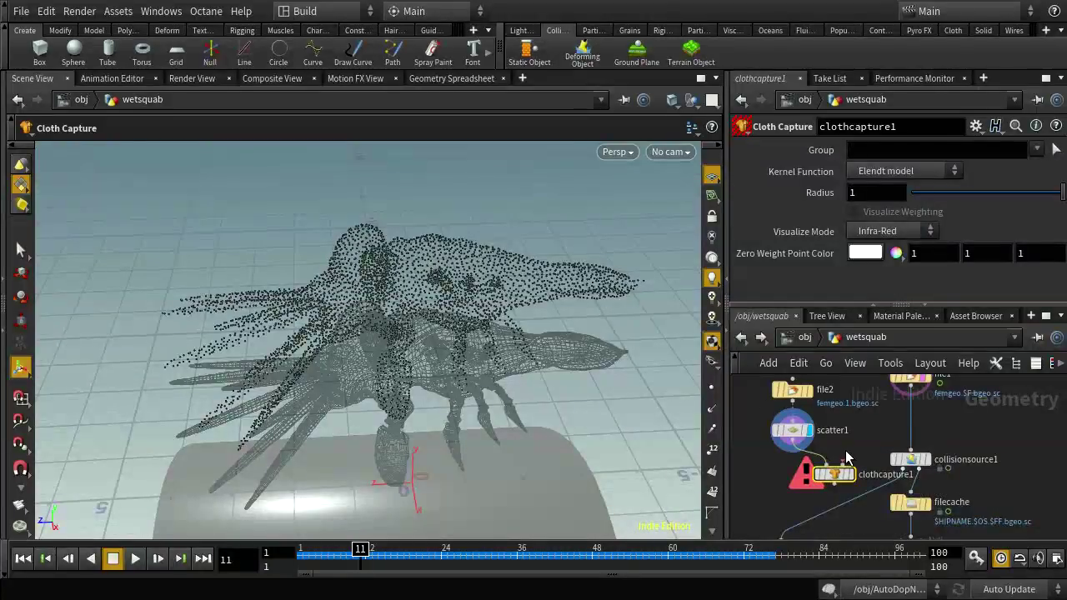
mouse_move(857, 474)
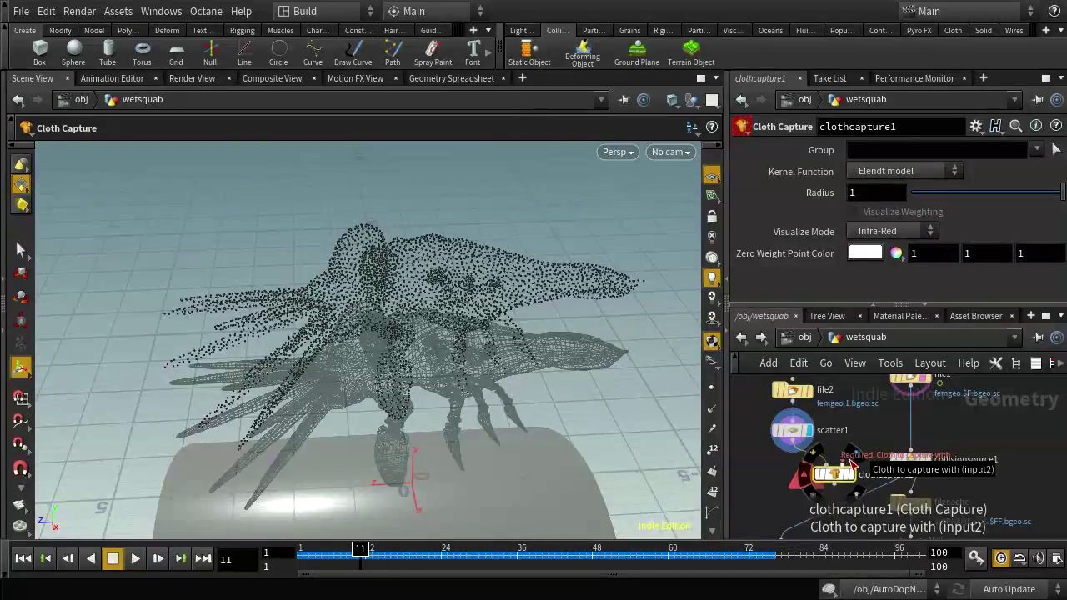
left_click(846, 463)
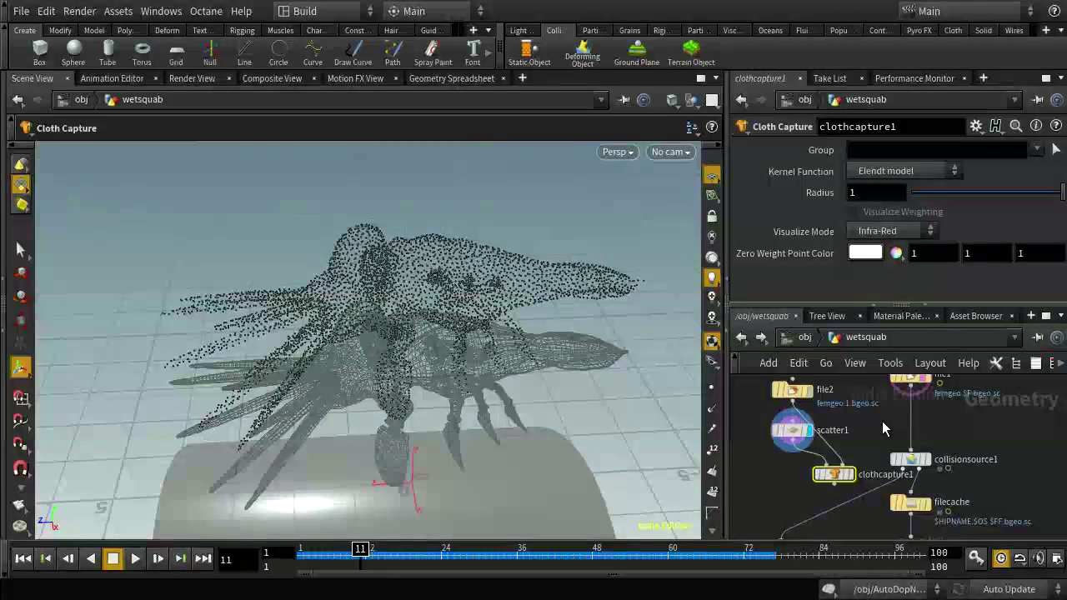
left_click_drag(793, 389, 823, 382)
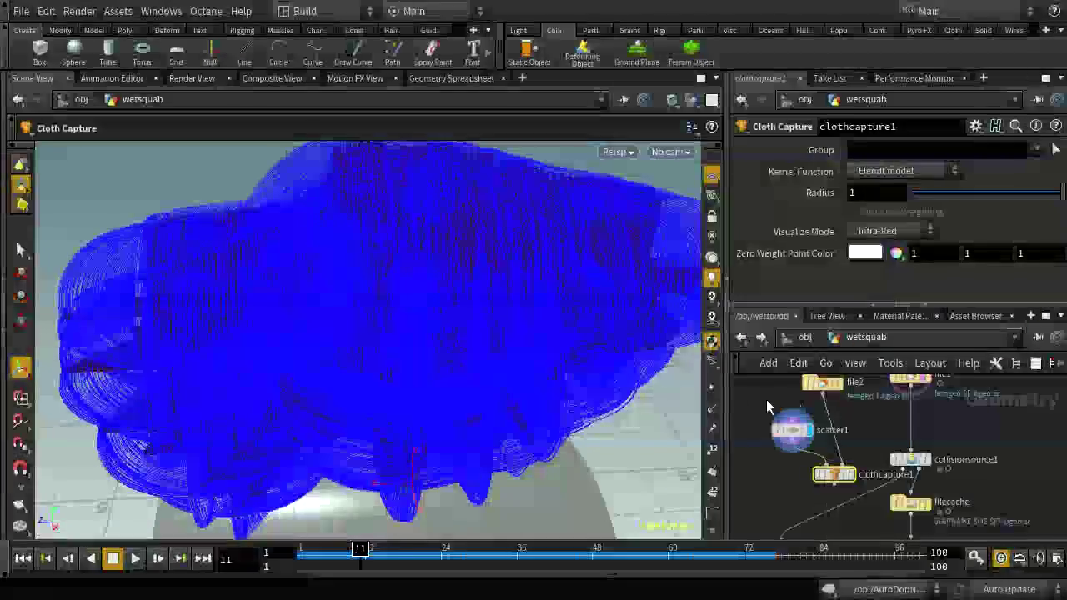
mouse_move(829, 385)
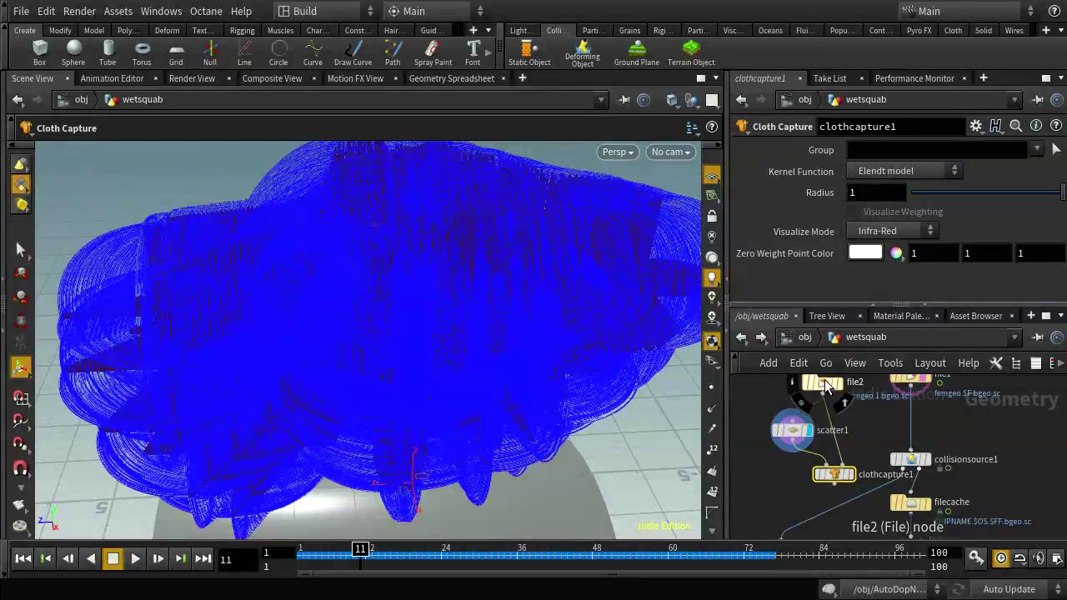
Rename the file2 node as file_first_frame
left_click(823, 381)
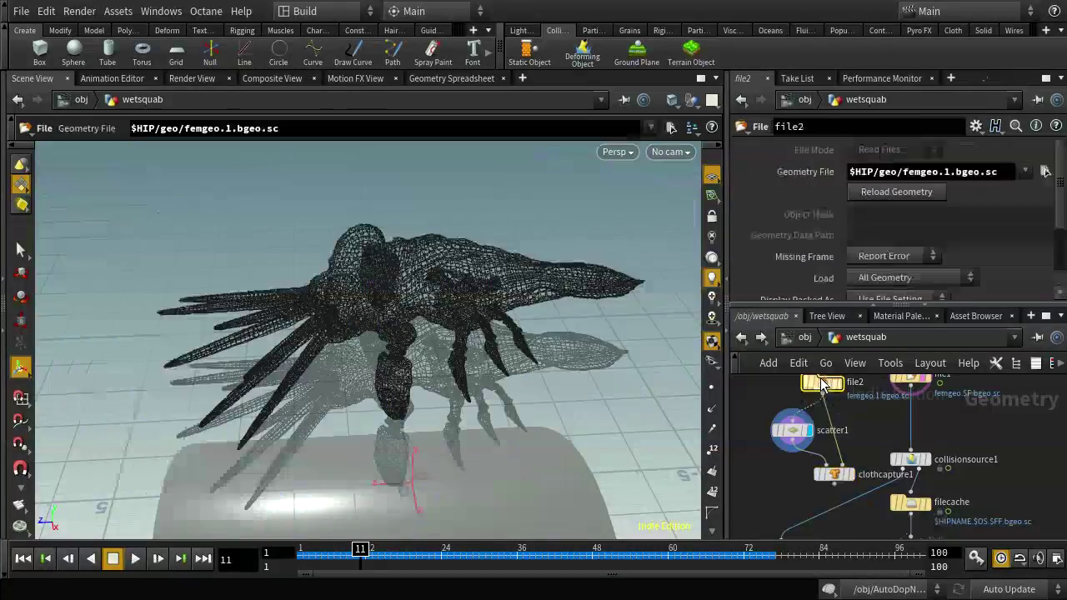
left_click(888, 126)
type("_first_frame")
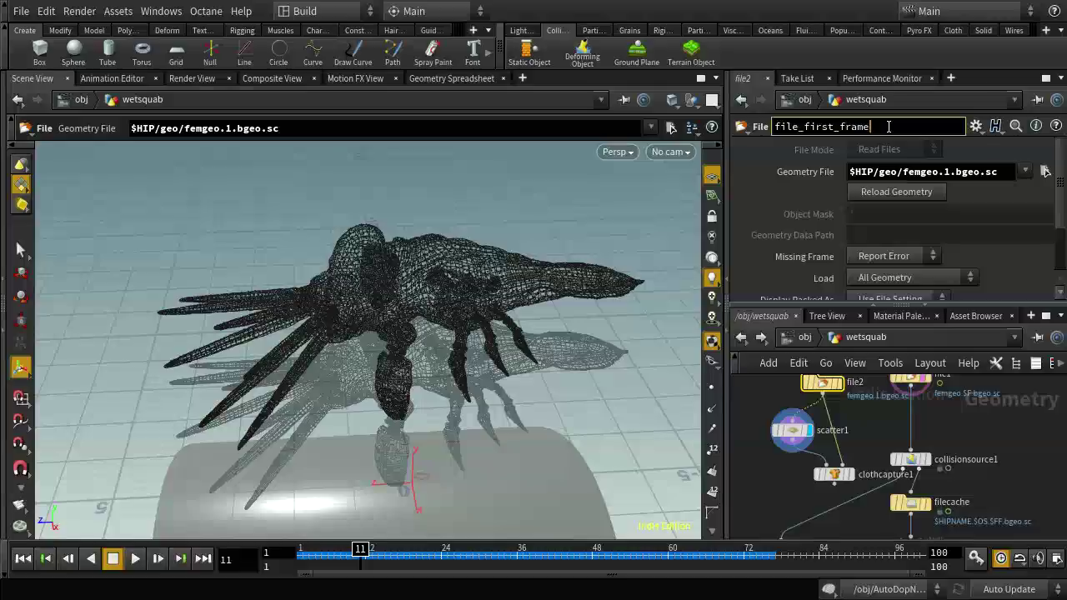
key("Return")
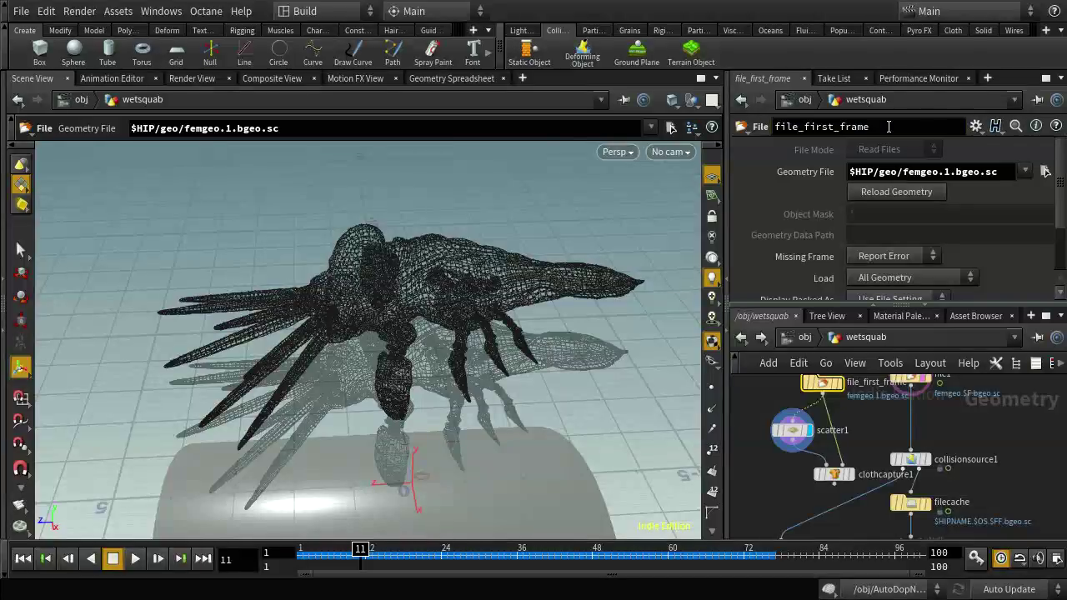
Set clothcapture1's Radius to 0.1 and display its output
left_click(843, 479)
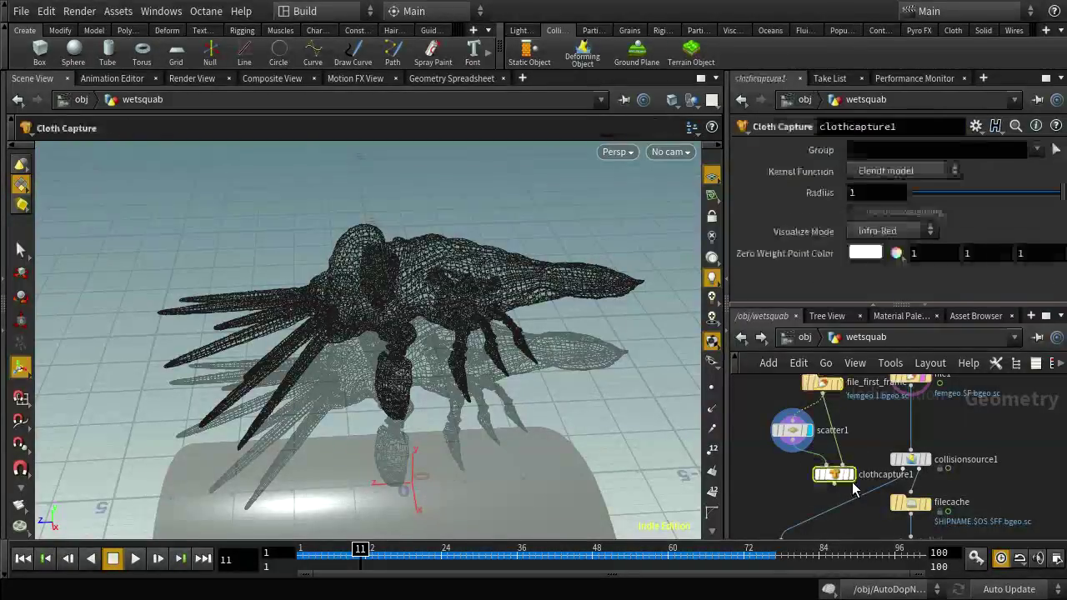
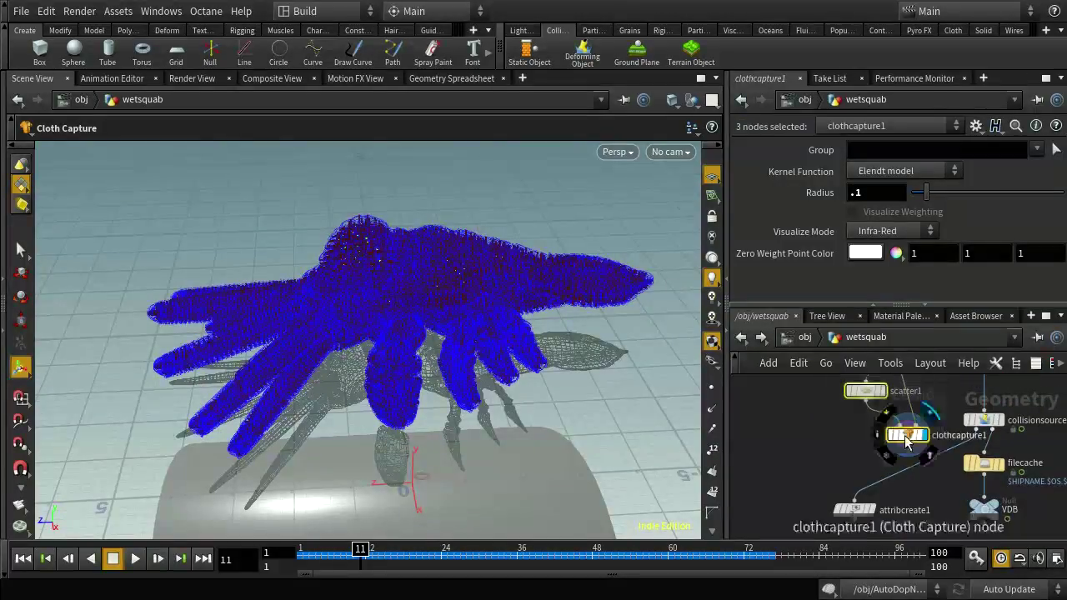
left_click(867, 474)
Add a Cloth Deform node below clothcapture1
key("Tab")
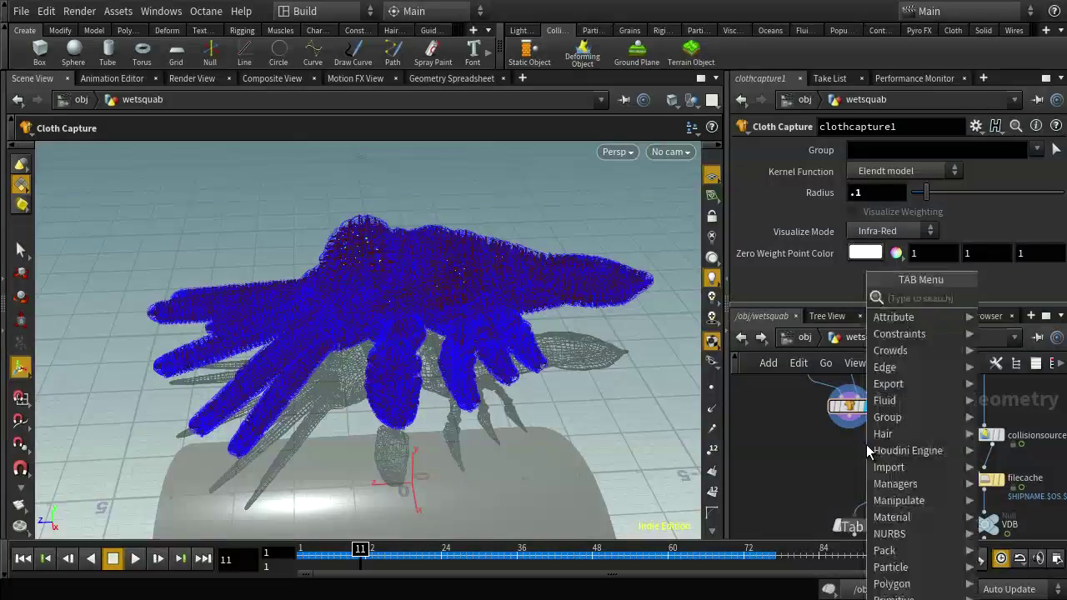
type("clo")
key("Down")
key("Return")
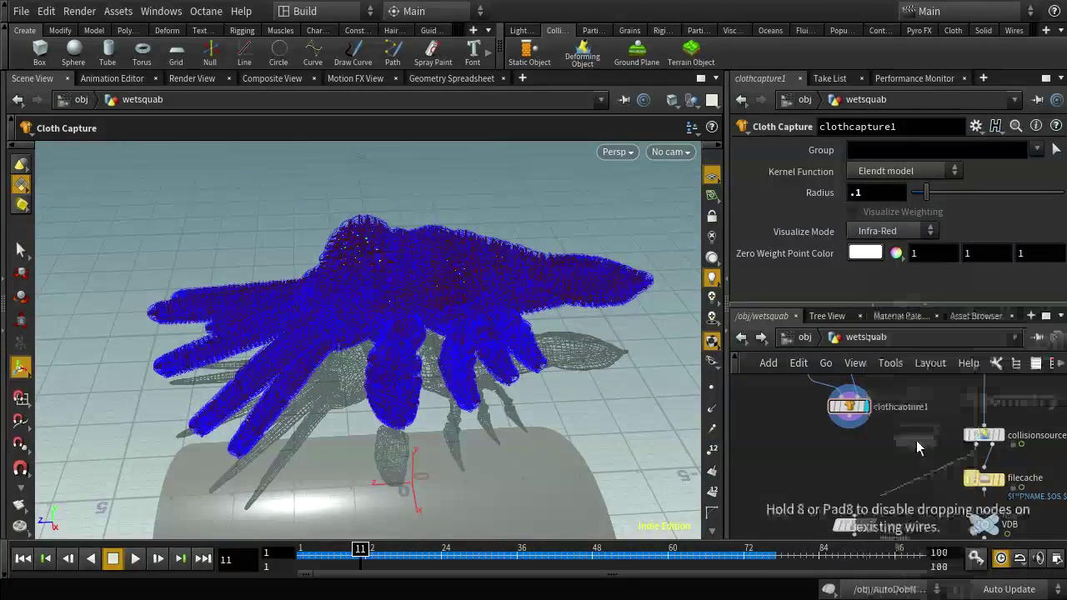
left_click(862, 448)
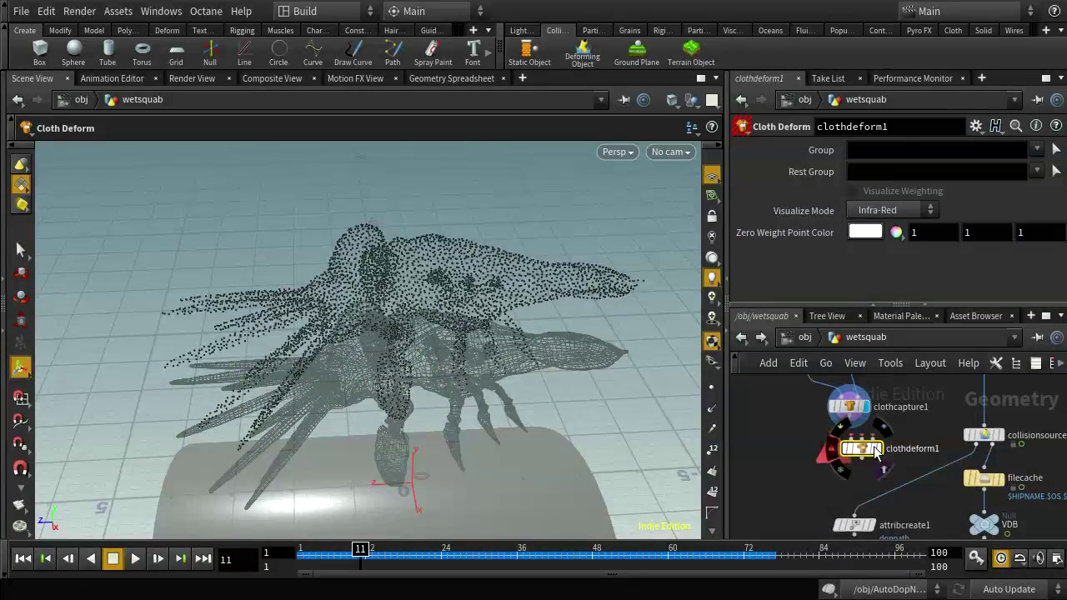
Wire clothcapture1 into clothdeform1's first input and file_first_frame into its second, Rest cloth input
scroll(879, 454, "up", 3)
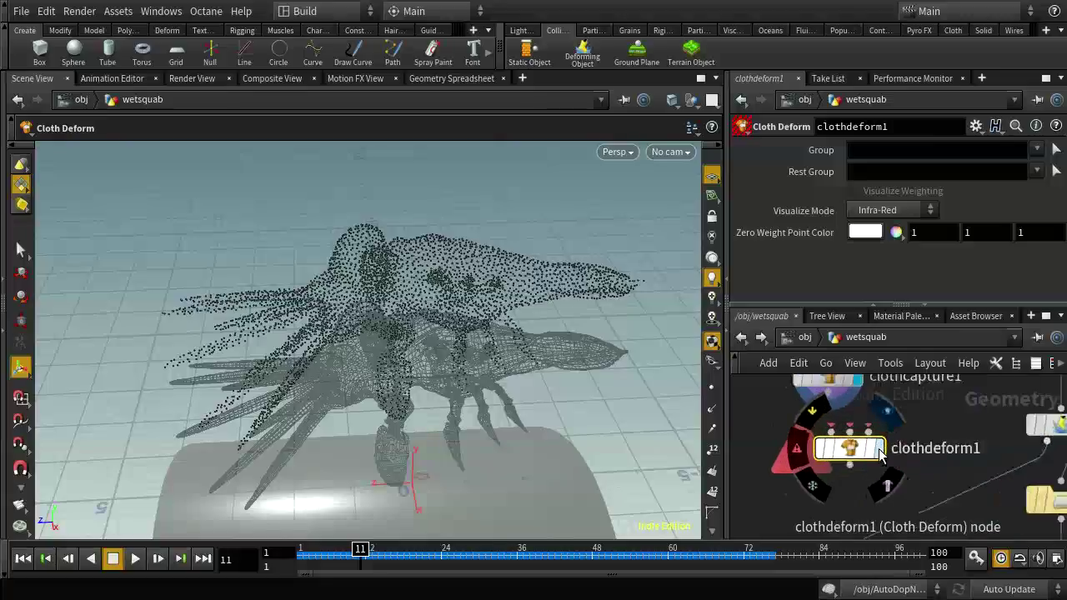
left_click(821, 430)
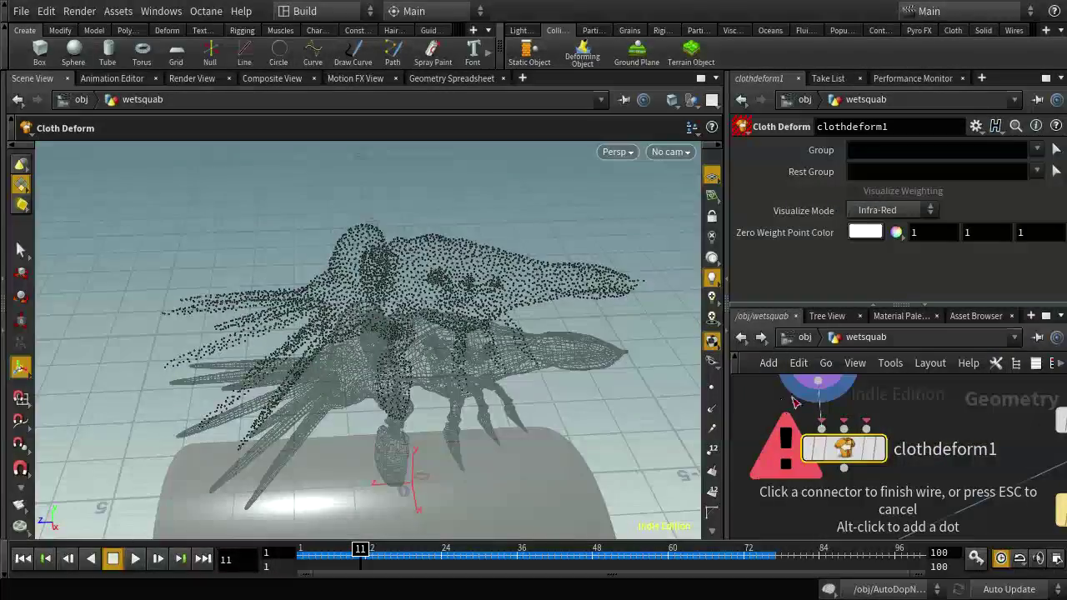
middle_click_drag(744, 404, 810, 481)
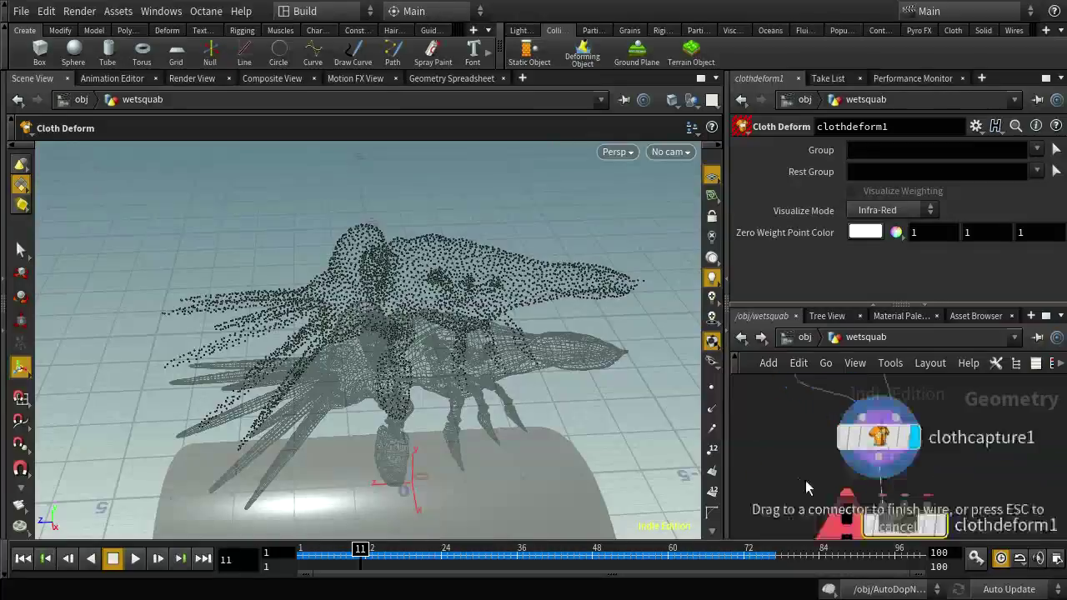
left_click(879, 461)
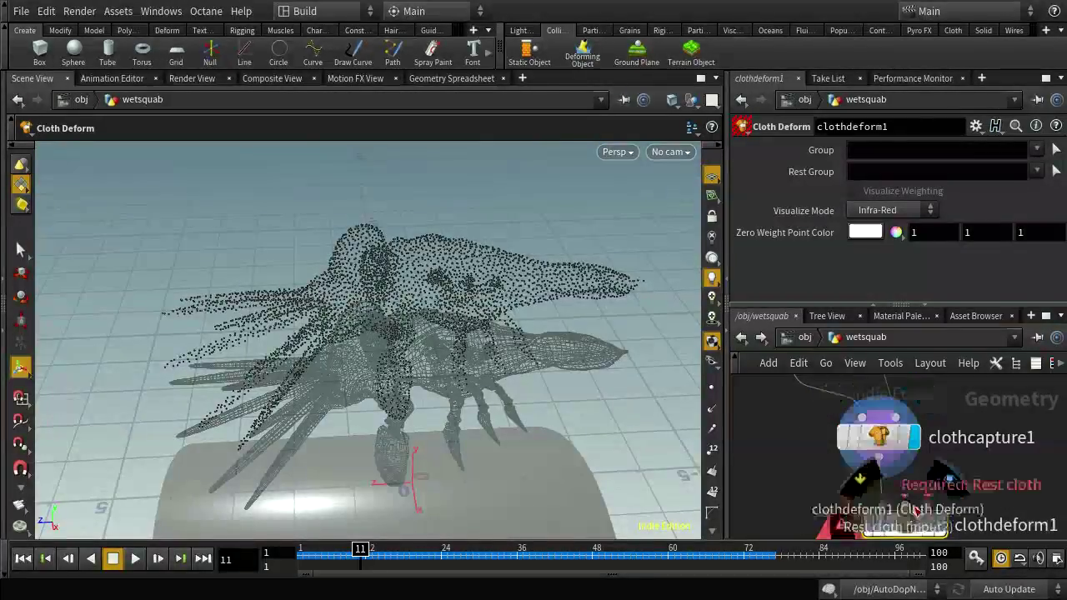
left_click(906, 511)
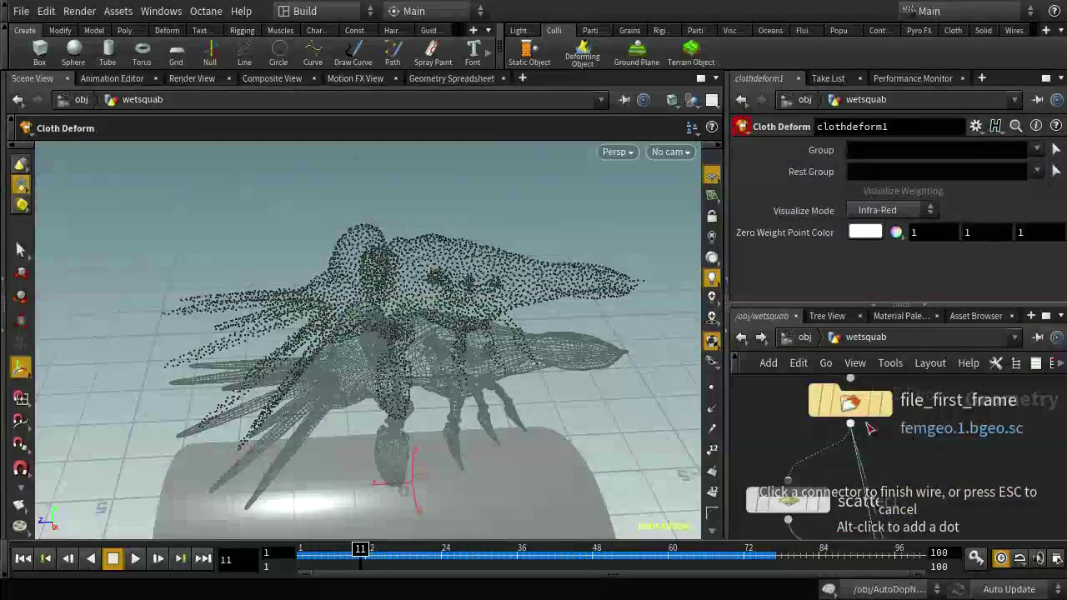
left_click(851, 425)
Wire the animated file1 into clothdeform1's third input and display clothdeform1's output
middle_click_drag(928, 486, 938, 509)
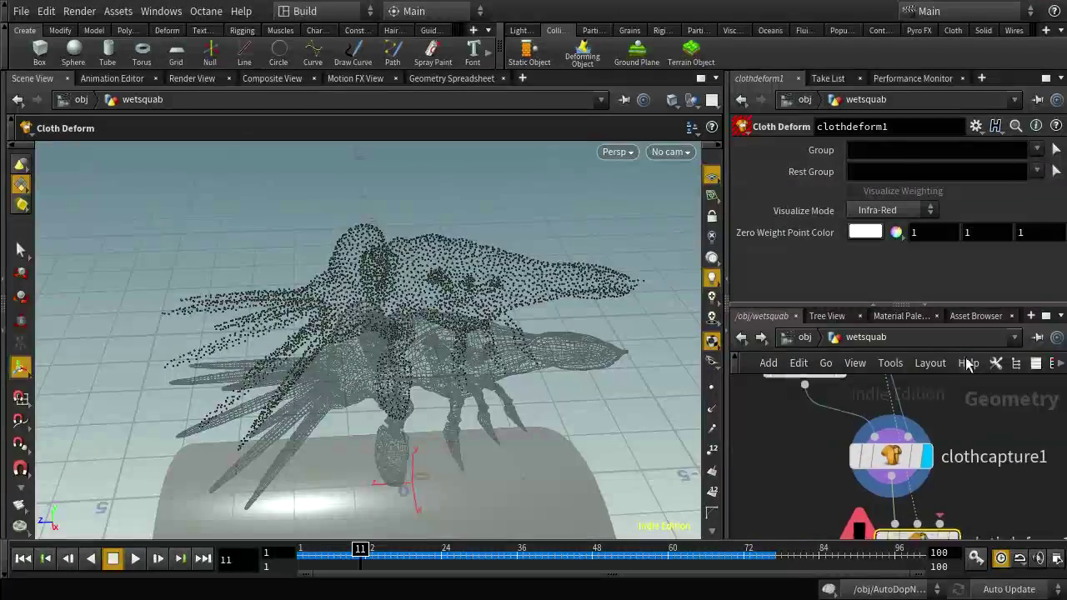
left_click(937, 517)
left_click_drag(937, 517, 916, 487)
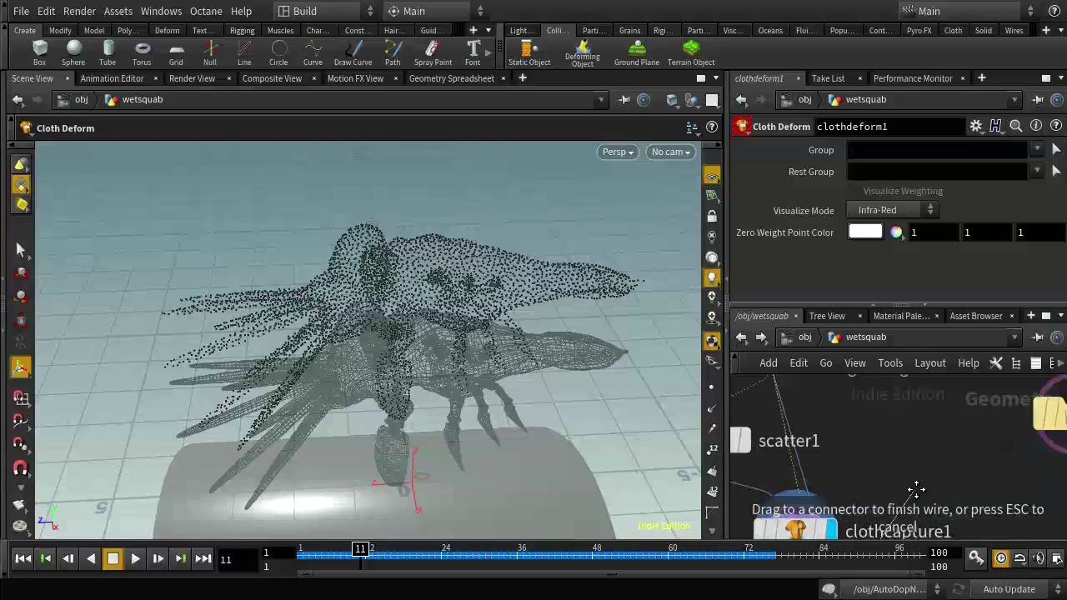
middle_click_drag(884, 350, 881, 510)
middle_click_drag(977, 348, 903, 411)
left_click(986, 440)
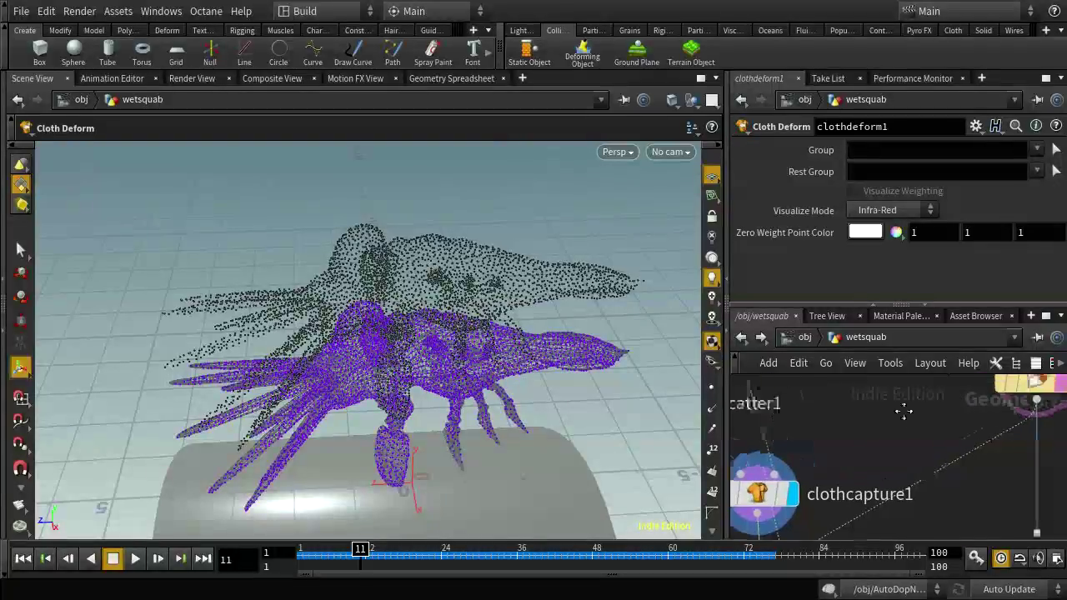
scroll(903, 410, "down", 3)
scroll(940, 370, "down", 2)
middle_click_drag(917, 470, 939, 511)
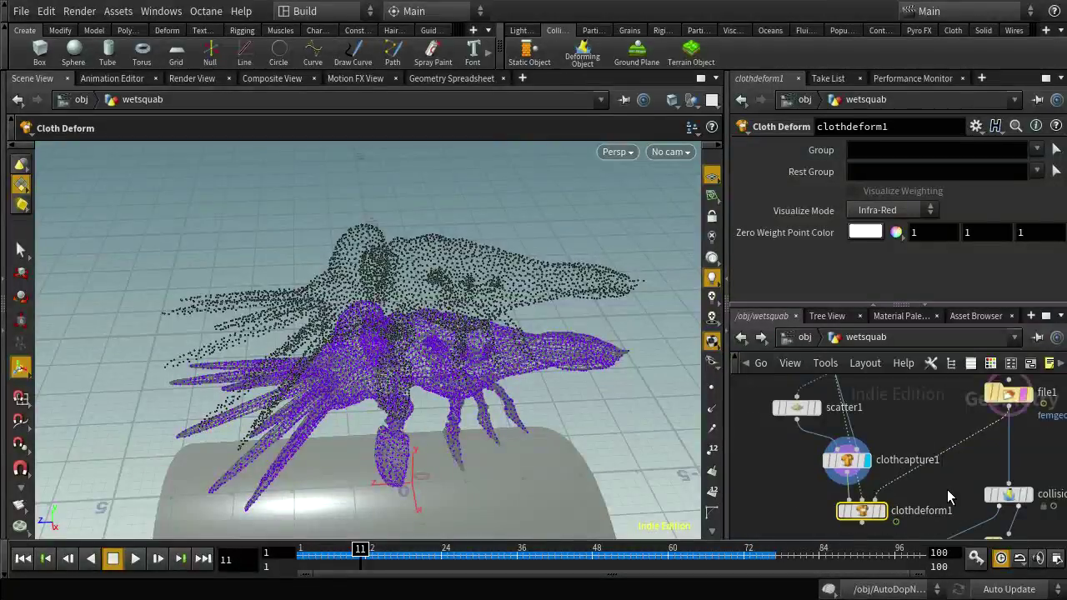
left_click(885, 510)
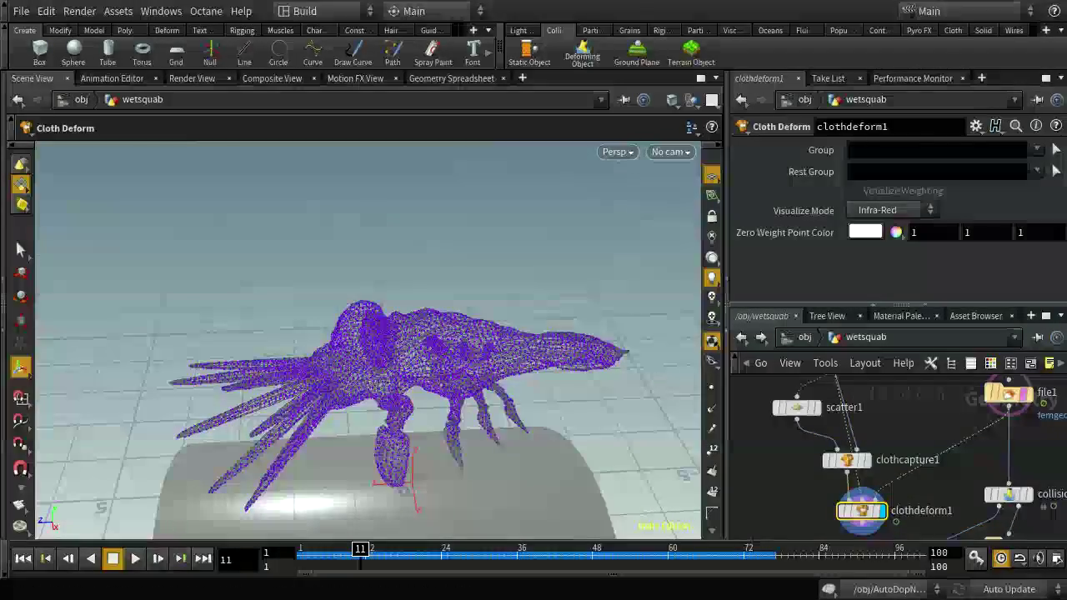
Scrub through the animation and check at frame 10 how the scattered points follow the creature
left_click_drag(360, 557, 309, 554)
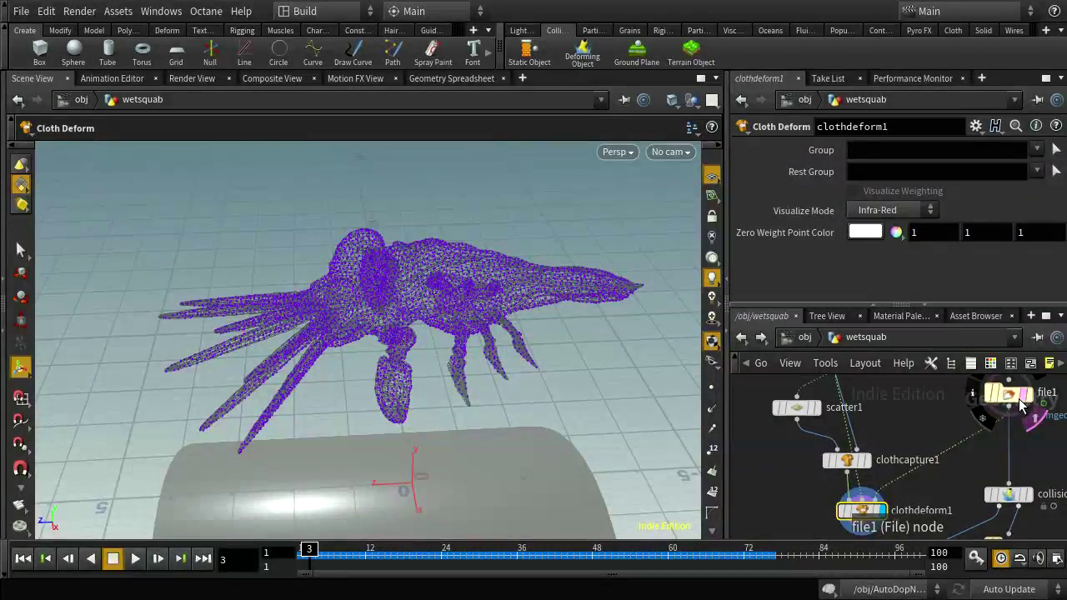
left_click_drag(340, 557, 406, 548)
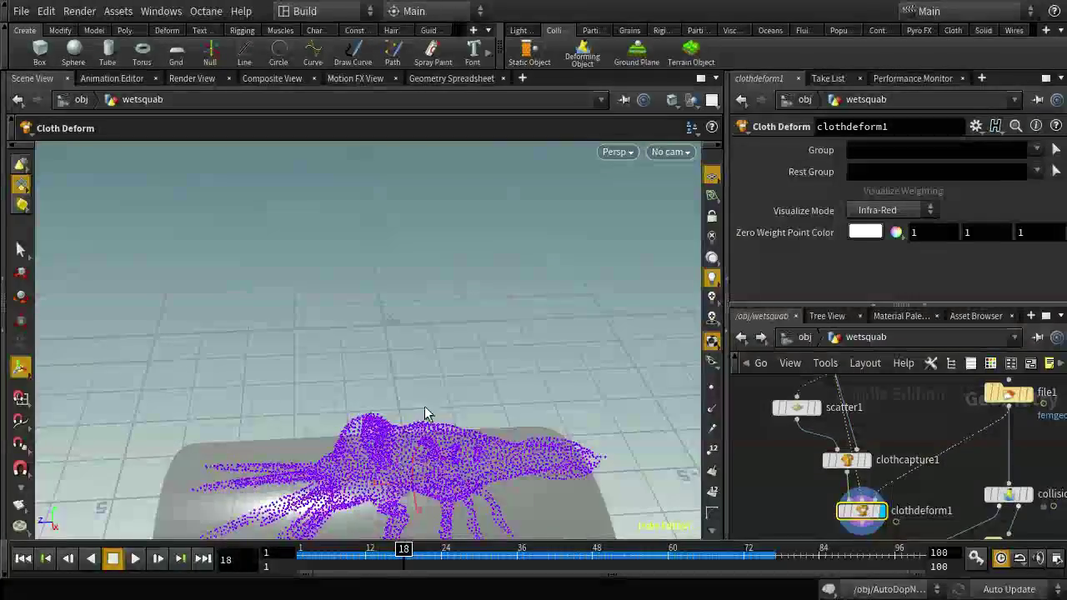
key("Escape")
left_click_drag(492, 370, 131, 403)
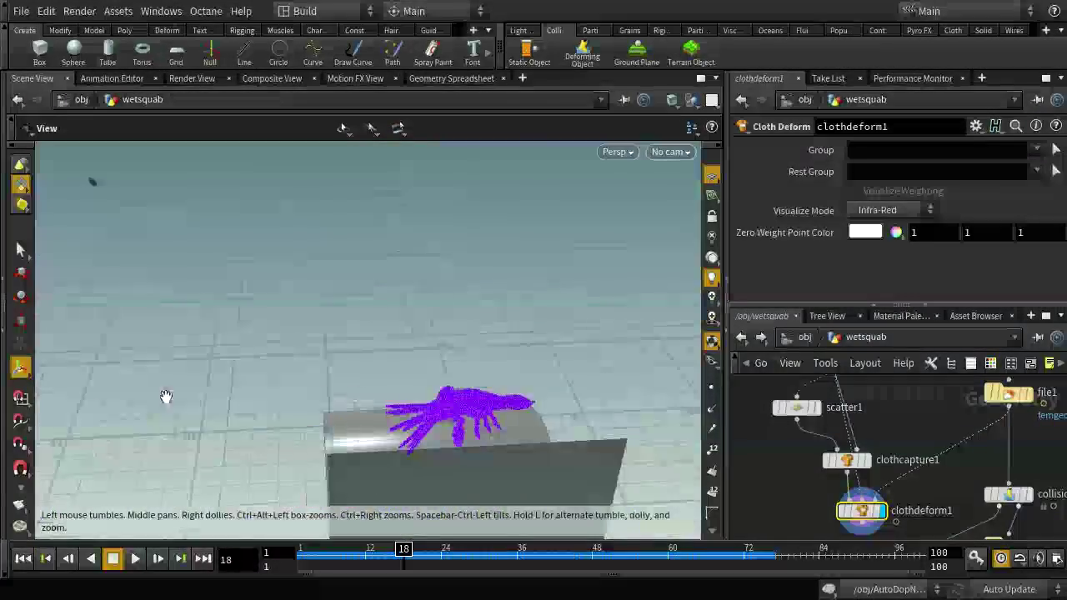
left_click_drag(448, 393, 630, 214)
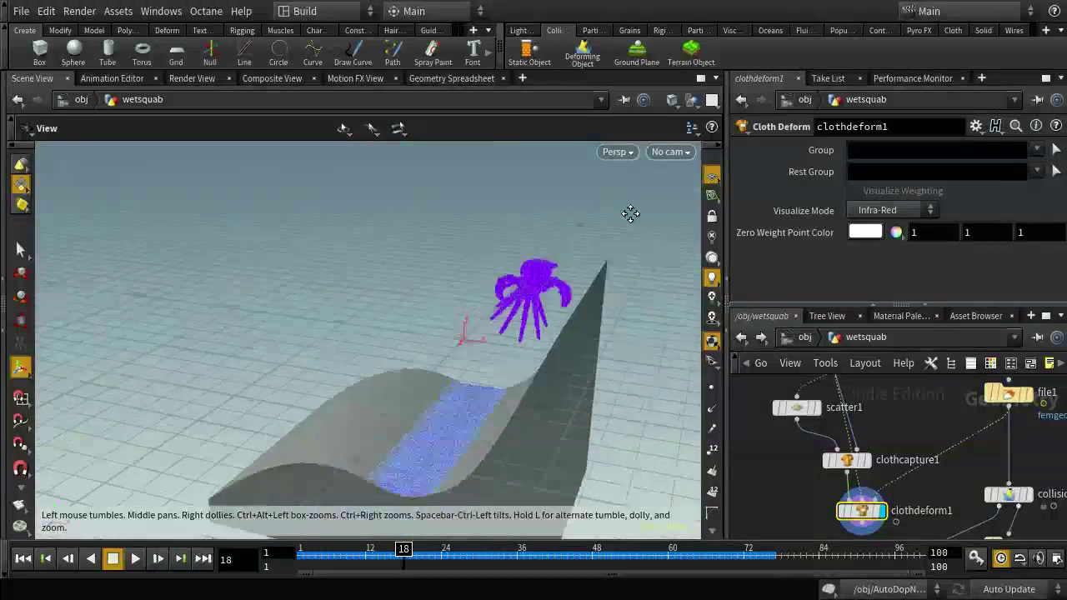
key("Return")
left_click_drag(404, 548, 779, 576)
double_click(224, 559)
type("10")
key("Return")
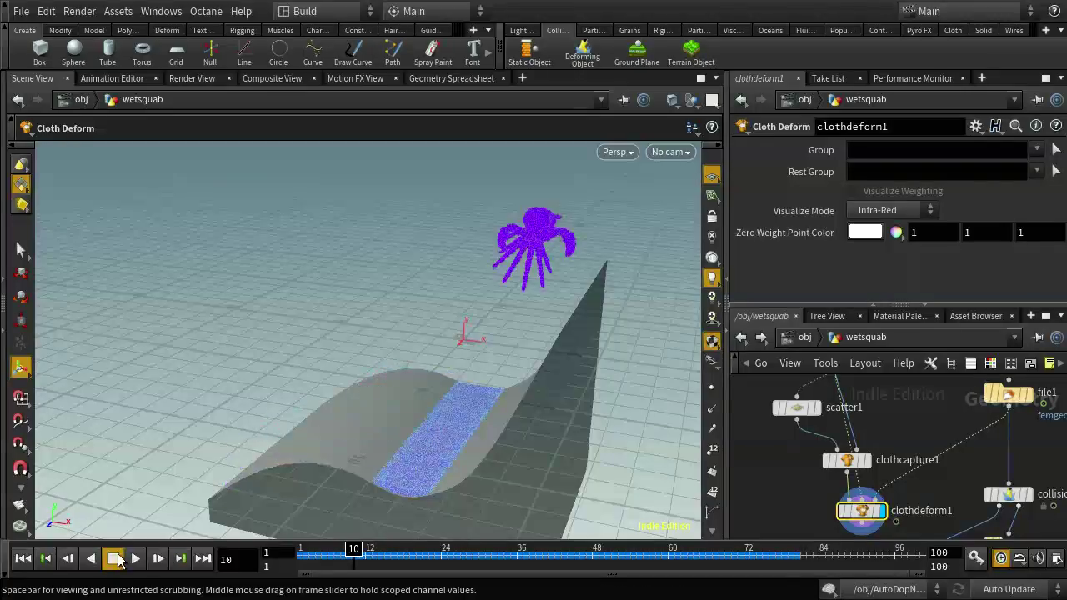
Return to frame 1 and save the scene file
left_click(45, 559)
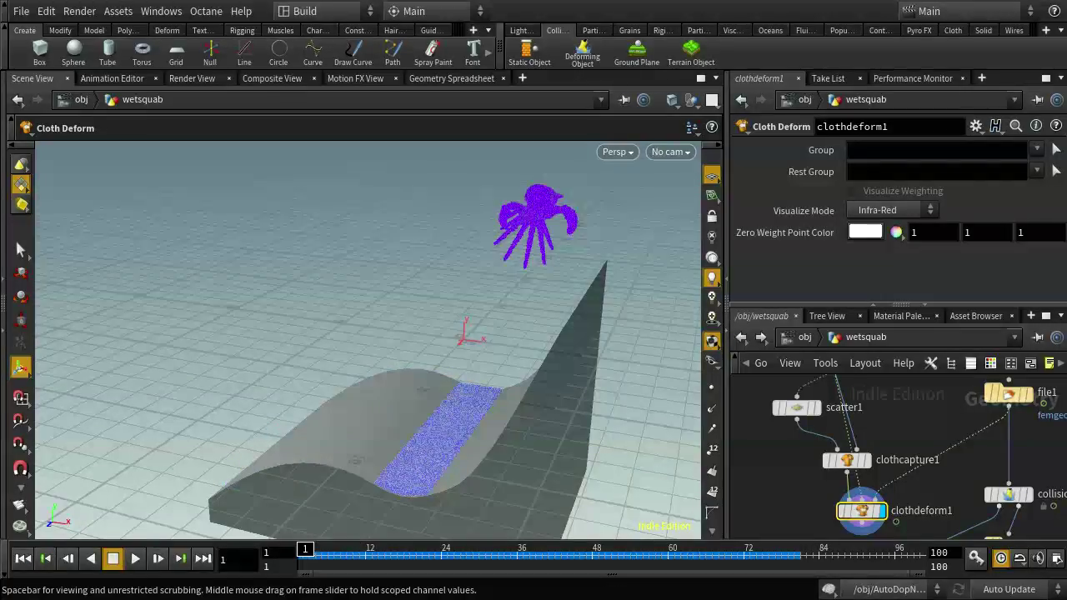
key("ctrl+s")
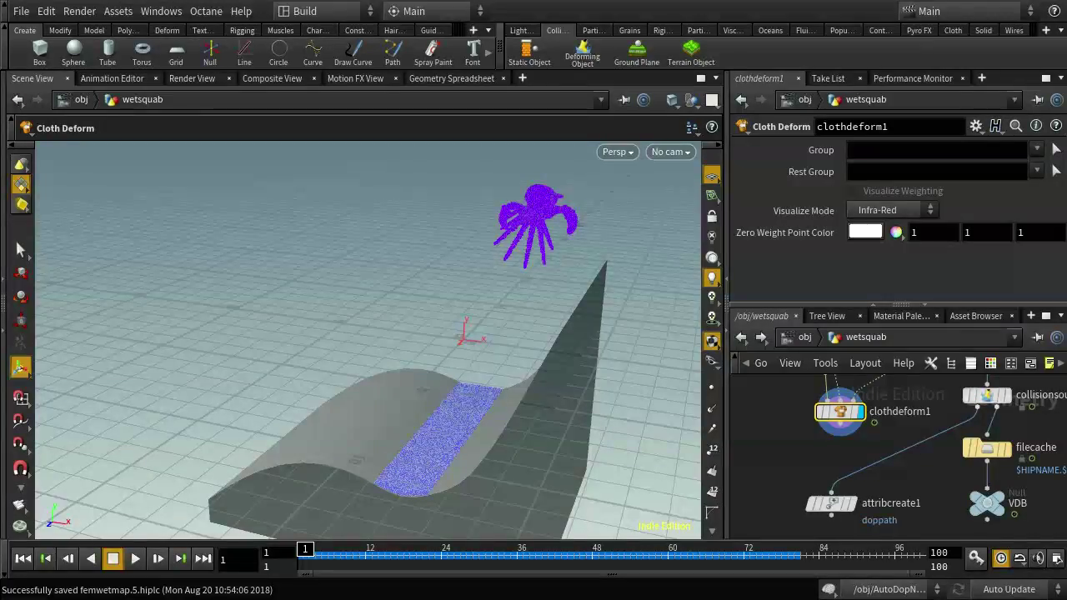
Leave the wetsquab network and open the fliptank_fluid object's network at its import_fliptank node
left_click(804, 336)
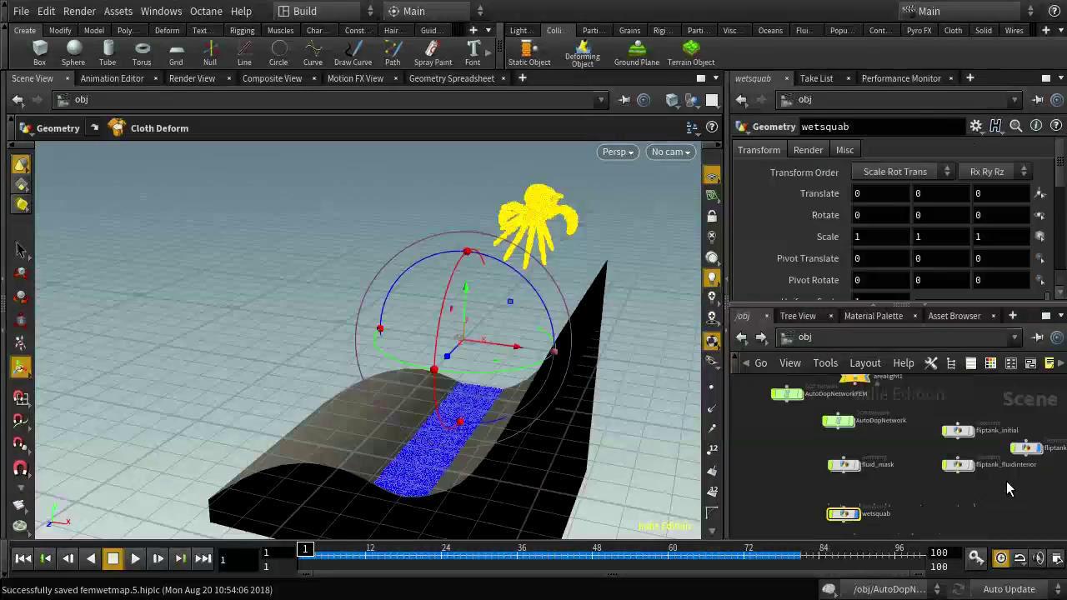
middle_click_drag(1015, 498, 852, 498)
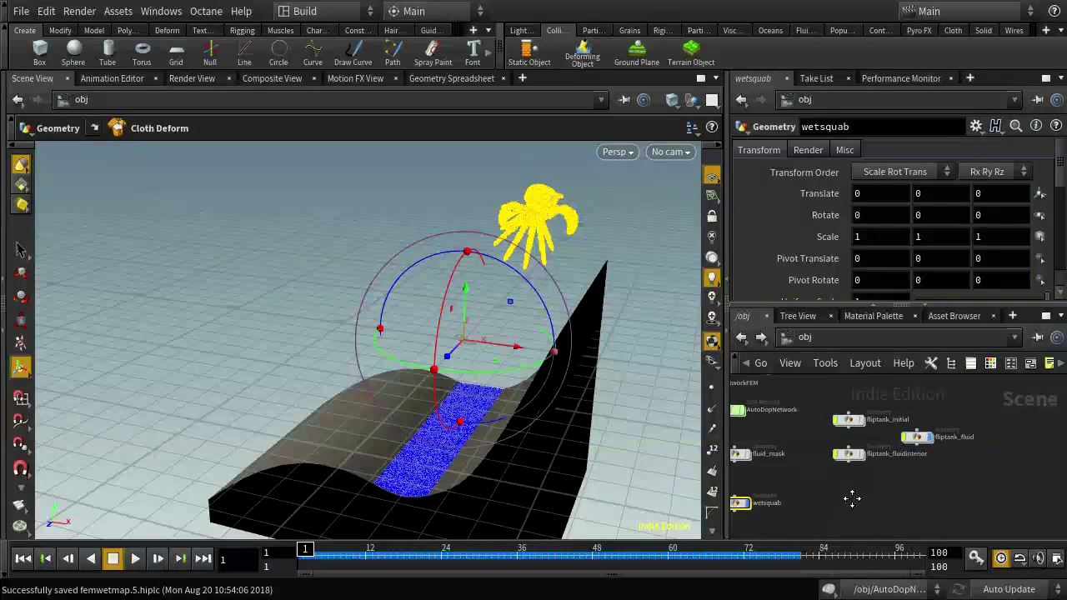
double_click(918, 438)
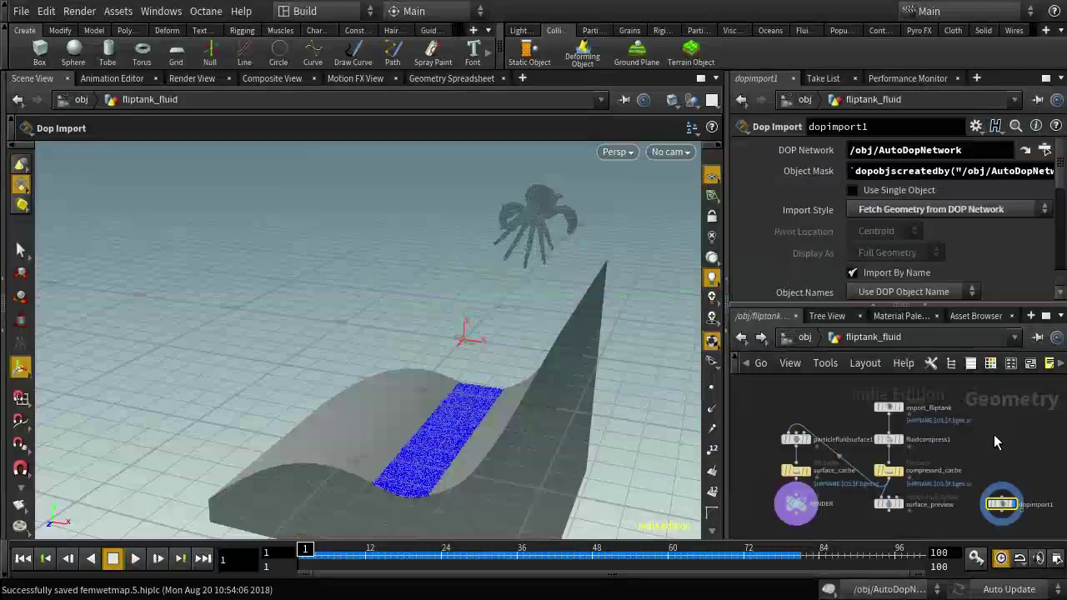
key("l")
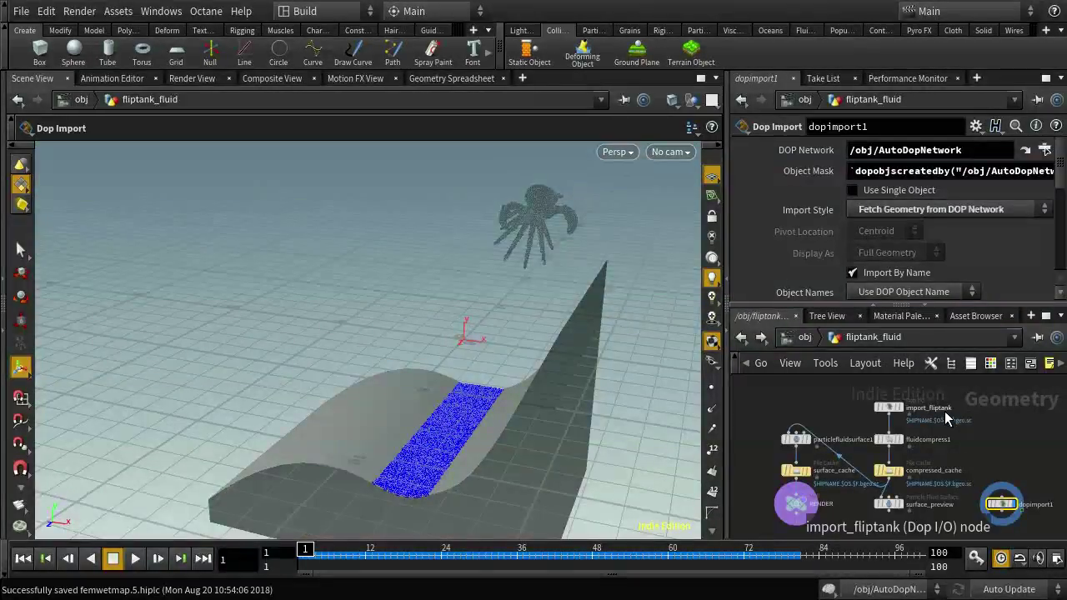
middle_click_drag(978, 440, 919, 424)
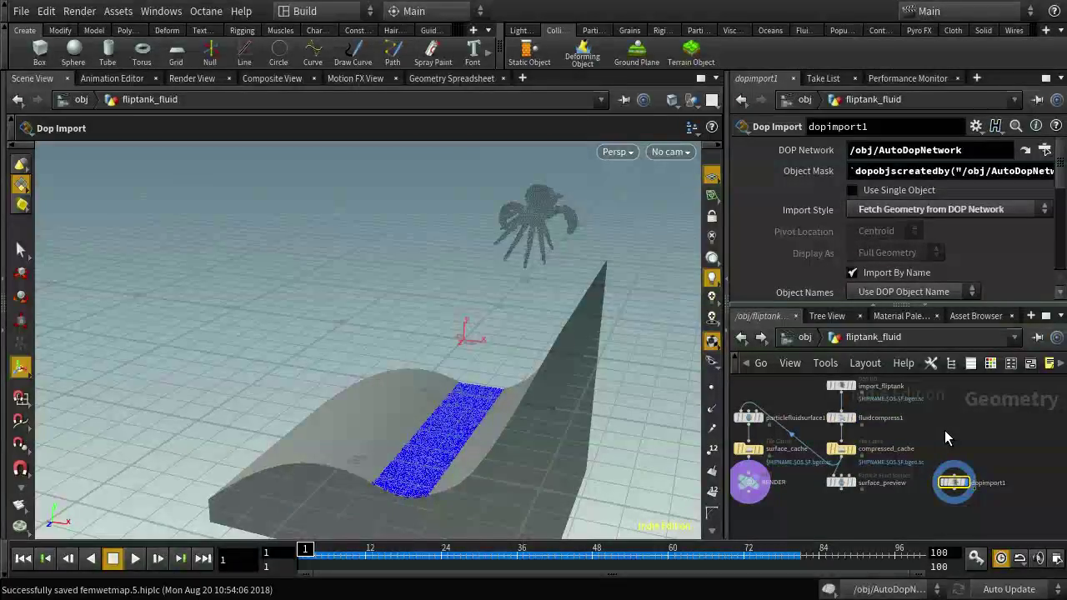
middle_click_drag(944, 430, 938, 482)
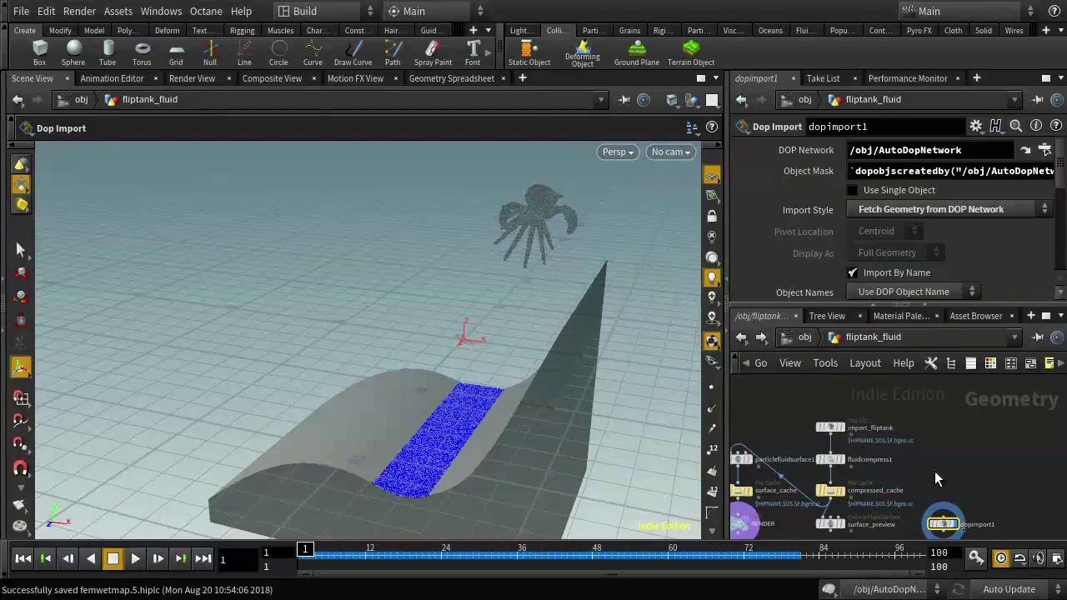
Inspect the import_fliptank node's information for its point attributes and groups
left_click(838, 428)
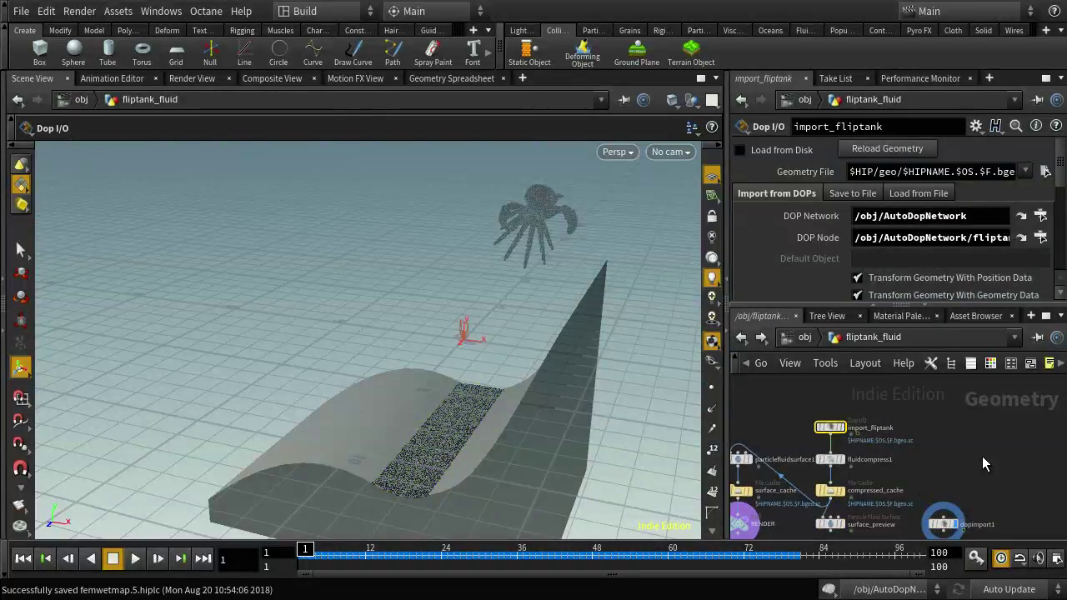
mouse_move(838, 426)
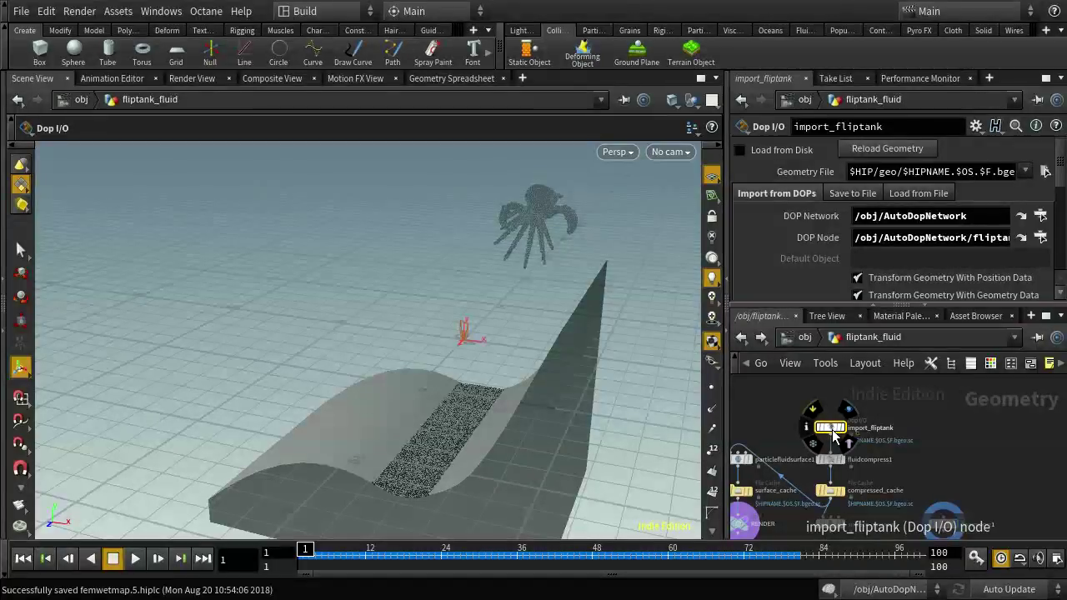
middle_click(833, 434)
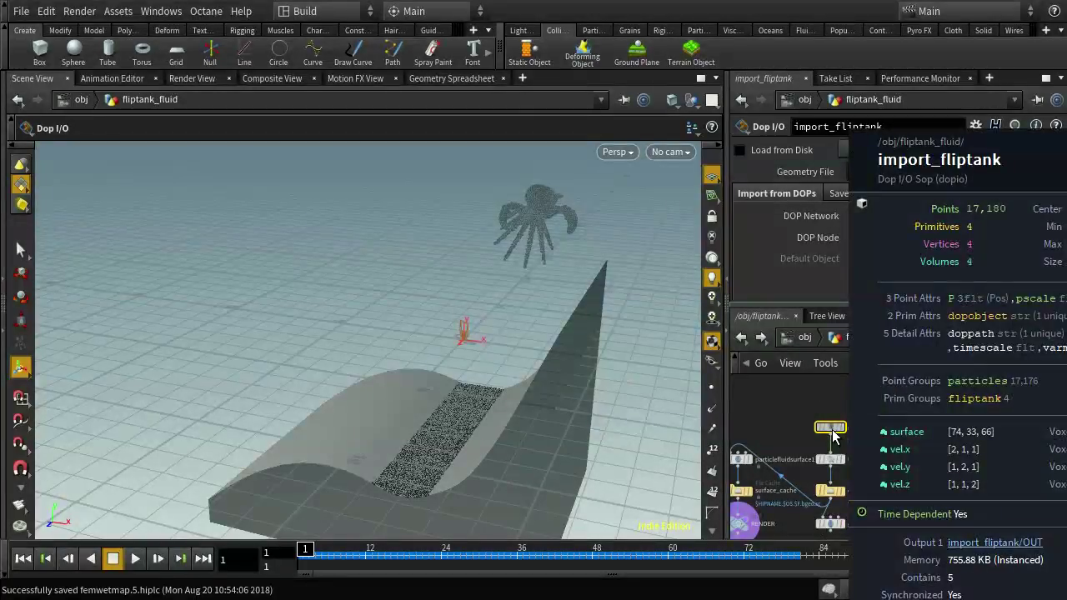
left_click(996, 386)
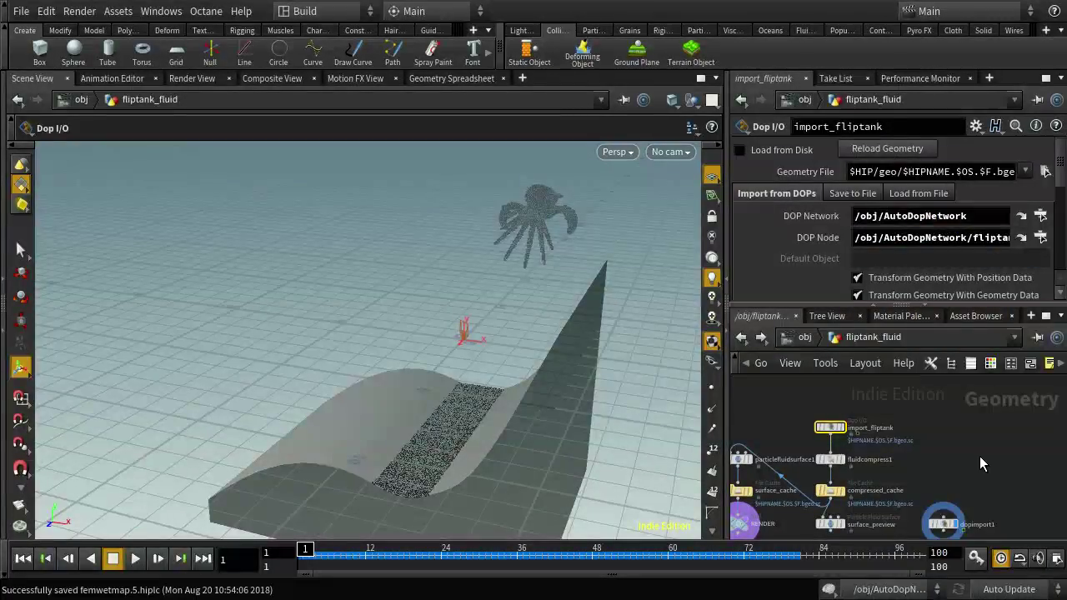
Add a Blast node beside import_fliptank, wire import_fliptank into it and display its output
key("Tab")
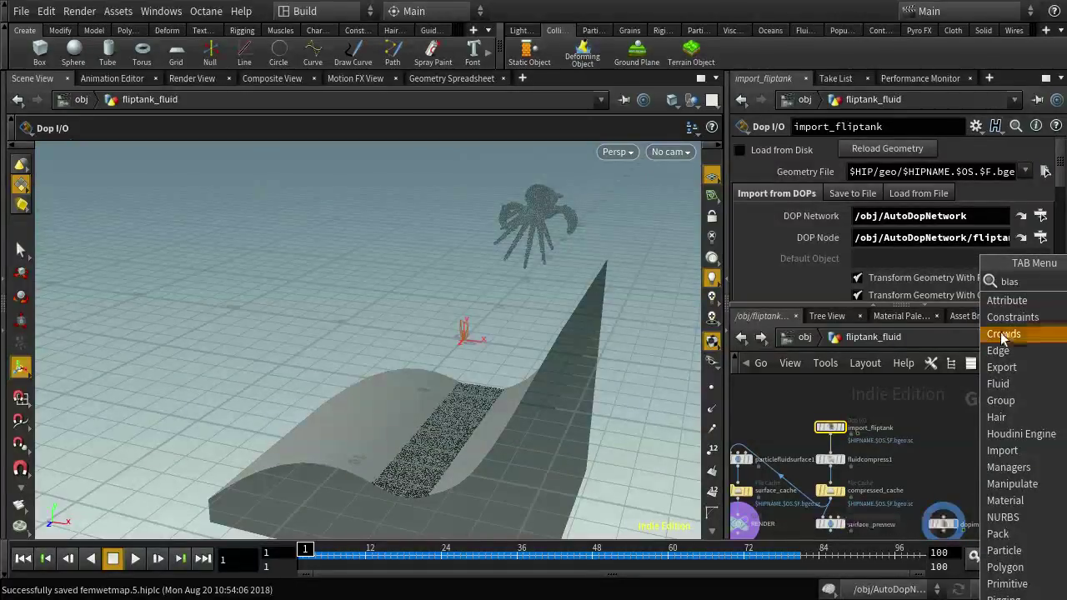
type("blas")
key("Return")
left_click(969, 451)
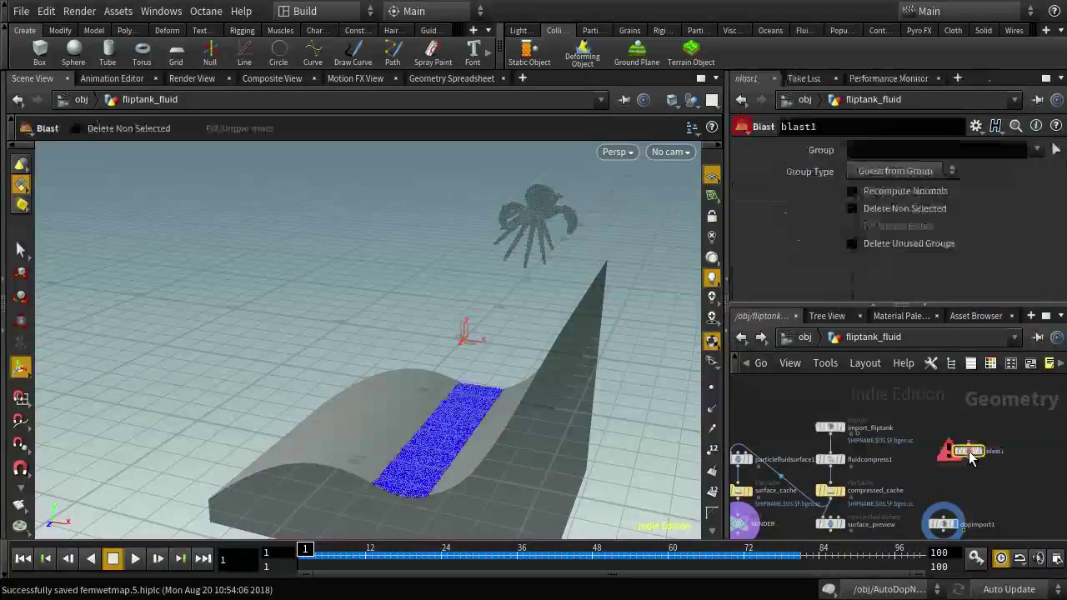
left_click(840, 439)
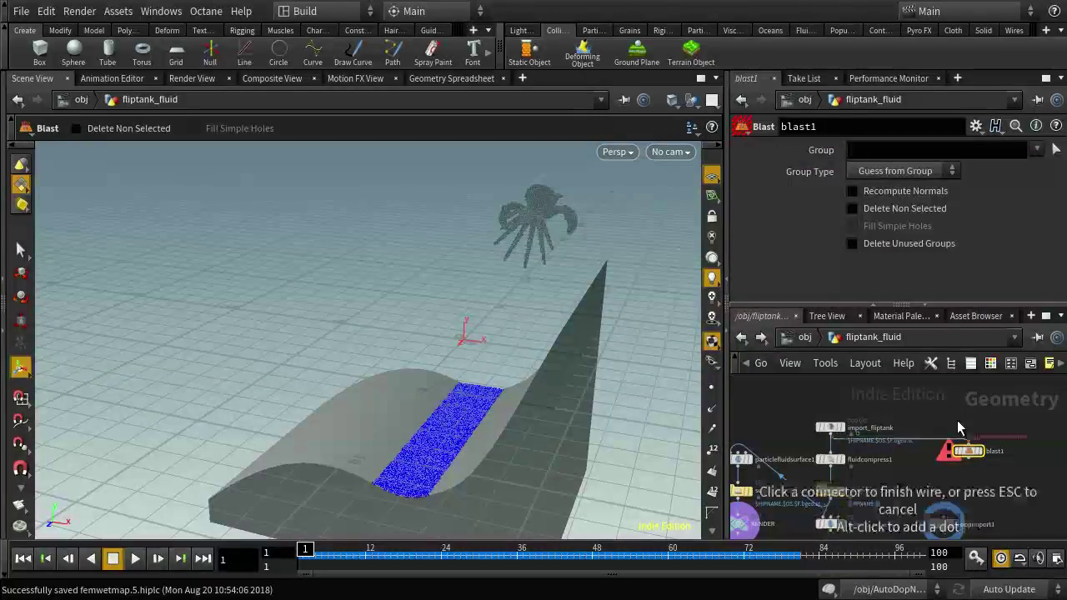
left_click(967, 443)
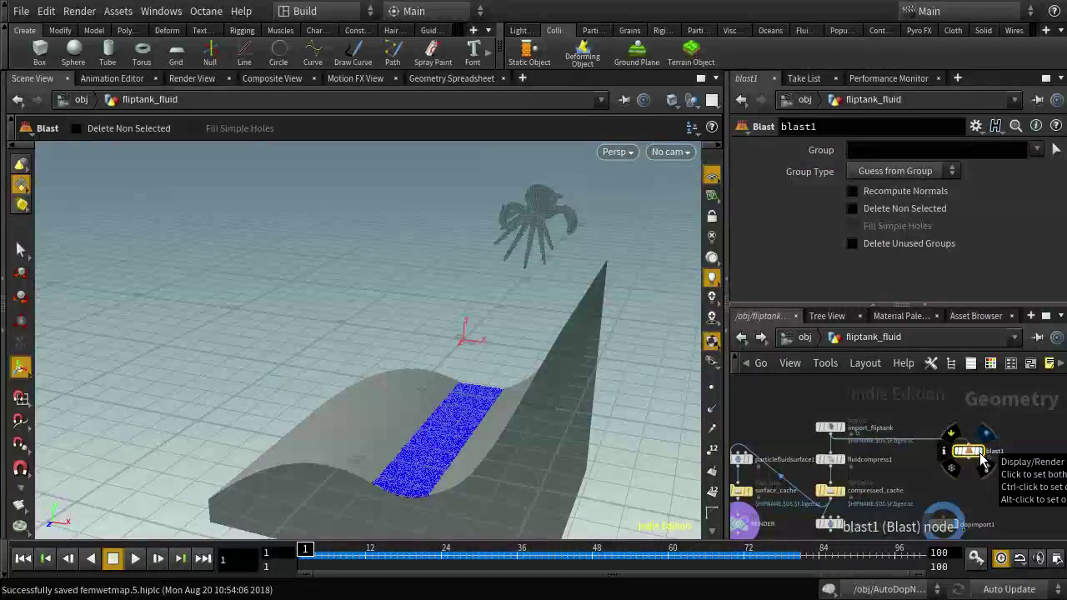
left_click(980, 451)
Set blast1's Group to particles and enable Delete Non Selected
left_click(1039, 150)
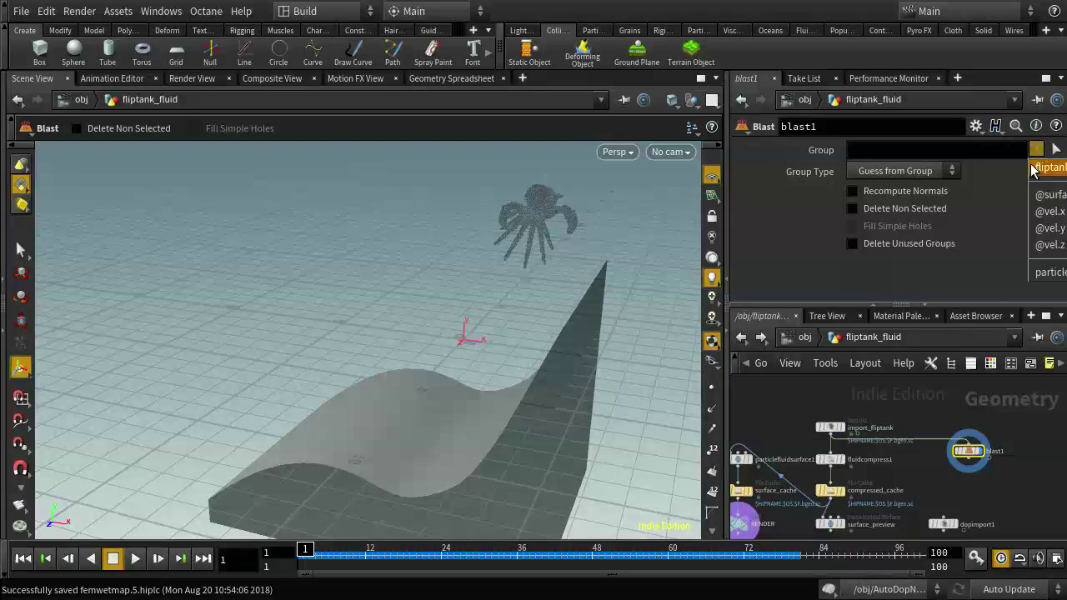
left_click(1047, 267)
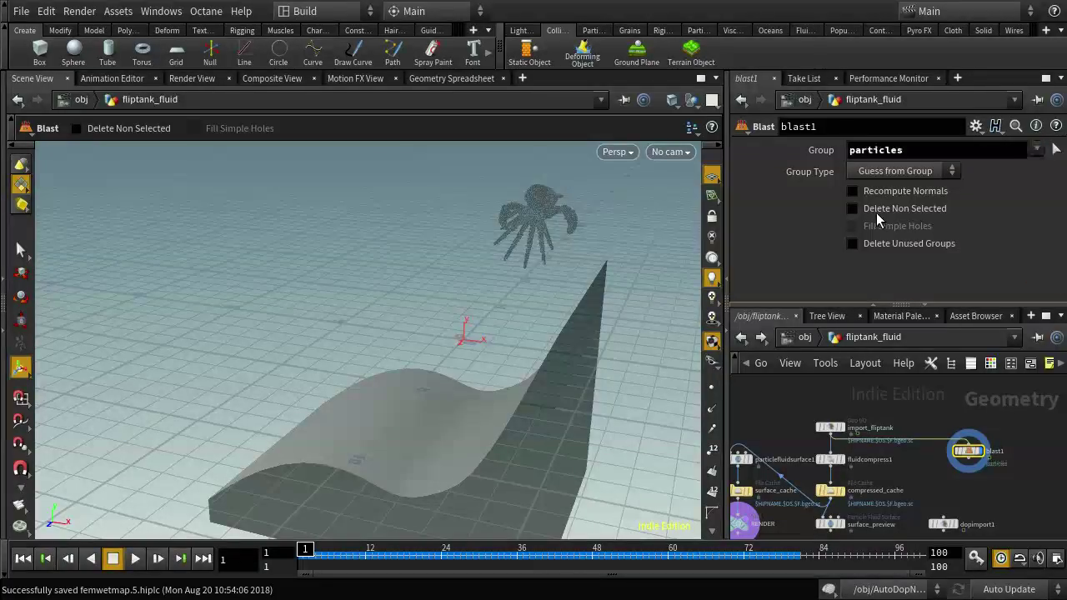
left_click(867, 209)
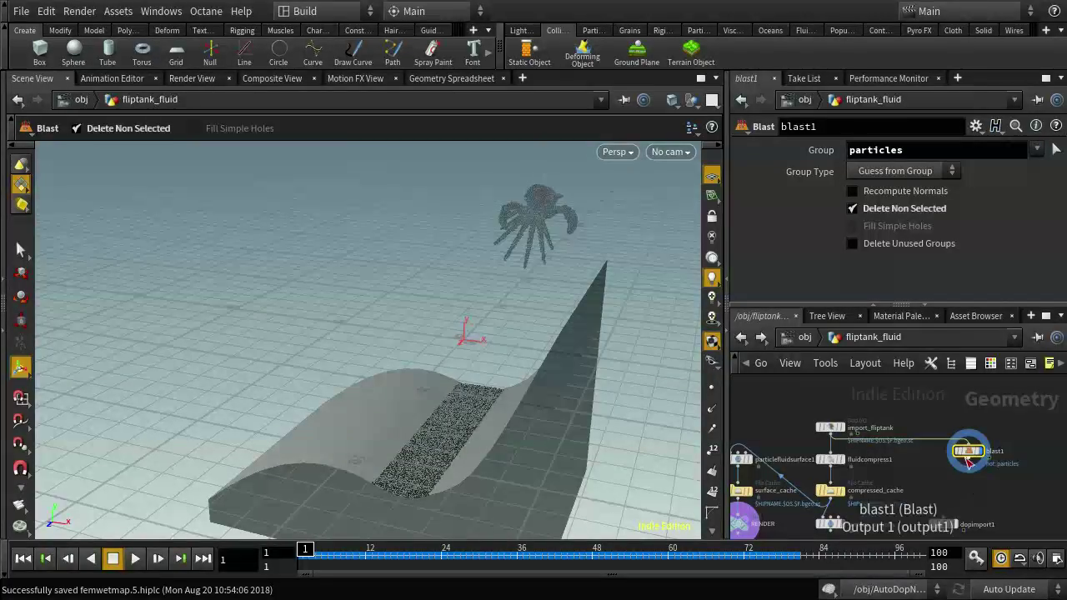
mouse_move(975, 458)
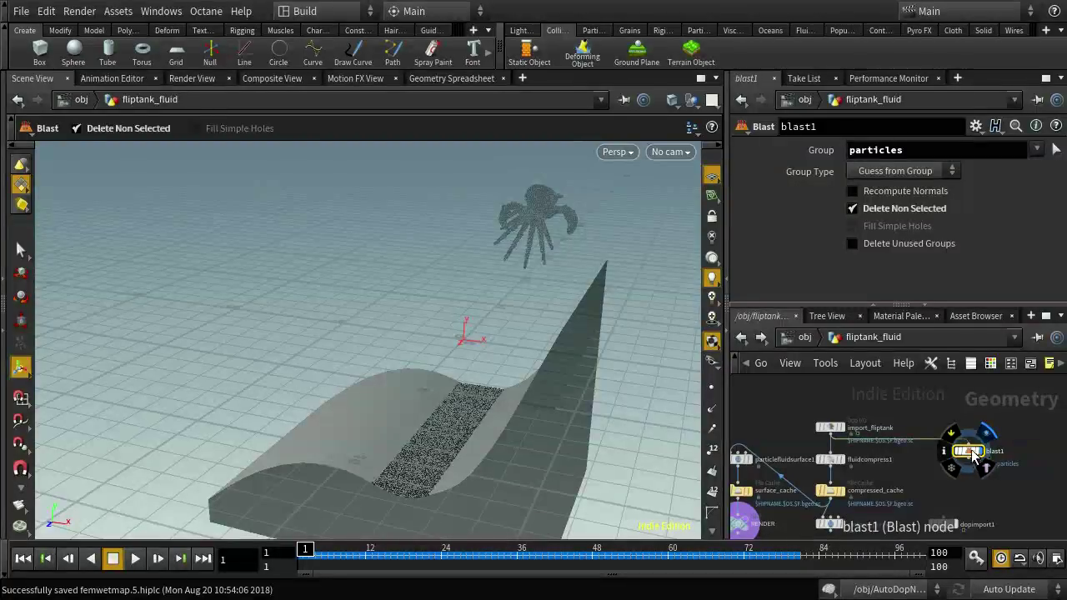
Add a Null node below blast1, wired to blast1's output
middle_click(973, 454)
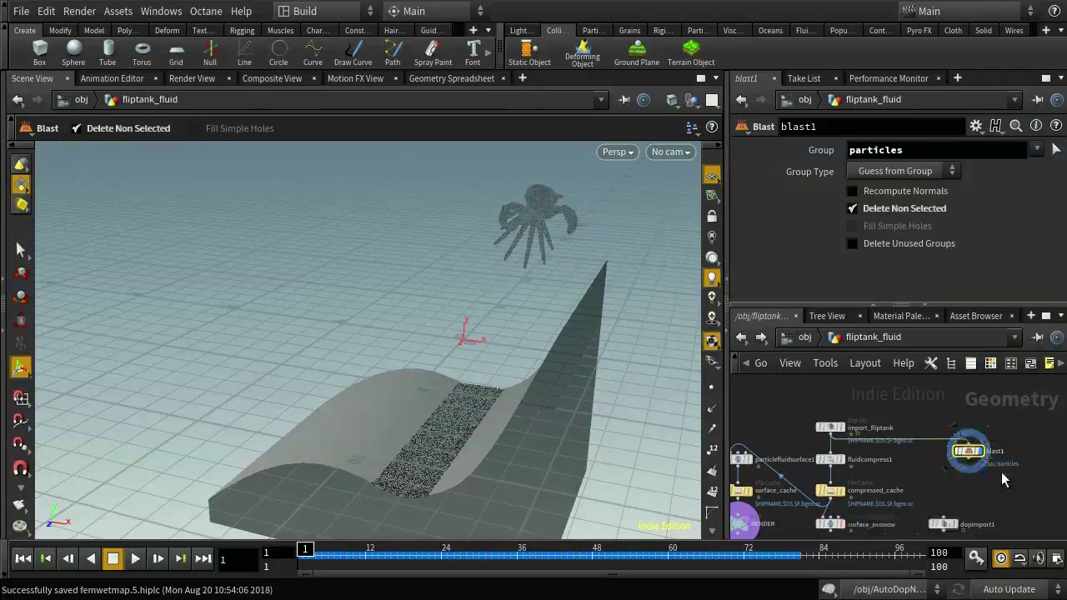
scroll(1001, 472, "up", 4)
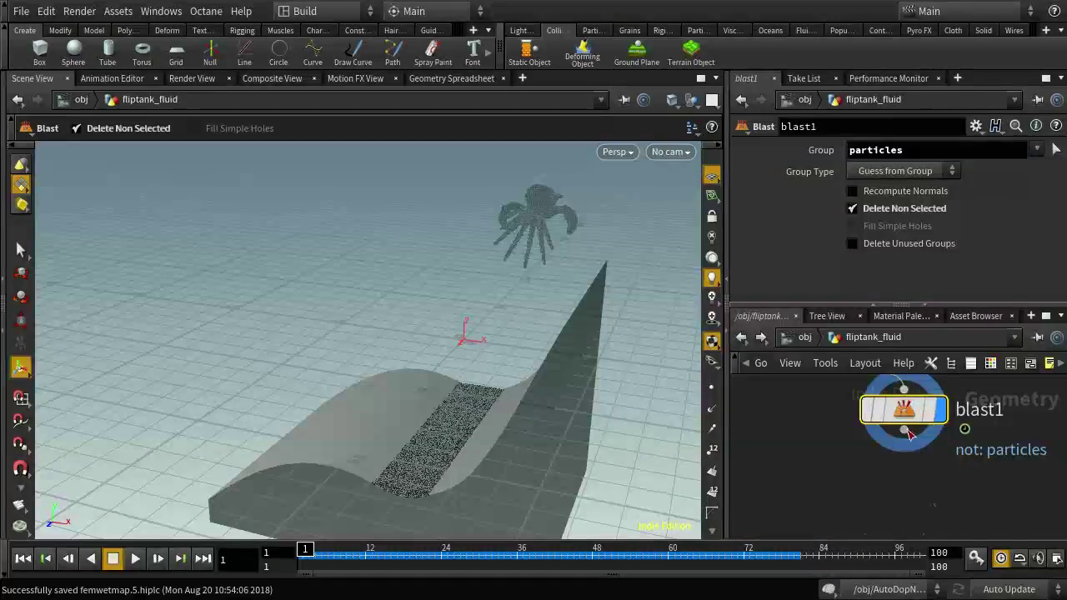
key("Tab")
type("nu")
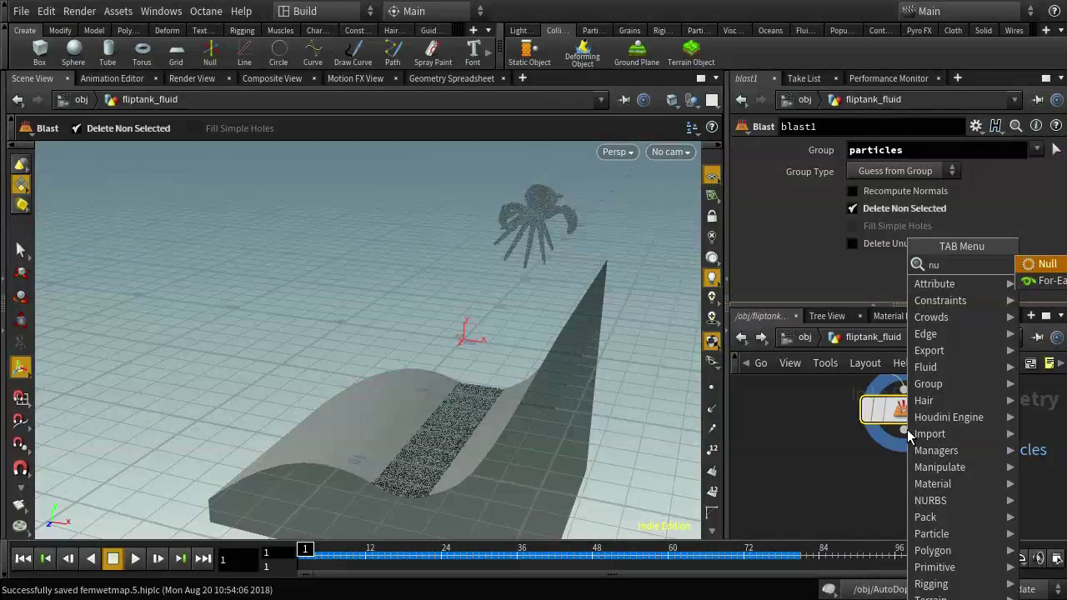
key("Return")
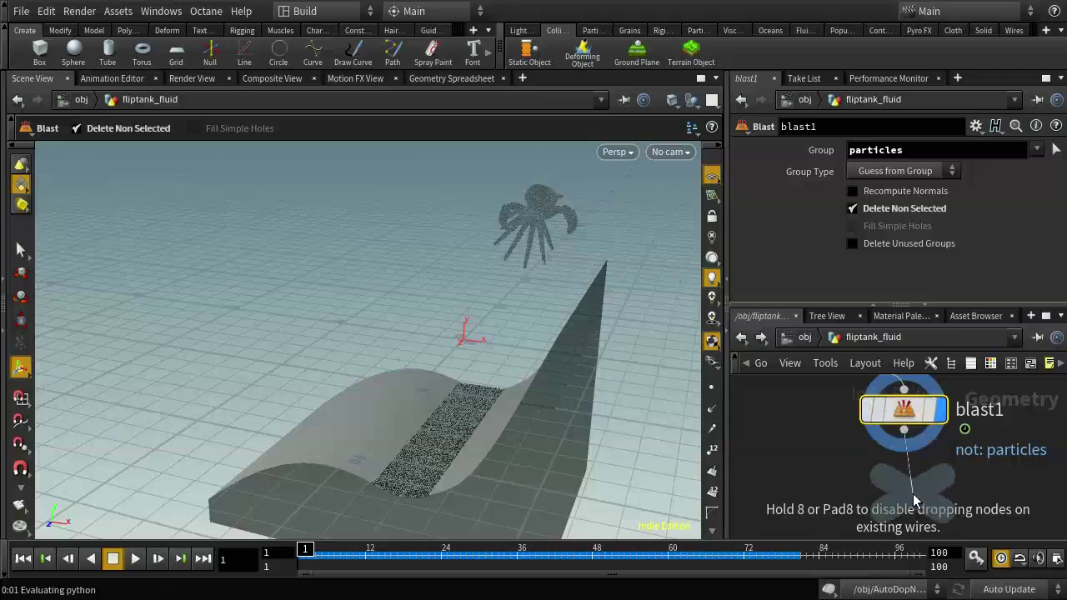
left_click(907, 503)
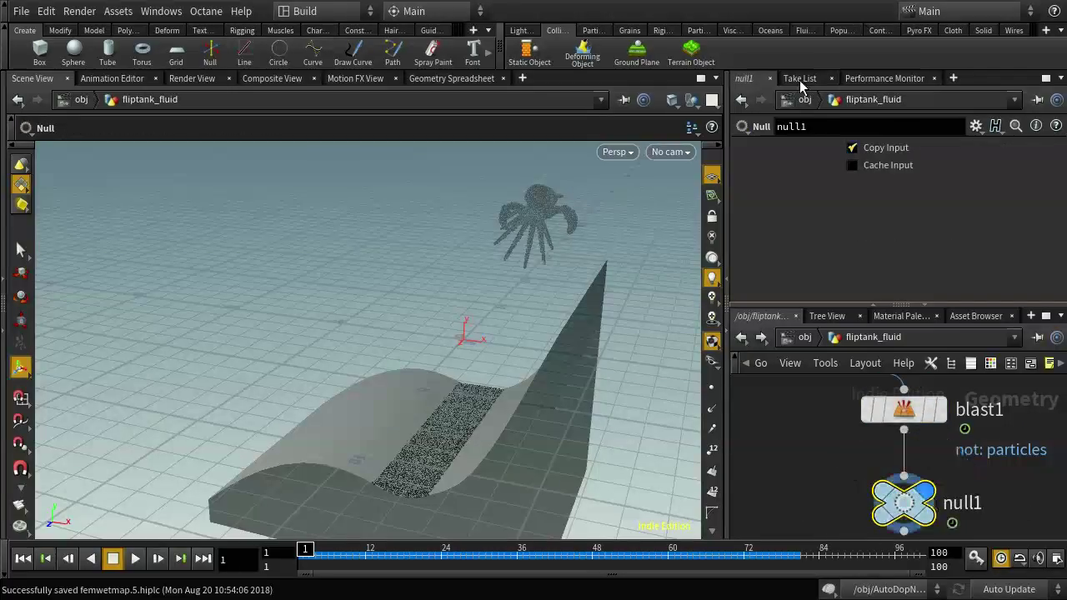
Rename the new Null node PARTICLES
double_click(817, 126)
type("Pa")
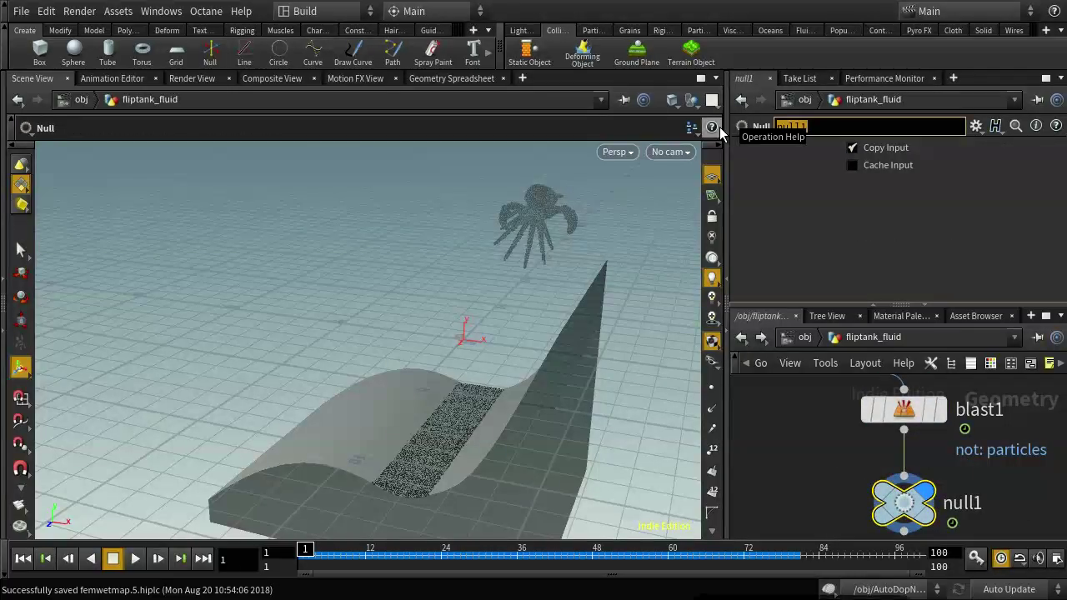
type("RTICLES")
key("Return")
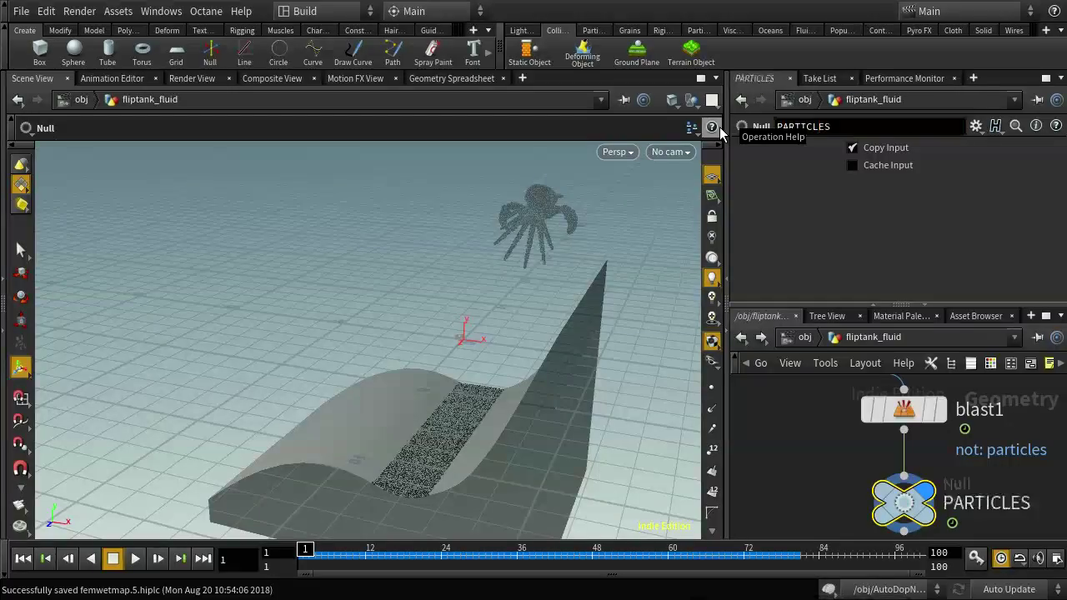
Leave the fliptank_fluid network and open the wetsquab object's network
left_click(805, 338)
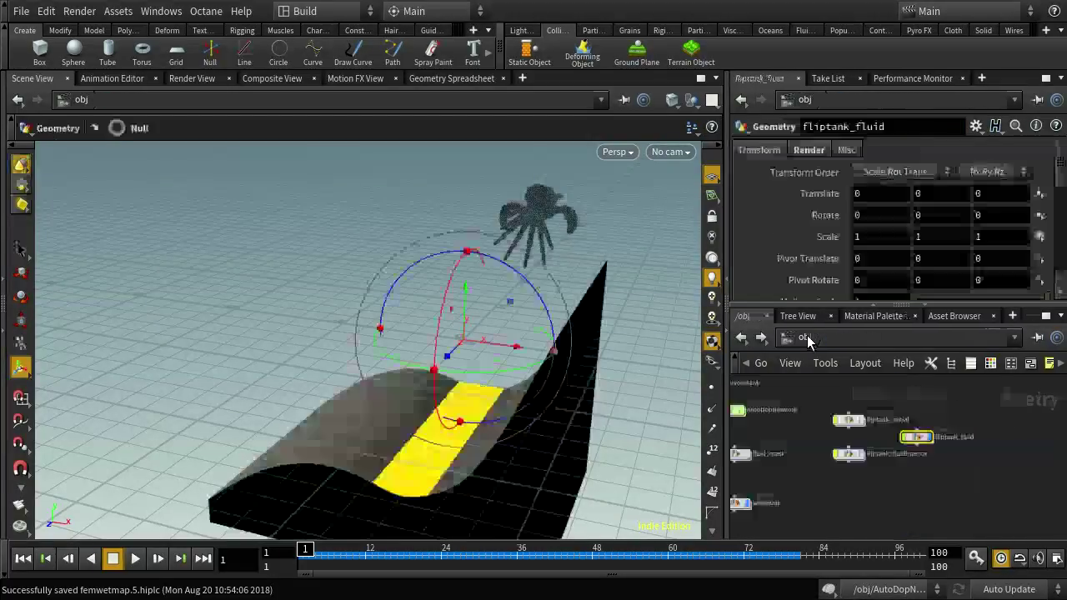
middle_click_drag(817, 496, 1036, 456)
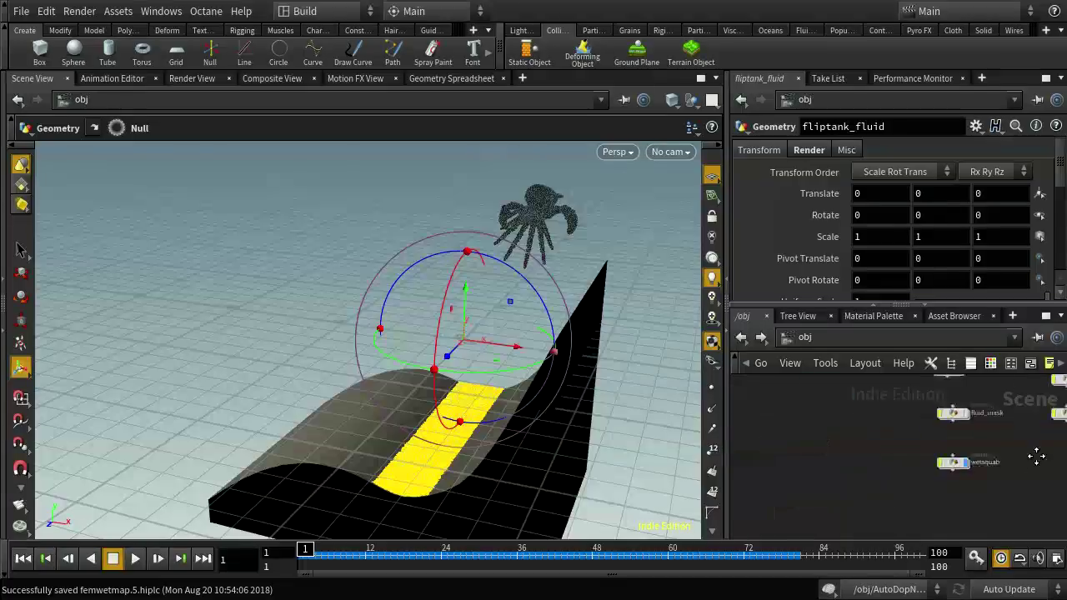
double_click(952, 458)
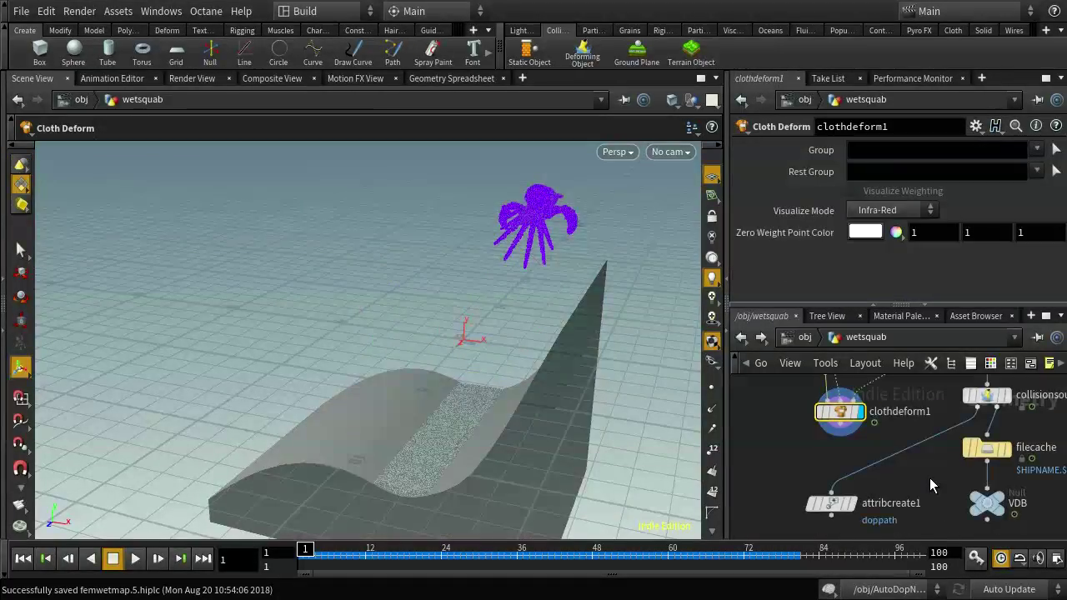
Move the four-node chain ending in clothdeform1 aside, away from the collision source and attribcreate1 nodes
scroll(929, 478, "down", 5)
middle_click_drag(773, 452, 840, 466)
left_click_drag(896, 385, 999, 495)
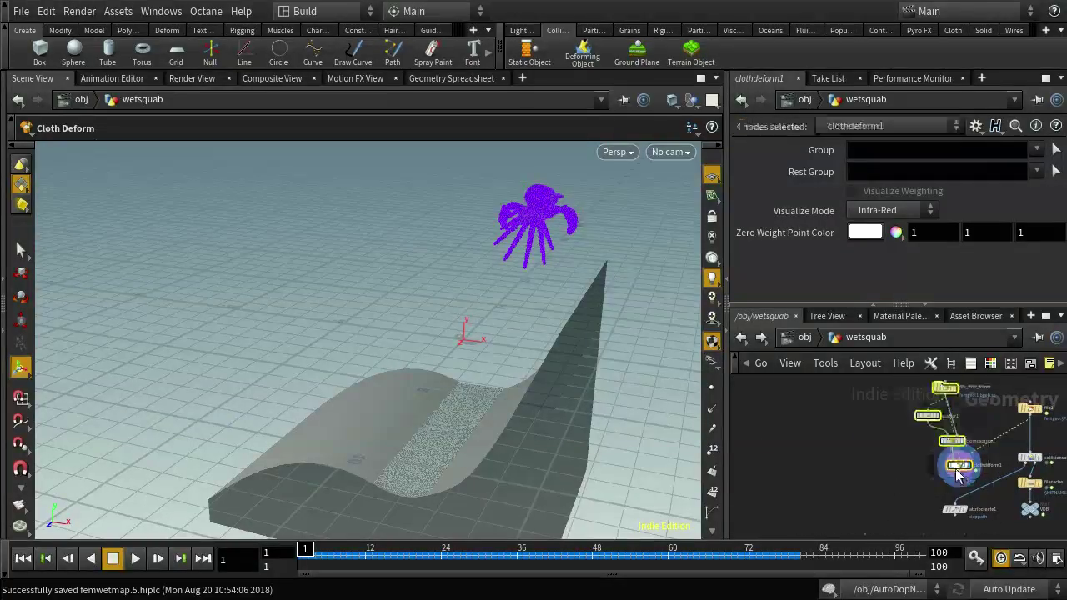
left_click_drag(959, 465, 754, 450)
middle_click_drag(755, 480, 820, 425)
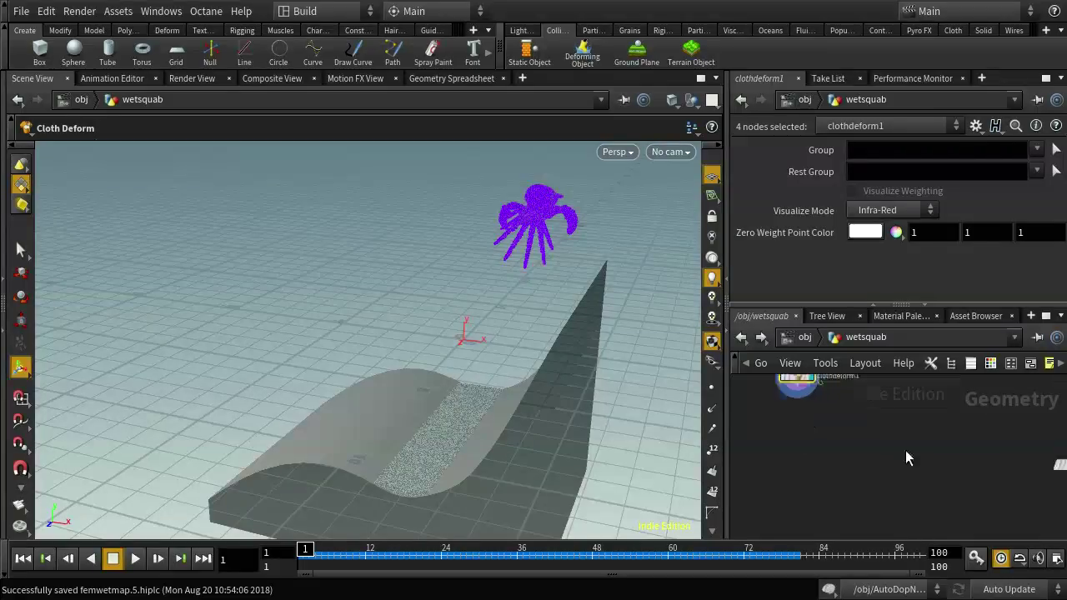
Add an Object Merge node beside clothdeform1
scroll(945, 452, "up", 2)
left_click(950, 448)
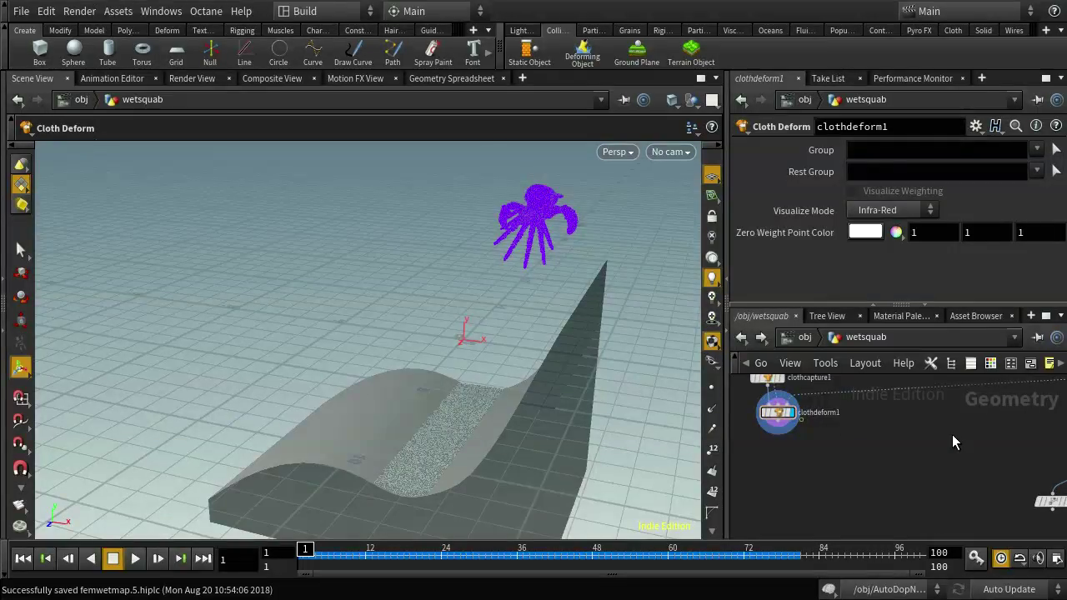
key("Tab")
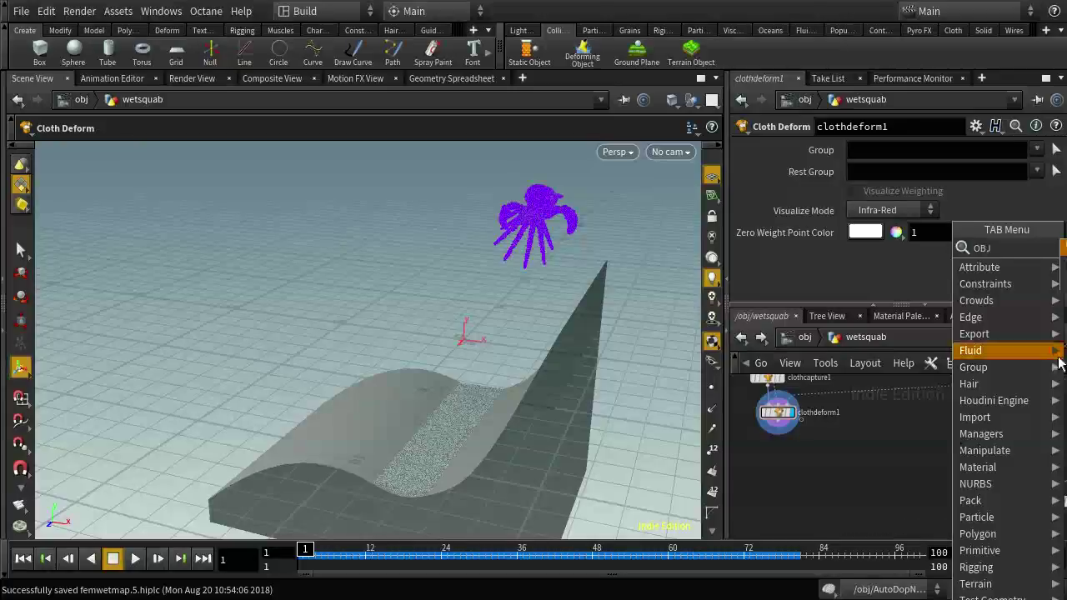
left_click(1000, 358)
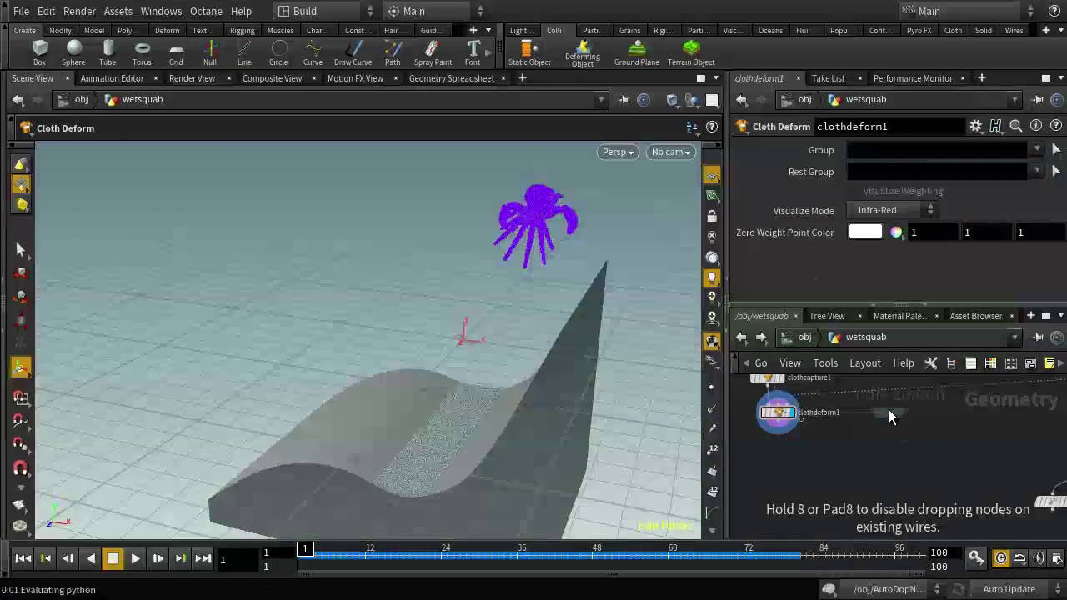
left_click(888, 412)
Set object_merge1's Object 1 to the PARTICLES null inside fliptank_fluid
left_click(1041, 192)
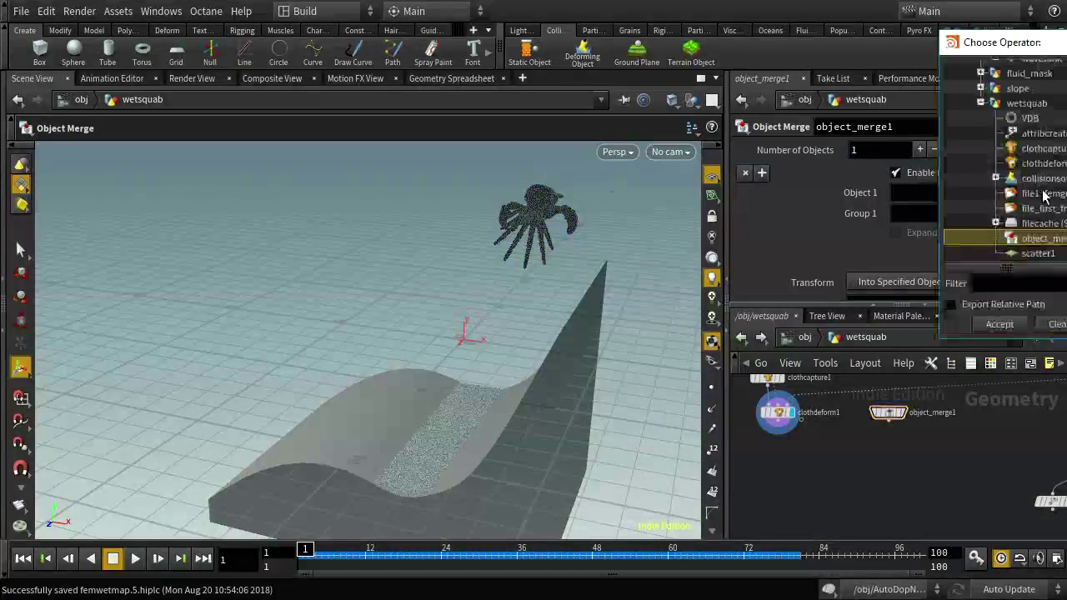
left_click(980, 103)
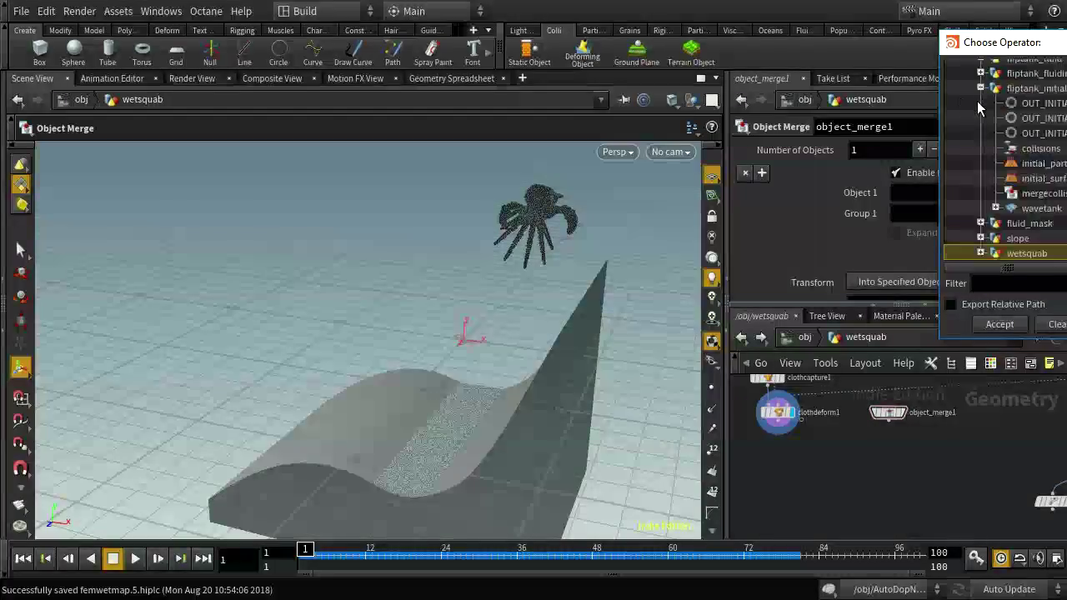
scroll(1031, 163, "up", 2)
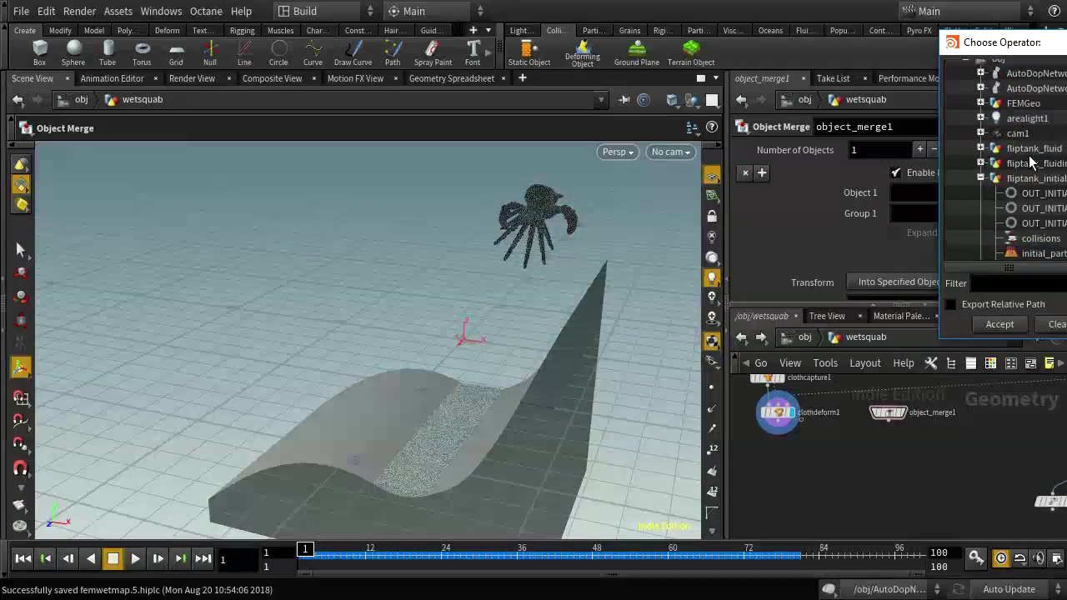
left_click(981, 178)
left_click(980, 173)
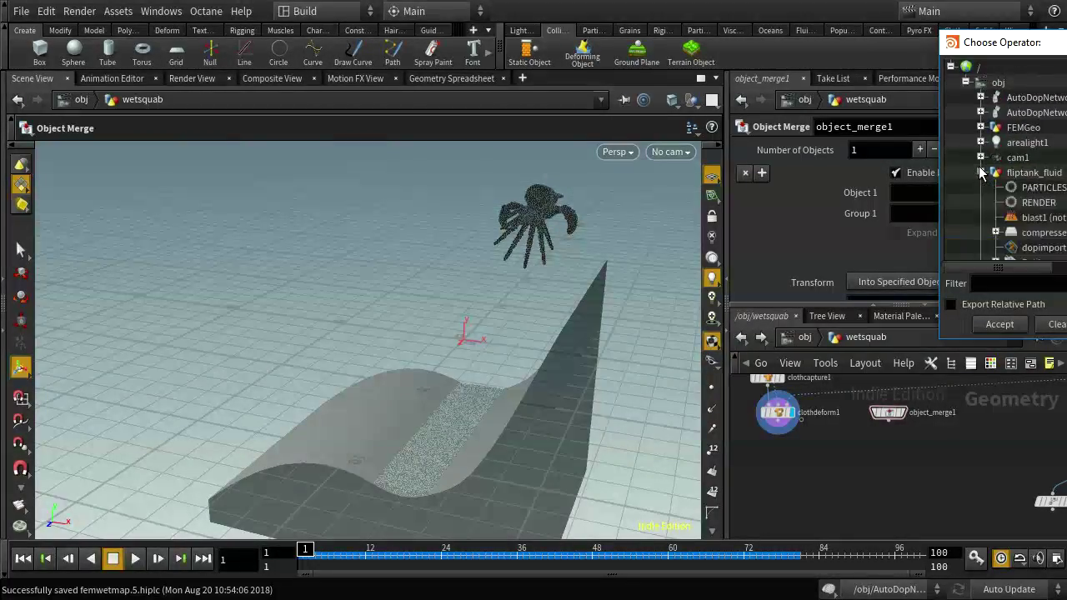
left_click(1044, 189)
left_click(1011, 327)
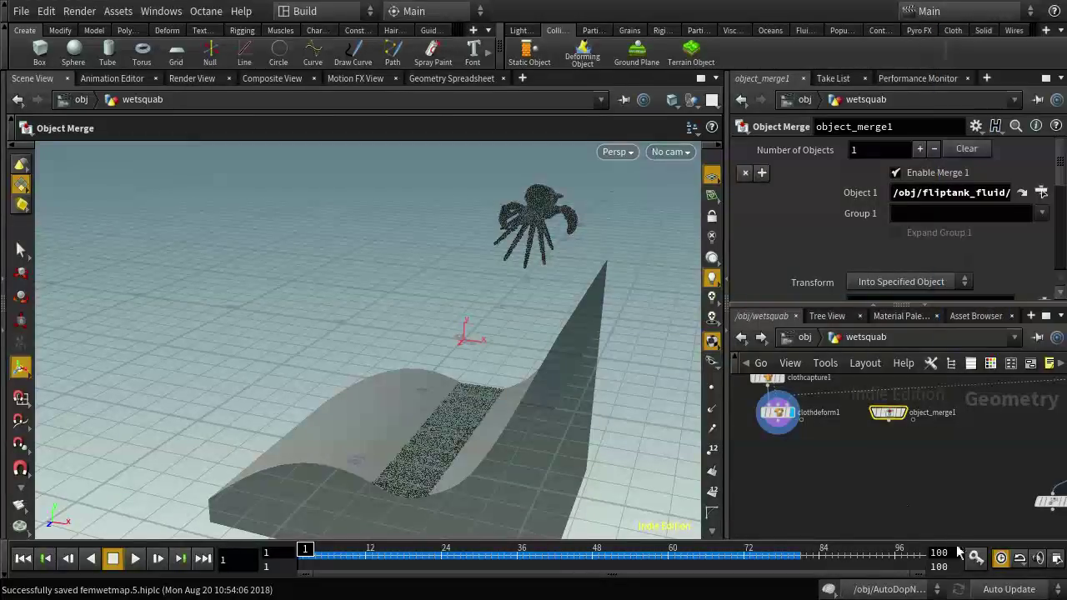
Add an Attribute Create node below clothdeform1, wired to clothdeform1's output
middle_click_drag(875, 500, 909, 469)
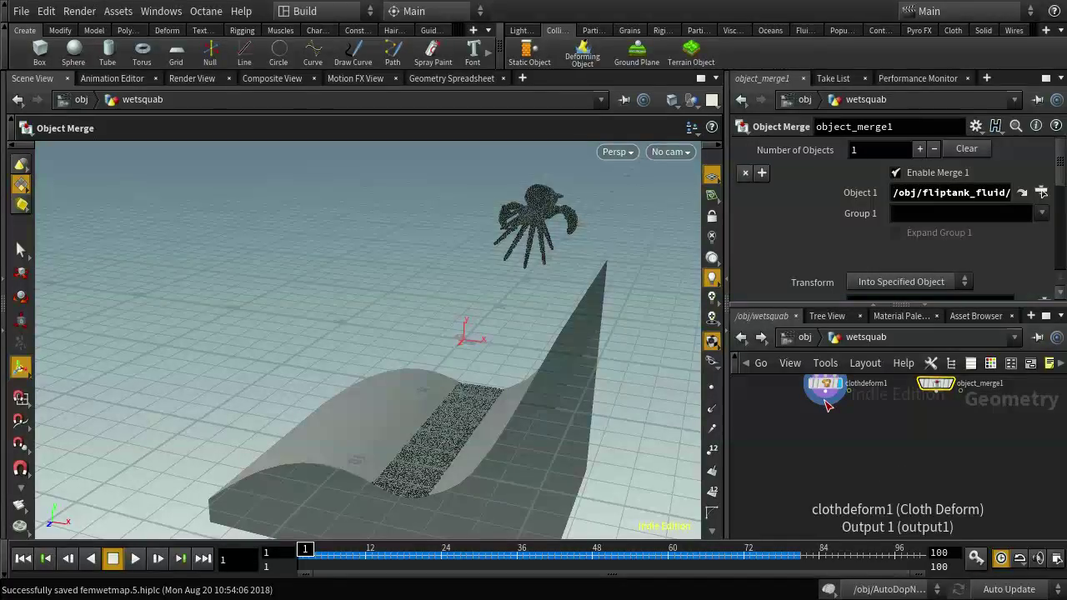
scroll(834, 421, "up", 2)
middle_click_drag(816, 427, 800, 492)
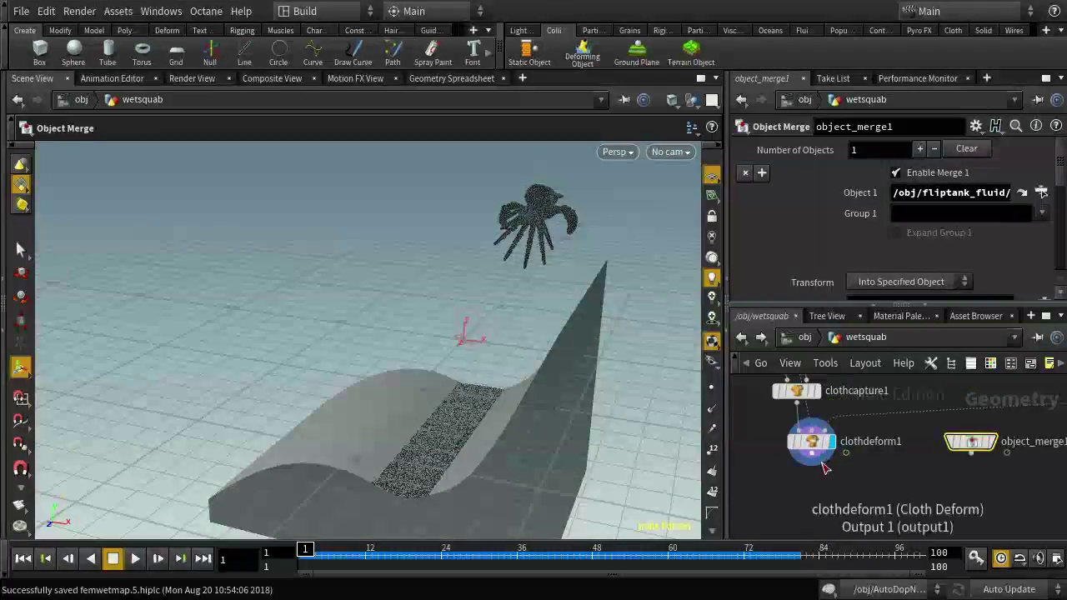
key("Tab")
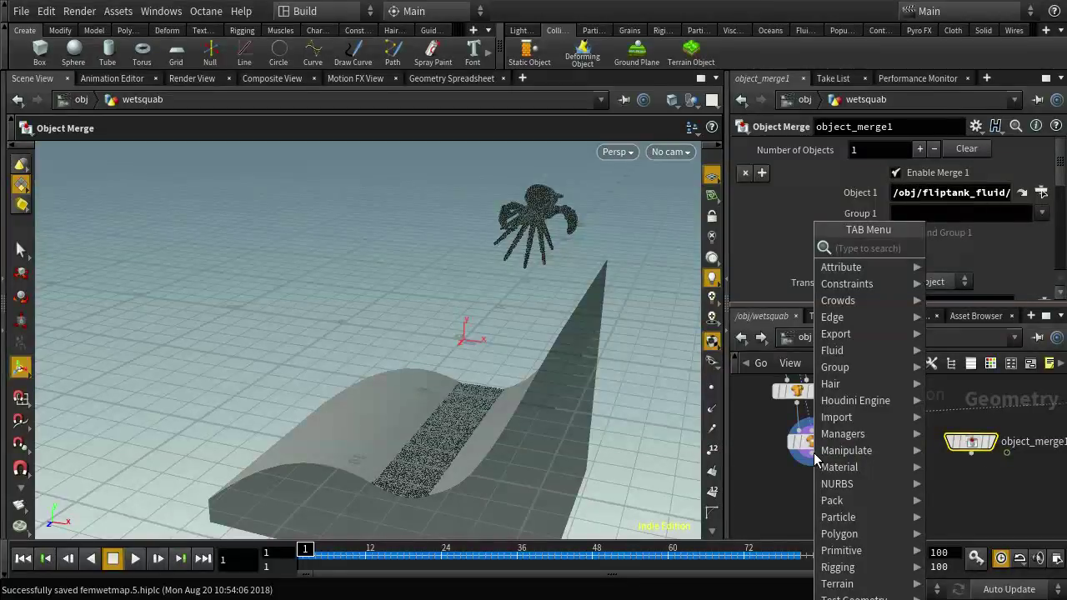
type("A")
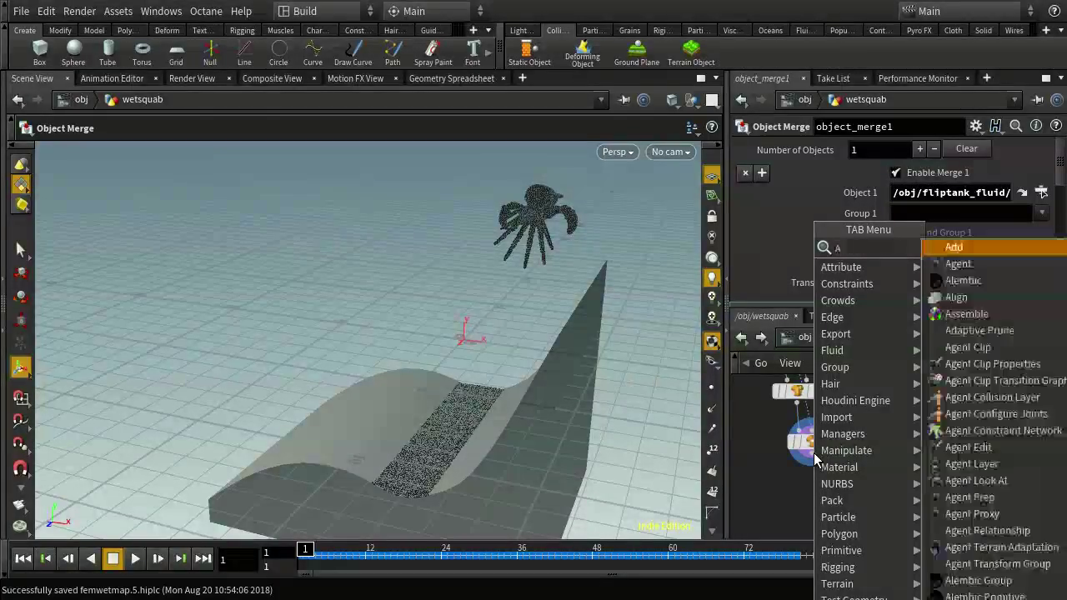
type("TT")
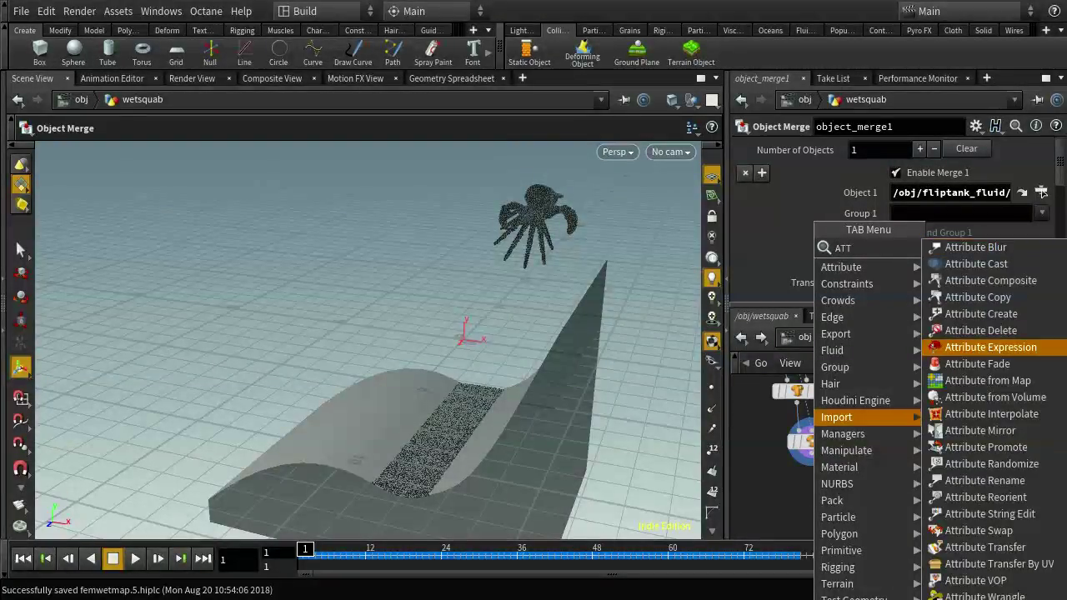
left_click(980, 330)
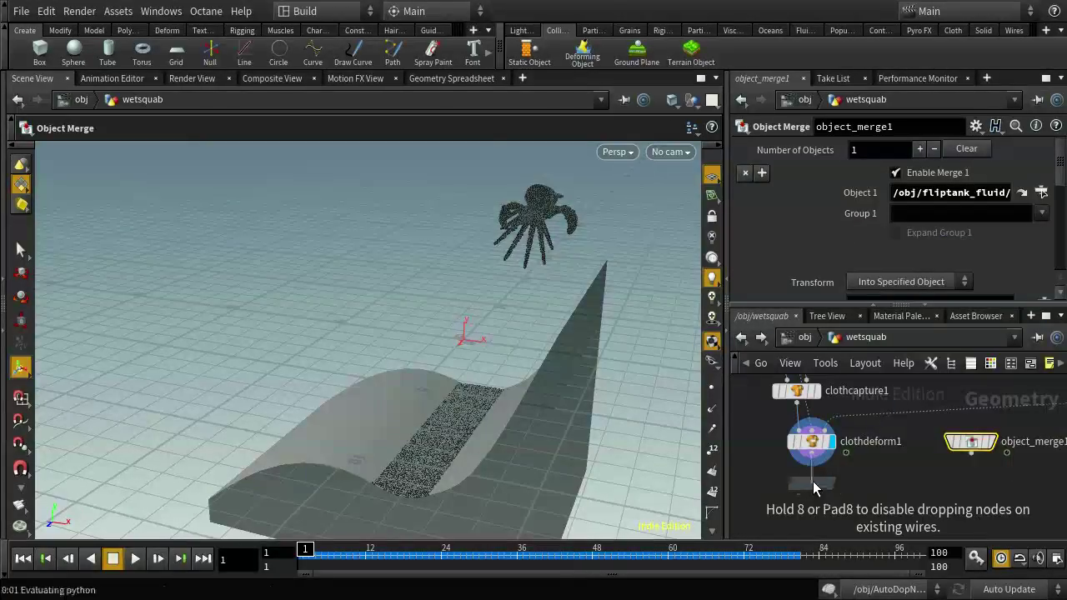
left_click(812, 490)
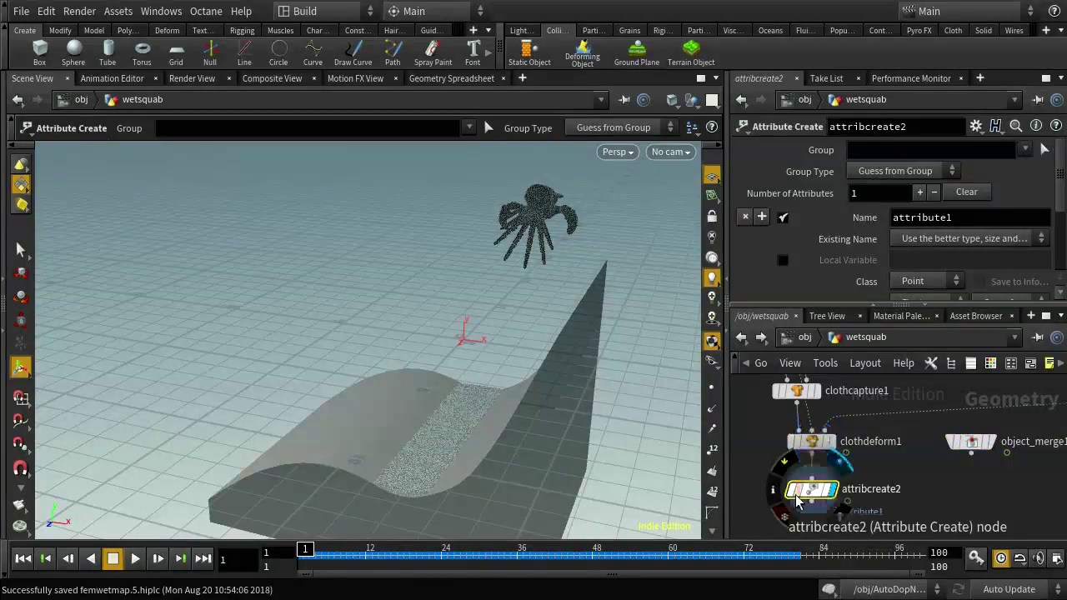
Name the point attribute in attribcreate2 wetness, in lowercase
double_click(942, 218)
type("WETNESS")
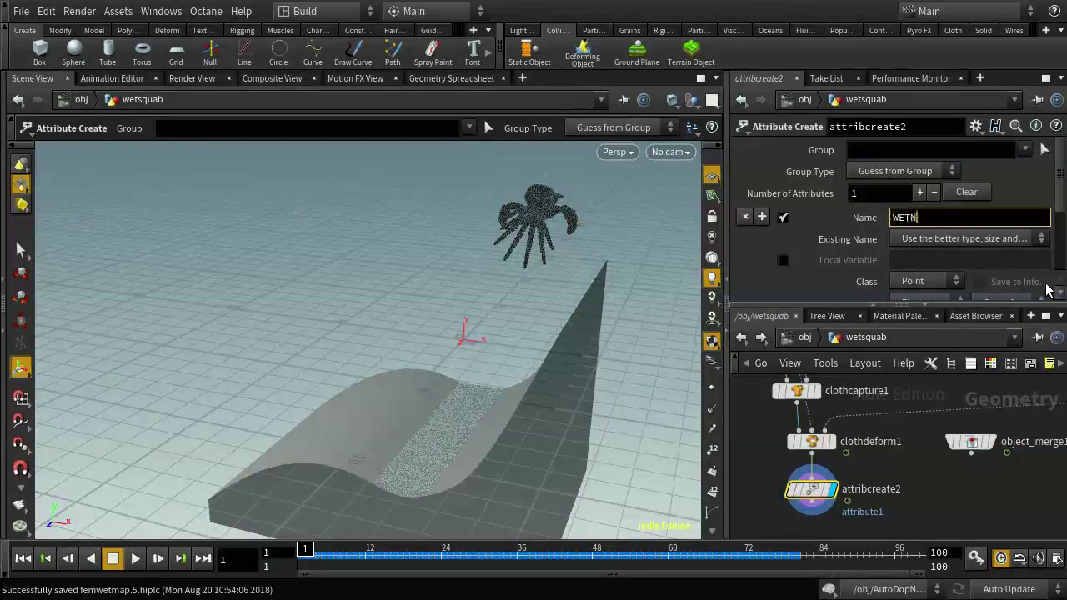
key("BackSpace")
key("BackSpace")
key("BackSpace")
key("BackSpace")
key("BackSpace")
key("BackSpace")
key("BackSpace")
type("wet")
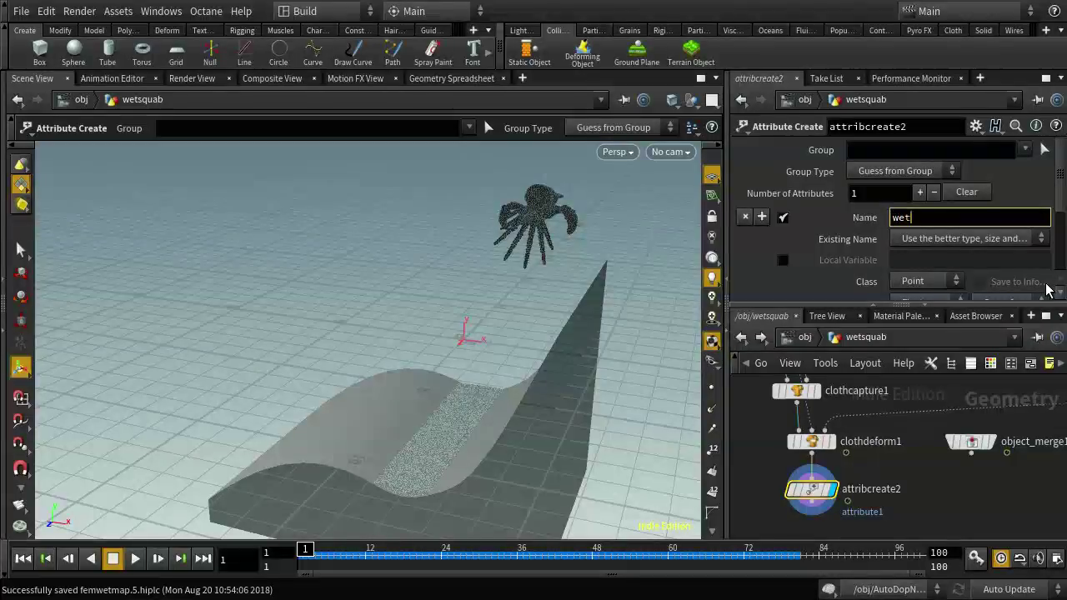
type("mness")
key("Return")
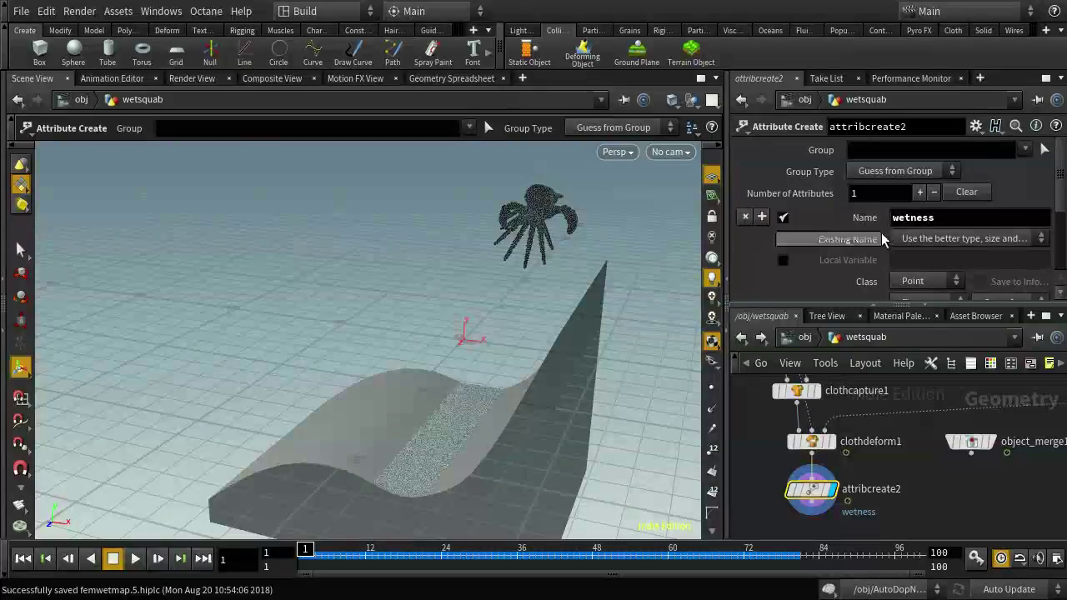
Add a second attribute to attribcreate2 and name it oldwetness
left_click_drag(1060, 185, 1060, 223)
scroll(1060, 224, "down", 2)
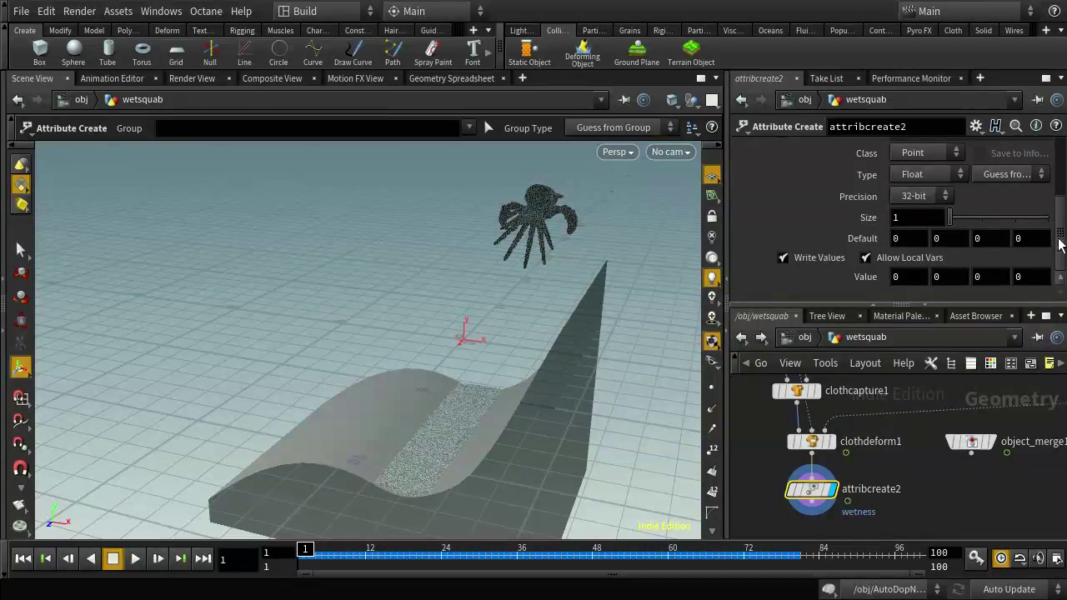
scroll(896, 176, "up", 5)
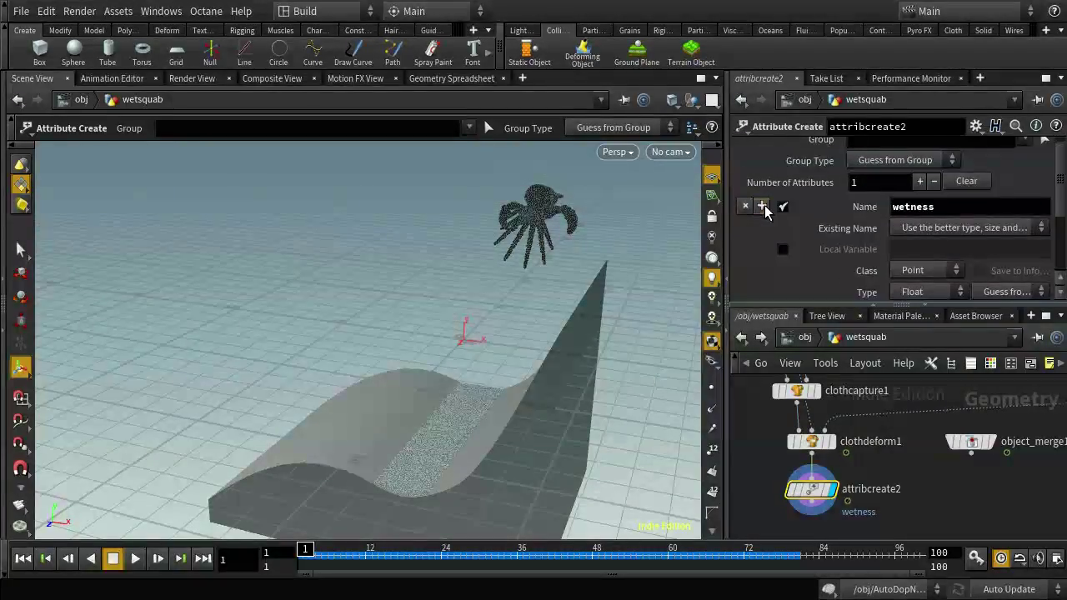
left_click(761, 206)
double_click(956, 190)
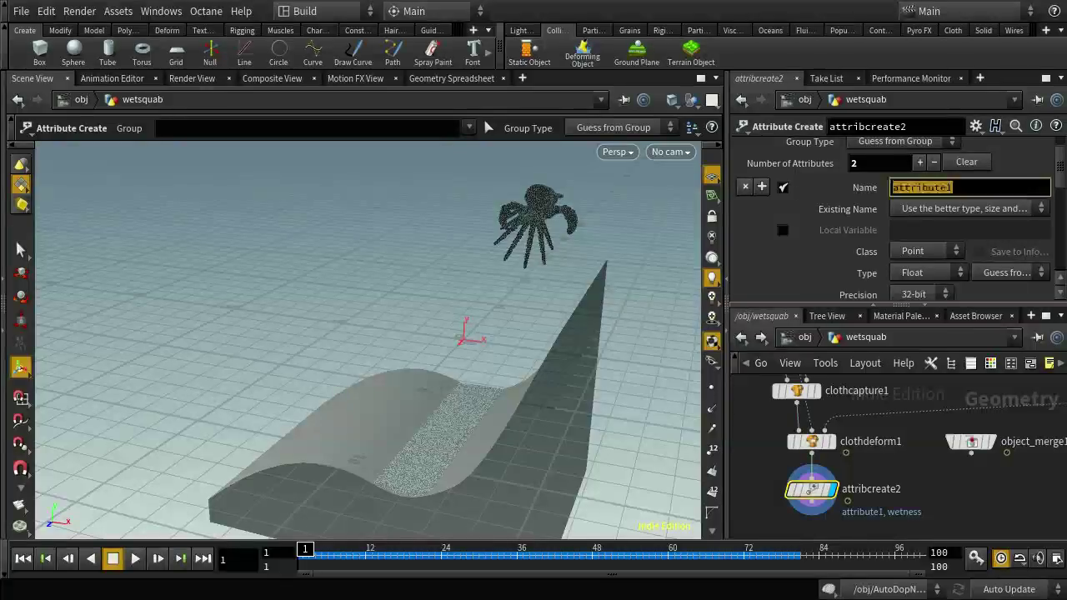
type("oldwetness")
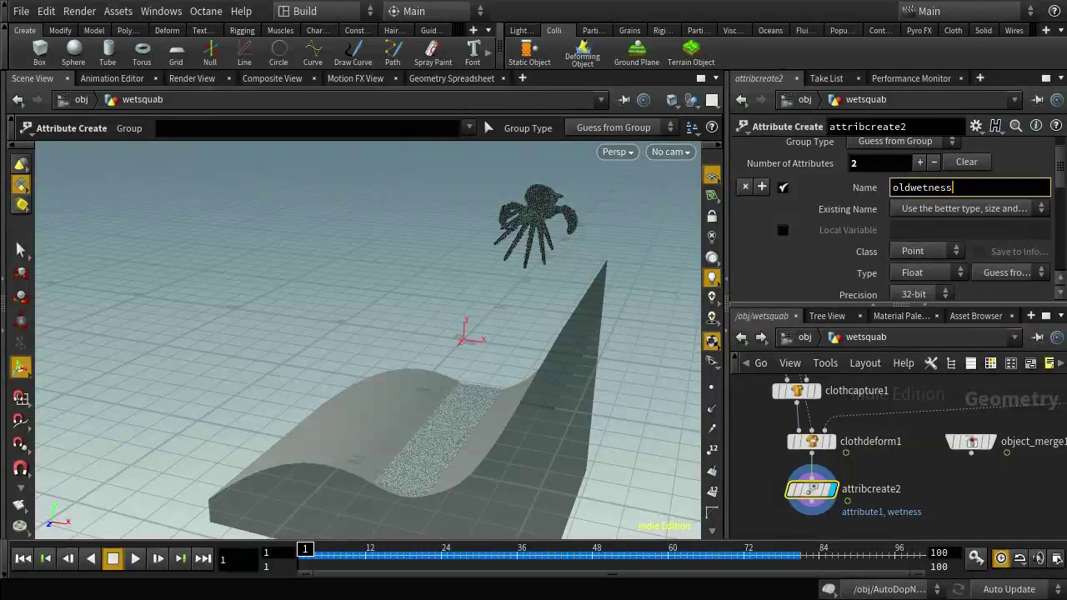
key("Return")
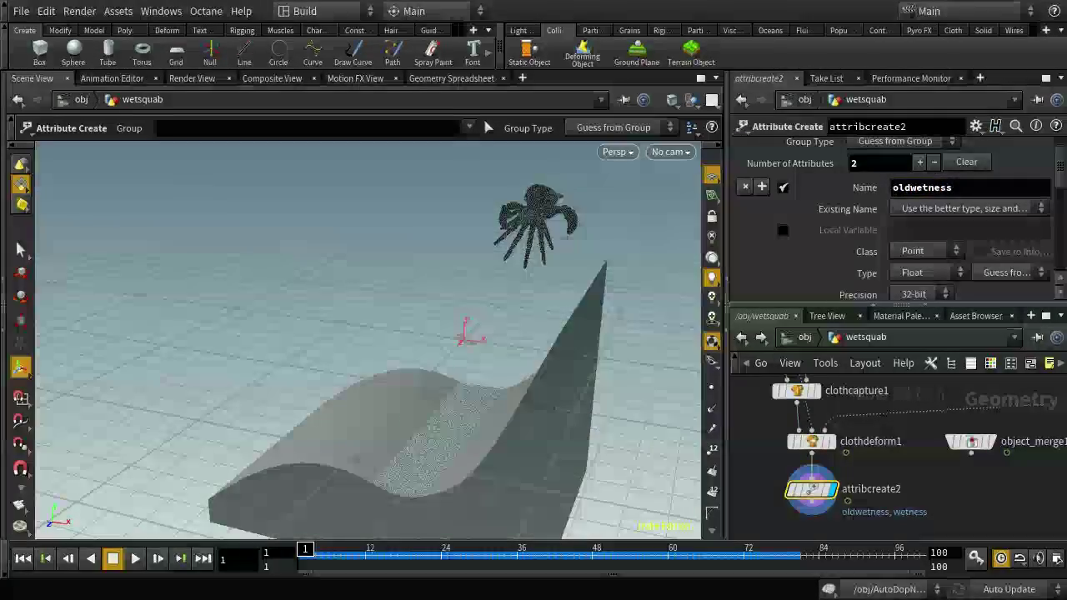
Duplicate attribcreate2, place the copy below object_merge1 and wire it to object_merge1's output
scroll(956, 264, "down", 2)
scroll(956, 265, "down", 4)
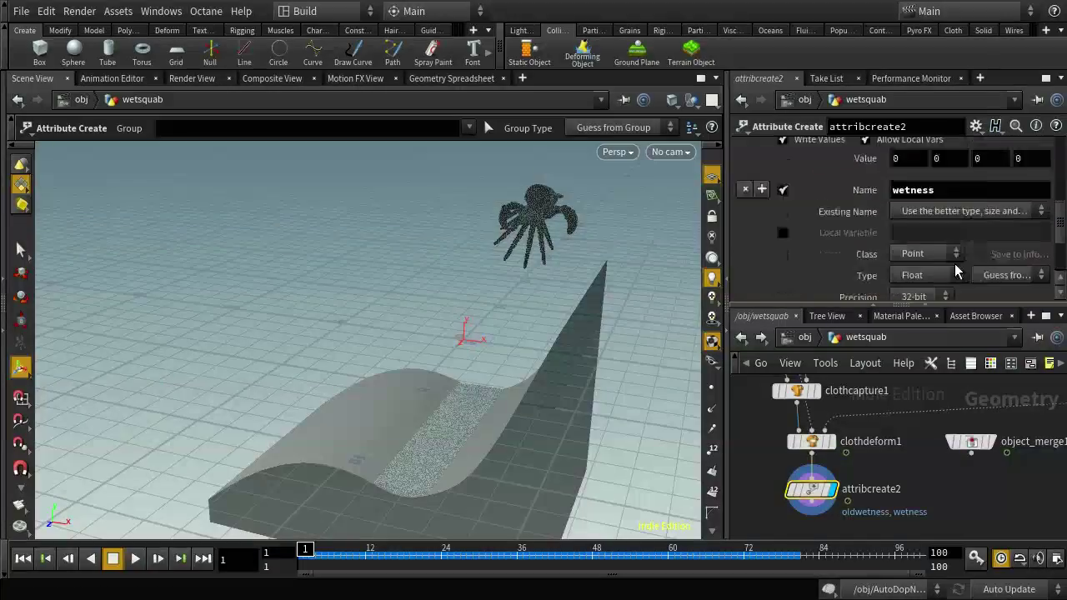
scroll(954, 271, "up", 3)
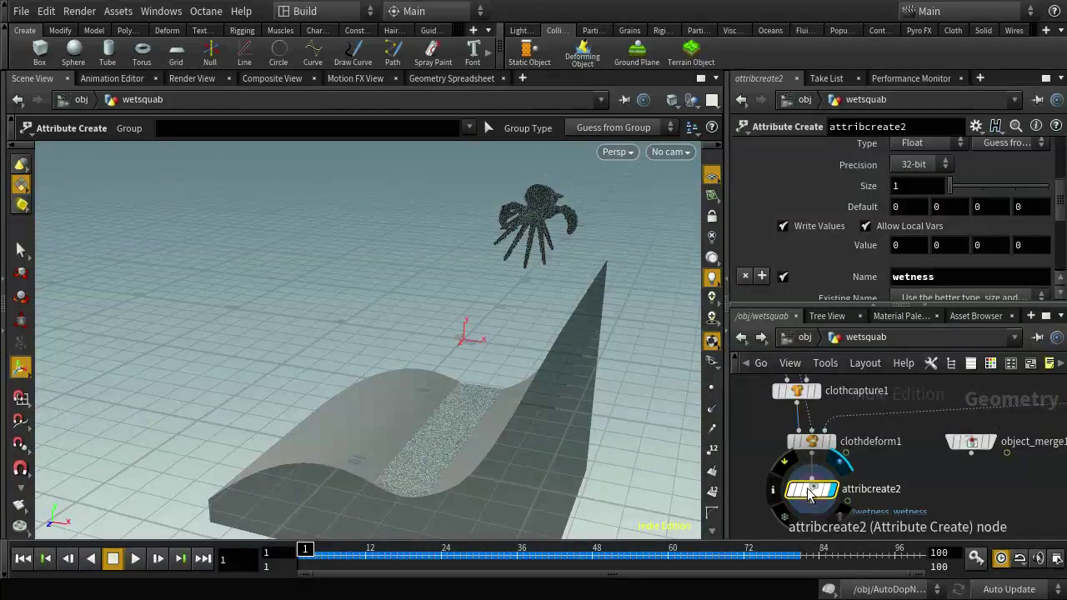
key("ctrl+c")
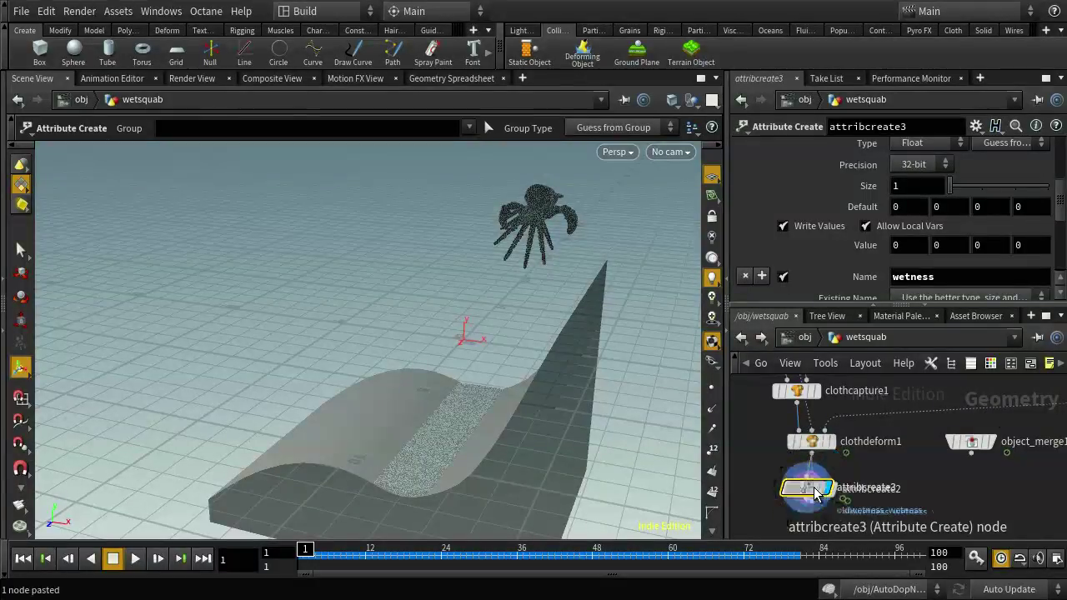
key("ctrl+v")
left_click(976, 499)
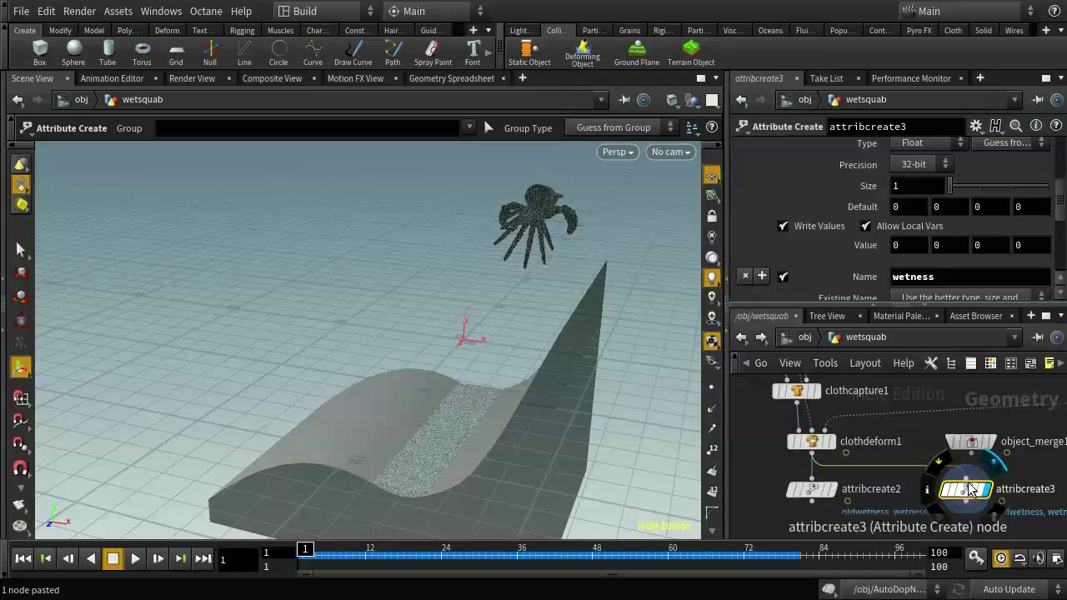
left_click(971, 457)
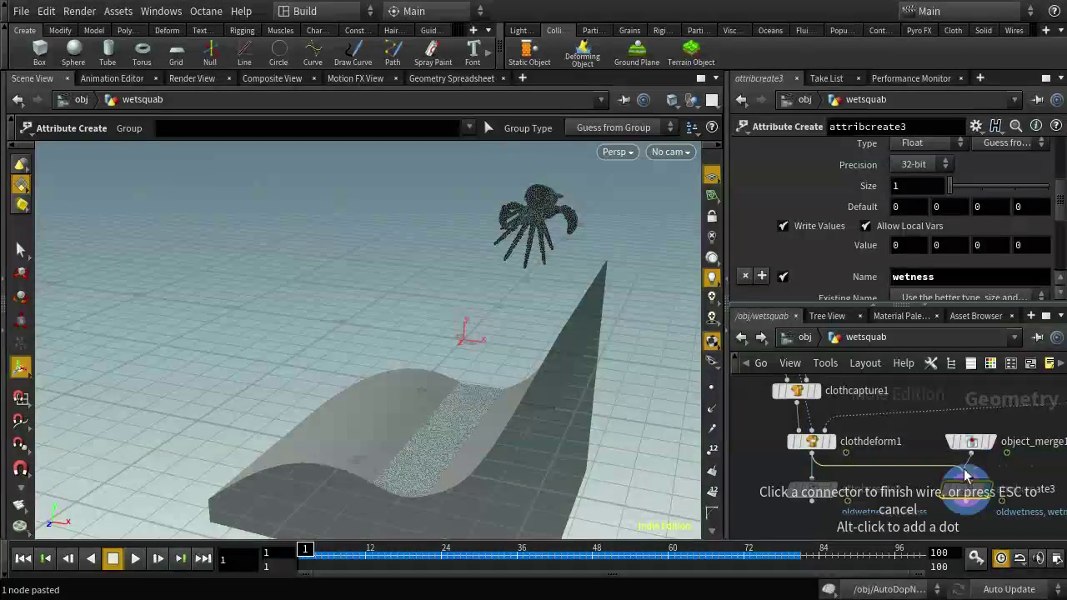
left_click(965, 480)
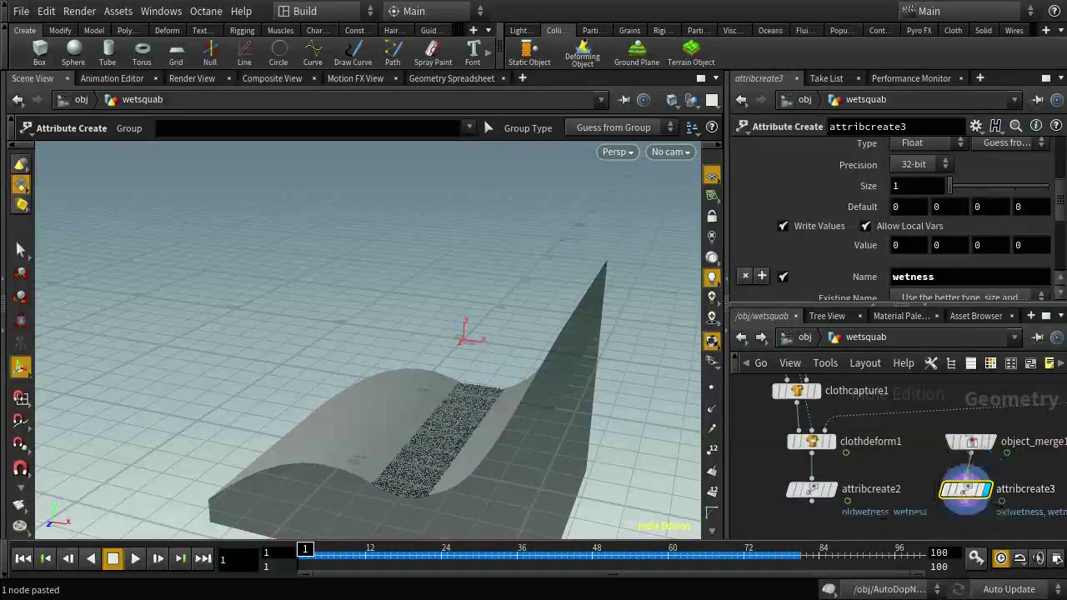
Add a Solver node below and between attribcreate2 and attribcreate3
middle_click_drag(929, 492, 956, 395)
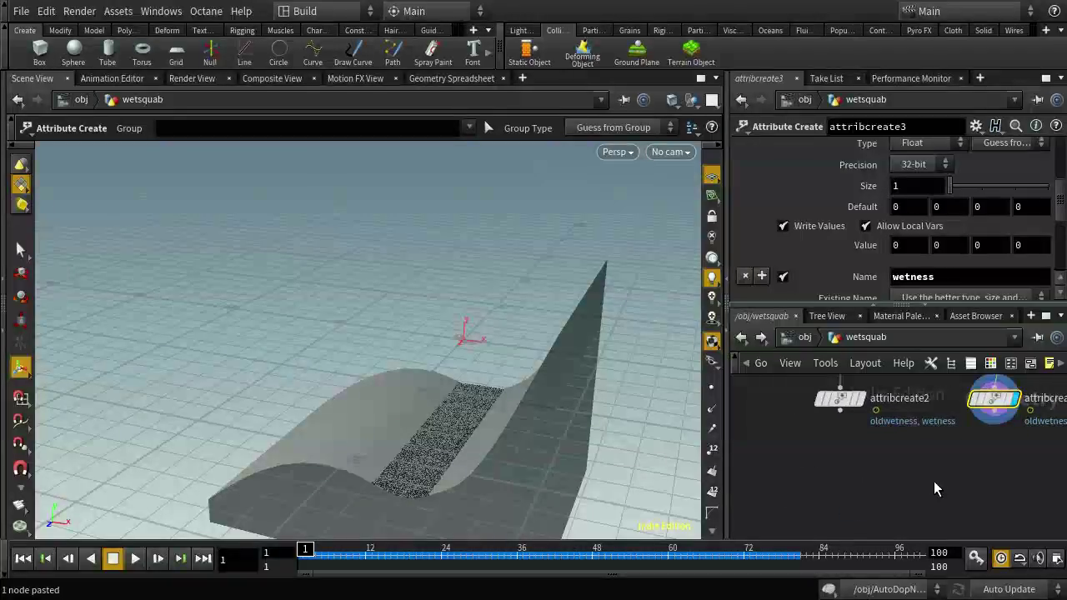
key("Tab")
type("s")
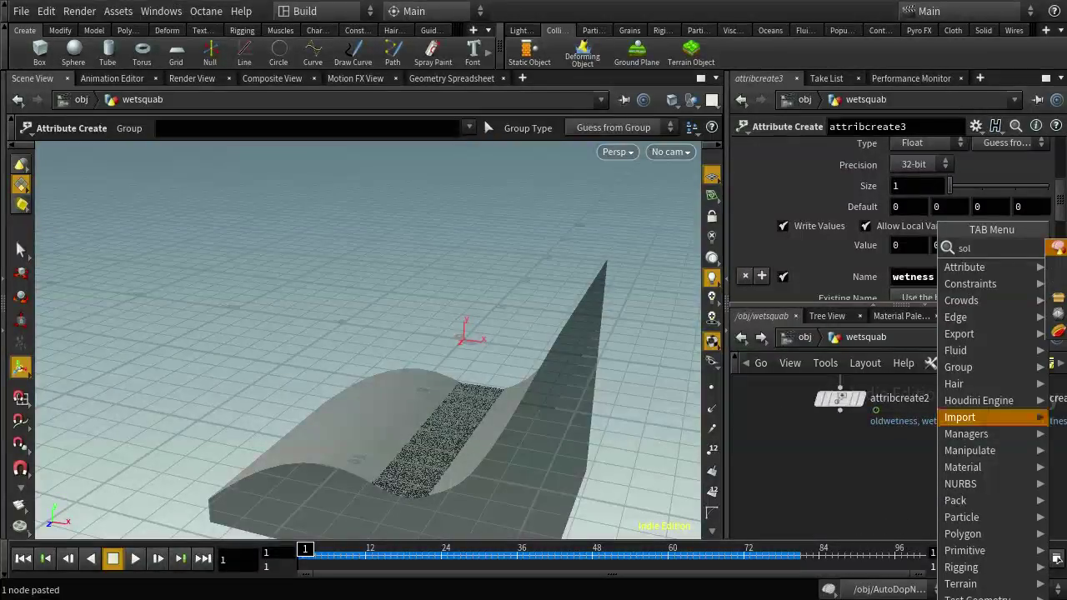
key("Escape")
key("ctrl+v")
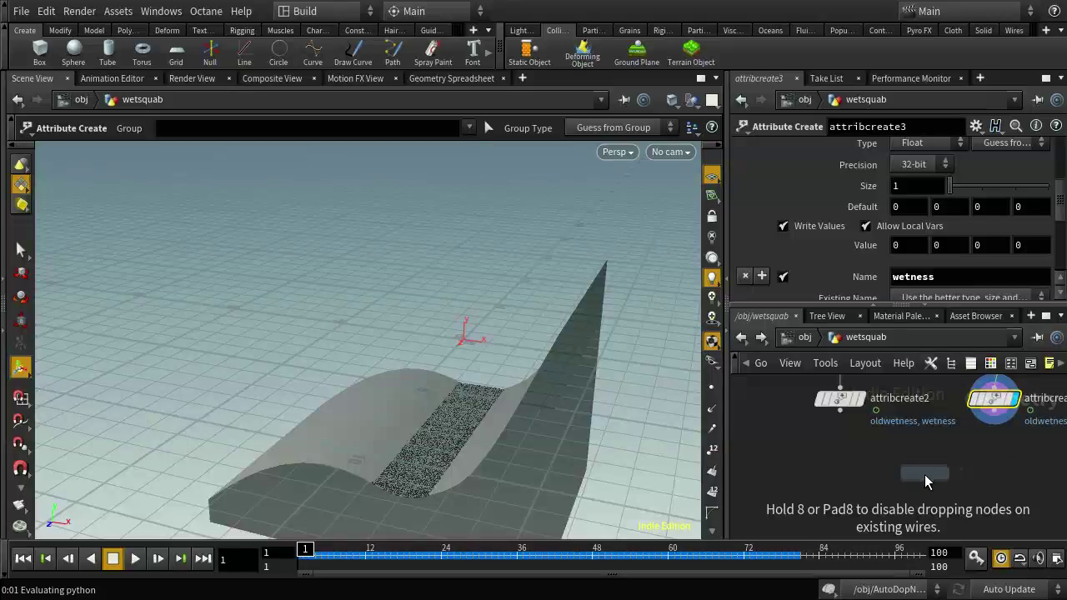
left_click(925, 472)
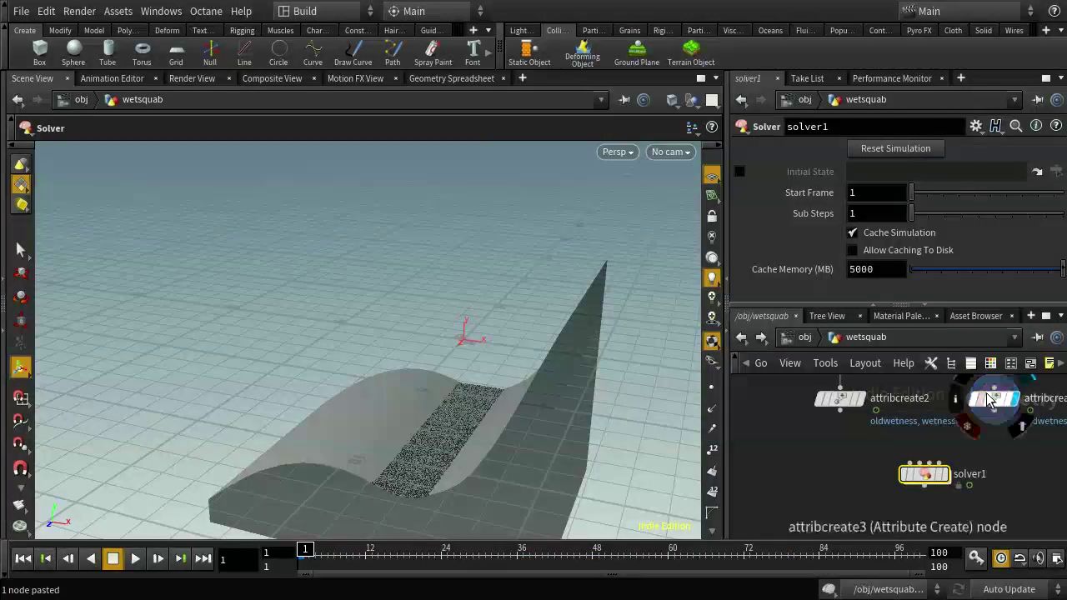
Set the first value component of the wetness attribute in attribcreate3 to 1
left_click(1004, 406)
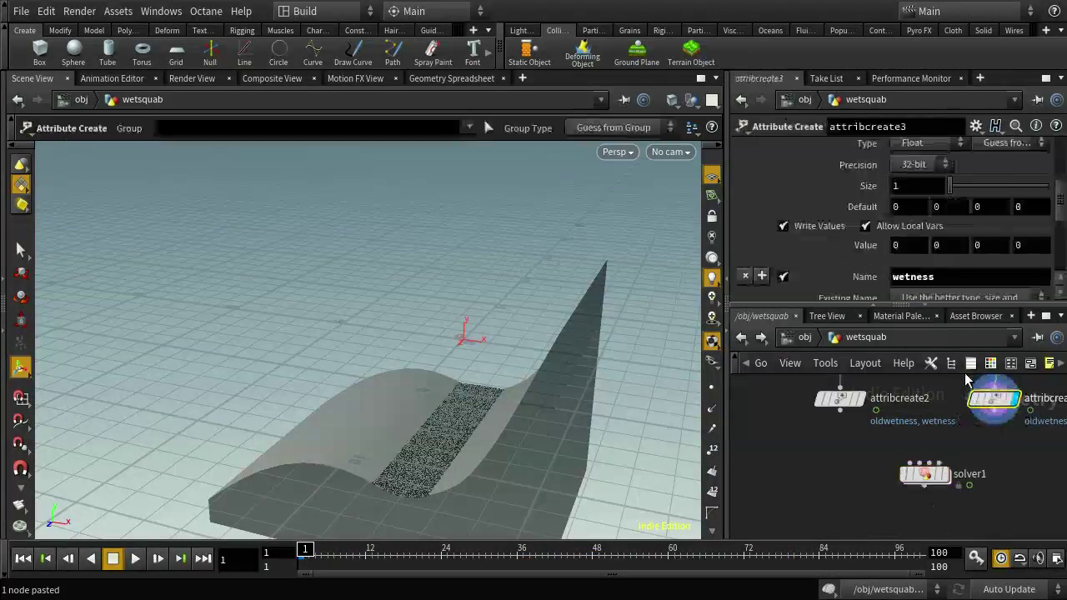
scroll(964, 235, "down", 2)
scroll(964, 235, "down", 2)
scroll(964, 235, "up", 2)
scroll(953, 265, "down", 4)
scroll(953, 265, "down", 1)
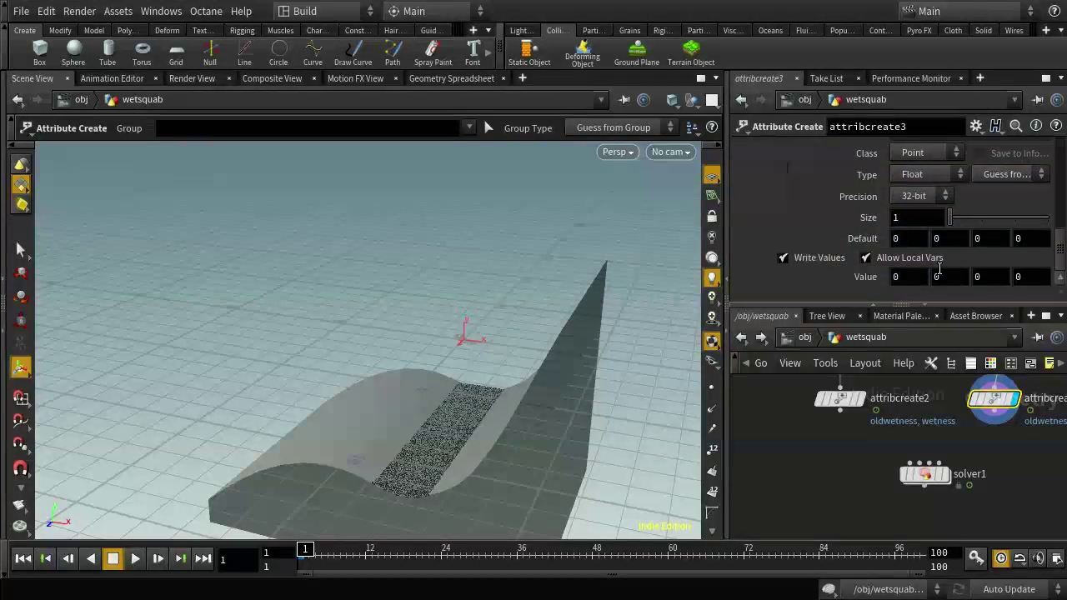
type("1")
key("Return")
Wire attribcreate2's output into solver1's first input
mouse_move(915, 472)
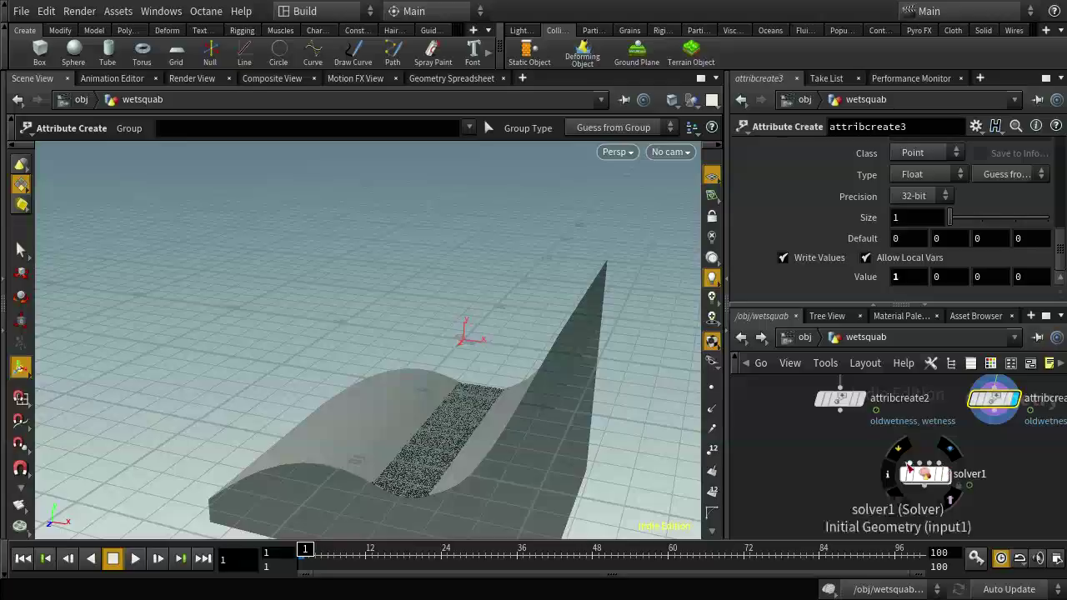
left_click(921, 464)
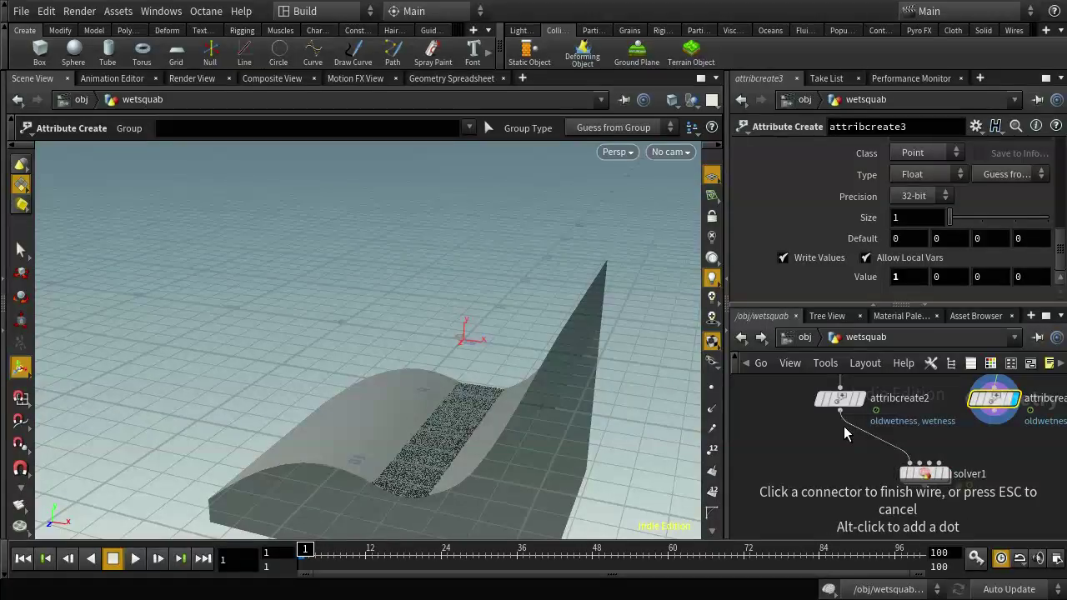
left_click(843, 426)
middle_click_drag(922, 425, 932, 493)
mouse_move(872, 419)
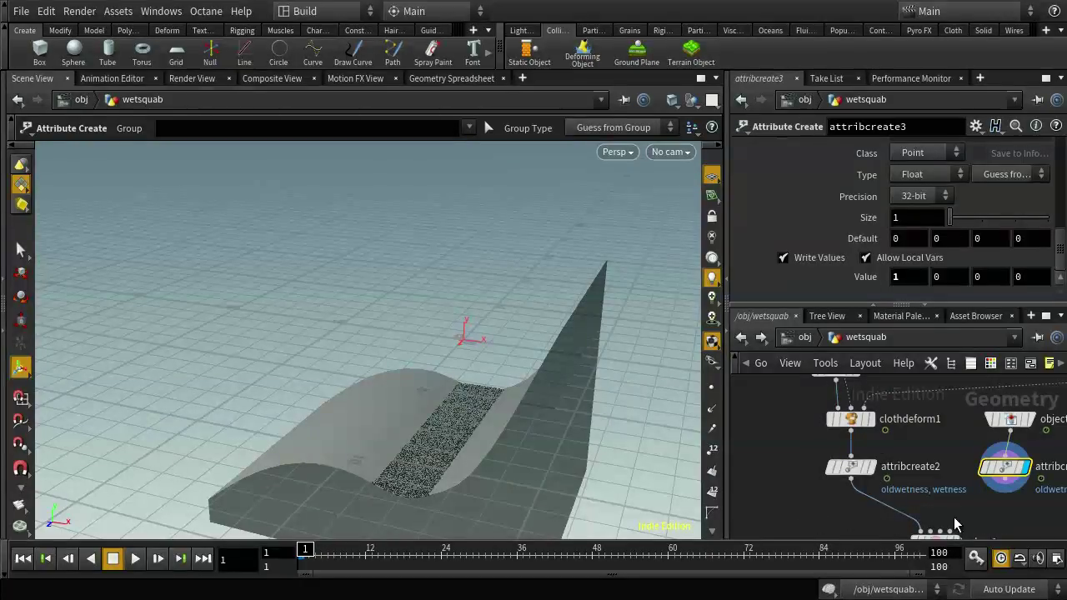
middle_click_drag(950, 513, 940, 461)
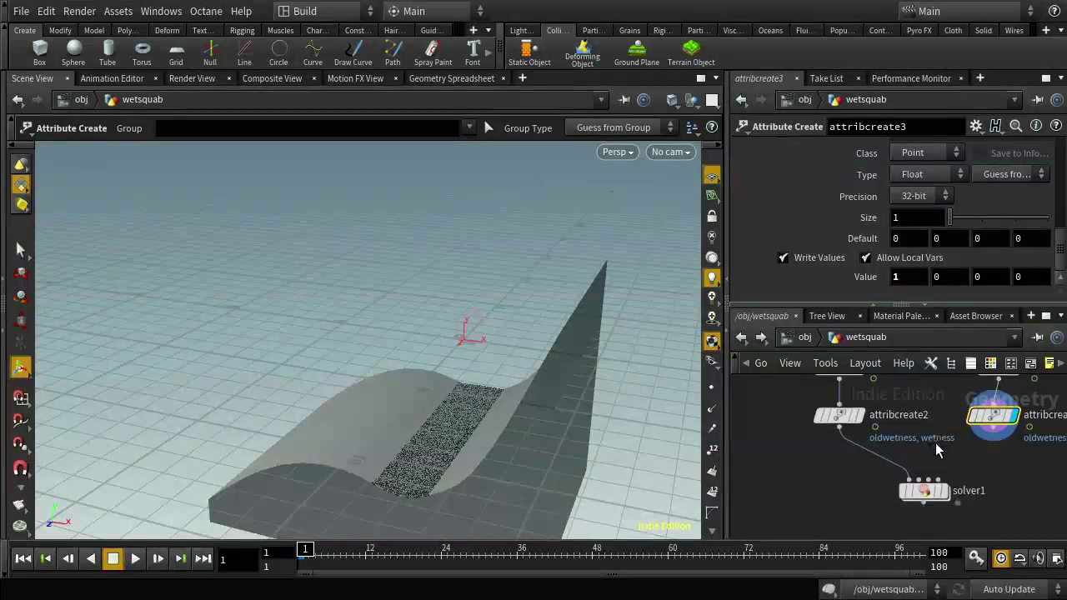
Wire attribcreate3's output into solver1's second input and turn on solver1's display
mouse_move(873, 425)
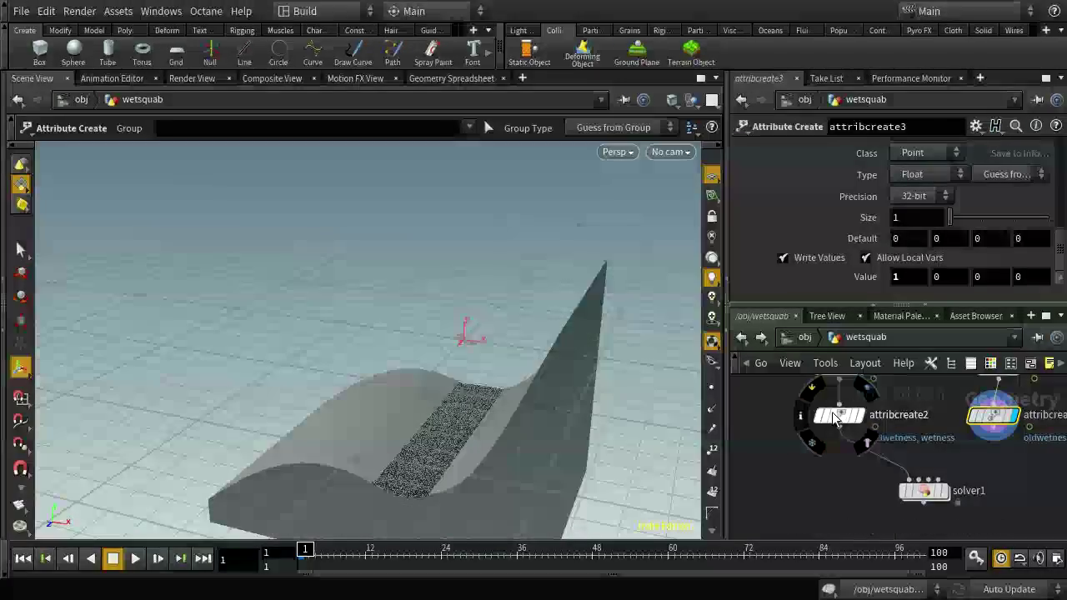
left_click(927, 481)
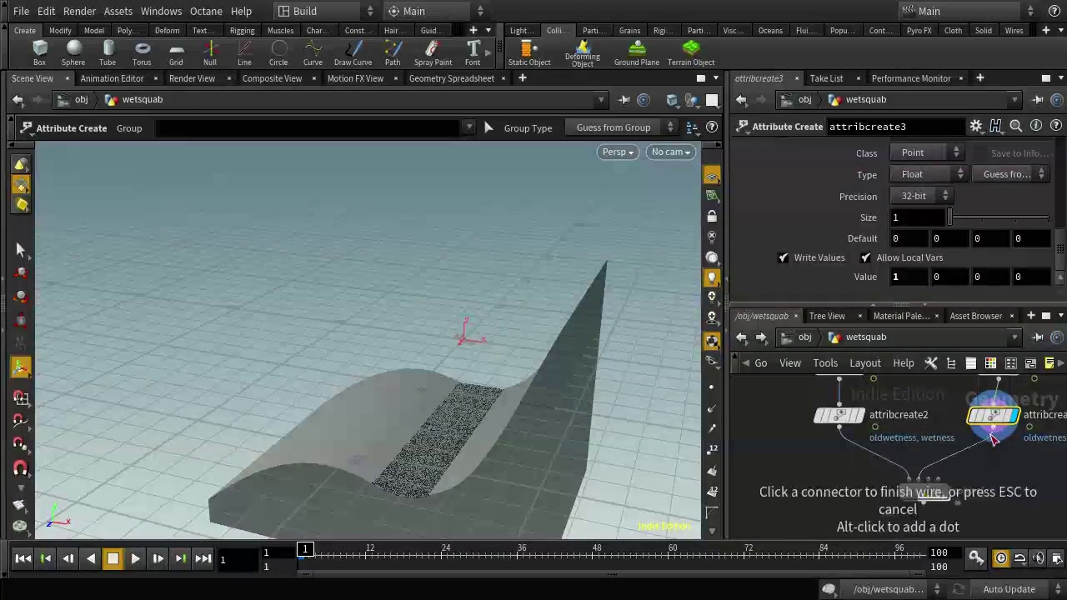
left_click(996, 436)
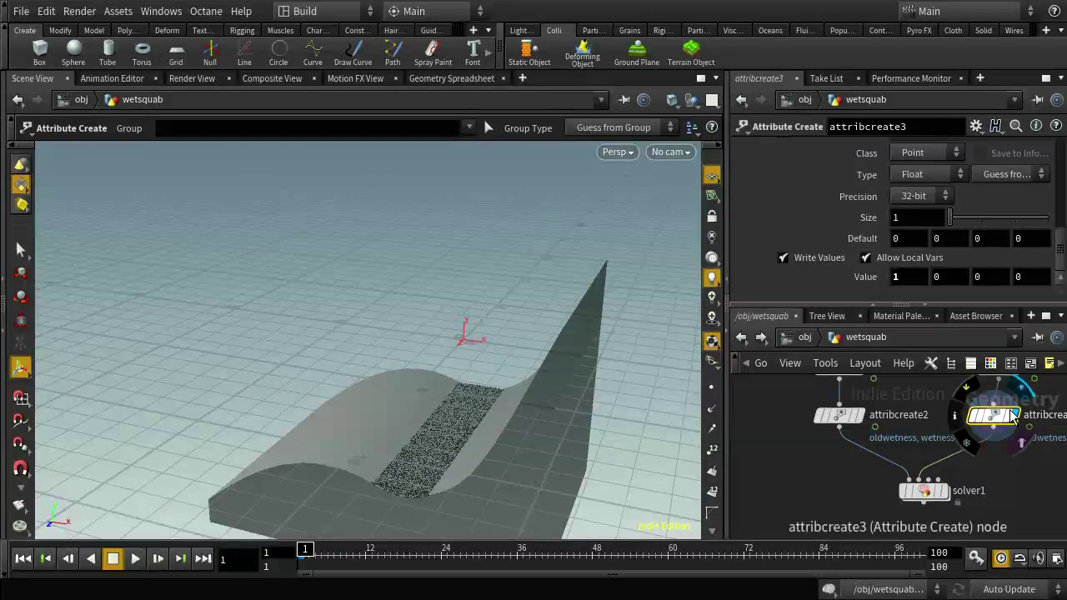
middle_click_drag(983, 469, 941, 494)
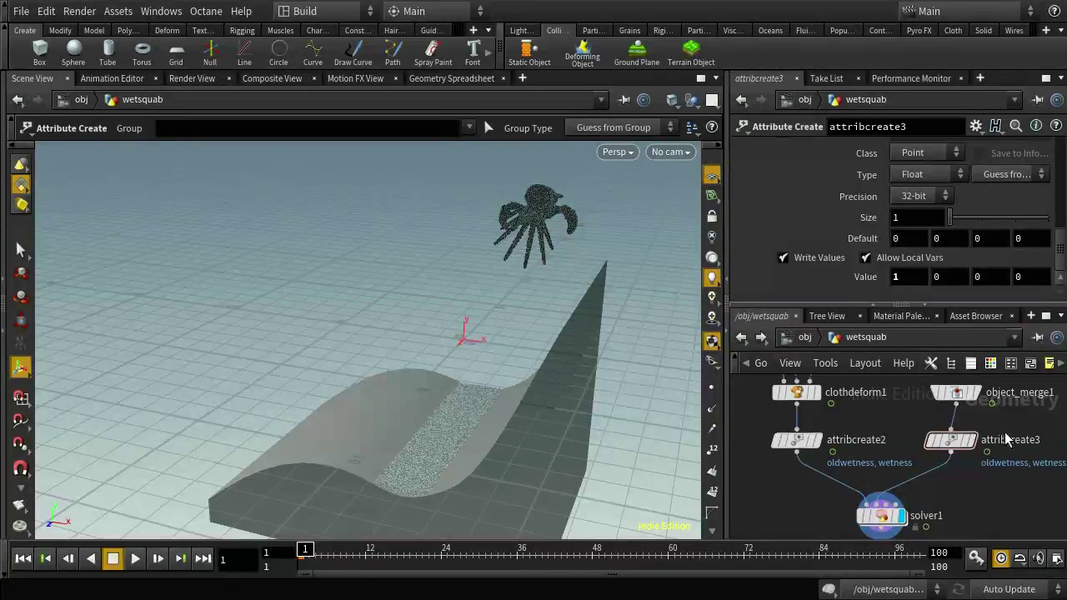
middle_click_drag(956, 506, 962, 469)
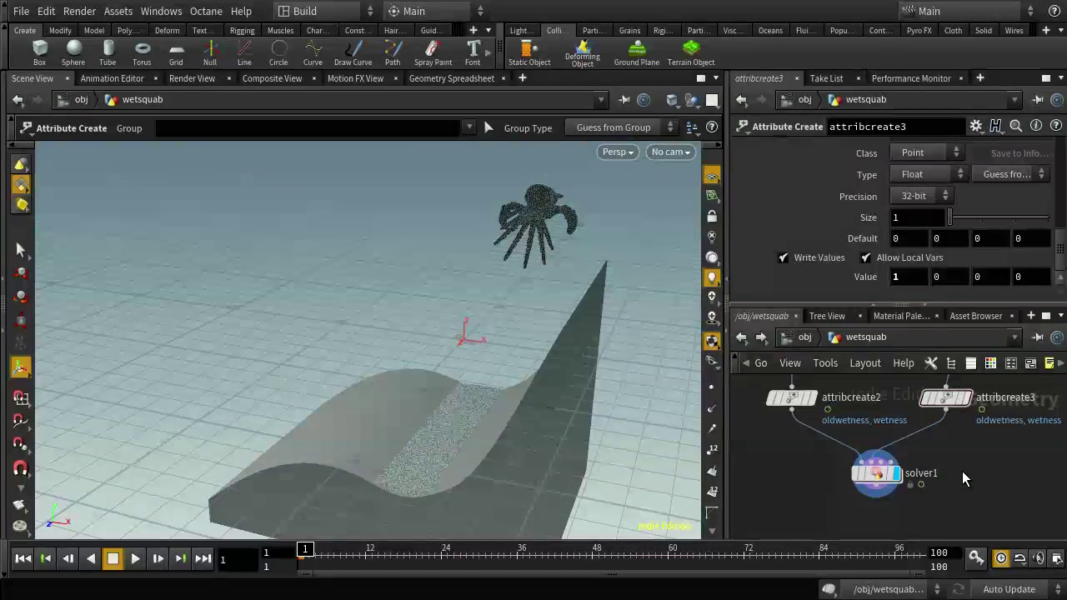
Go inside solver1 and rename its Input_1 node deformed_wetmap_points
mouse_move(885, 483)
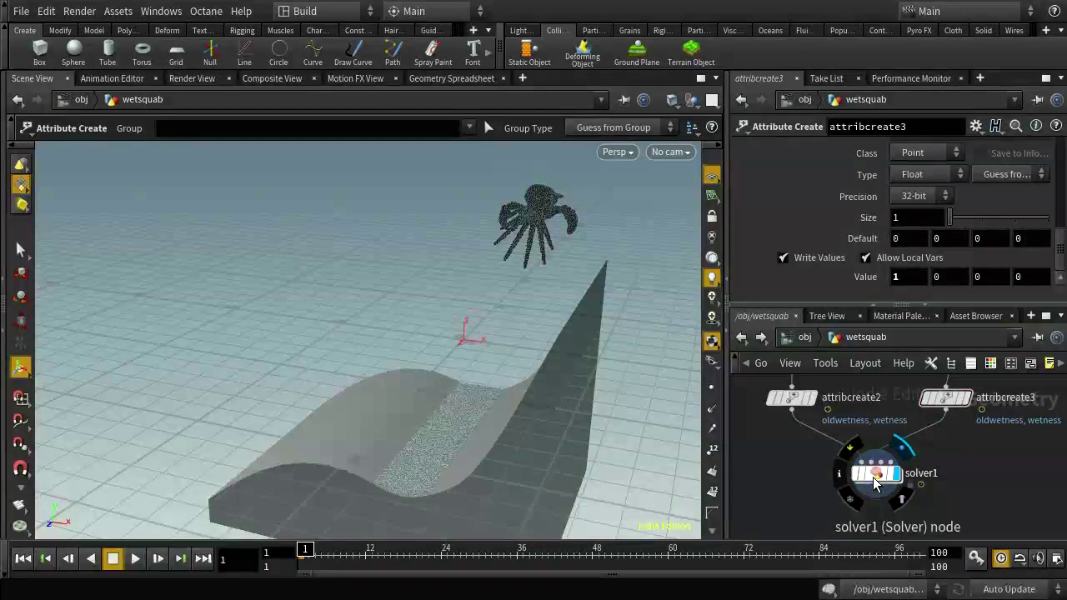
double_click(873, 481)
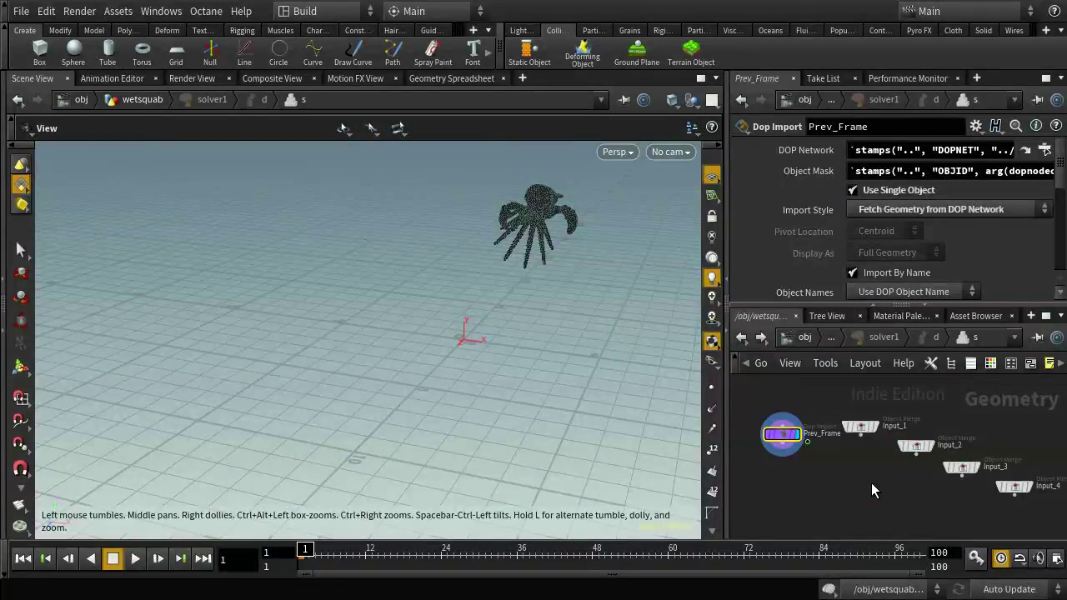
left_click(860, 427)
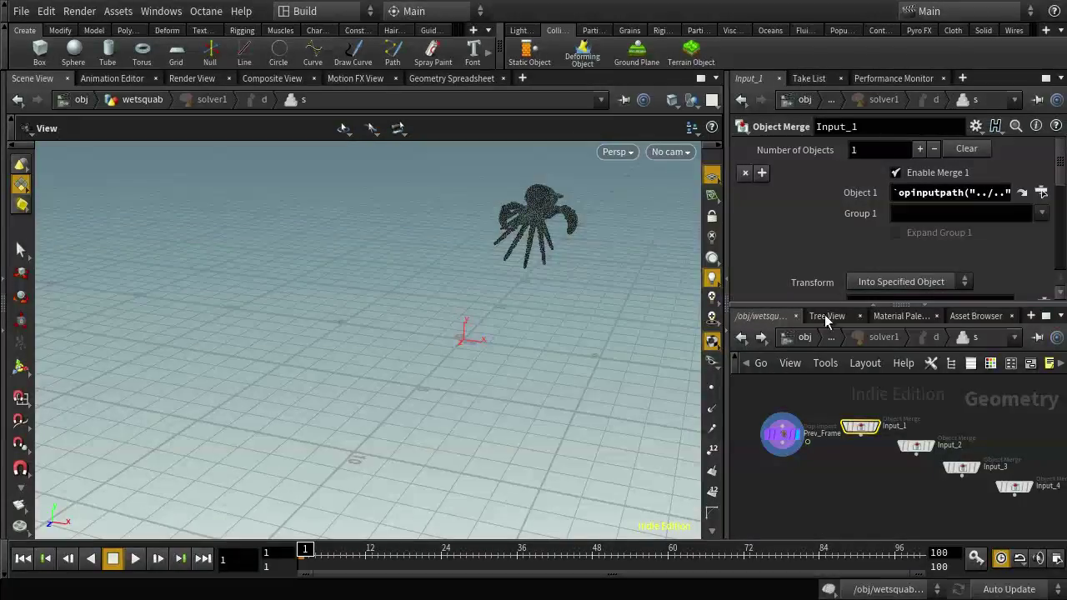
double_click(867, 126)
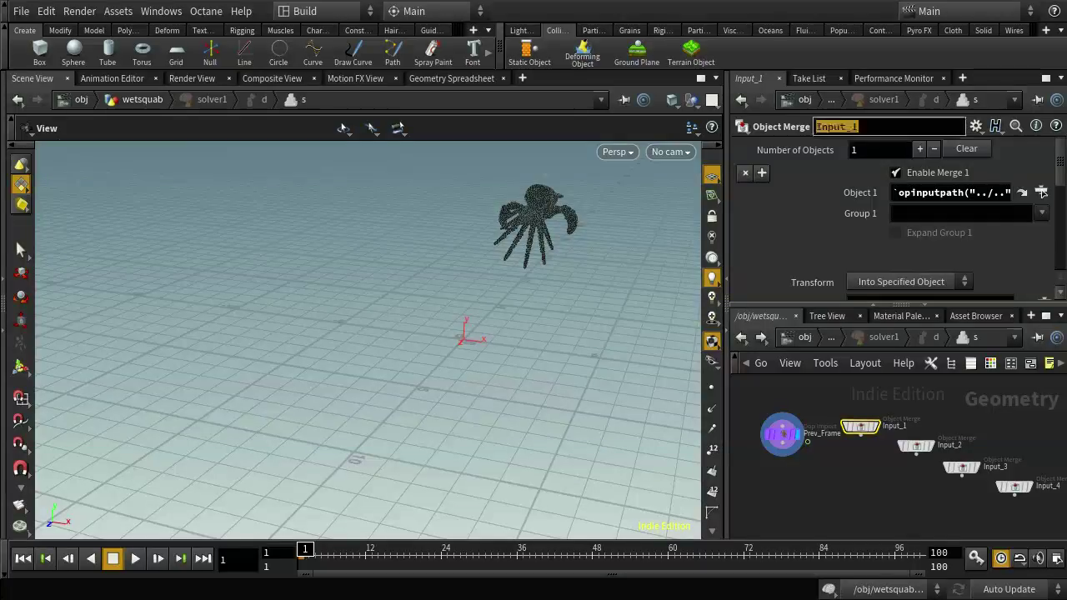
type("deforme")
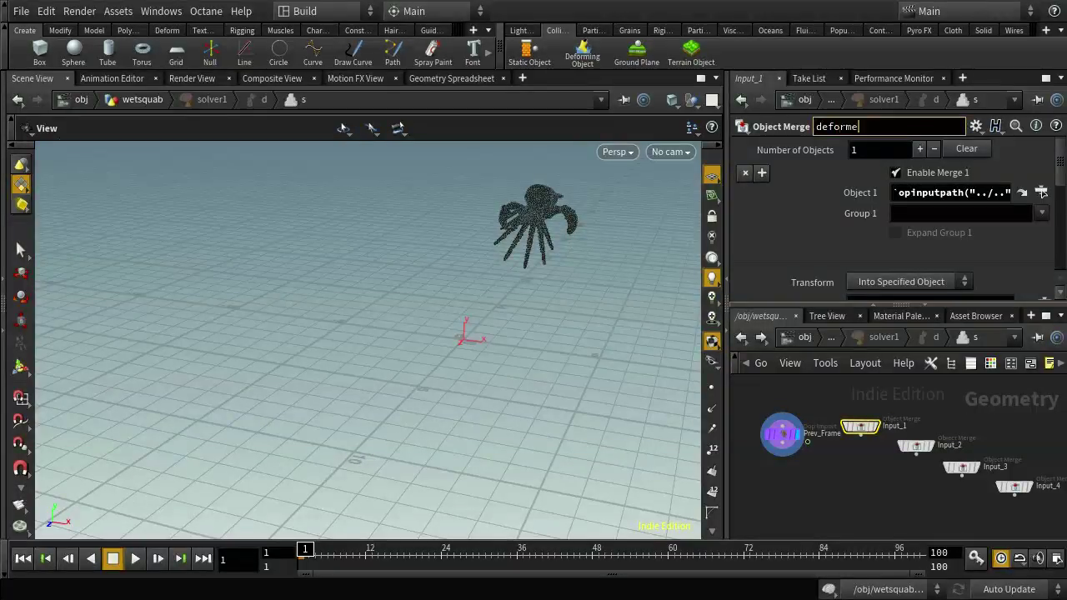
type("d_wetmao_")
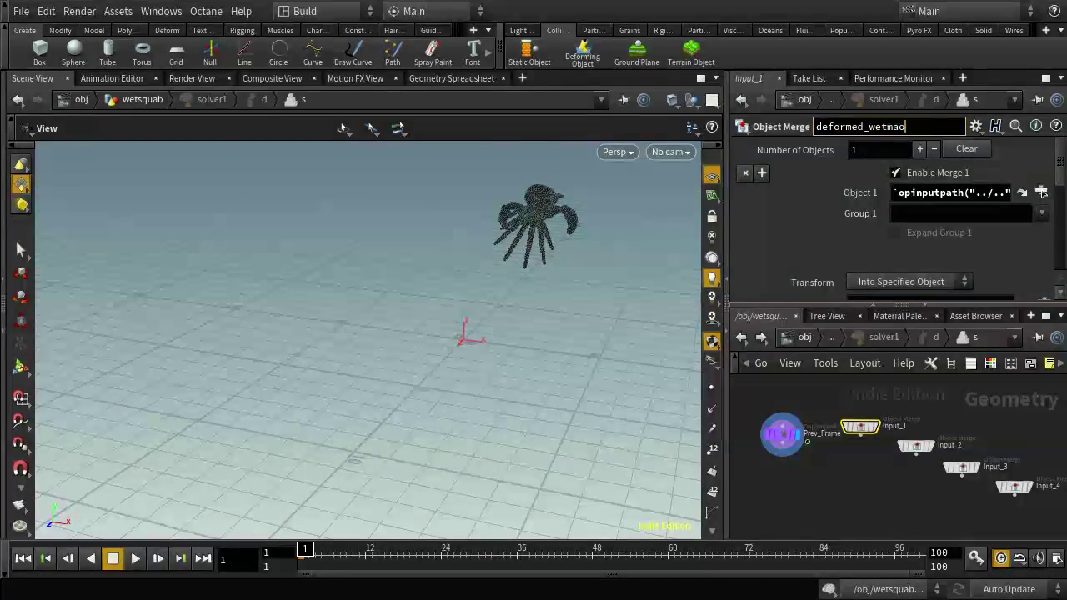
key("BackSpace")
key("BackSpace")
type("p_points")
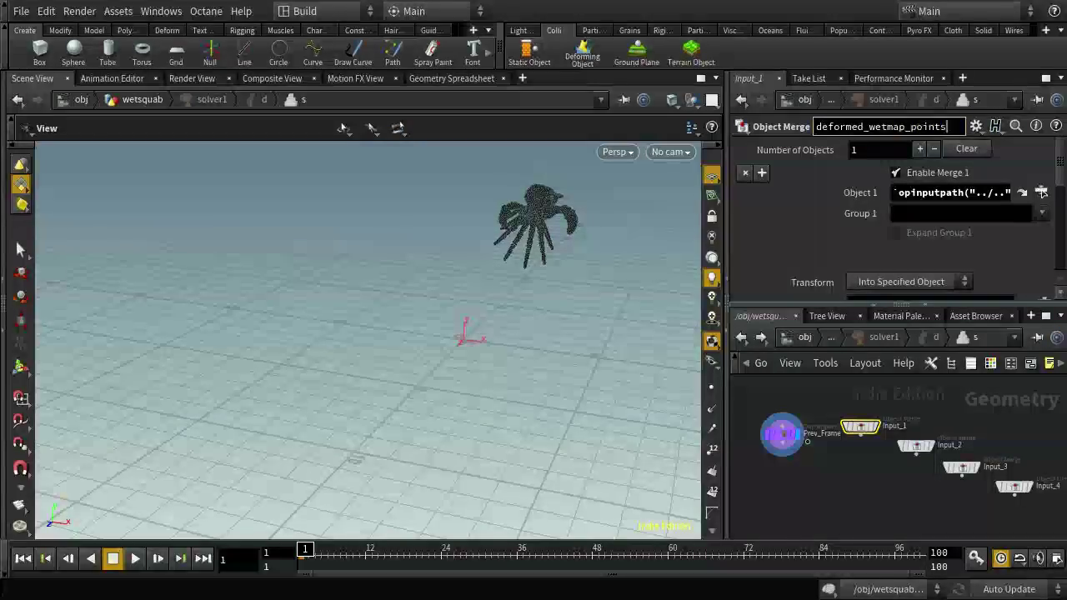
key("Return")
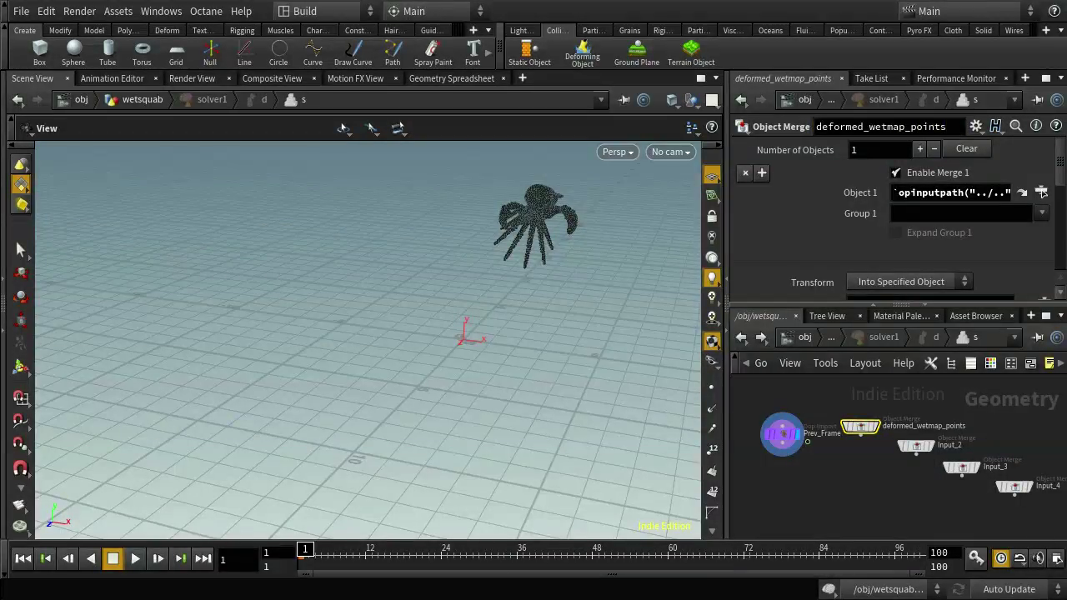
Rename the solver's Input_2 node fluid_particles
left_click(917, 447)
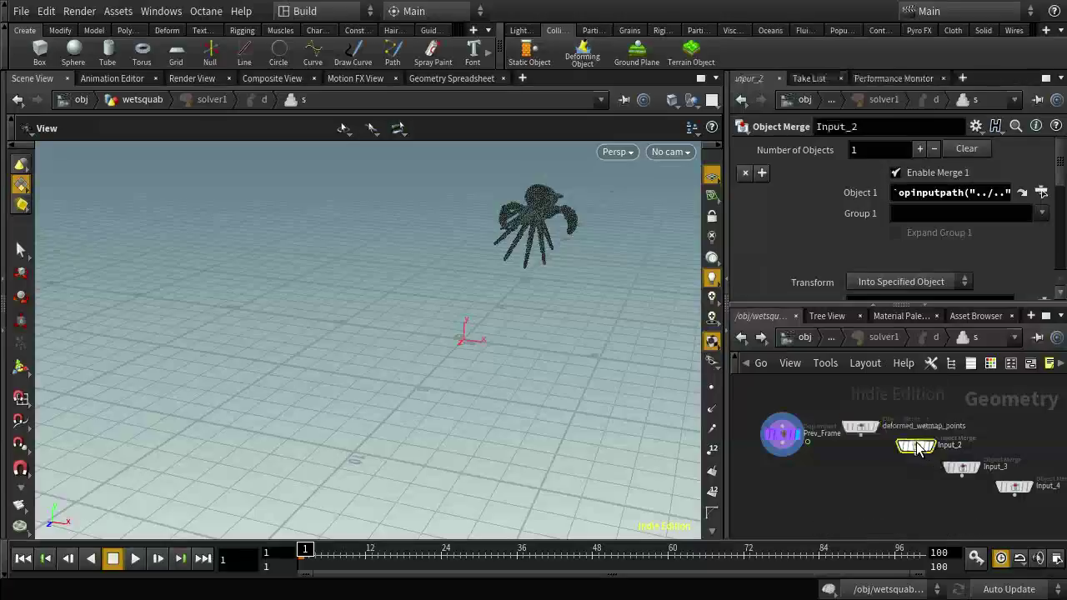
double_click(840, 126)
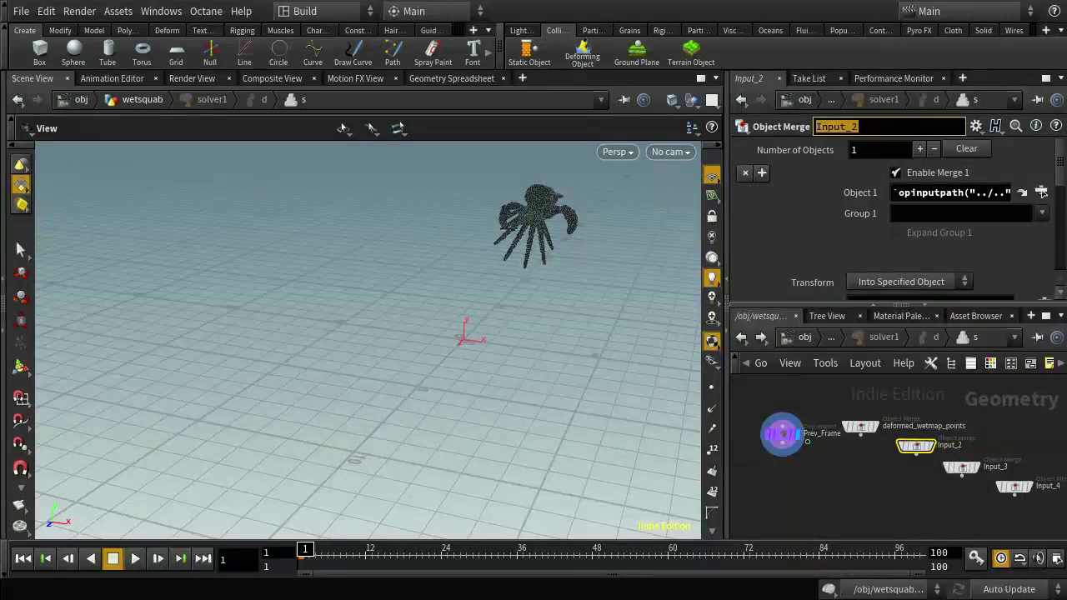
type("fu")
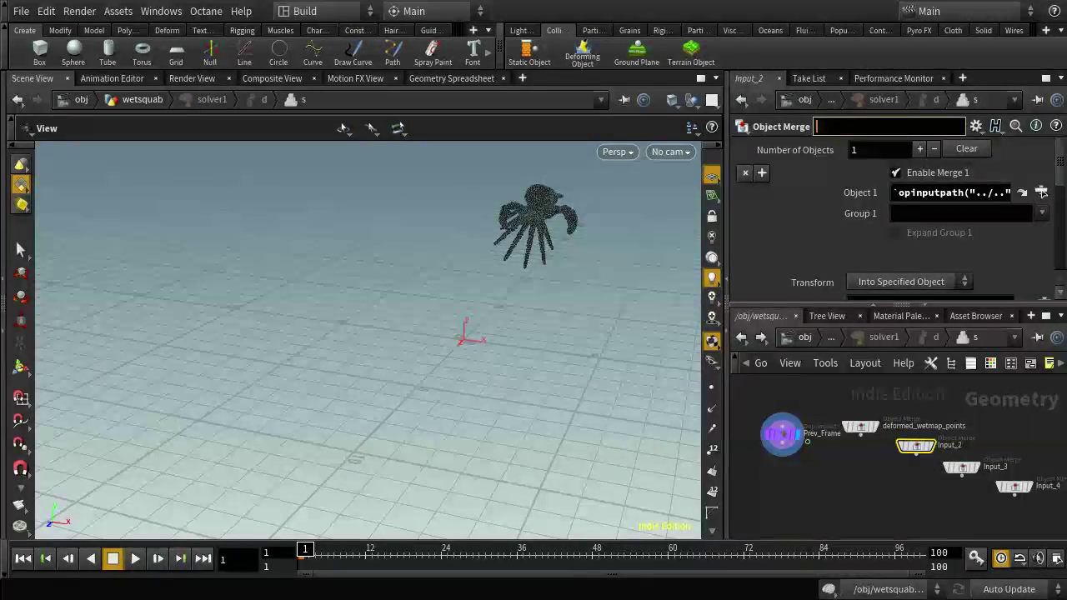
key("BackSpace")
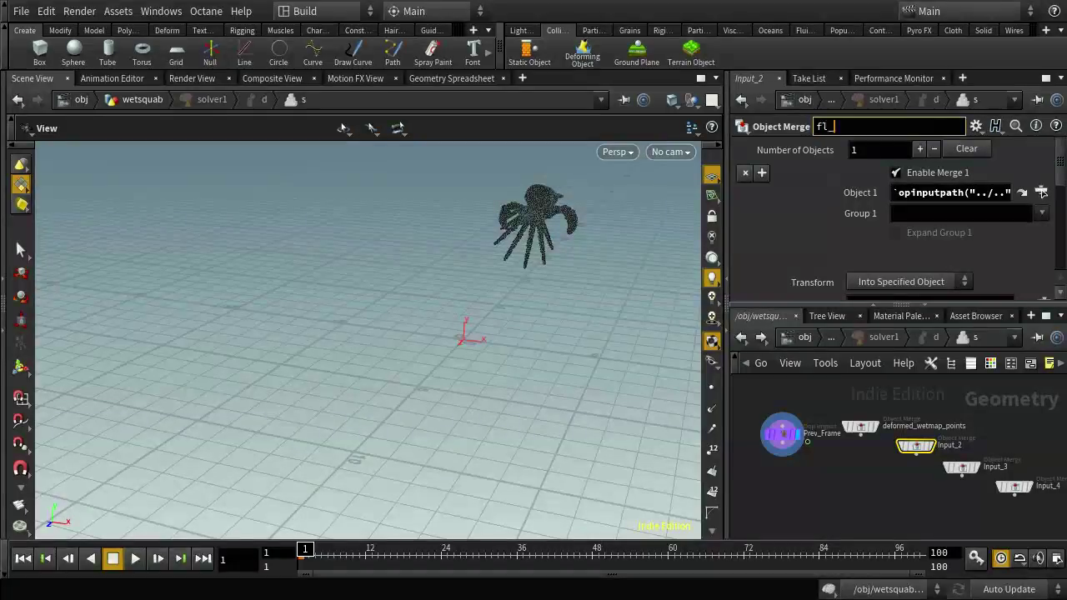
type("luid_particles")
key("Return")
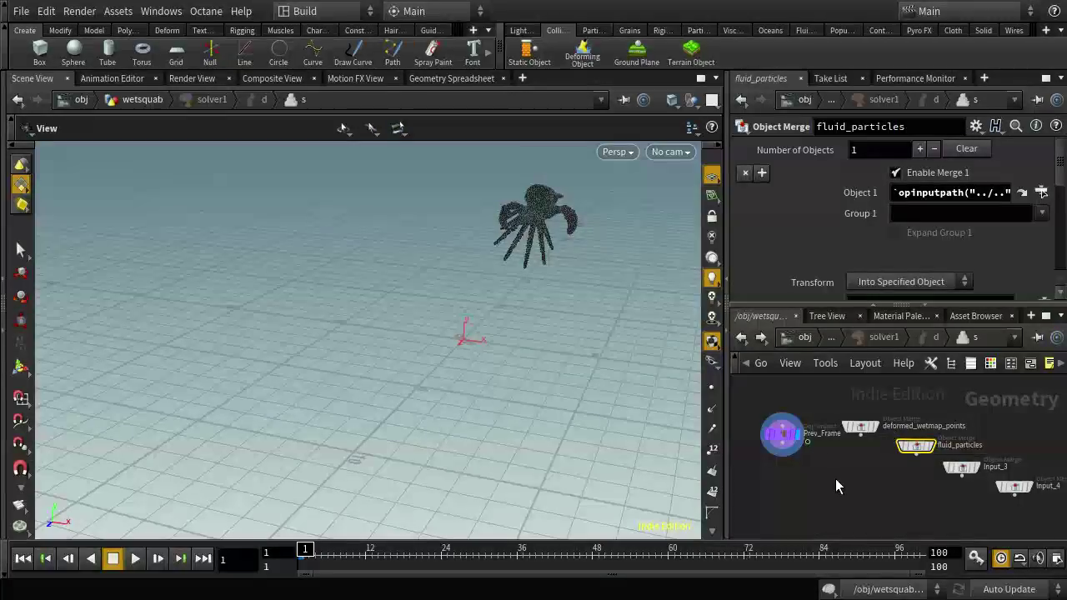
middle_click_drag(826, 474, 847, 448)
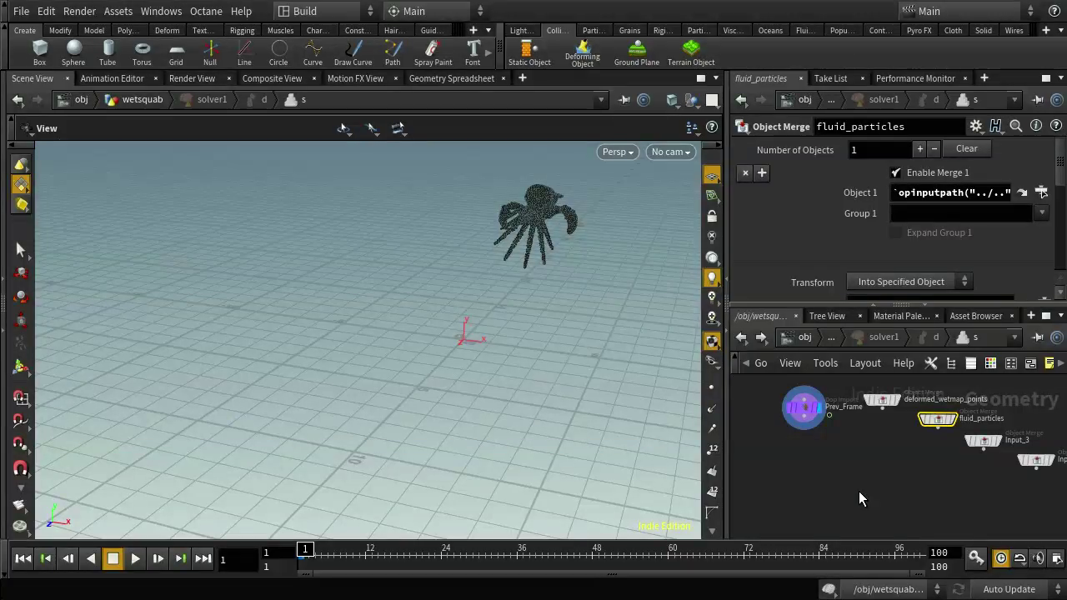
Add an Attribute Copy node below the deformed_wetmap_points node inside the solver
key("Tab")
type("a")
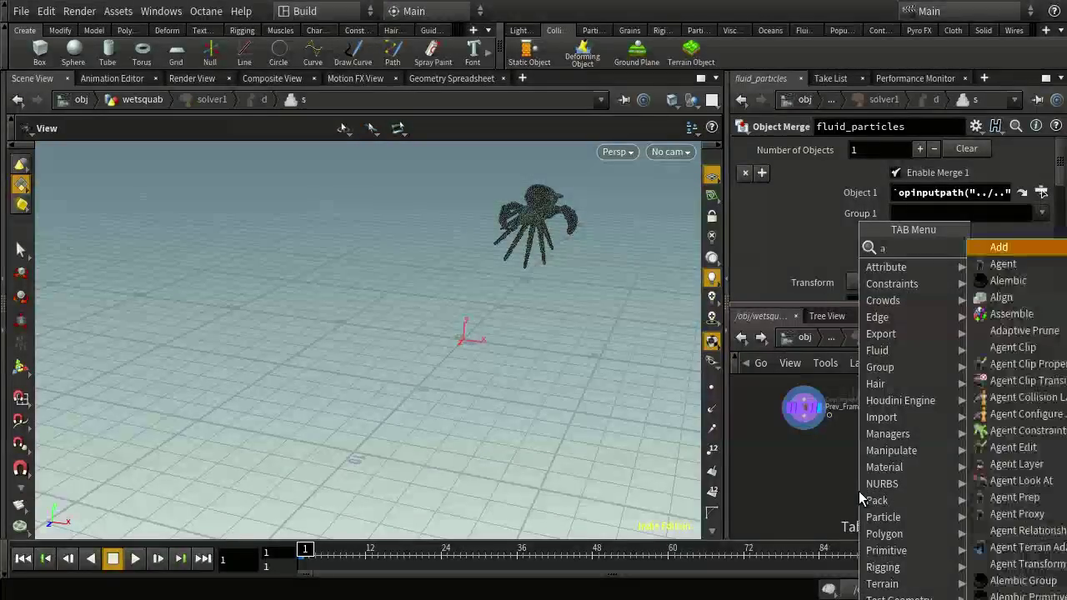
type("tt")
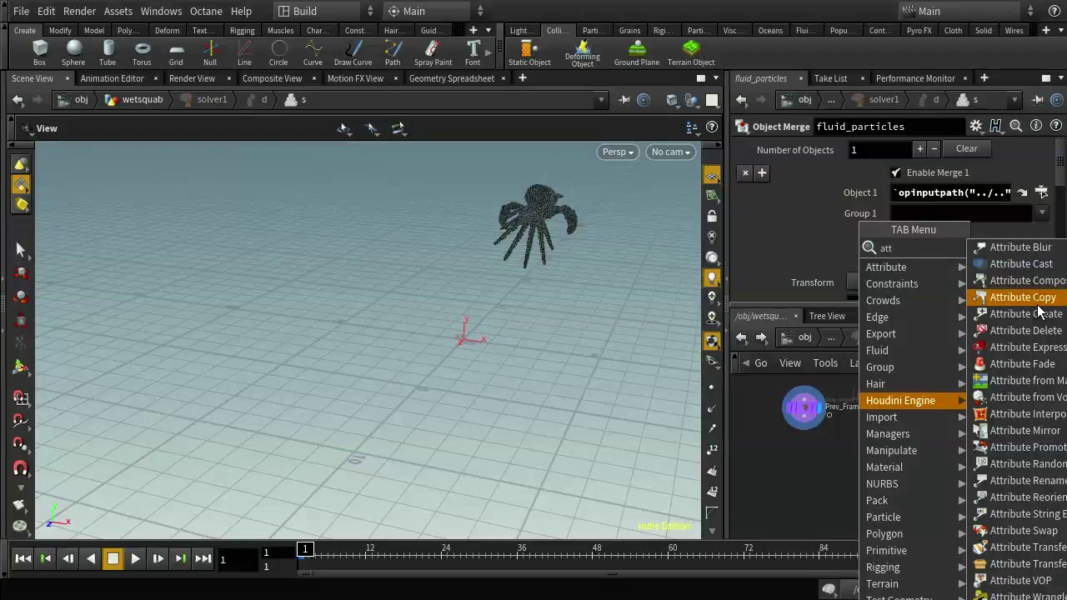
left_click(1038, 308)
left_click(885, 467)
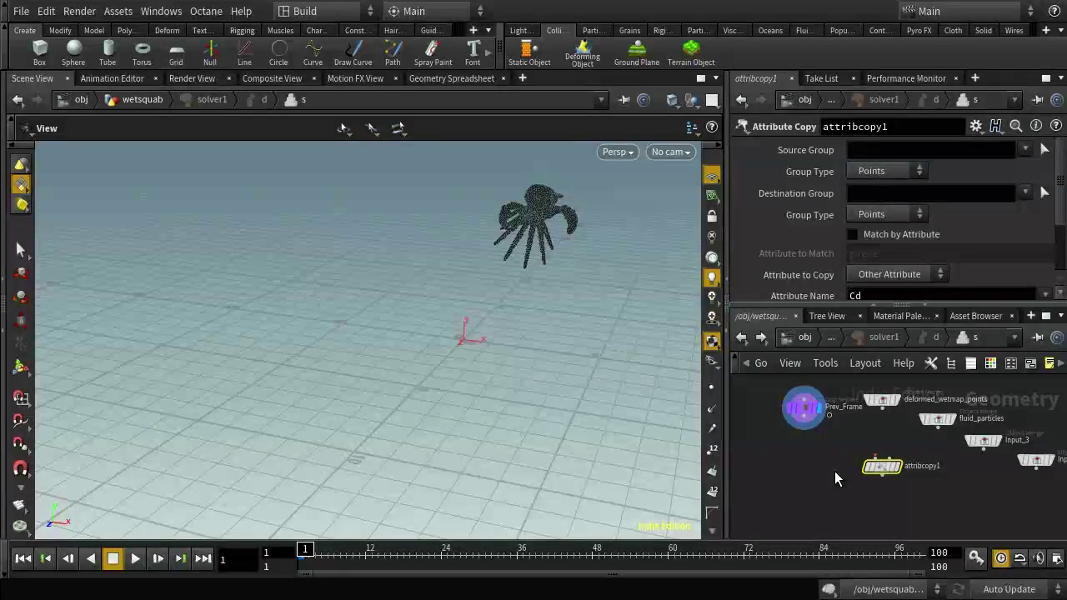
Wire Prev_Frame into attribcopy1's first input and deformed_wetmap_points into its second input
left_click(804, 426)
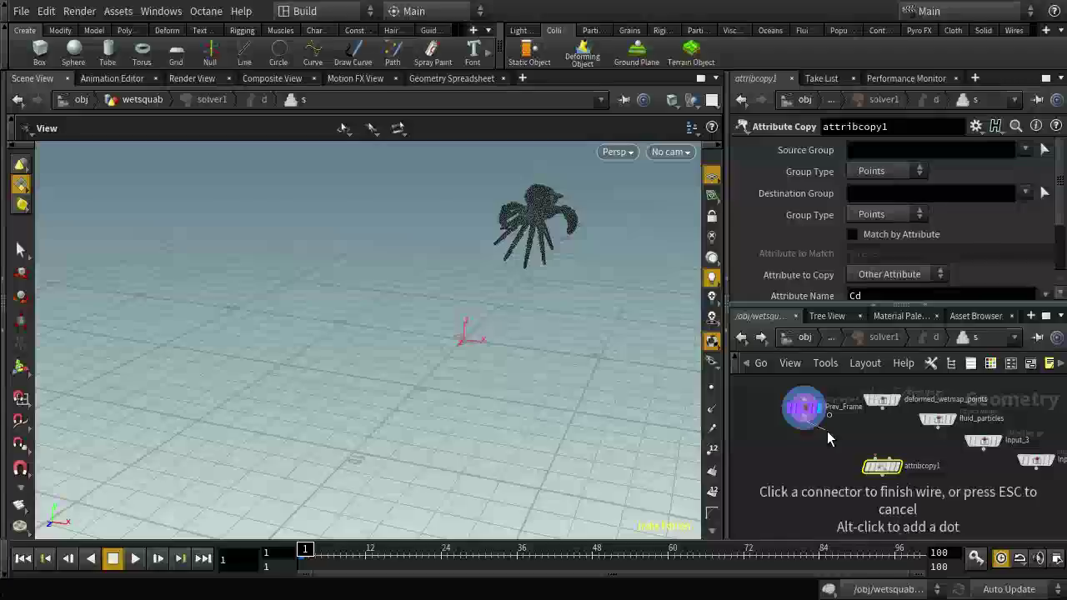
left_click(872, 458)
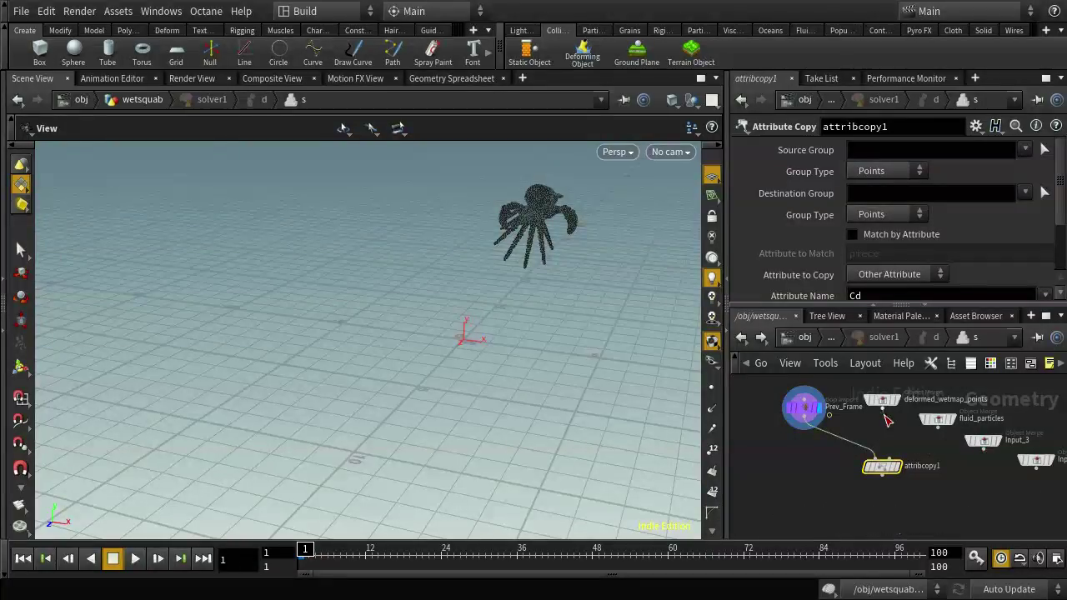
left_click(884, 408)
left_click(890, 461)
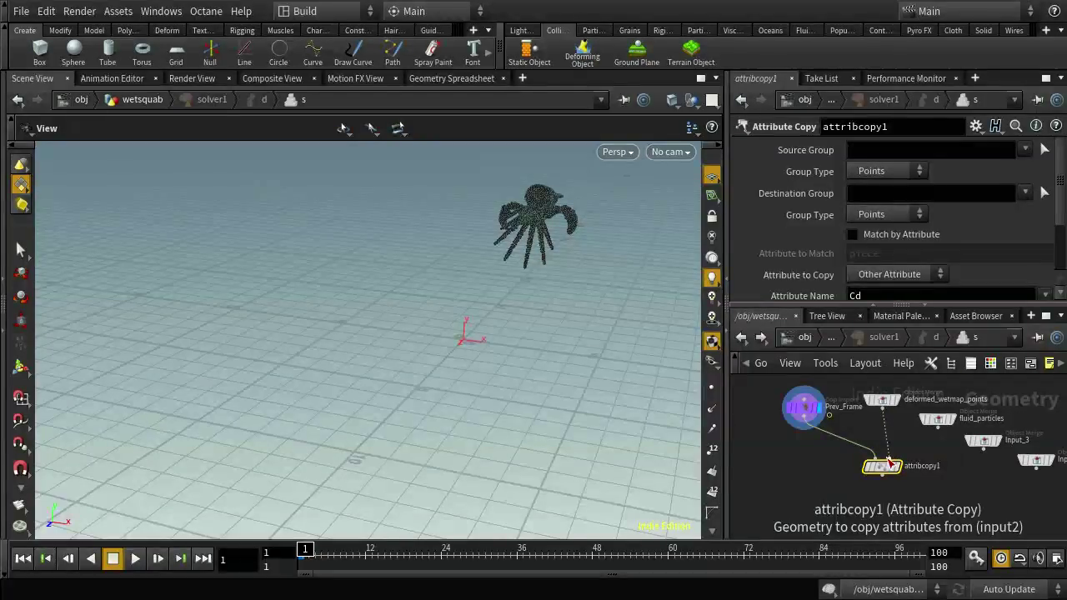
scroll(890, 454, "up", 3)
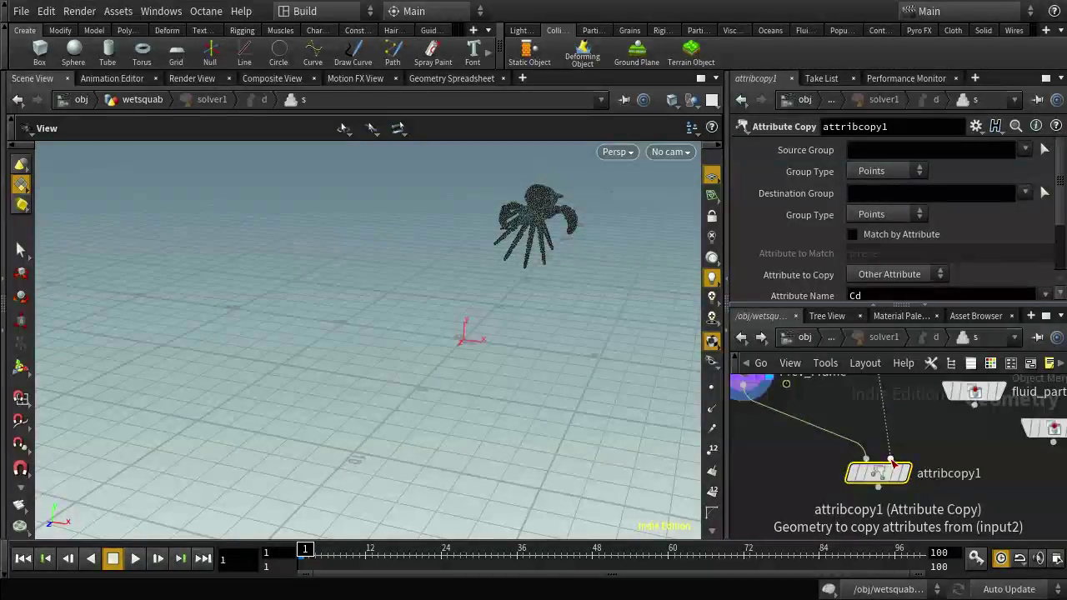
Rewire attribcopy1 with deformed_wetmap_points in the first input and Prev_Frame in the second, and turn on its display
left_click(887, 458)
left_click(871, 458)
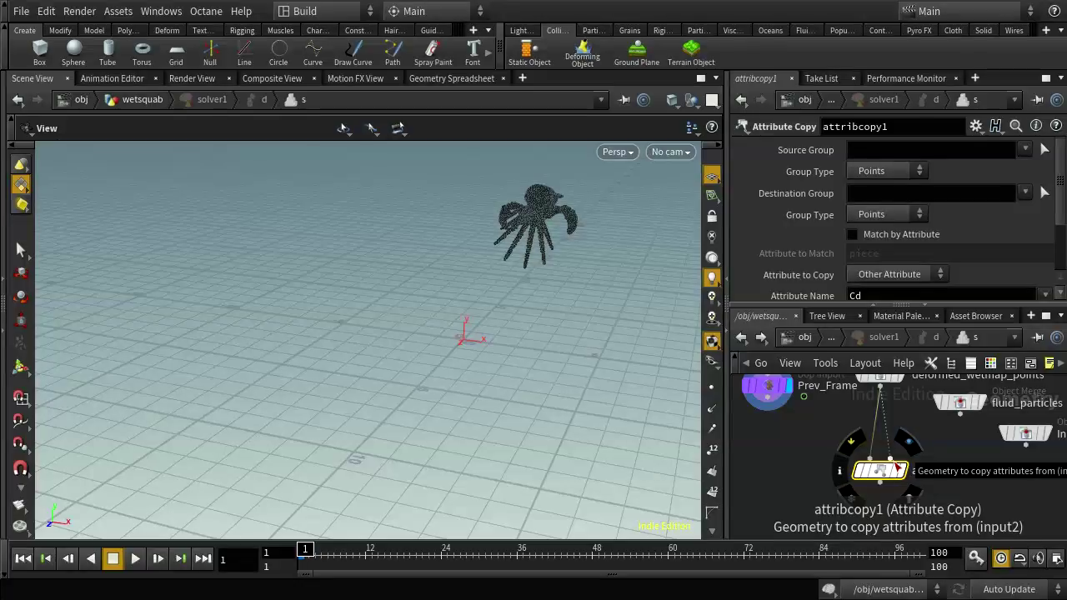
left_click(897, 465)
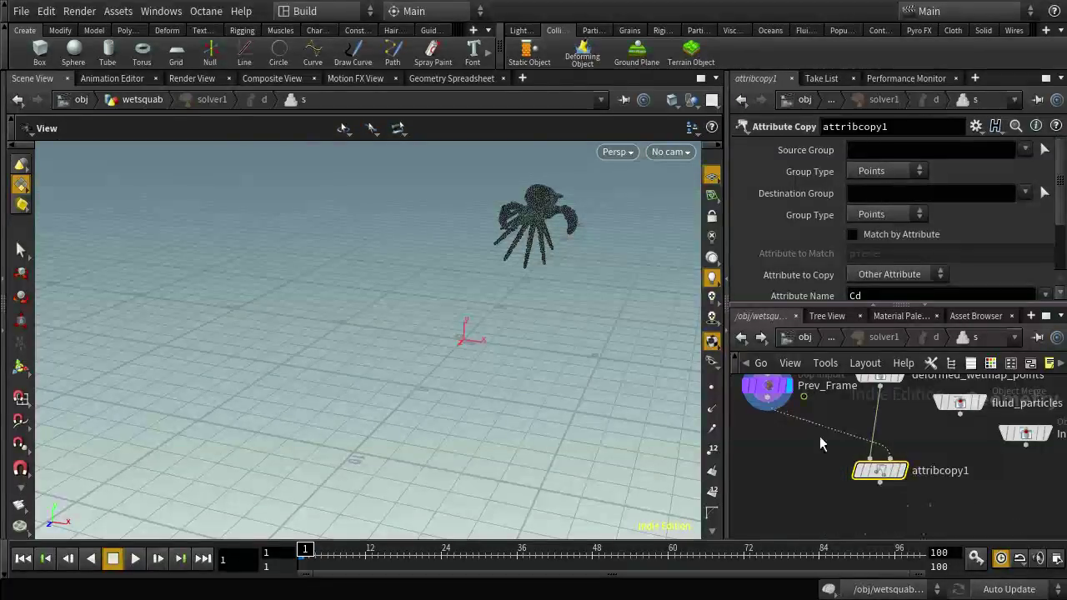
left_click(780, 406)
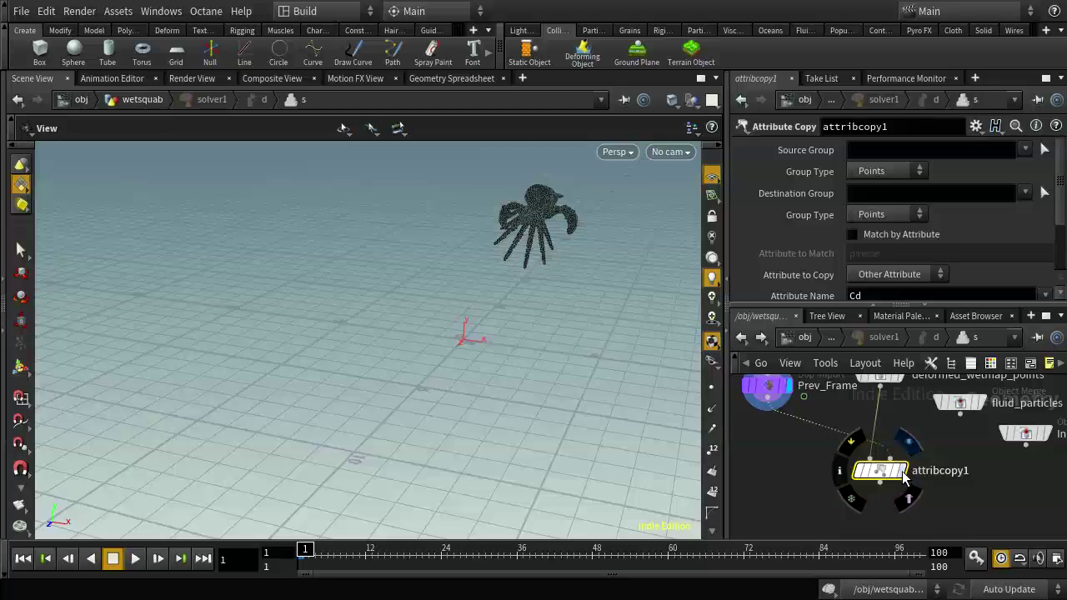
left_click(904, 477)
Set attribcopy1's attribute name to wetness in place of Cd
scroll(923, 279, "down", 3)
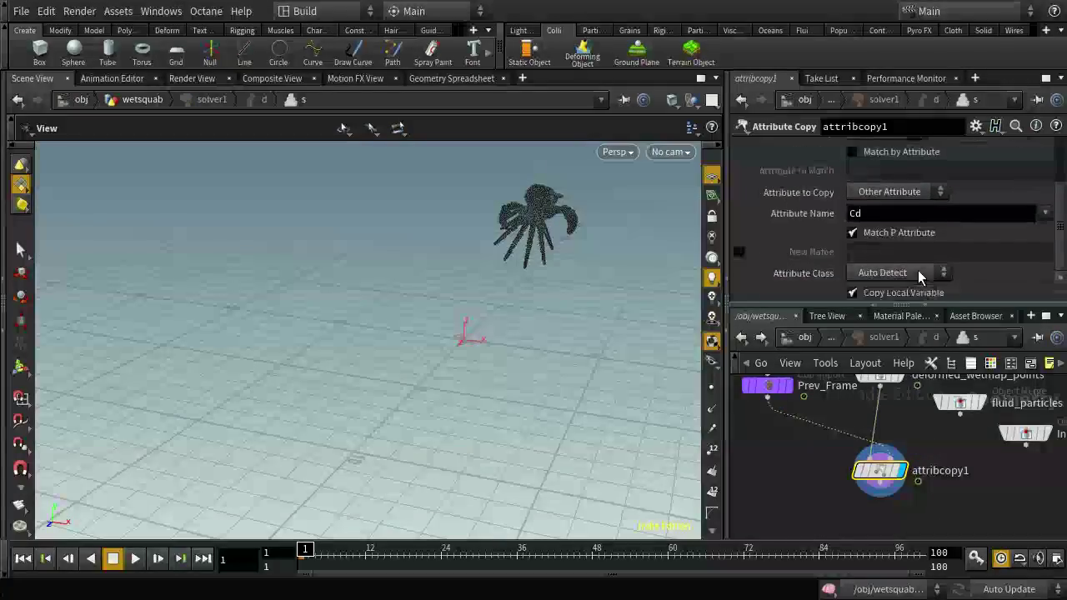
scroll(924, 280, "up", 1)
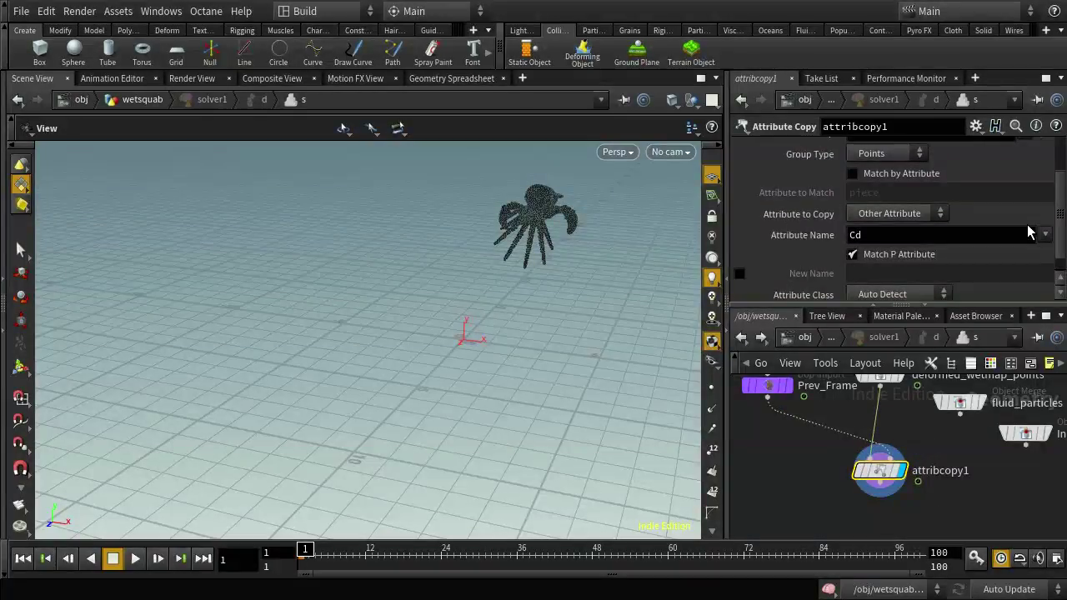
scroll(1034, 236, "up", 1)
left_click(1045, 256)
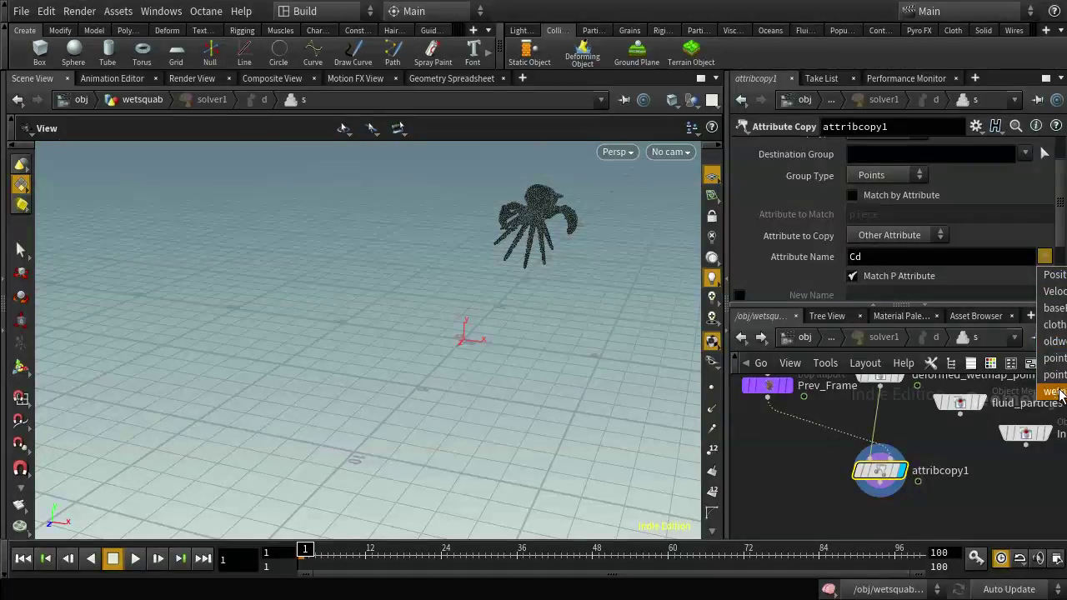
left_click(1054, 393)
left_click(865, 257)
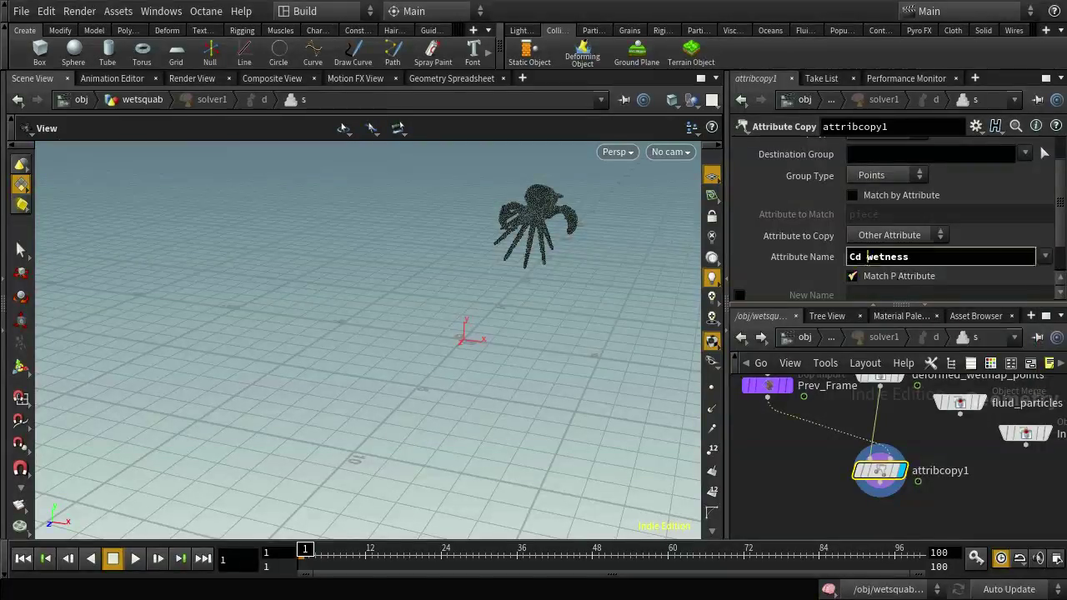
key("BackSpace")
key("BackSpace")
key("BackSpace")
key("Return")
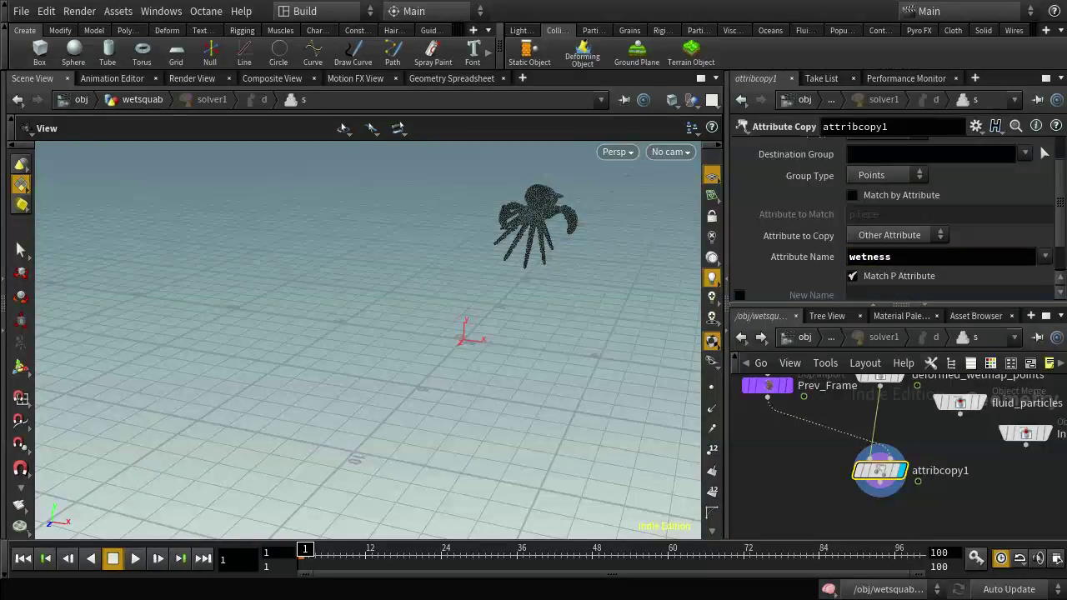
scroll(1007, 212, "down", 2)
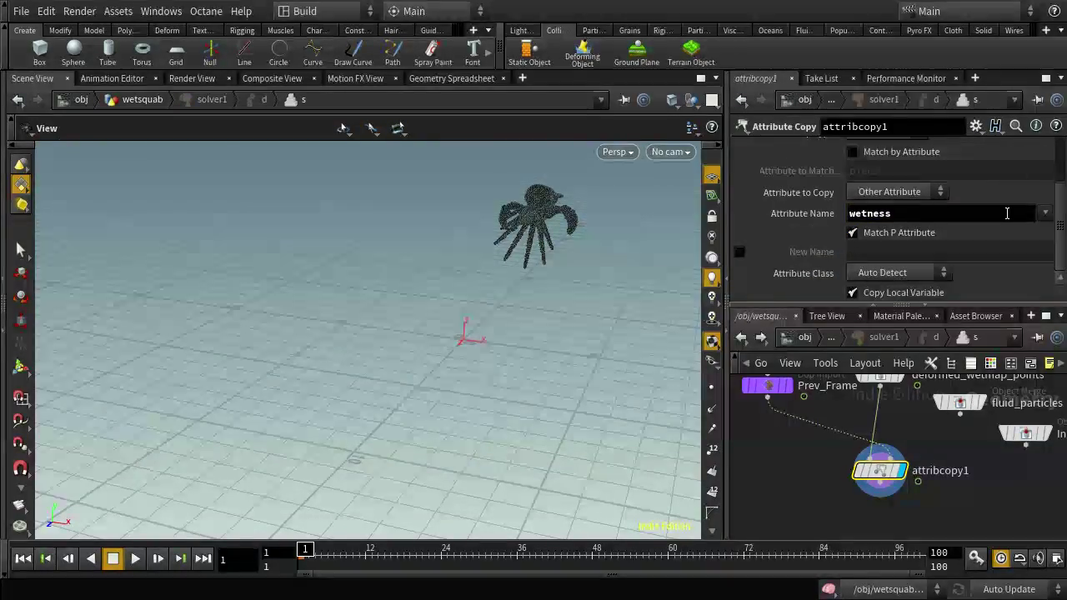
scroll(1006, 213, "up", 3)
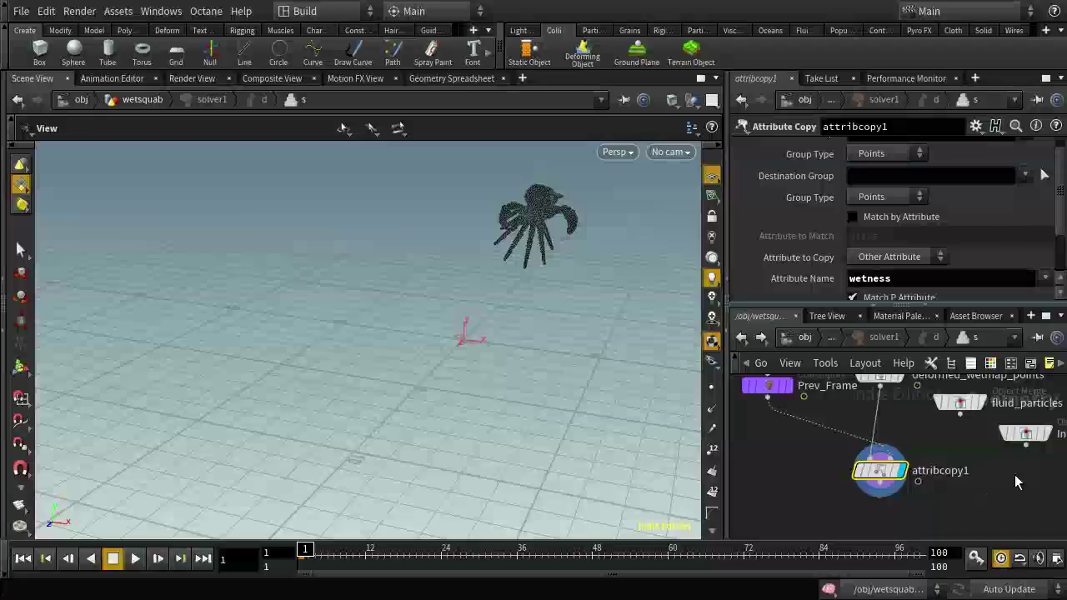
Add an Attribute Transfer node below attribcopy1 and wire attribcopy1's output into its first input
mouse_move(890, 486)
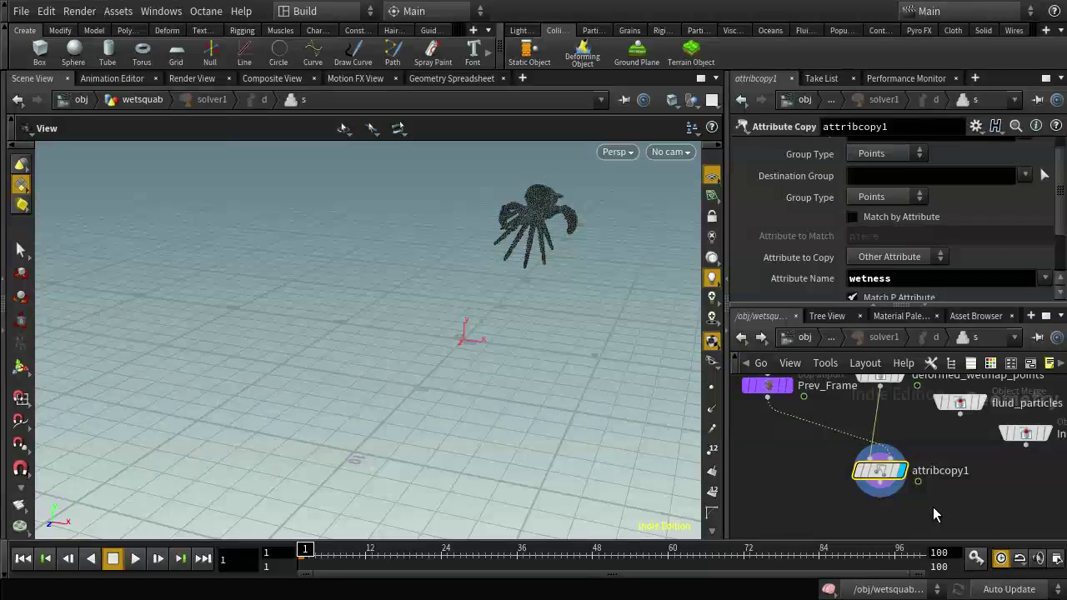
key("Tab")
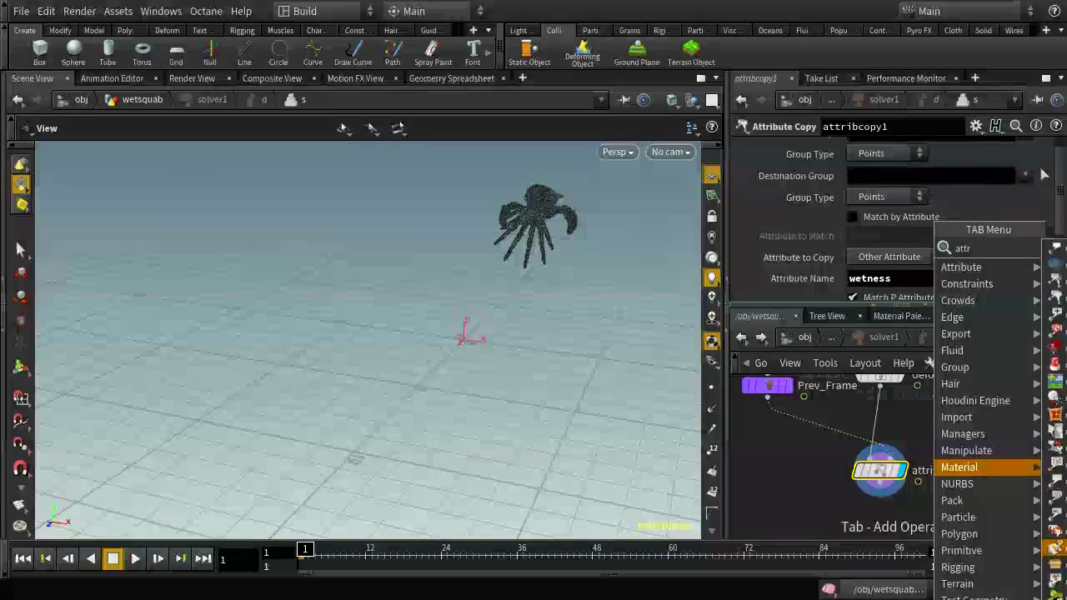
left_click(916, 514)
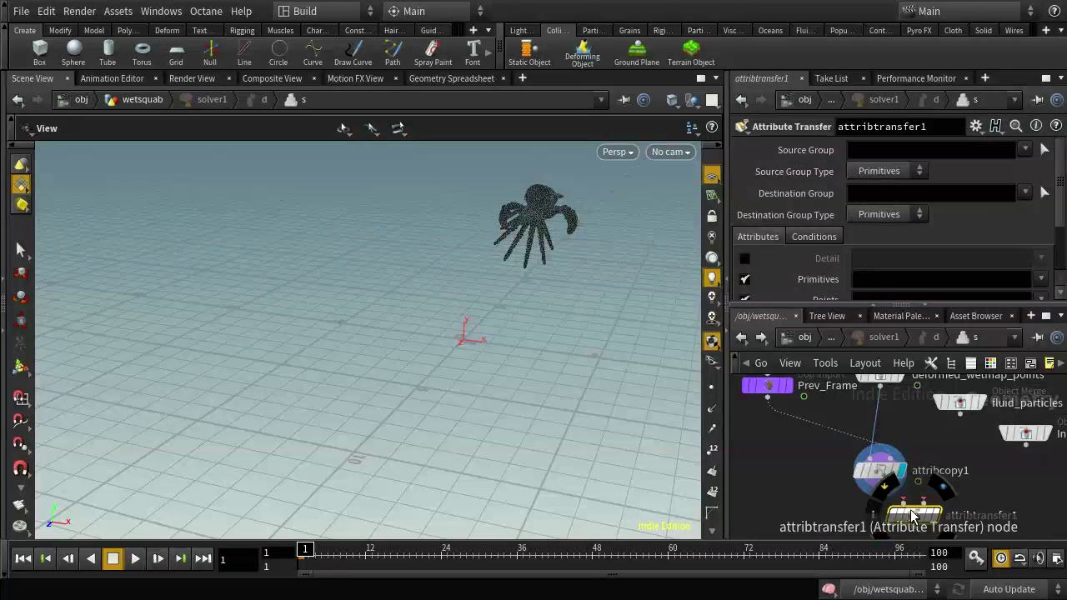
left_click(906, 508)
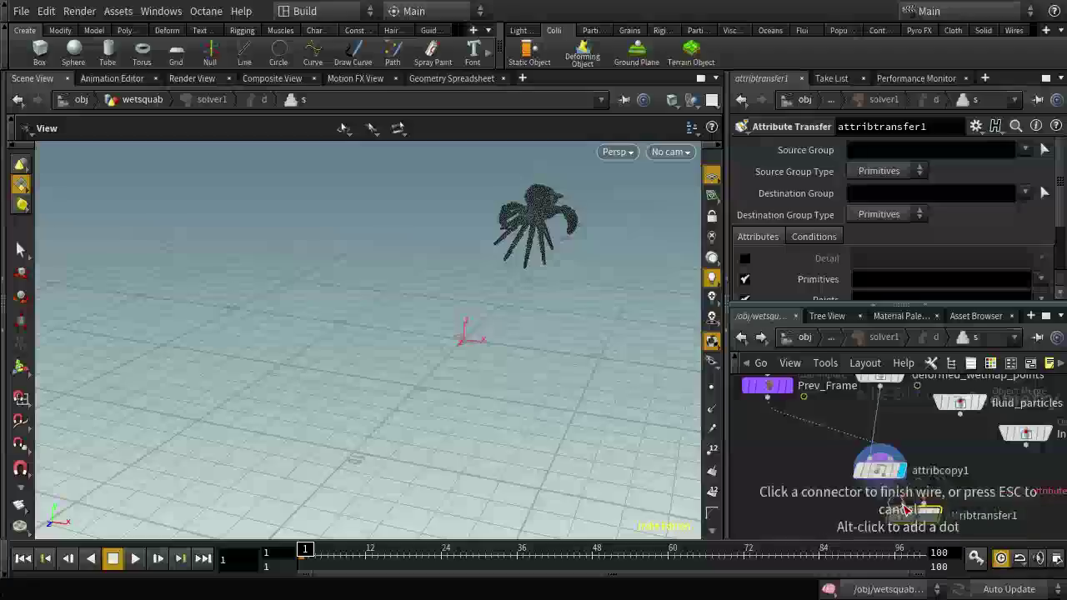
left_click(885, 483)
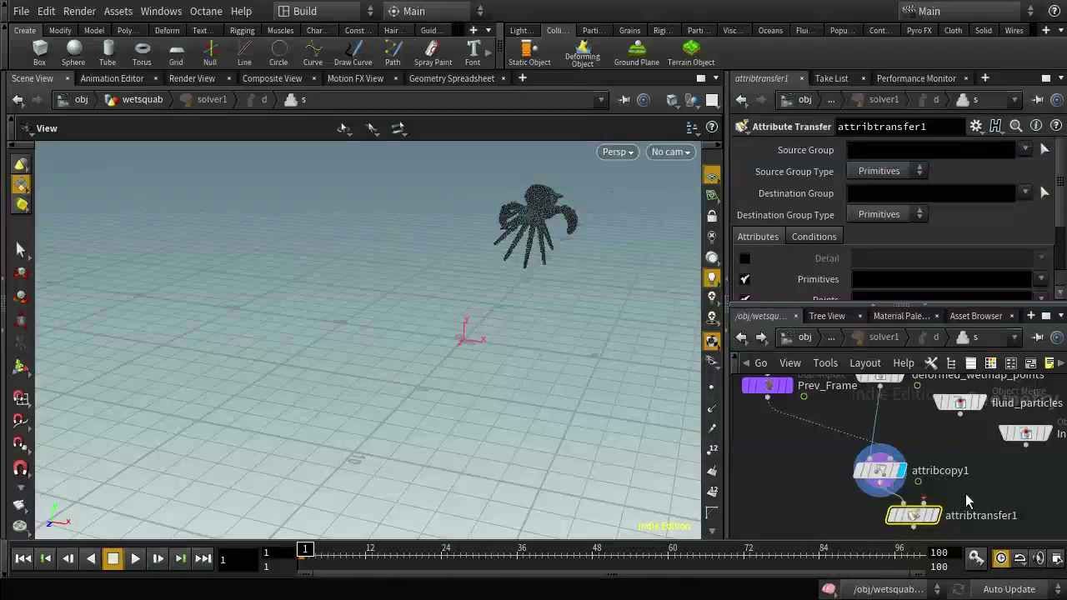
Wire fluid_particles into the second input of attribtransfer1 and make the transfer node the displayed one
left_click(924, 505)
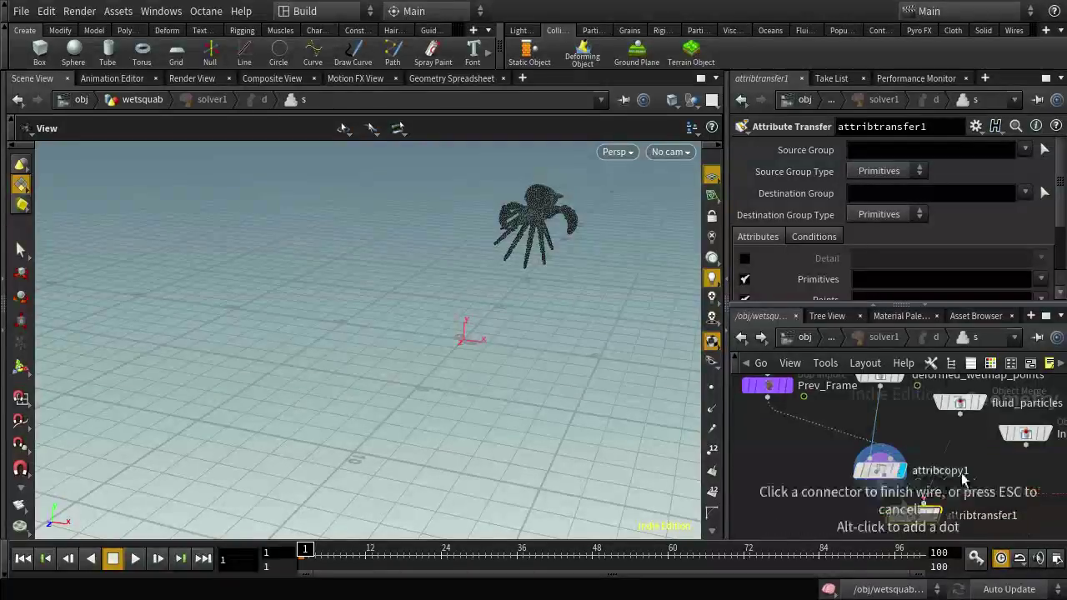
left_click(952, 417)
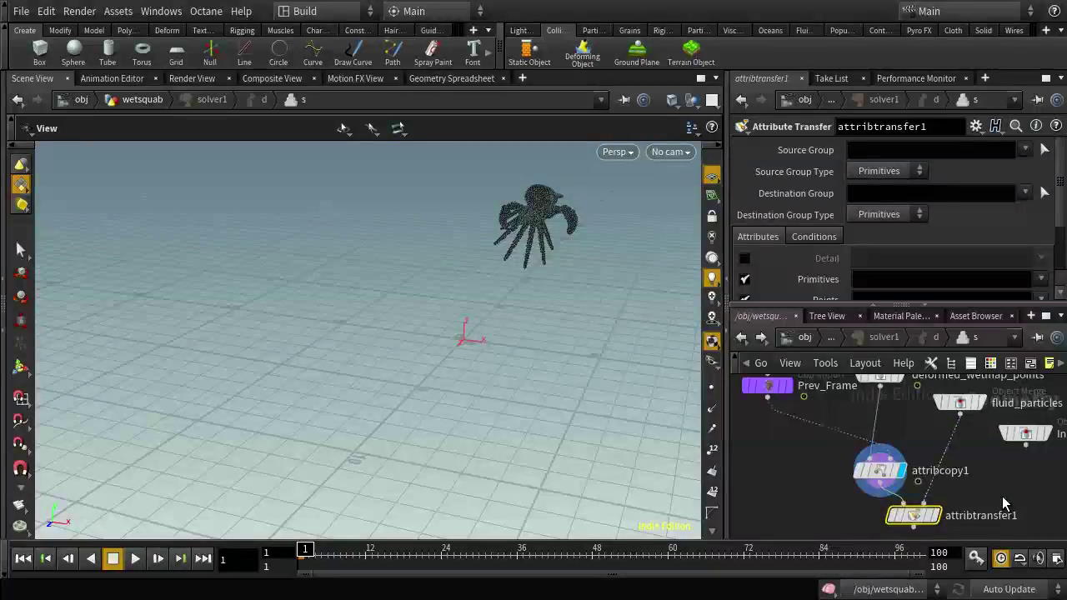
middle_click_drag(1001, 496, 965, 434)
left_click_drag(876, 456, 878, 486)
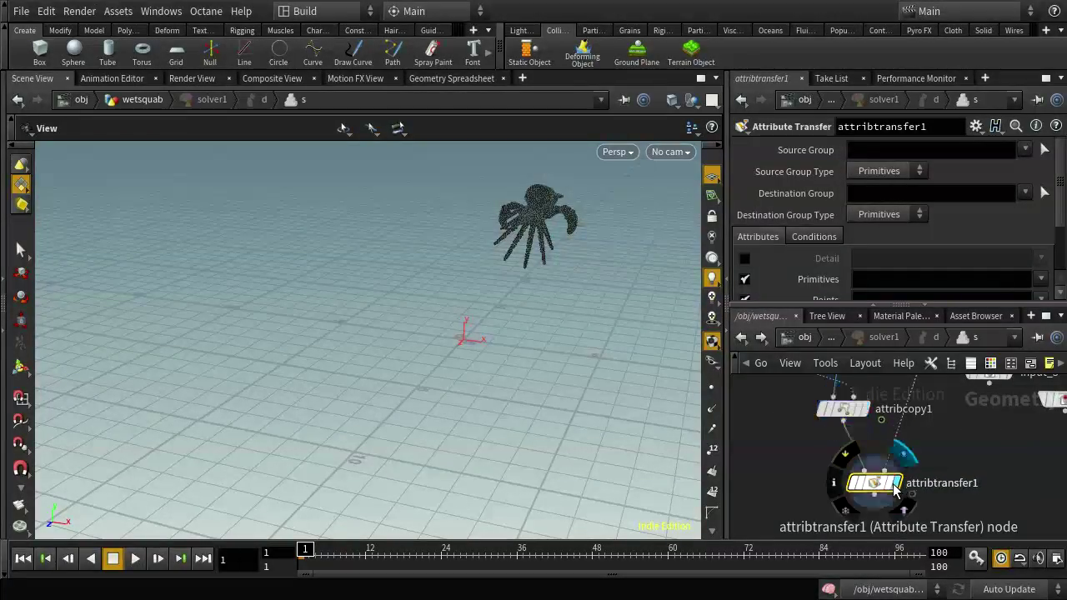
Turn off primitive attributes on the Attribute Transfer and restrict the point attributes to wetness
scroll(876, 270, "down", 2)
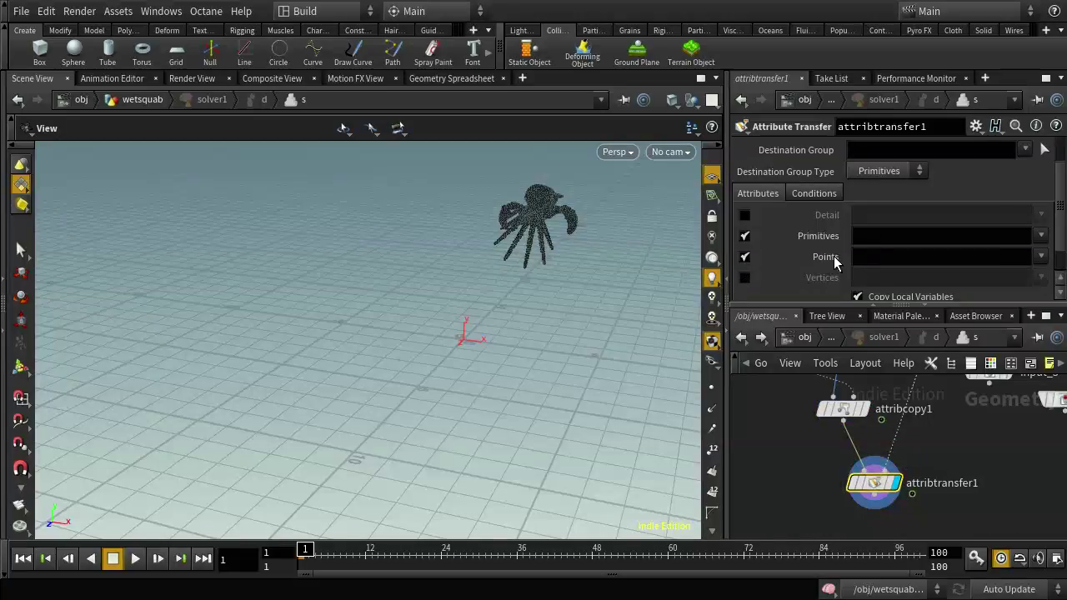
left_click(744, 235)
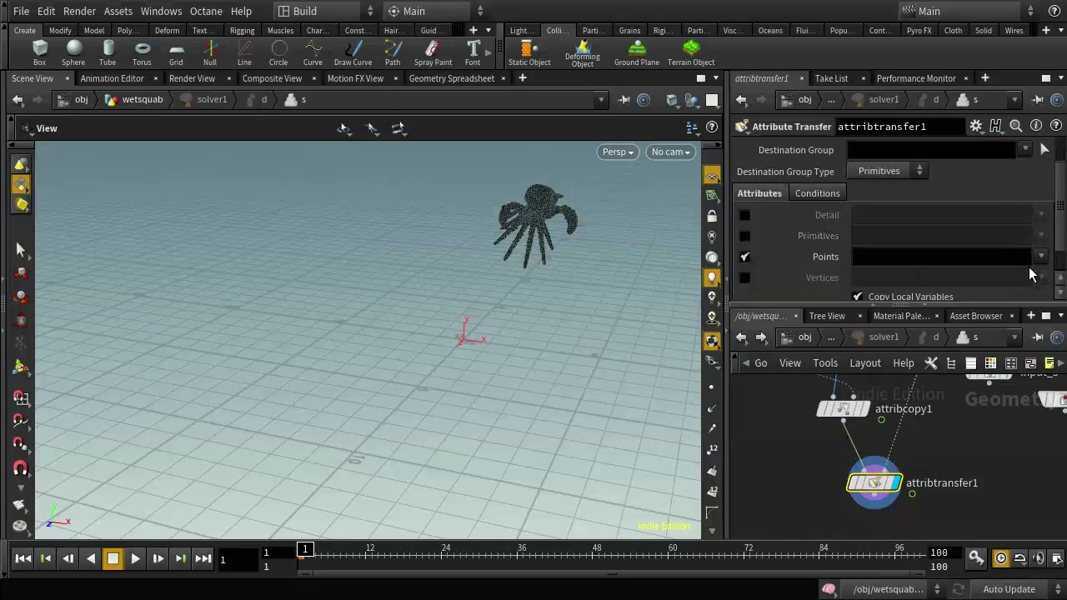
left_click(1039, 257)
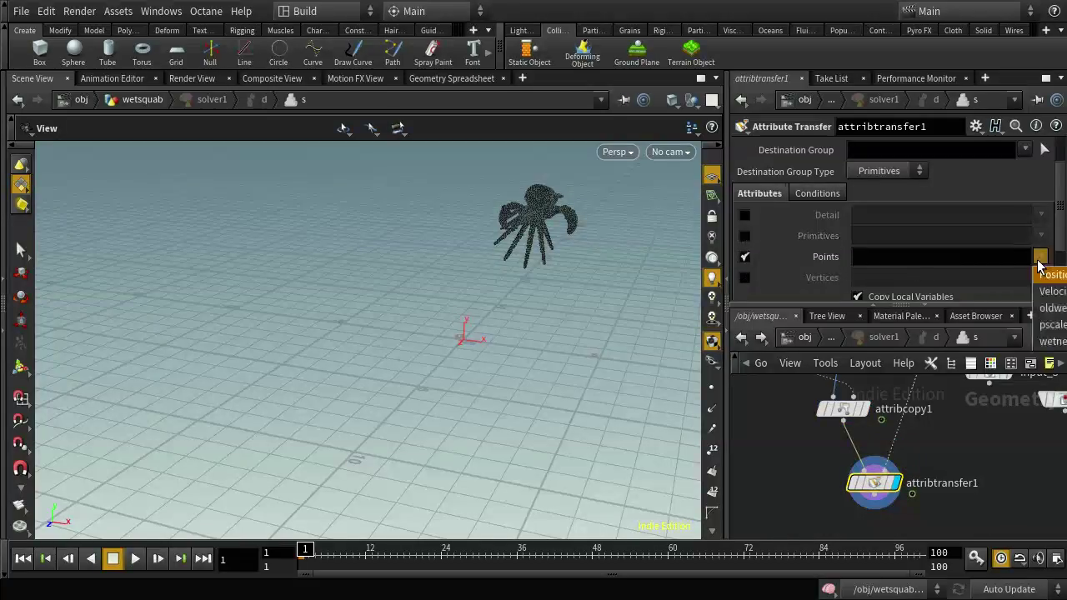
left_click(1051, 341)
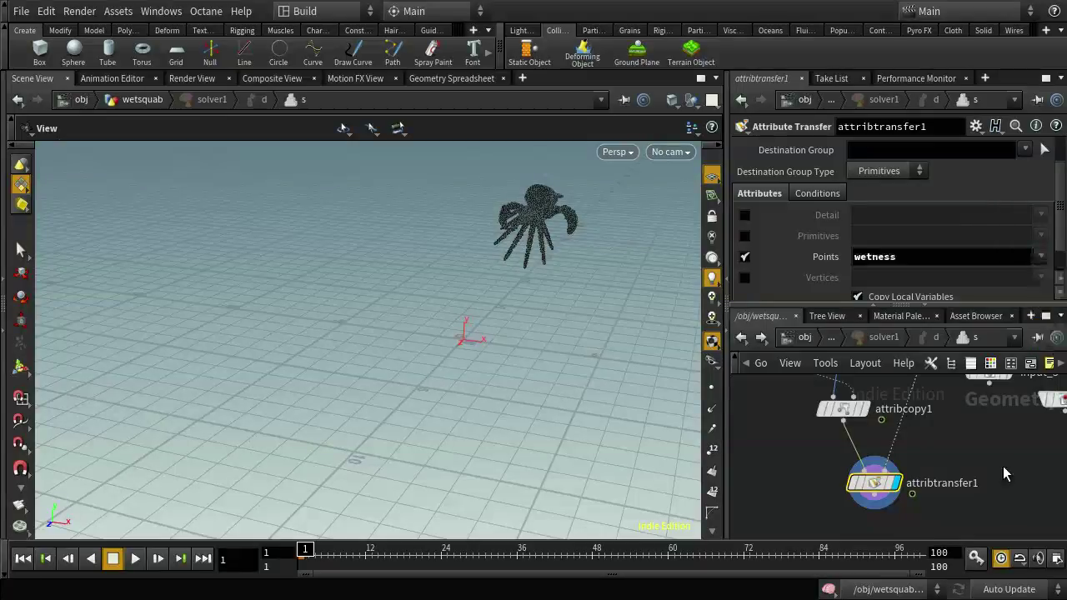
Set the Distance Threshold in the Attribute Transfer's conditions to .2
left_click(809, 194)
scroll(877, 263, "down", 2)
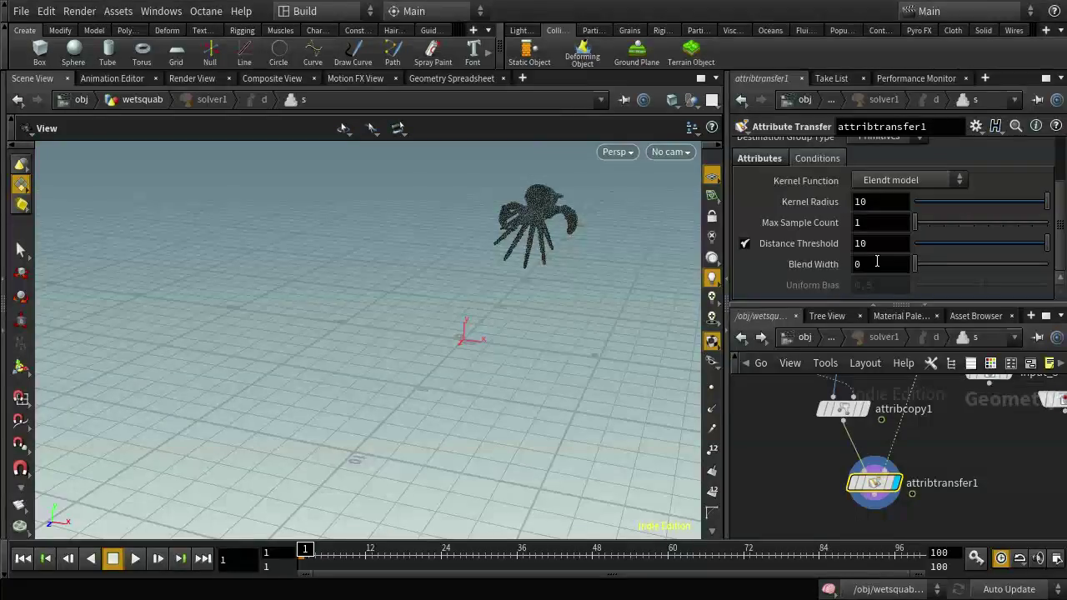
left_click(878, 243)
type(".2")
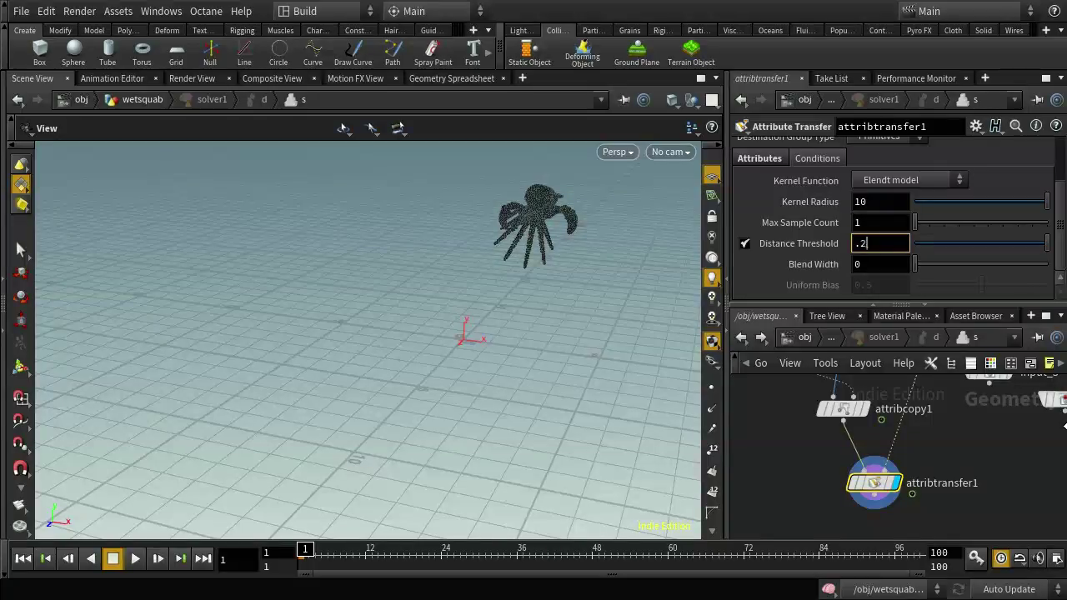
key("Return")
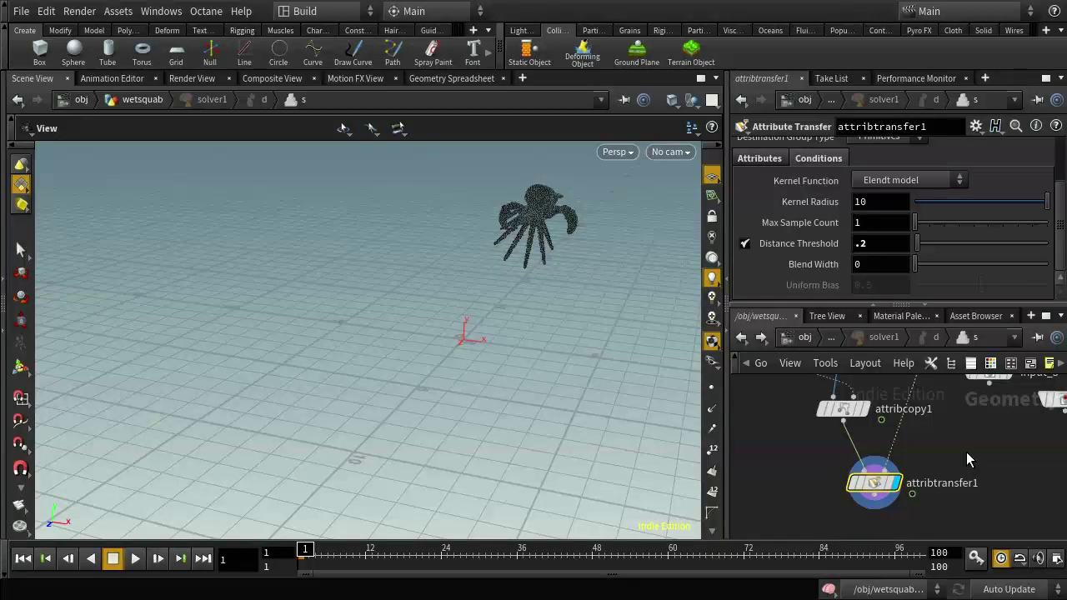
Rename the Attribute Transfer node as attribtransfer_wetness
left_click(944, 125)
type("_wetness")
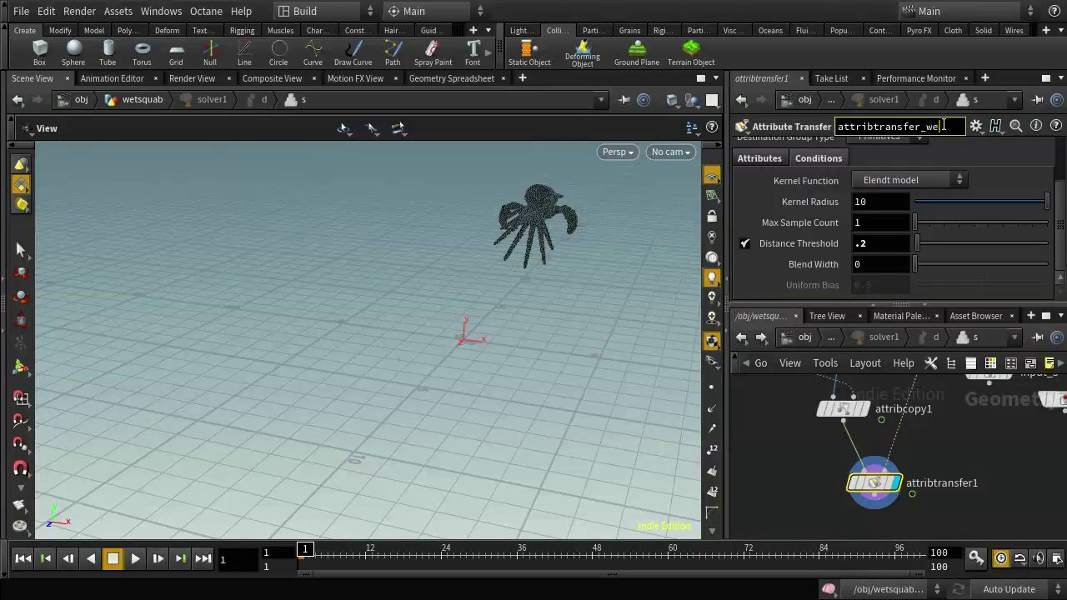
key("Return")
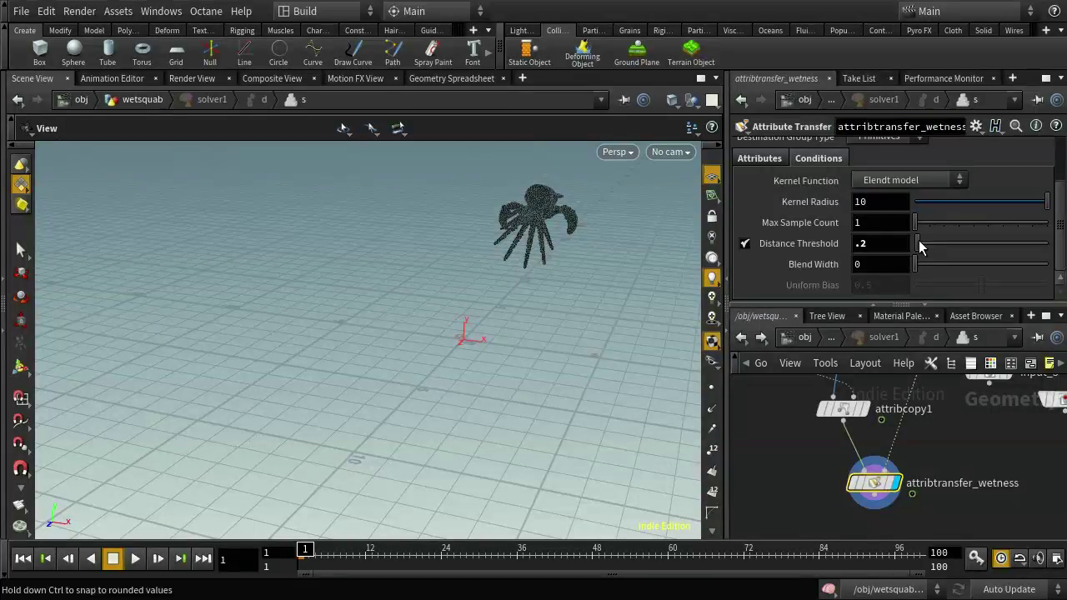
Insert an Attribute Wrangle on the wire between attribcopy1 and attribtransfer_wetness, lined up beneath attribcopy1
mouse_move(868, 493)
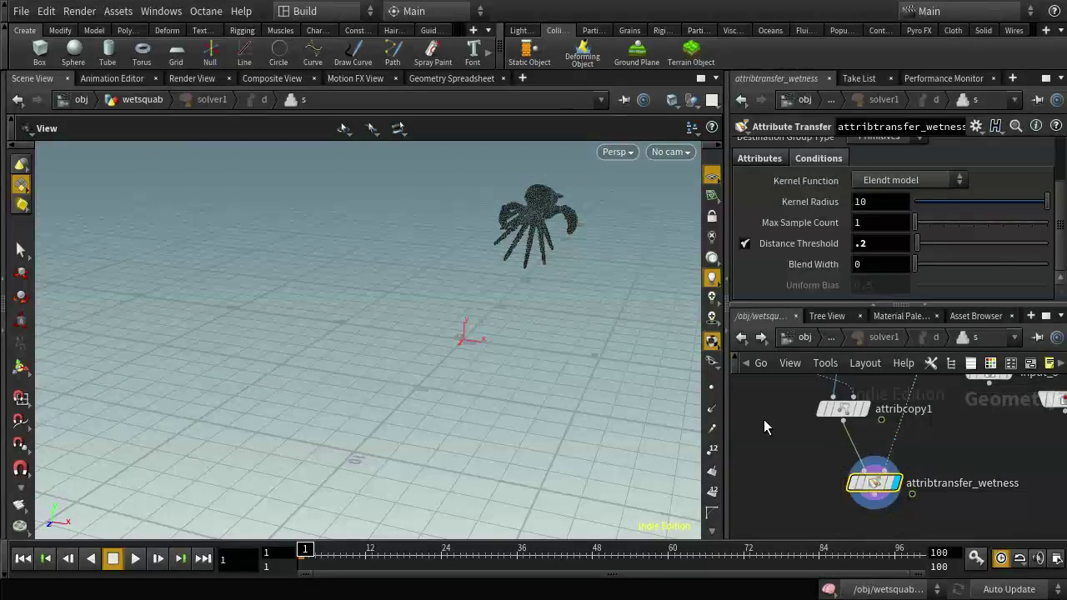
left_click_drag(890, 497, 883, 521)
key("Tab")
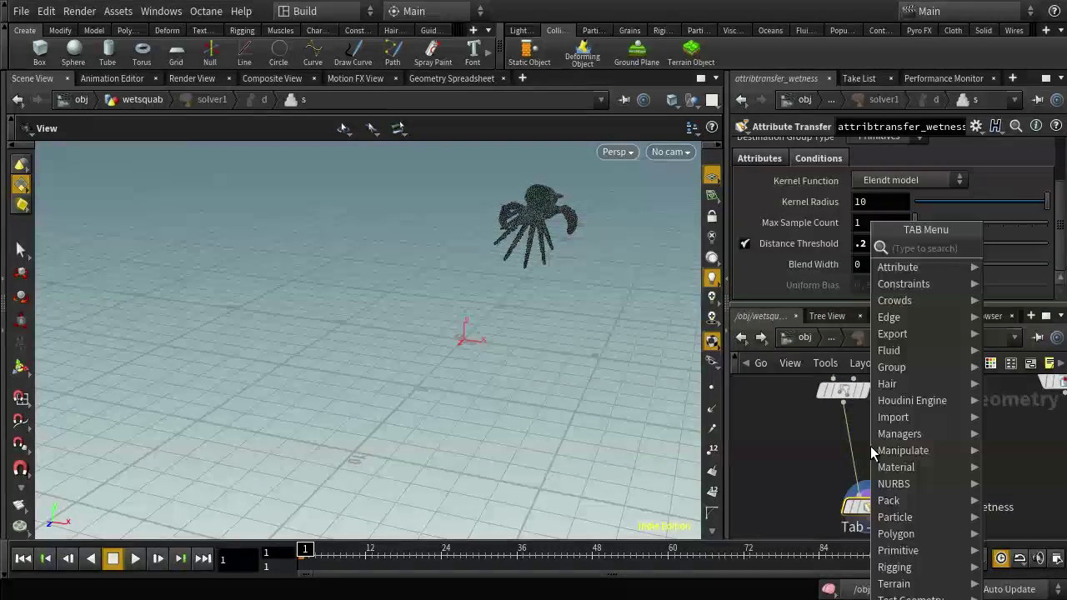
type("attri")
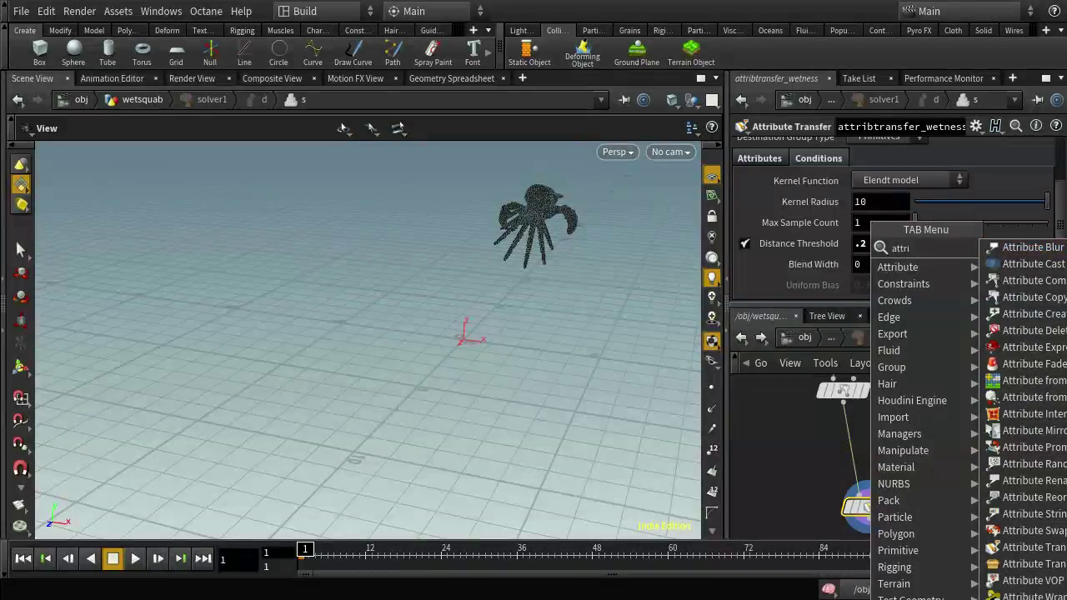
left_click(988, 594)
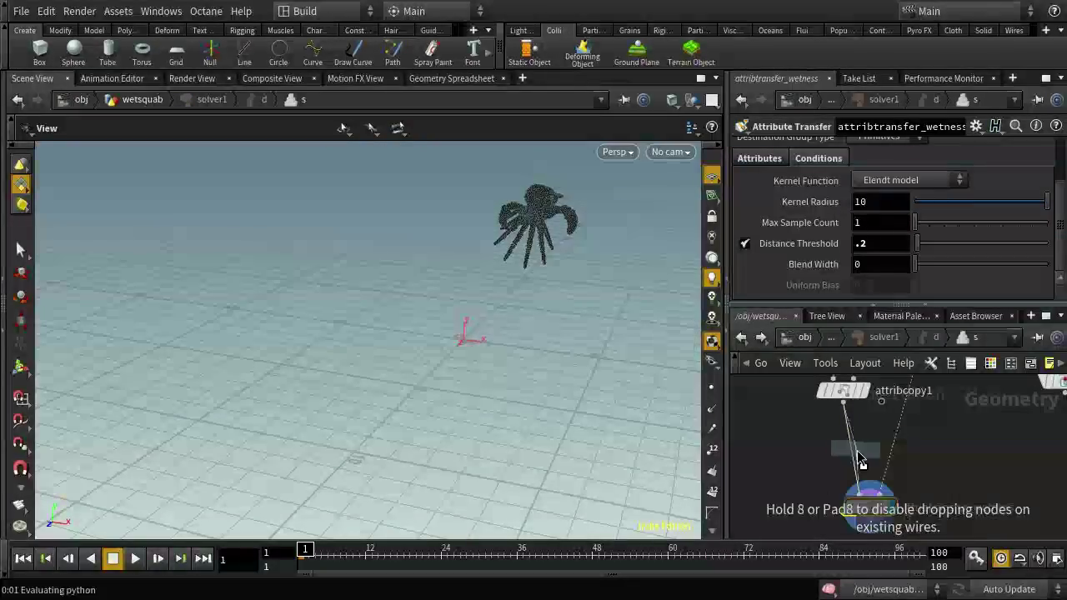
left_click(848, 454)
left_click(863, 455)
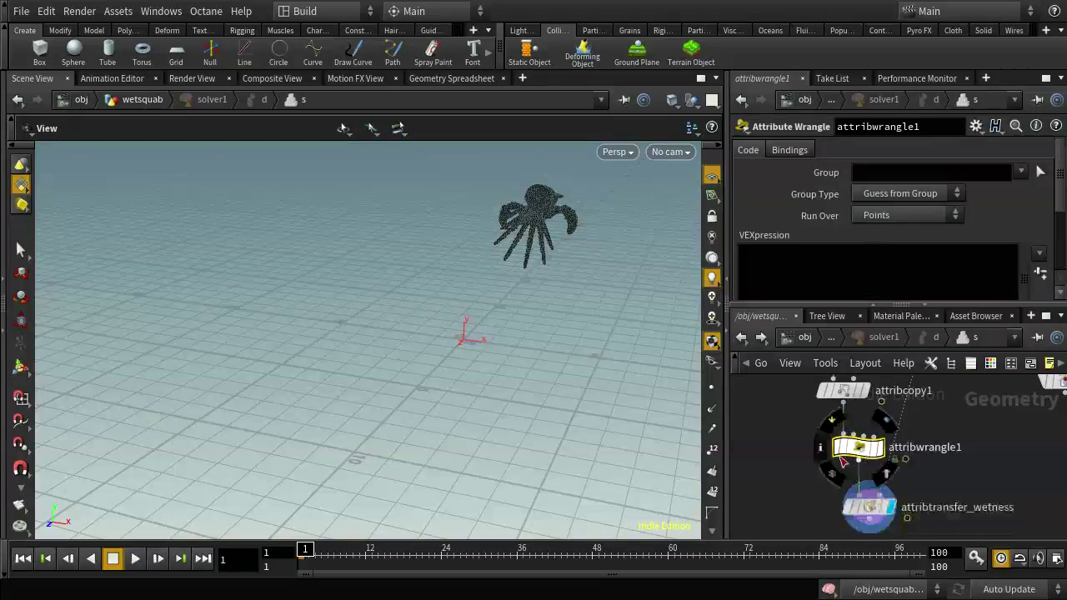
left_click_drag(870, 454, 854, 451)
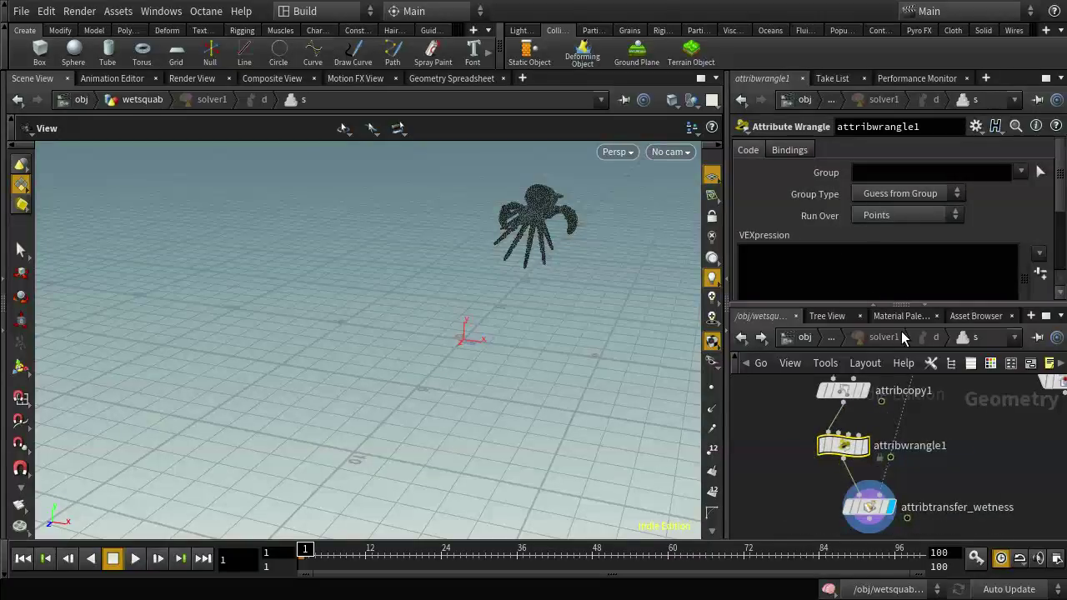
left_click(786, 275)
type("@oldwetness")
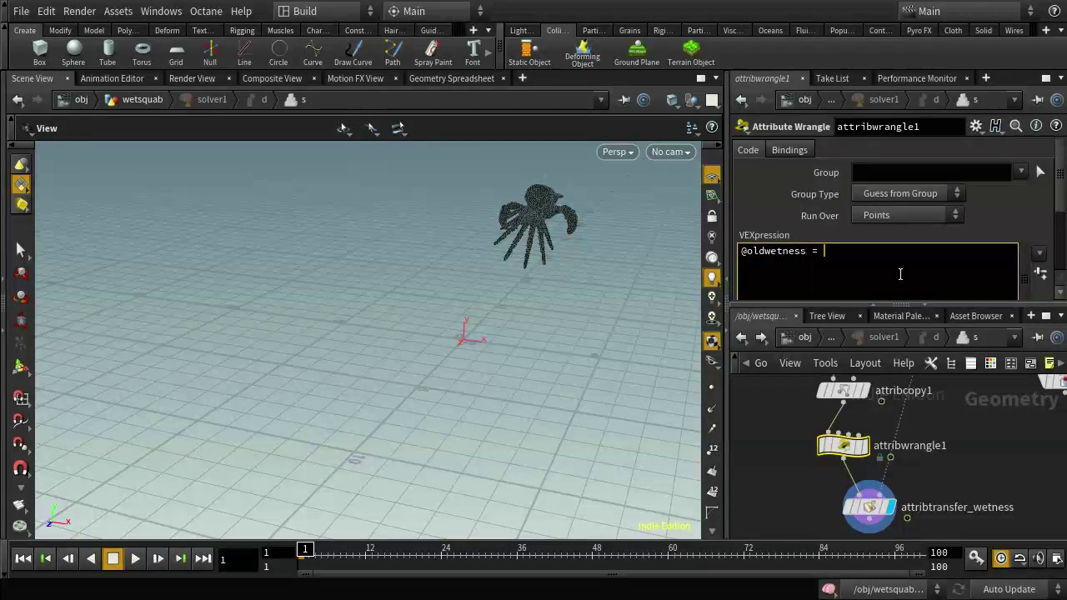
type(" = @wetness;")
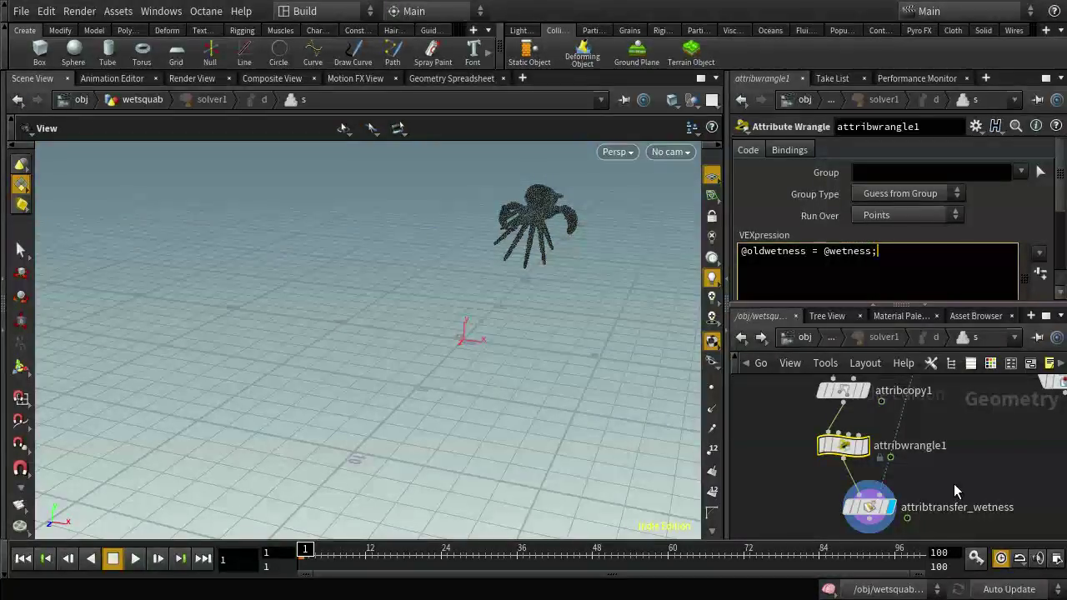
Rename the wrangle node as attribwrangle_set_oldwetness
left_click(941, 126)
key("BackSpace")
type("_sav")
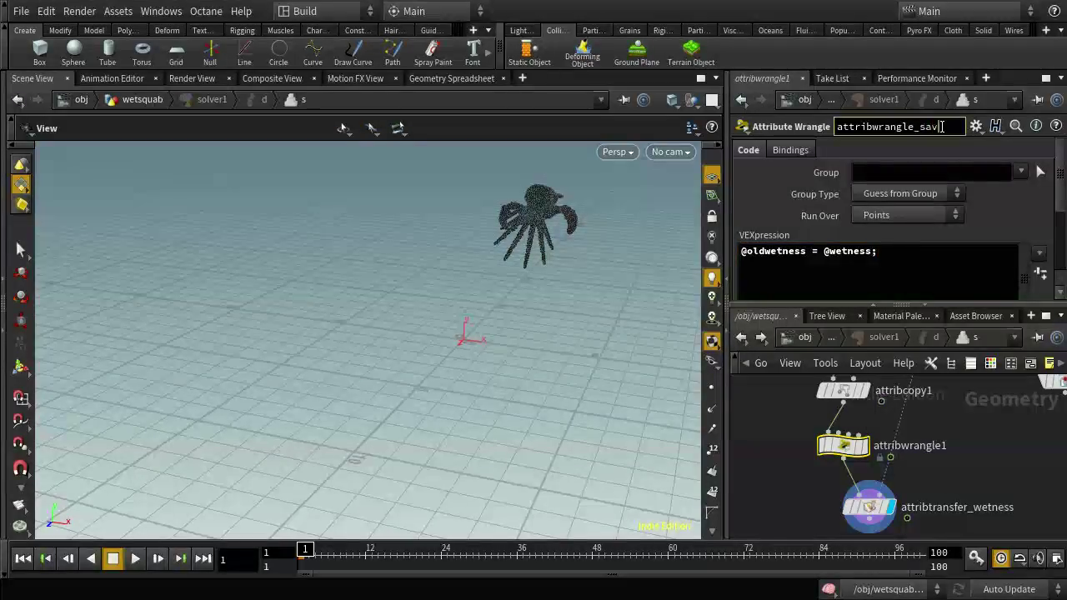
key("BackSpace")
key("BackSpace")
type("et_oldwetness")
key("Return")
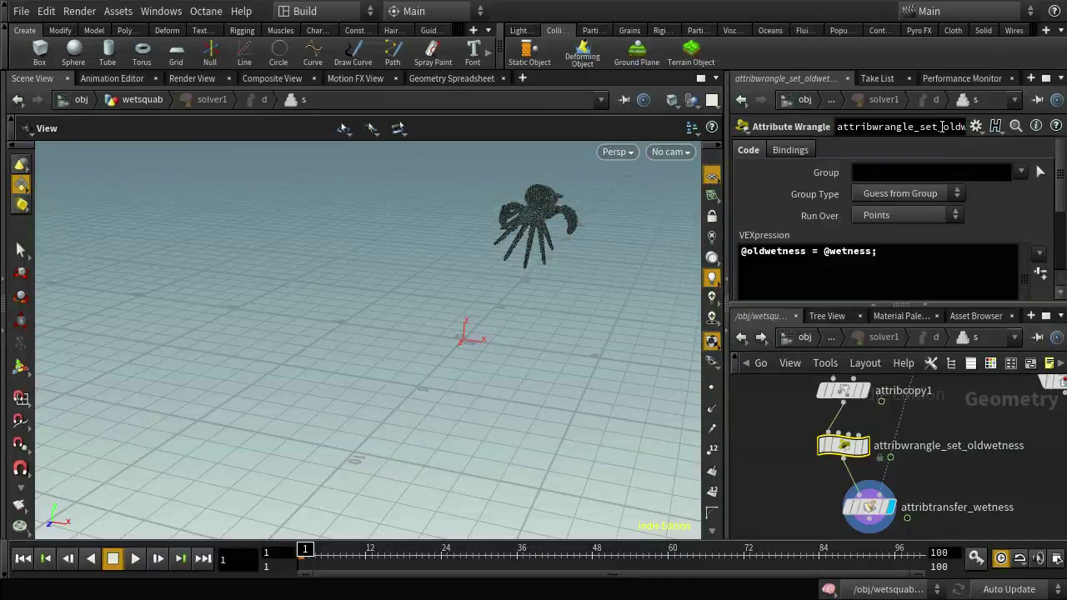
Add a second Attribute Wrangle below attribtransfer_wetness and wire the transfer's output into its first input
middle_click_drag(939, 469, 924, 391)
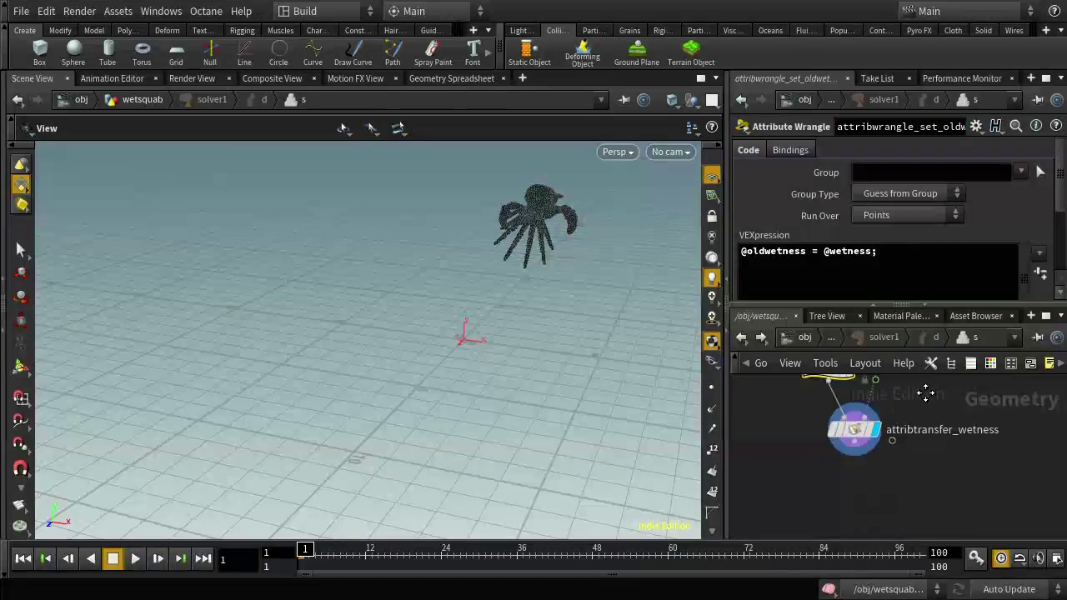
key("Tab")
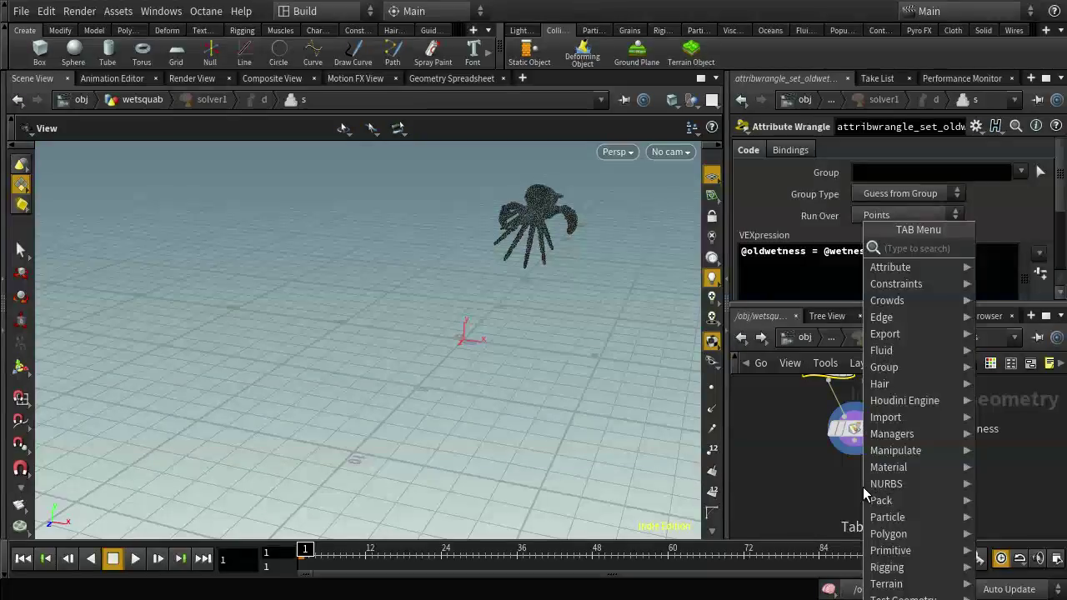
type("attr")
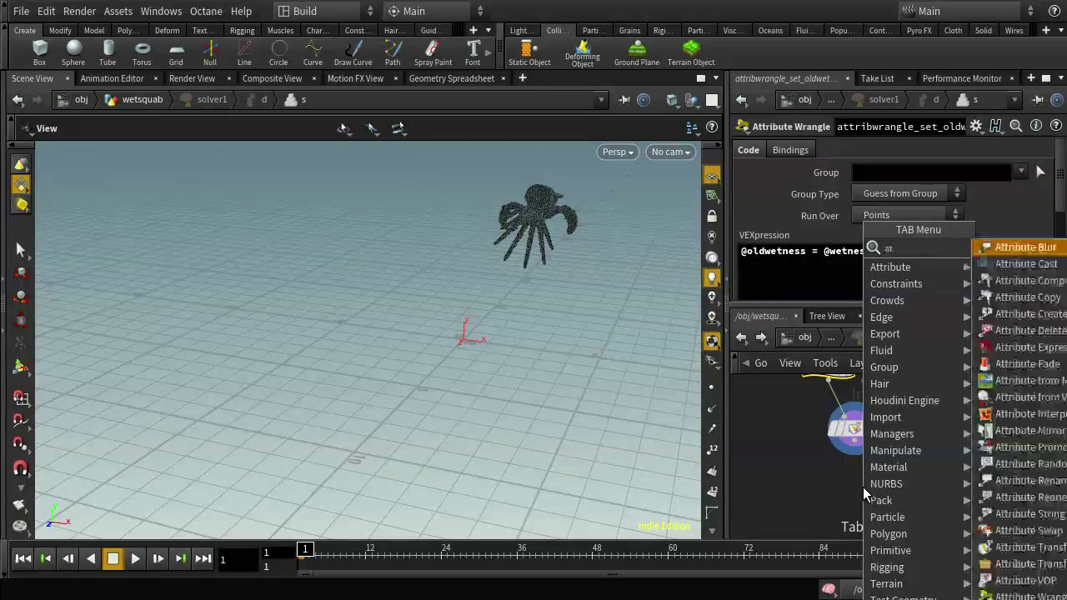
key("Down")
key("Down")
key("Down")
key("Down")
key("Down")
key("Down")
key("Down")
key("Down")
key("Down")
key("Down")
key("Down")
key("Down")
key("Down")
key("Down")
key("Down")
key("Down")
key("Down")
key("Down")
key("Down")
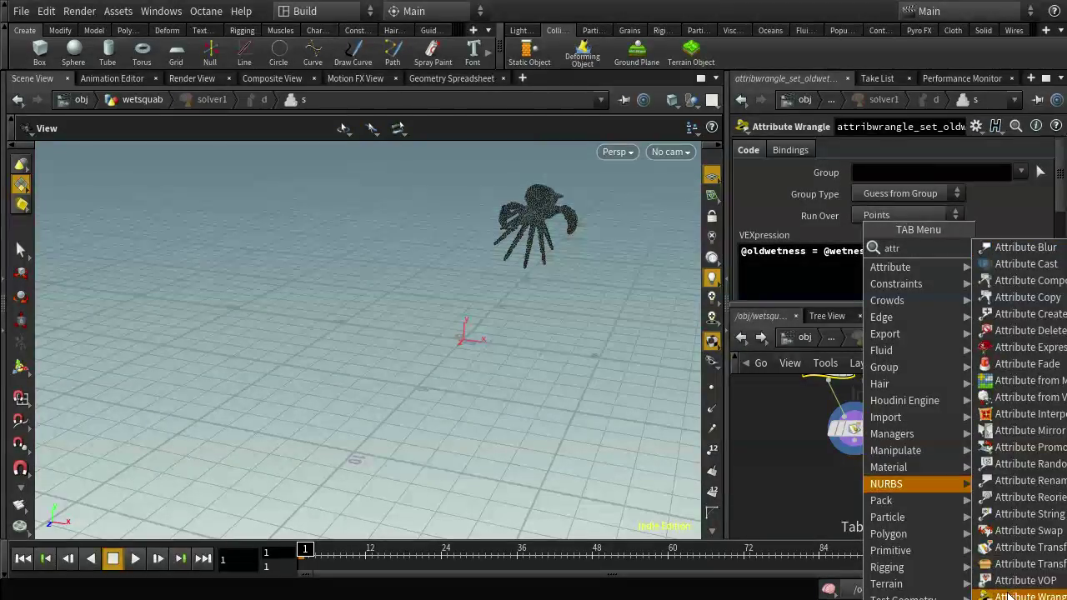
key("Return")
left_click(852, 479)
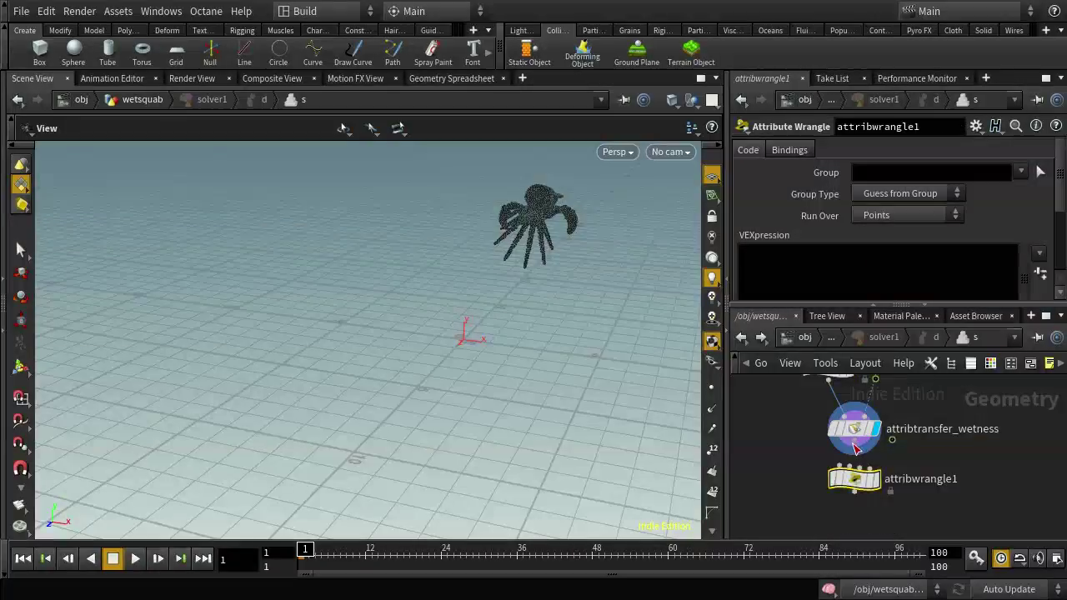
left_click(842, 468)
left_click(858, 442)
left_click(841, 295)
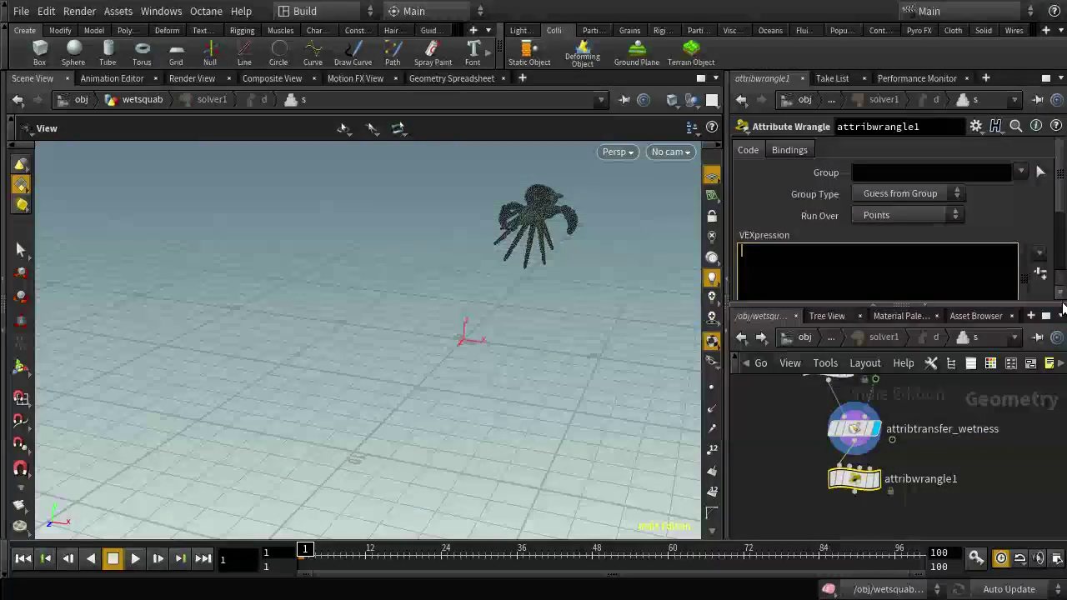
type("@wetness = max(")
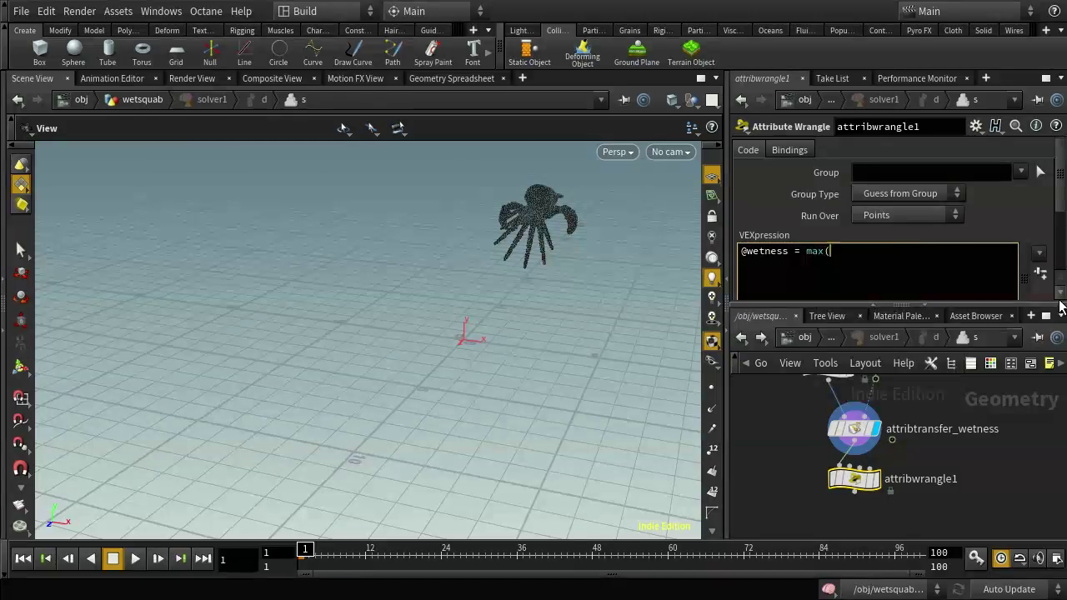
type("@wetness, @oldwetness);")
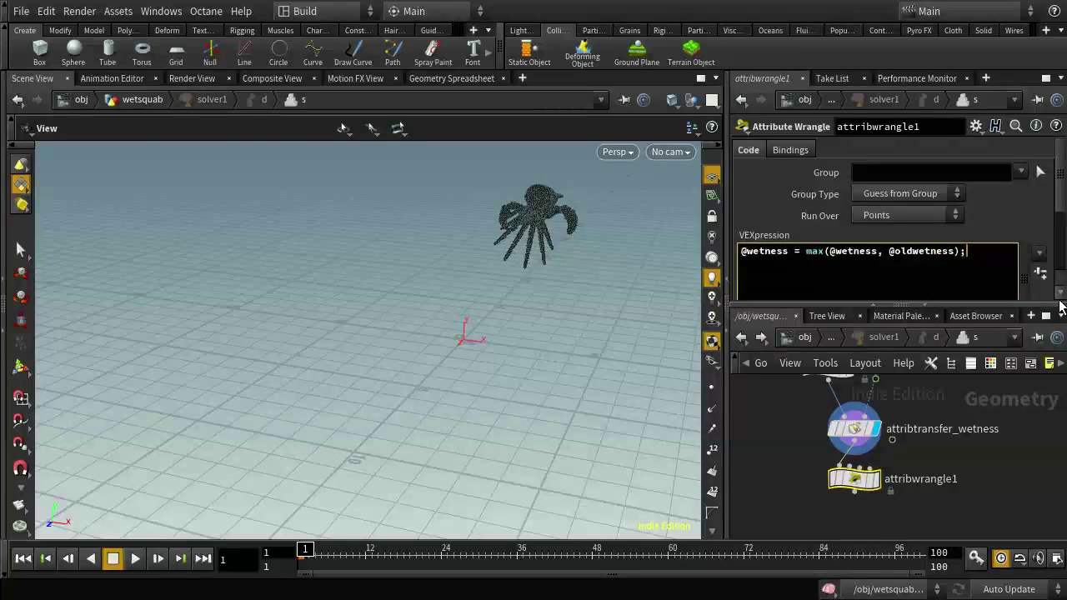
left_click(874, 483)
left_click(875, 484)
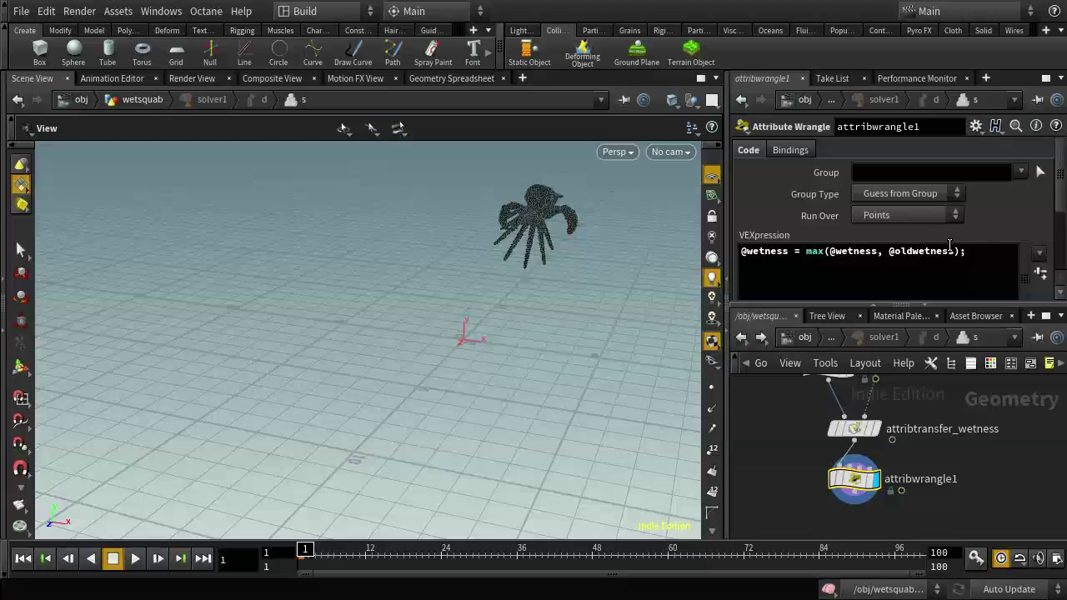
Rename the second wrangle node as attribwrangle_preserve_wetness
mouse_move(854, 430)
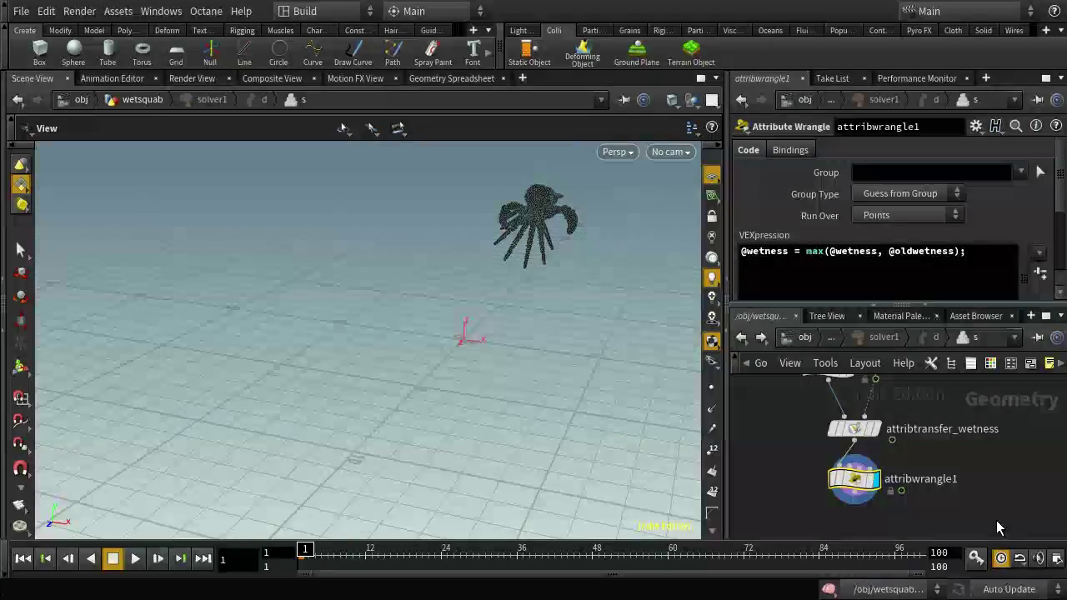
left_click(932, 129)
type("_preserve_wetness")
key("Return")
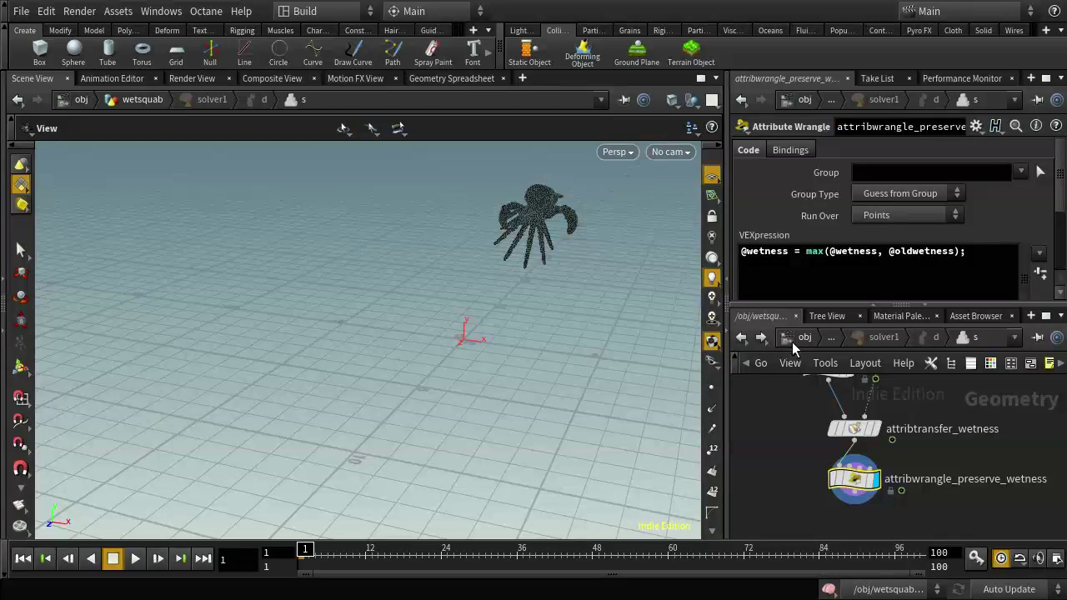
Leave the solver network and go back up to the object-level network
left_click(740, 339)
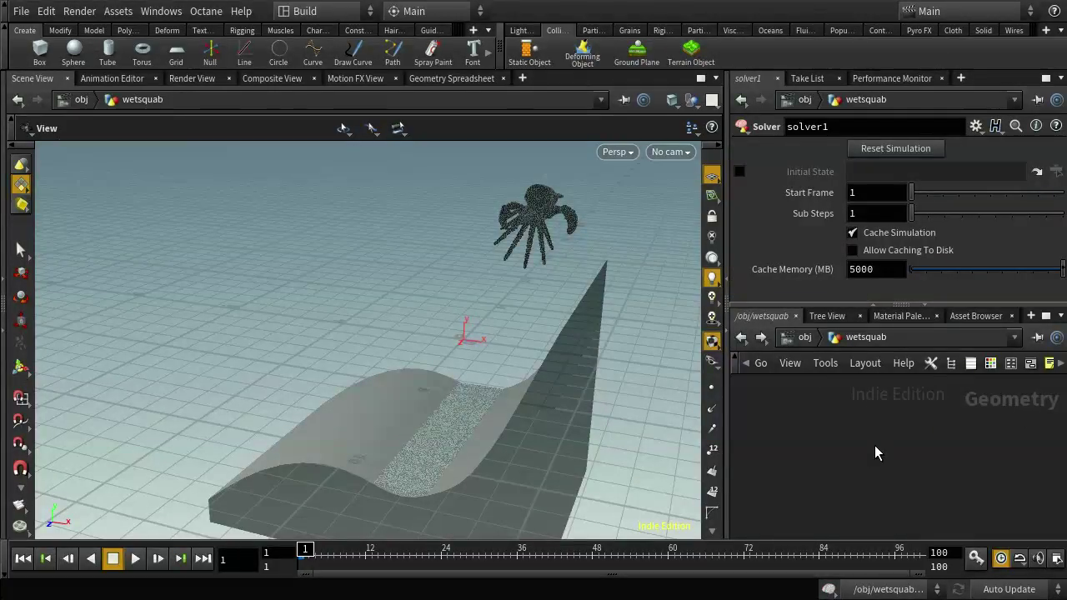
left_click(805, 336)
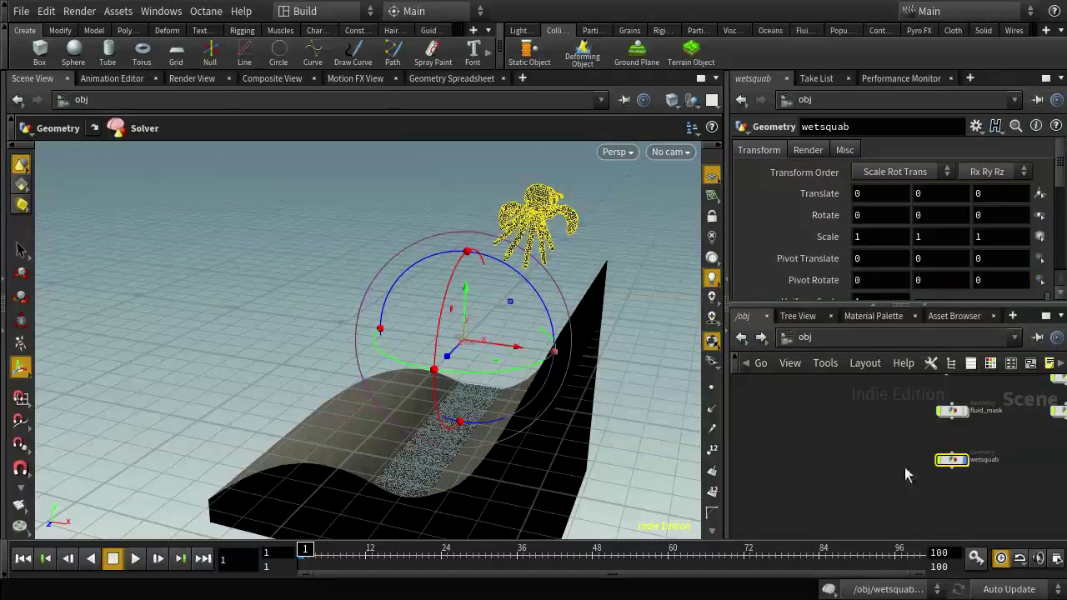
Inside the wetsquab geometry, add a Color node below solver1, wire it to the solver's output and make it the displayed node
double_click(952, 461)
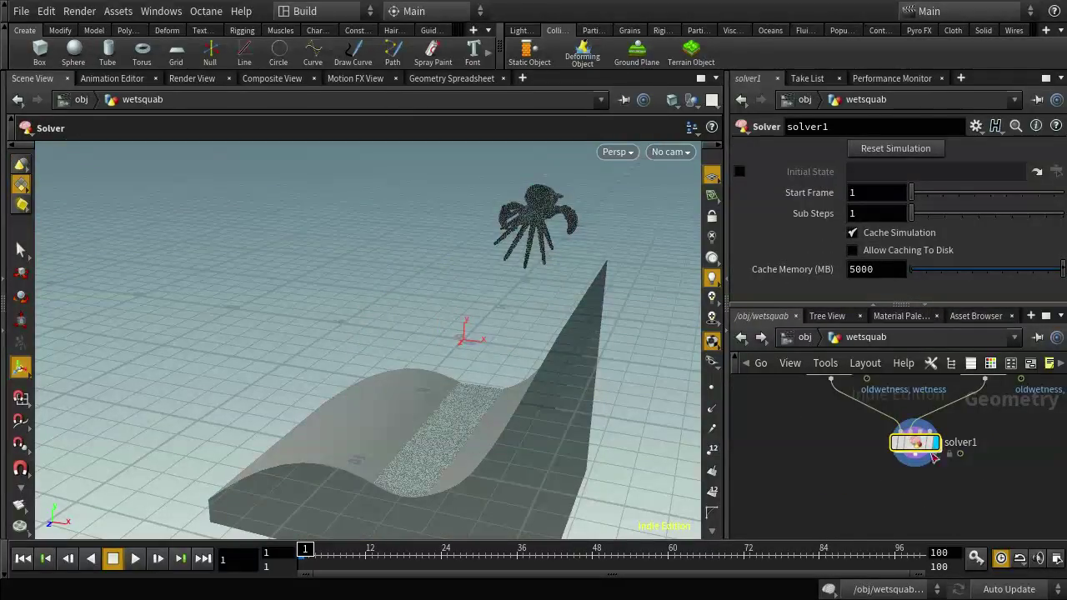
key("Tab")
type("colo")
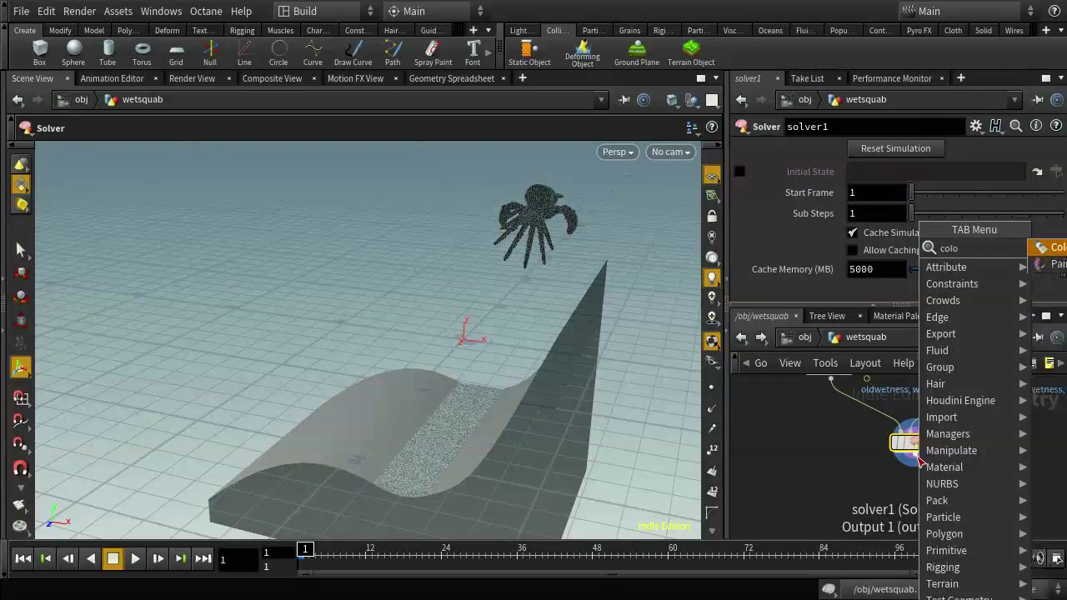
left_click(1052, 247)
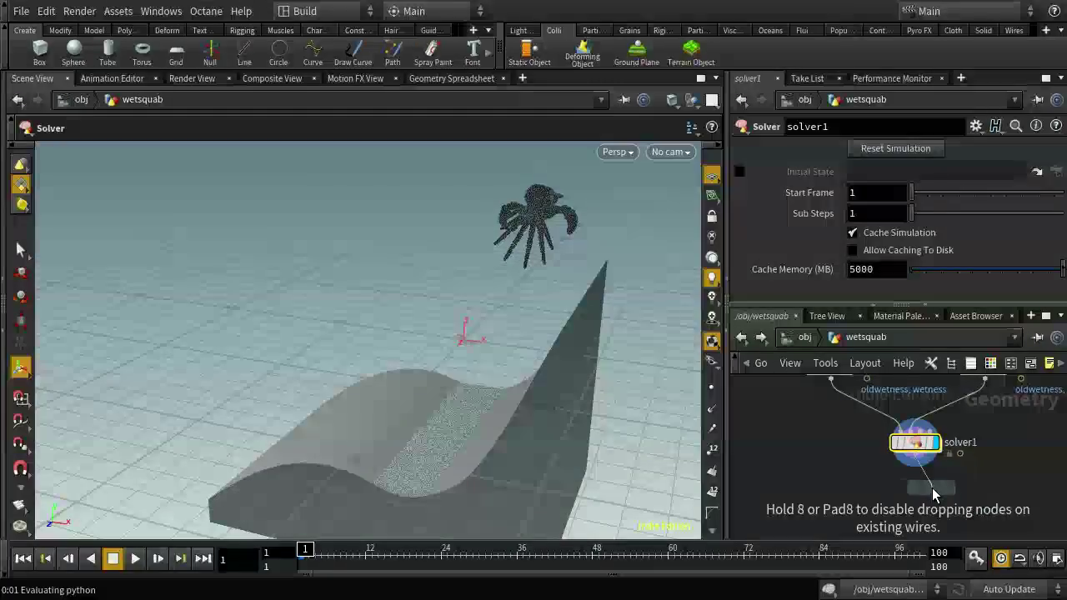
left_click(917, 483)
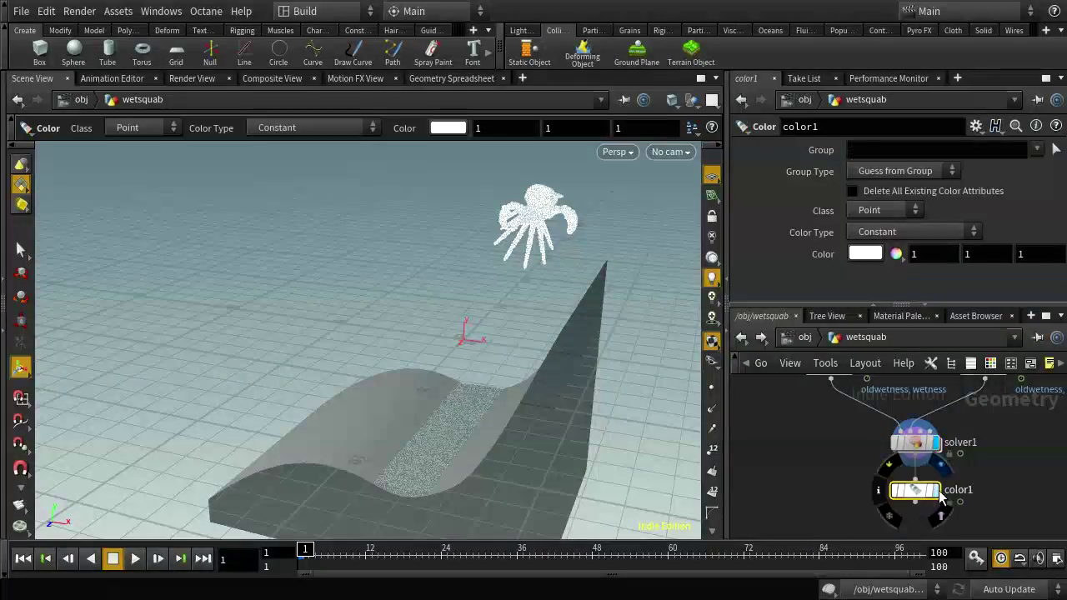
Set the Color node's color type to Ramp from Attribute and its attribute to wetness
left_click(871, 233)
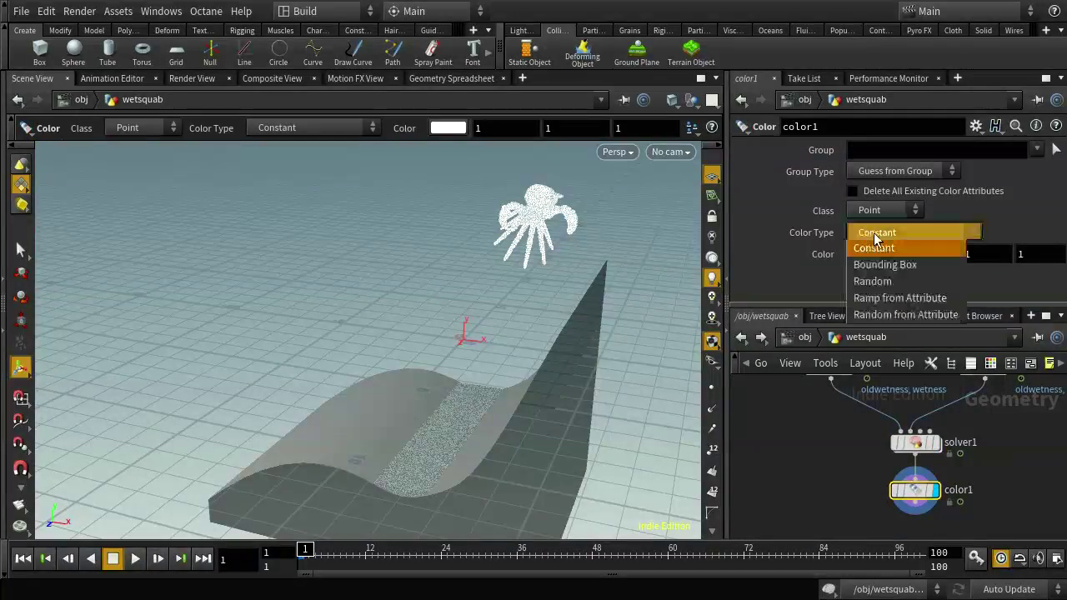
left_click(894, 298)
scroll(889, 256, "down", 1)
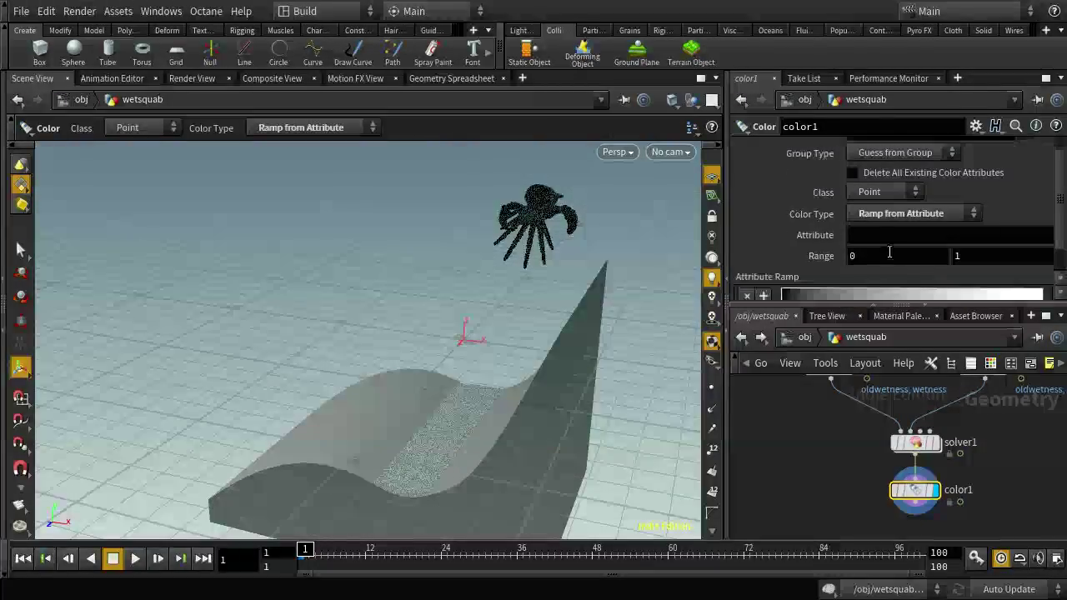
left_click(892, 238)
type("wetness")
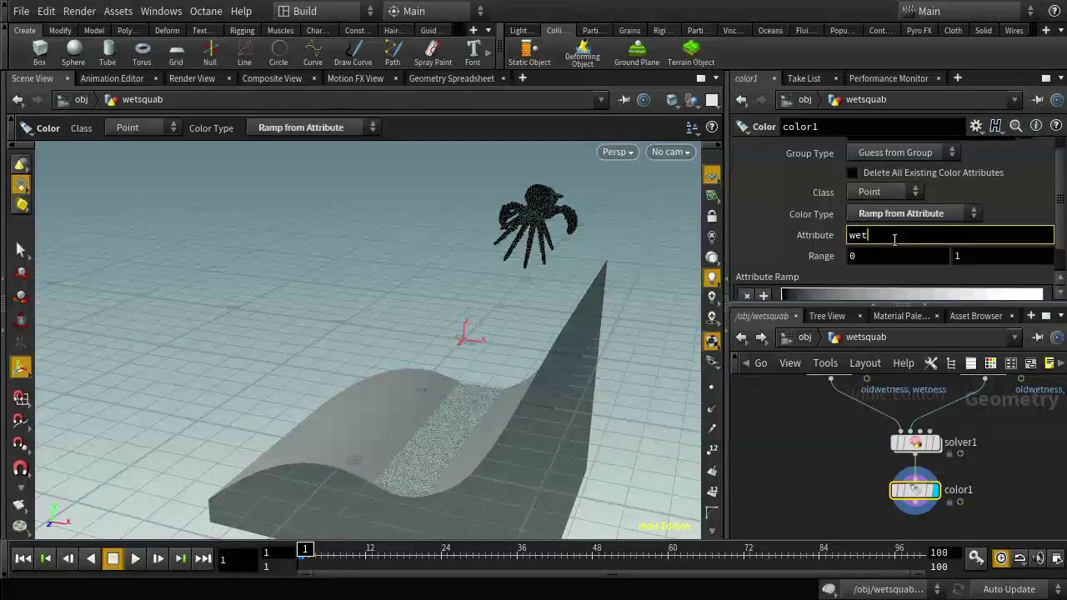
key("Return")
scroll(890, 240, "down", 2)
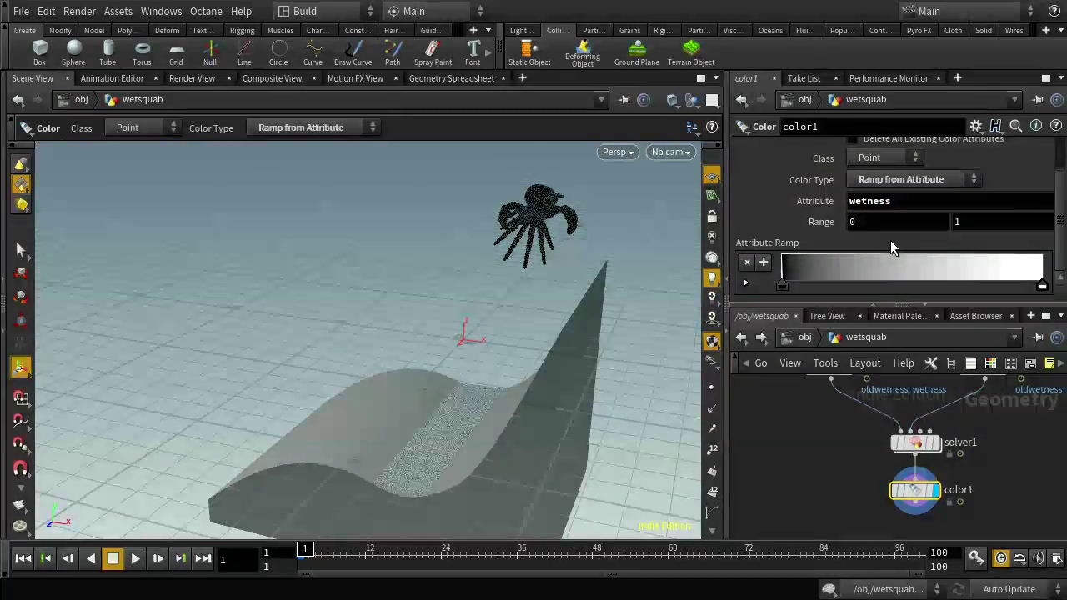
Color the attribute ramp's first point white and its last point cyan (0, 0.9, 0.9)
left_click(745, 284)
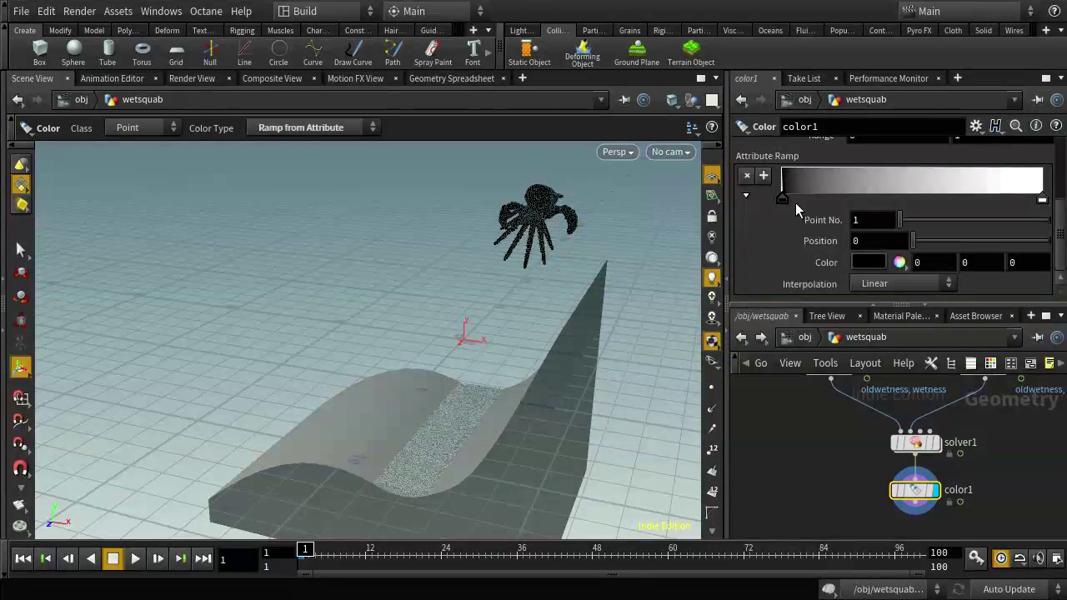
right_click(869, 263)
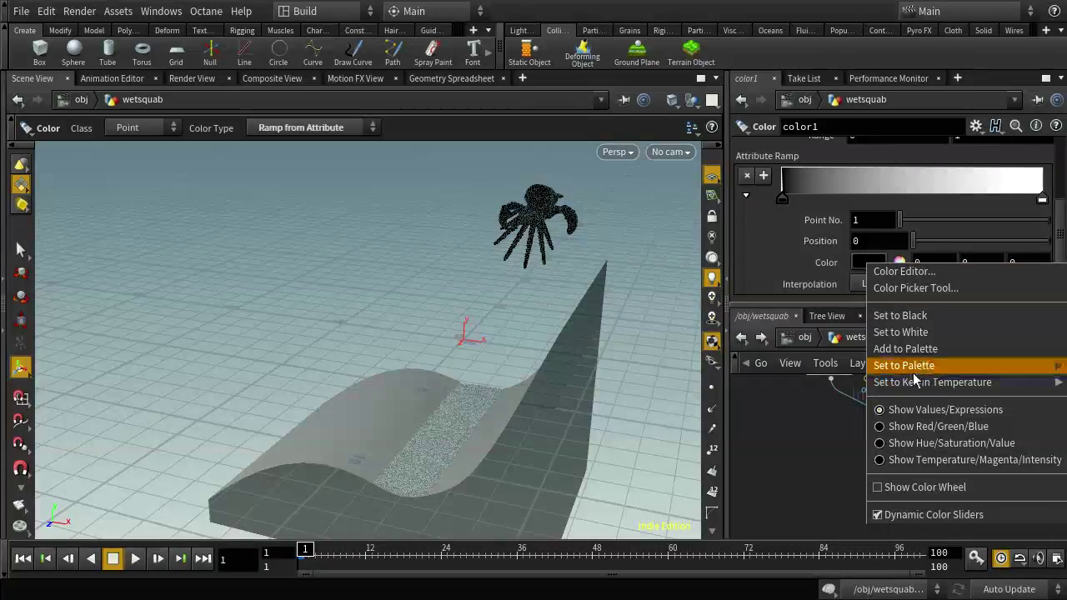
left_click(905, 335)
left_click(1042, 200)
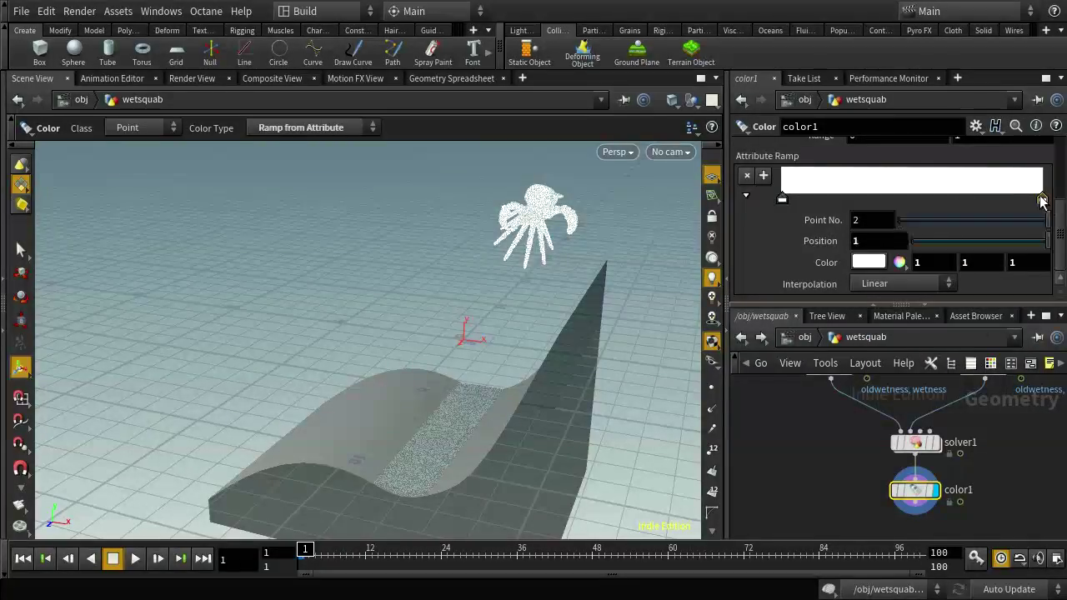
left_click(868, 261)
left_click(961, 154)
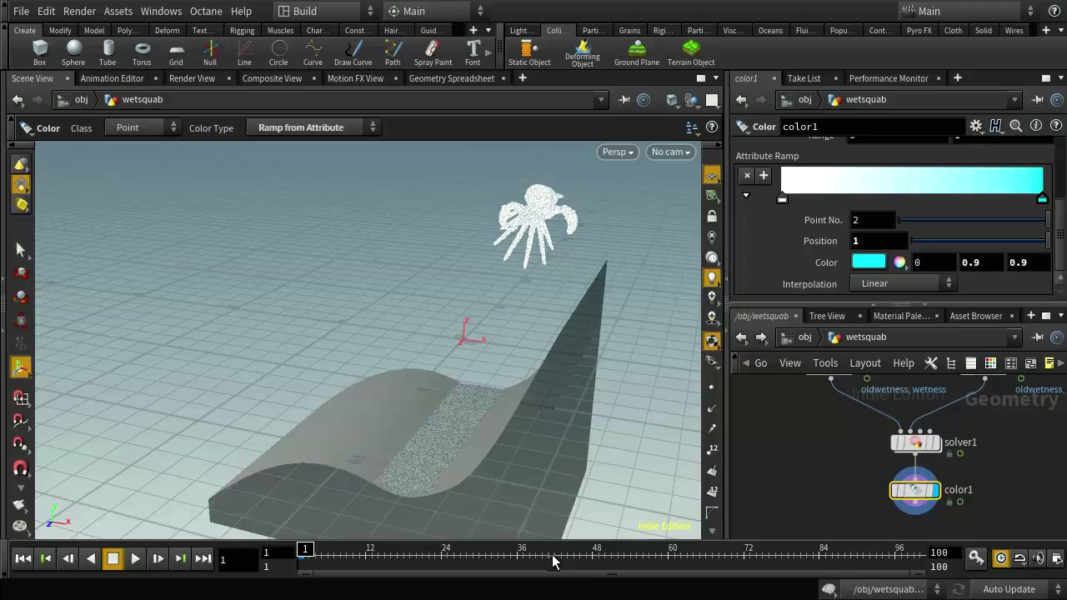
Play the simulation through the splash, stop it and examine the wetness color on the squab's points up close
left_click(129, 562)
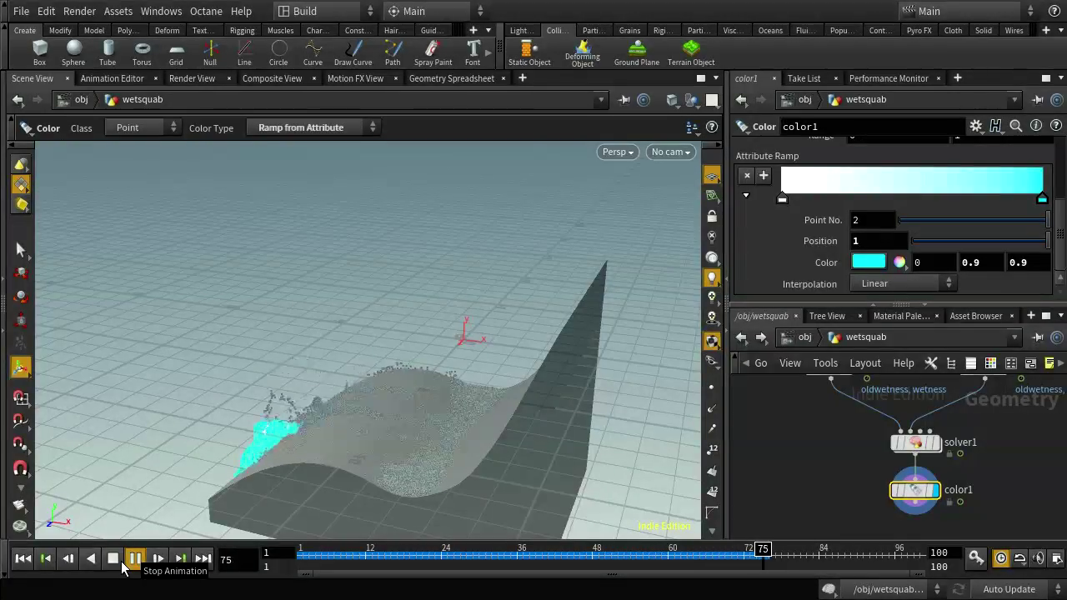
left_click(114, 560)
key("Escape")
left_click_drag(262, 492, 266, 443)
right_click_drag(245, 436, 412, 377)
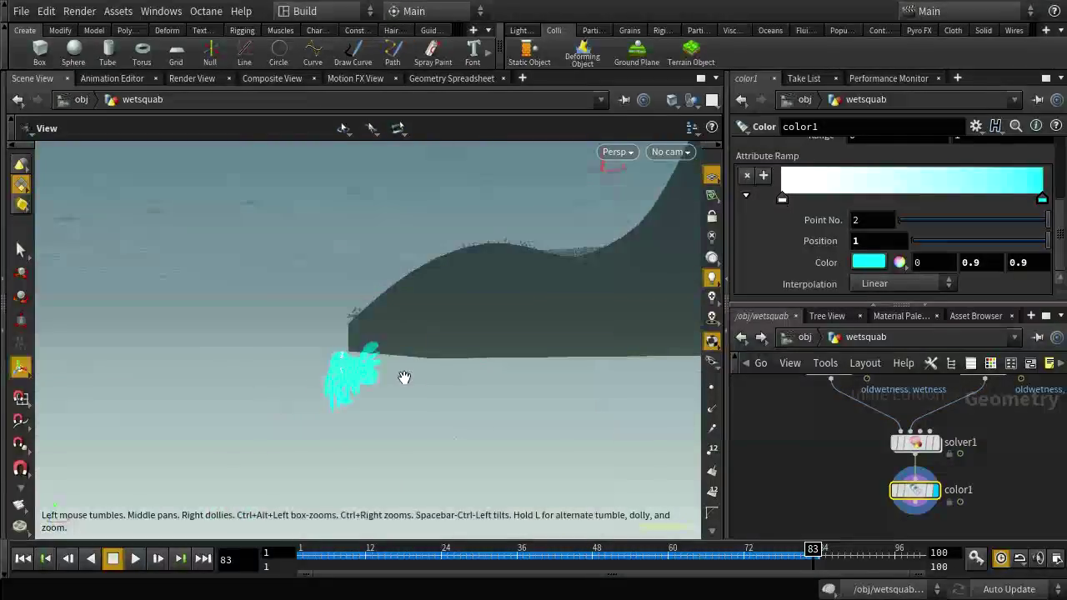
left_click_drag(383, 376, 503, 467)
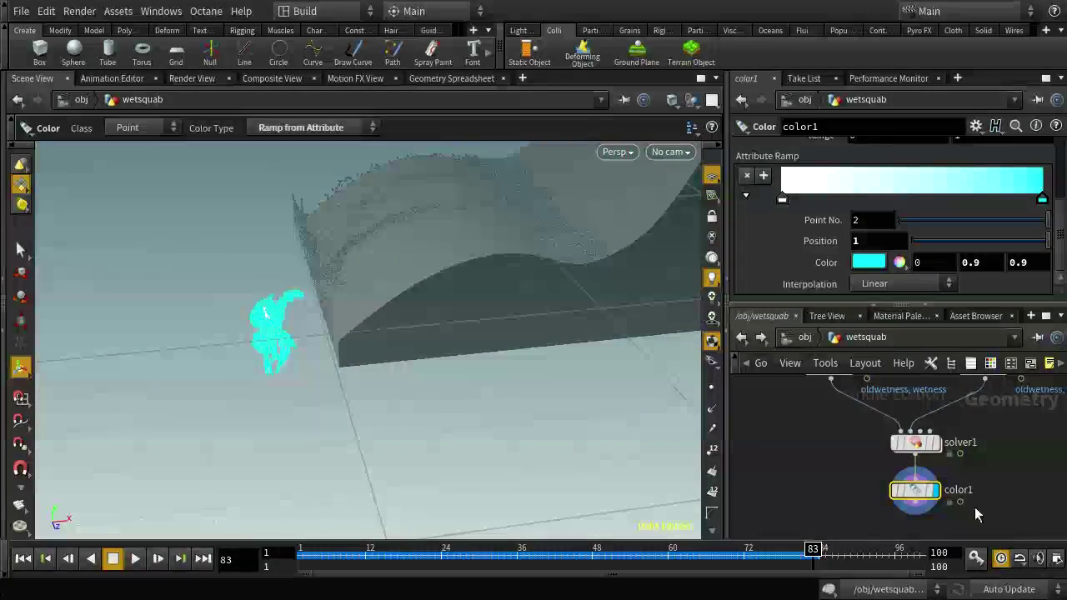
Set the Distance Threshold of attribtransfer_wetness inside solver1 to .05, and return to the wetsquab network
double_click(917, 443)
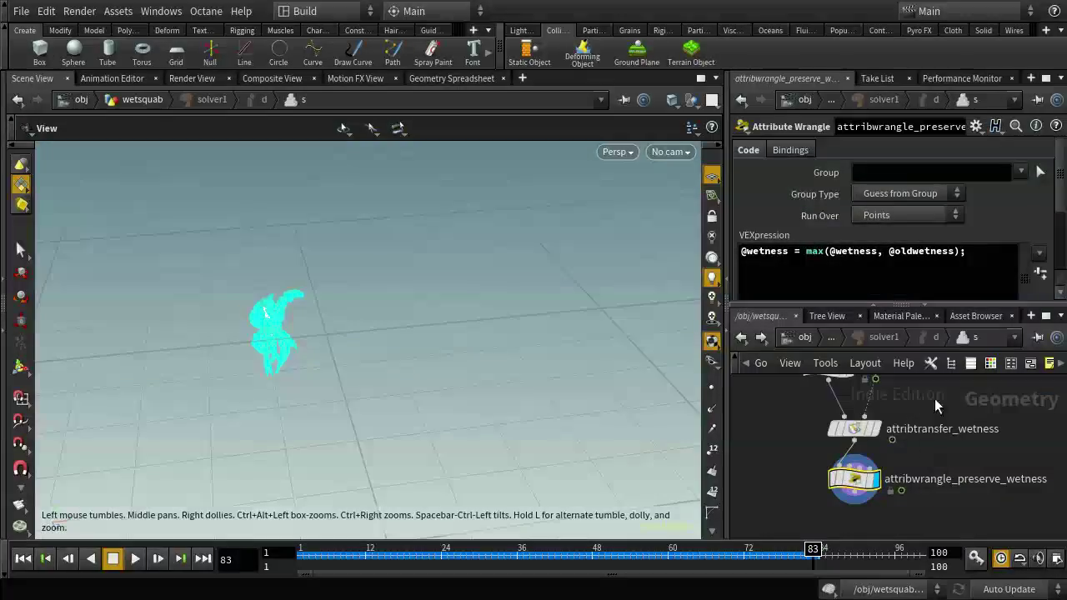
scroll(950, 466, "up", 2)
scroll(944, 452, "down", 1)
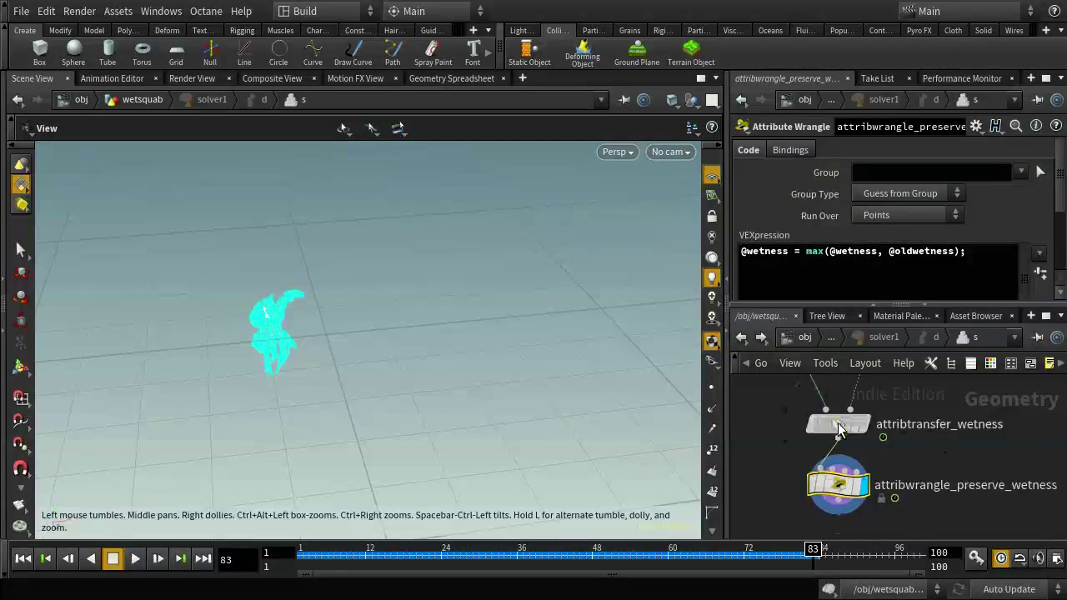
left_click(838, 425)
type(".05")
key("Return")
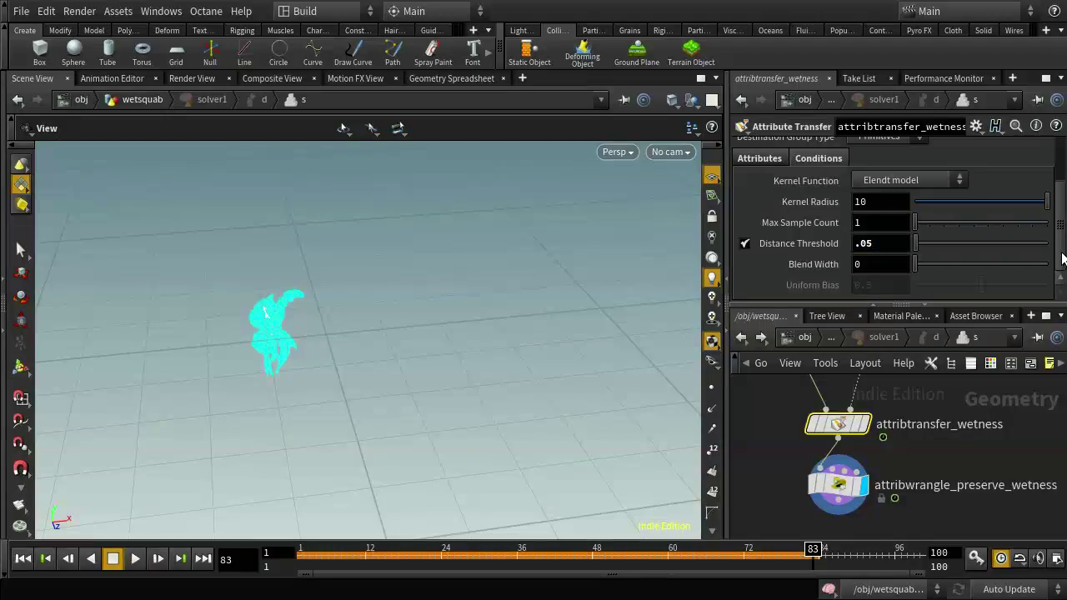
left_click(741, 336)
Rewind to frame 1, frame the whole slope and replay the simulation to check how the wetness spreads over the squab
left_click(22, 558)
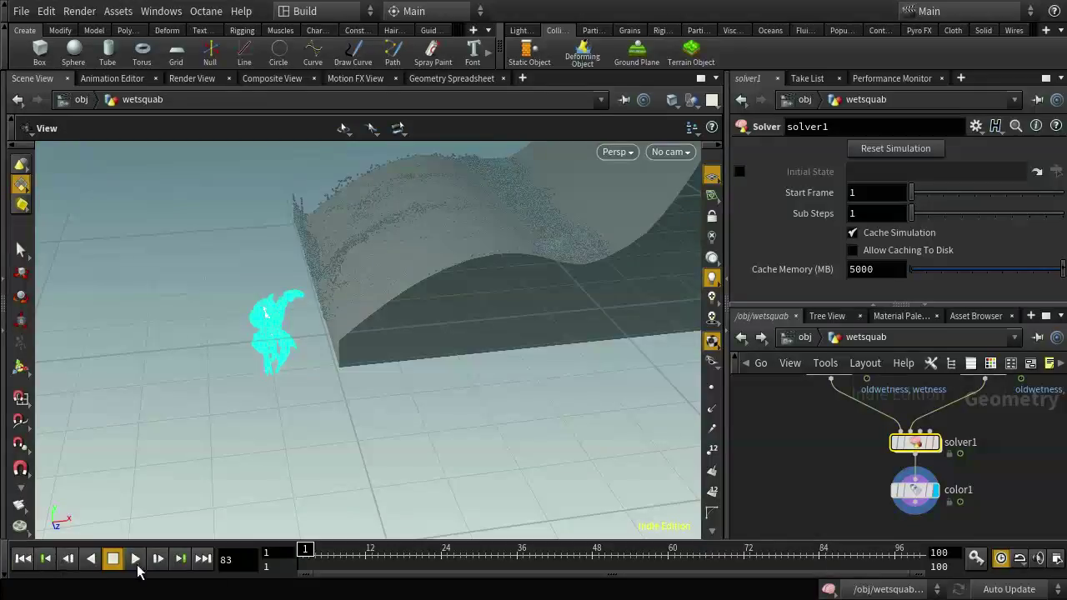
mouse_move(607, 247)
left_mouse_down()
mouse_move(403, 453)
mouse_move(436, 447)
left_mouse_up()
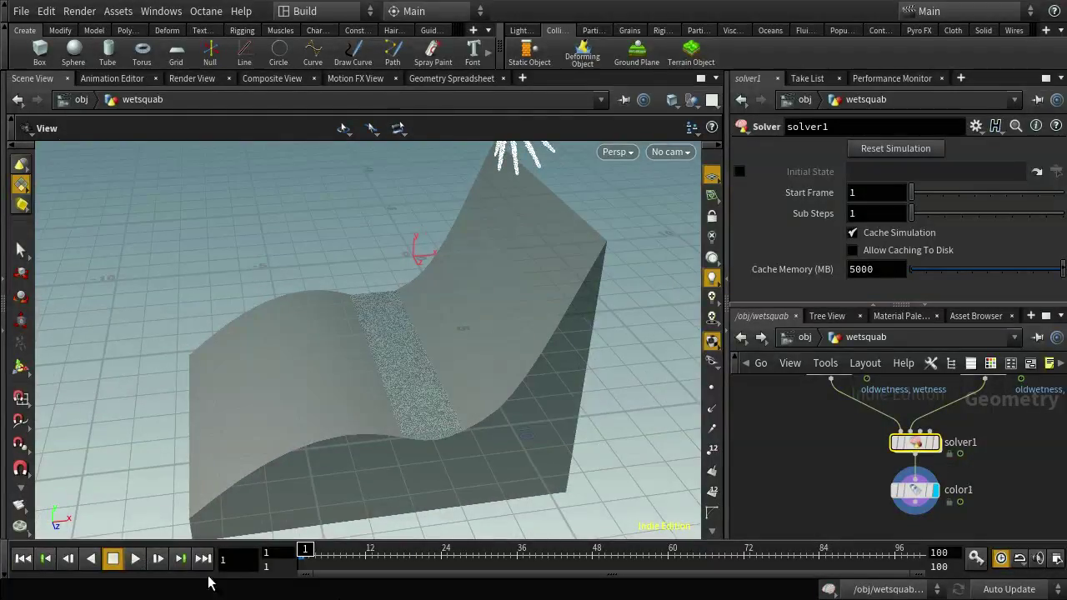
left_click(135, 559)
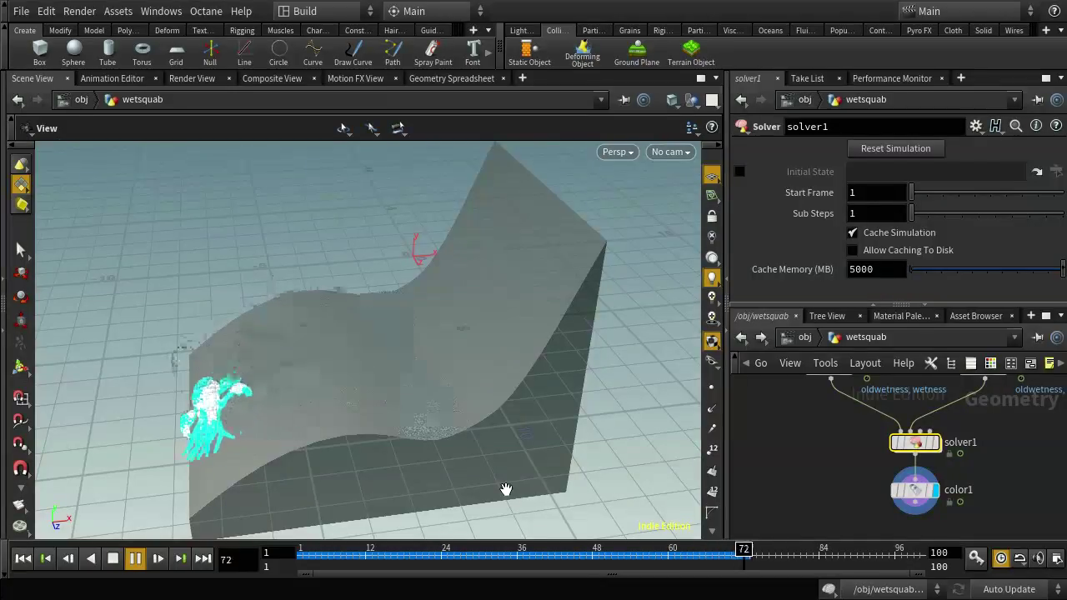
left_click(118, 560)
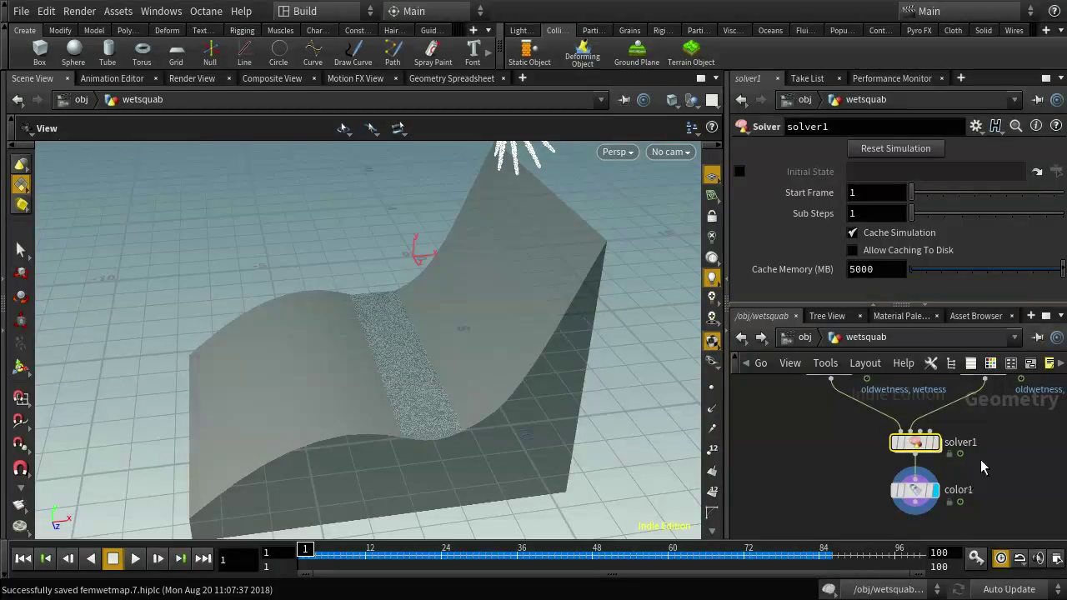
Find the scatter1 node upstream of the solver and examine its parameters and geometry attributes
middle_click_drag(980, 459, 980, 475)
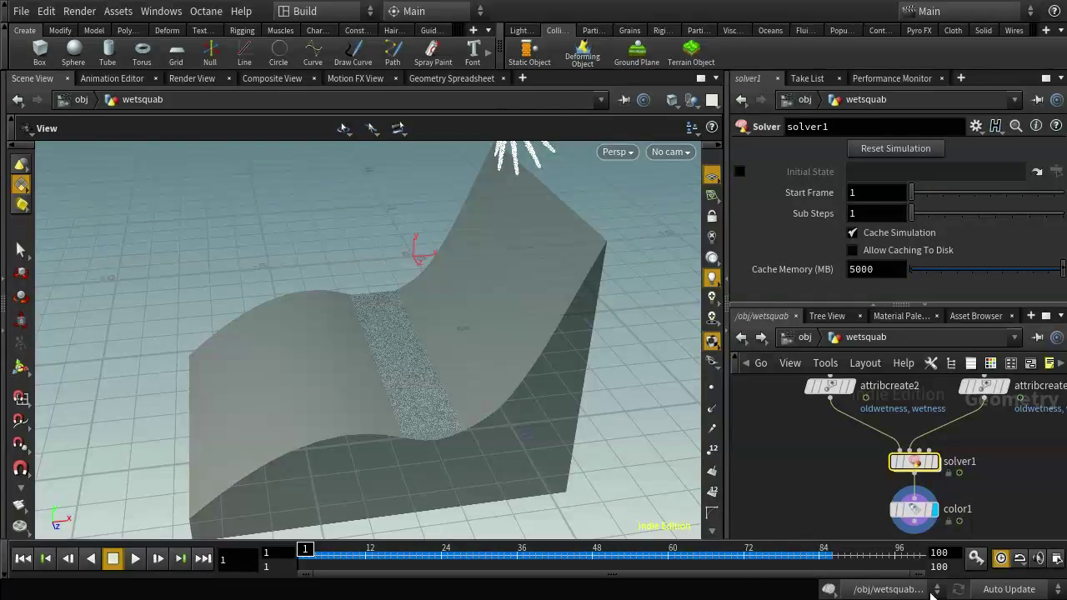
mouse_move(914, 521)
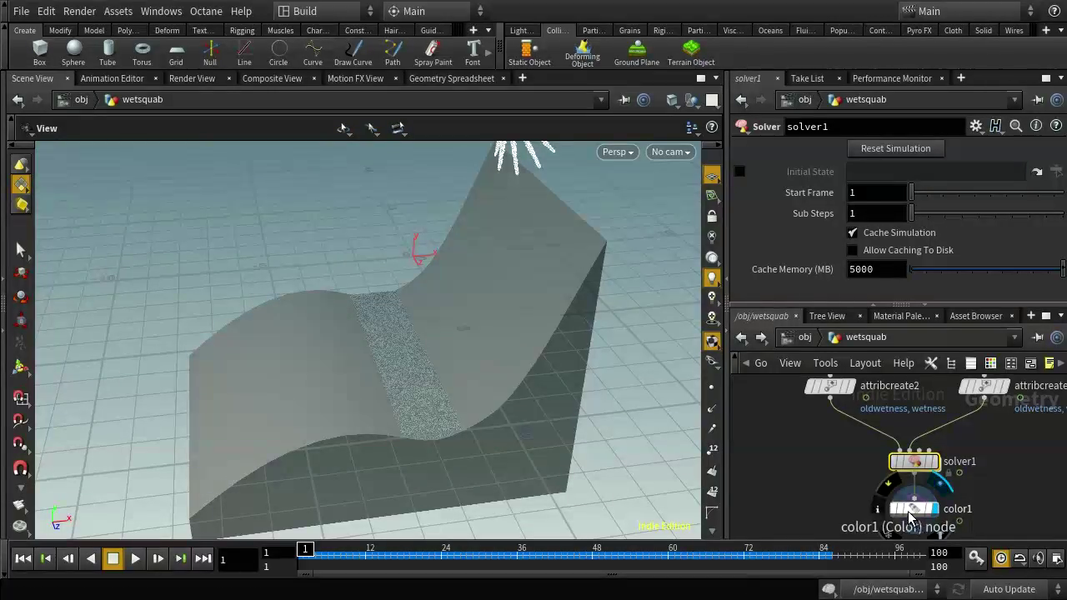
middle_click_drag(992, 485, 1045, 552)
middle_click_drag(996, 450, 1050, 545)
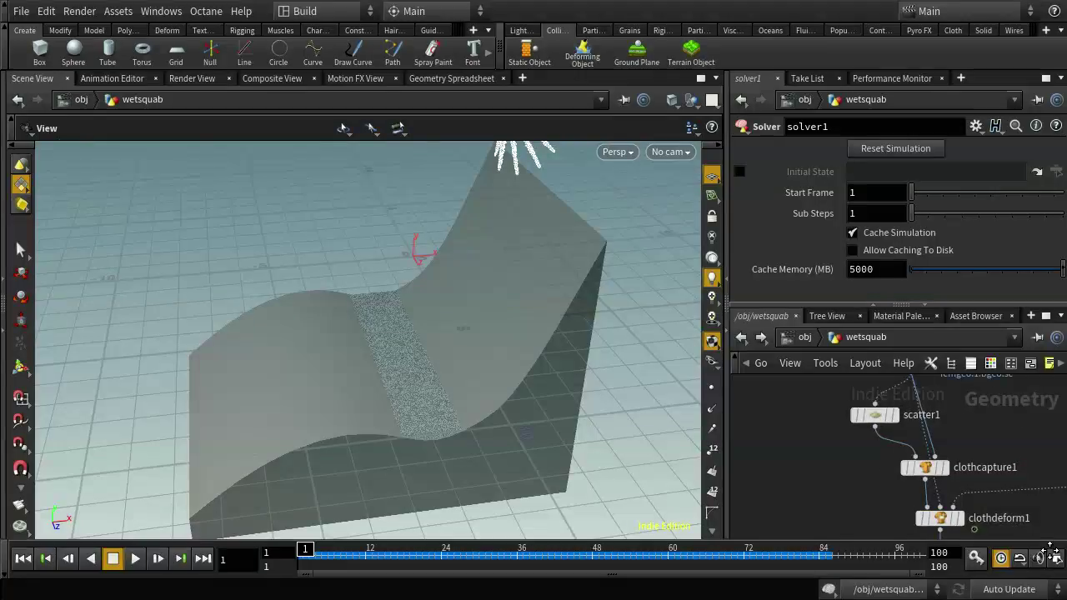
middle_click_drag(977, 421, 1023, 498)
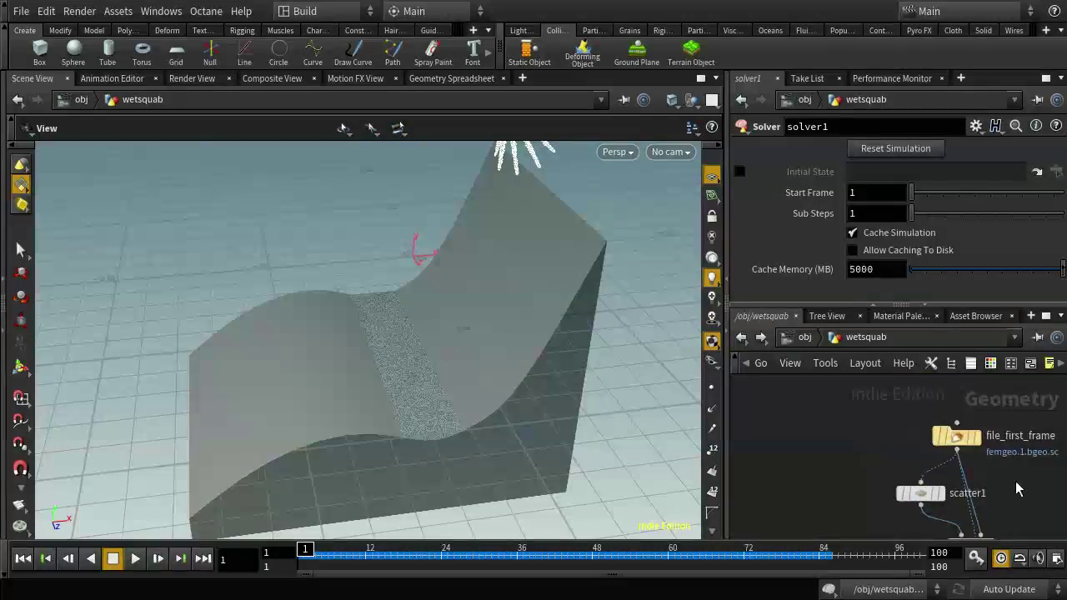
left_click(922, 493)
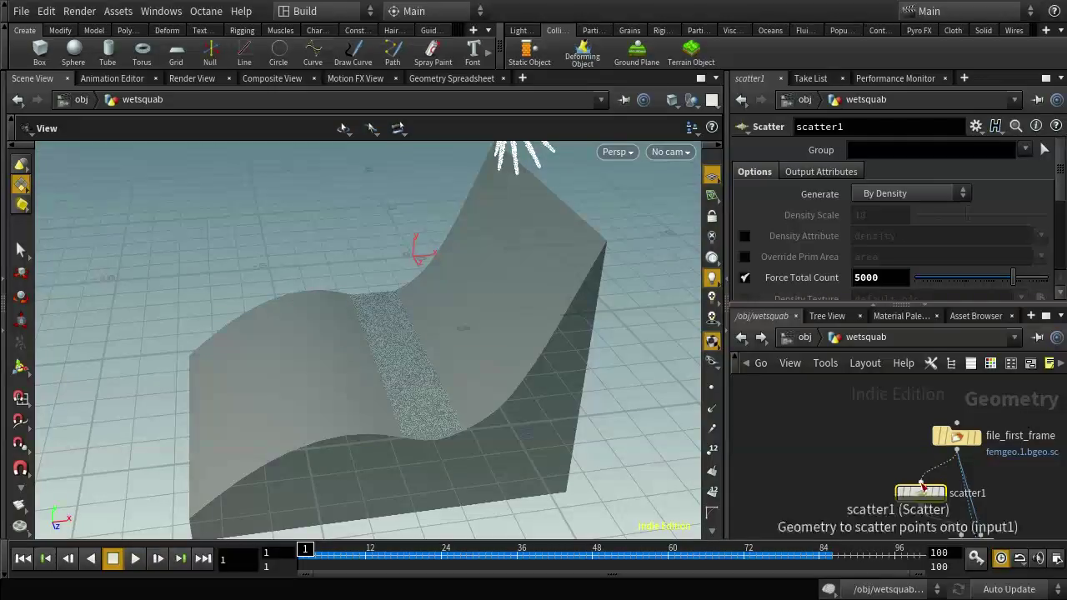
mouse_move(922, 495)
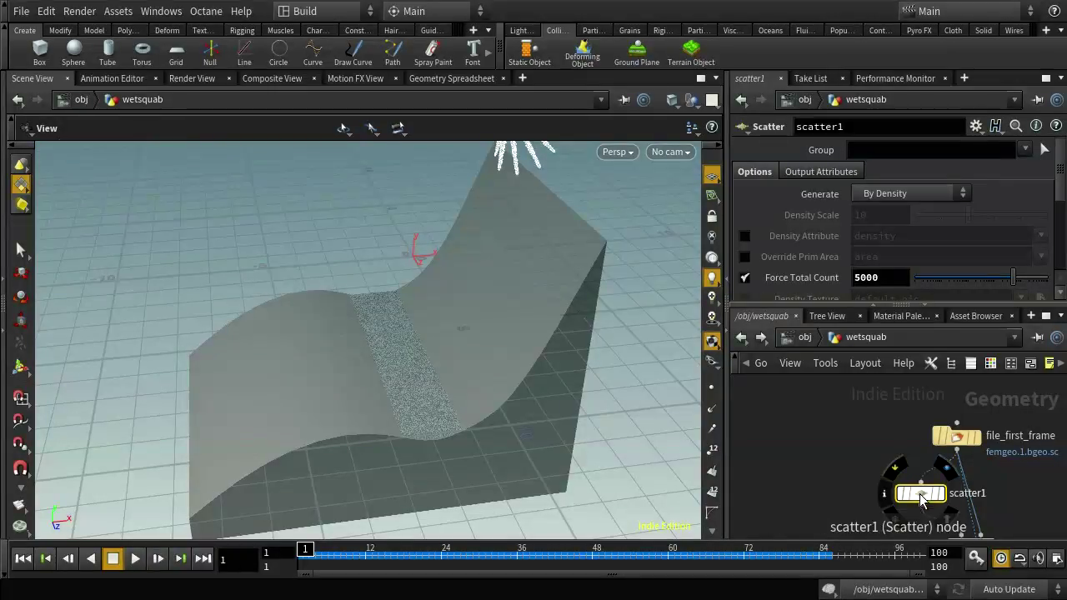
middle_click(921, 496)
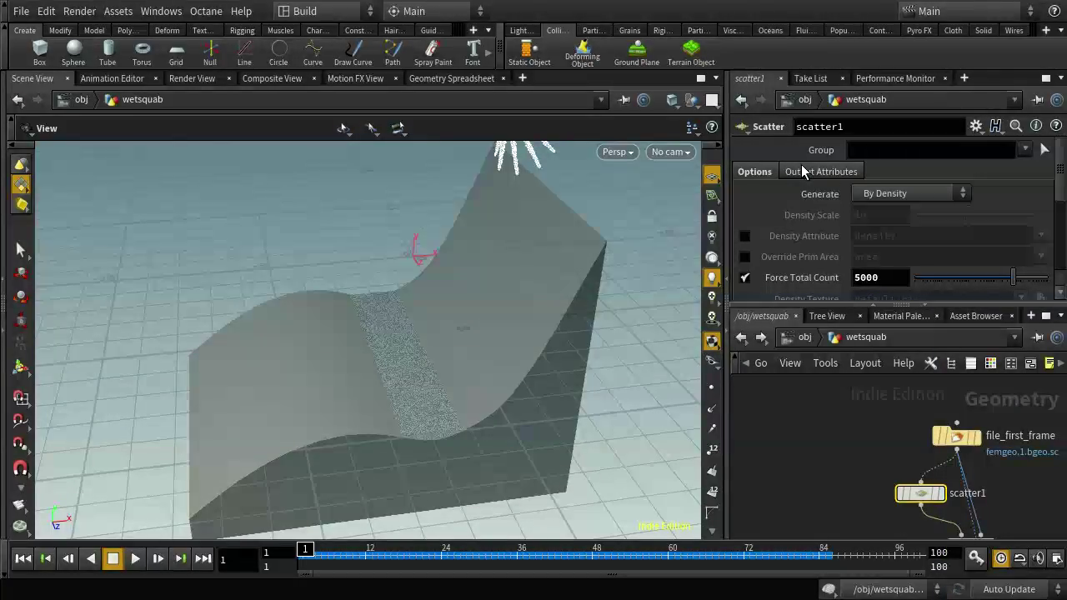
Set the Vertex Attributes that scatter1 transfers from the file_first_frame geometry to uv
scroll(916, 250, "down", 3)
scroll(914, 242, "down", 2)
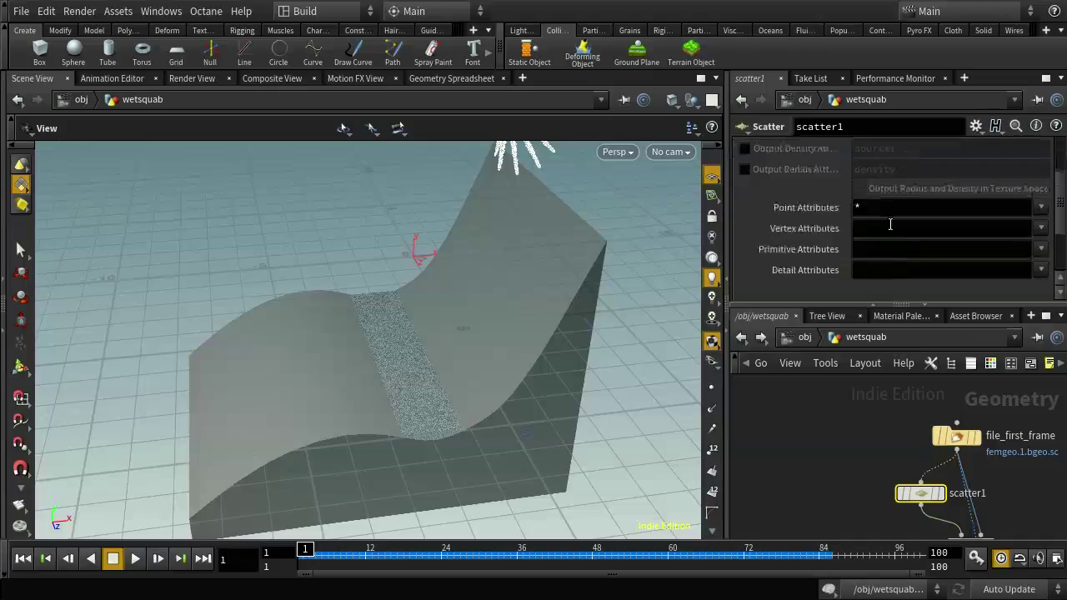
middle_click(956, 439)
left_click(858, 230)
type("uv")
key("Return")
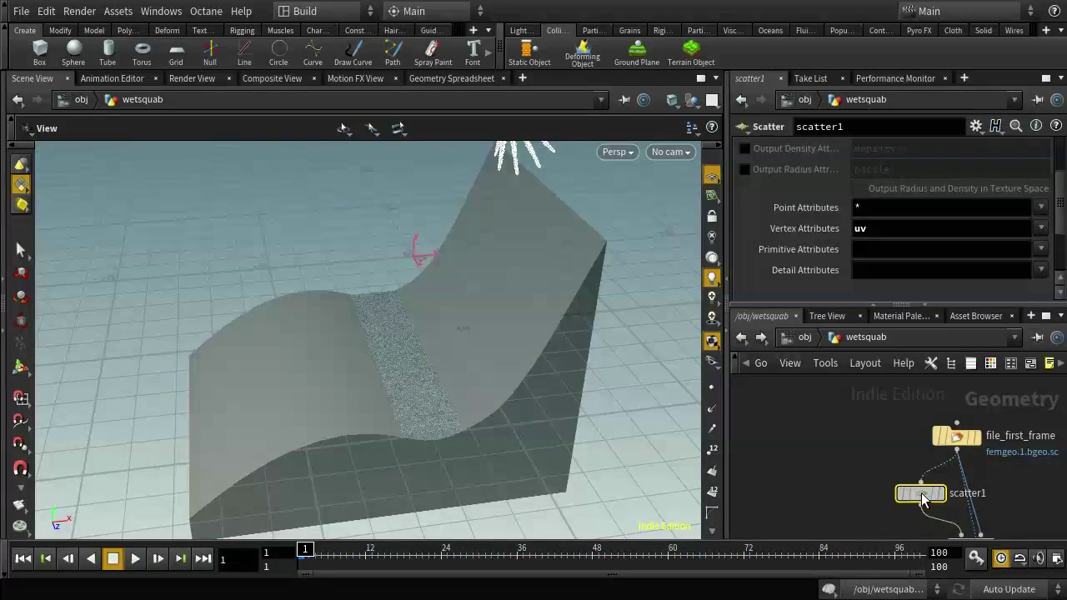
Check the point attributes that scatter1 now outputs, and go back down the network to color1
middle_click_drag(1006, 495, 959, 388)
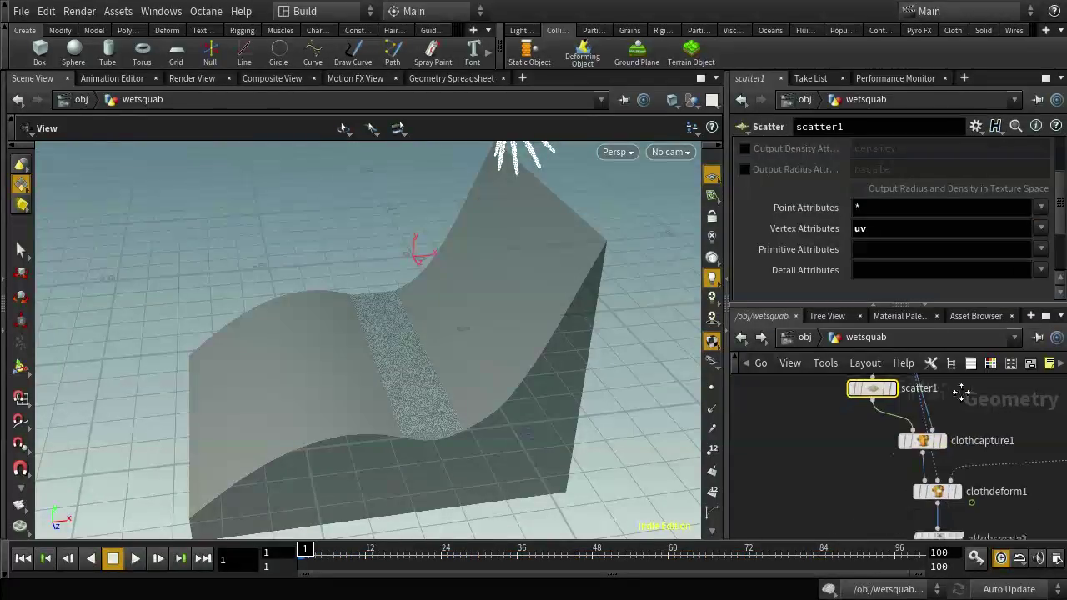
middle_click(873, 388)
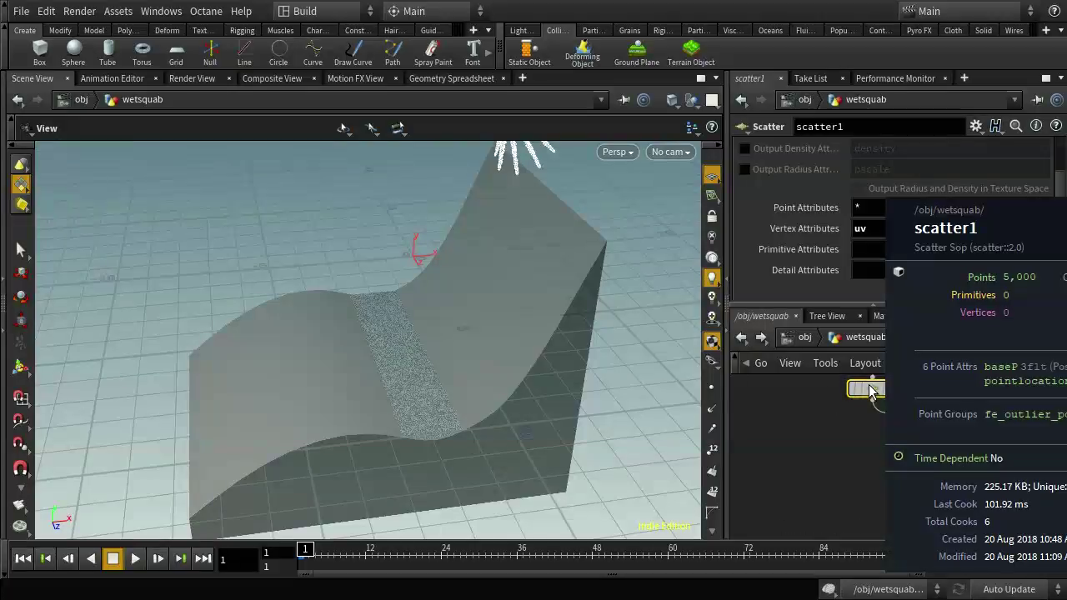
scroll(836, 464, "down", 5)
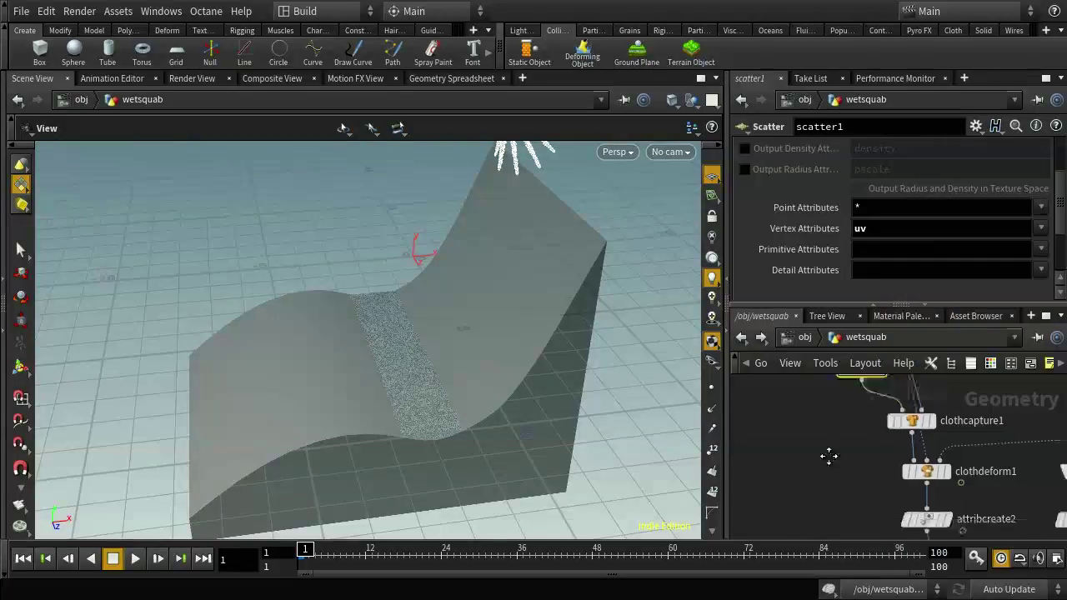
middle_click_drag(872, 460, 843, 384)
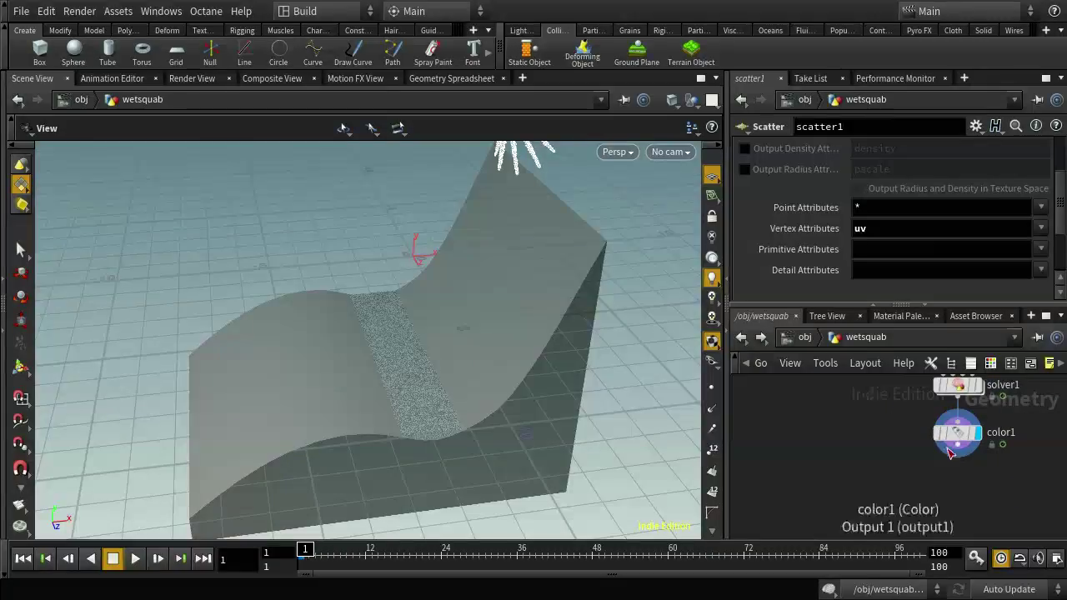
Add a File Cache node below color1 in the wetsquab network and display its output
key("Tab")
type("n")
type("le")
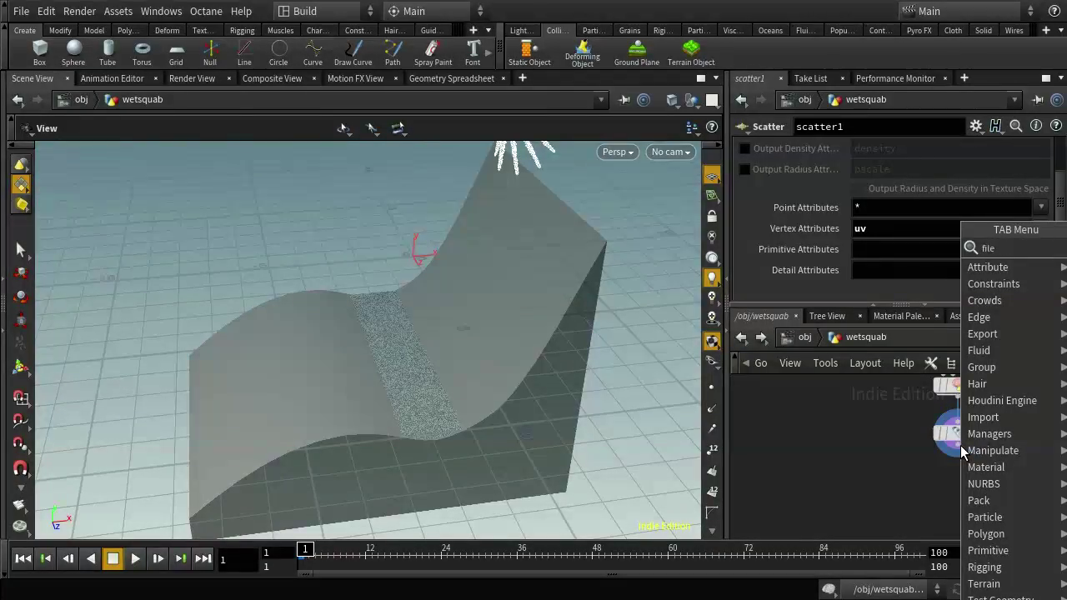
key("Return")
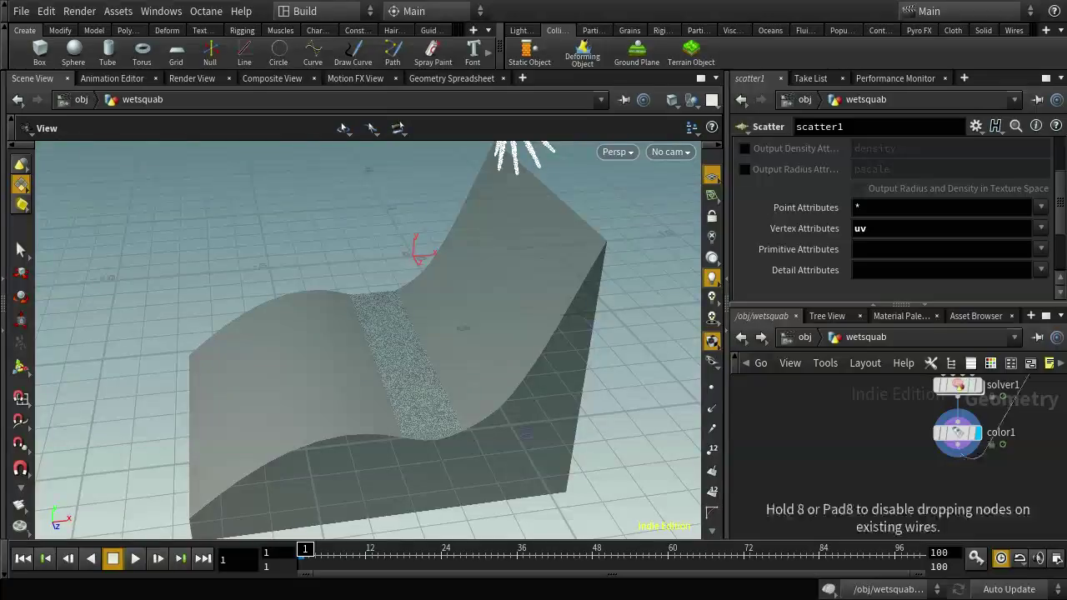
left_click(957, 482)
left_click(957, 481)
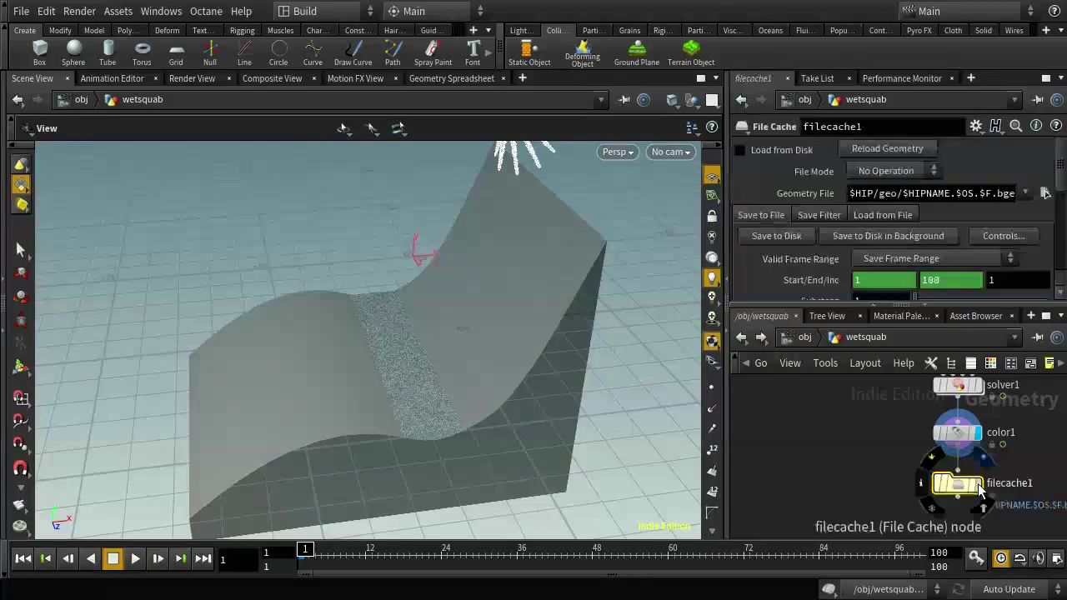
Point filecache1 at the finalwetmap.$F.bgeo.sc sequence in $HIP/geo and save frames 1 to 100 to disk
left_click(1045, 193)
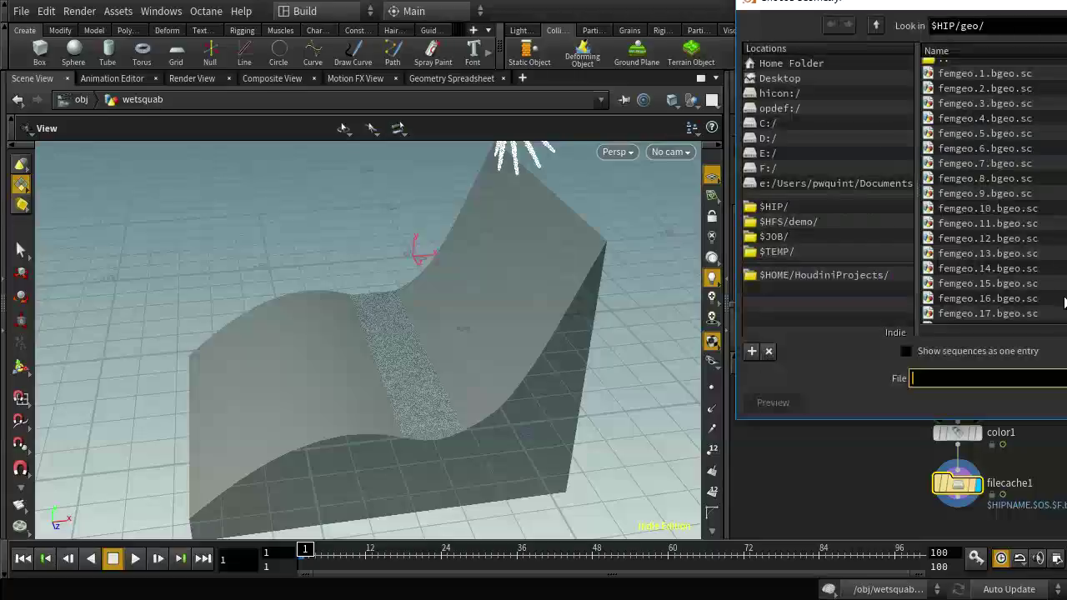
left_click(907, 351)
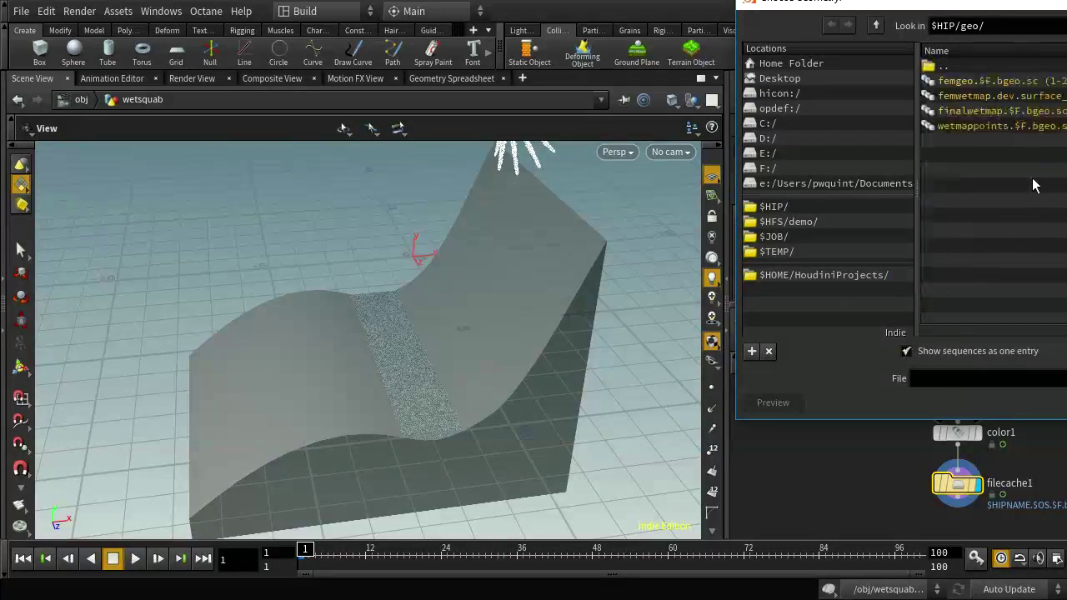
left_click(1031, 115)
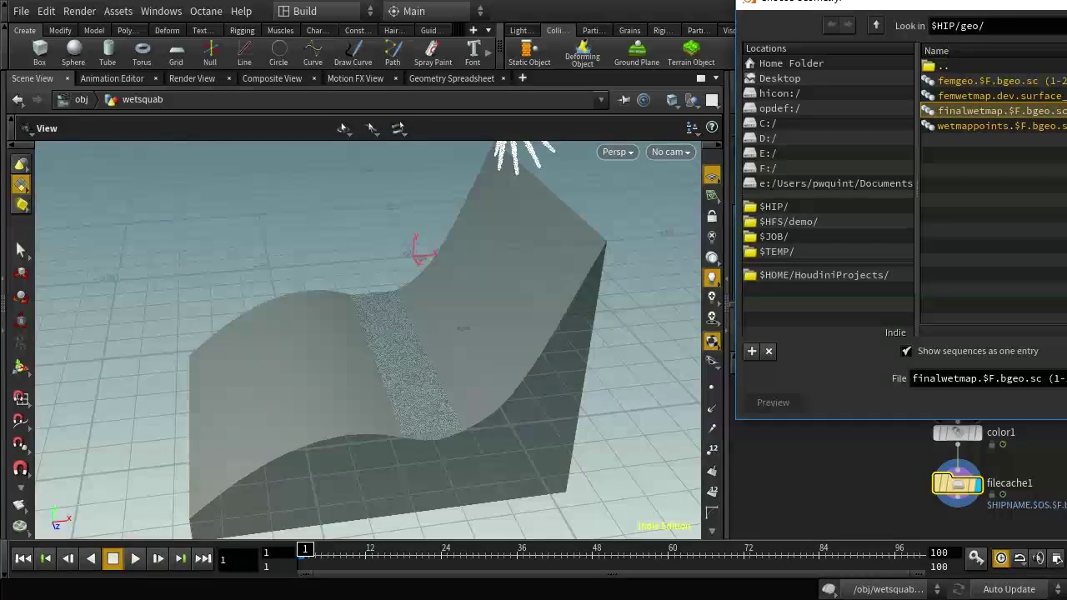
key("Return")
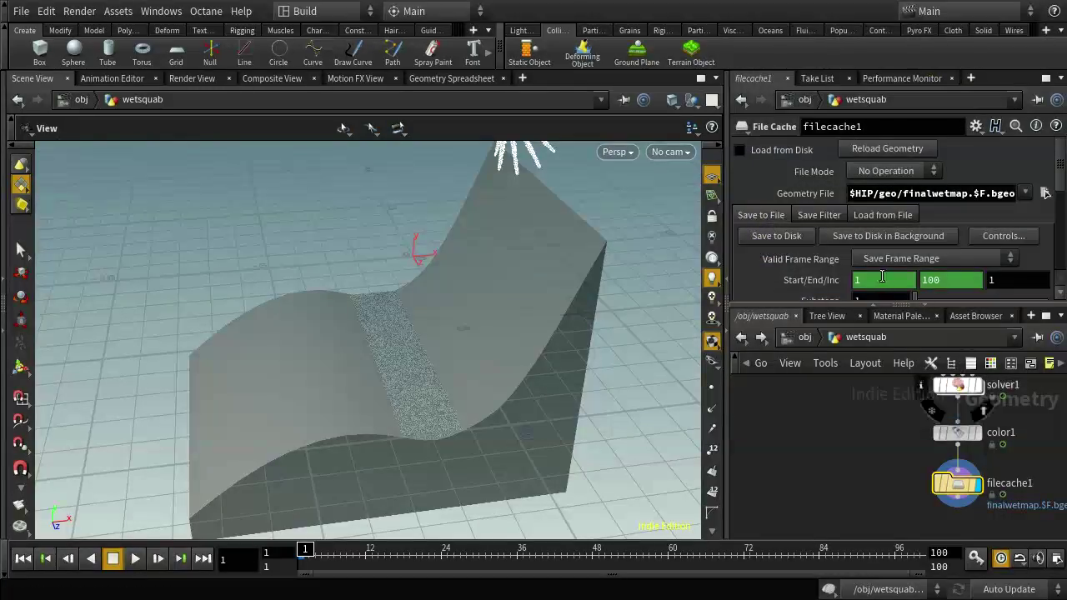
left_click(763, 238)
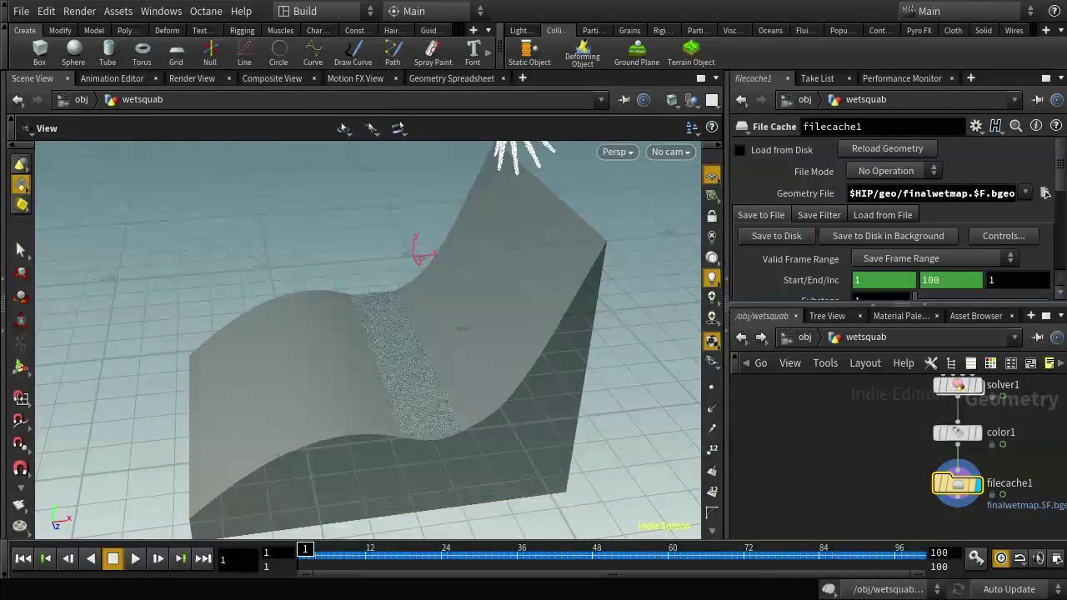
Go to the img compositing context and create an Image Network there
left_click(805, 337)
left_click(840, 341)
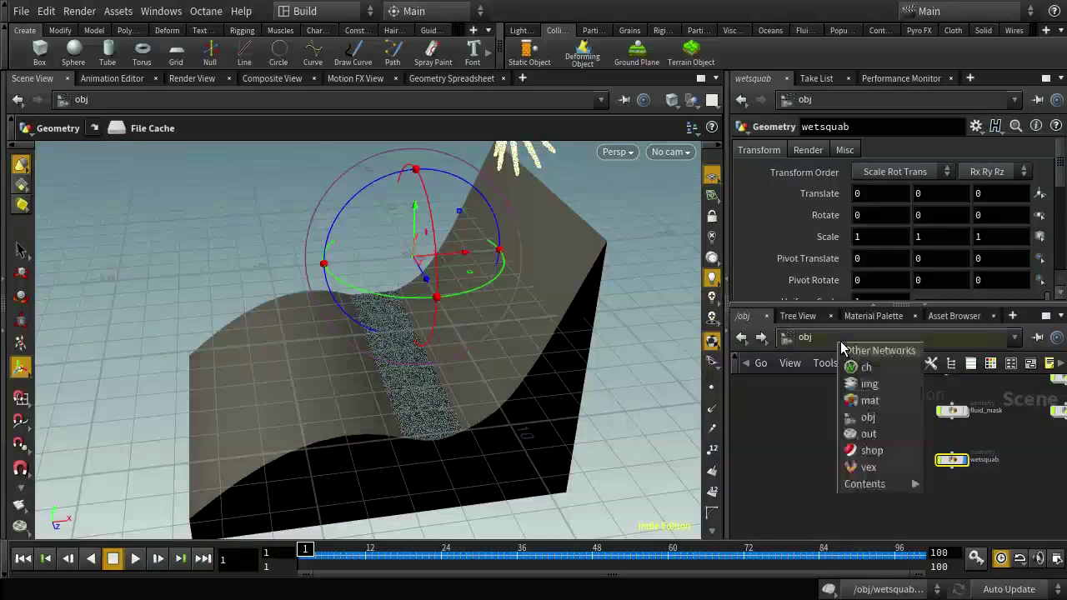
left_click(869, 384)
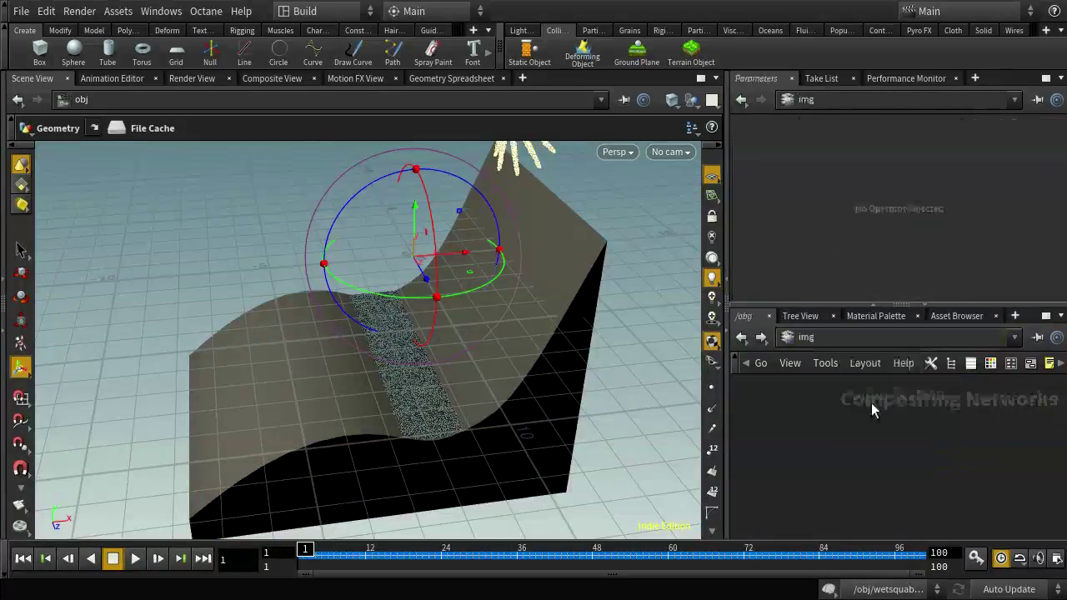
key("Tab")
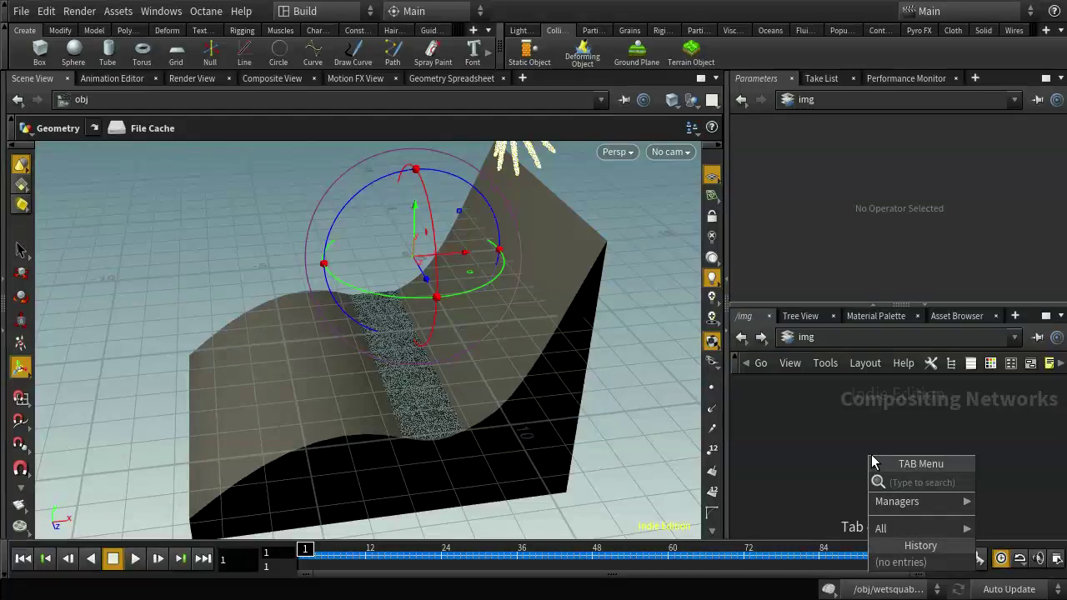
mouse_move(909, 503)
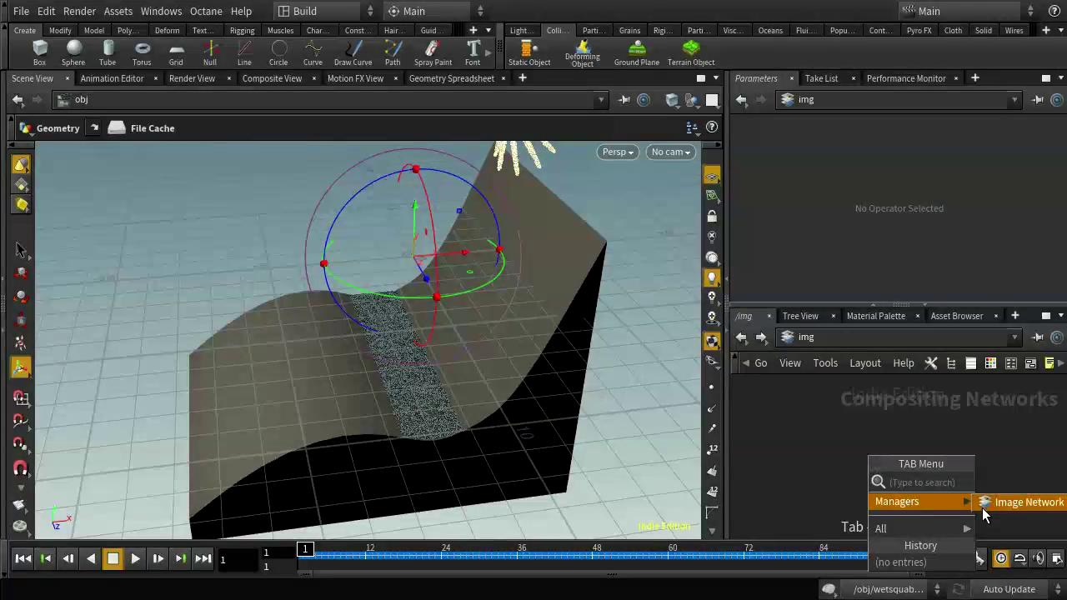
left_click(991, 505)
left_click(940, 456)
Rename the new image network wetmap_render and reposition its node in the network
double_click(867, 125)
type("wetmap_render")
key("Return")
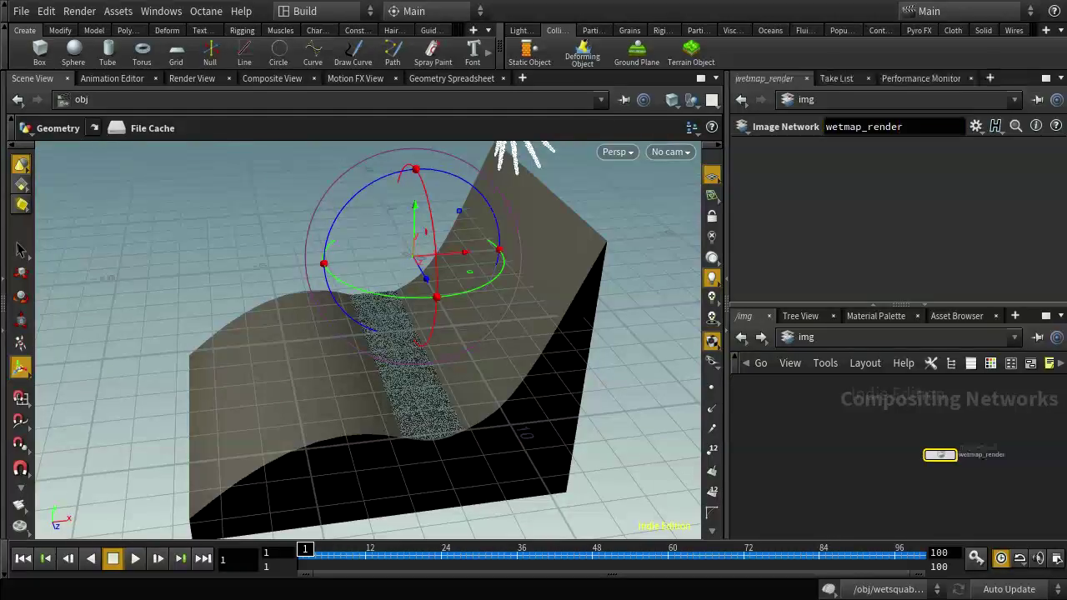
left_click_drag(942, 455, 900, 444)
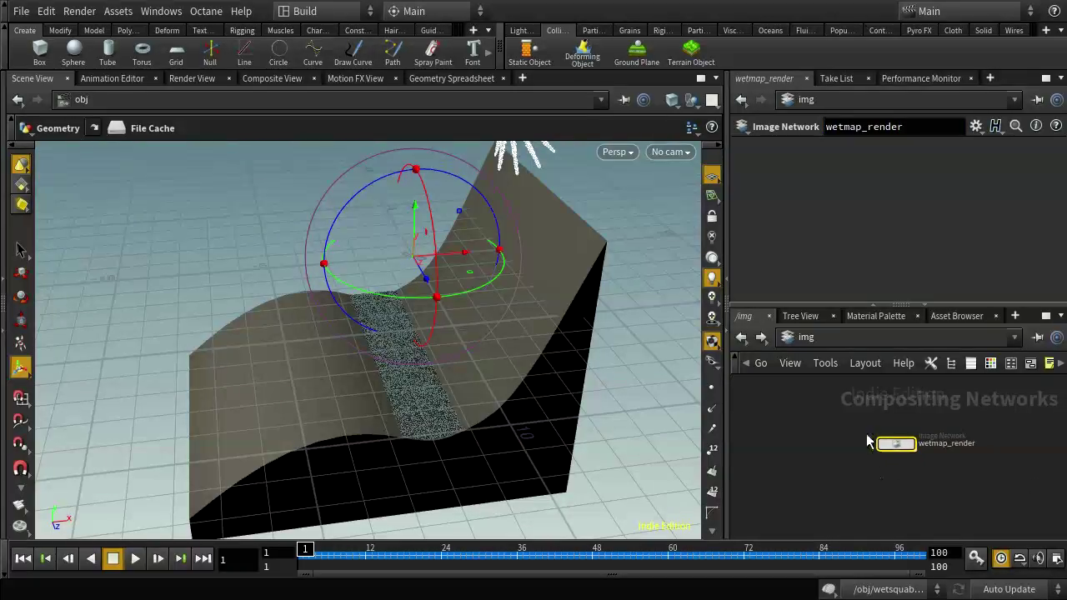
Enter wetmap_render and add a VOP COP2 Generator node
double_click(898, 446)
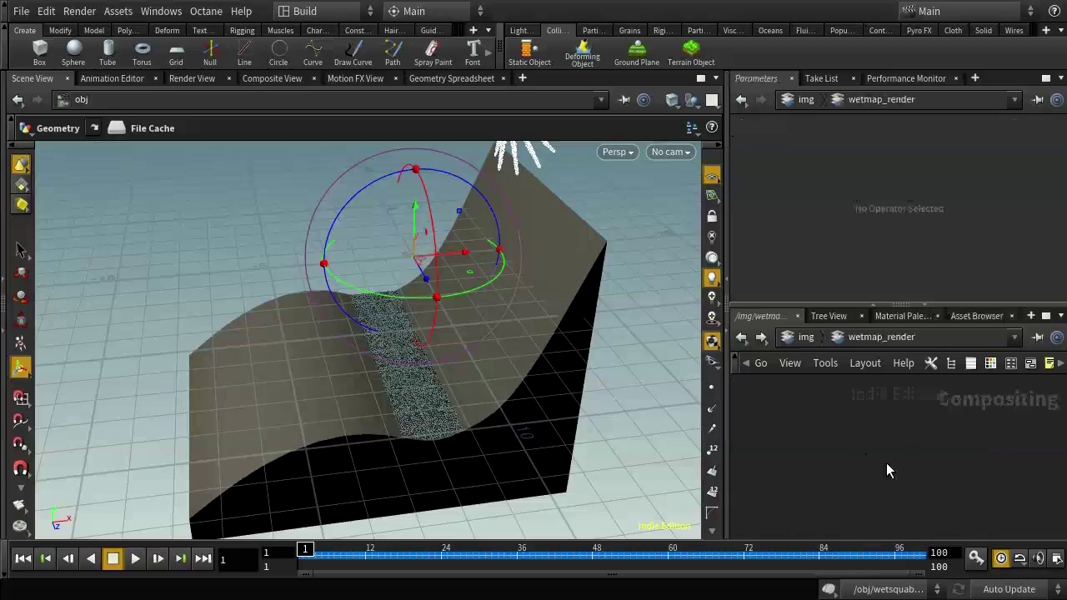
key("Tab")
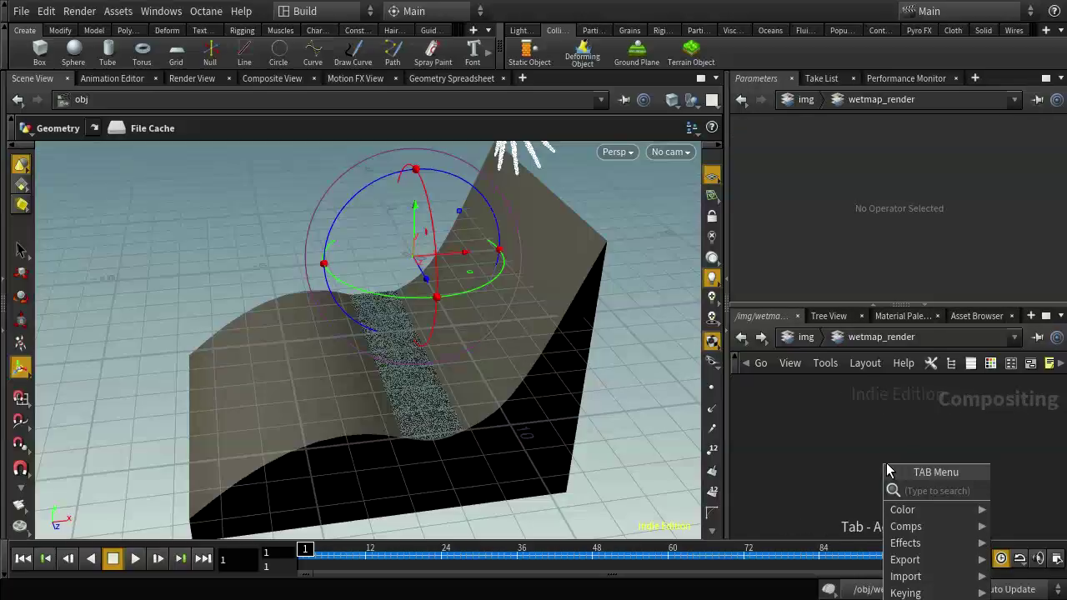
type("vop")
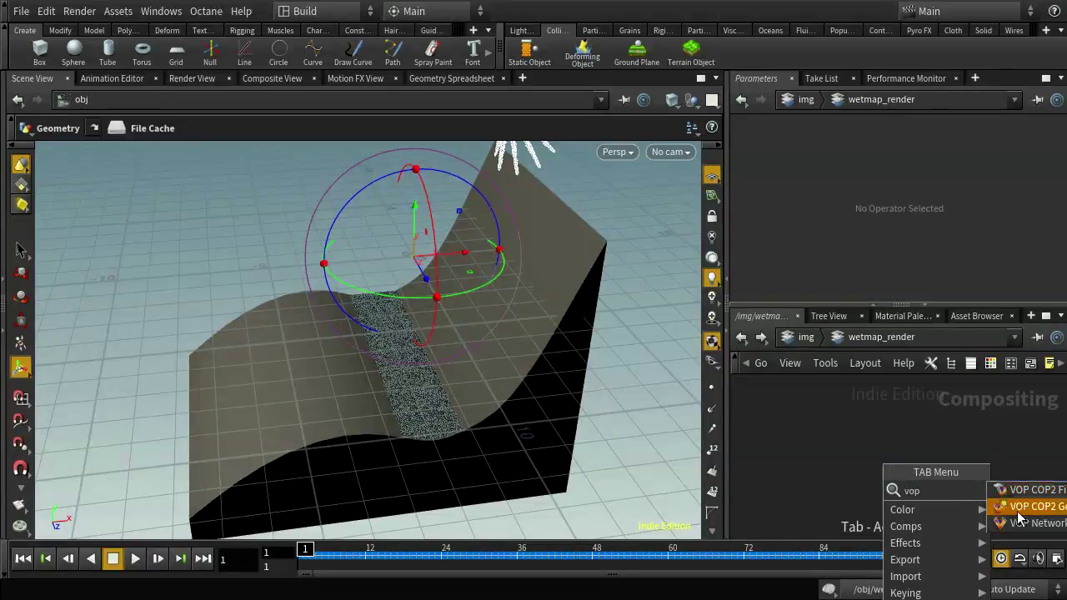
left_click(1019, 506)
left_click(899, 430)
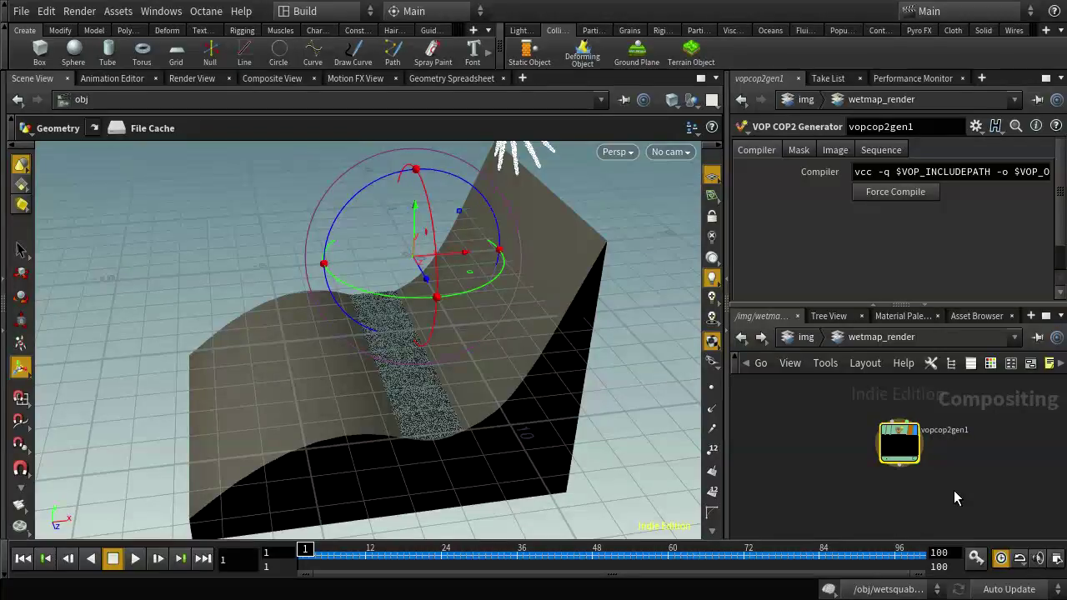
Override the image size of vopcop2gen1 with 1024 by 1024
scroll(957, 495, "up", 1)
left_click(847, 150)
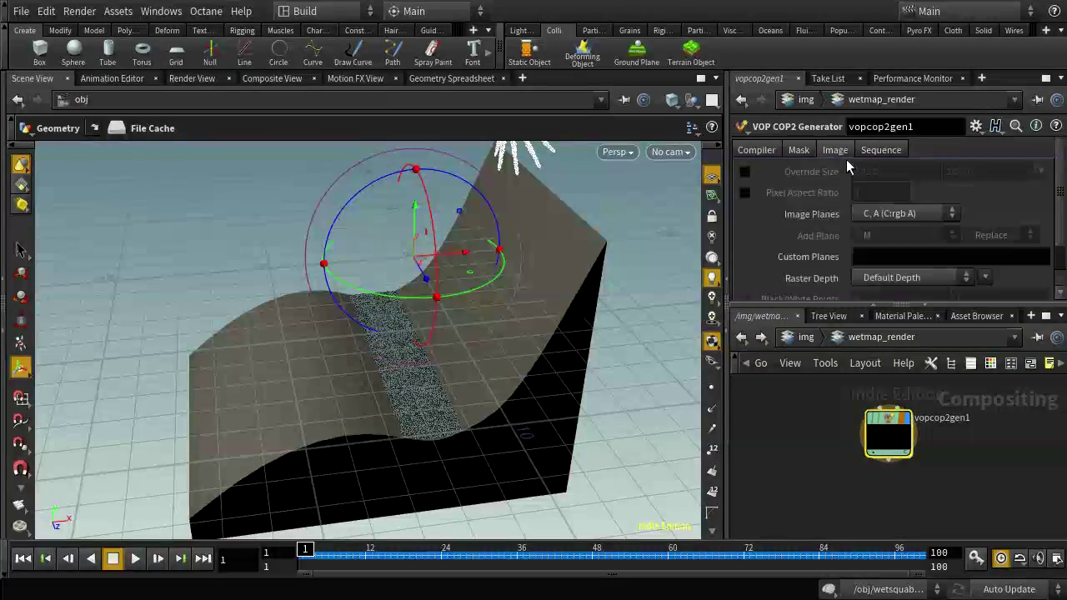
left_click(745, 171)
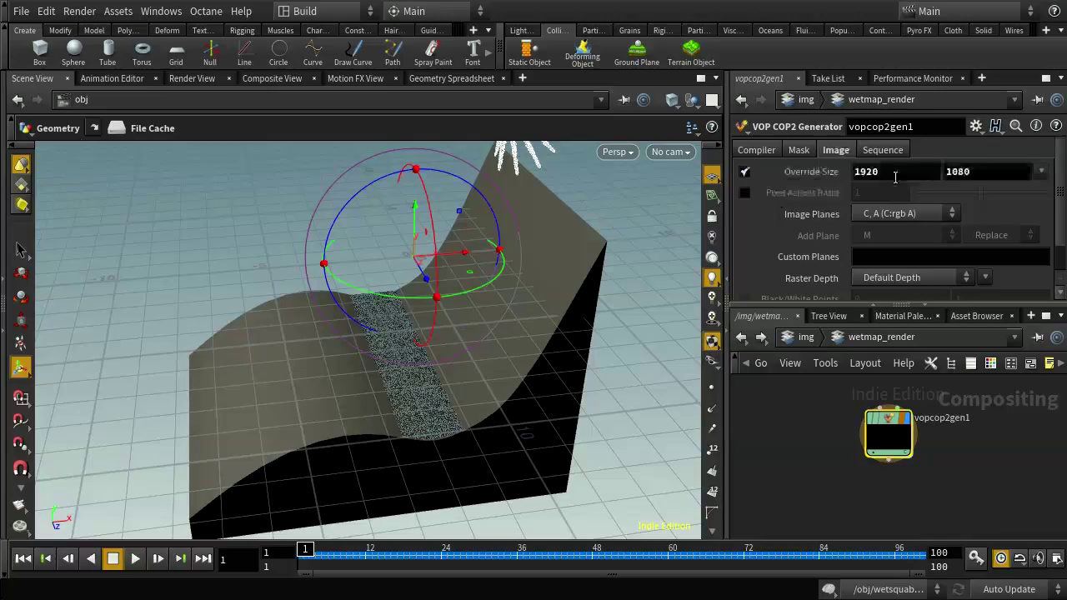
left_click(870, 171)
type("1024")
key("Tab")
type("1")
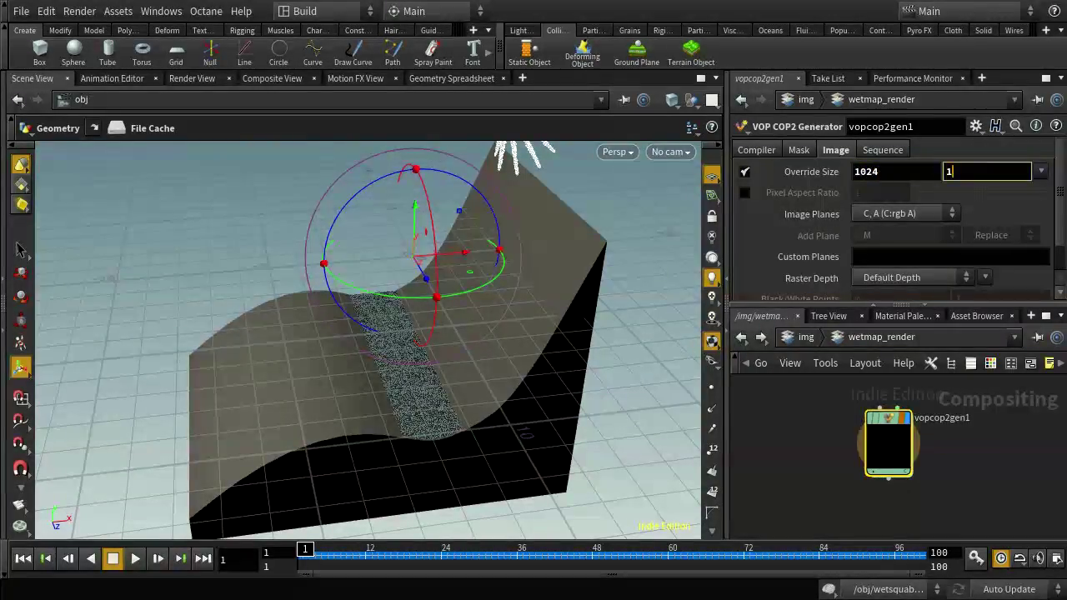
type("024")
key("Return")
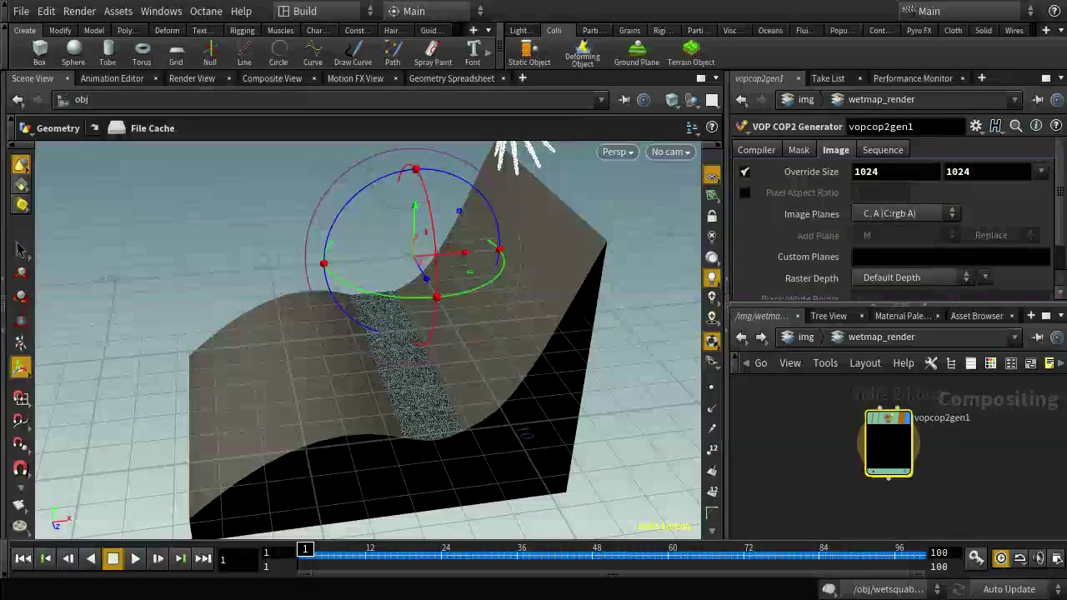
Enter vopcop2gen1, maximize the network editor and move output1 farther away from global1 to make room between them
double_click(888, 445)
left_click(1053, 337)
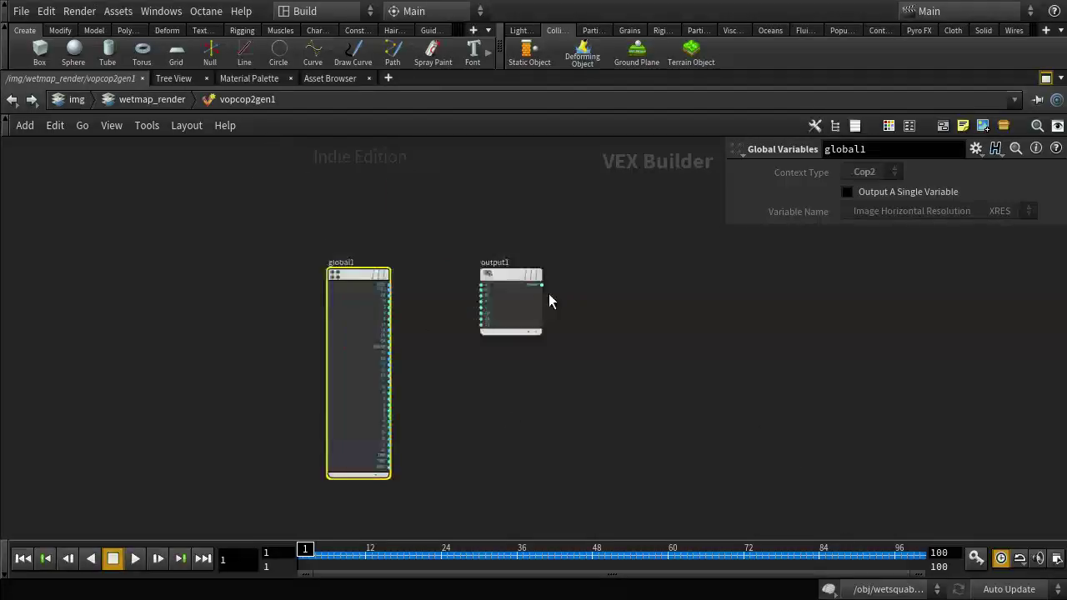
left_click_drag(505, 272, 690, 298)
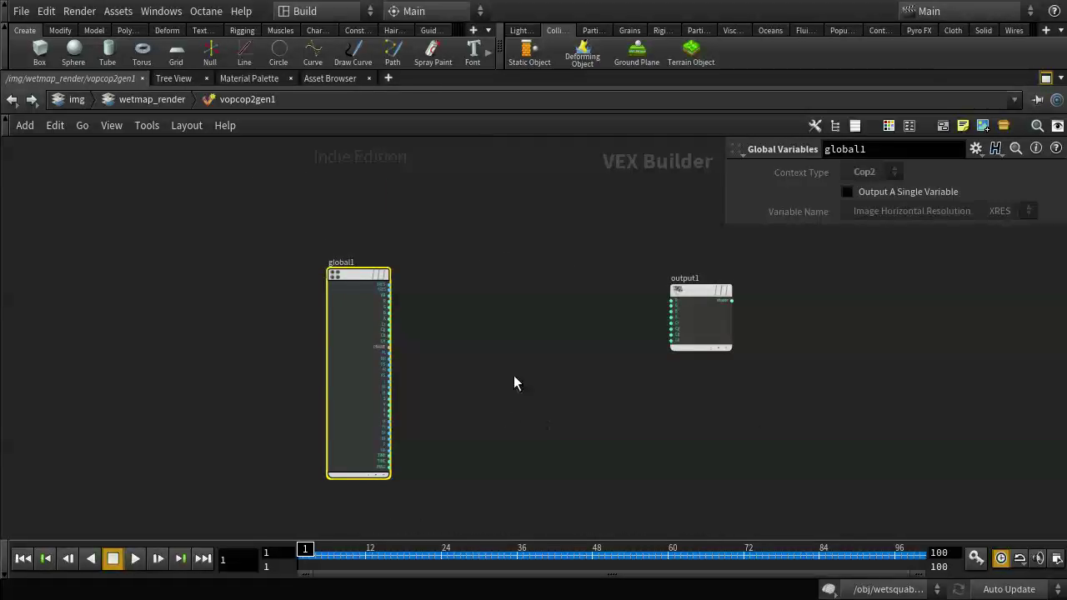
scroll(513, 375, "up", 3)
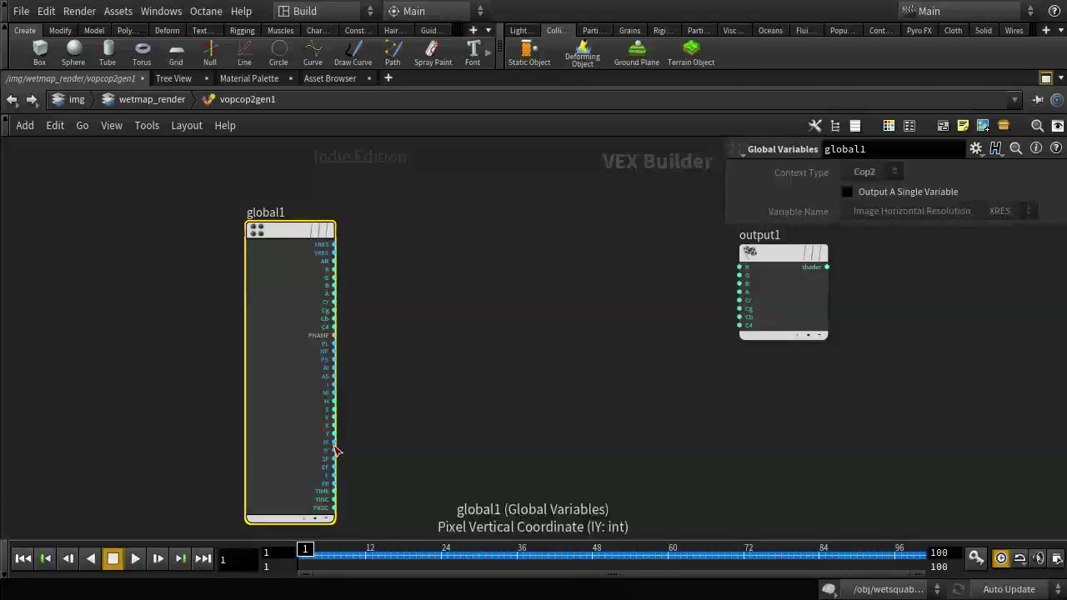
scroll(374, 446, "up", 2)
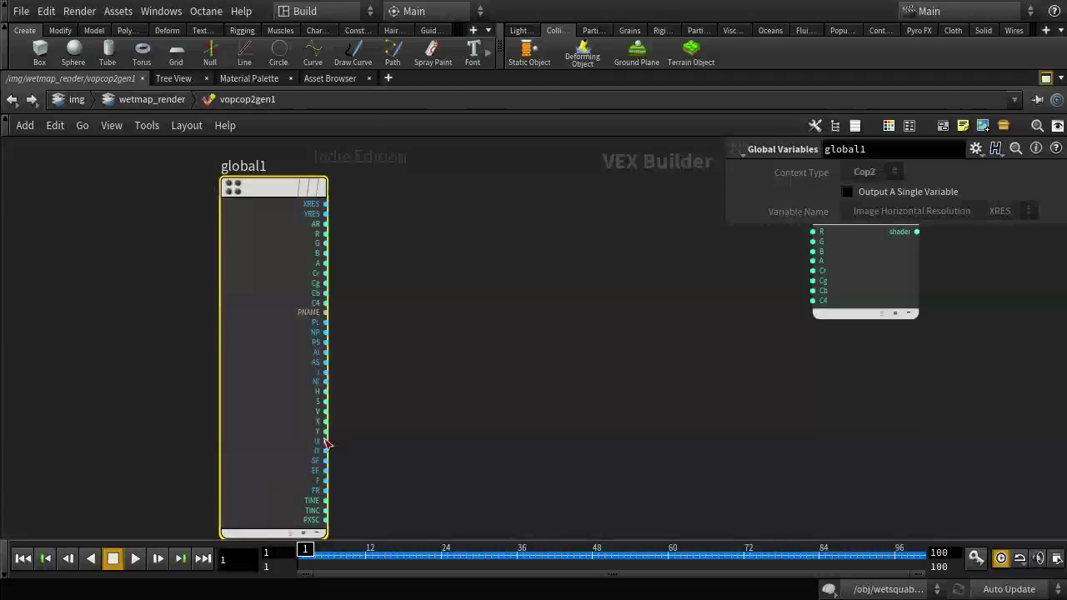
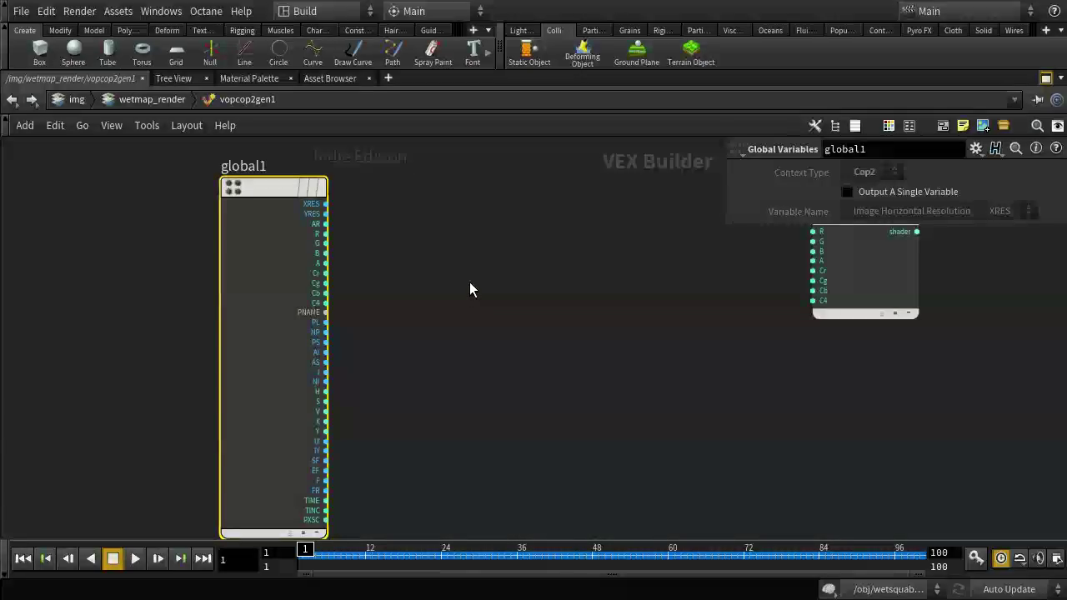
key("Tab")
type("poiu")
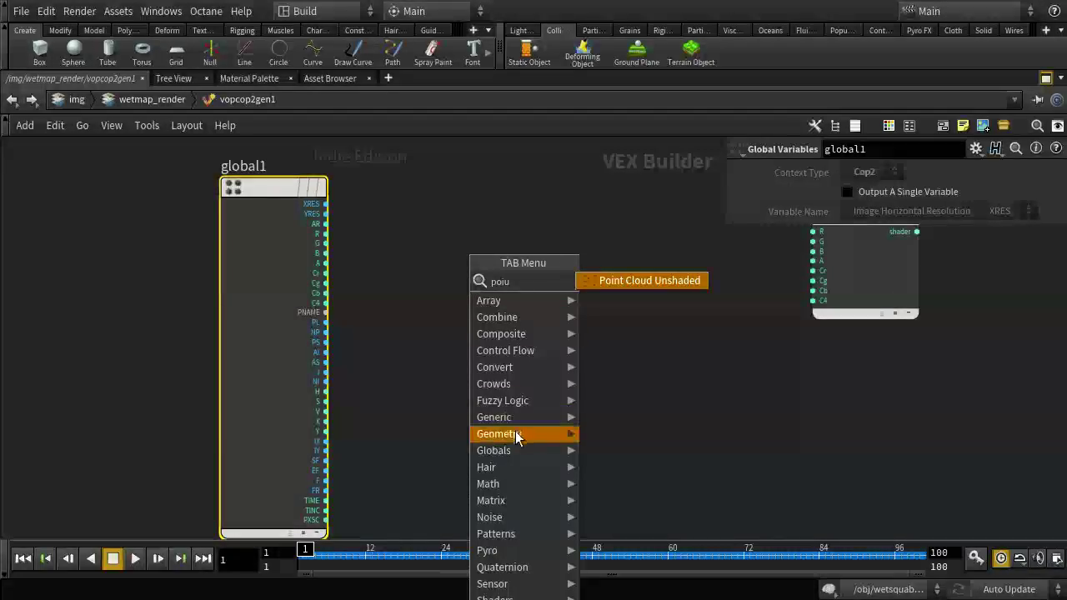
key("Escape")
Add a Point Cloud Open node between global1 and output1
key("Tab")
type("poin")
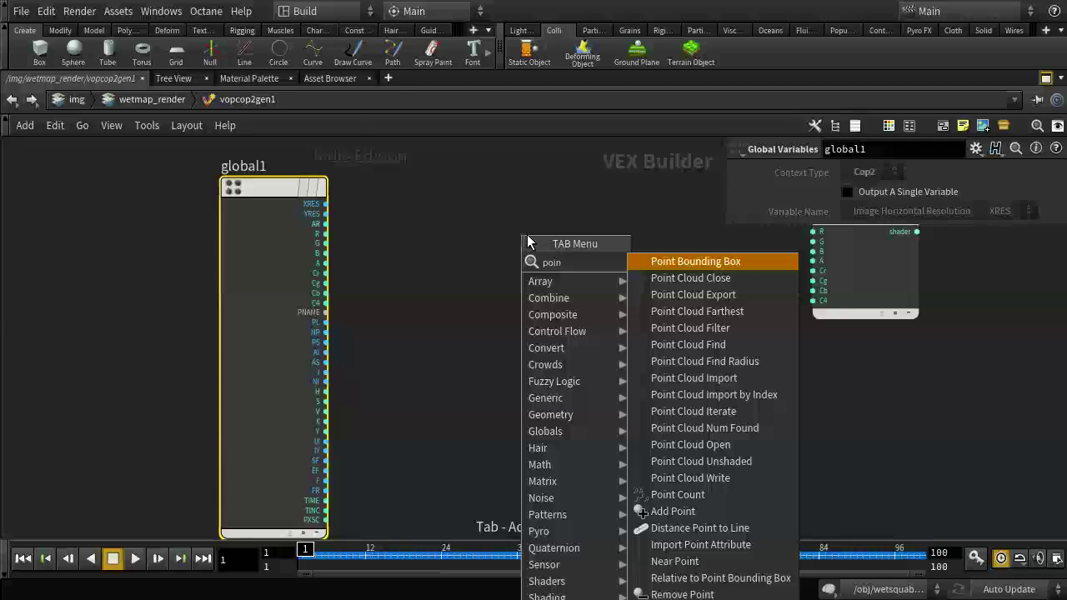
left_click(717, 441)
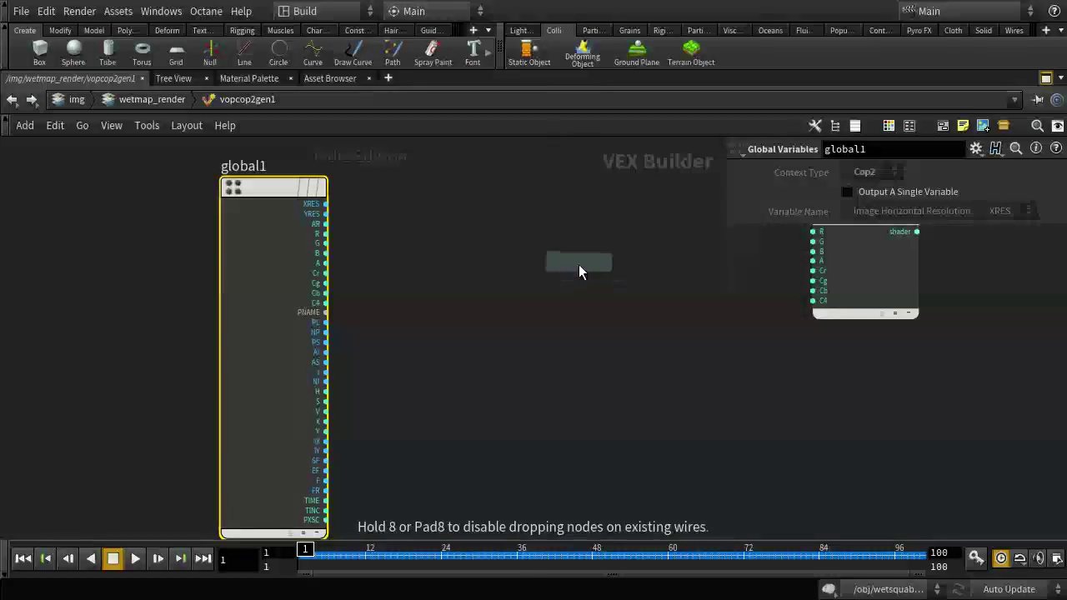
left_click(578, 264)
mouse_move(590, 259)
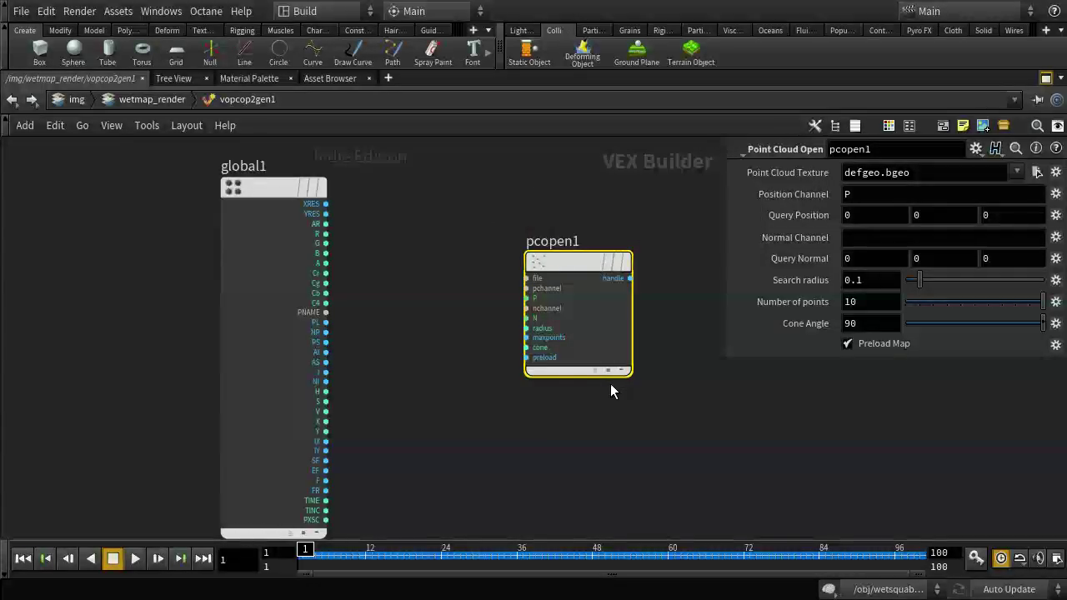
Promote the file input of the Point Cloud Open node to a parameter
mouse_move(551, 281)
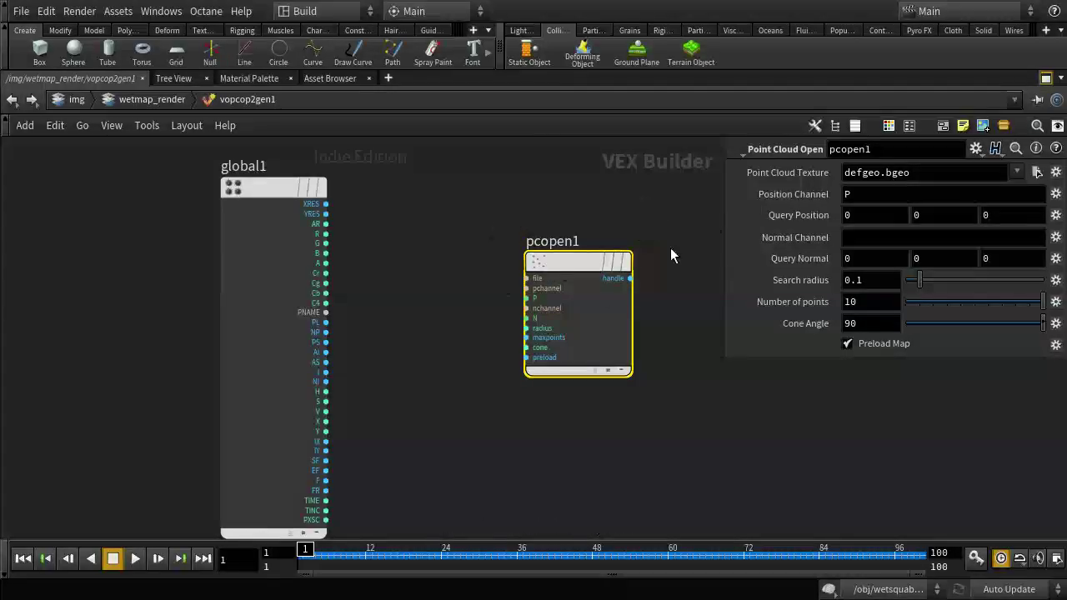
right_click(525, 282)
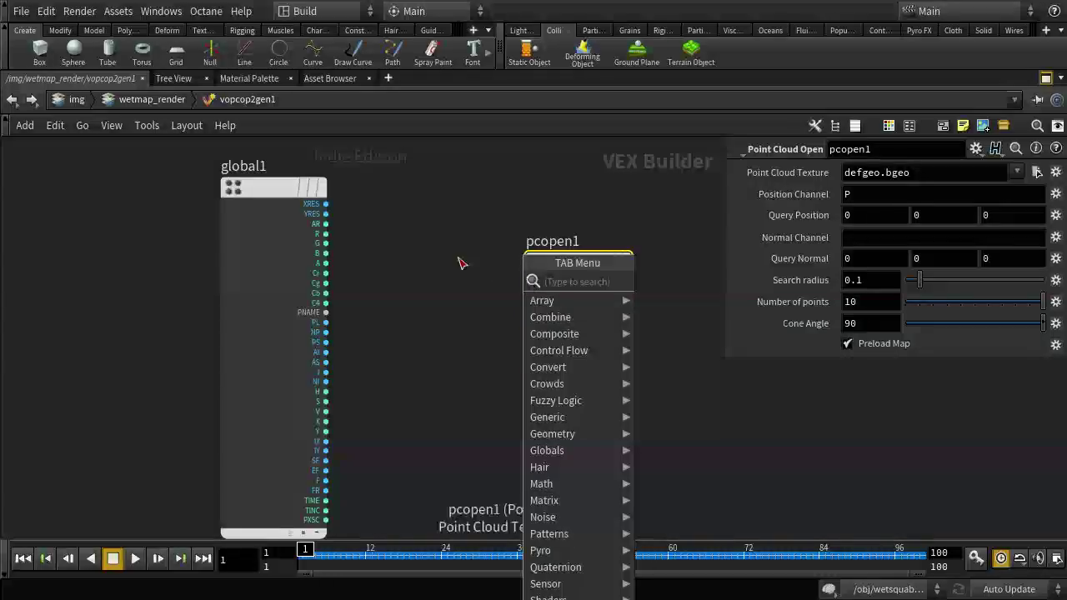
key("Escape")
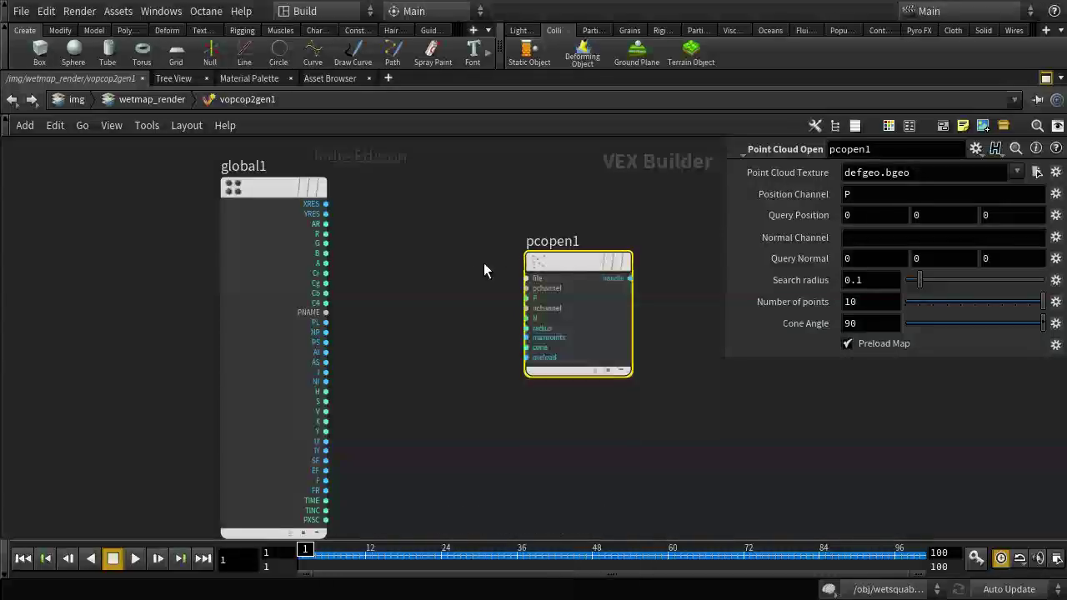
right_click(533, 281)
left_click(534, 292)
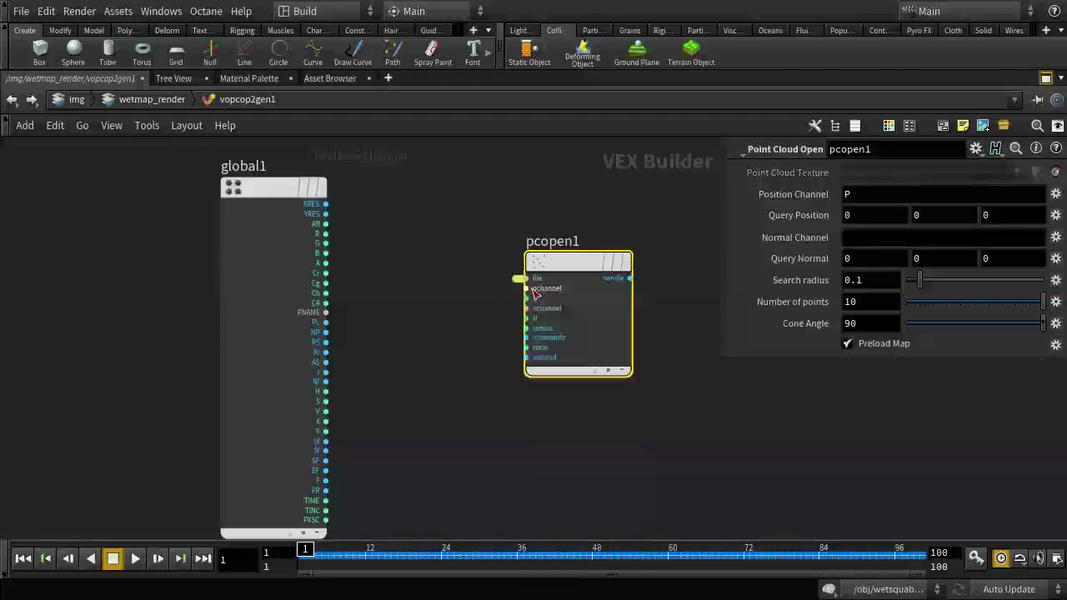
Promote the radius and maxpoints inputs of the Point Cloud Open node to parameters
right_click(540, 330)
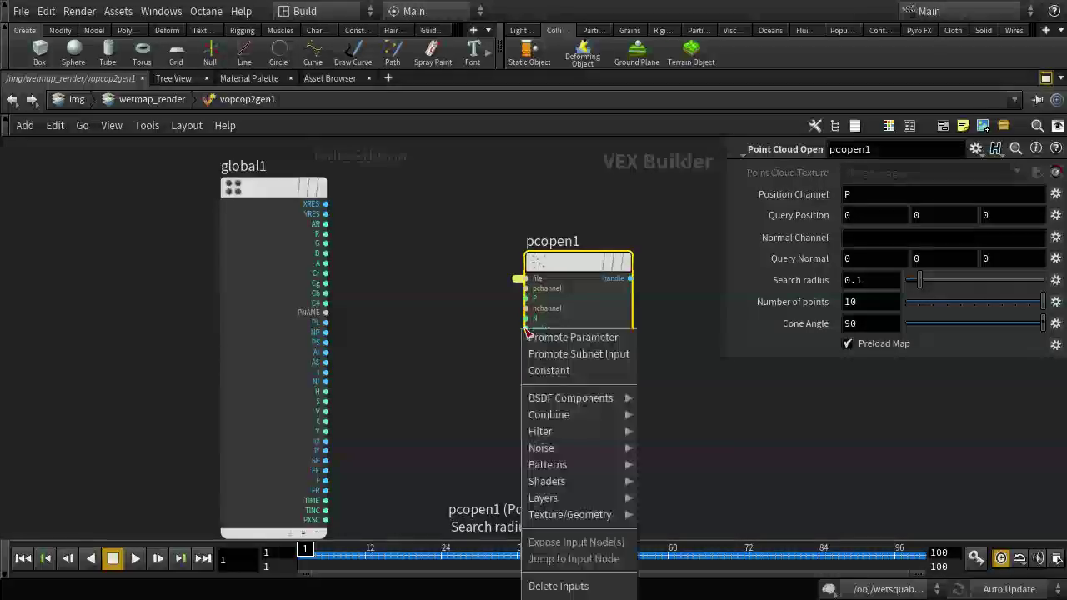
left_click(535, 345)
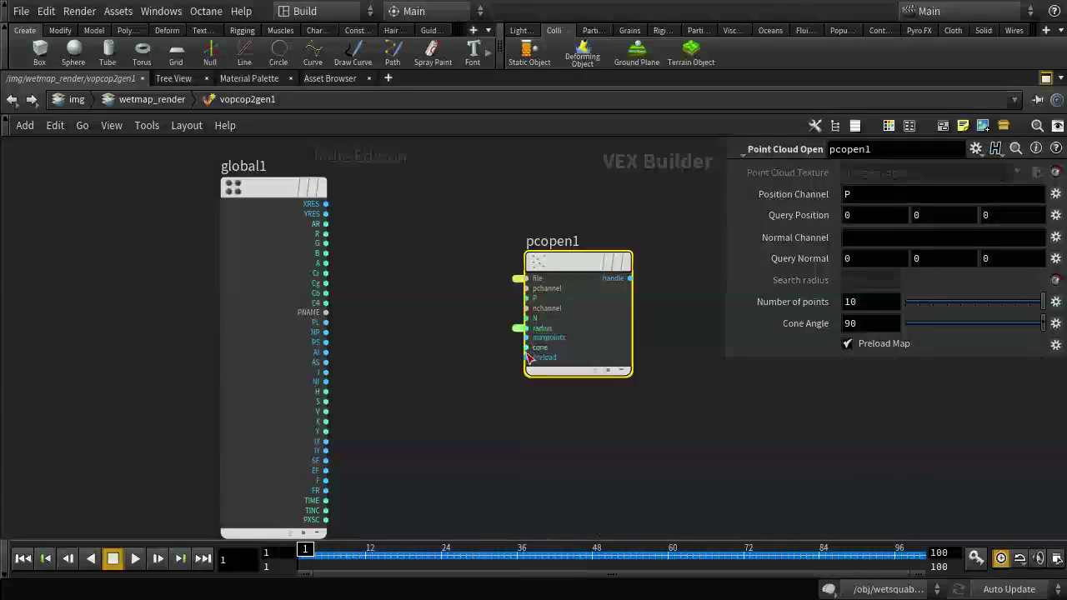
right_click(535, 338)
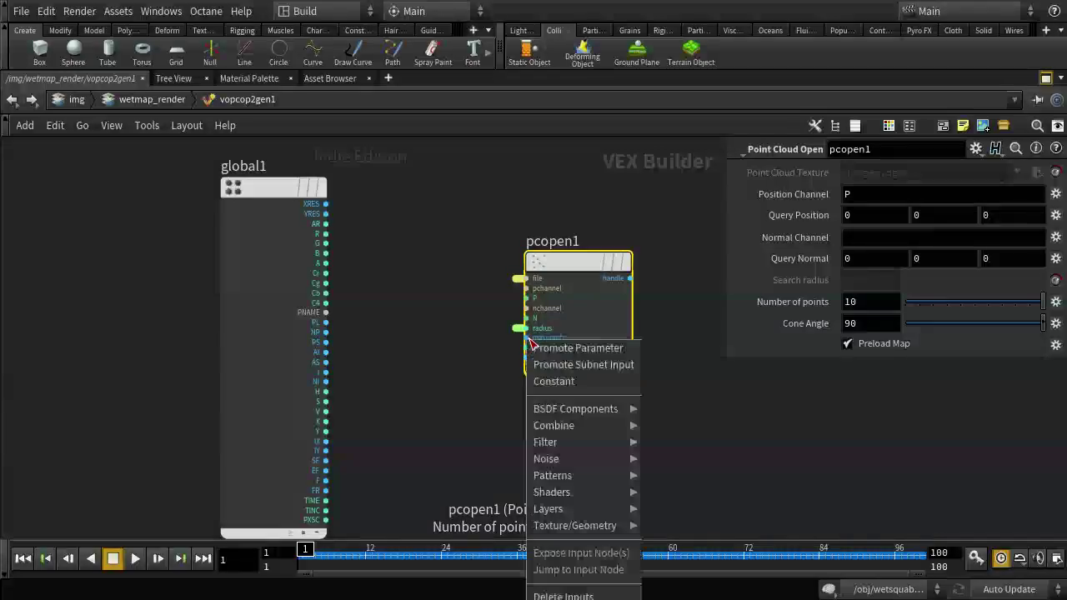
left_click(537, 345)
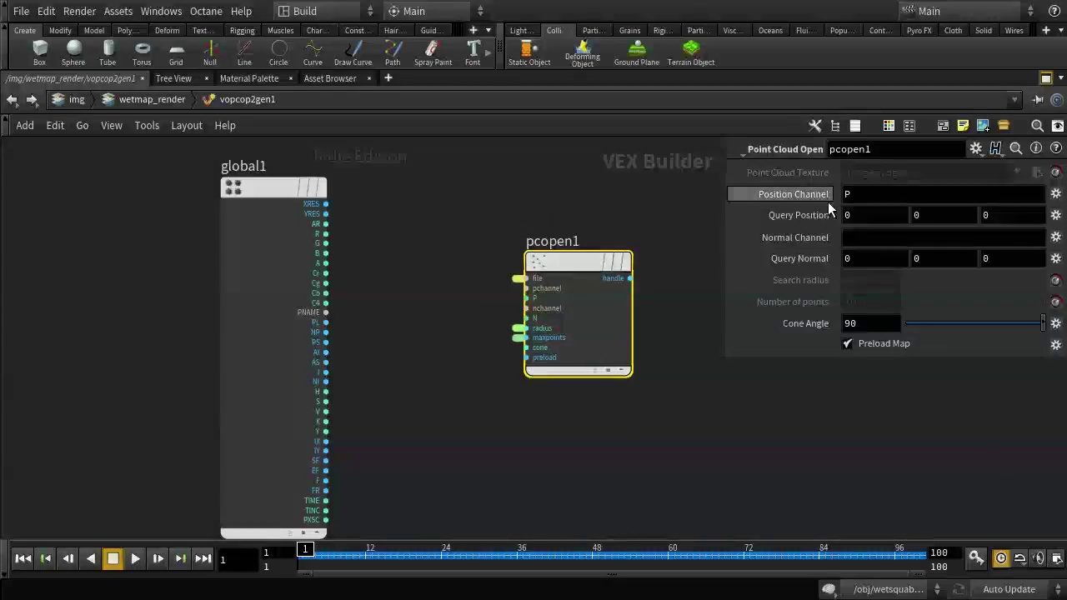
Set the Position Channel of pcopen1 to uv
left_click(858, 194)
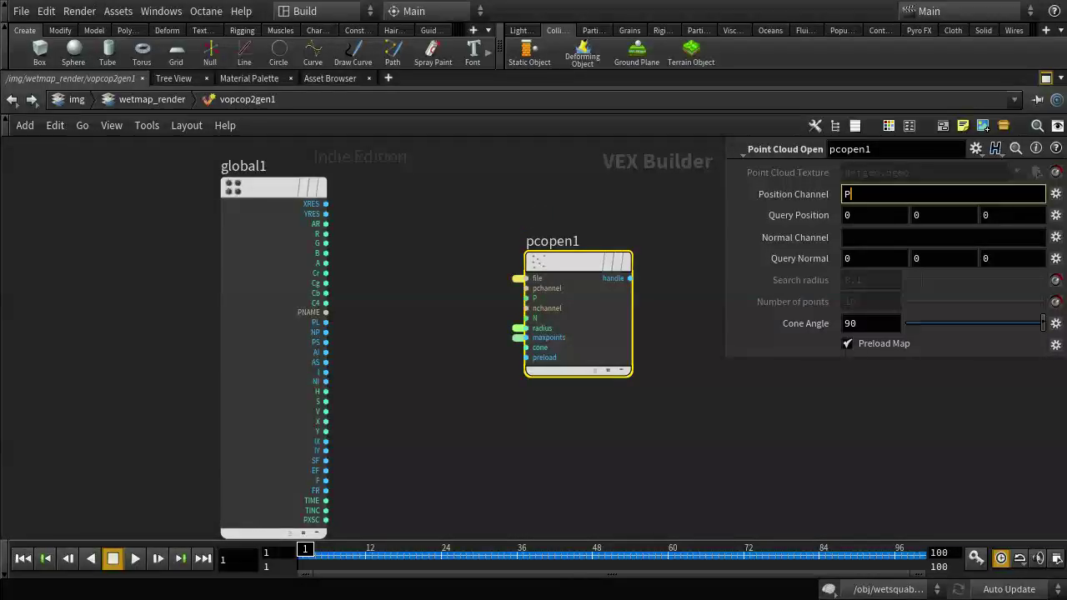
type("uv")
key("Return")
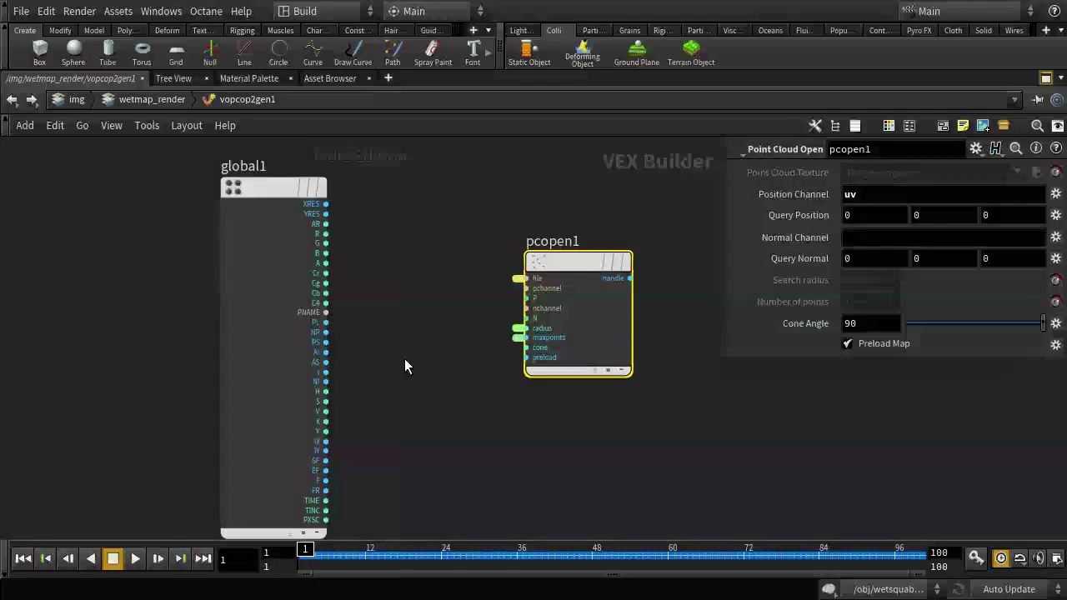
Add a Float to Vector node between global1 and pcopen1
key("Tab")
type("flo")
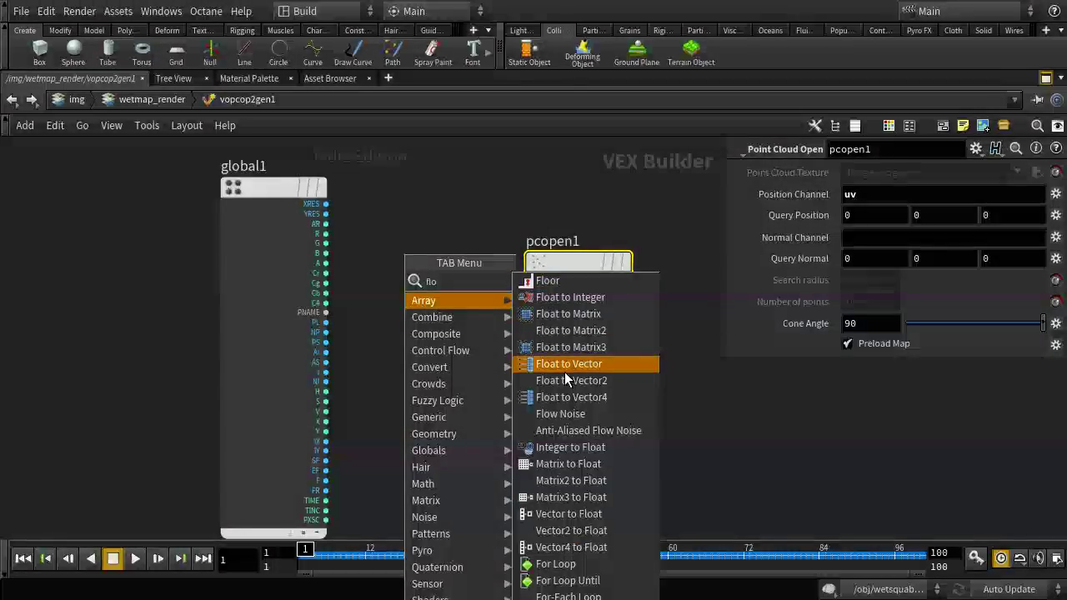
left_click(565, 371)
left_click(442, 372)
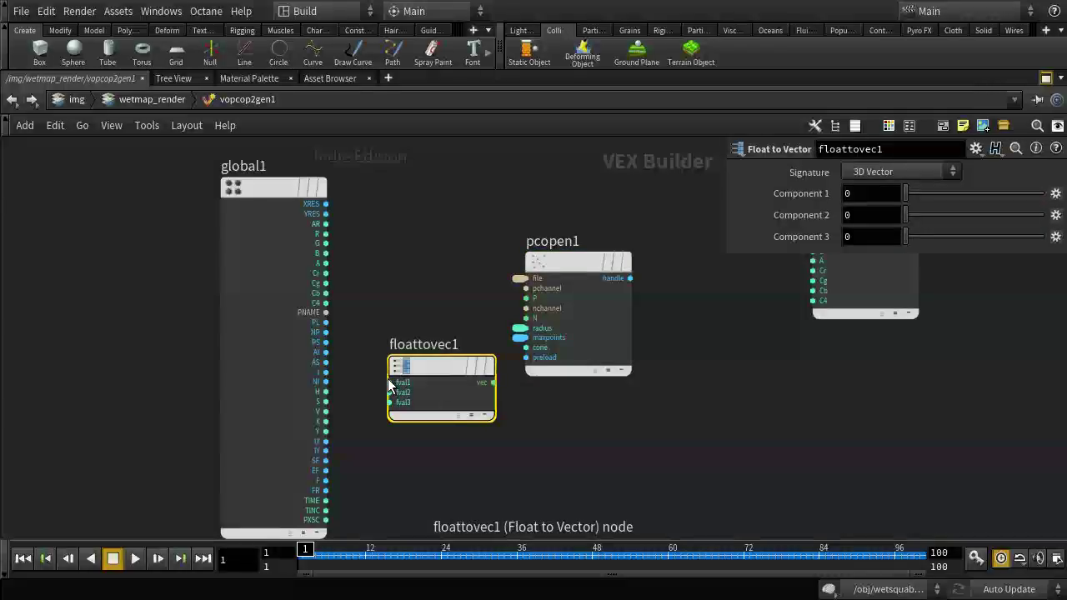
Wire global1's X and Y into fval1 and fval2 of floattovec1, and its vec output into the P input of pcopen1
left_click(326, 422)
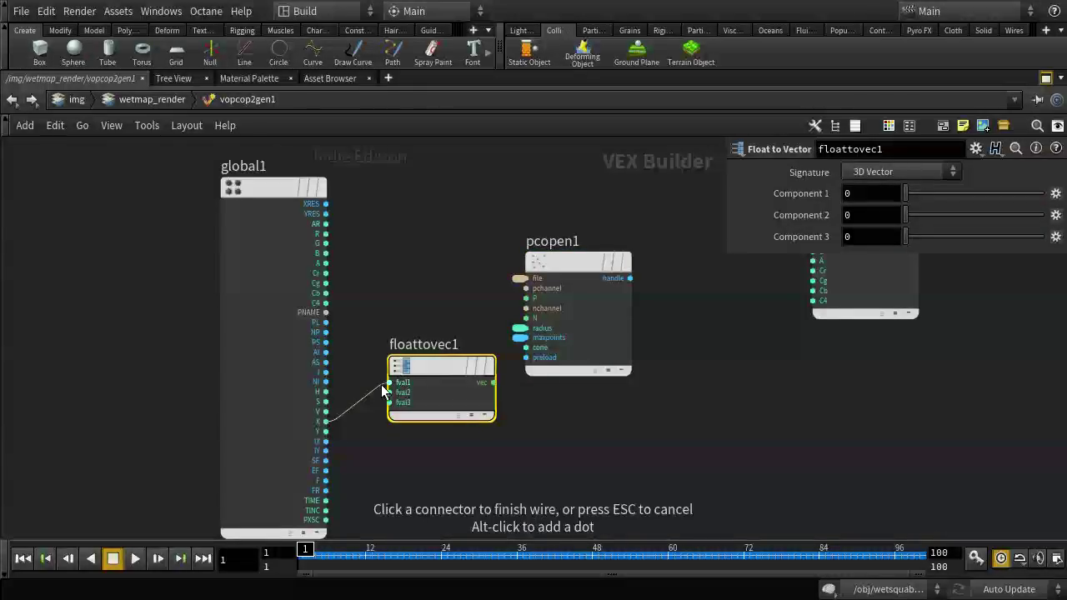
left_click(389, 383)
left_click(393, 392)
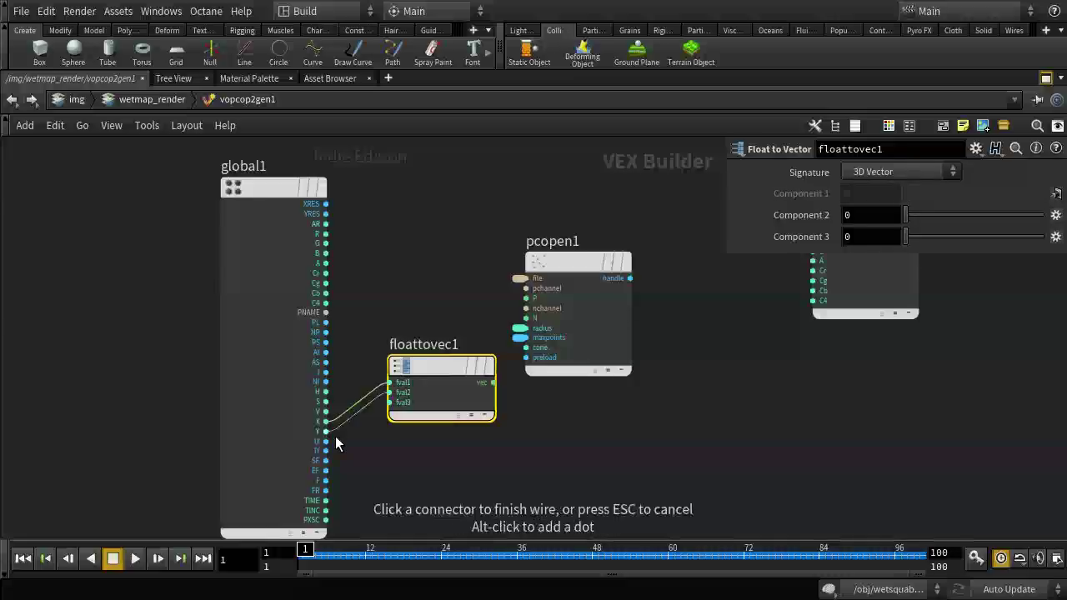
left_click(326, 432)
left_click_drag(450, 373, 421, 354)
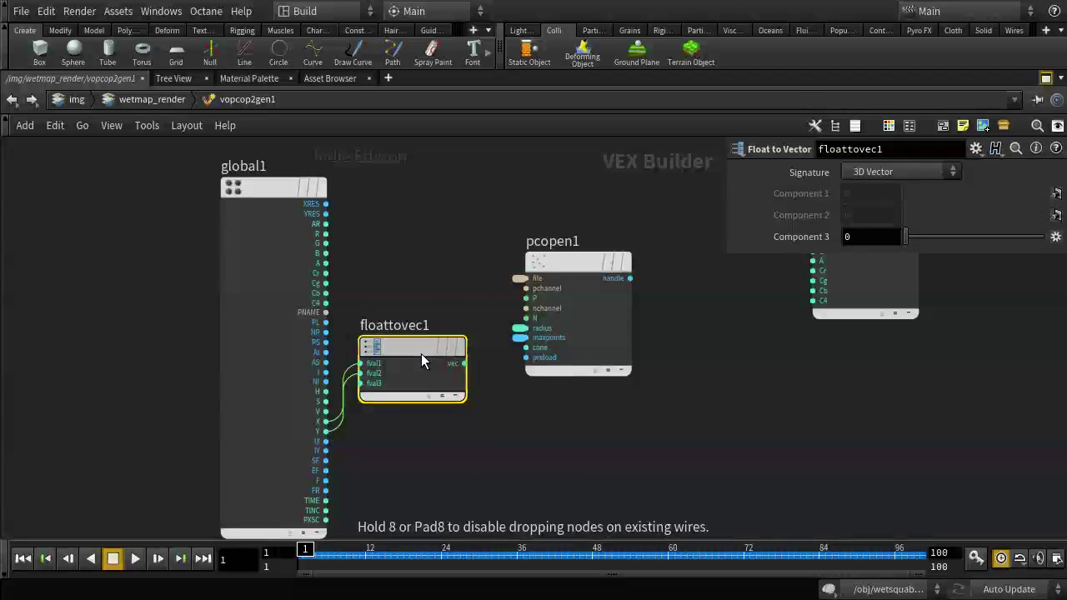
left_click(464, 363)
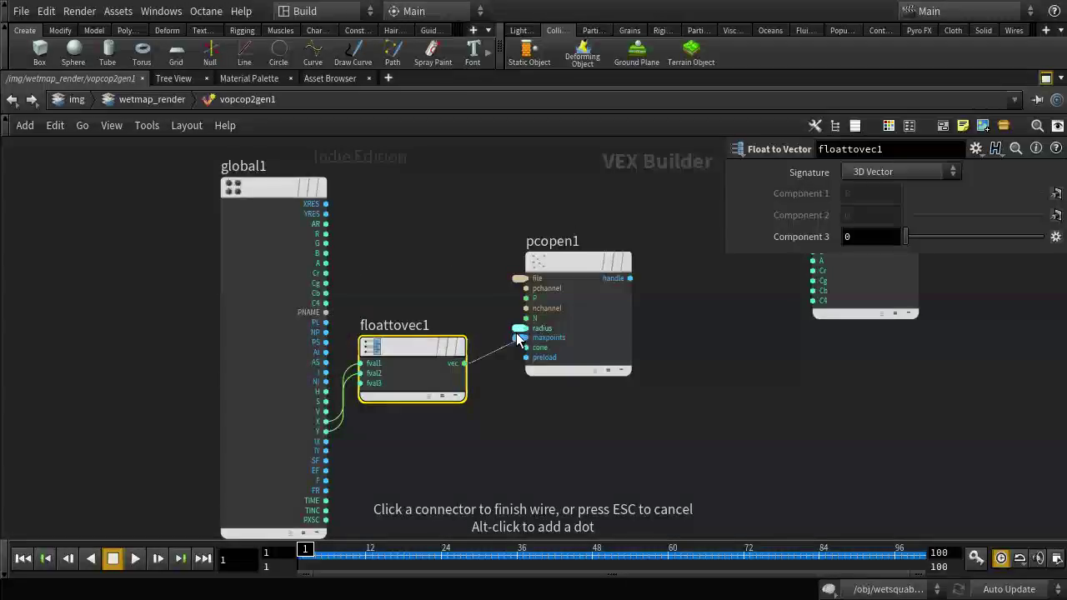
left_click(525, 298)
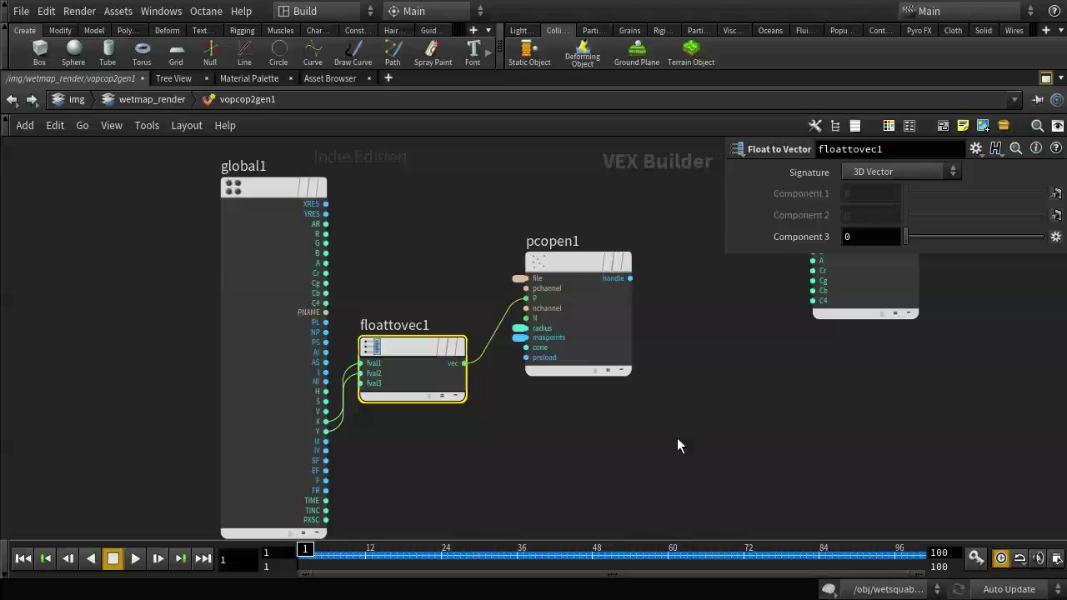
Add a Point Cloud Filter node after pcopen1 and wire pcopen1's handle output into its handle input
middle_click_drag(692, 440, 572, 425)
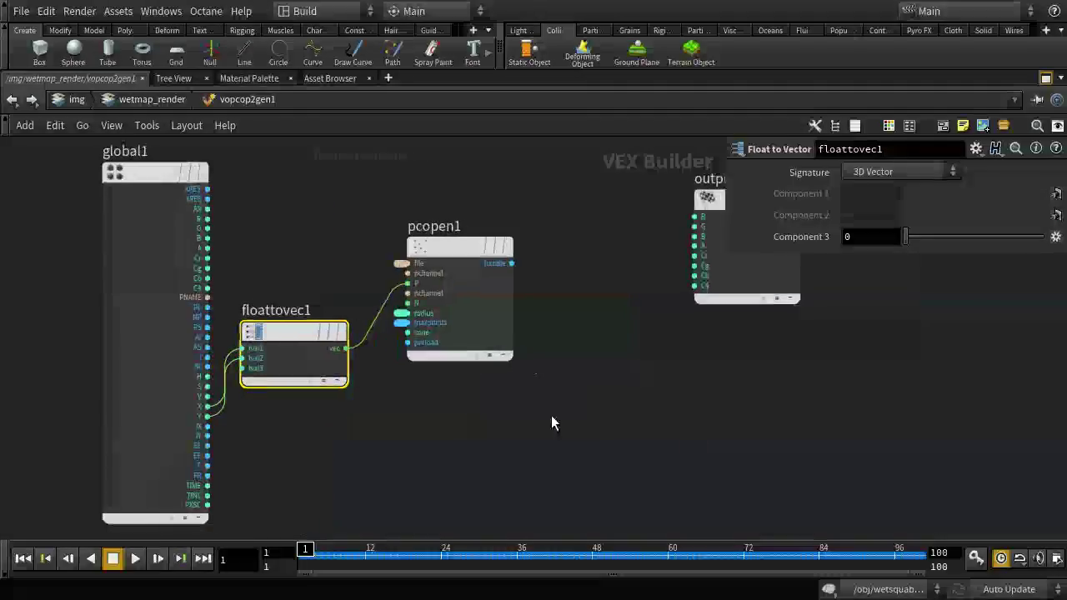
key("Tab")
type("poi")
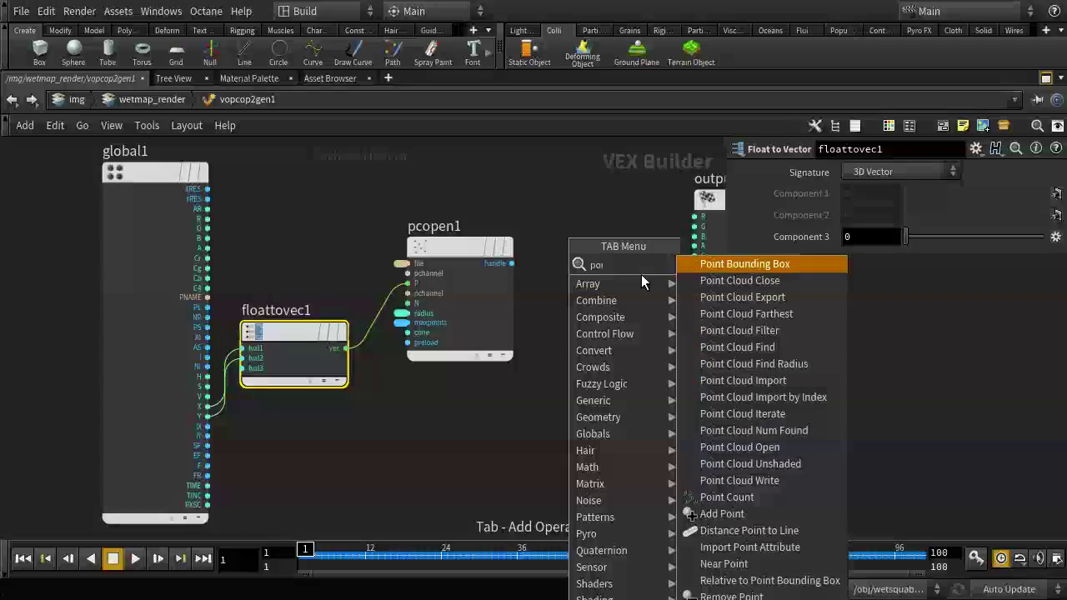
left_click(770, 331)
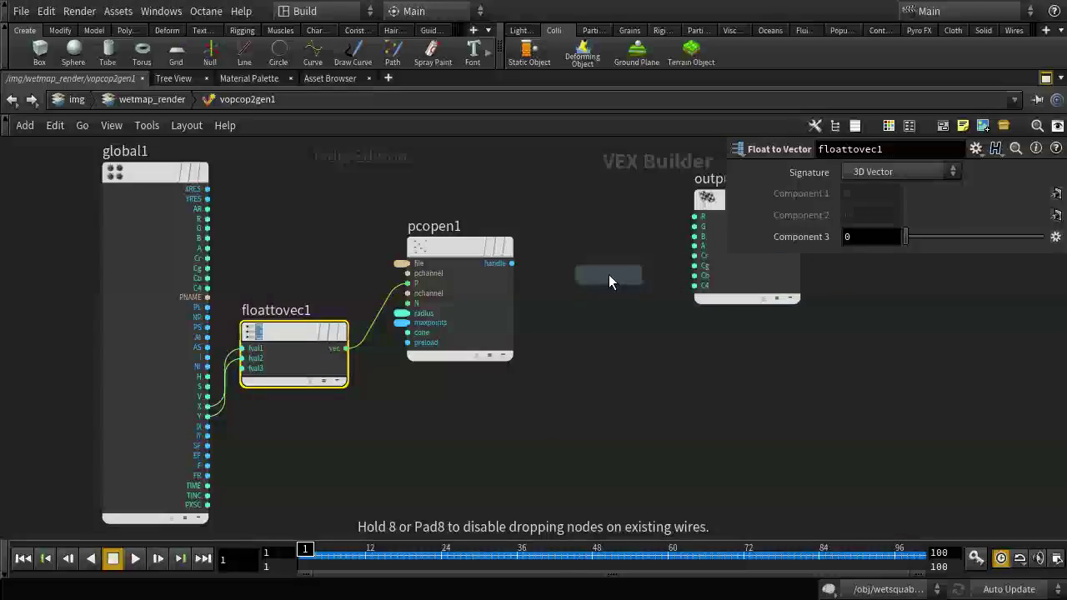
left_click(609, 275)
left_click_drag(448, 246, 441, 242)
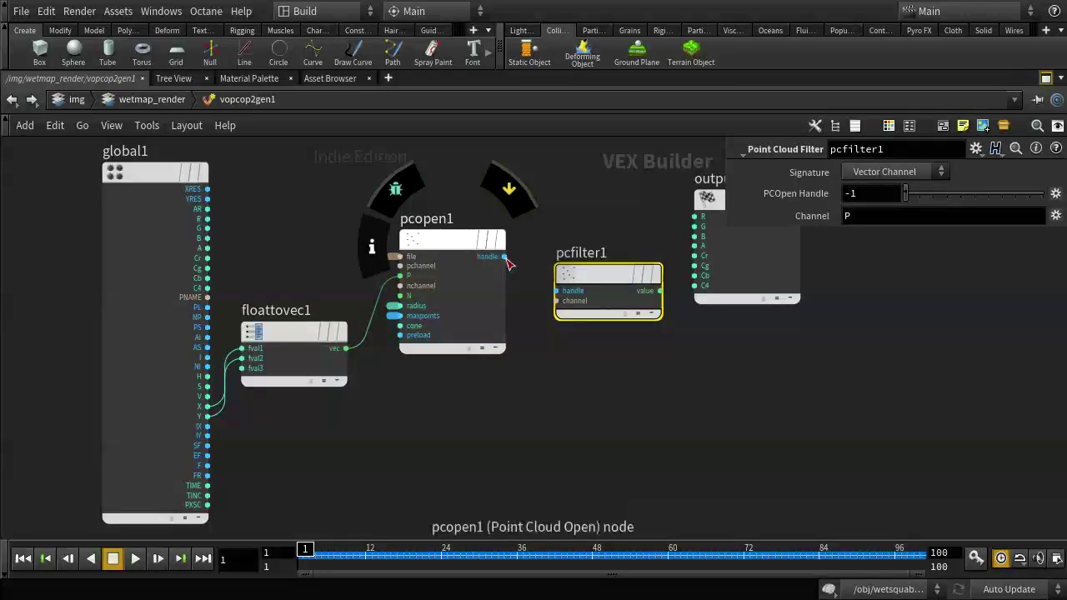
left_click(504, 257)
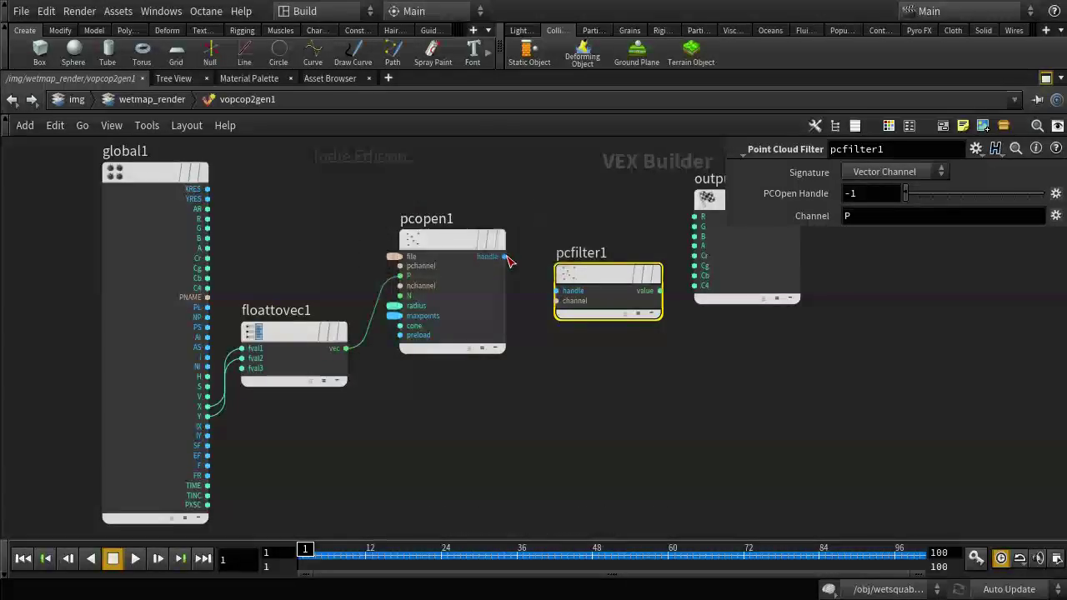
left_click(556, 291)
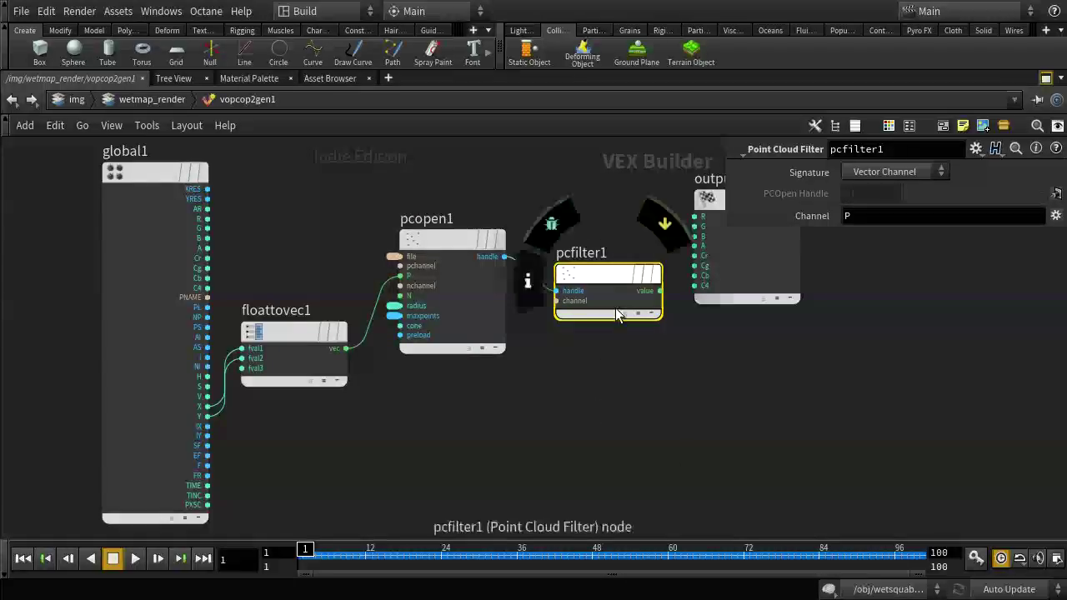
Set the Channel of pcfilter1 to wetness and its Signature to Float Channel
left_click(910, 216)
key("BackSpace")
type("wetne")
key("BackSpace")
type("nes")
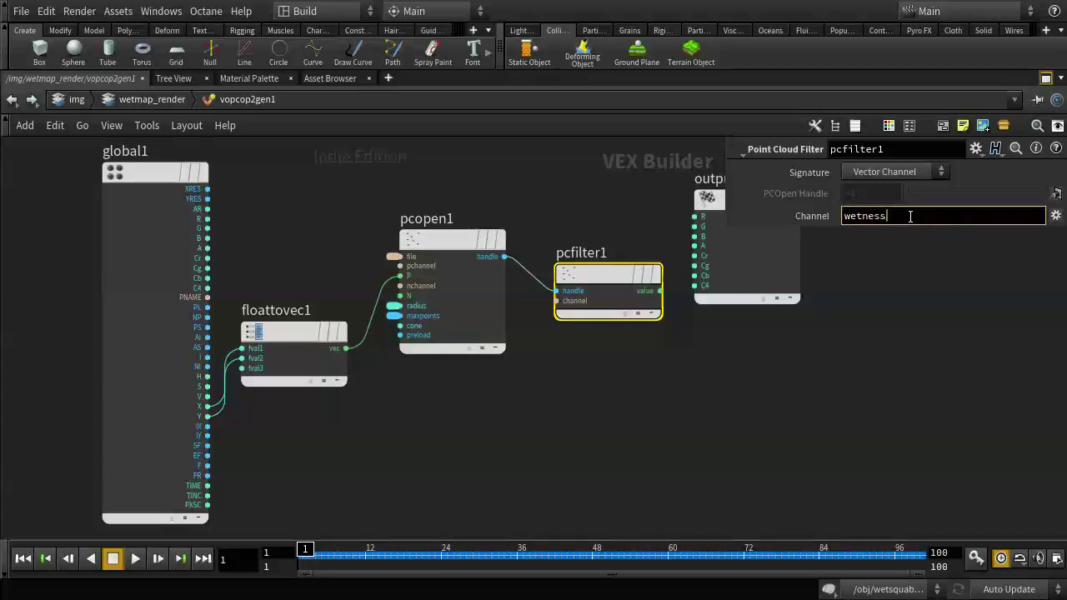
left_click(894, 170)
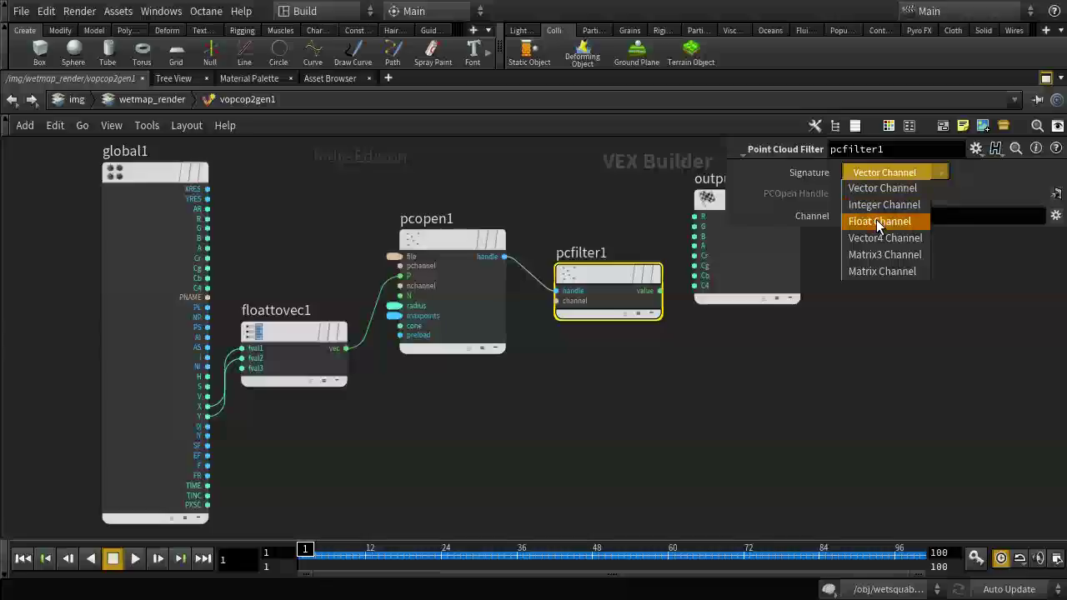
left_click(880, 221)
Rearrange pcfilter1 and output1 and wire pcfilter1's value output into the R, G and B inputs of output1
left_click_drag(626, 319, 663, 408)
middle_click_drag(824, 411, 673, 405)
left_click_drag(588, 196, 820, 330)
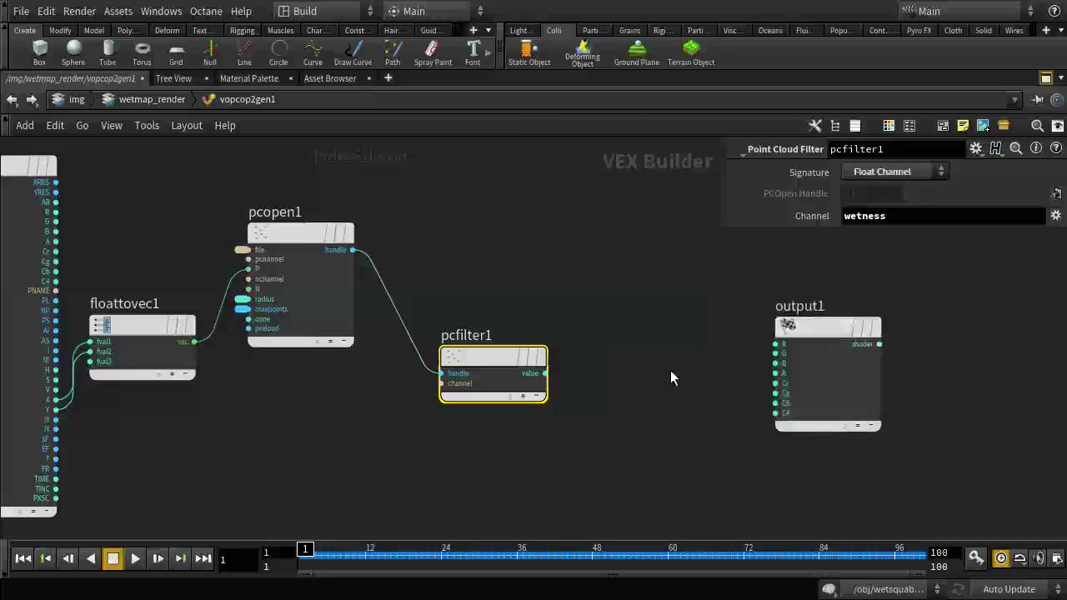
left_click(546, 374)
left_click(775, 344)
left_click(546, 373)
left_click(775, 354)
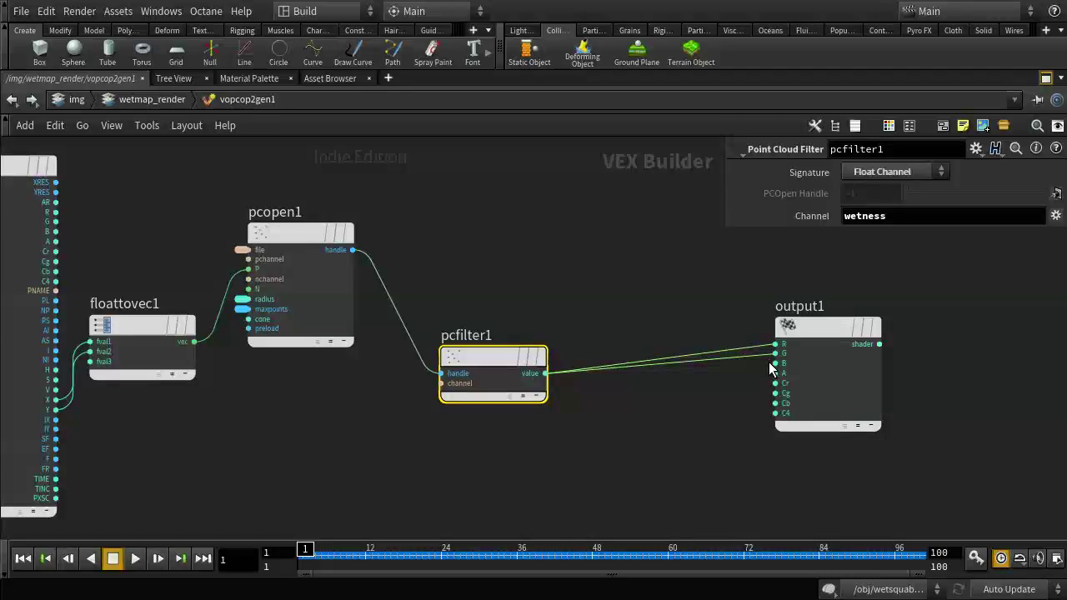
left_click(772, 365)
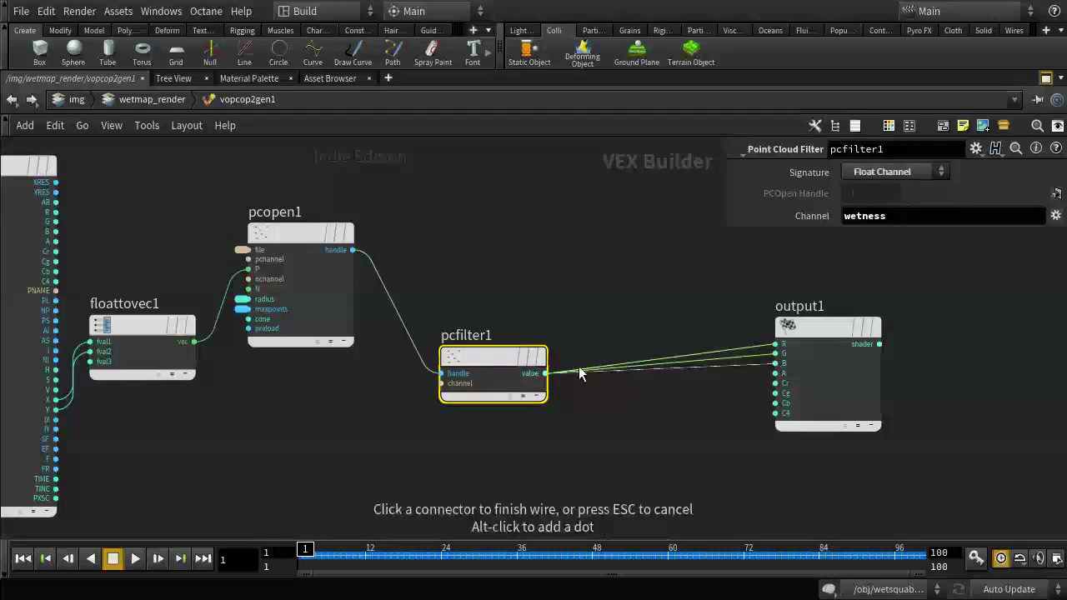
left_click(548, 372)
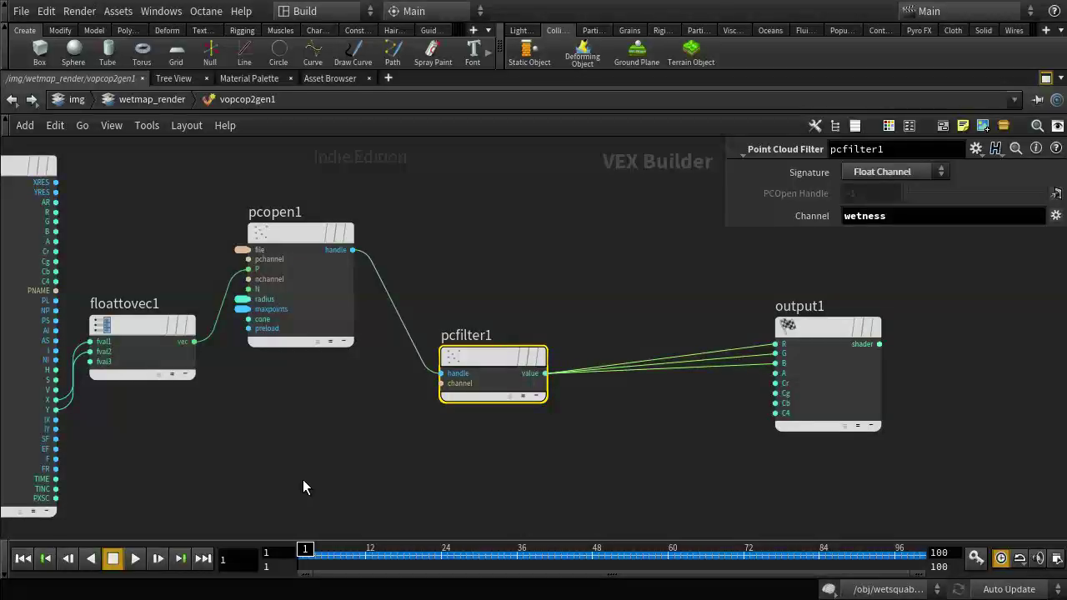
mouse_move(813, 329)
left_click_drag(813, 329, 736, 329)
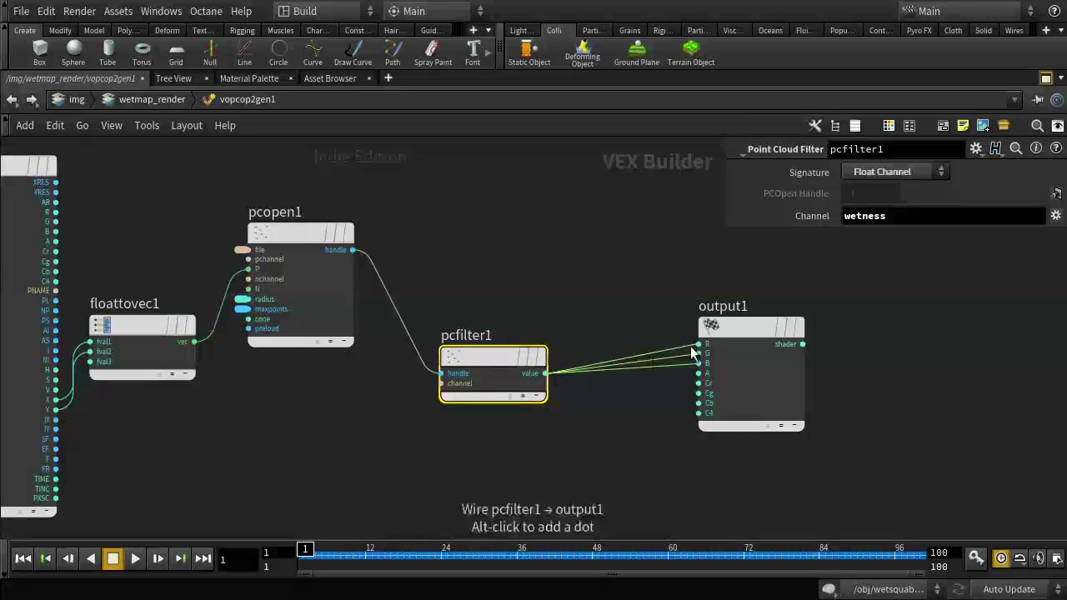
mouse_move(714, 327)
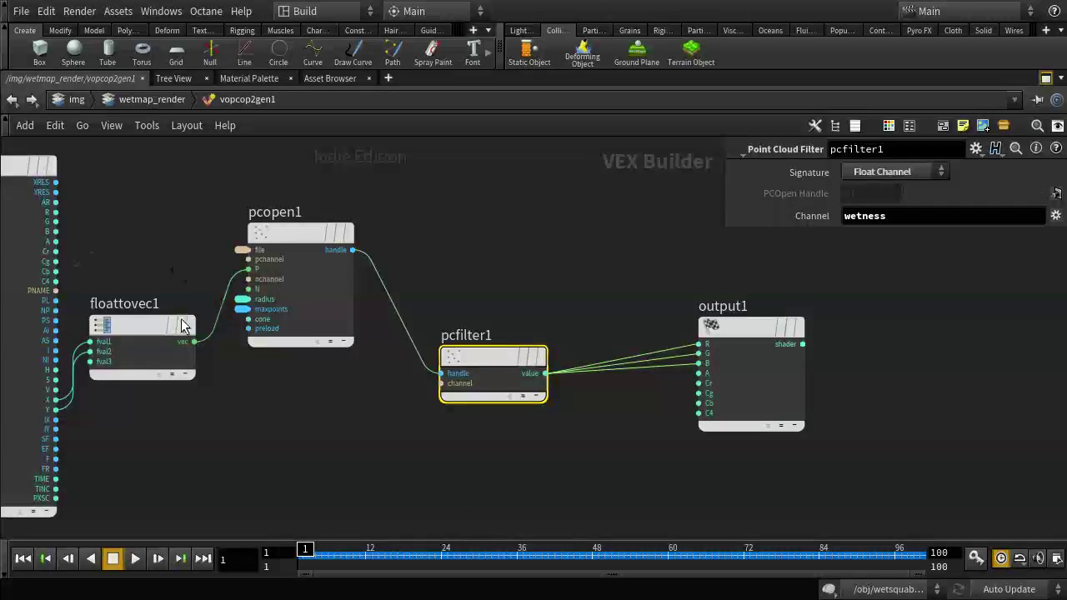
Return to the wetmap_render network, restore the split pane layout and show the Composite View
mouse_move(138, 326)
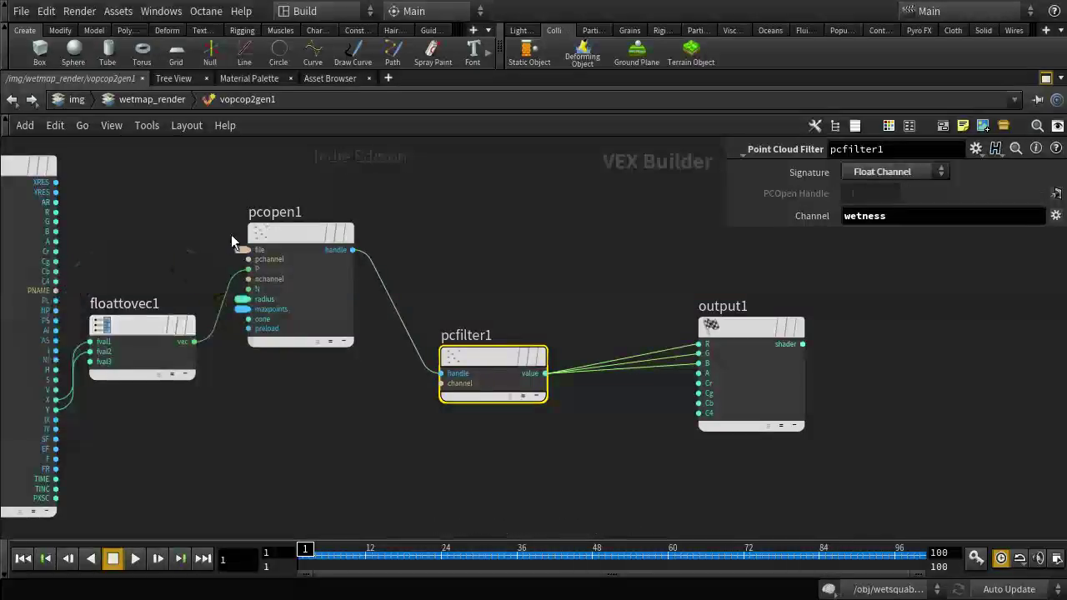
left_click(281, 234)
mouse_move(281, 227)
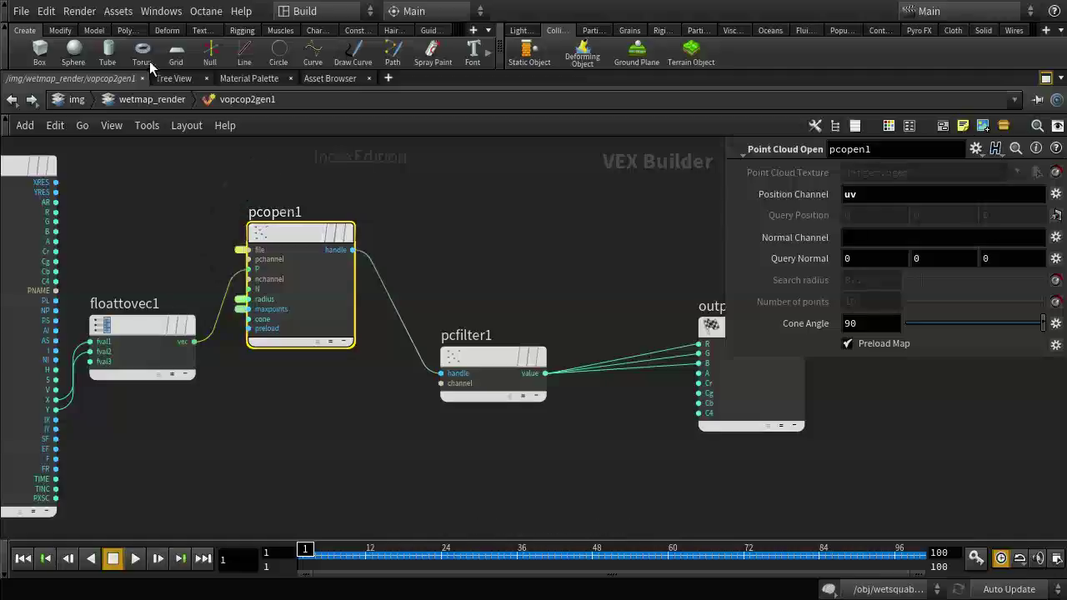
left_click(125, 99)
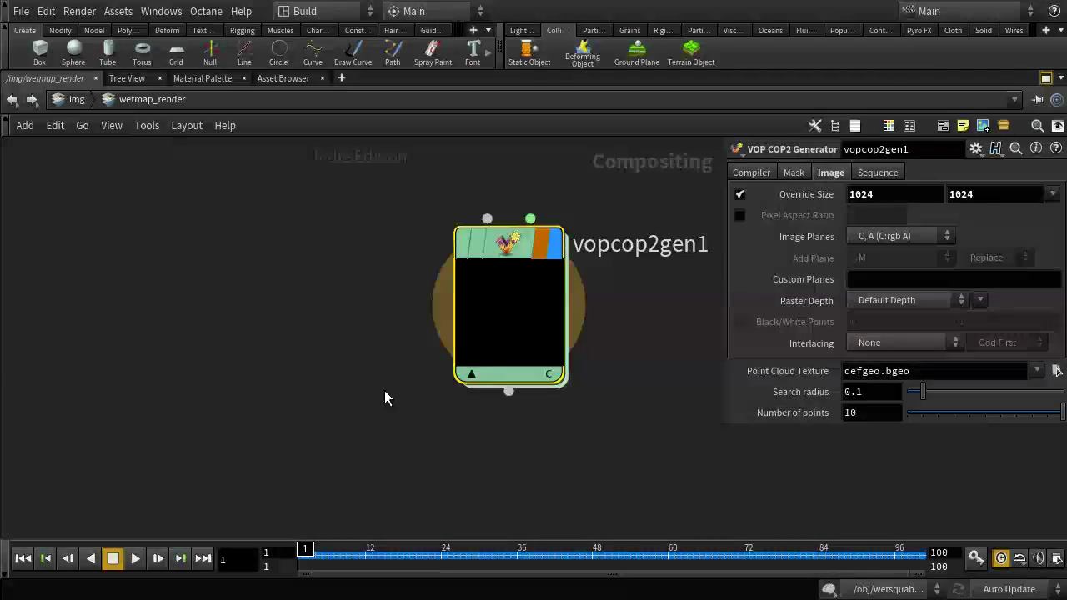
left_click(1046, 77)
left_click(271, 78)
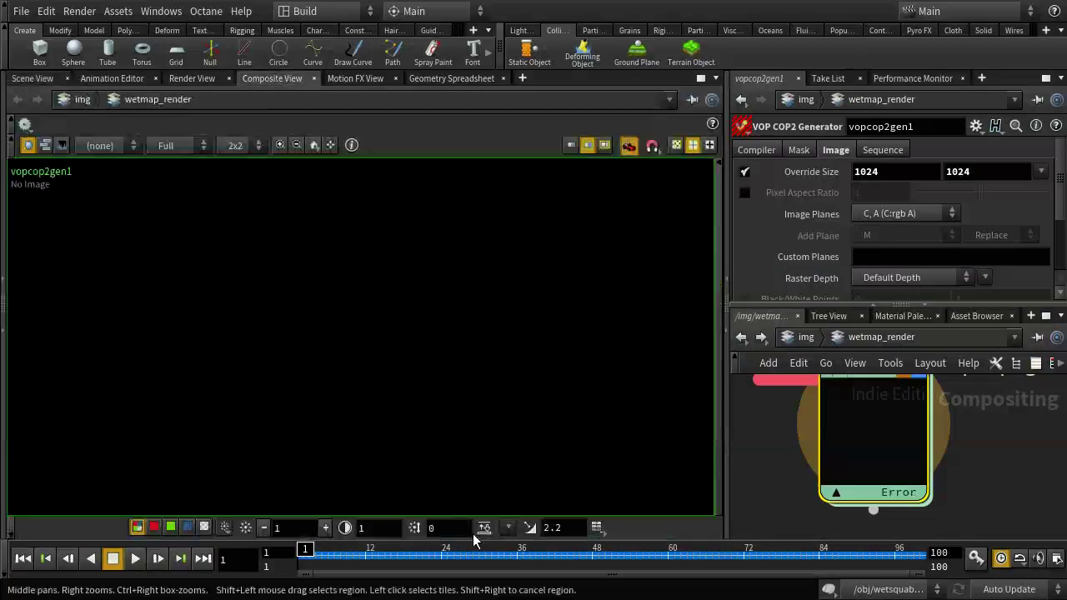
Set vopcop2gen1's Point Cloud Texture to the finalwetmap.$F.bgeo.sc sequence in $HIP/geo, listing sequences as one entry
scroll(1009, 471, "down", 4)
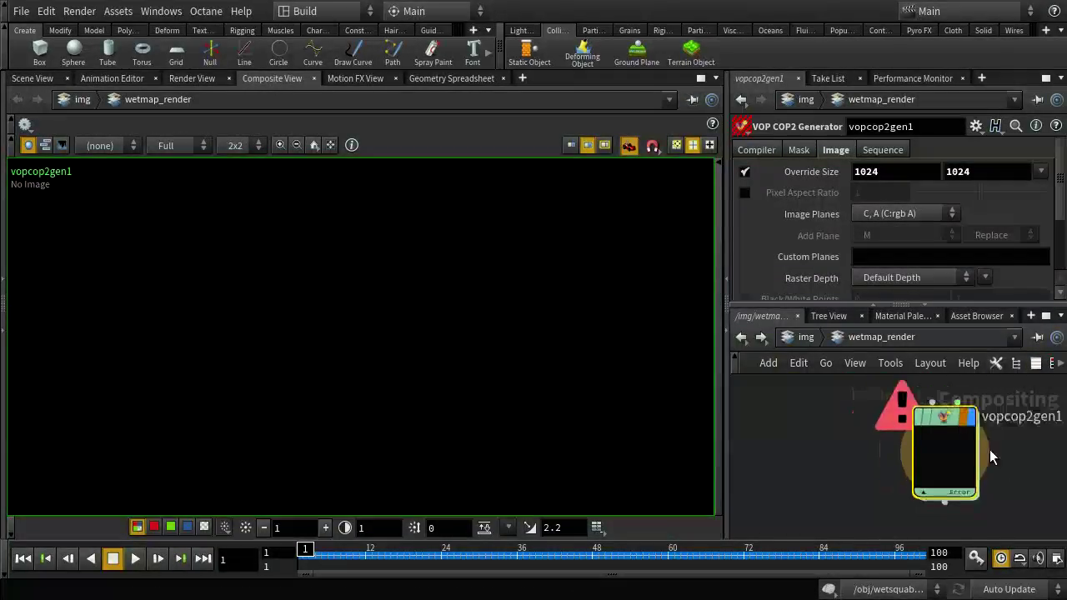
middle_click(944, 422)
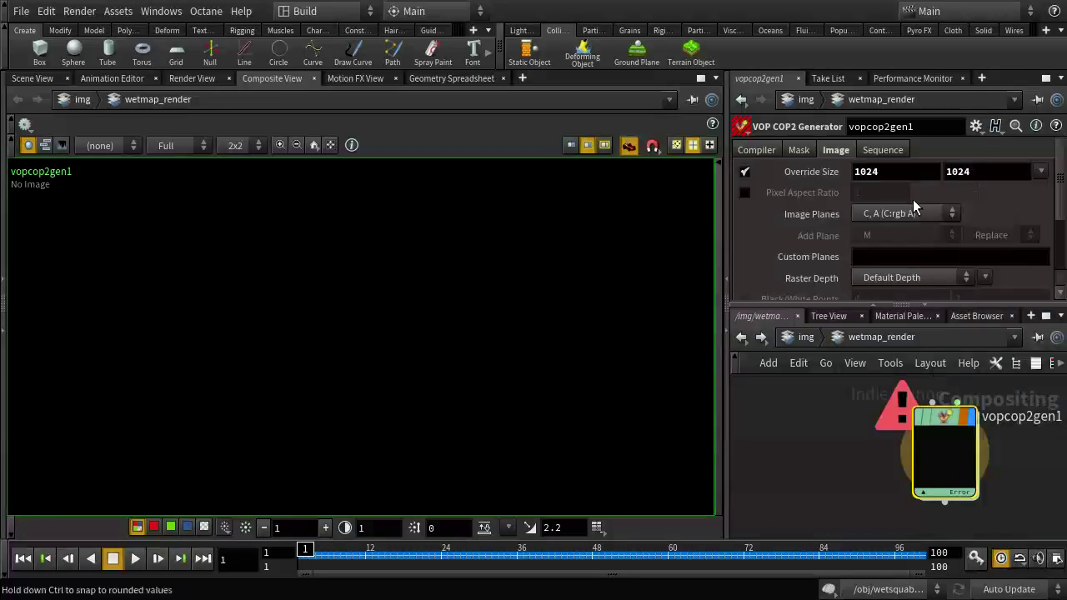
left_click(754, 149)
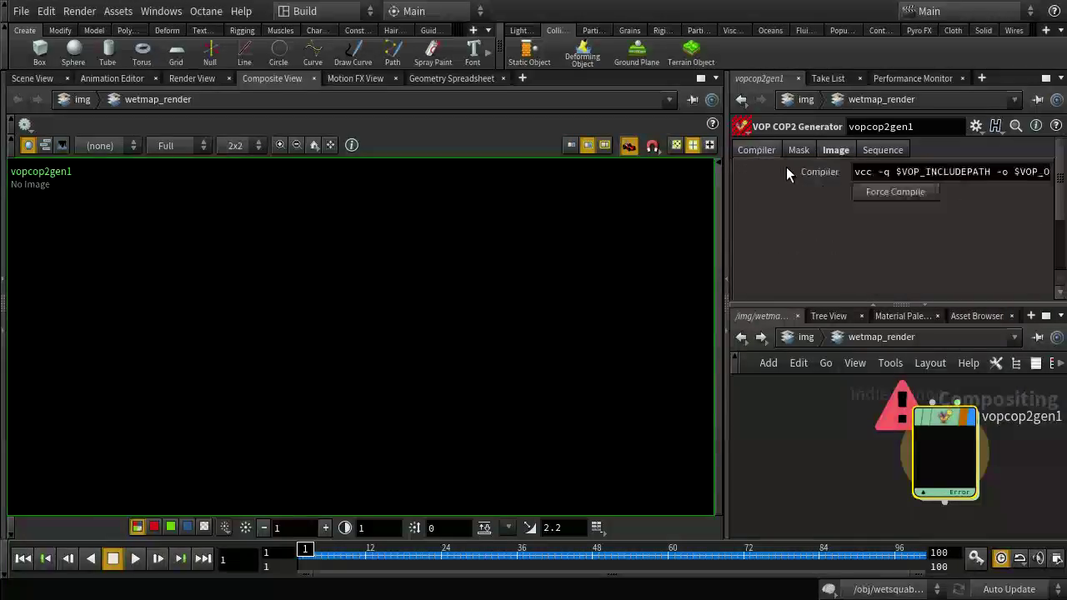
scroll(829, 201, "down", 1)
scroll(829, 201, "up", 1)
scroll(828, 200, "down", 3)
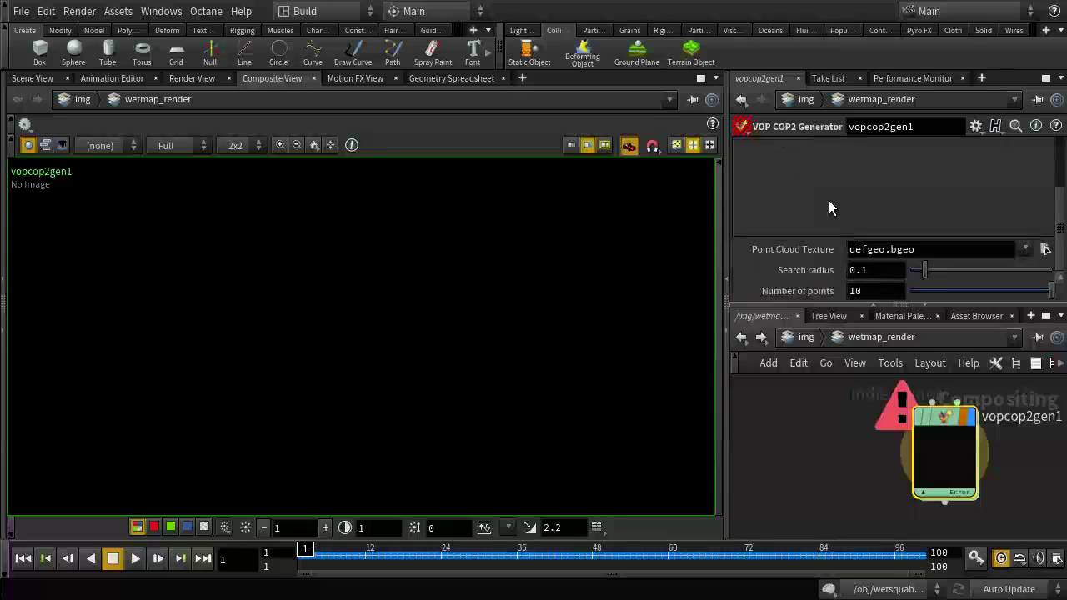
left_click(1045, 248)
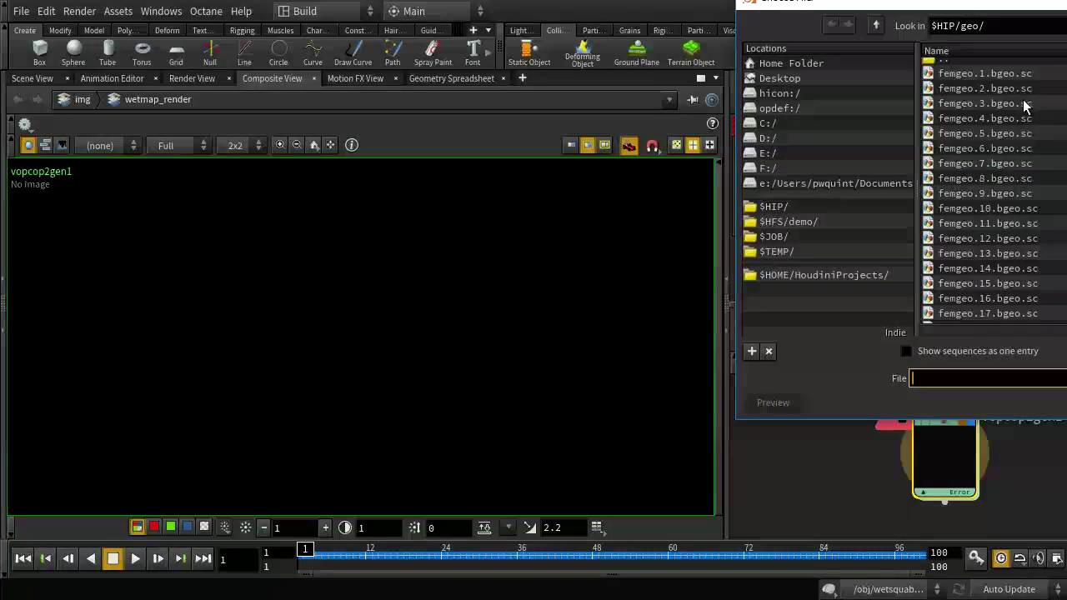
left_click(906, 353)
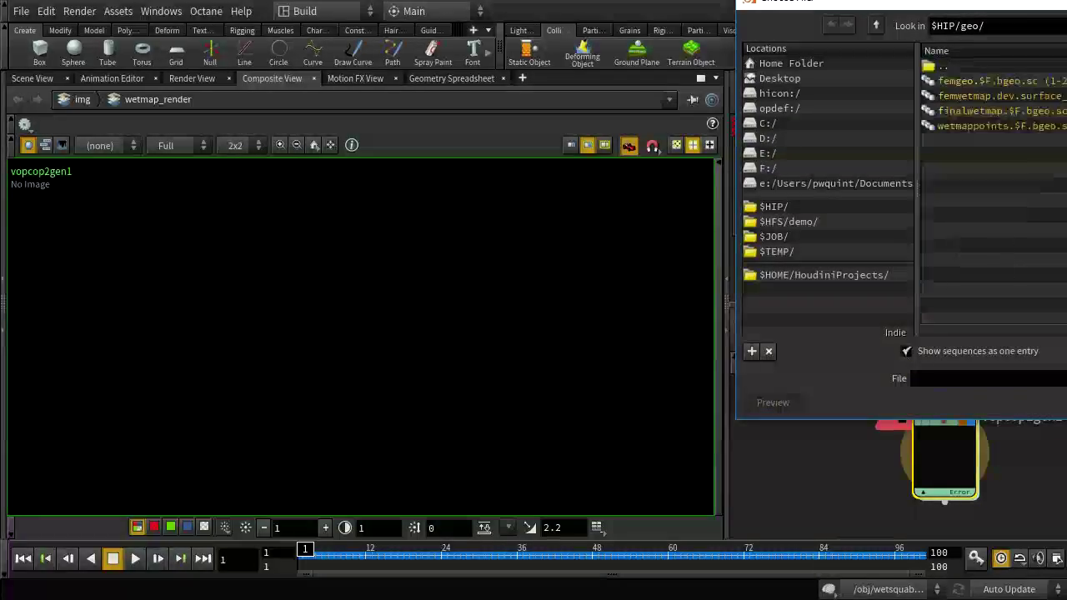
left_click(1006, 112)
key("Return")
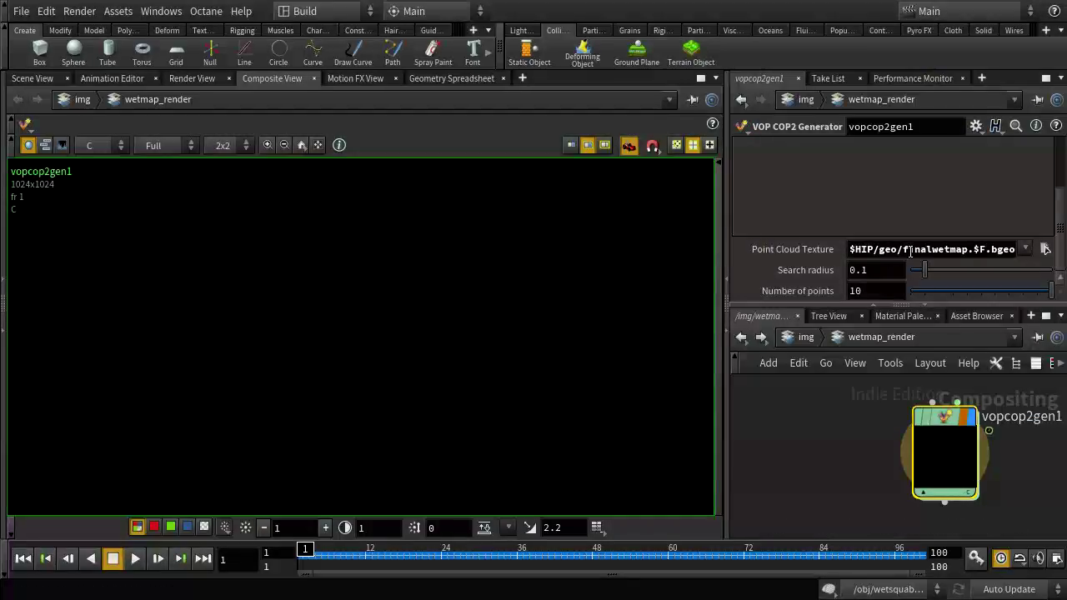
Set the Search radius of vopcop2gen1 to 0.05
left_click(880, 277)
type("5")
key("Return")
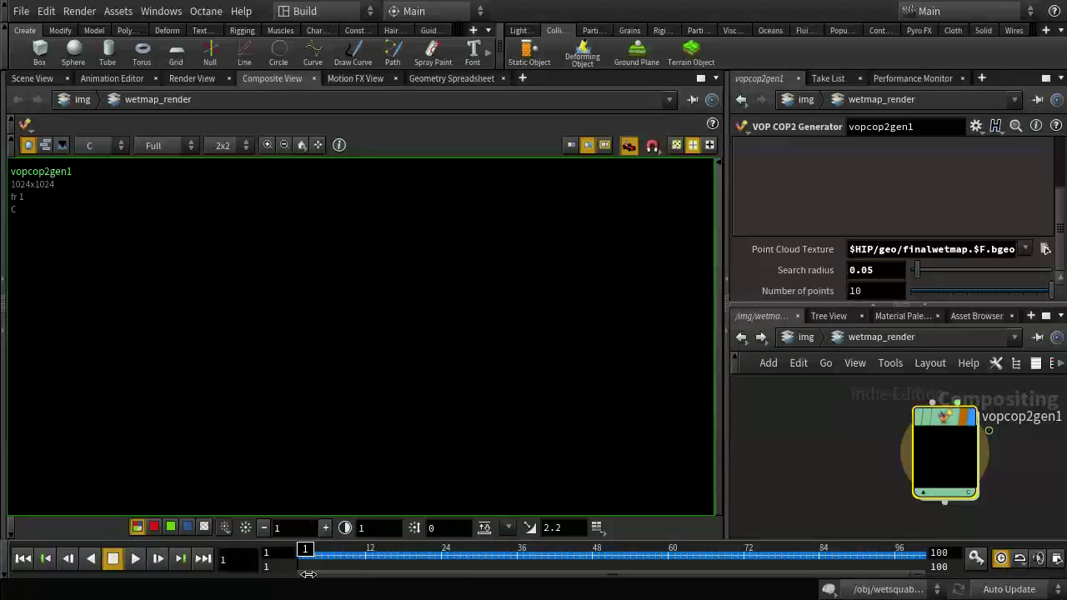
Check the rendered wetmap image at frames 23, 74 and 55, and play the animation
left_click(434, 557)
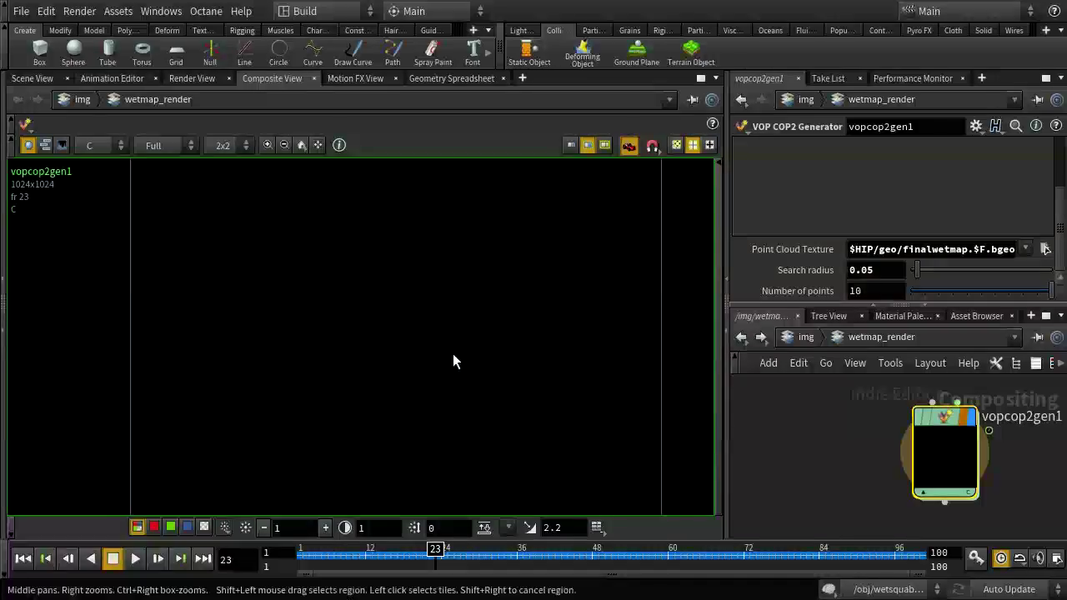
middle_click_drag(453, 354, 441, 344)
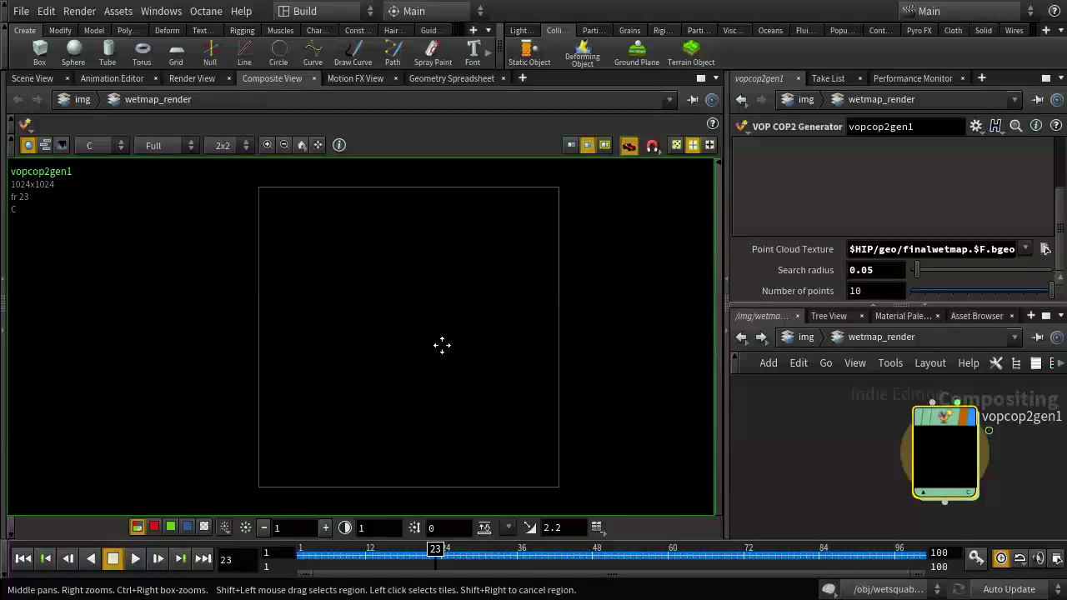
left_click(759, 565)
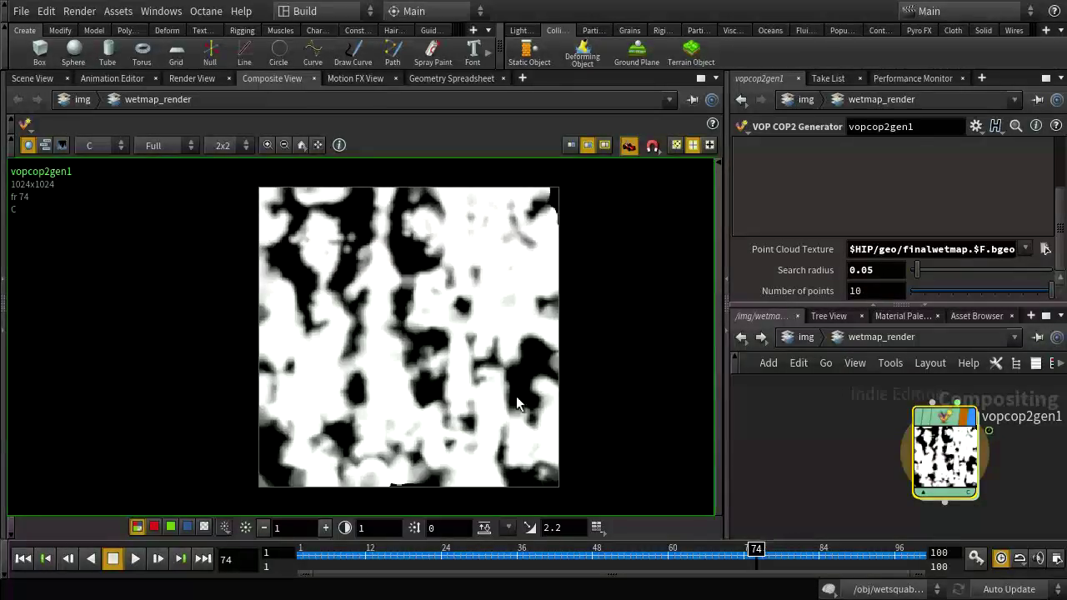
left_click_drag(709, 558, 638, 559)
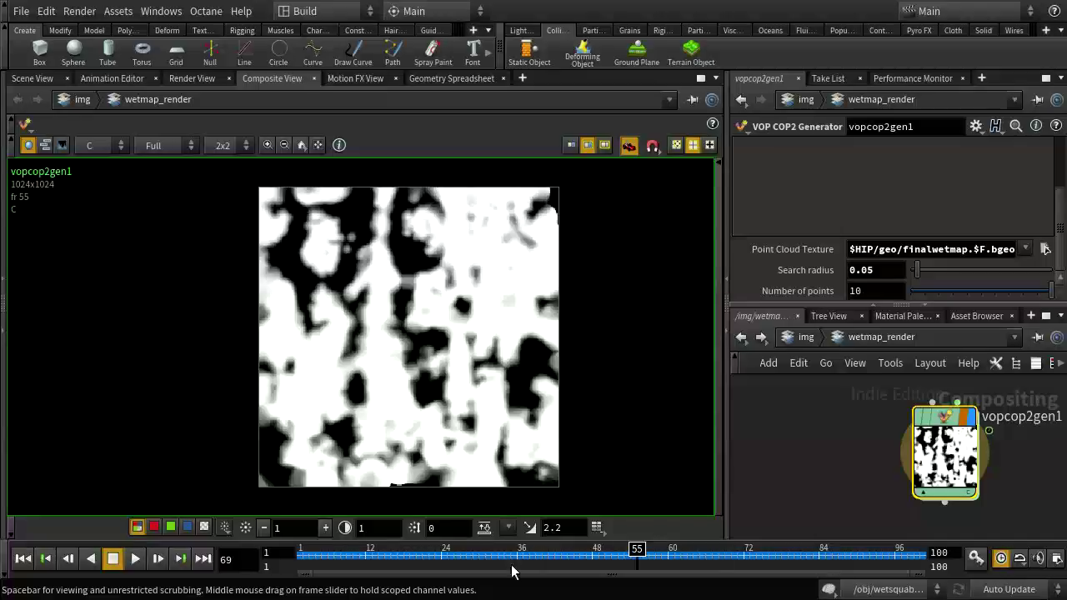
left_click(135, 558)
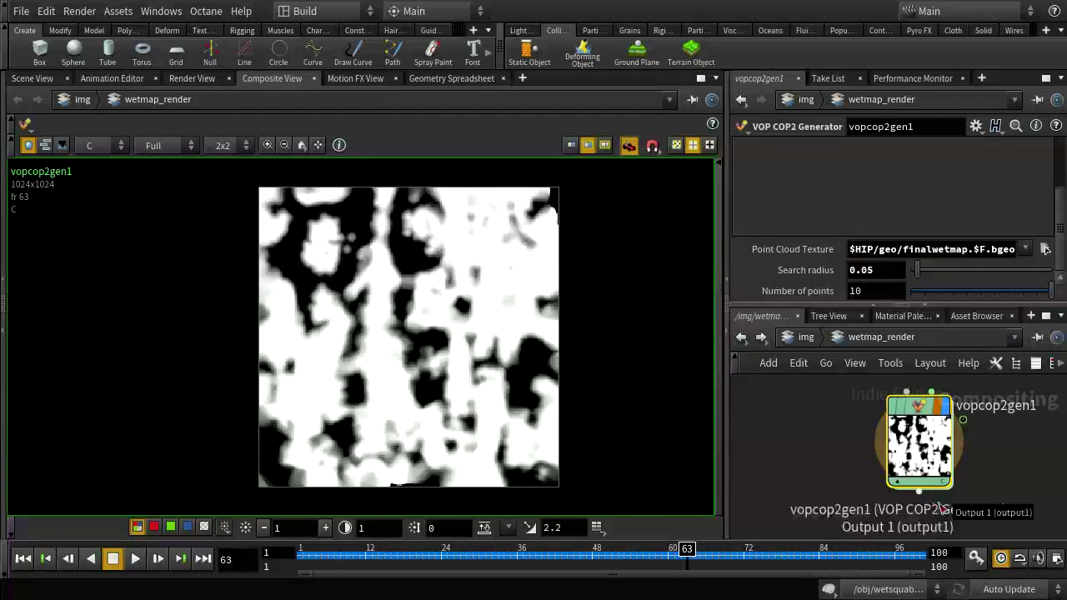
Switch to the obj network and open the FEMGeo geometry network
middle_click_drag(1020, 491, 900, 497)
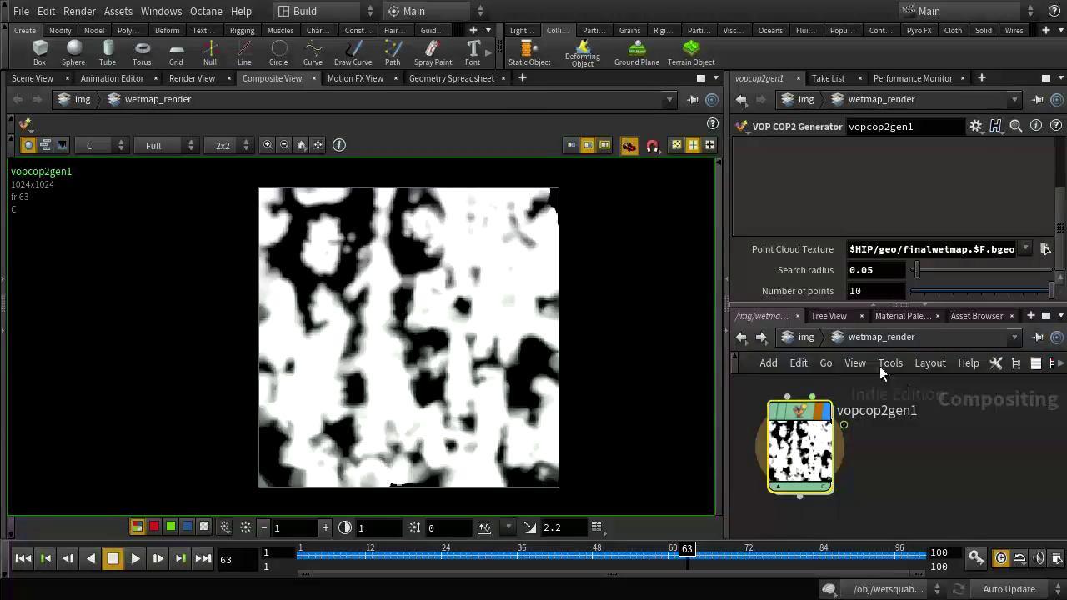
left_click(808, 342)
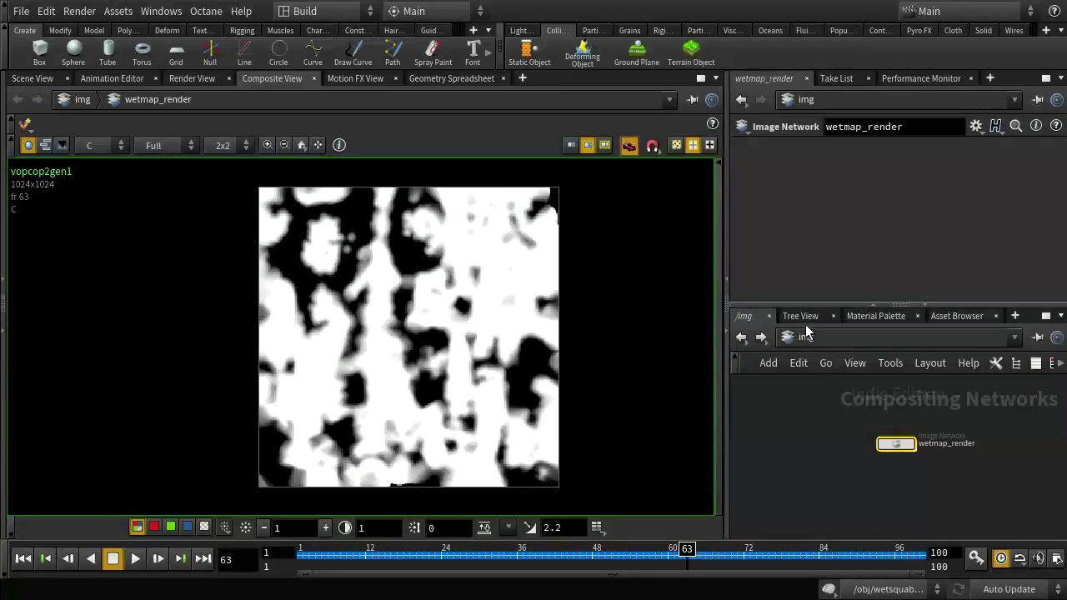
left_click(804, 337)
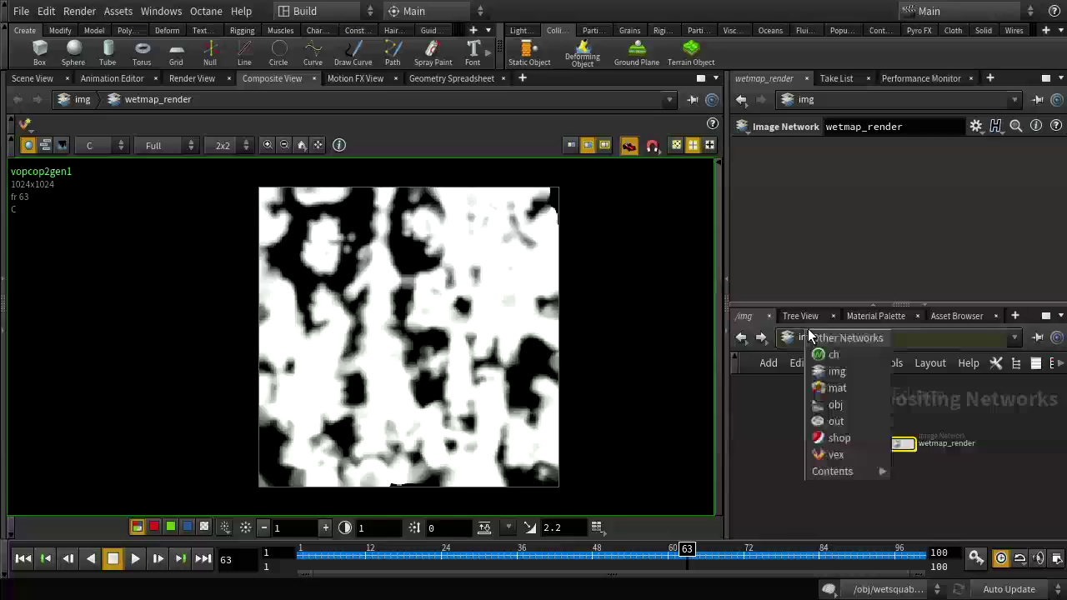
left_click(825, 406)
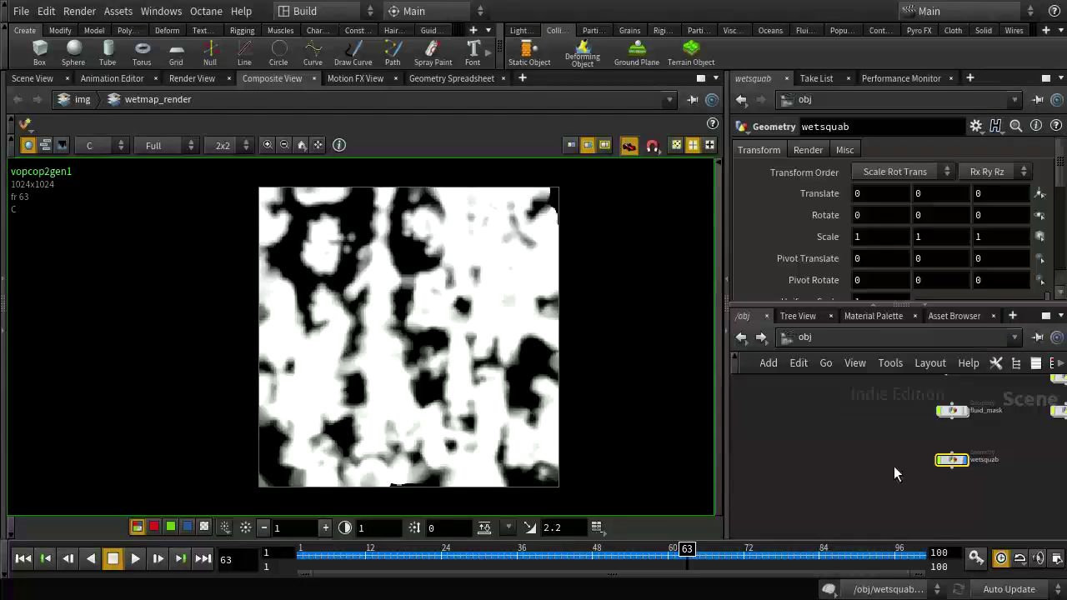
middle_click_drag(894, 466, 848, 472)
middle_click_drag(846, 432, 890, 559)
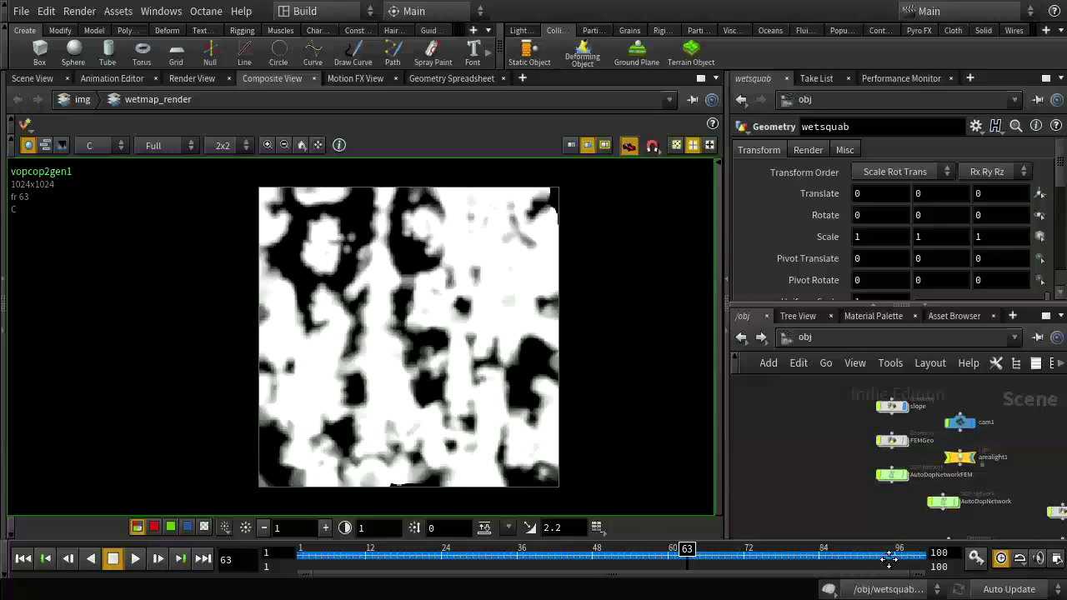
double_click(898, 445)
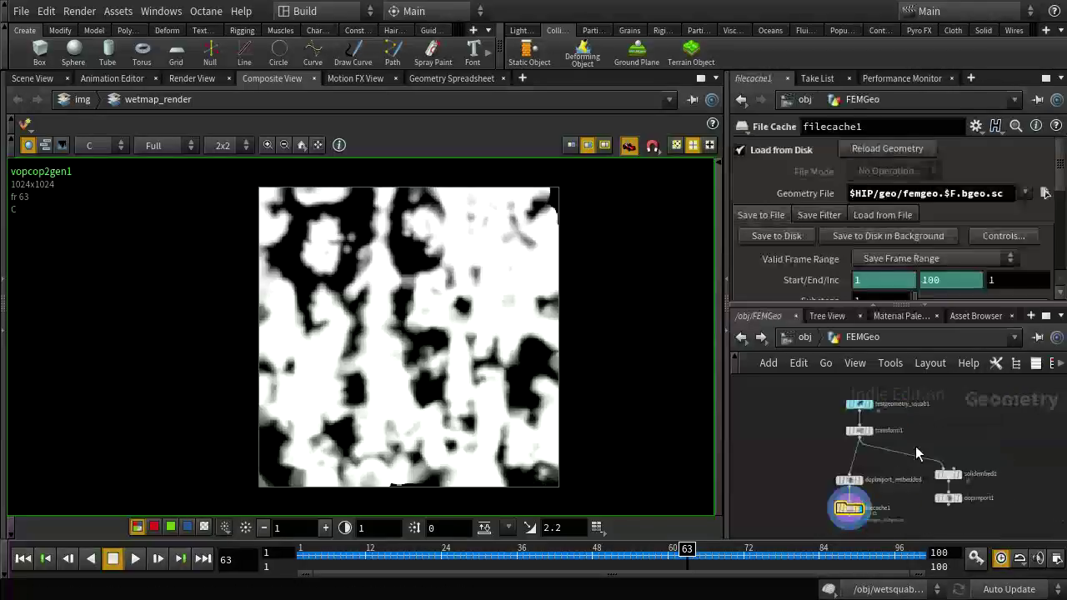
Open the operator type properties of testgeometry_squab1 and inspect its extra files, including squab_diffuse.jpg
left_click(856, 404)
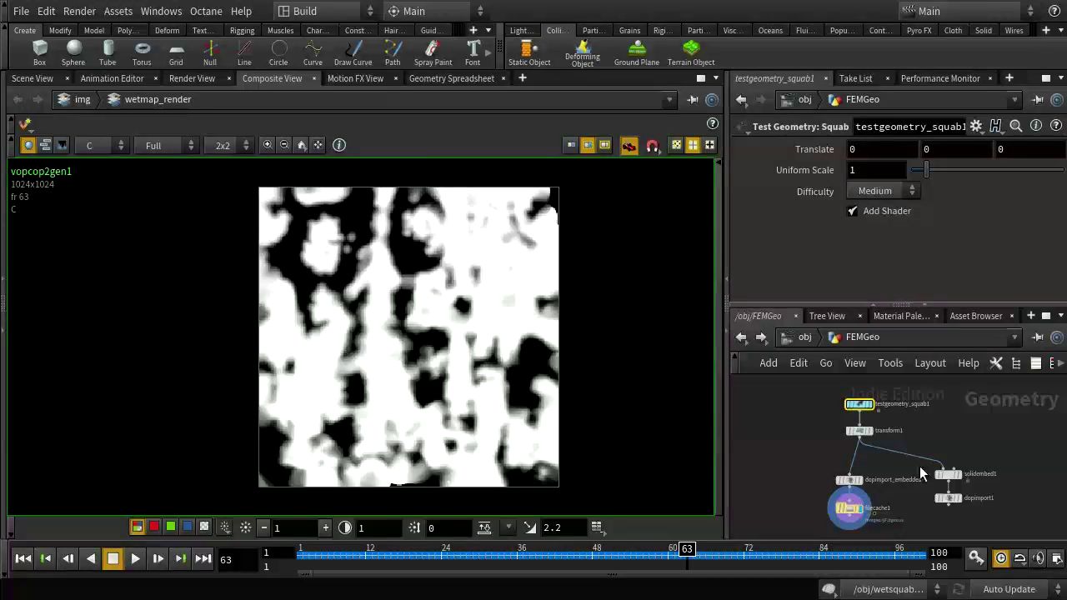
right_click(858, 407)
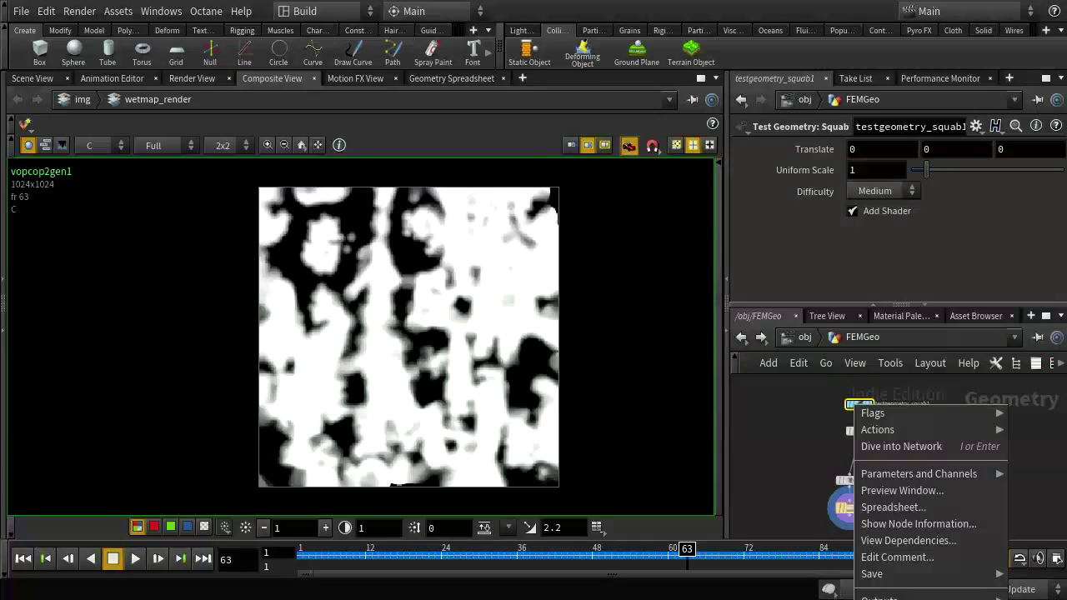
left_click(892, 599)
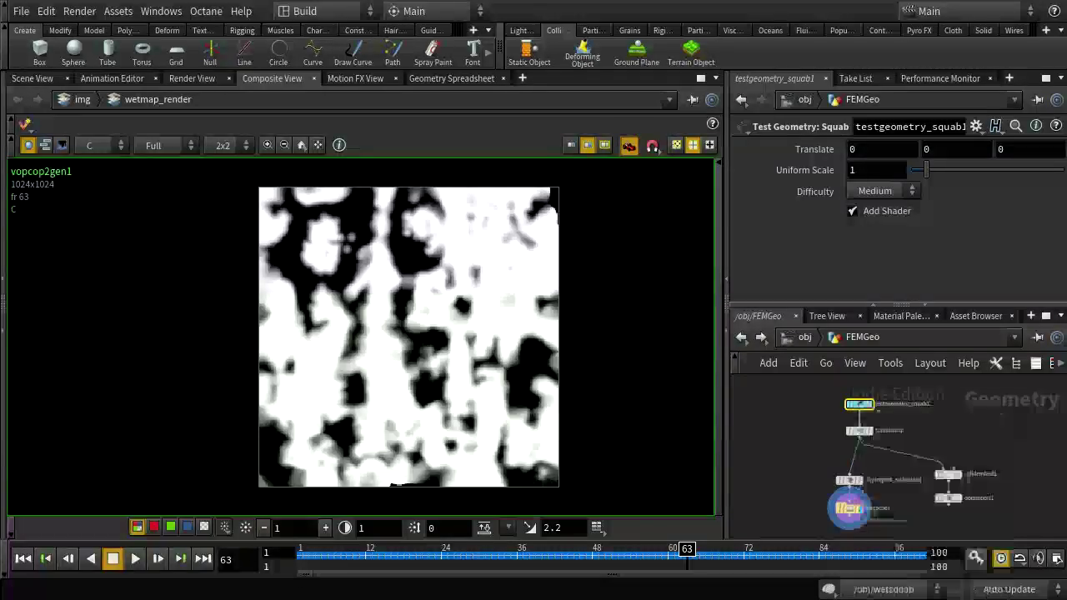
left_click_drag(825, 209, 581, 27)
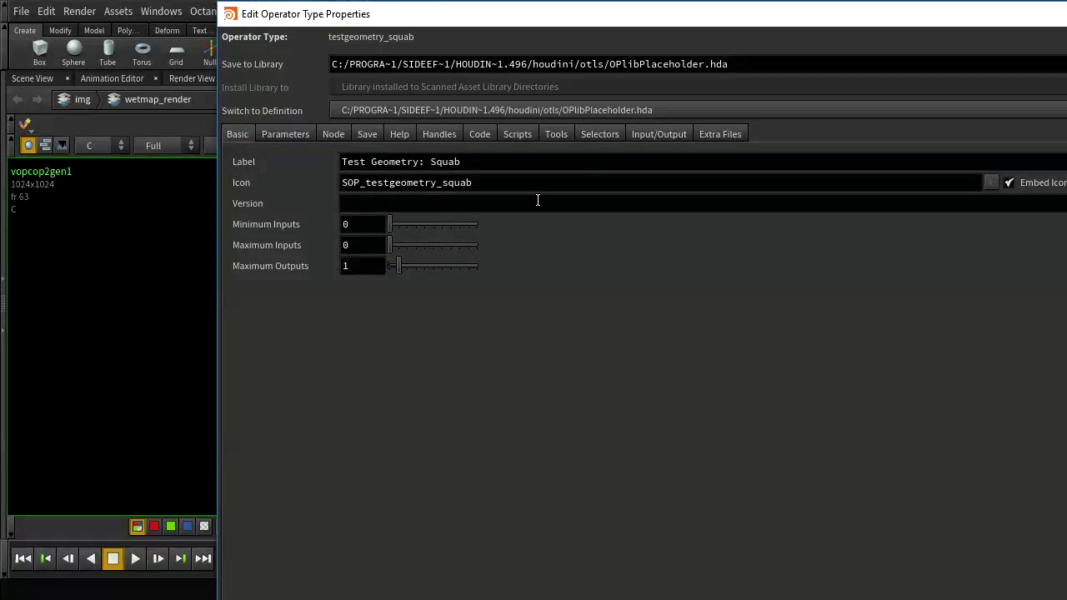
left_click(704, 135)
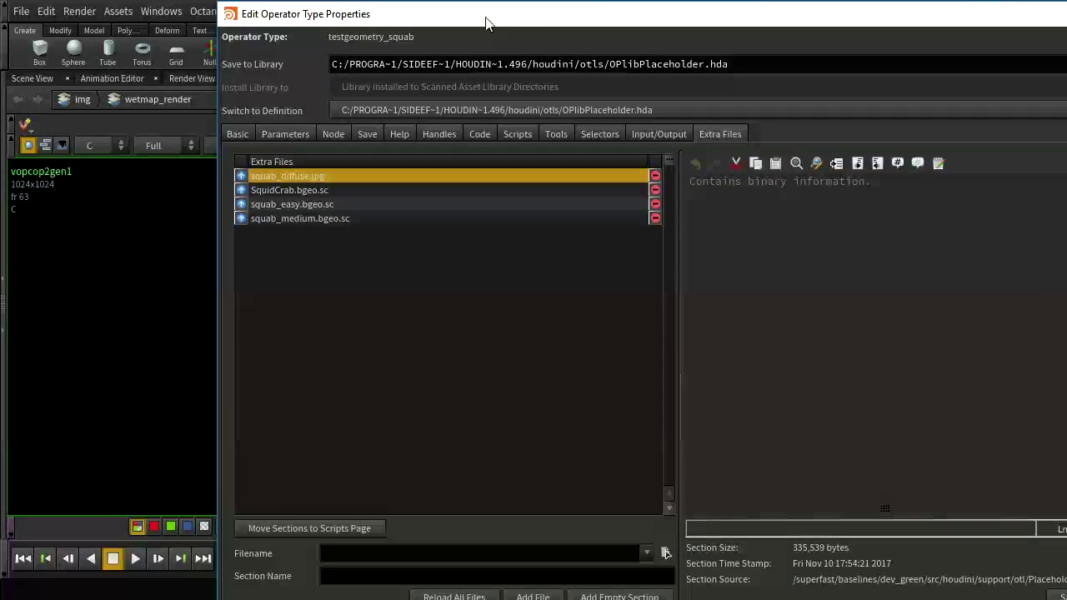
left_click_drag(485, 26, 474, 3)
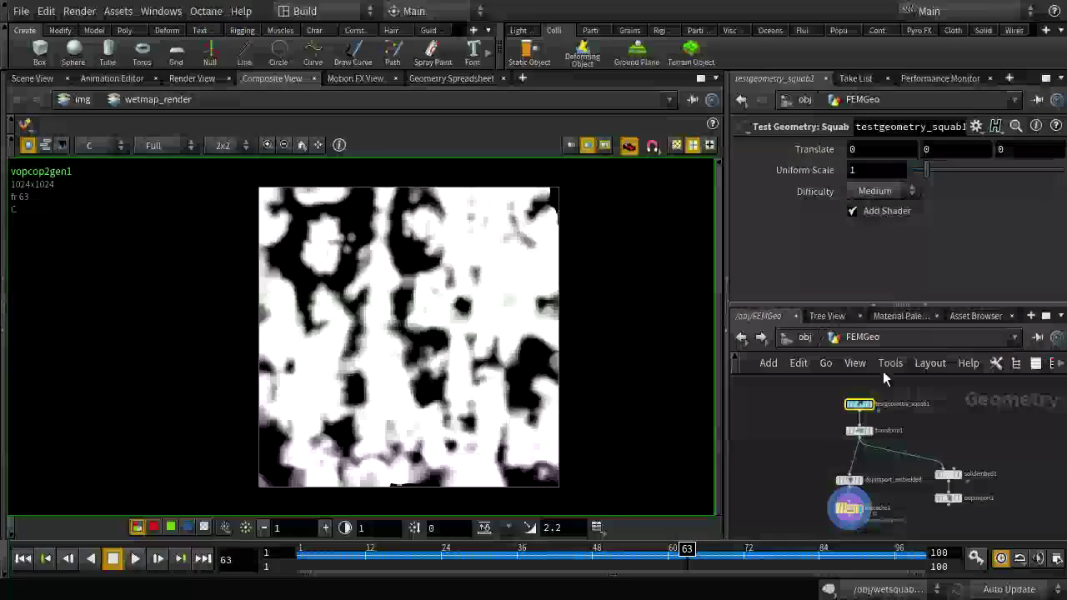
Return to the img context and open the wetmap_render image network
left_click(804, 337)
left_click(804, 338)
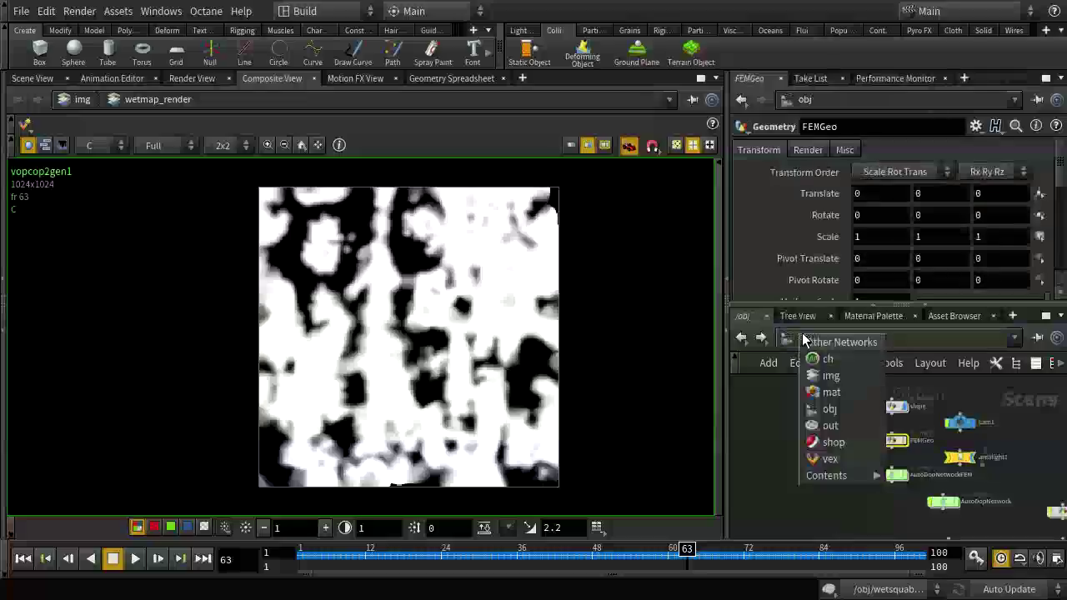
left_click(843, 375)
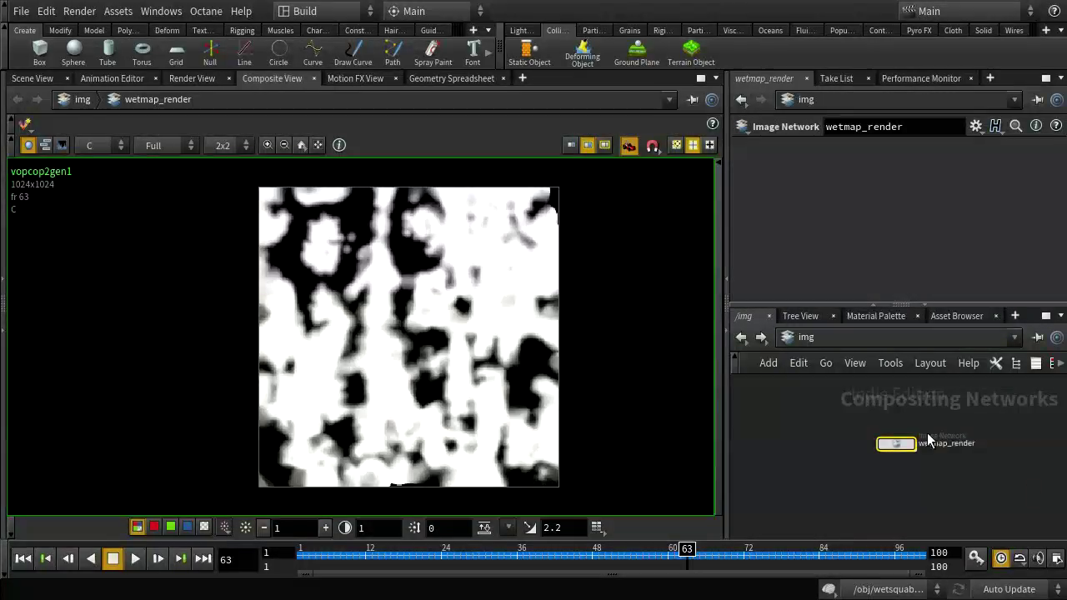
double_click(893, 442)
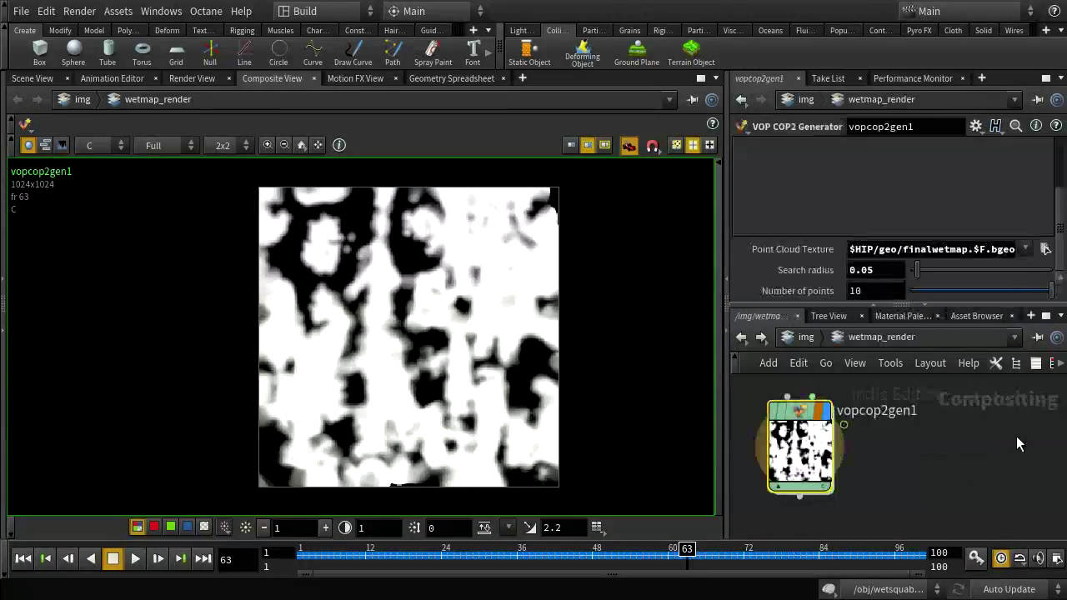
Add a File node to wetmap_render beside vopcop2gen1
key("Tab")
type("fil")
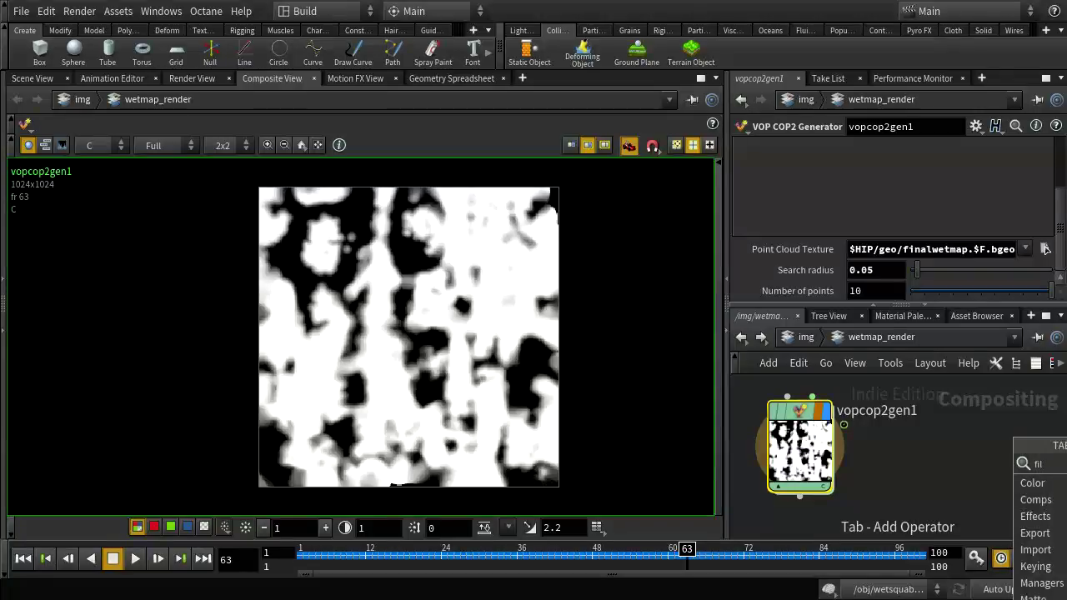
key("Return")
left_click(1012, 433)
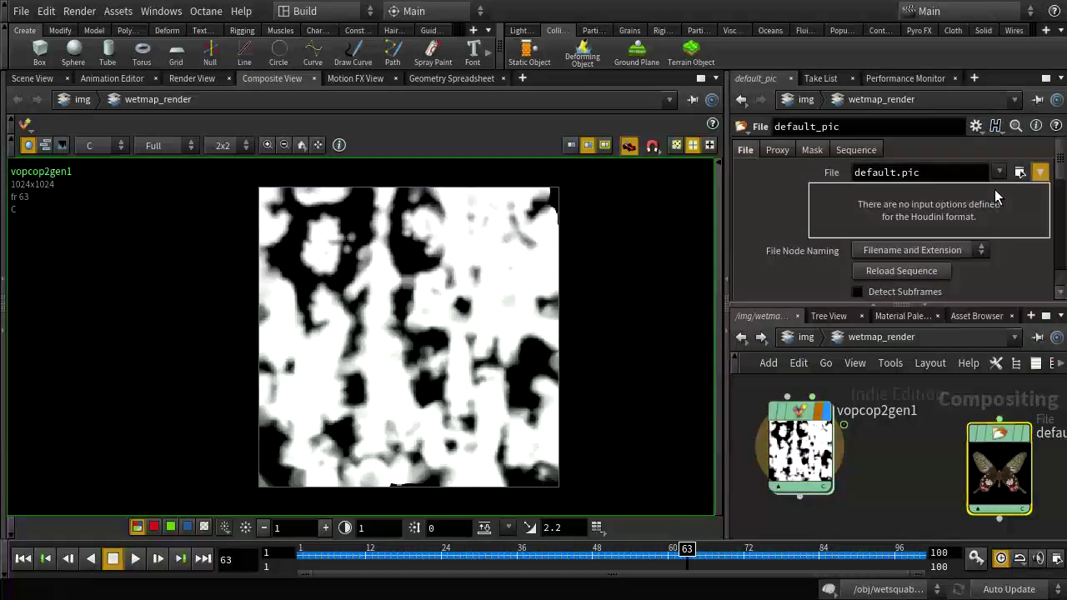
Load $HIP/tex/squab_diffuse.jpg into the new File node and display it in the Composite View
left_click(1020, 172)
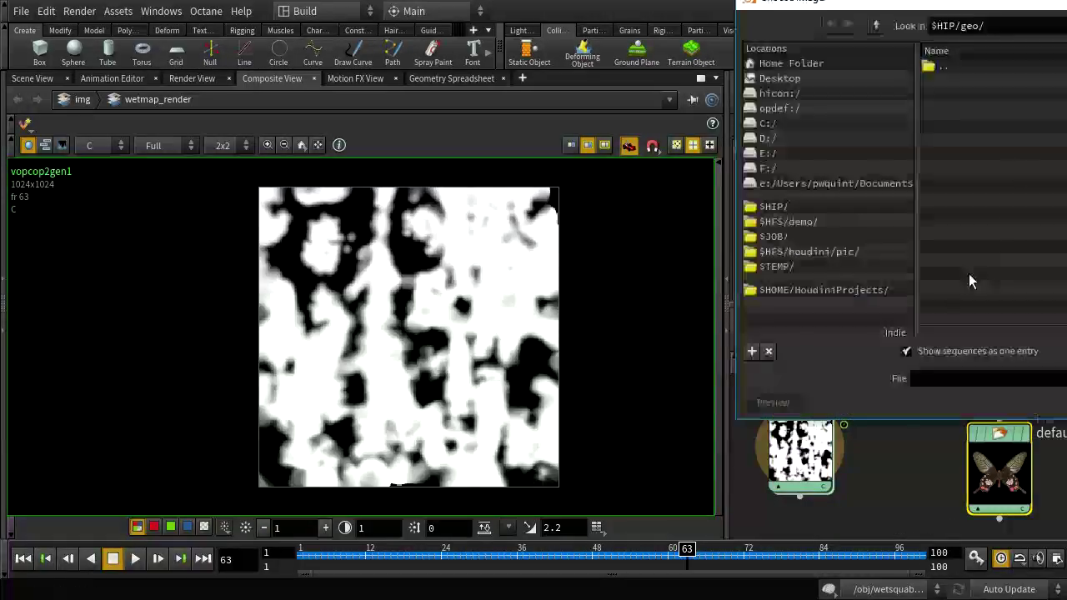
double_click(942, 70)
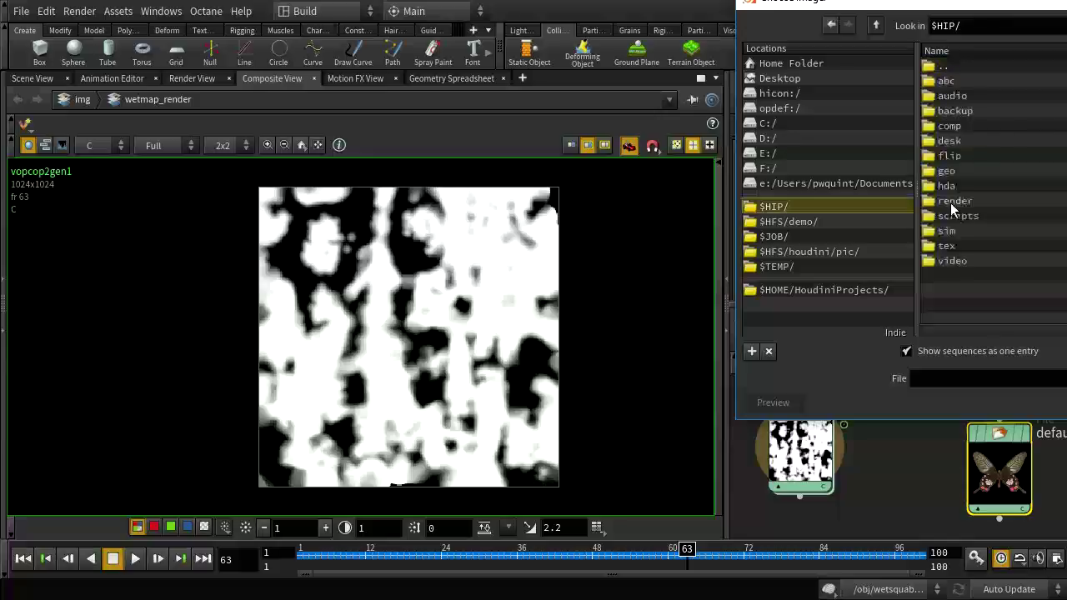
double_click(947, 246)
double_click(985, 130)
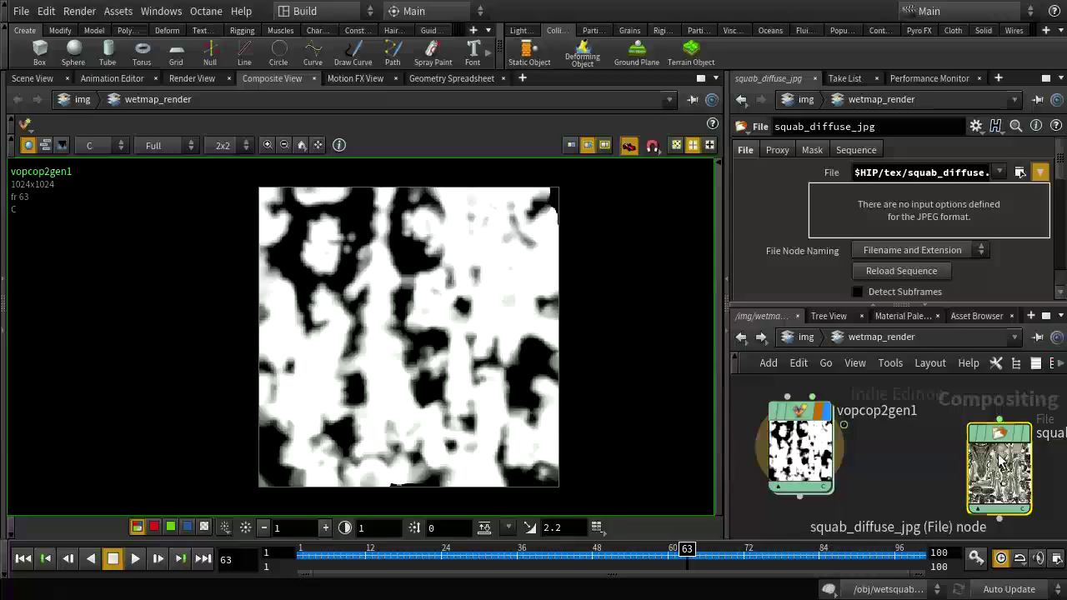
left_click(1024, 434)
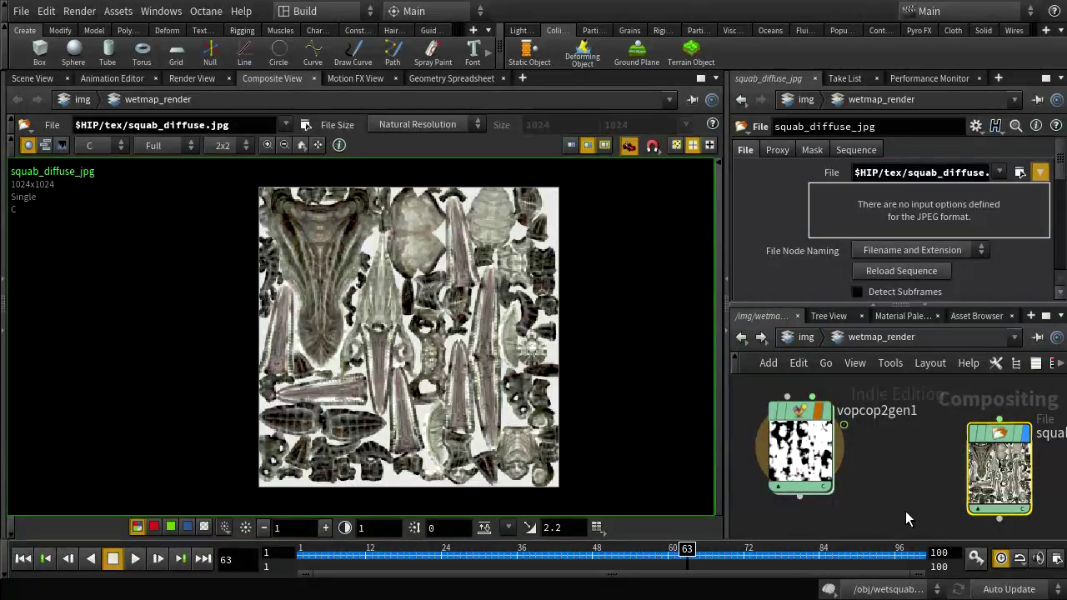
scroll(873, 474, "down", 4)
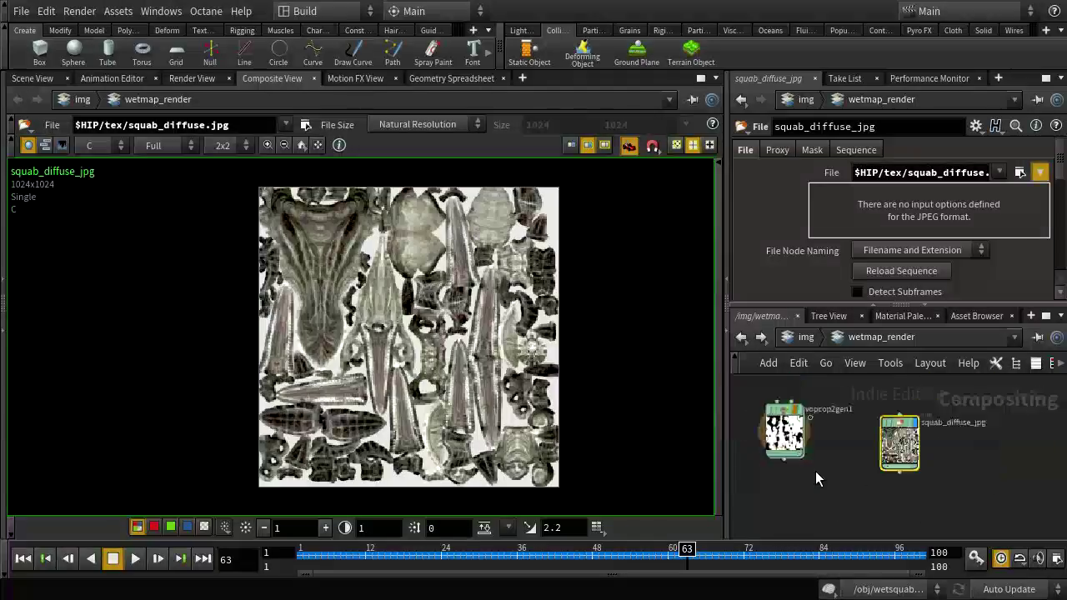
Move the squab_diffuse_jpg node farther away from vopcop2gen1 and select vopcop2gen1
left_click_drag(904, 423, 966, 457)
middle_click_drag(883, 490, 900, 430)
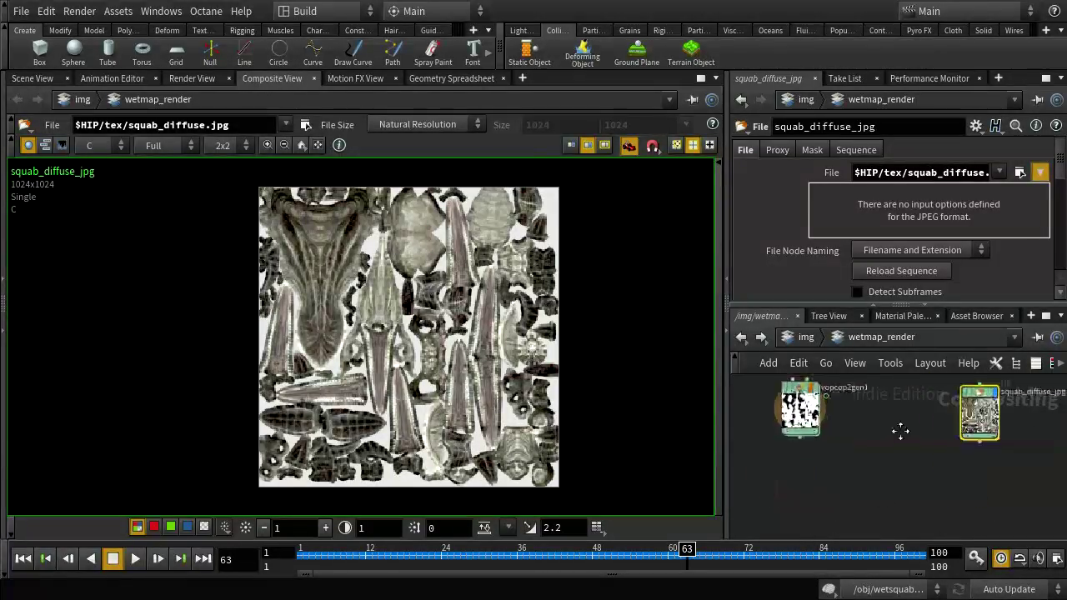
left_click(813, 421)
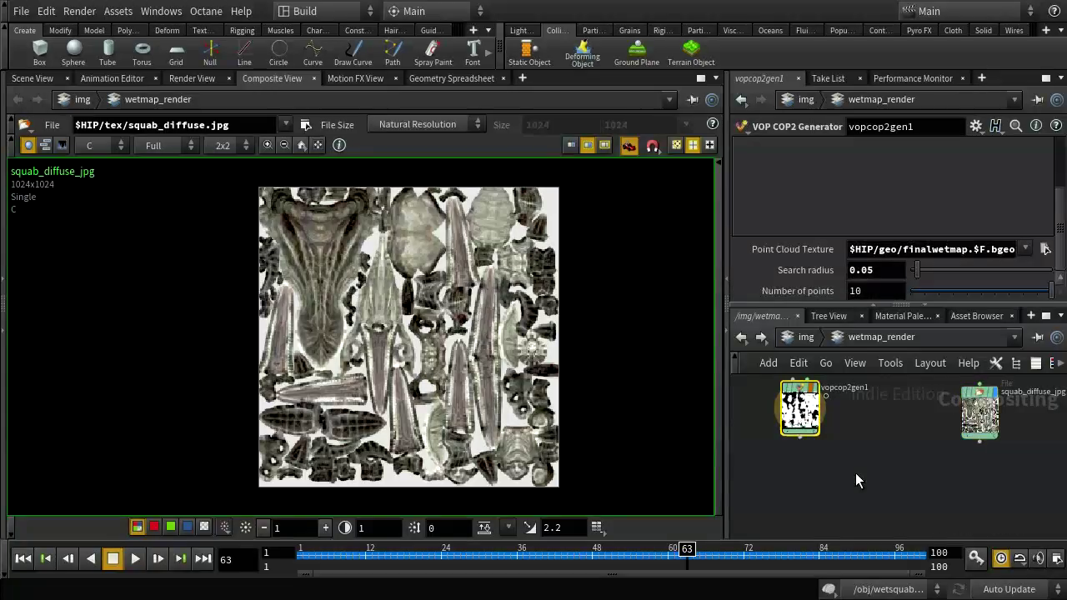
Add an Invert node fed by vopcop2gen1 and display its result in the Composite View
middle_click_drag(858, 472, 891, 500)
scroll(903, 459, "up", 1)
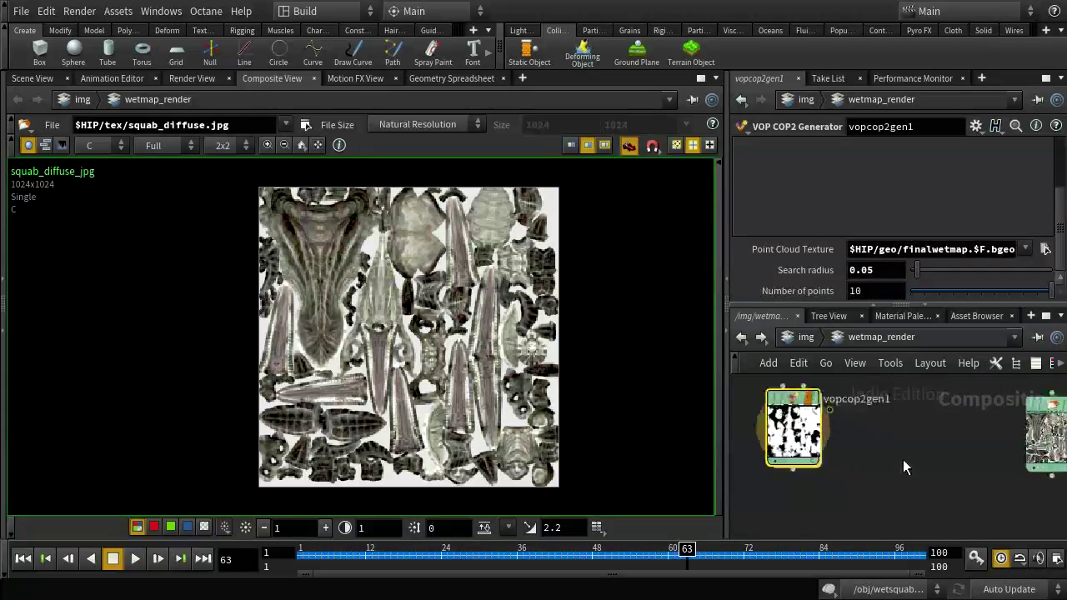
middle_click_drag(839, 468, 886, 457)
scroll(886, 457, "up", 1)
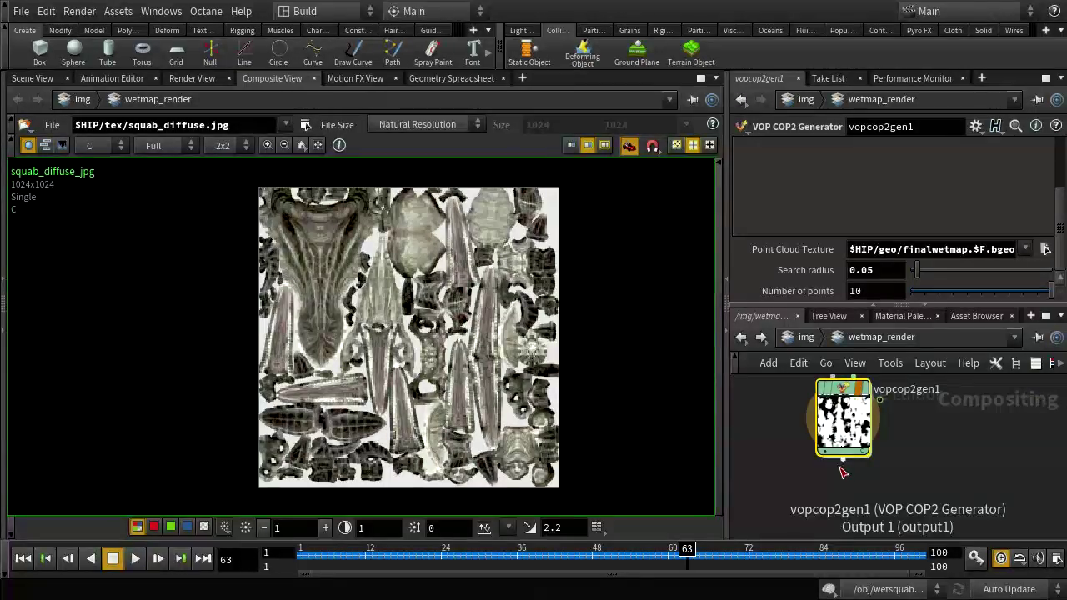
key("Tab")
type("in")
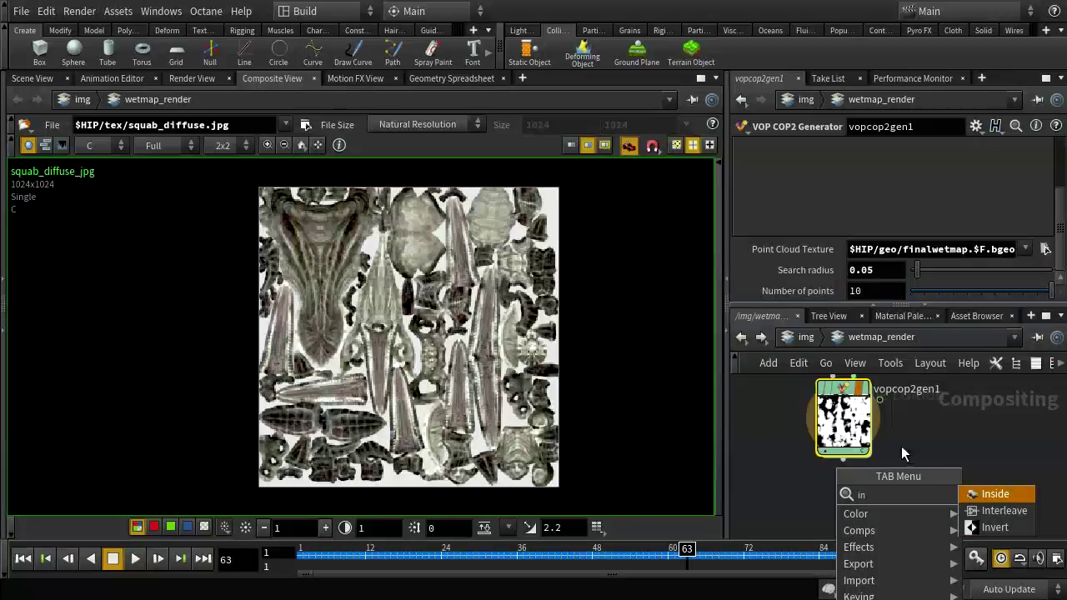
left_click(971, 526)
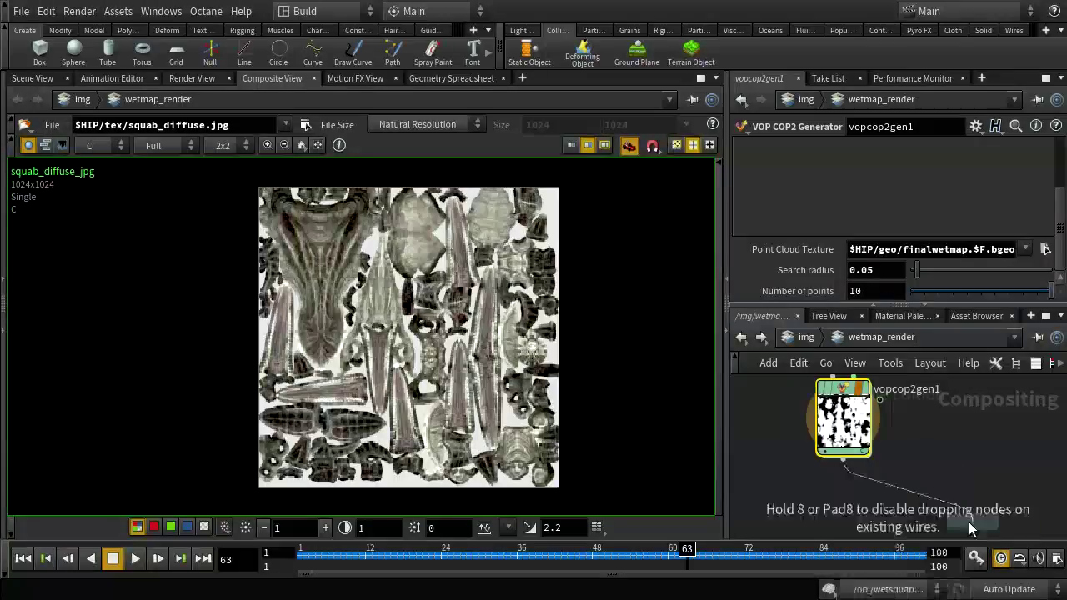
left_click(842, 501)
key("f")
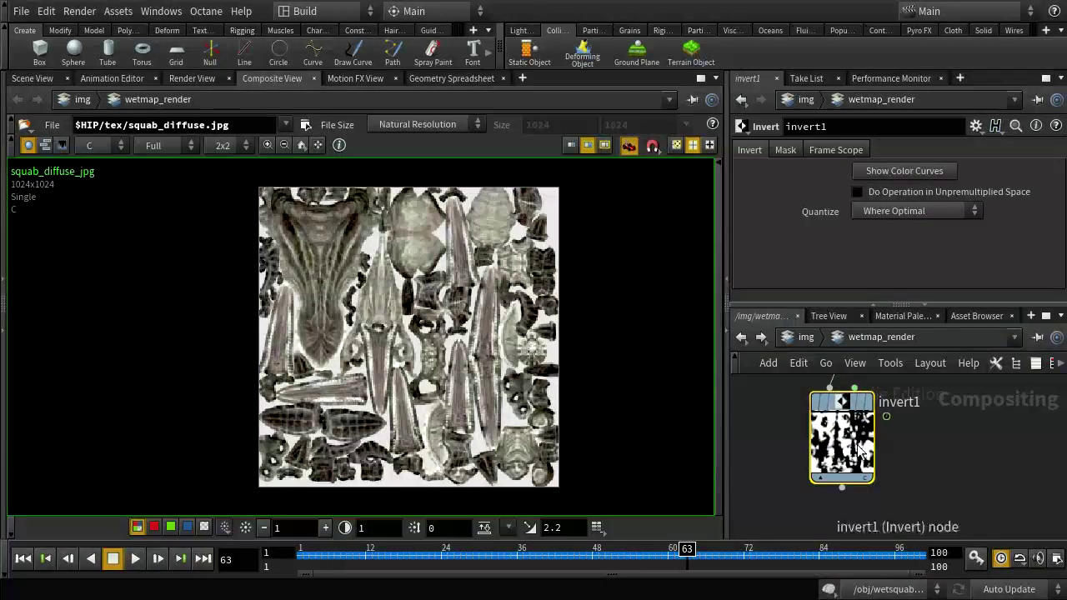
left_click(883, 450)
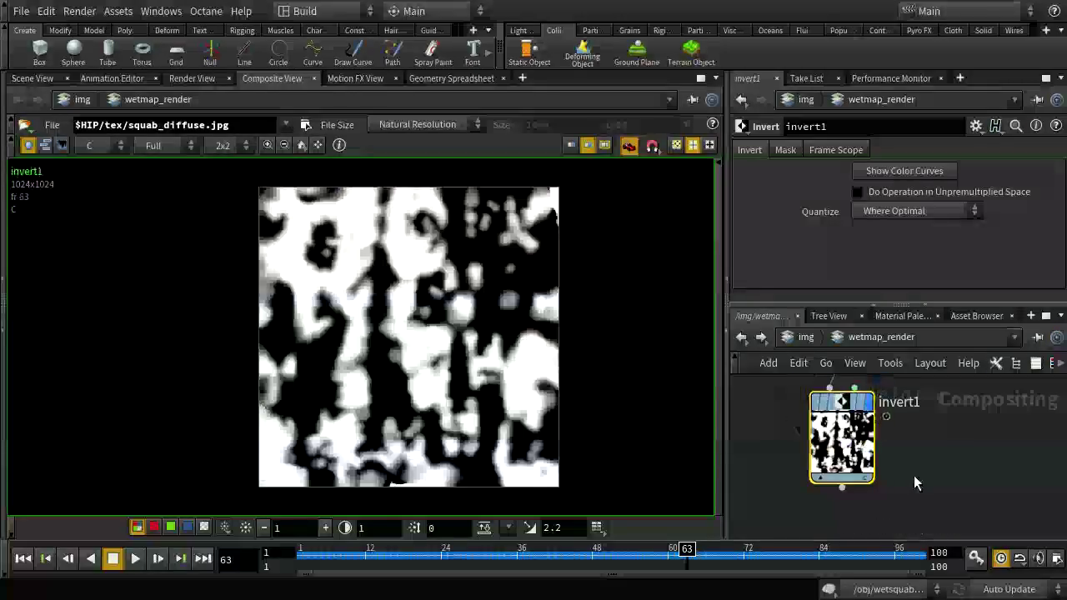
Add a ROP File Output node fed by invert1
middle_click_drag(911, 475, 875, 441)
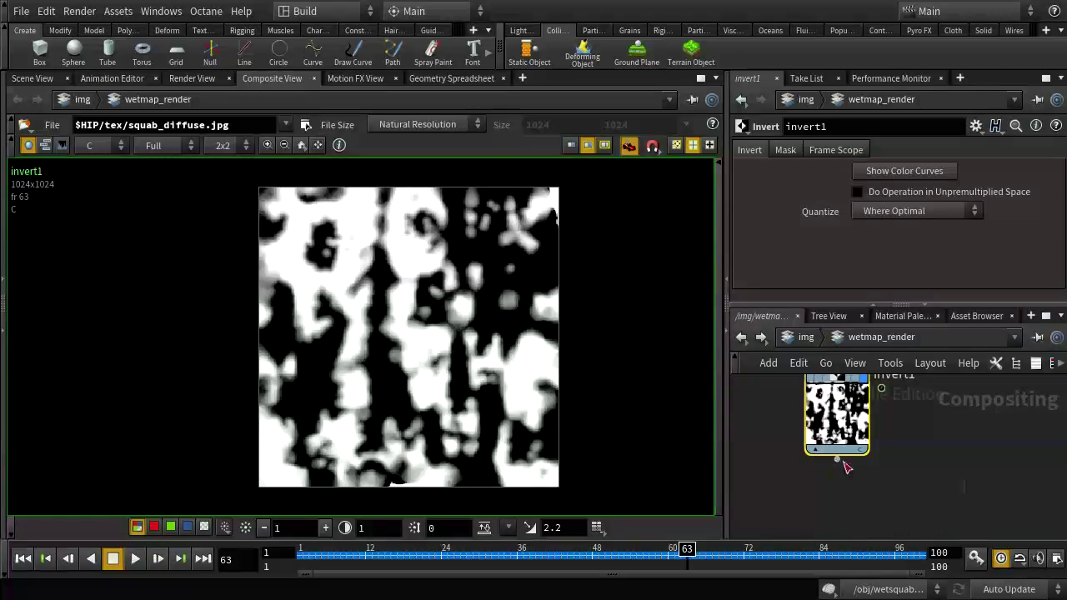
key("Tab")
type("rop")
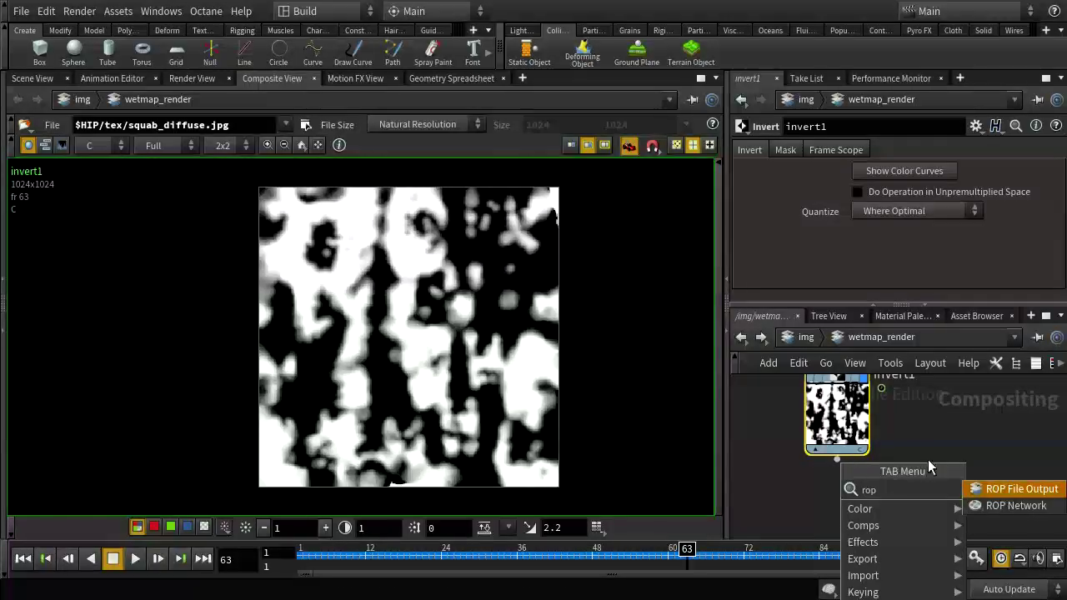
left_click(995, 487)
left_click(834, 499)
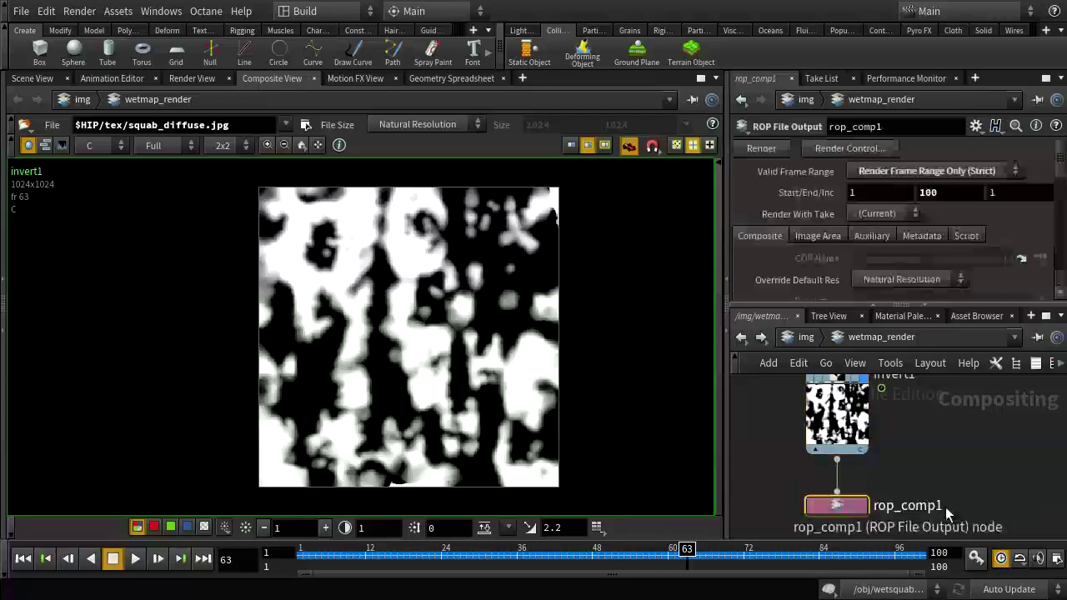
Set the ROP File Output's output picture to $HIP/tex/roughness.$F.jpg
scroll(908, 269, "down", 2)
left_click(1039, 278)
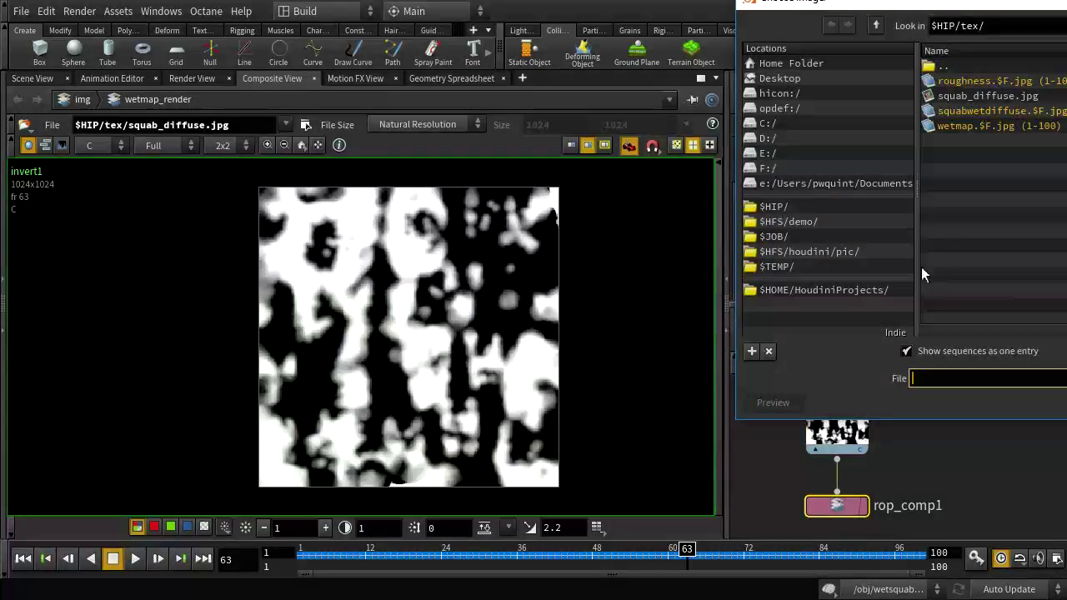
left_click(983, 81)
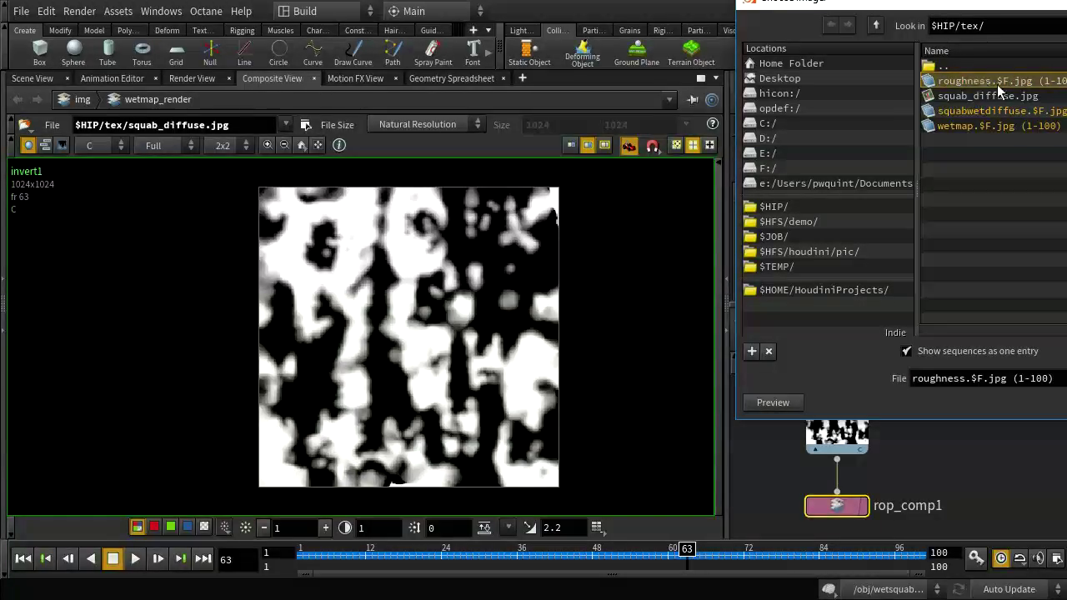
key("Return")
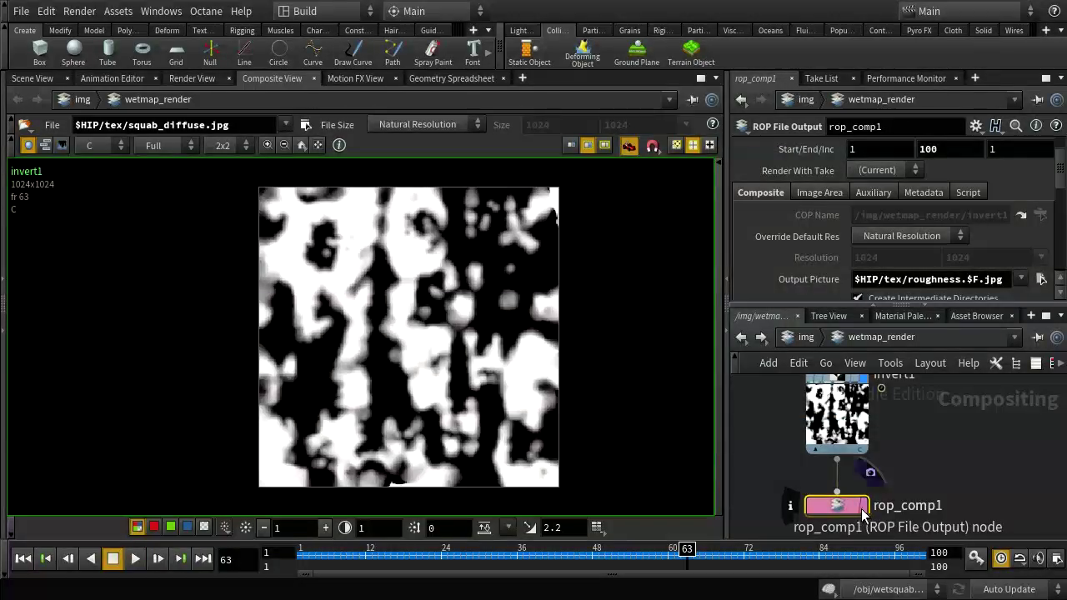
Start rendering the roughness sequence from rop_comp1 with the node range settings and interrupt the render
middle_click_drag(929, 491, 904, 453)
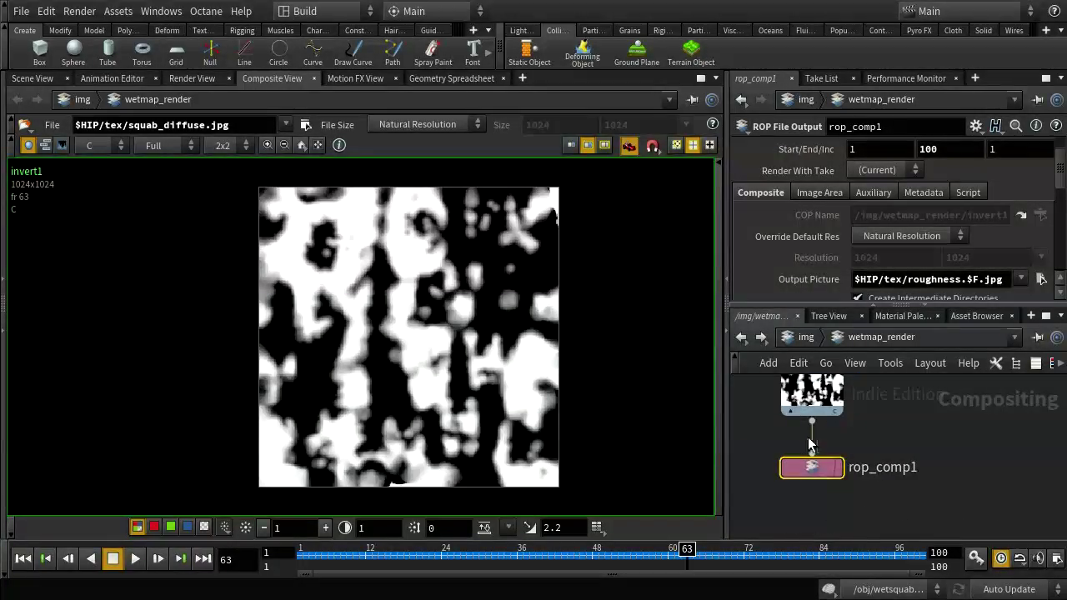
left_click(839, 475)
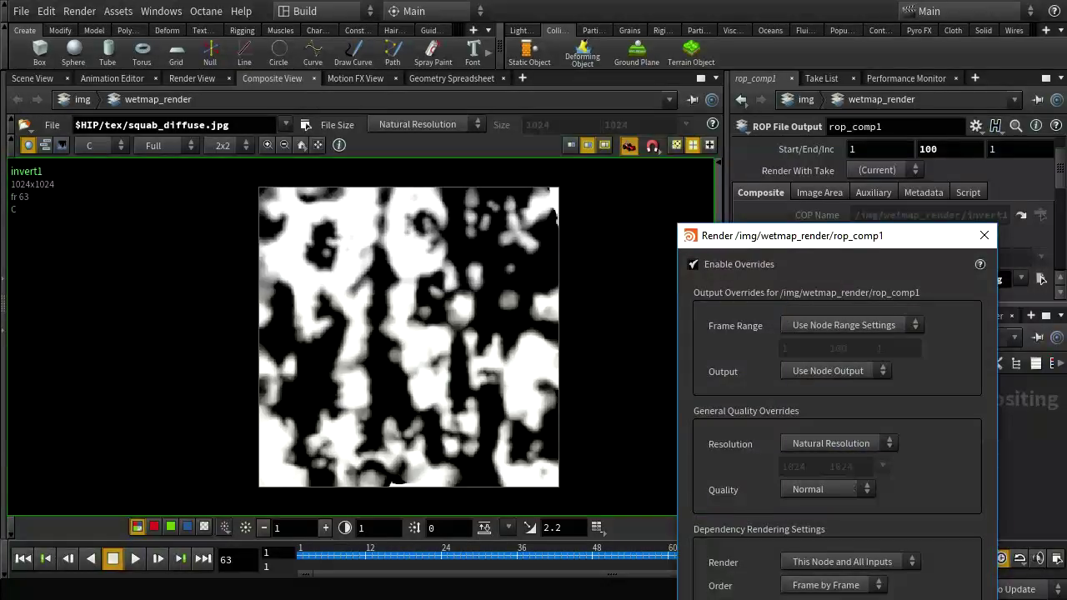
key("Return")
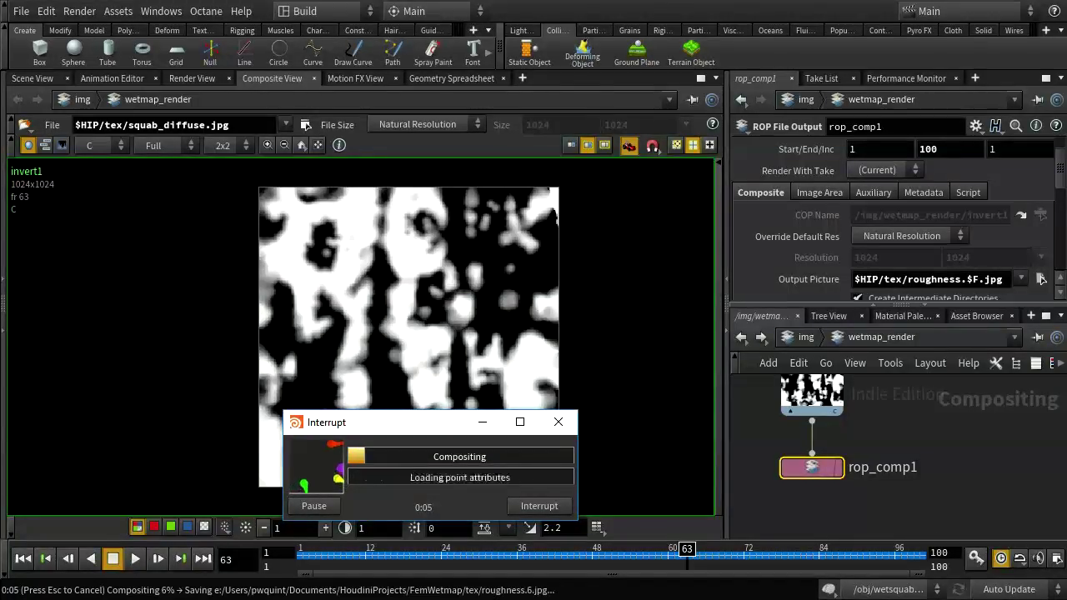
key("Escape")
Add a Color node beside squab_diffuse_jpg and set its color to cyan (0, 0.9, 0.9)
scroll(982, 456, "down", 1)
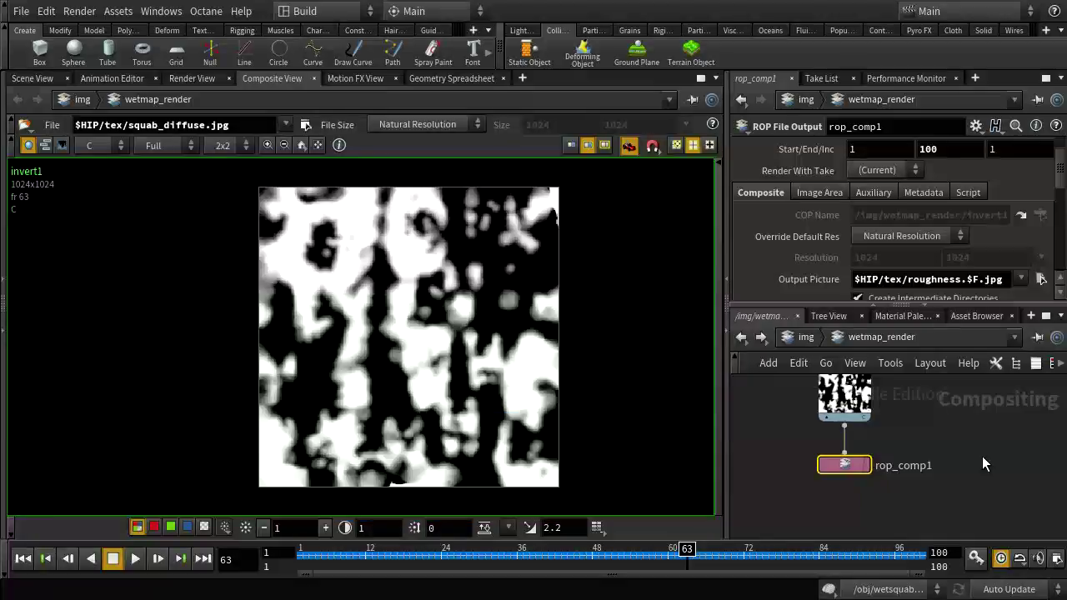
middle_click_drag(981, 457, 909, 508)
middle_click_drag(965, 449, 953, 500)
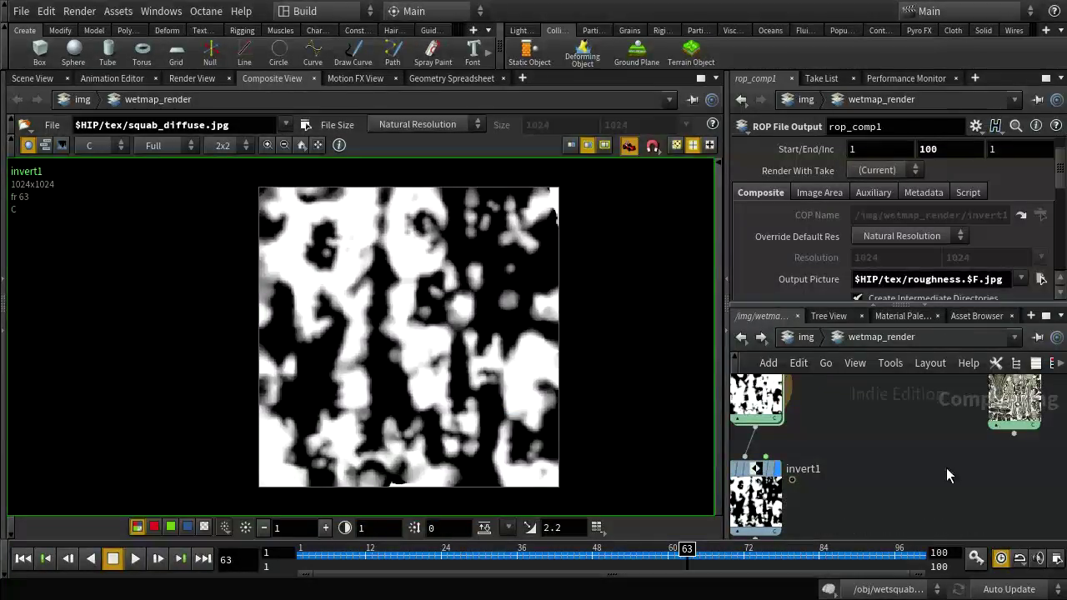
left_click_drag(1019, 408, 1026, 442)
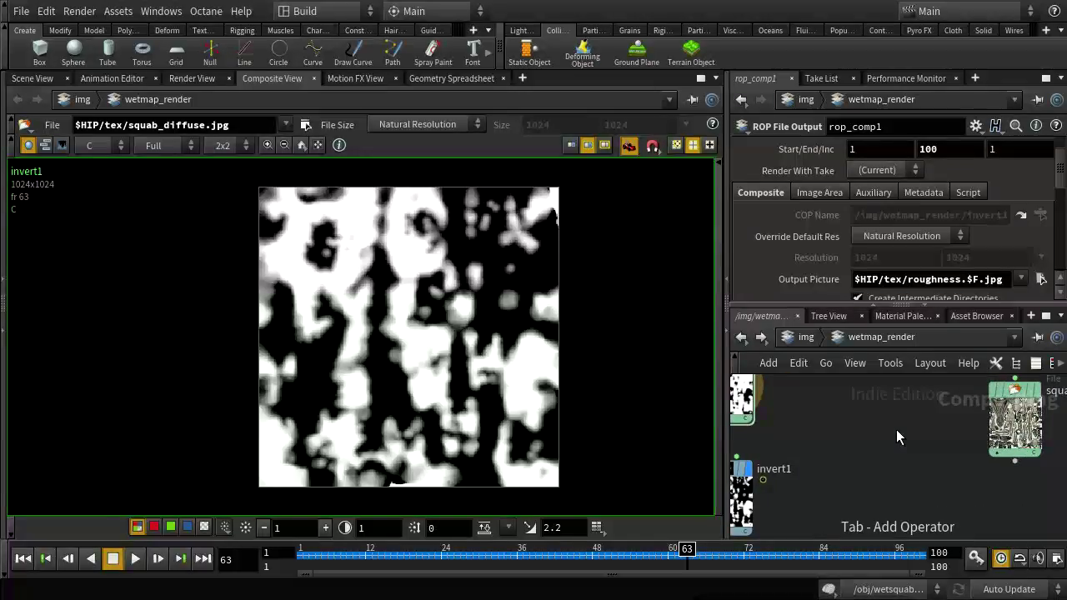
key("Tab")
type("col")
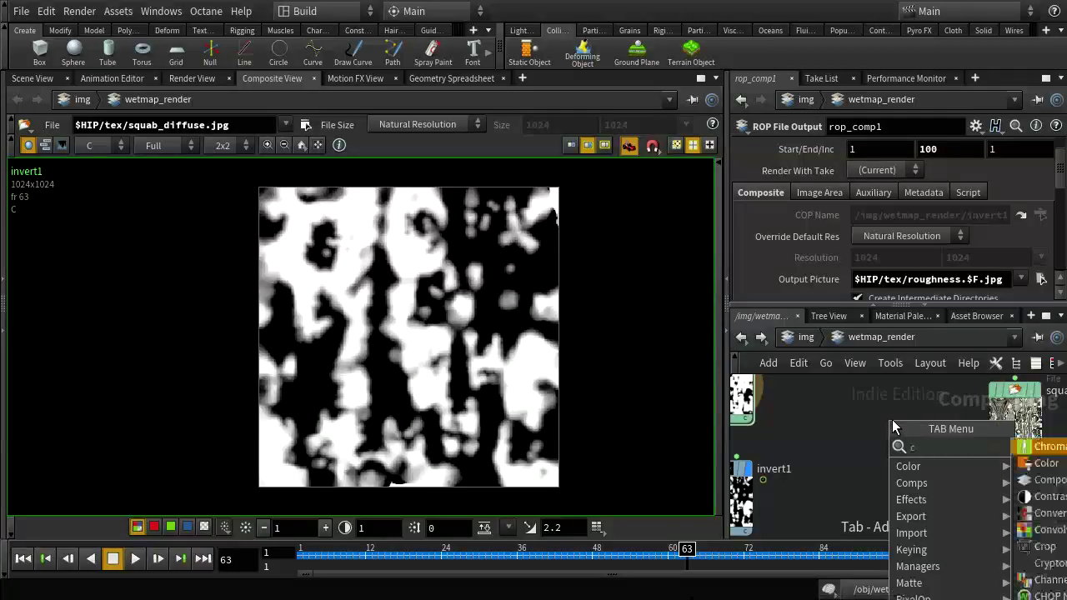
left_click(1033, 450)
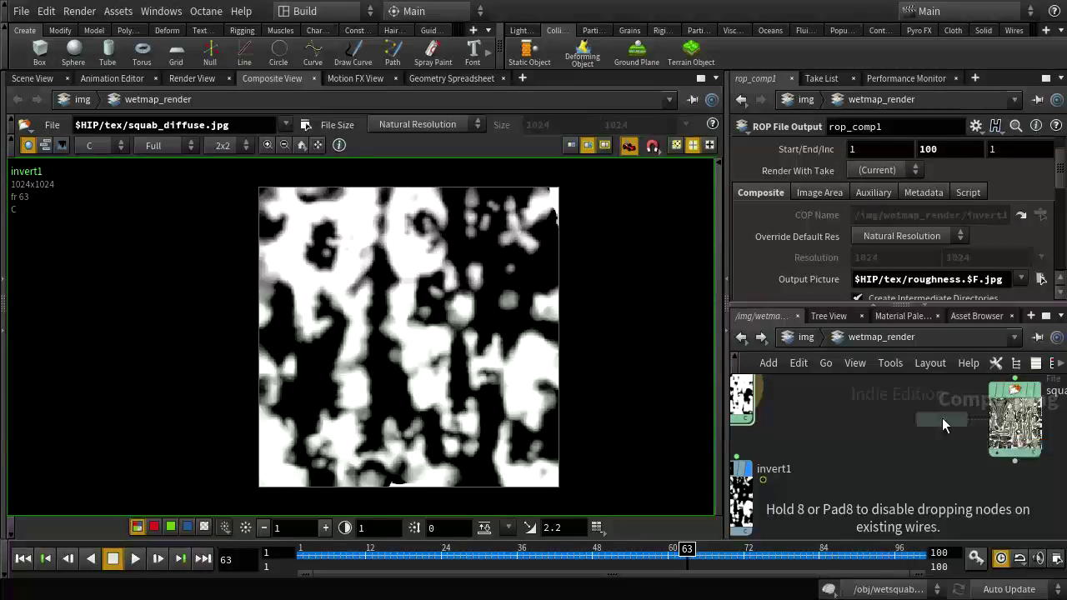
left_click(941, 419)
left_click(880, 172)
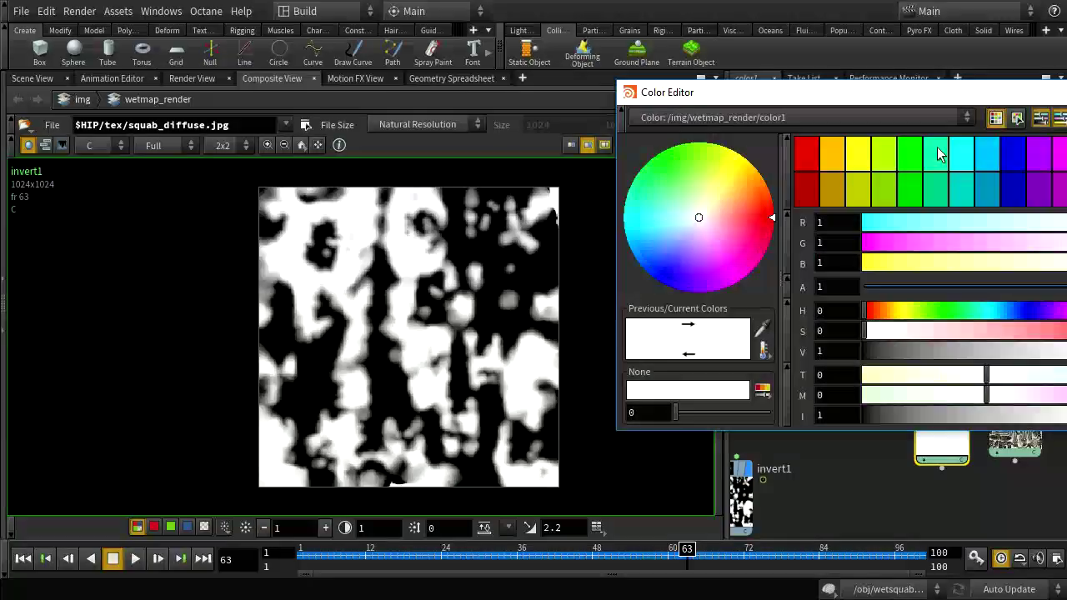
left_click(974, 155)
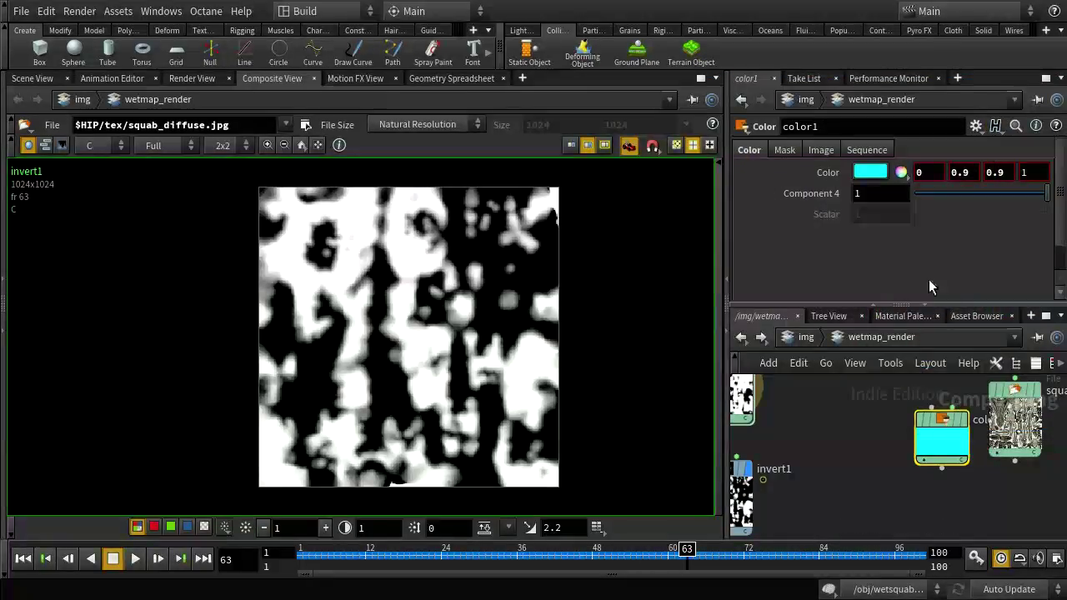
Override the Color node's image size to 1024 by 1024
left_click(821, 150)
left_click(744, 171)
left_click(915, 173)
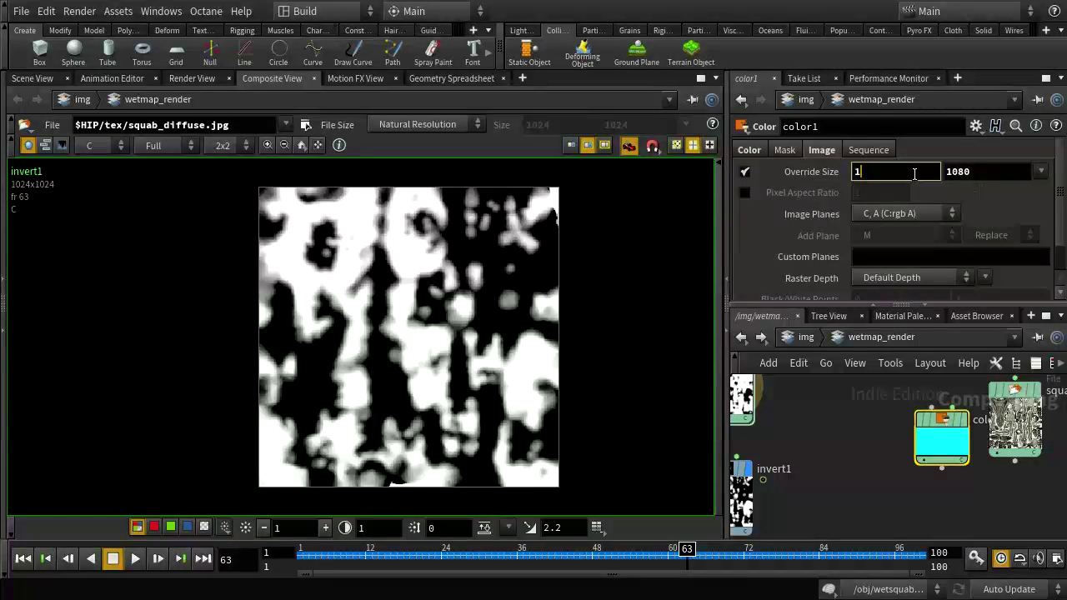
type("1024")
key("Tab")
type("1")
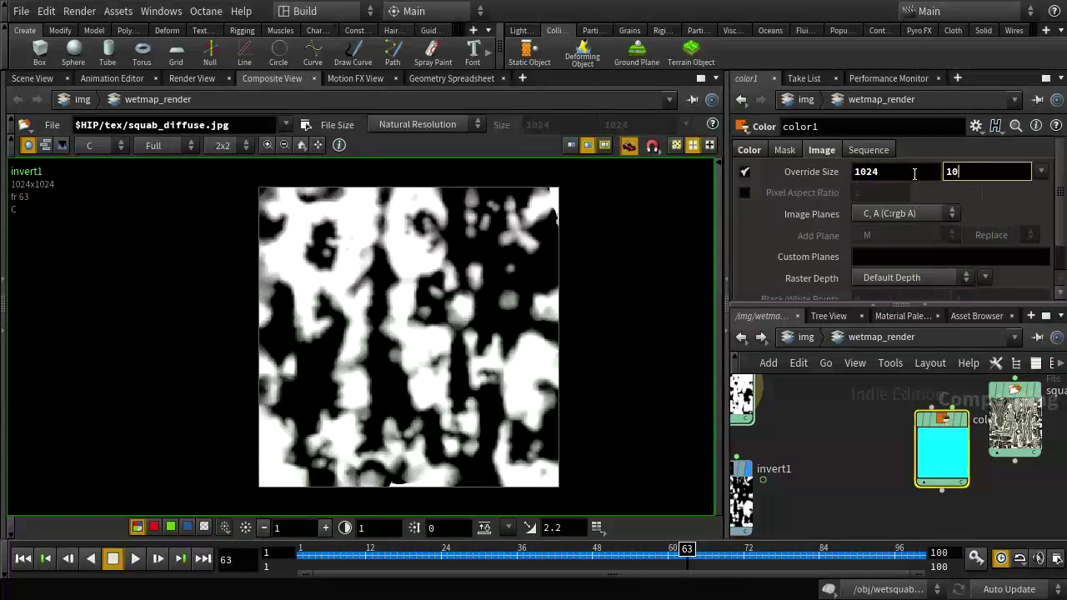
key("Return")
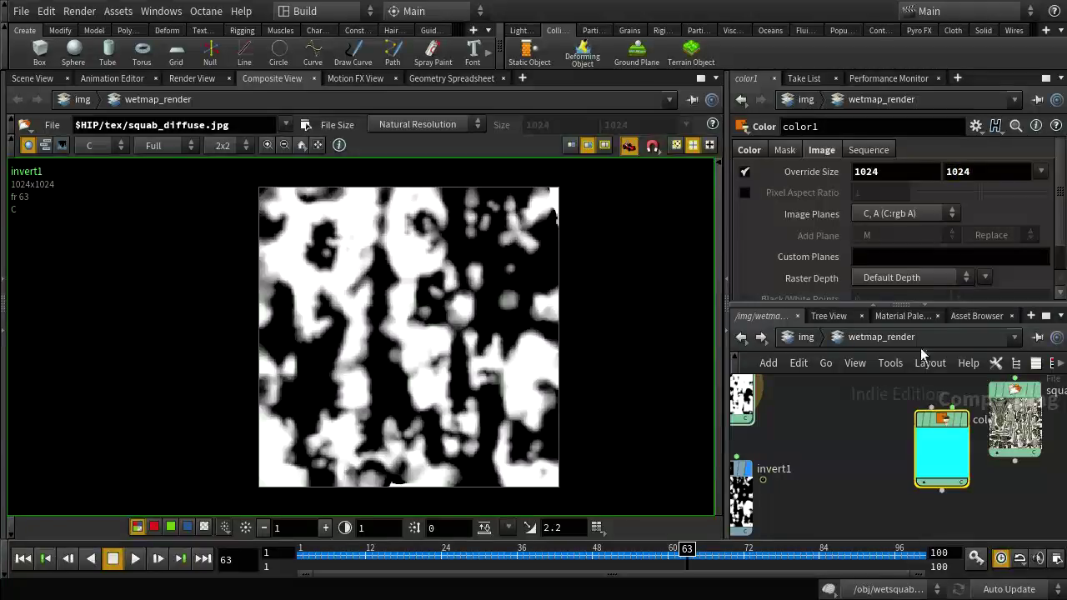
Add an Over node below squab_diffuse_jpg
key("Tab")
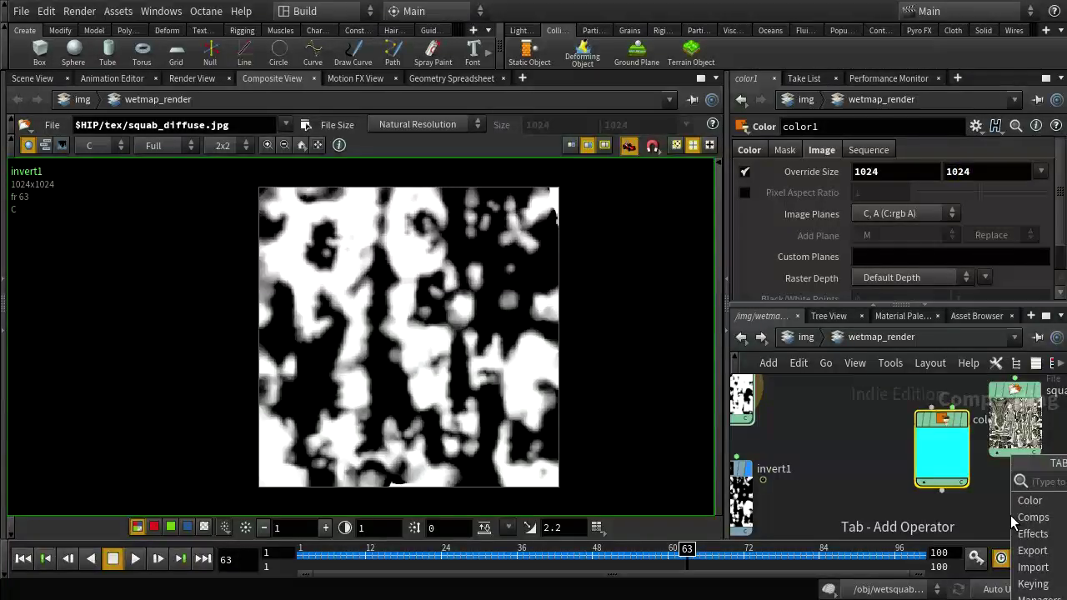
type("over")
key("Return")
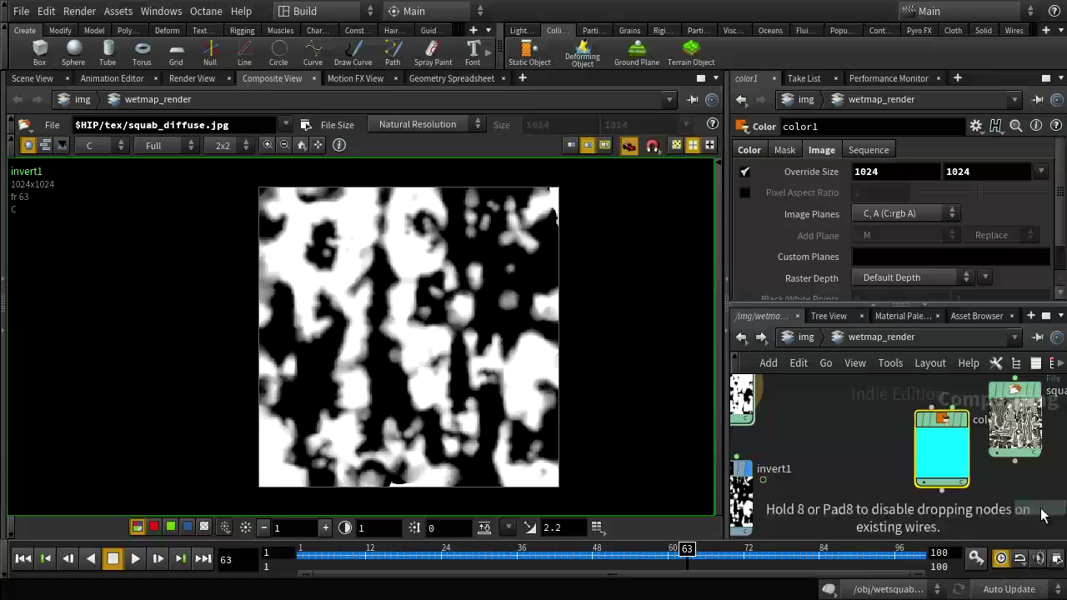
left_click(1014, 511)
Maximize the network editor and wire color1 and squab_diffuse_jpg into the first and second inputs of over1
left_click(1046, 315)
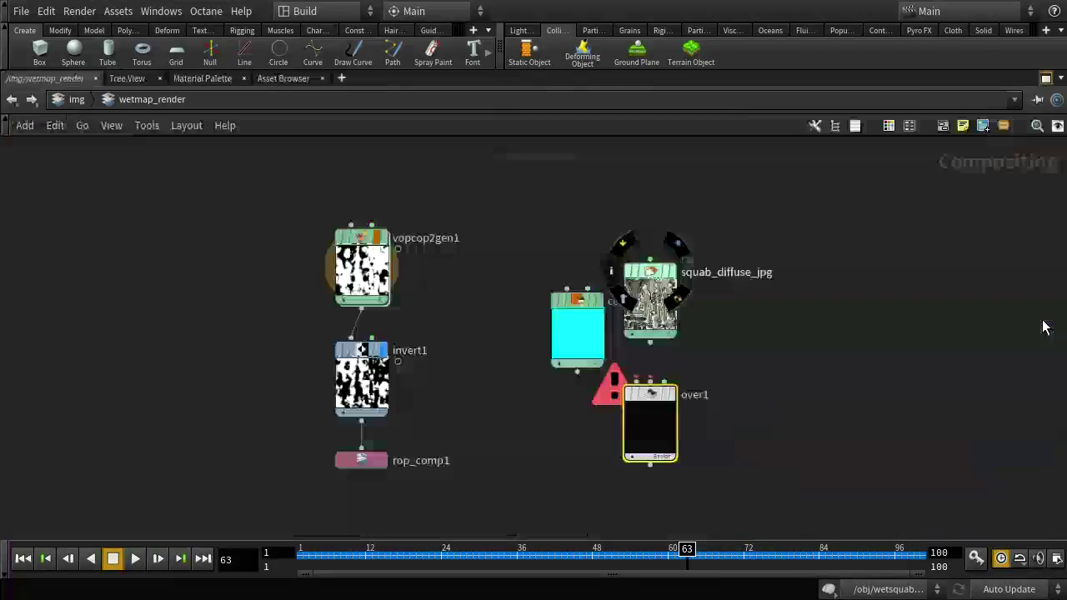
left_click_drag(561, 318, 550, 288)
left_click(565, 342)
left_click(654, 390)
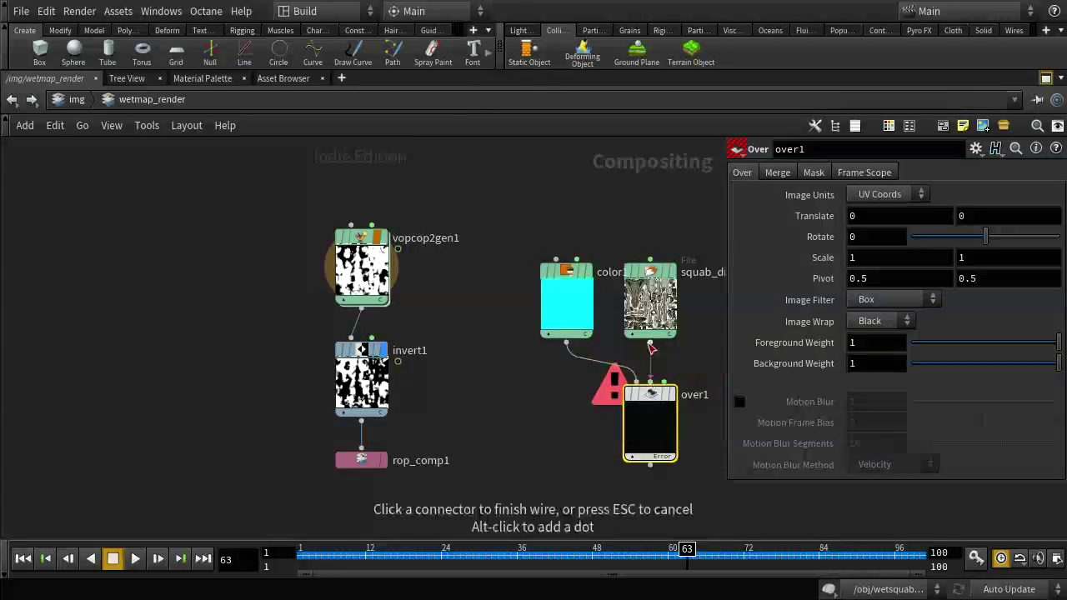
left_click(651, 342)
mouse_move(651, 395)
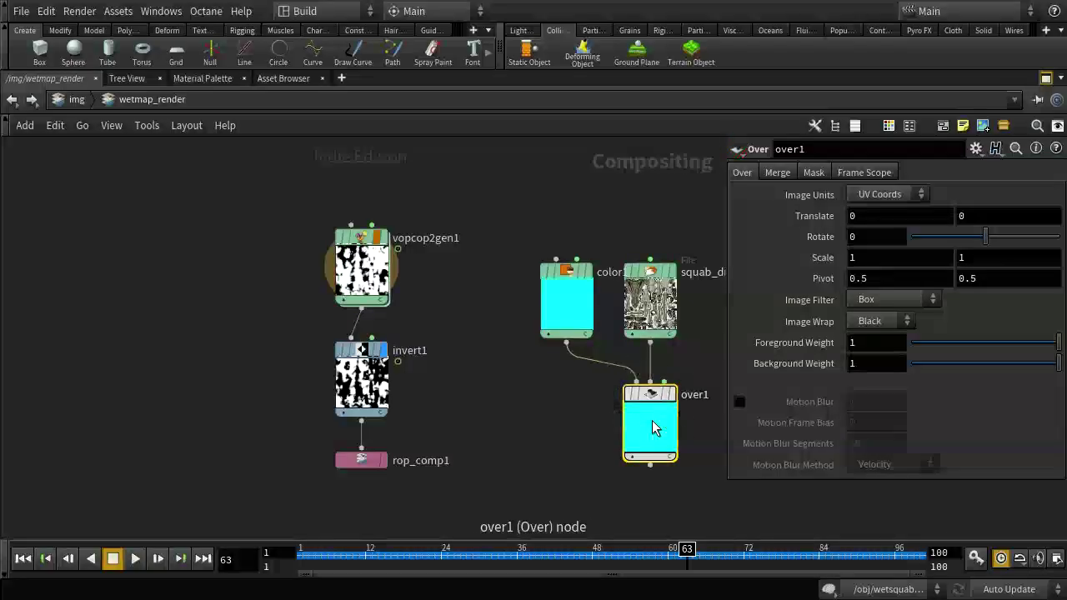
Connect vopcop2gen1 to the mask input of over1 and set over1 as the displayed node
scroll(652, 426, "up", 2)
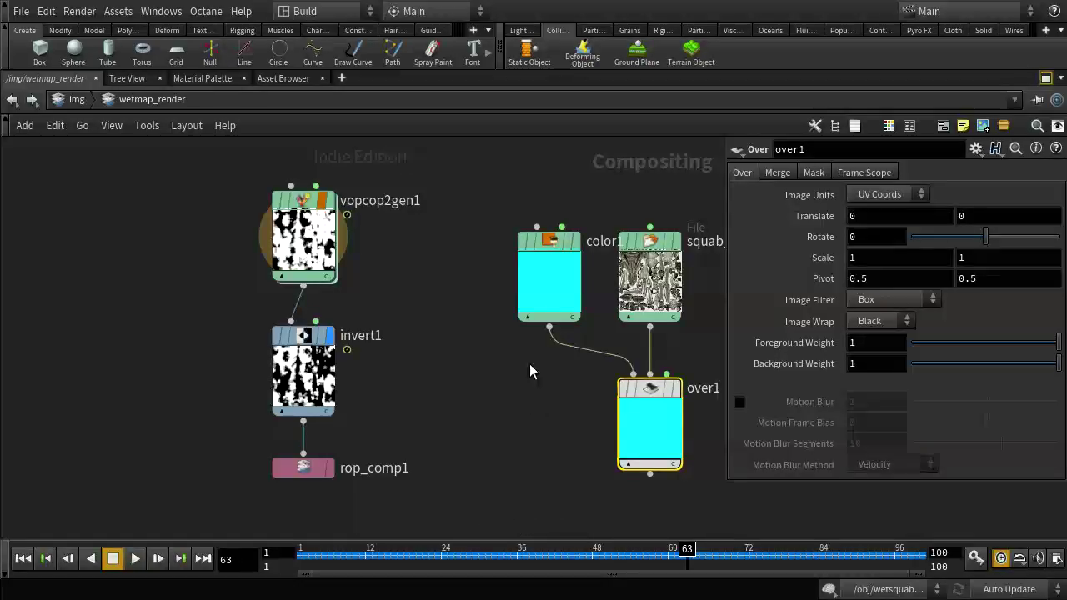
left_click(303, 286)
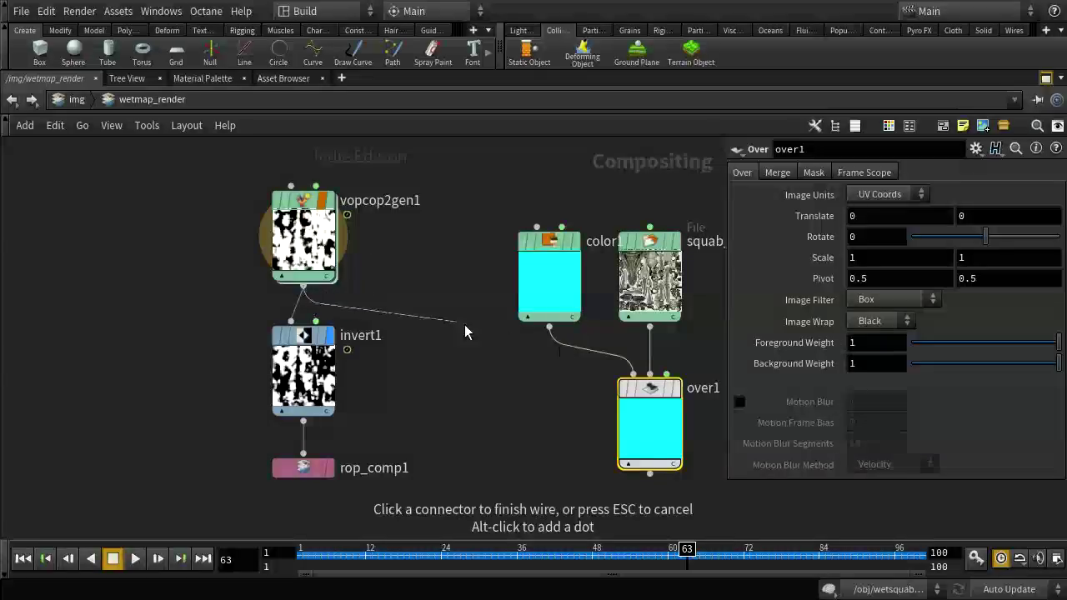
left_click(666, 374)
mouse_move(683, 399)
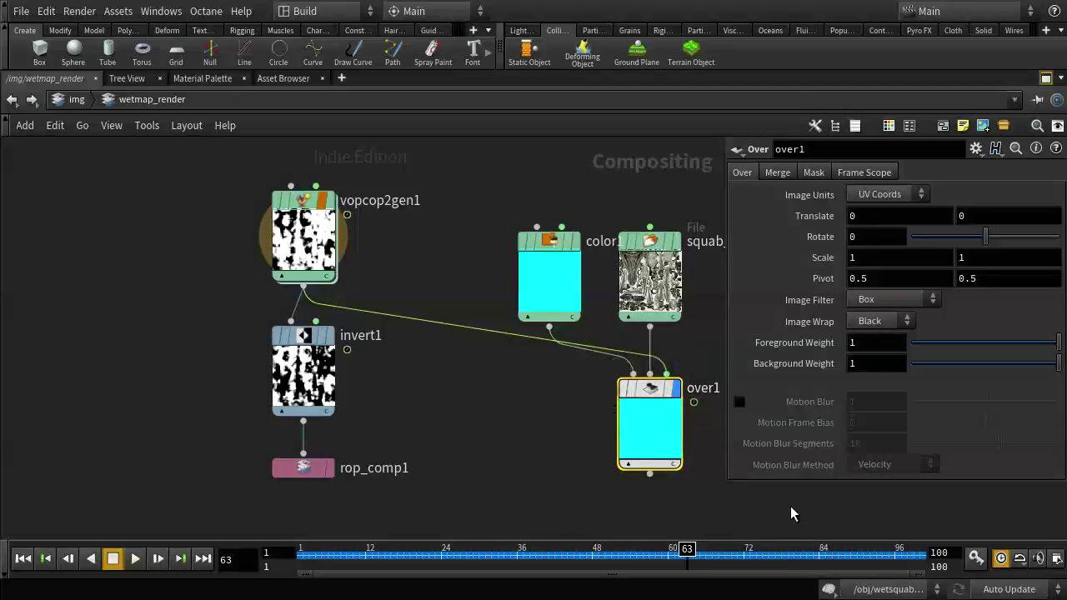
Restore the network editor's normal size and set the operation mask of over1 to the C.r channel
middle_click_drag(754, 481, 728, 479)
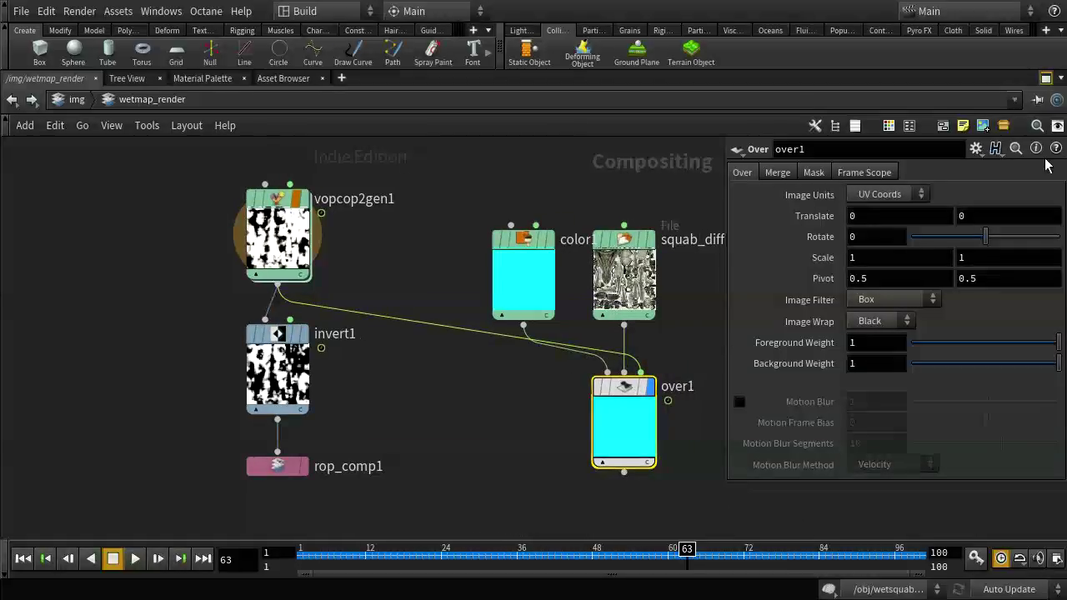
left_click(1046, 78)
scroll(578, 366, "up", 1)
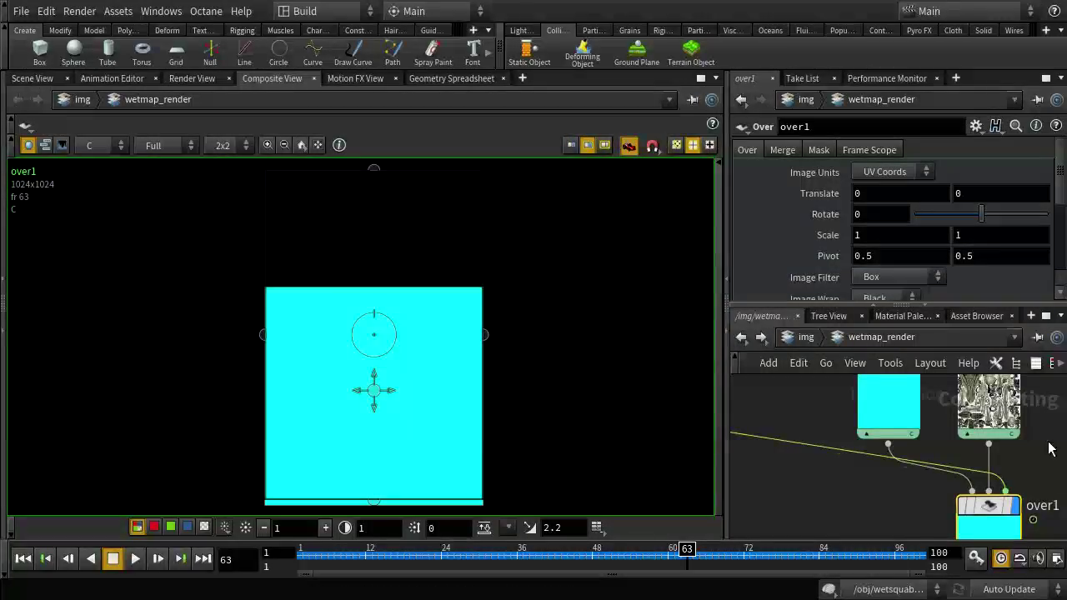
scroll(1048, 448, "up", 2)
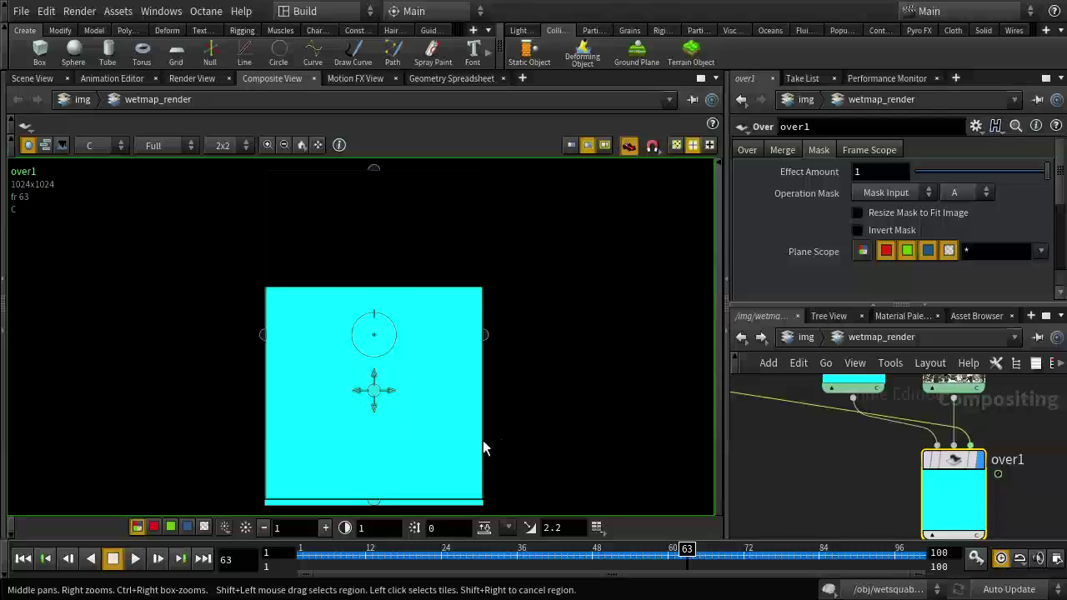
left_click(784, 152)
left_click(818, 150)
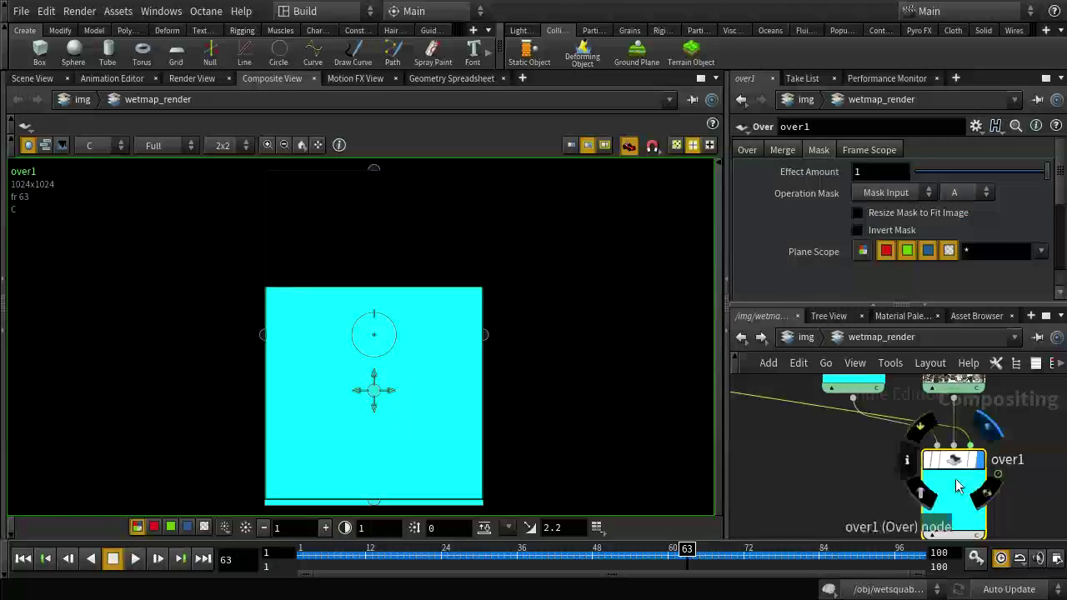
middle_click_drag(791, 442, 825, 433)
left_click(963, 193)
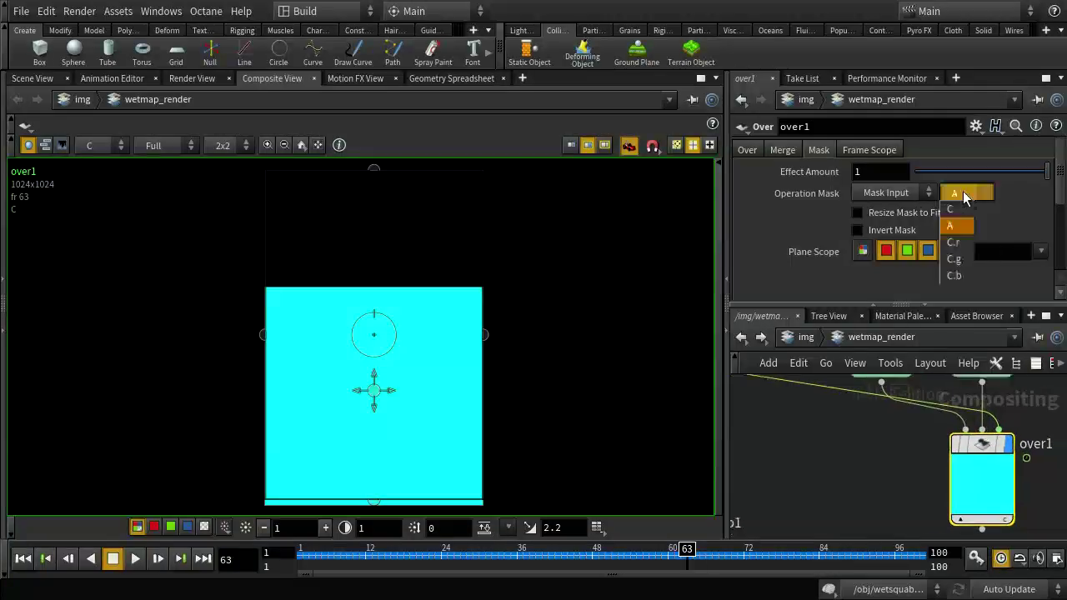
left_click(954, 243)
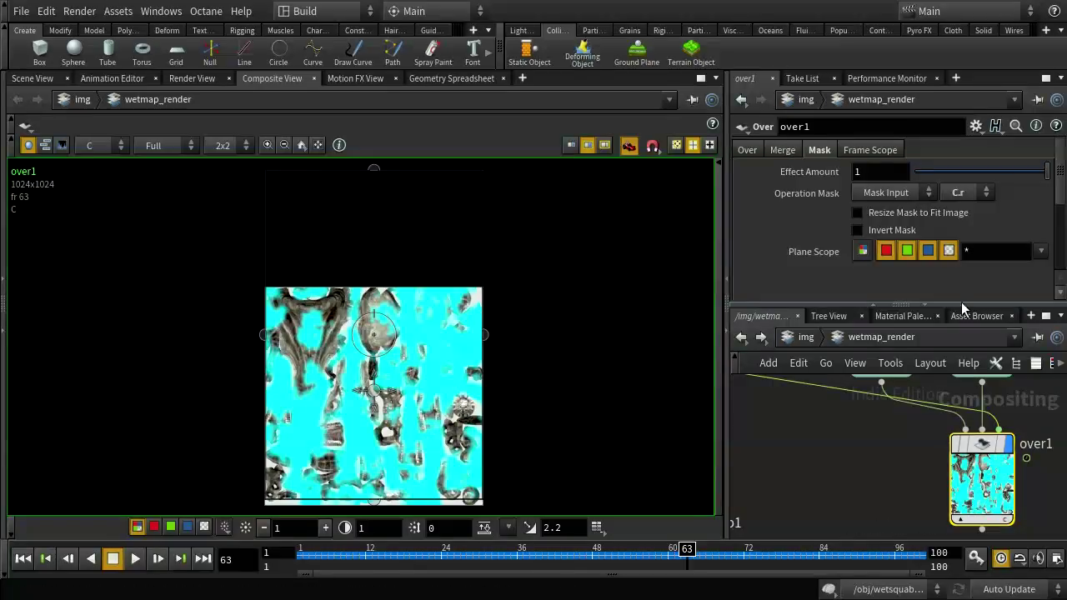
Set the foreground weight of over1 to 0.7
scroll(989, 265, "down", 5)
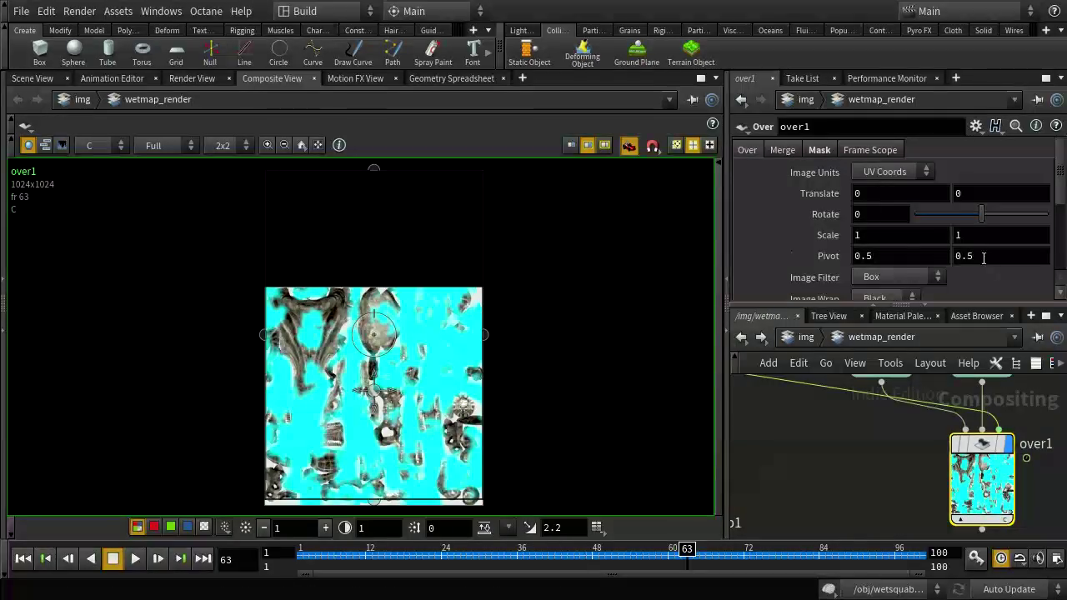
scroll(983, 258, "down", 5)
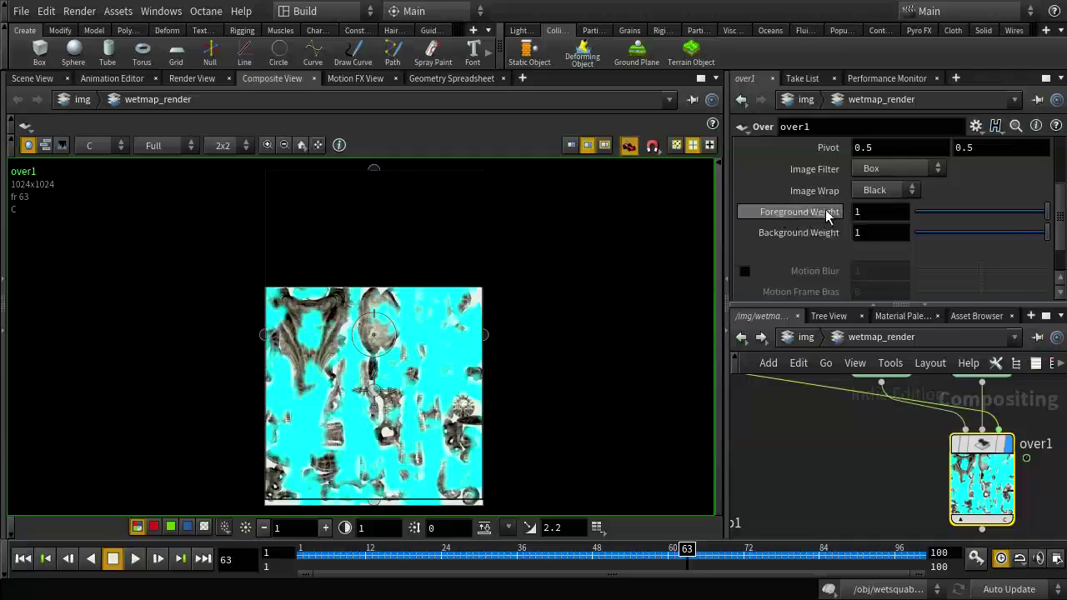
left_click(864, 212)
type(".7")
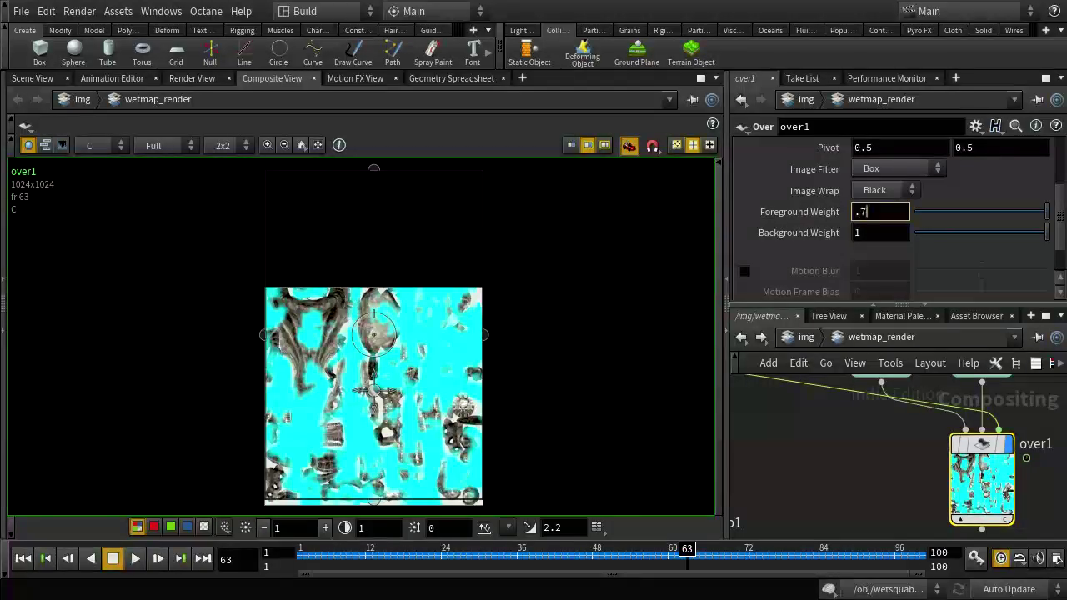
key("Return")
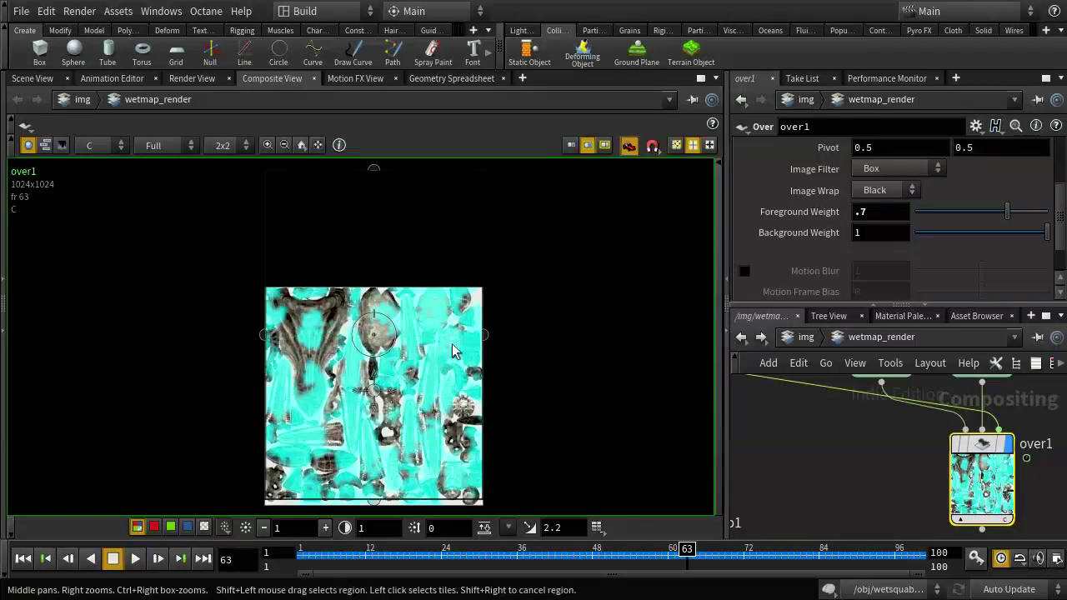
Add a ROP File Output node below over1, wired to its output
middle_click_drag(868, 500, 775, 425)
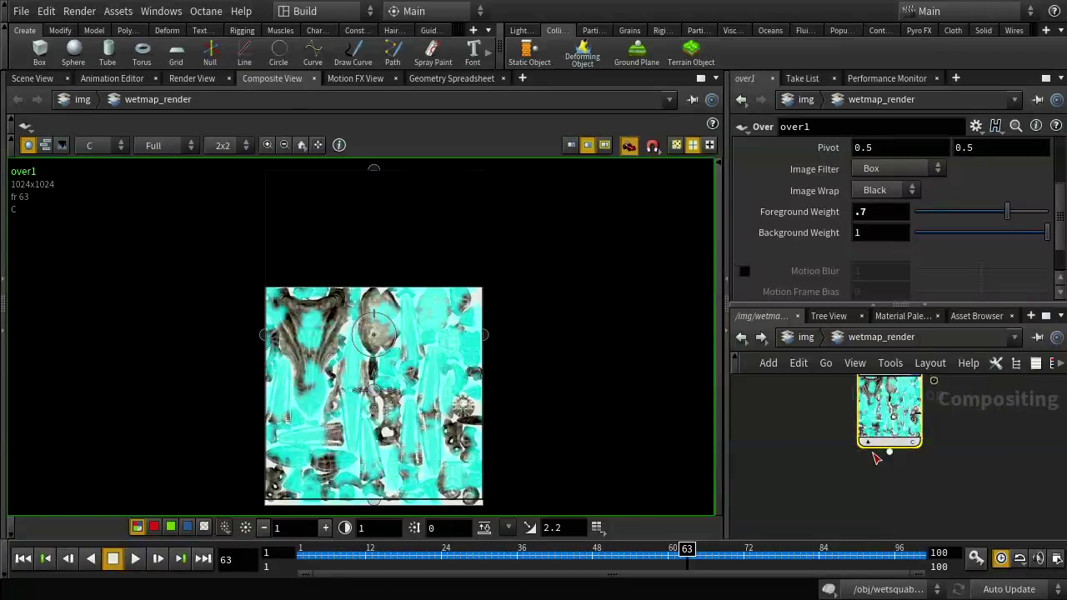
key("Tab")
type("rop")
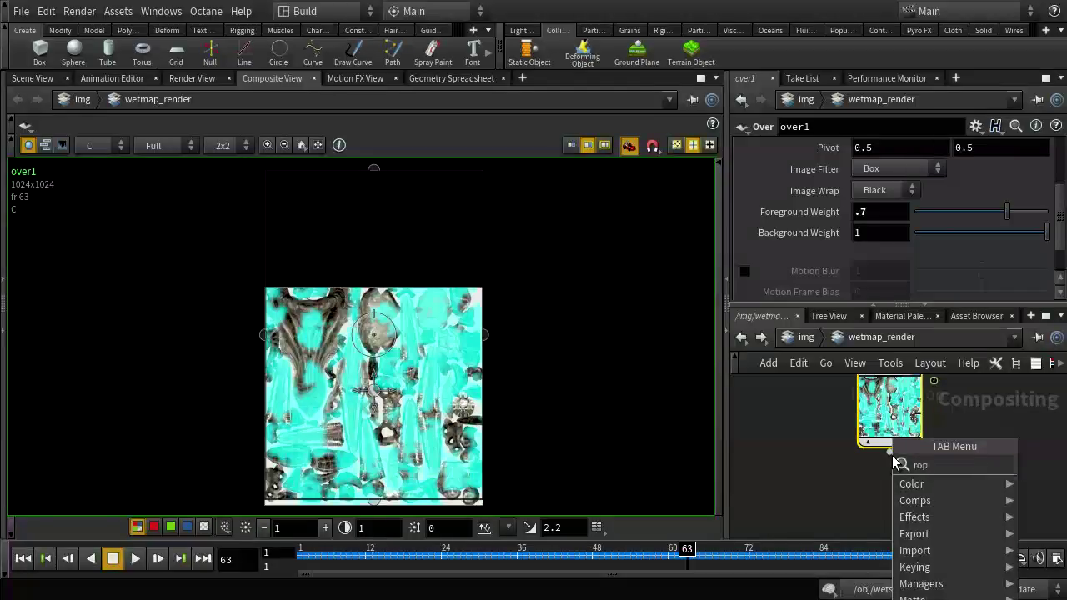
left_click(1050, 468)
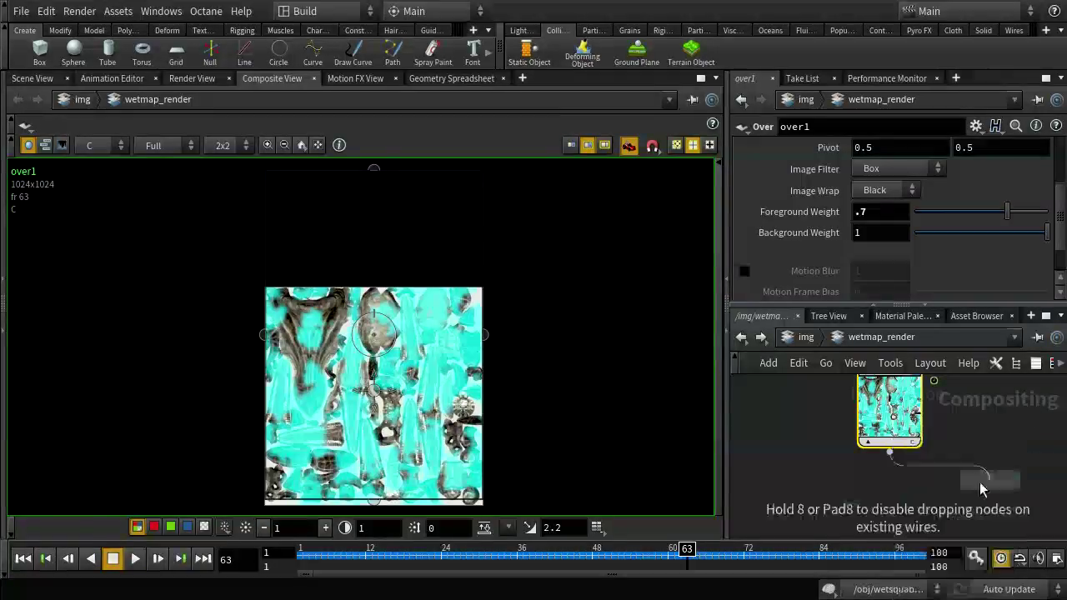
left_click(890, 498)
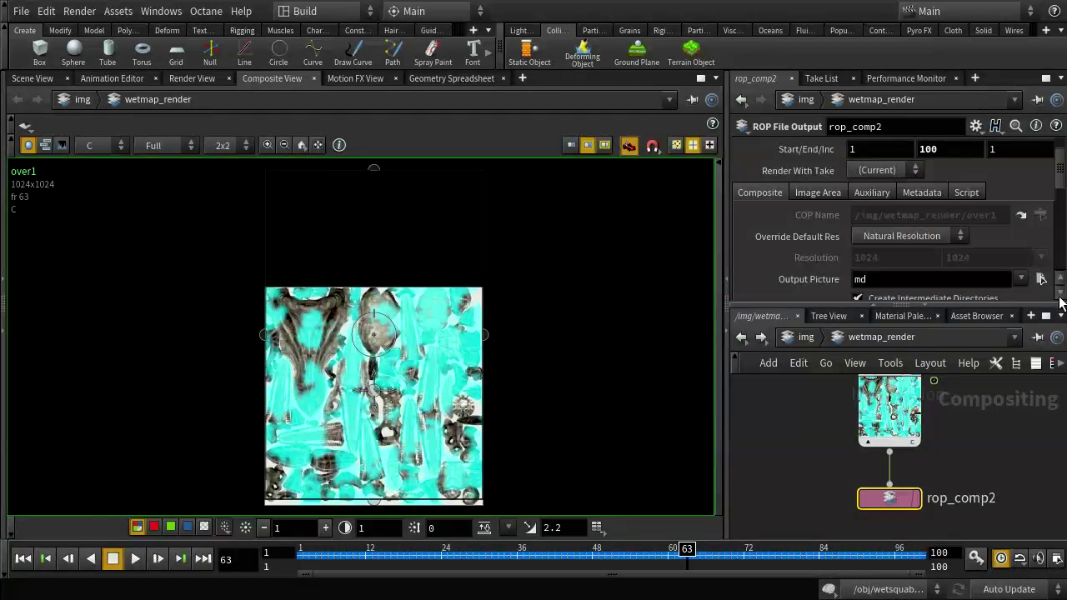
Set rop_comp2's output picture to the squabwetdiffuse.$F.jpg sequence in $HIP/tex and bring up its render settings
left_click(1041, 279)
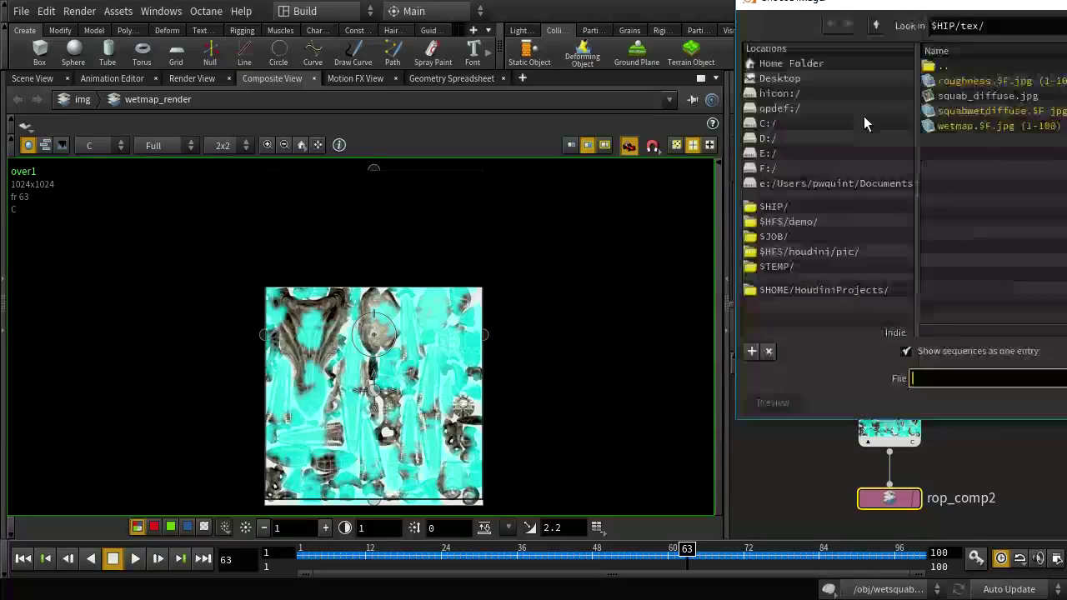
left_click(994, 111)
key("Return")
mouse_move(917, 510)
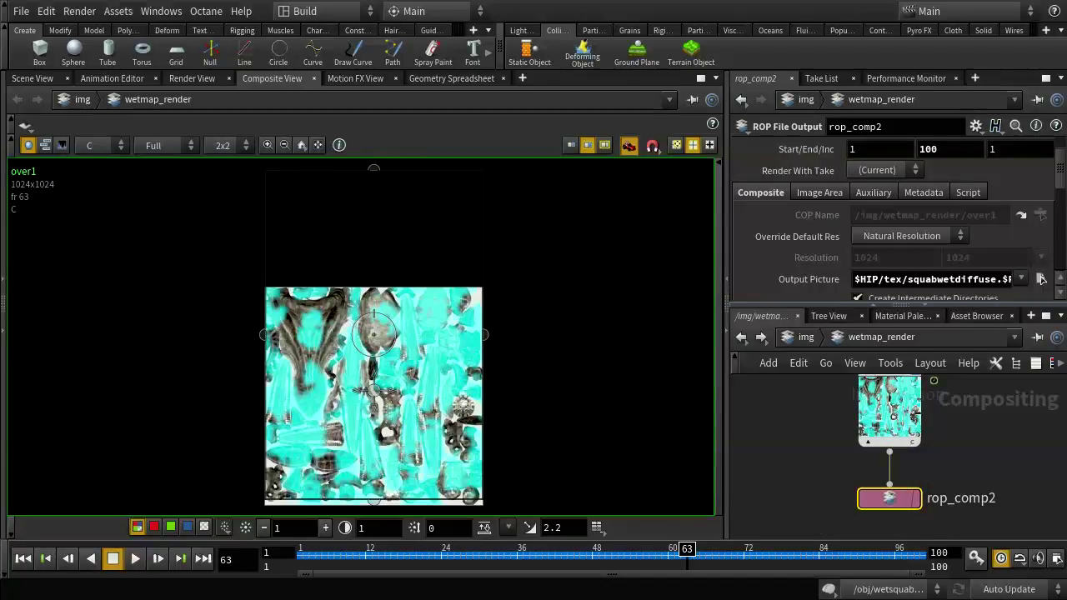
left_click(920, 499)
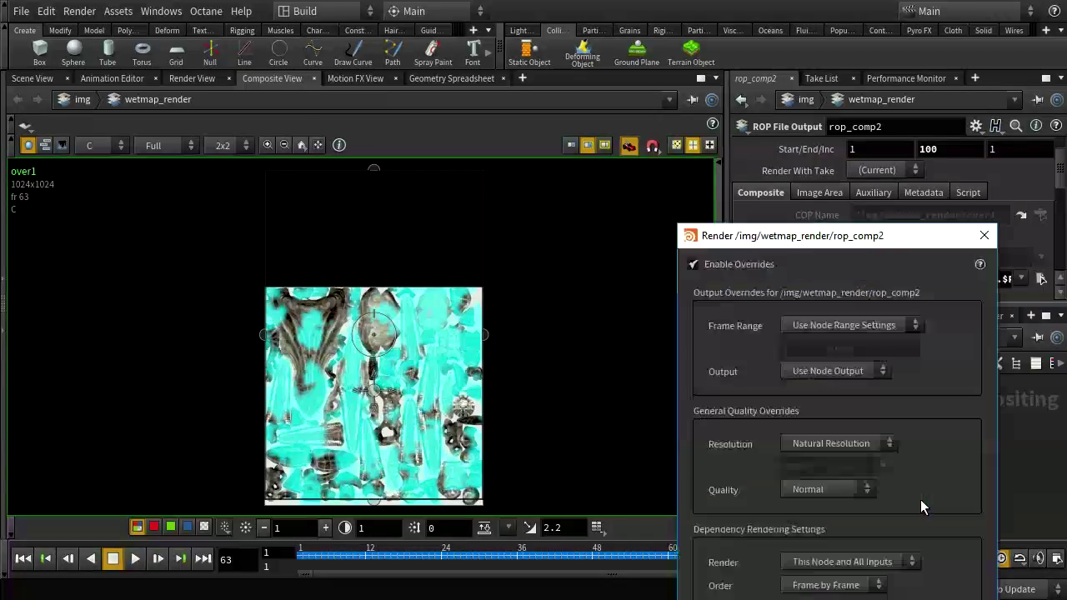
key("Escape")
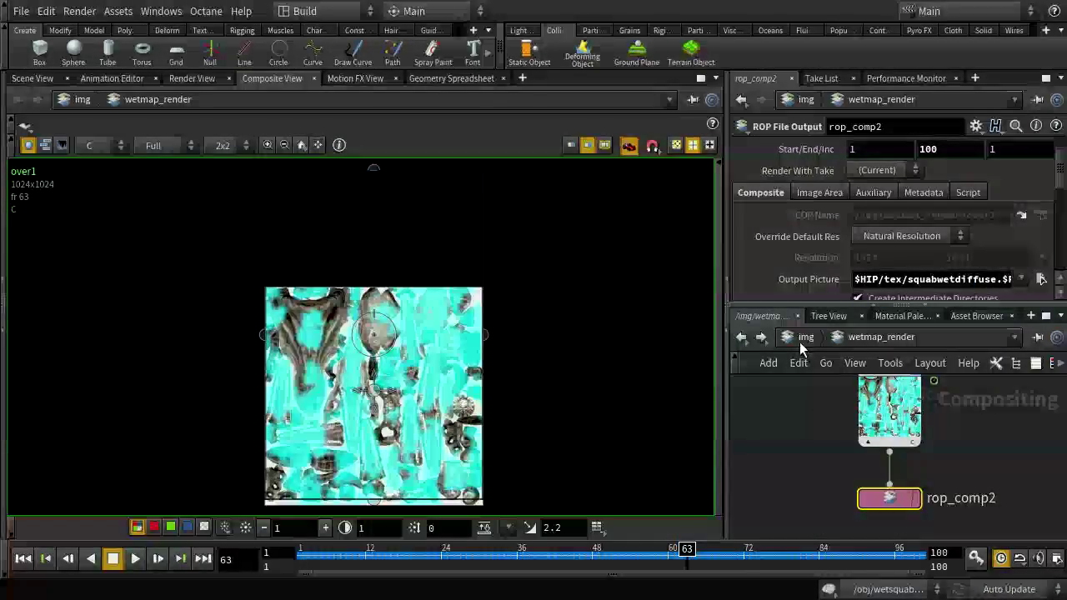
Switch to the mat network and arrange the clay and basicliquid materials side by side
left_click(810, 340)
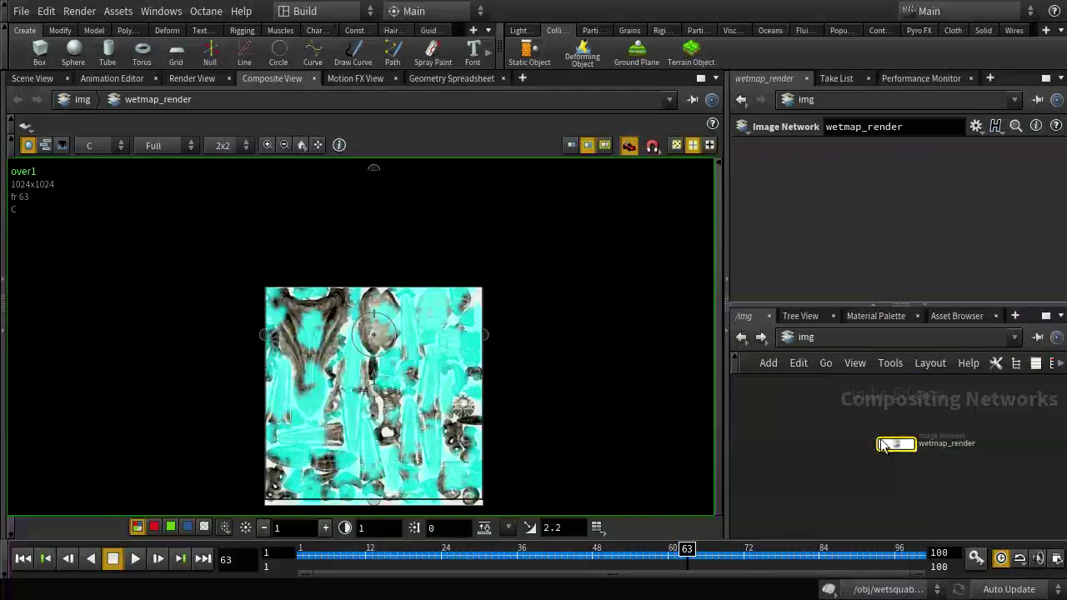
left_click(826, 341)
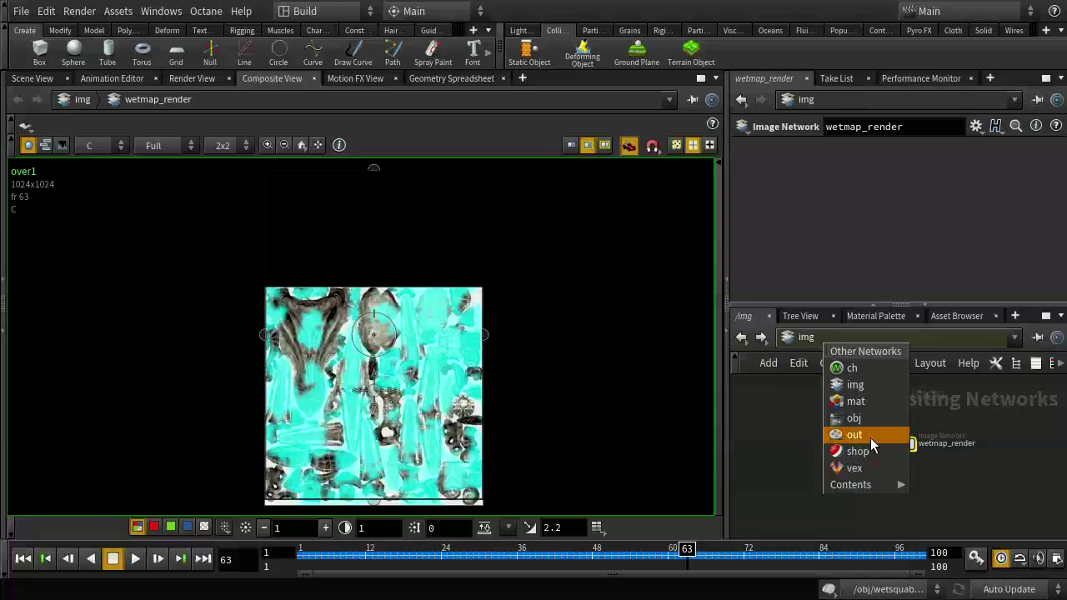
left_click(859, 402)
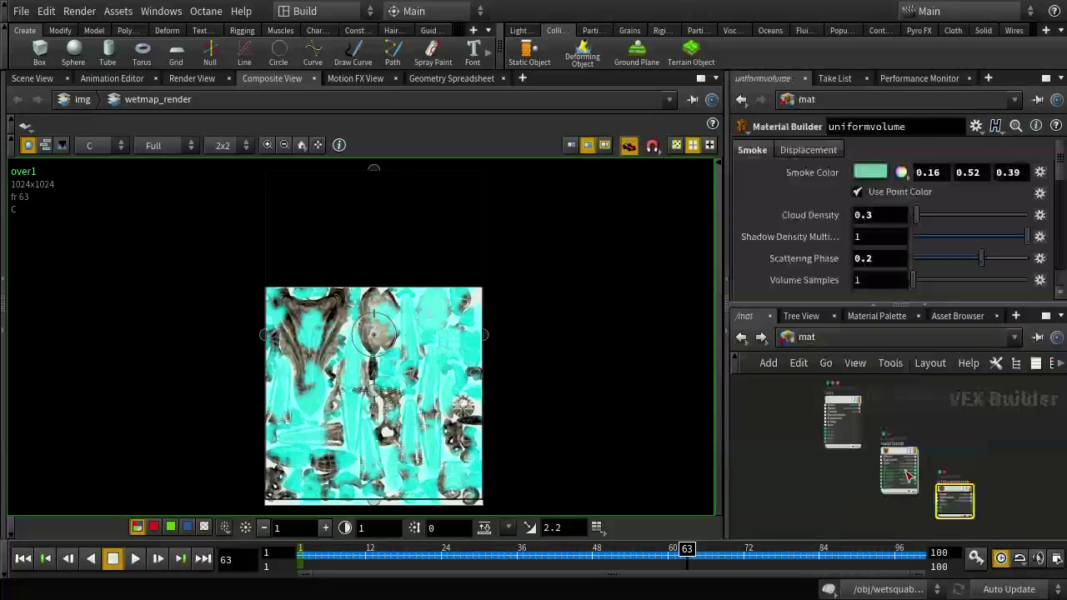
scroll(836, 448, "up", 2)
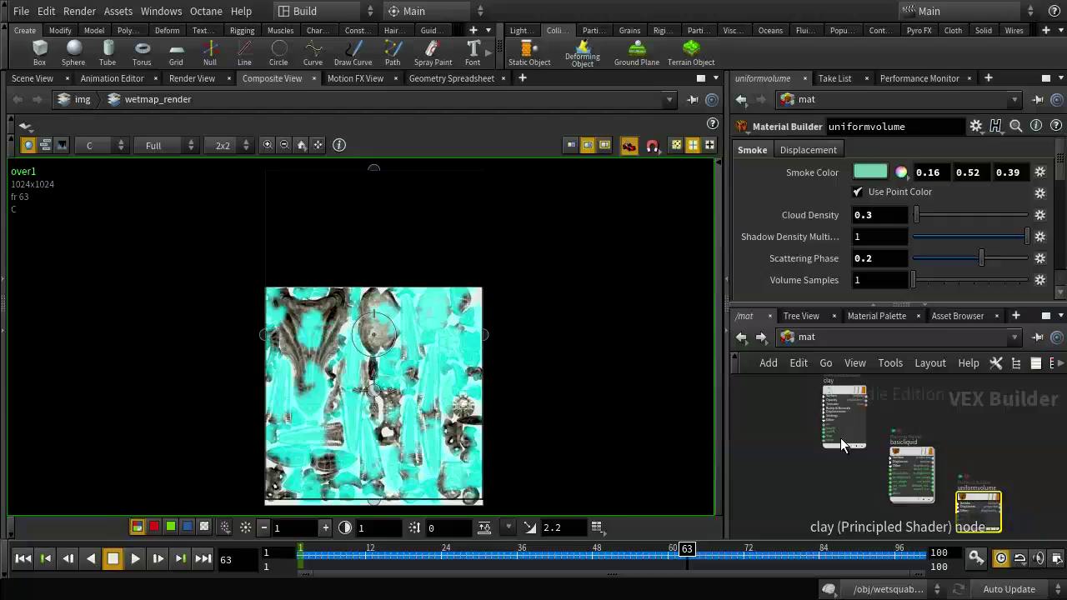
left_click_drag(856, 412, 794, 431)
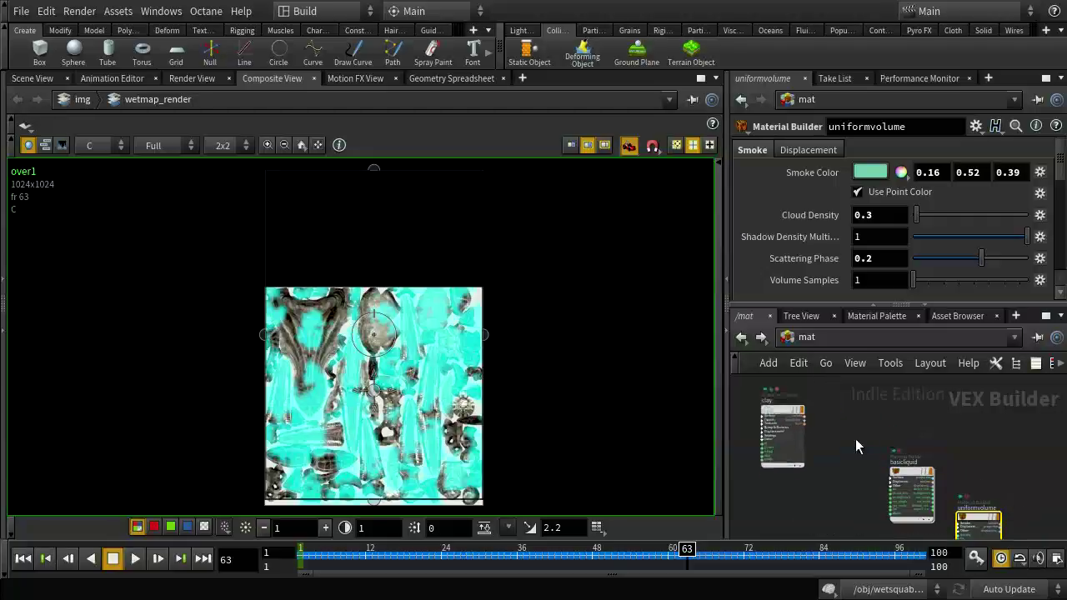
left_click_drag(905, 470, 849, 417)
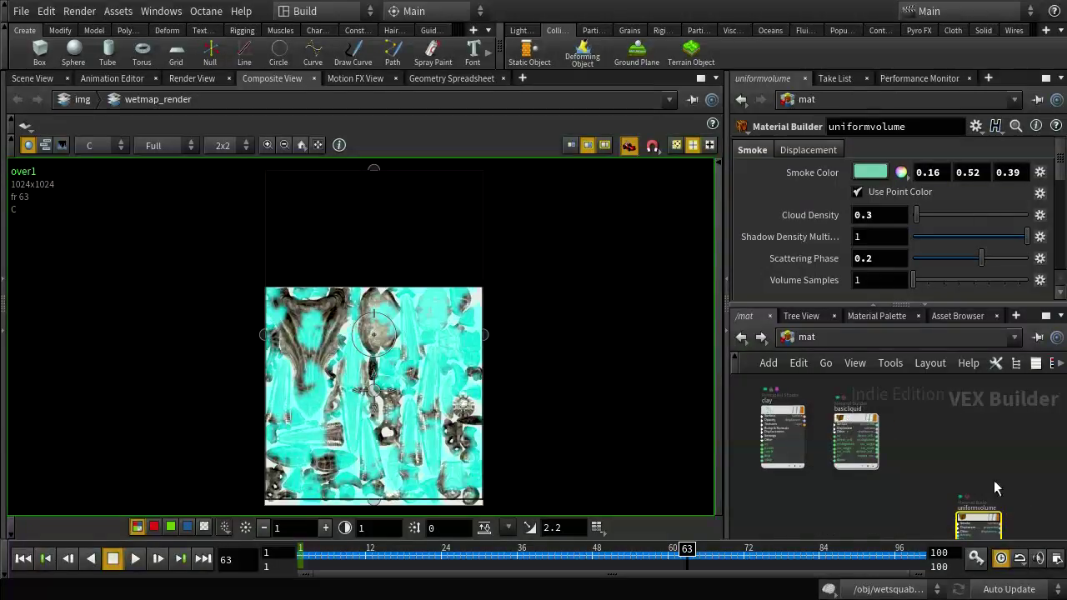
Delete the uniformvolume material from the mat network
middle_click_drag(1003, 476, 971, 449)
middle_click_drag(999, 529, 989, 435)
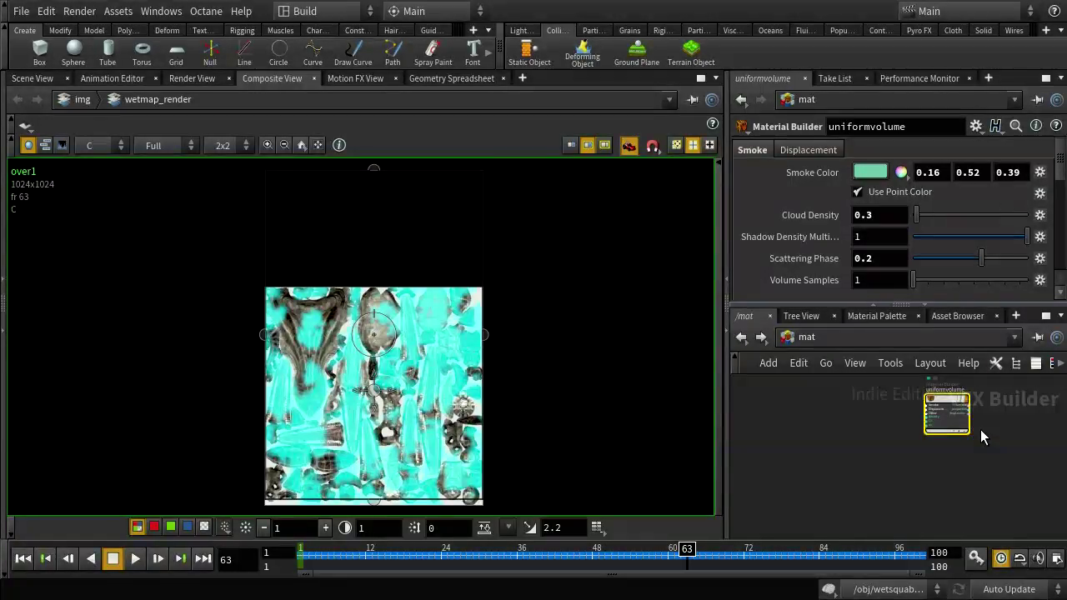
key("Delete")
middle_click_drag(869, 408, 949, 522)
middle_click_drag(975, 457, 959, 501)
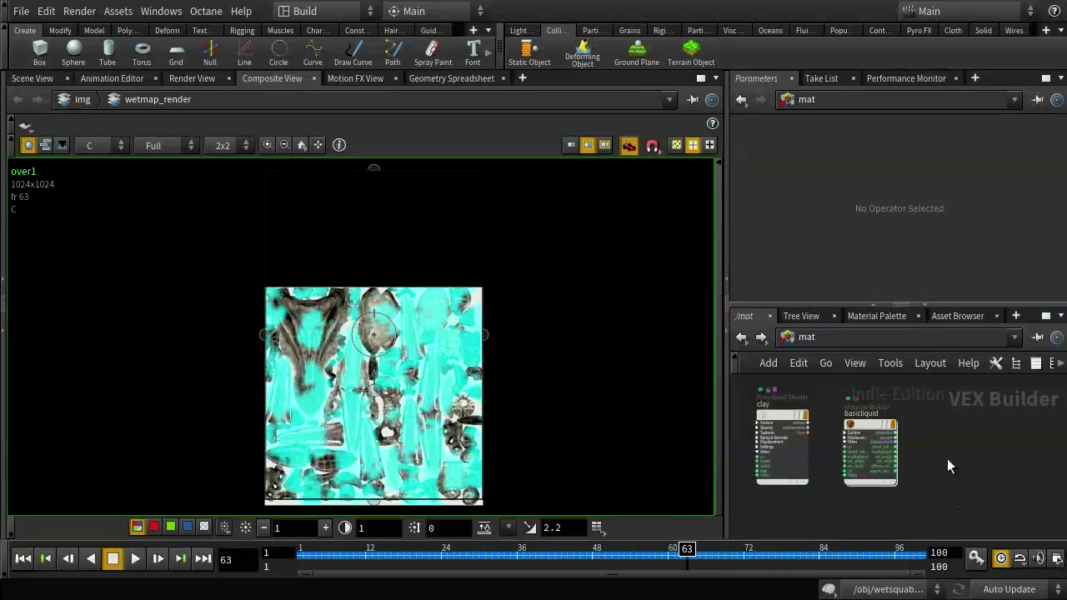
Disable refractions on the basicliquid material
left_click(866, 425)
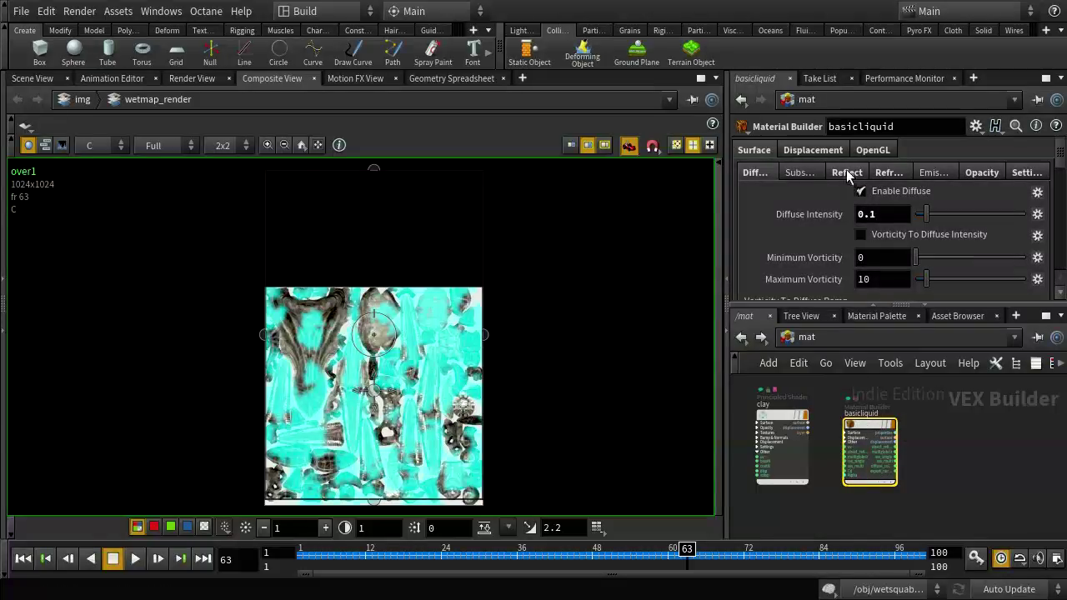
left_click(880, 173)
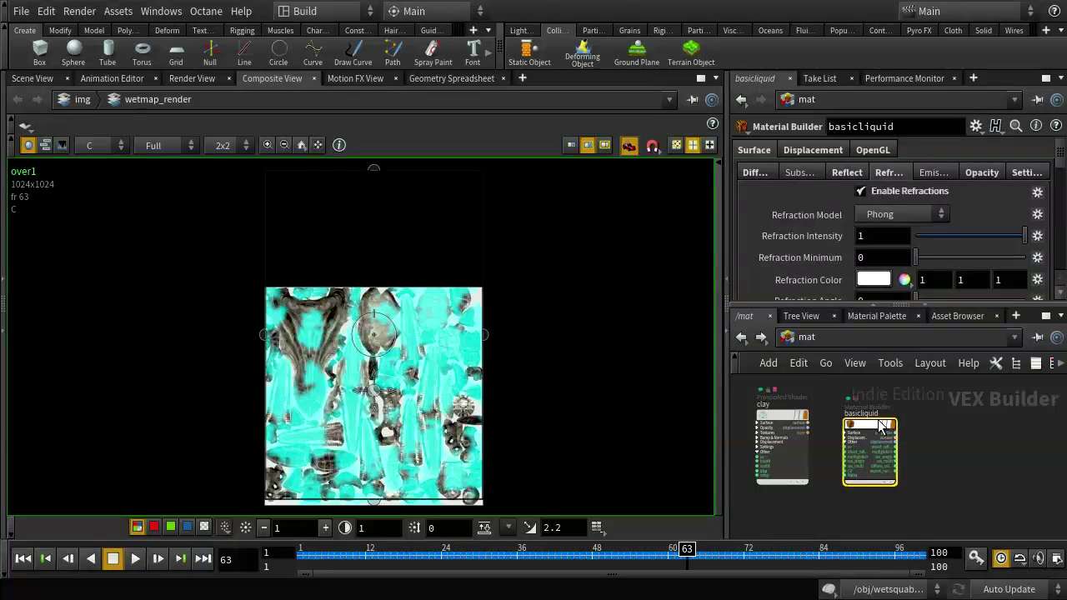
left_click(860, 192)
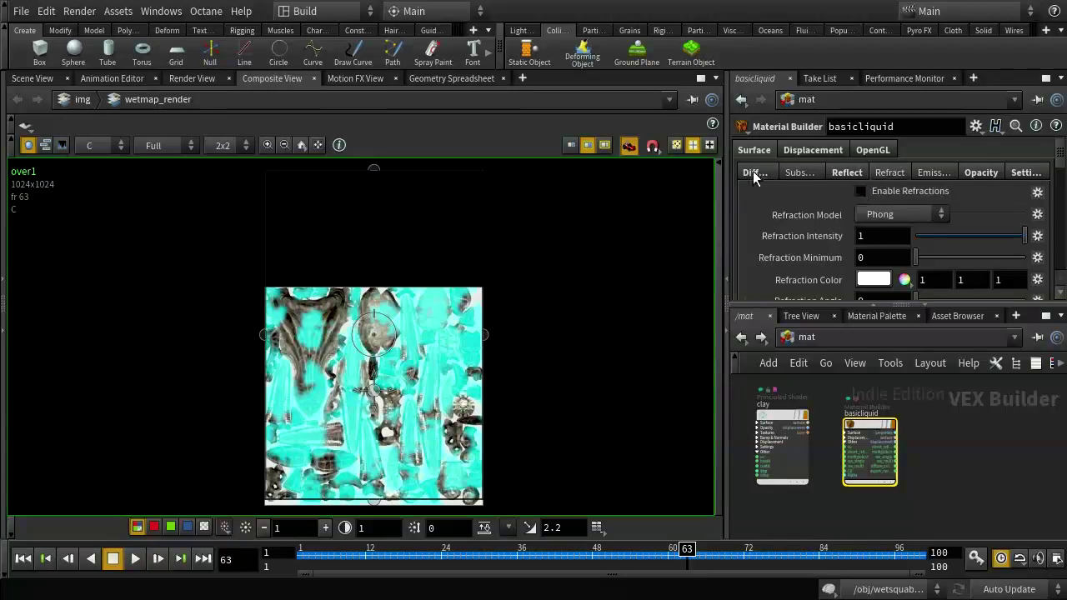
Set basicliquid's diffuse base color to cyan with RGB values 0, 0.9, 0.9
left_click(754, 172)
scroll(898, 265, "down", 6)
scroll(893, 254, "down", 5)
left_click(883, 239)
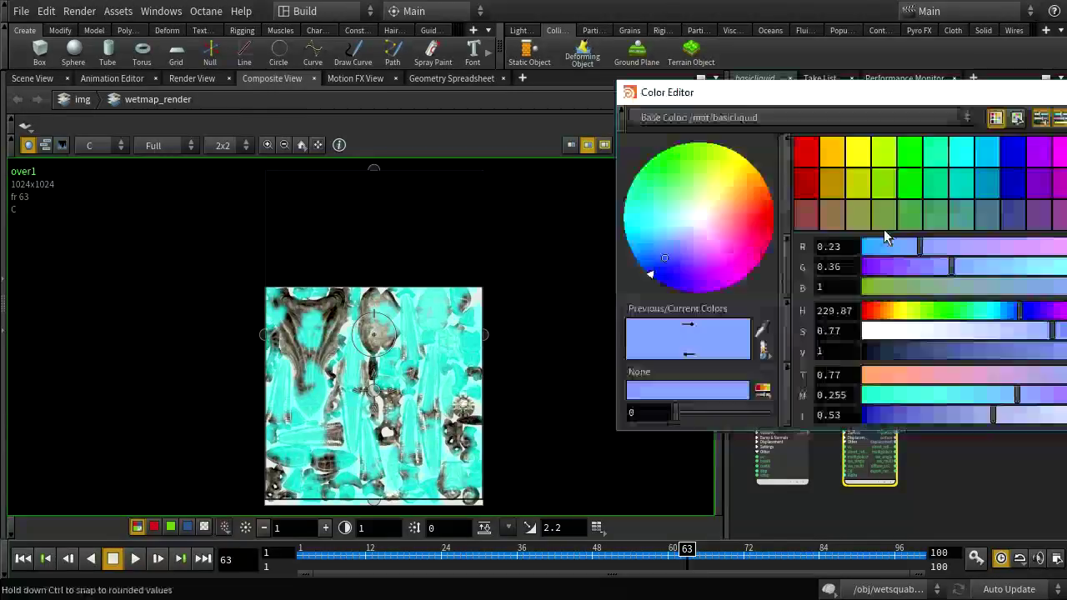
left_click(961, 152)
key("Escape")
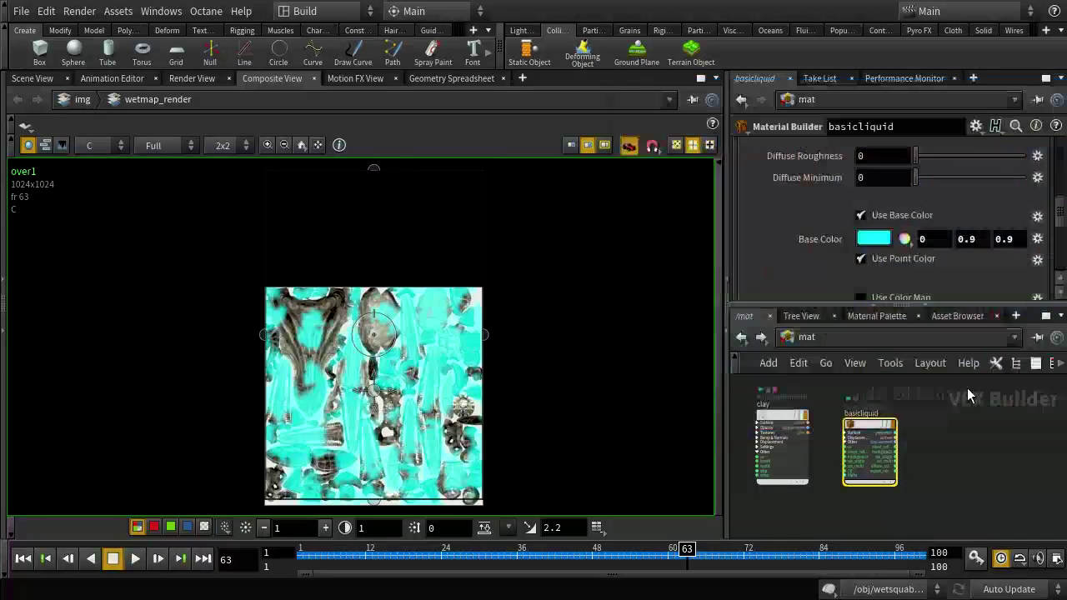
Add a Principled Shader from the material gallery to /mat
left_click(874, 315)
left_click(814, 387)
left_click(838, 335)
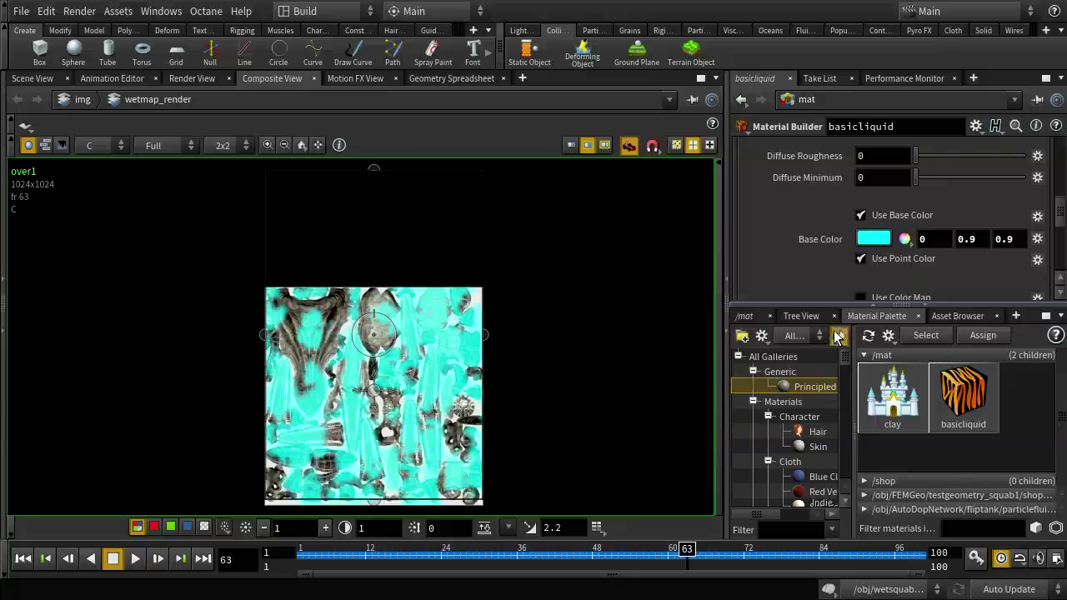
Rename the new Principled Shader as squabshader
left_click(896, 471)
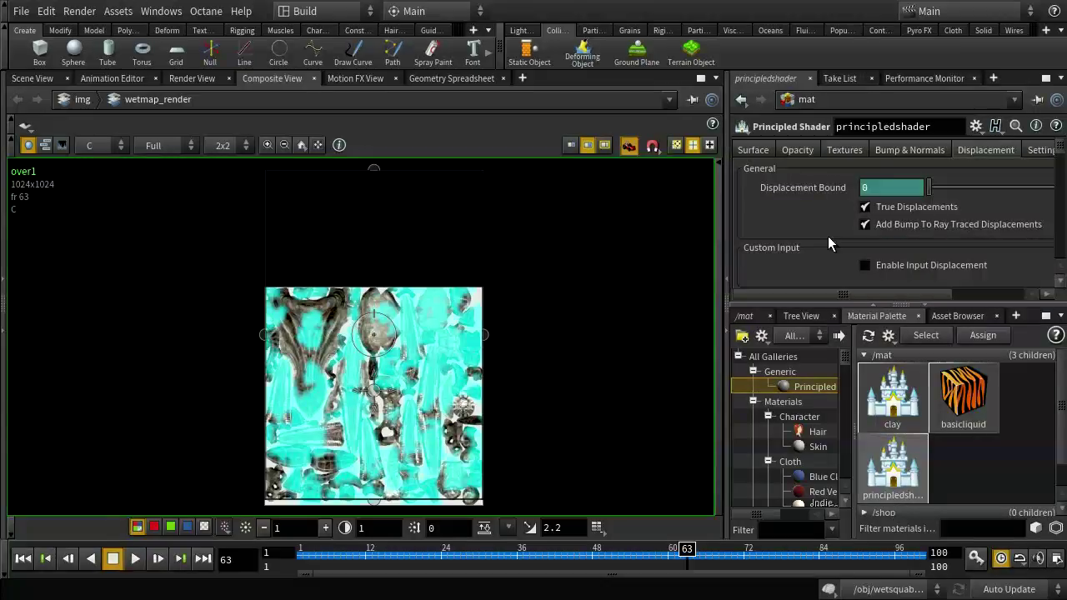
double_click(884, 126)
type("squa")
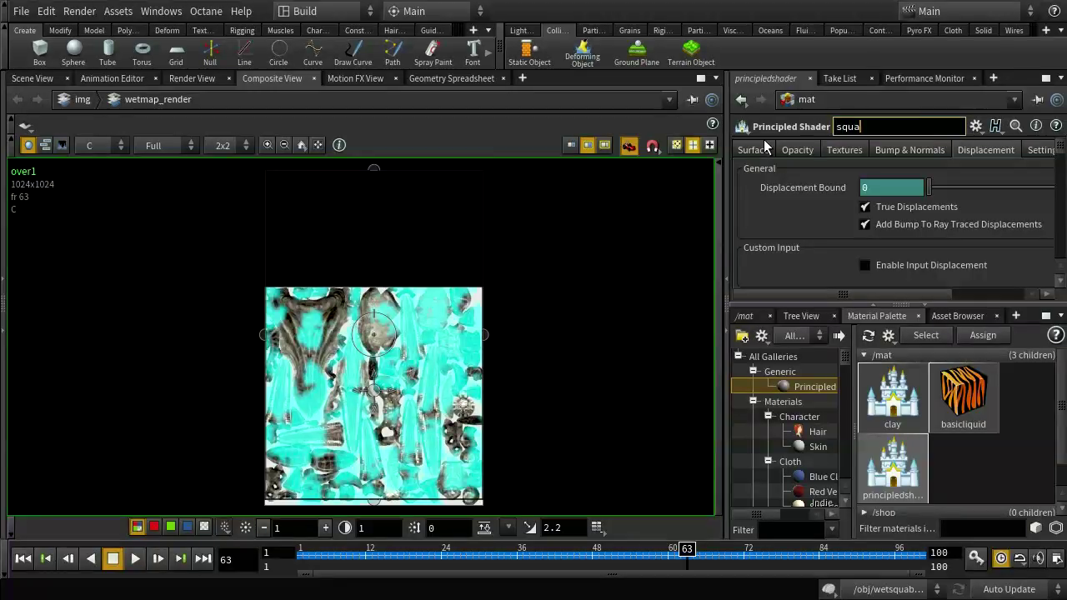
type("nshader")
key("Return")
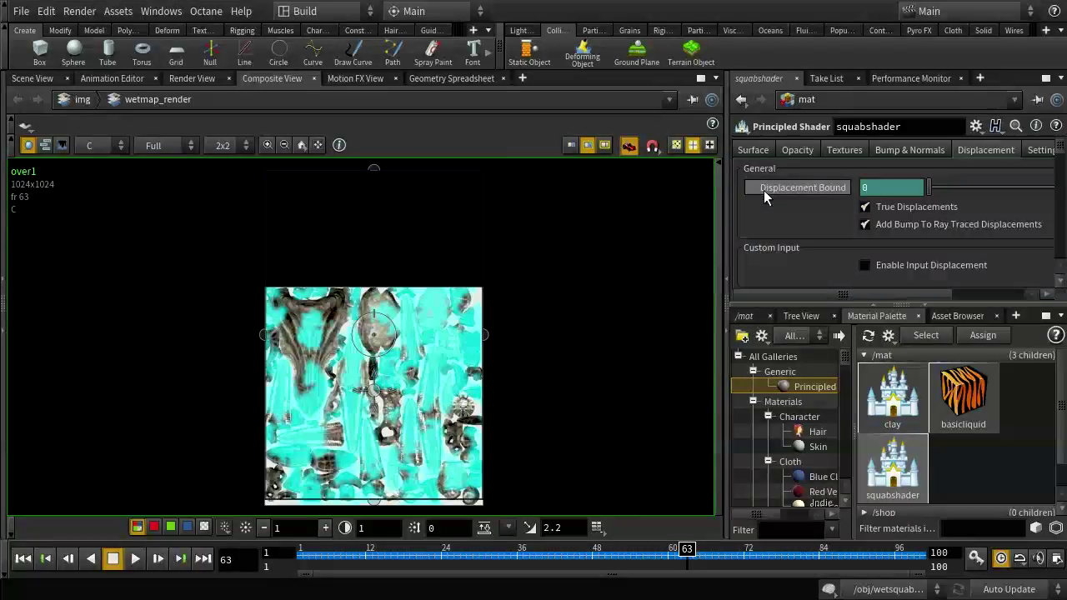
Set the squabshader's surface base color to white
left_click(758, 152)
scroll(965, 266, "down", 2)
scroll(966, 268, "up", 2)
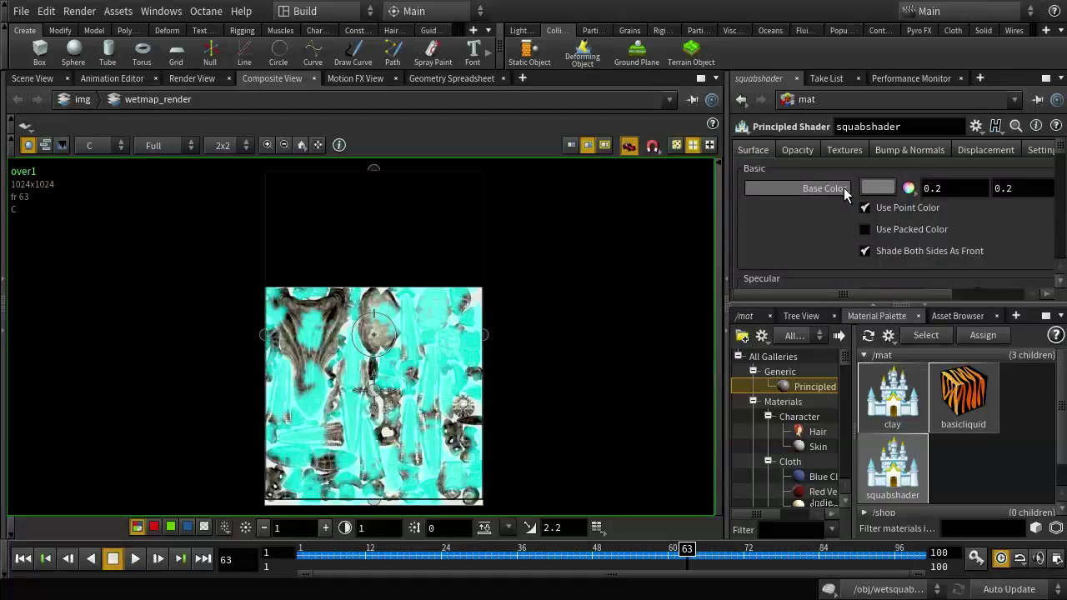
right_click(880, 192)
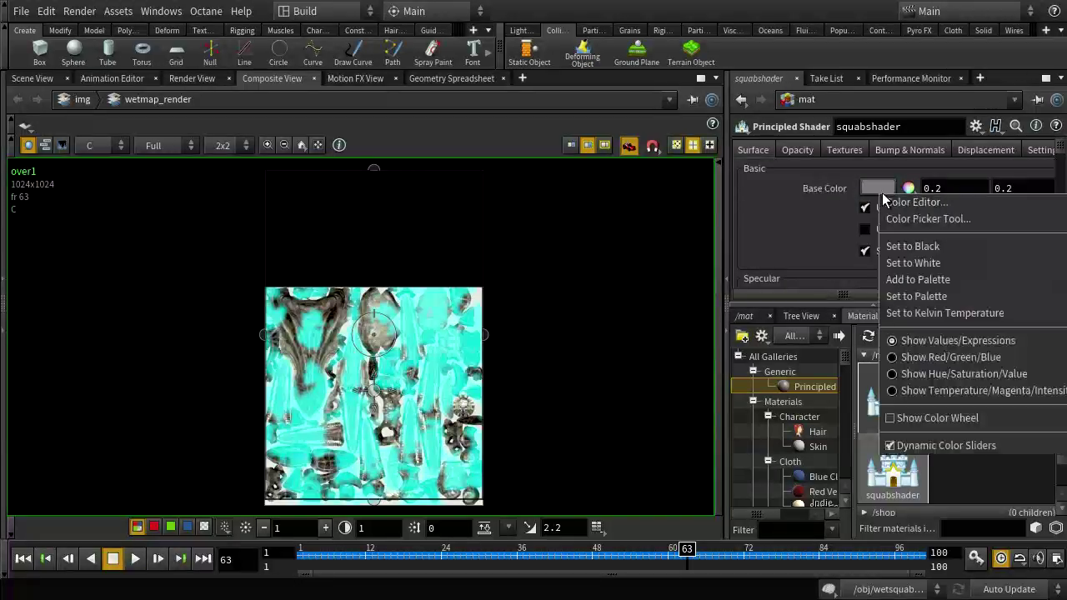
left_click(916, 263)
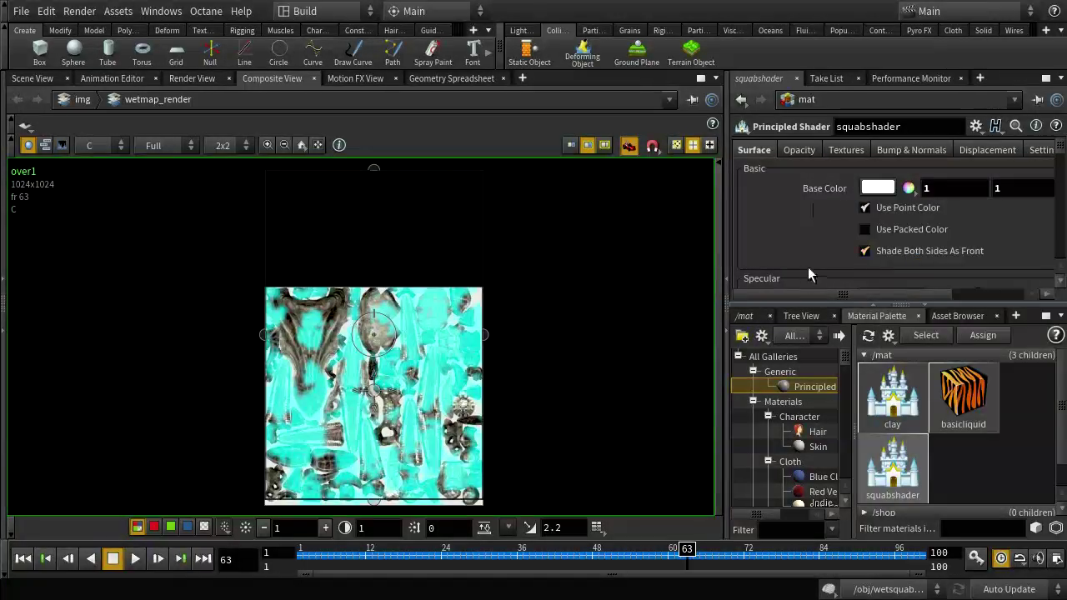
Enable the squabshader's base color texture and assign the $HIP/tex/squabwetdiffuse.$F.jpg sequence to it
left_click(837, 151)
left_click(866, 186)
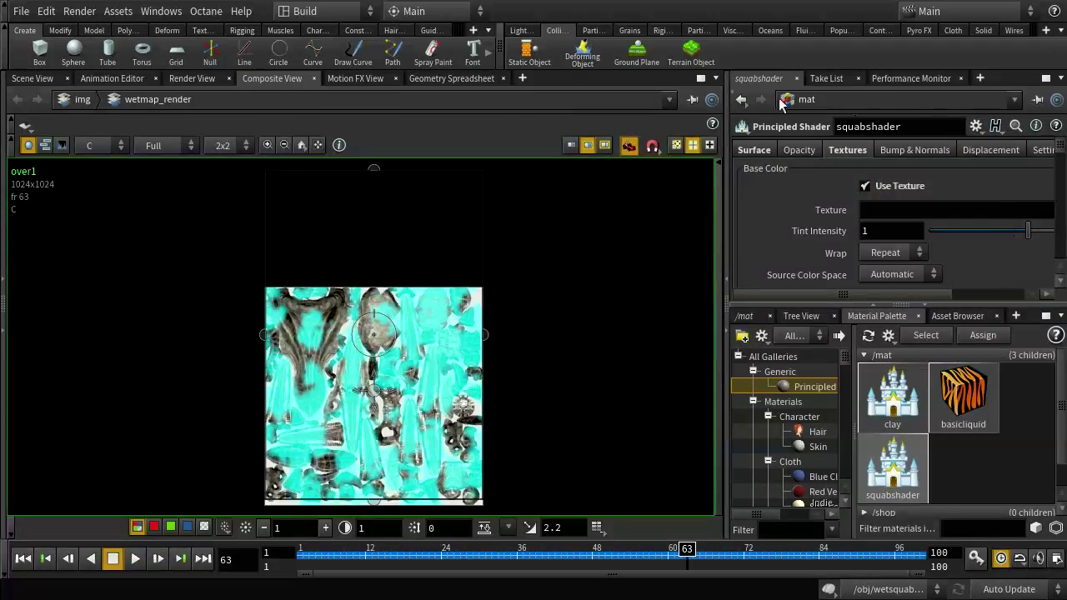
left_click_drag(959, 293, 996, 292)
left_click(1011, 210)
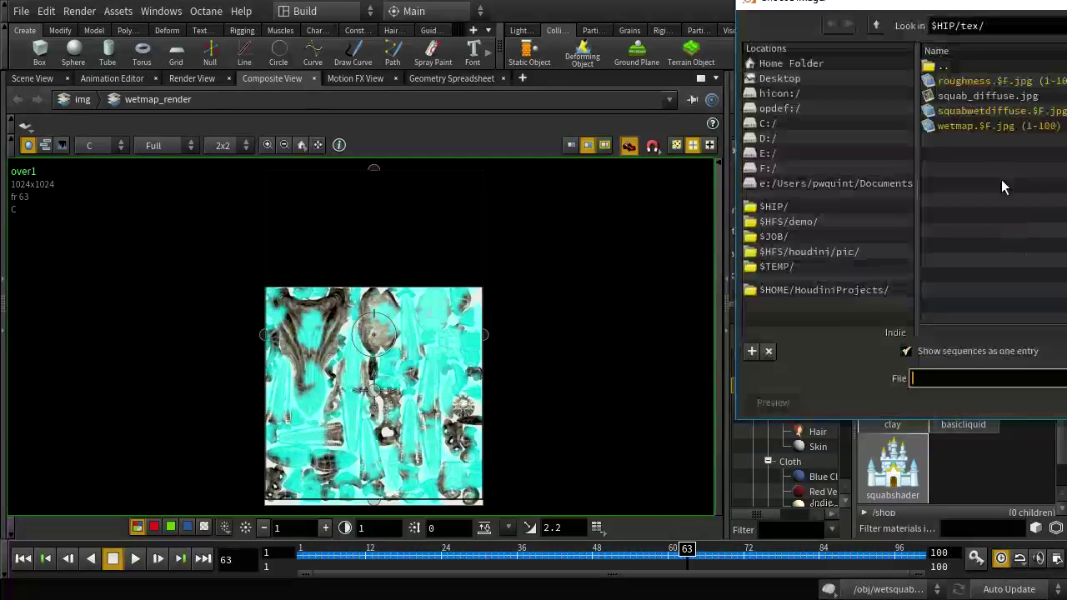
left_click(992, 110)
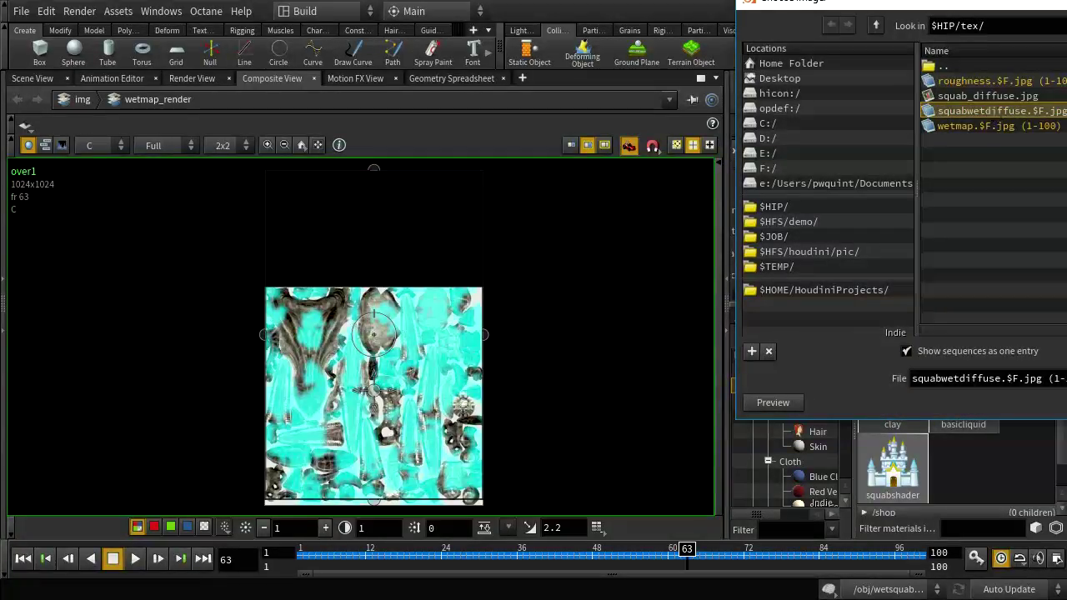
key("Return")
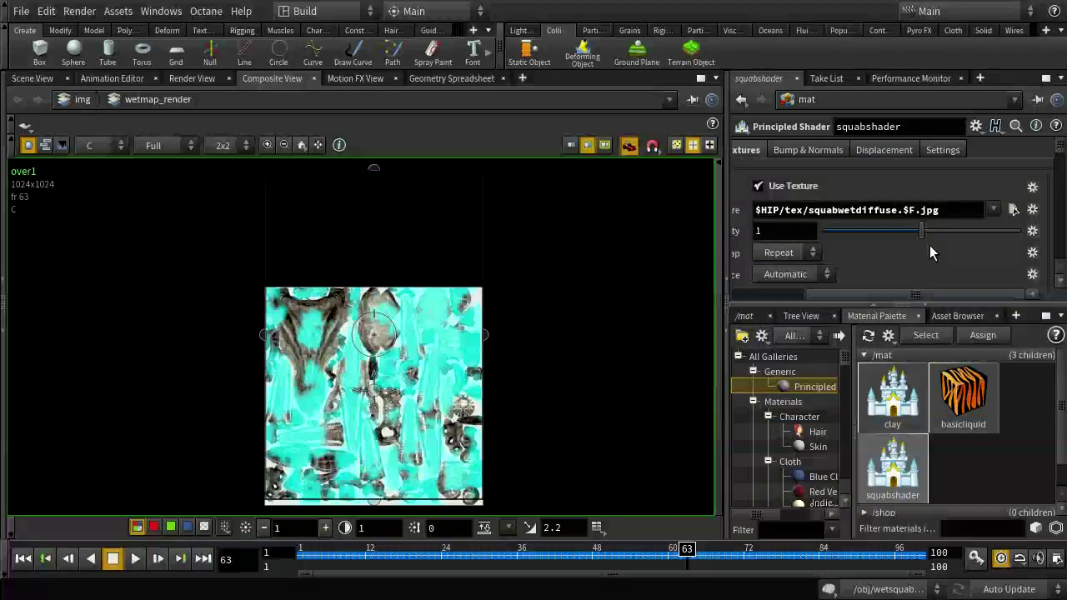
left_click_drag(855, 295, 764, 279)
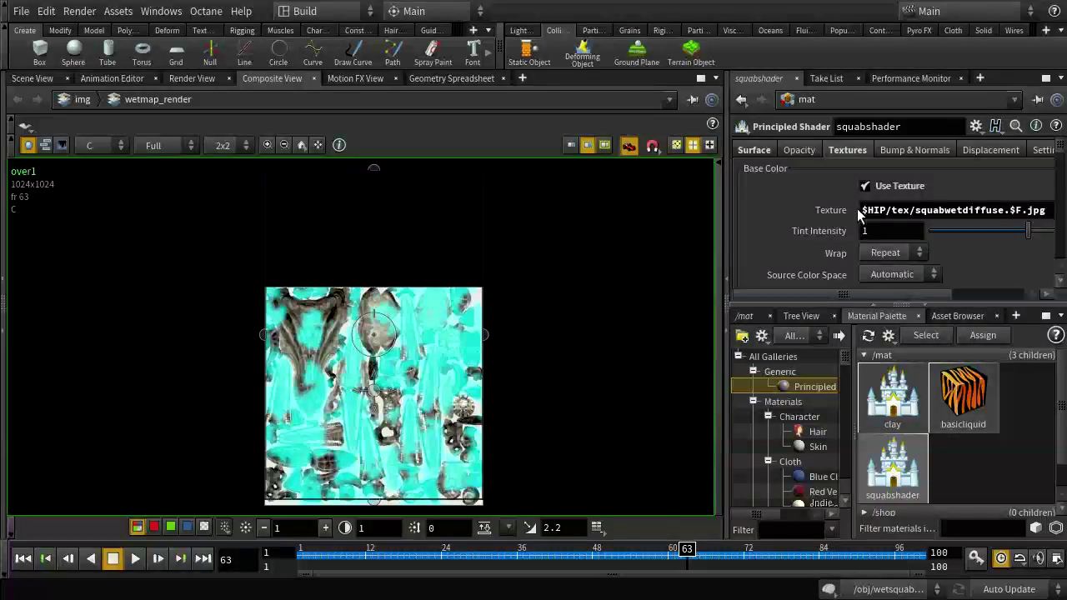
Enable the squabshader's roughness texture and assign the $HIP/tex/roughness.$F.jpg sequence to it
scroll(845, 189, "down", 4)
scroll(845, 189, "down", 1)
left_click(865, 255)
scroll(950, 250, "down", 2)
scroll(1004, 235, "down", 1)
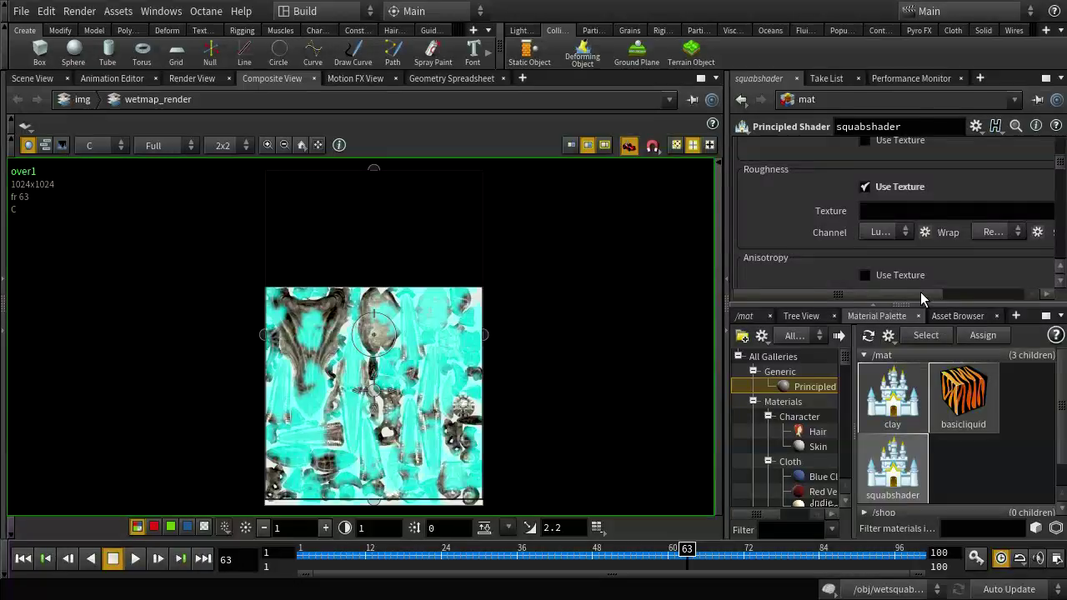
left_click_drag(920, 292, 984, 294)
left_click(1033, 210)
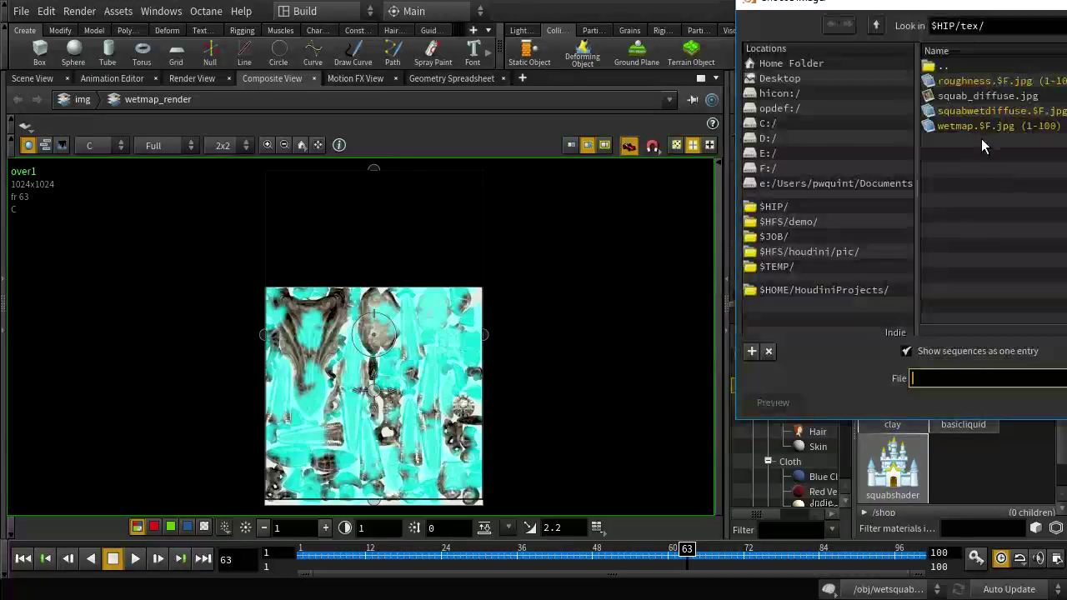
left_click(998, 81)
key("Return")
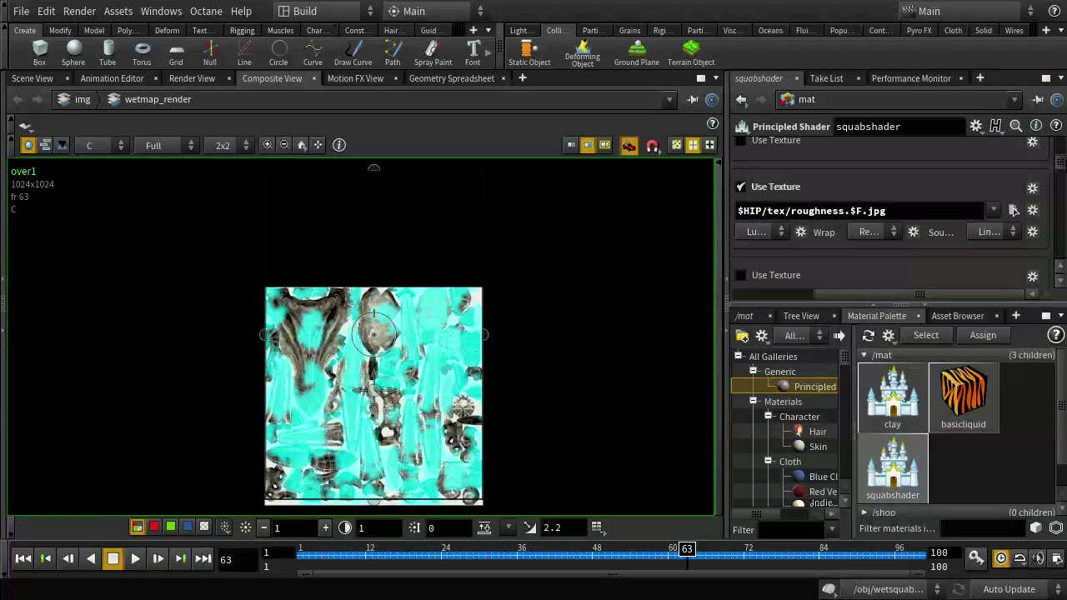
Set the squabshader's specular roughness to 1 in its surface settings
scroll(1054, 153, "up", 3)
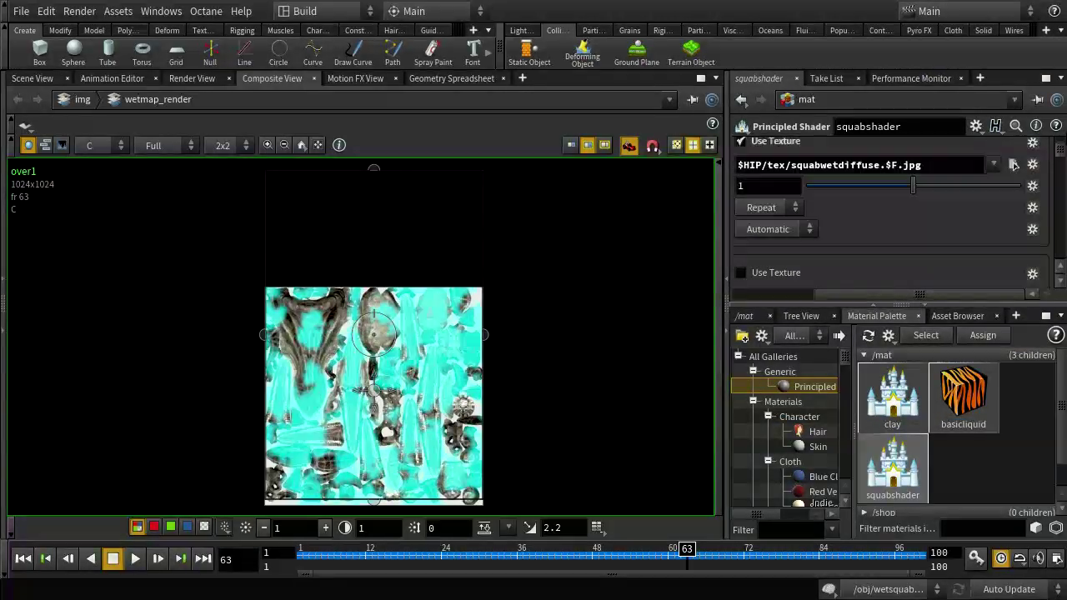
scroll(884, 209, "up", 2)
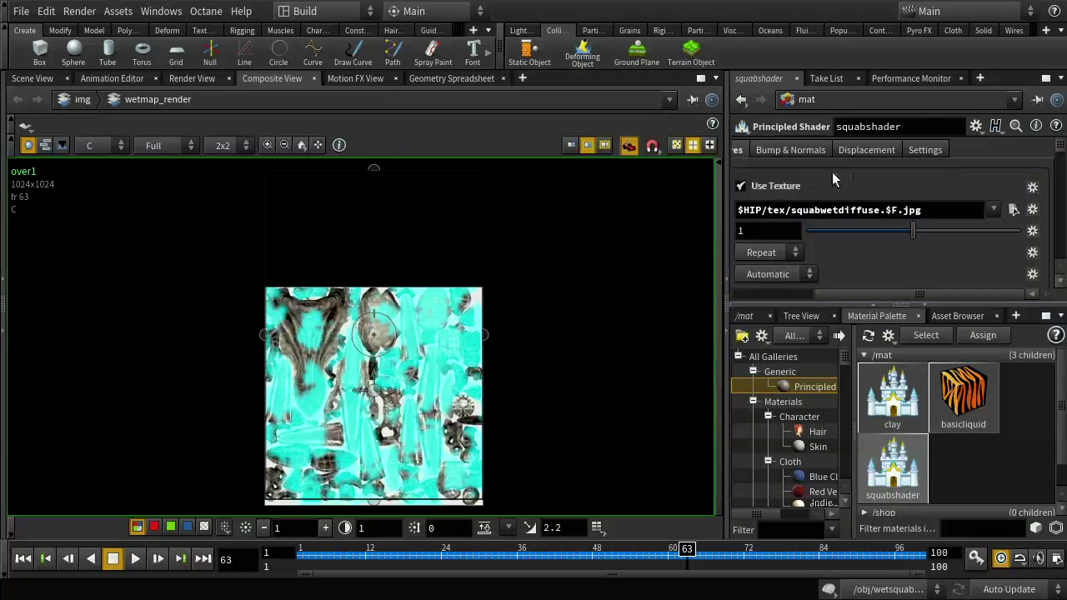
left_click_drag(831, 292, 744, 292)
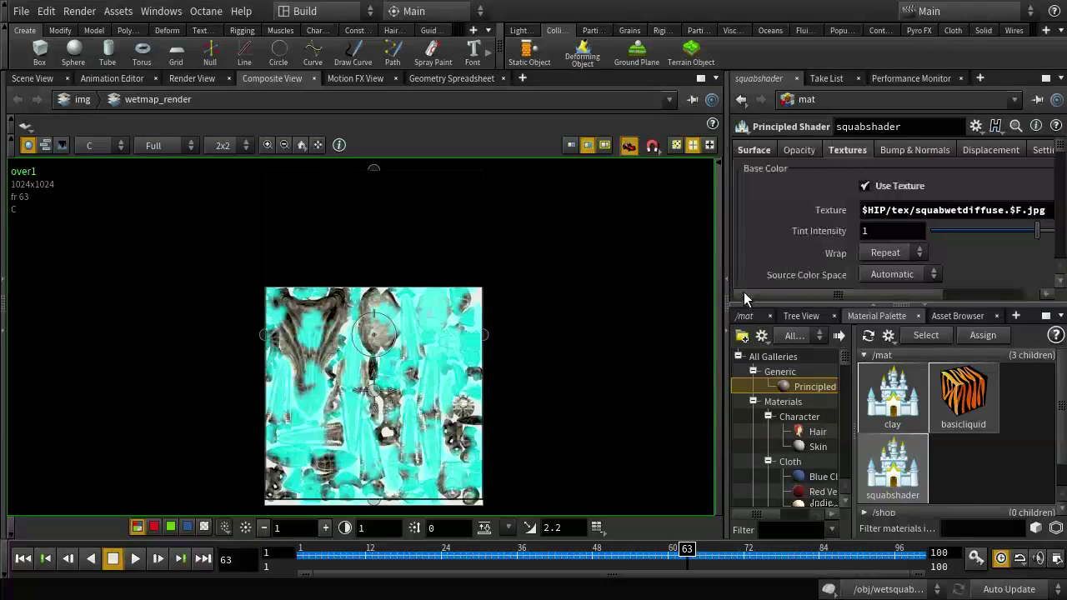
left_click(754, 150)
scroll(909, 222, "down", 3)
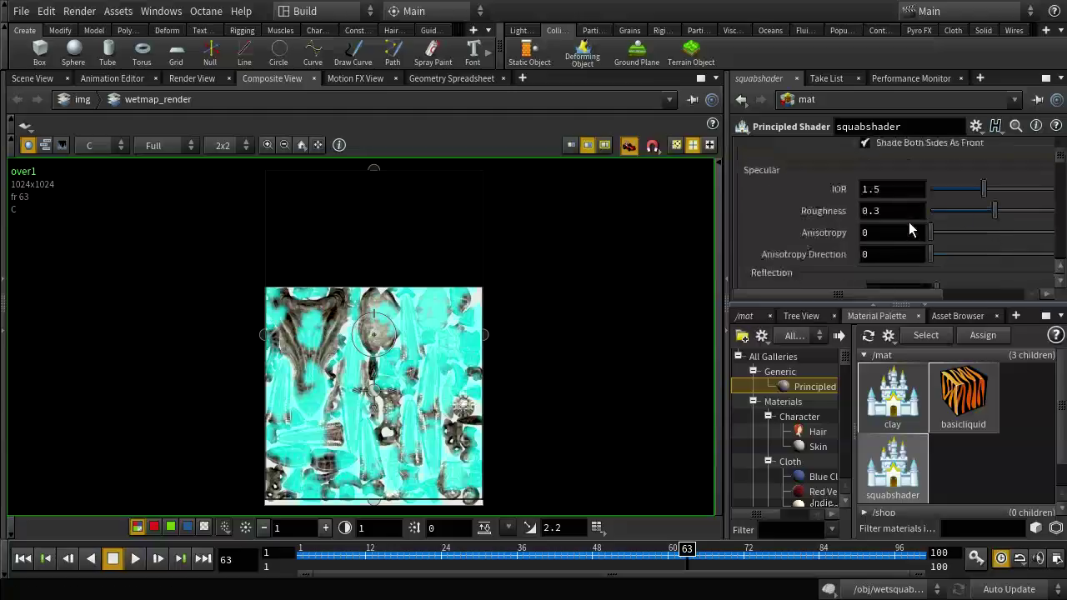
left_click_drag(993, 210, 1063, 210)
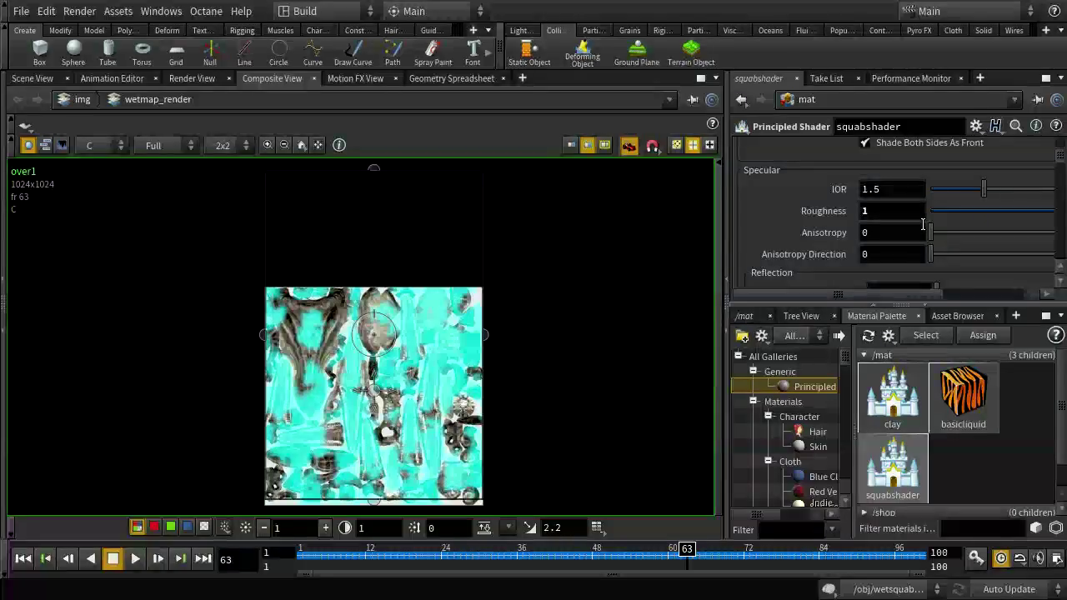
scroll(837, 203, "down", 5)
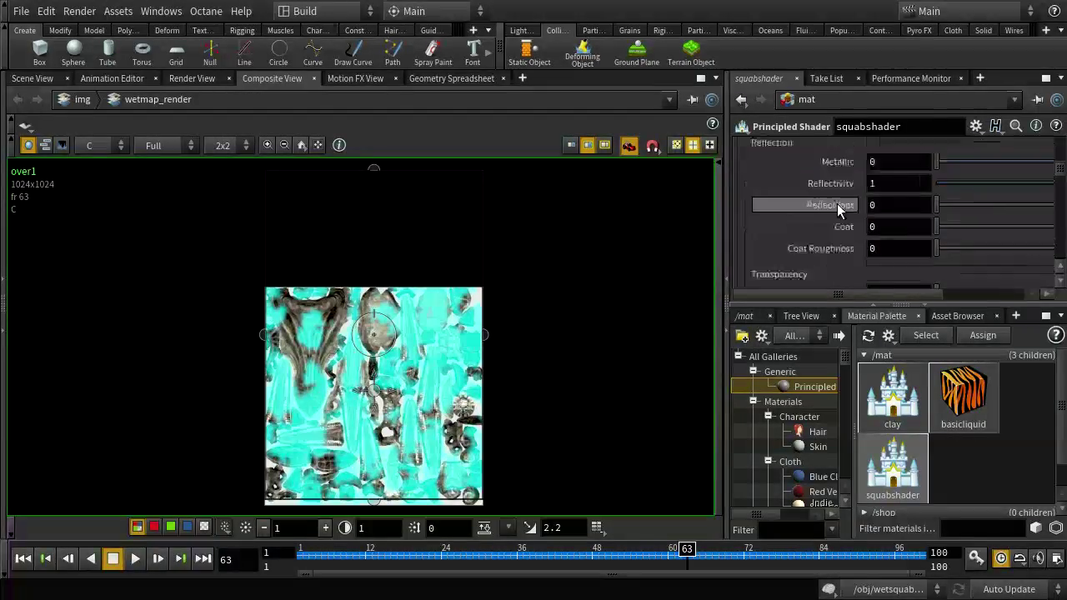
scroll(837, 204, "up", 7)
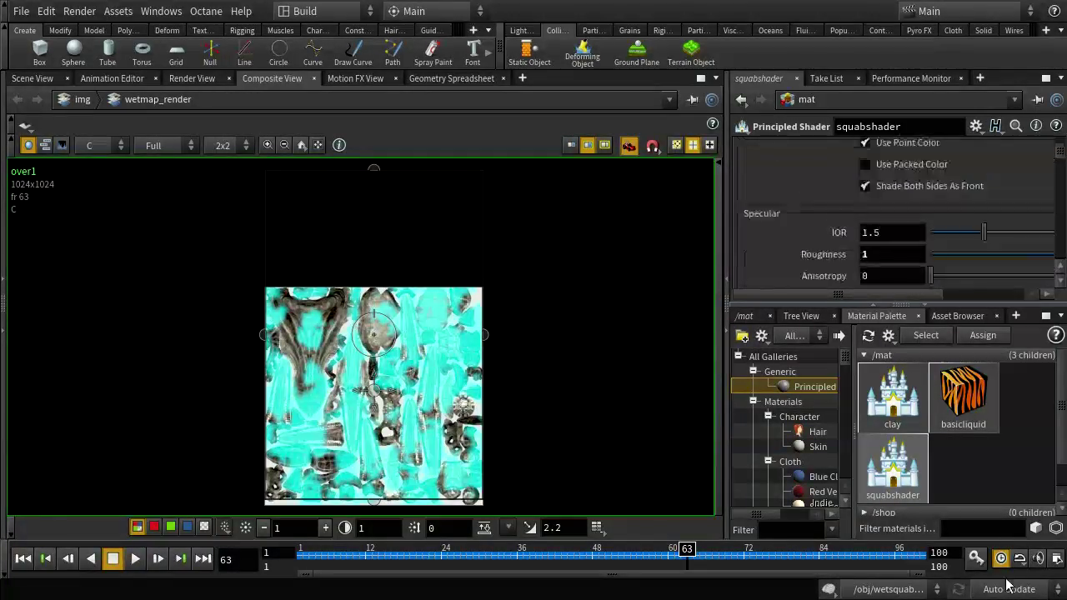
Inside the wetsquab object, make the file1 node that reads femgeo.$F.bgeo.sc the displayed geometry
left_click(35, 80)
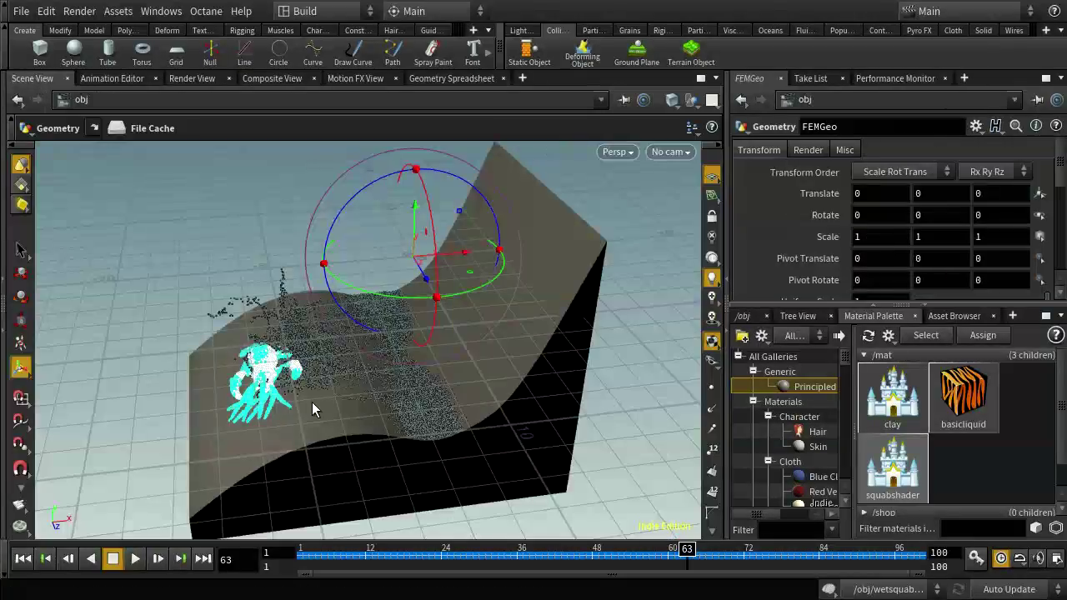
left_click(753, 318)
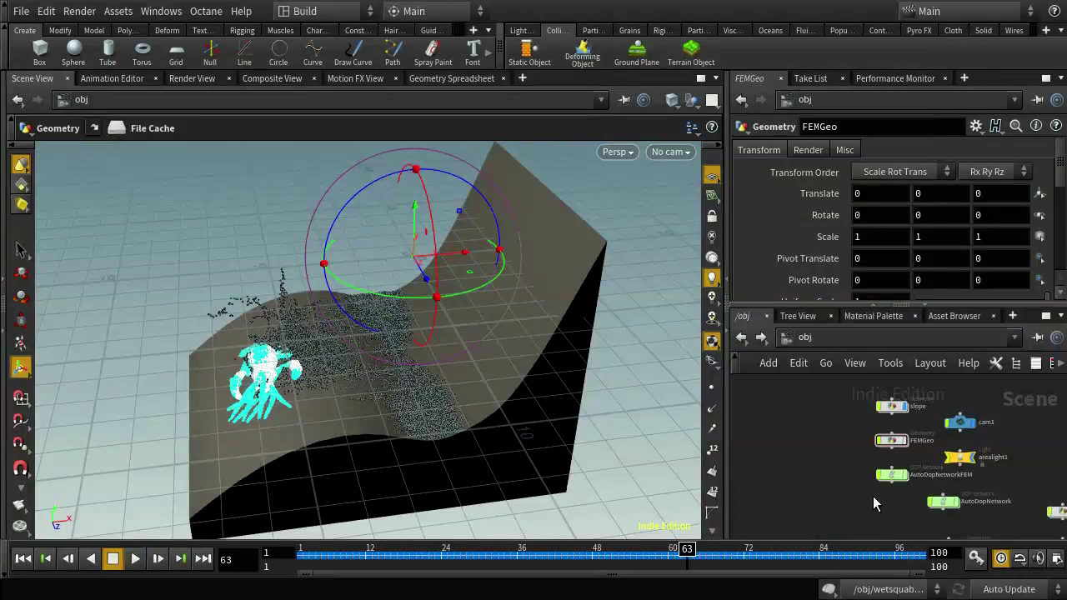
middle_click_drag(859, 500, 806, 423)
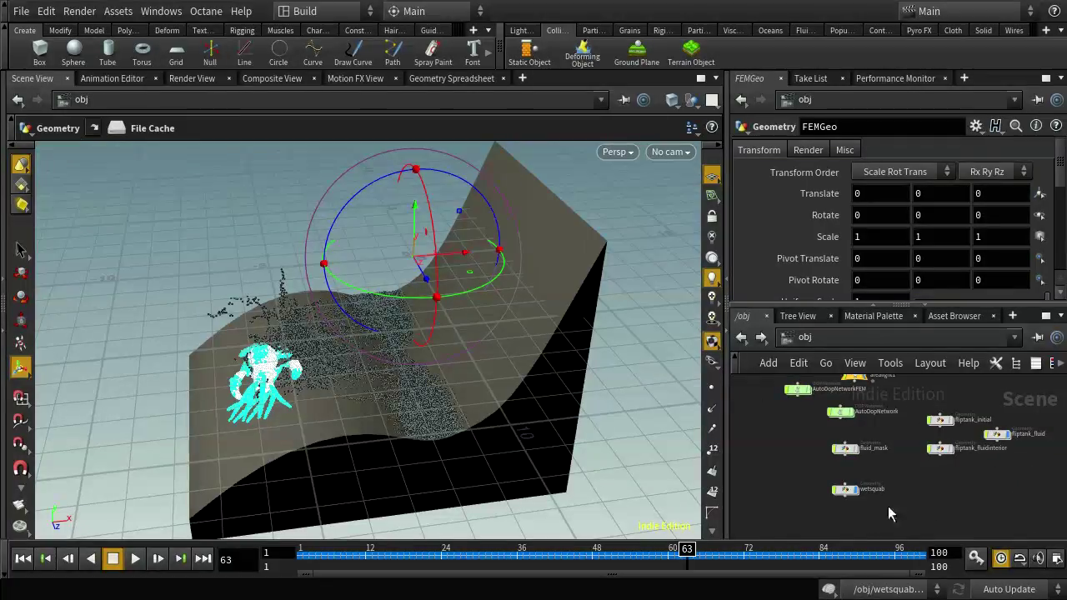
double_click(846, 489)
middle_click_drag(898, 509, 912, 488)
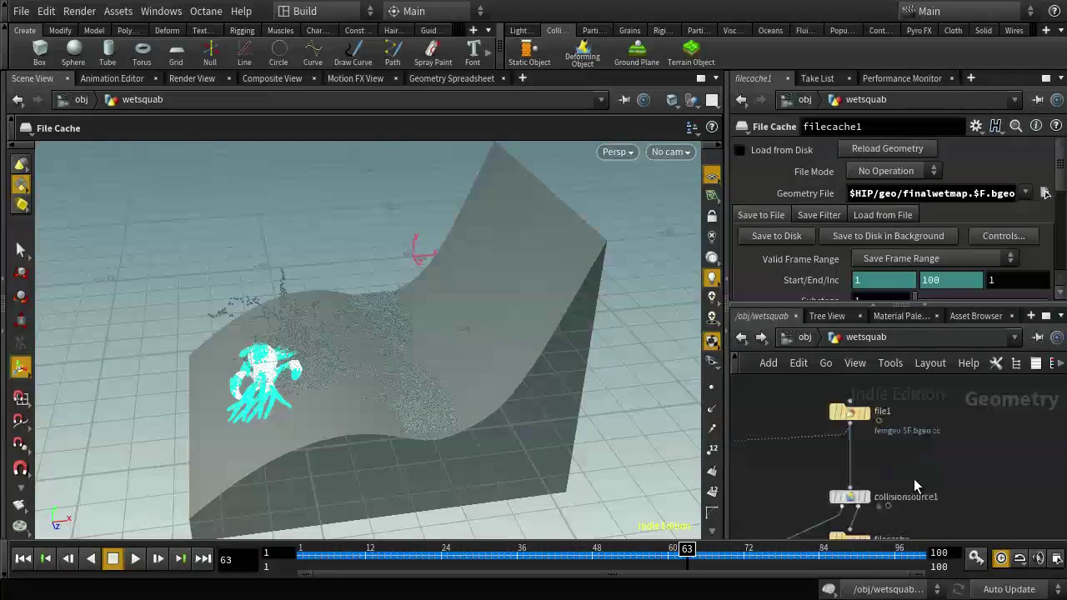
scroll(913, 488, "up", 2)
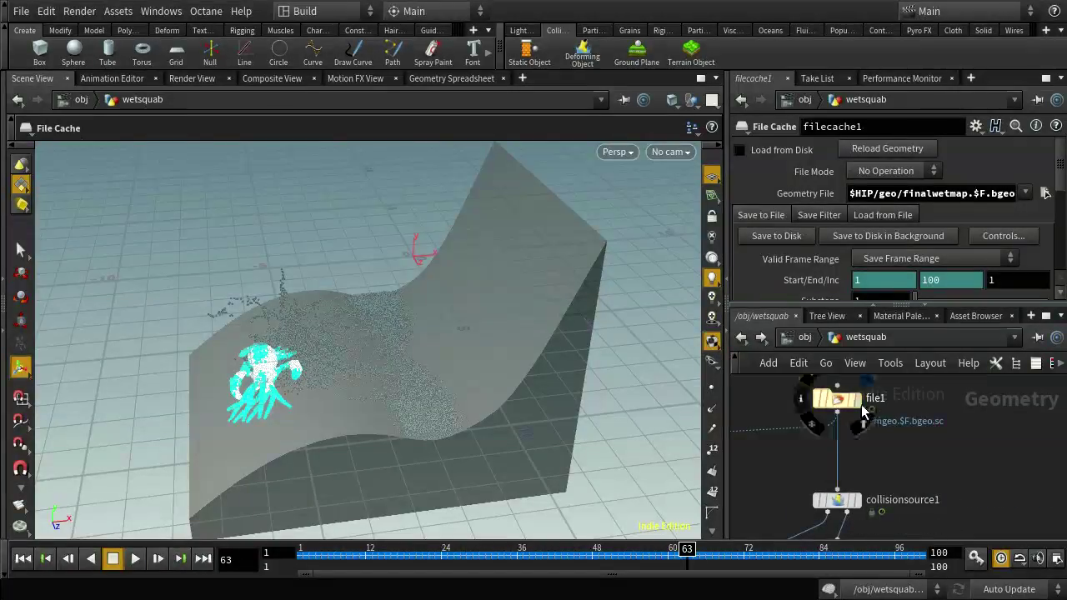
left_click(861, 410)
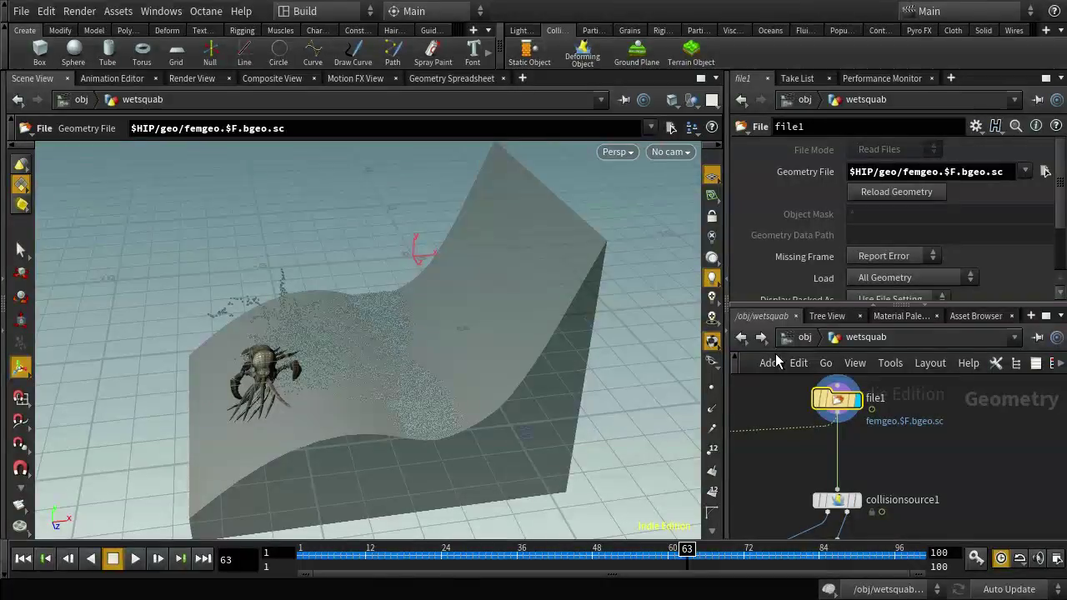
Assign /mat/squabshader as the render material of the wetsquab object
left_click(803, 338)
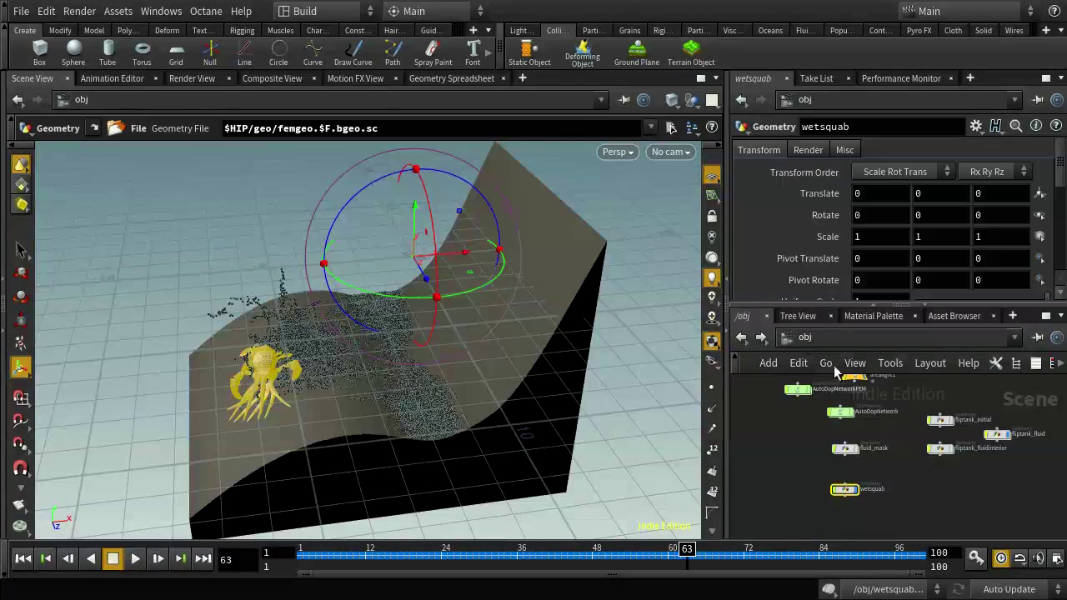
left_click(806, 150)
left_click(1039, 173)
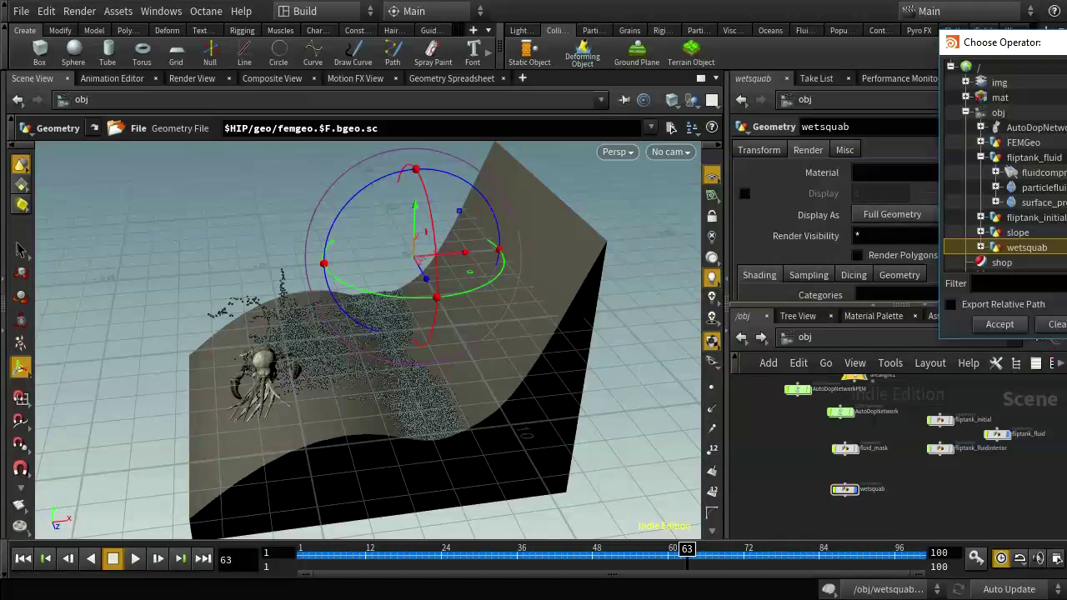
left_click(965, 97)
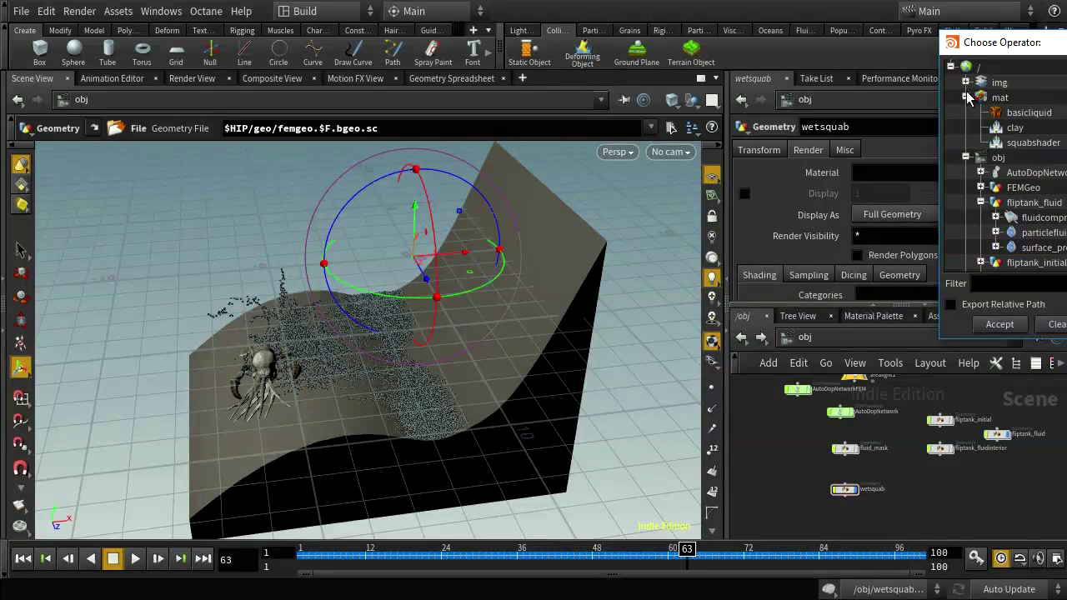
left_click(1028, 144)
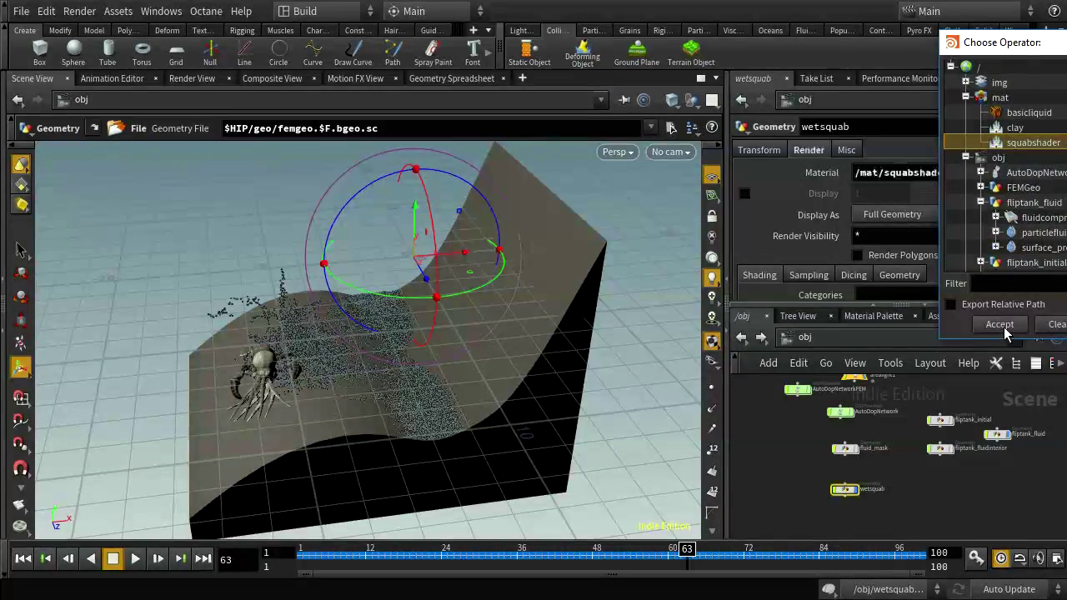
left_click(999, 325)
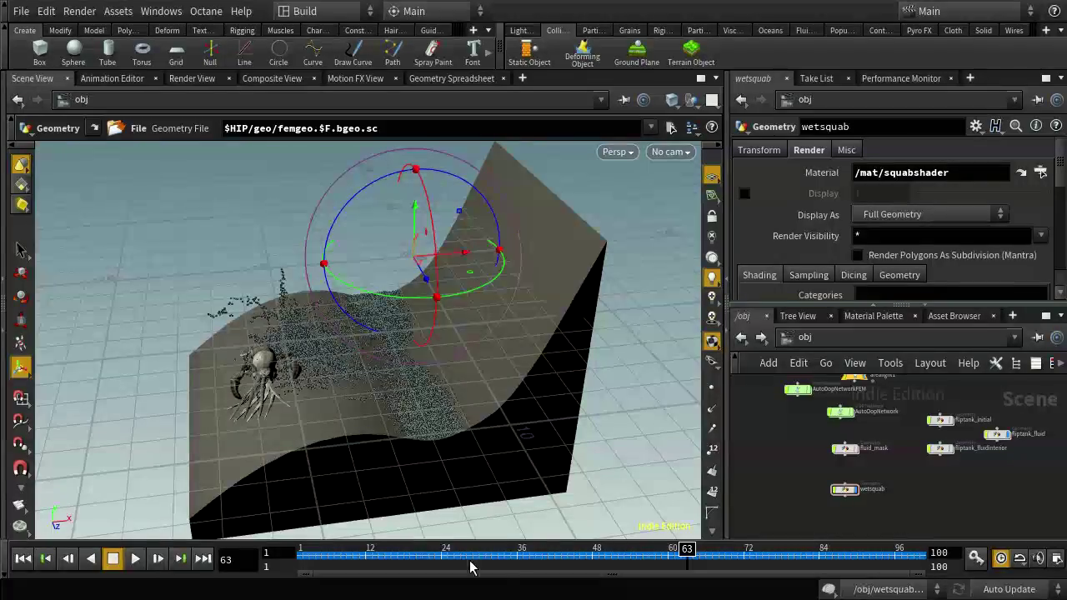
Move to frame 72 and render the scene through /obj/cam1 in the render view
left_click_drag(500, 568, 743, 553)
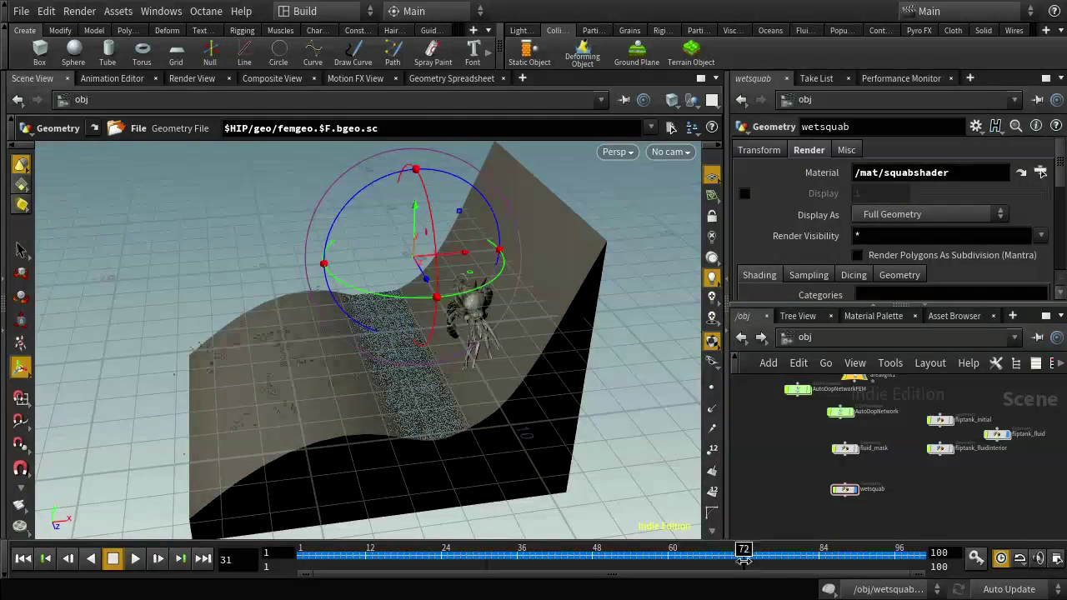
left_click(194, 78)
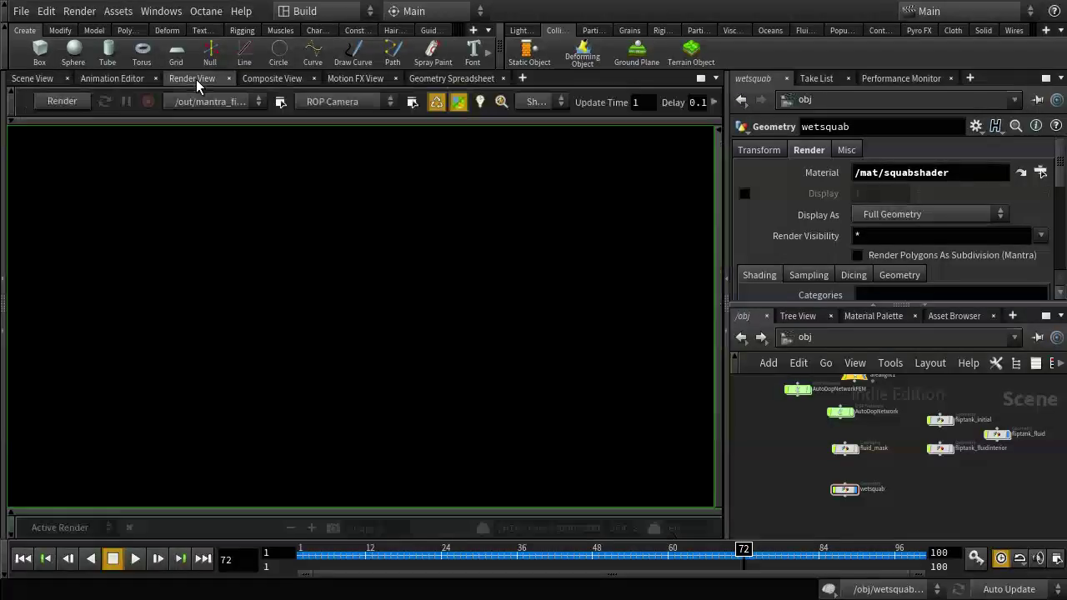
left_click(341, 109)
left_click(347, 154)
left_click(58, 101)
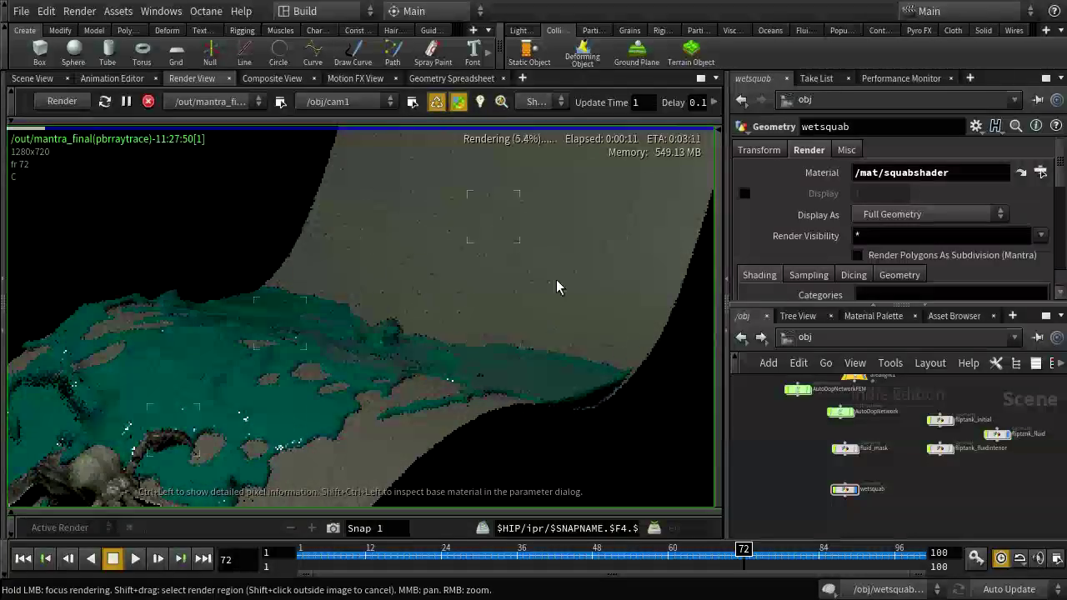
middle_click_drag(461, 356, 402, 359)
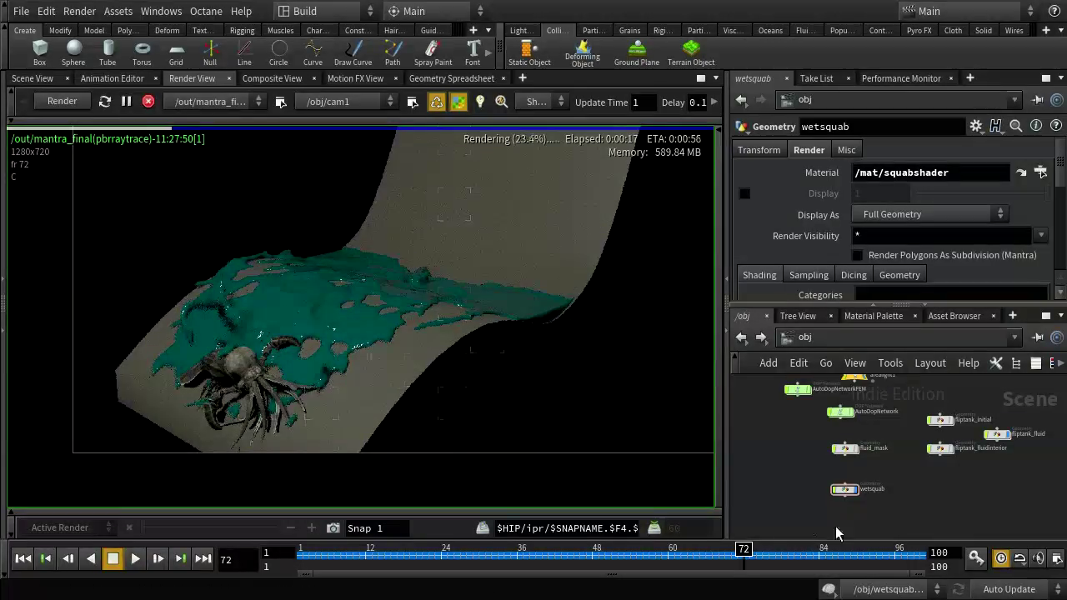
Return to the object network, enter the wetsquab object and examine the geometry attributes of its file1 node
mouse_move(915, 445)
middle_mouse_down()
mouse_move(928, 509)
mouse_move(908, 443)
middle_mouse_up()
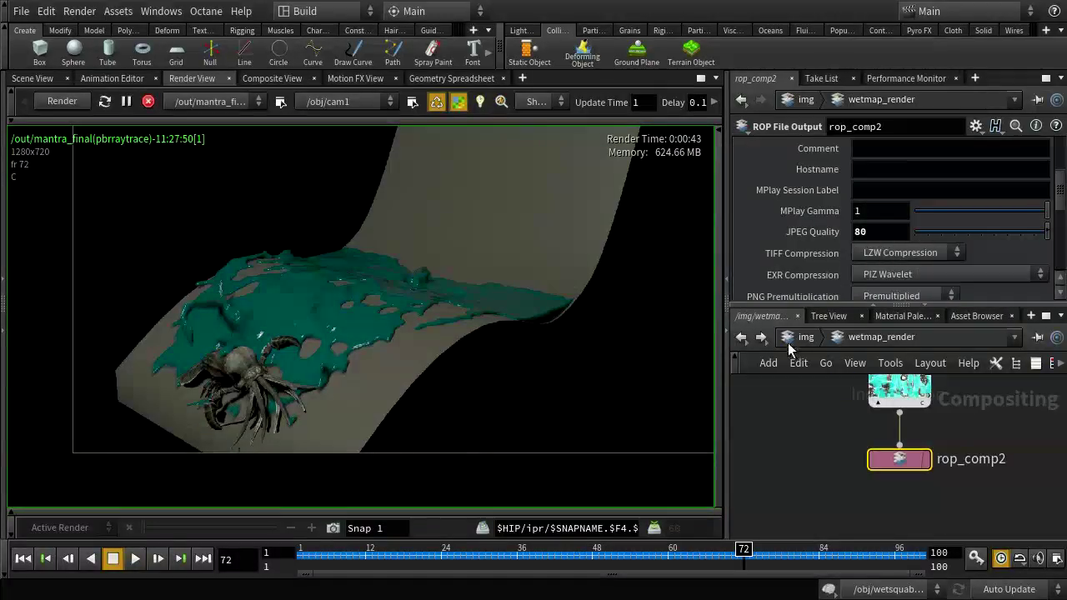
left_click(787, 336)
left_click(825, 337)
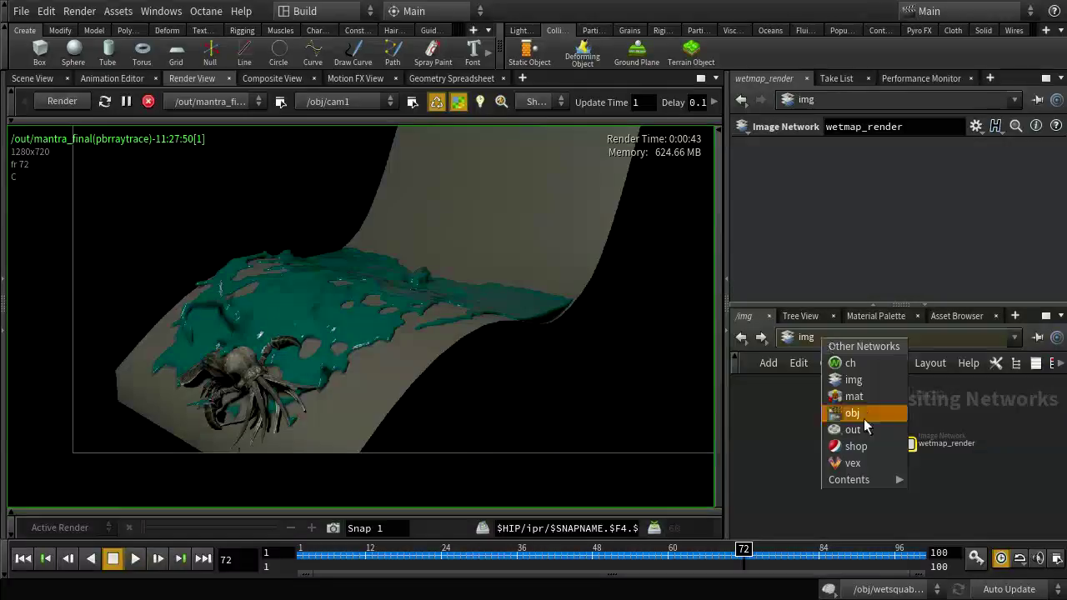
left_click(872, 431)
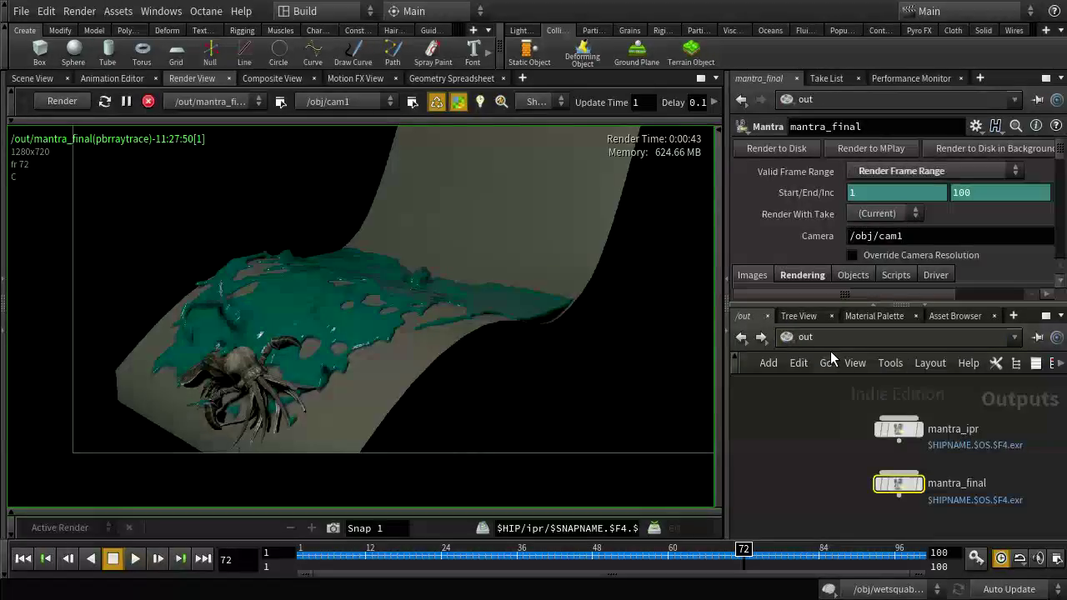
left_click(814, 336)
left_click(846, 421)
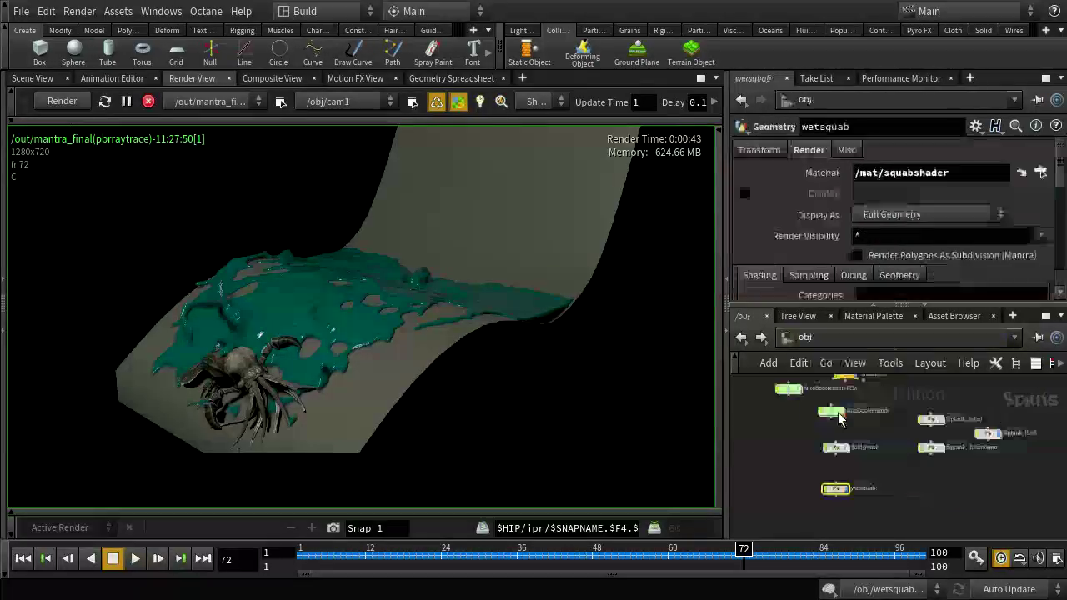
middle_click_drag(868, 478, 945, 520)
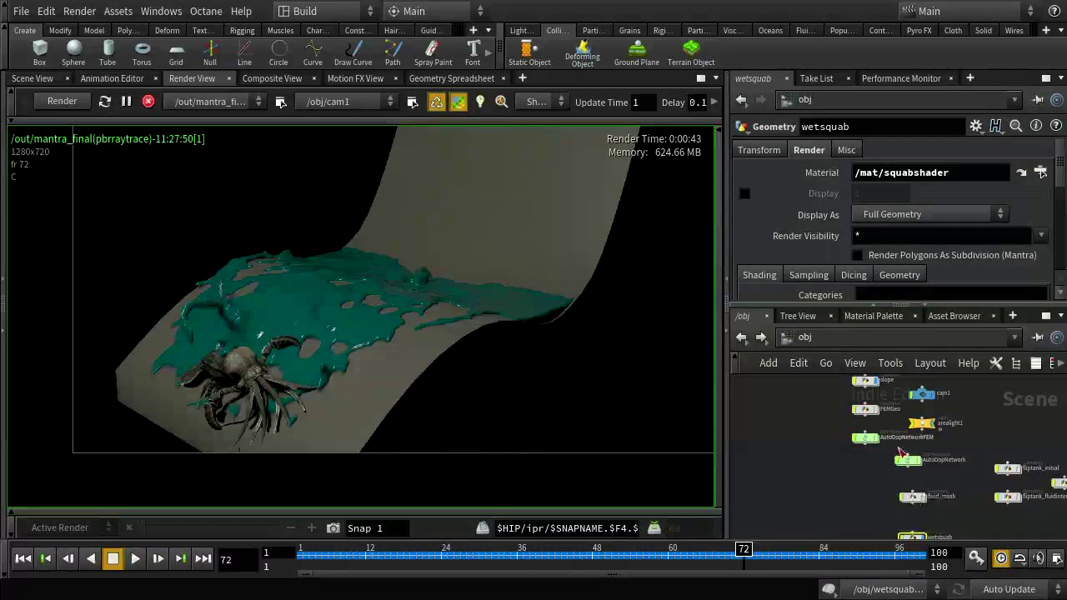
middle_click_drag(960, 506, 935, 432)
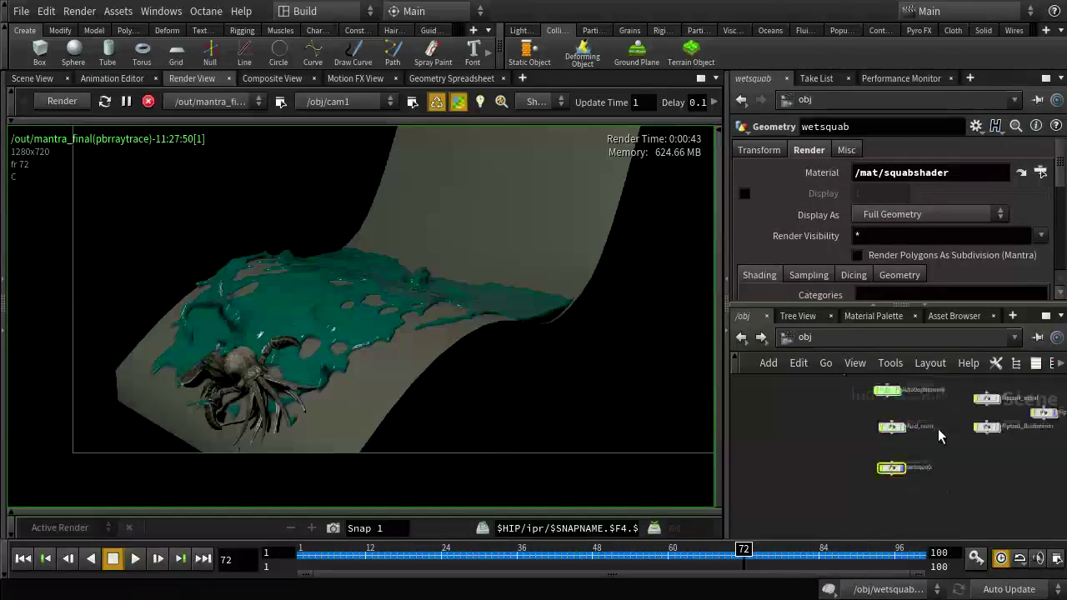
double_click(894, 467)
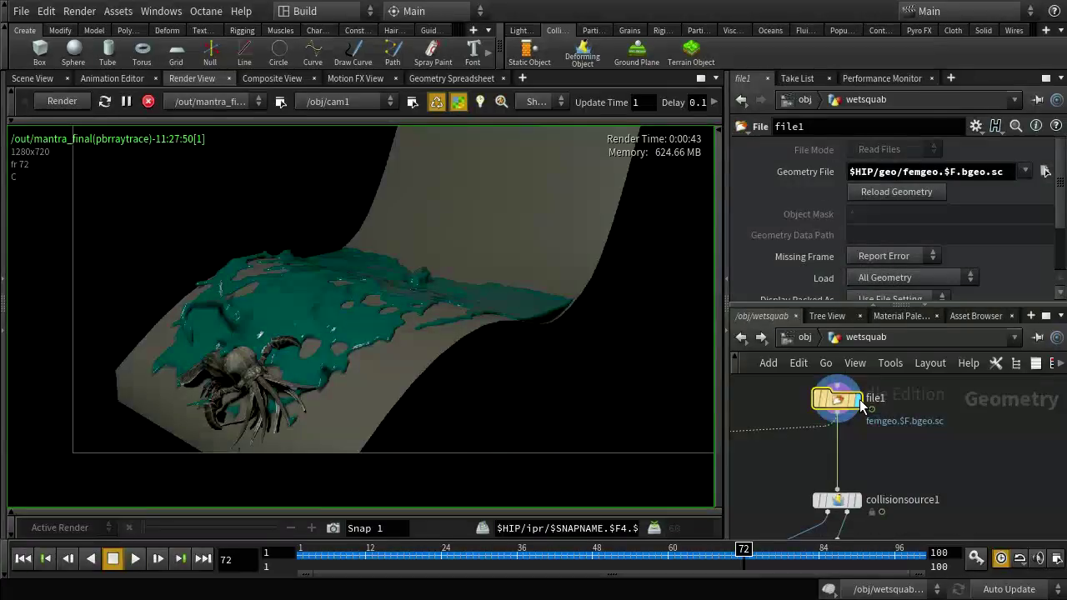
middle_click(850, 402)
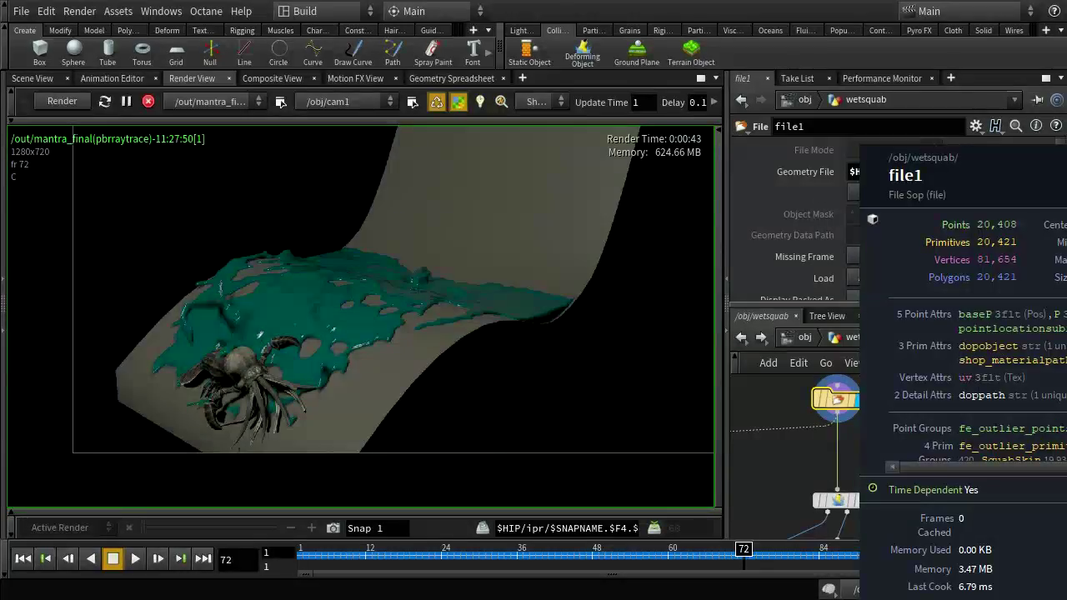
Inside wetsquab, insert an Attribute Delete node between file1 and collisionsource1 and make it the displayed geometry
left_click(801, 341)
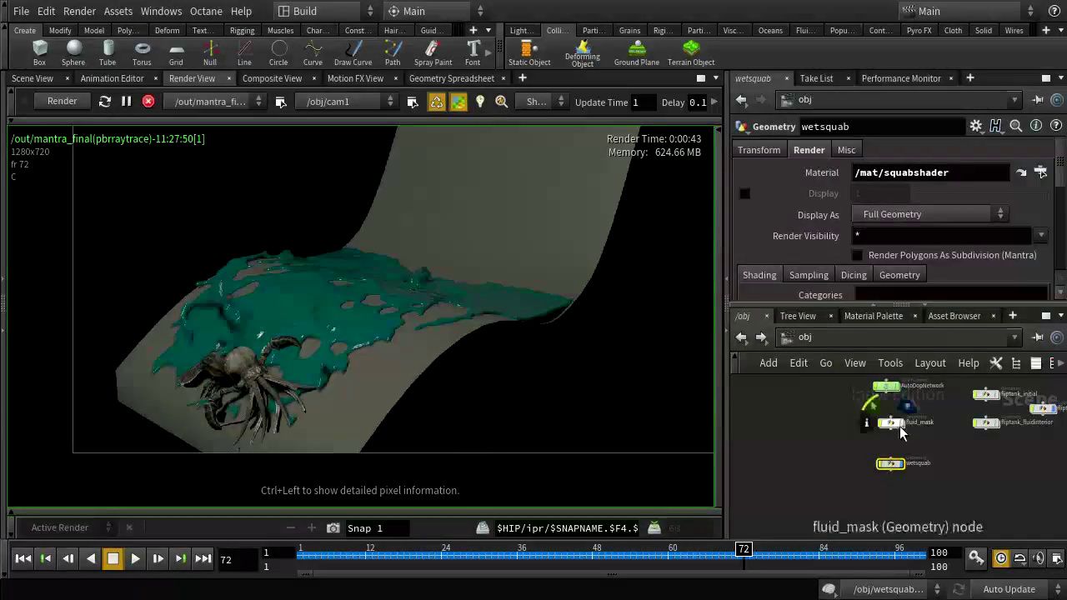
double_click(892, 465)
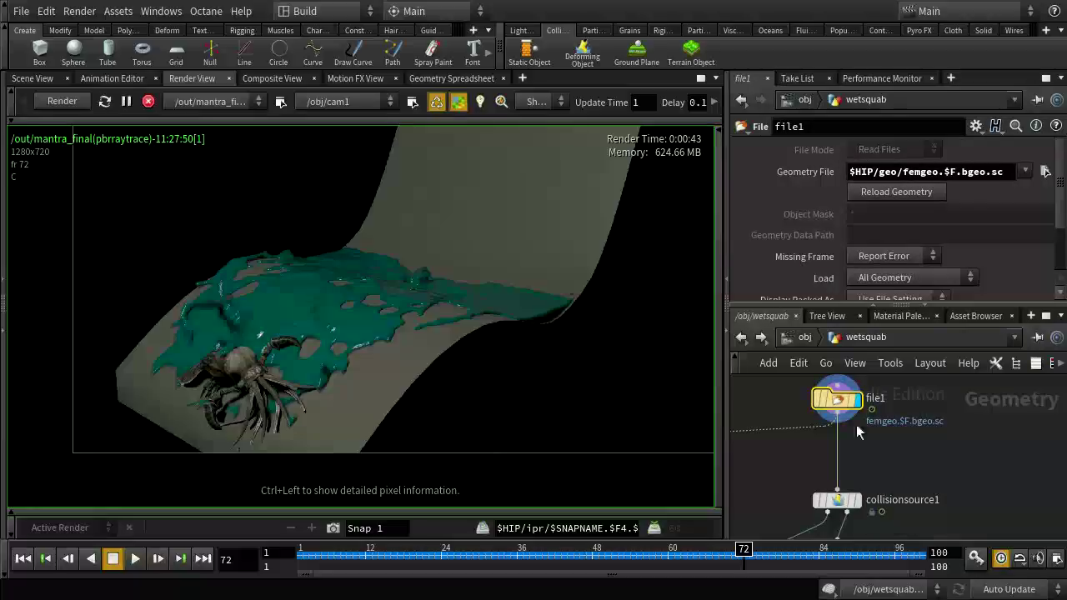
key("Tab")
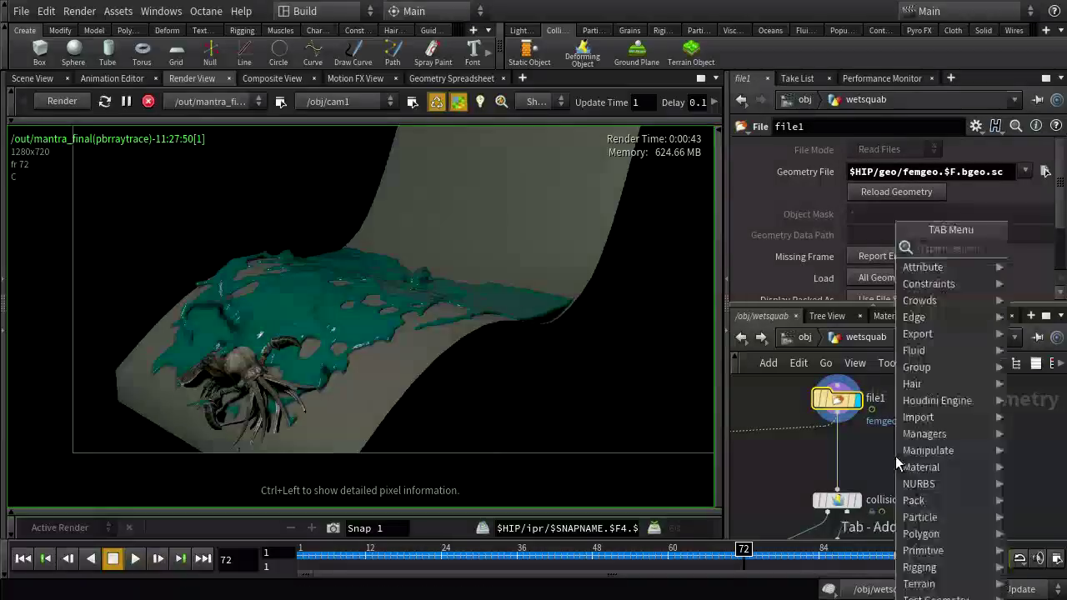
type("attr")
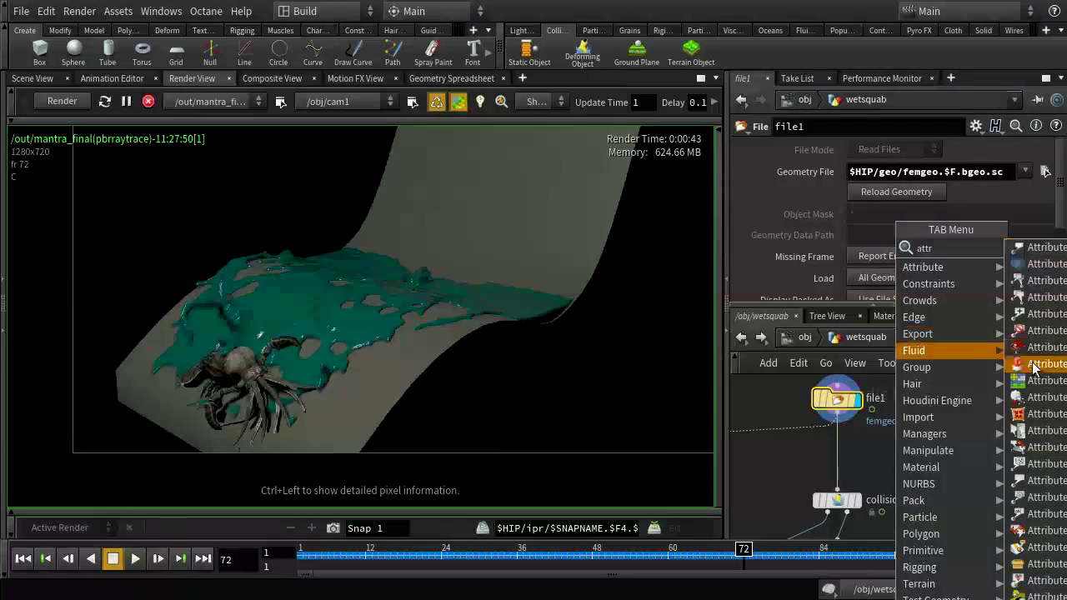
left_click(1023, 330)
left_click(837, 461)
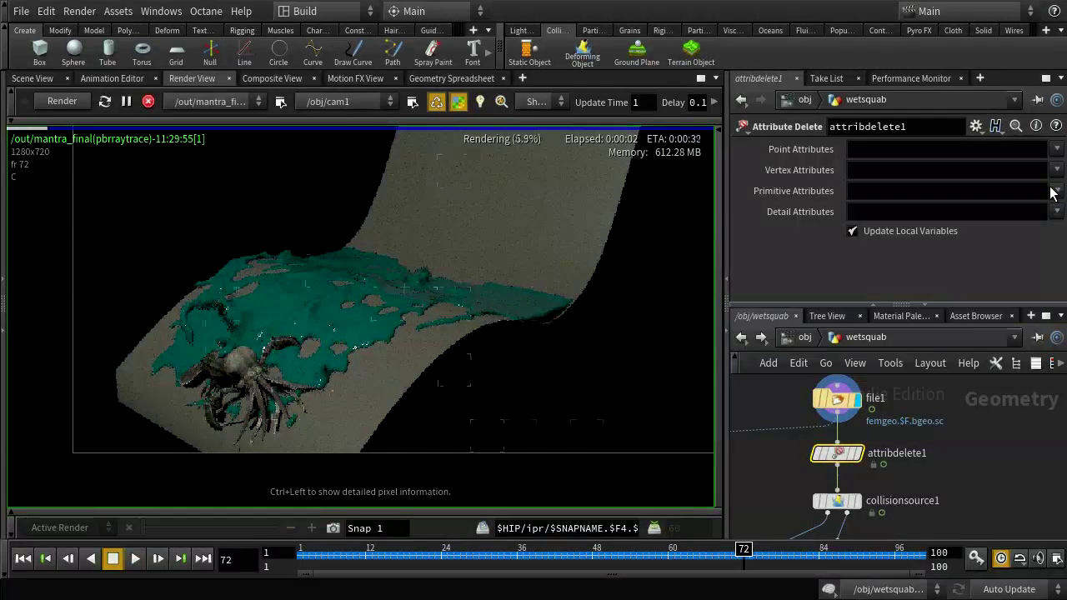
mouse_move(823, 460)
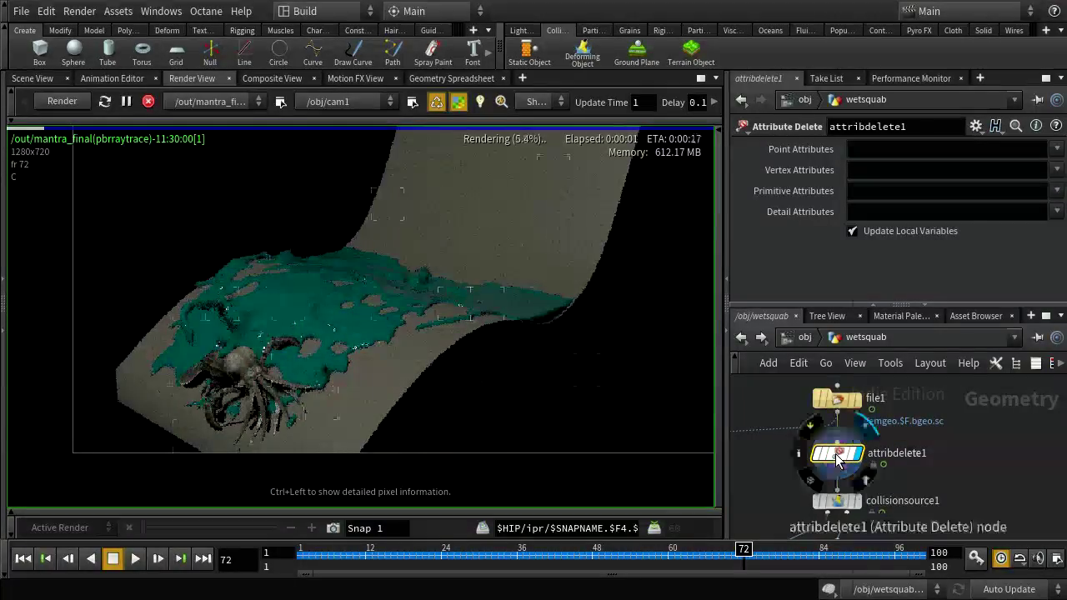
Check the Attribute Delete node's geometry attributes and set it to remove the primitive attribute shop_materialpath
middle_click(837, 461)
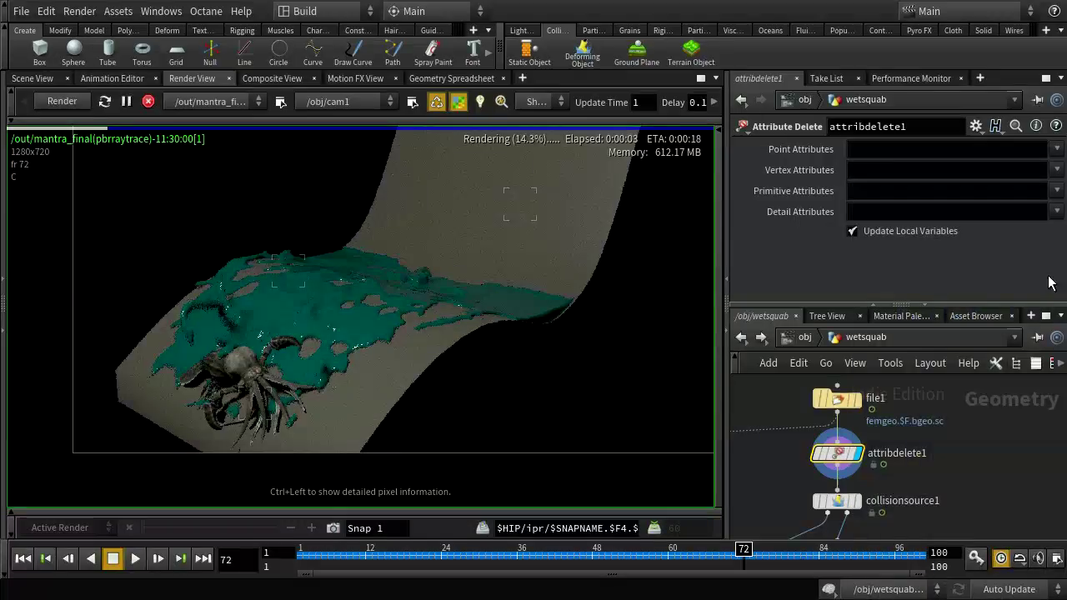
left_click(1055, 191)
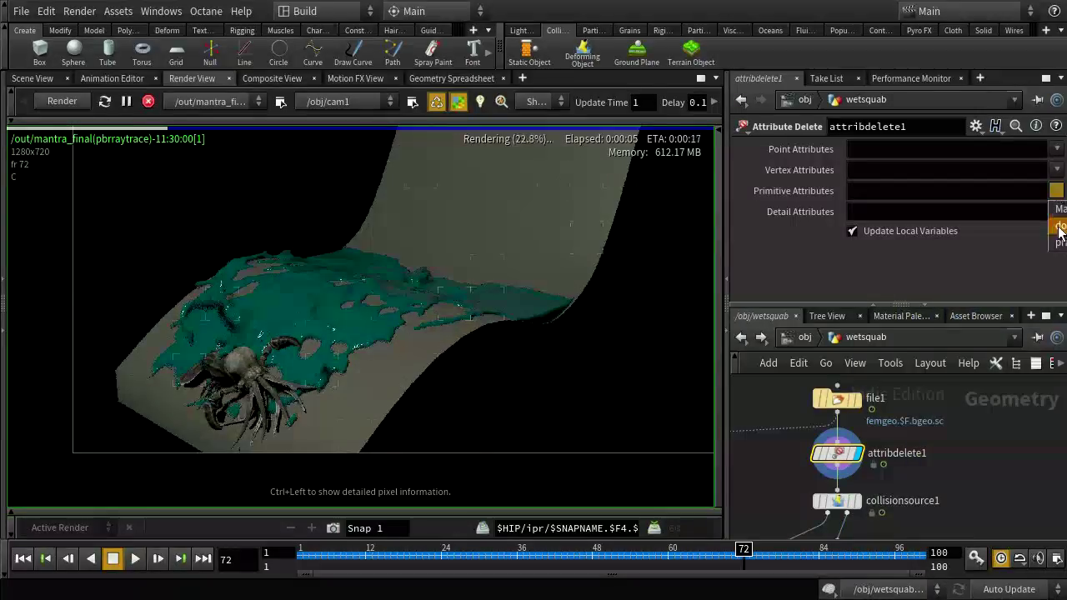
left_click(1059, 209)
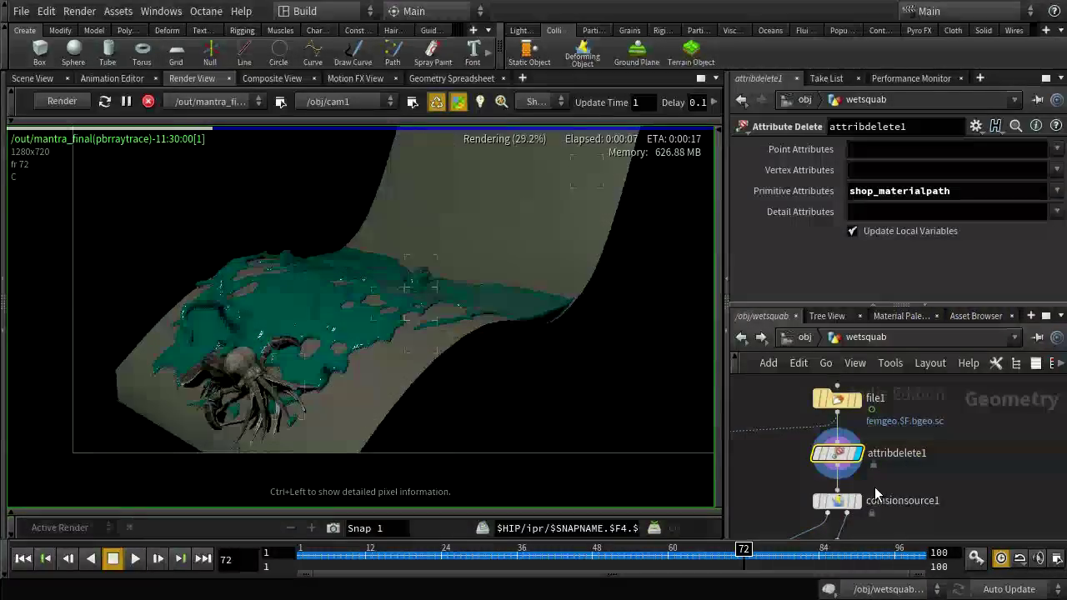